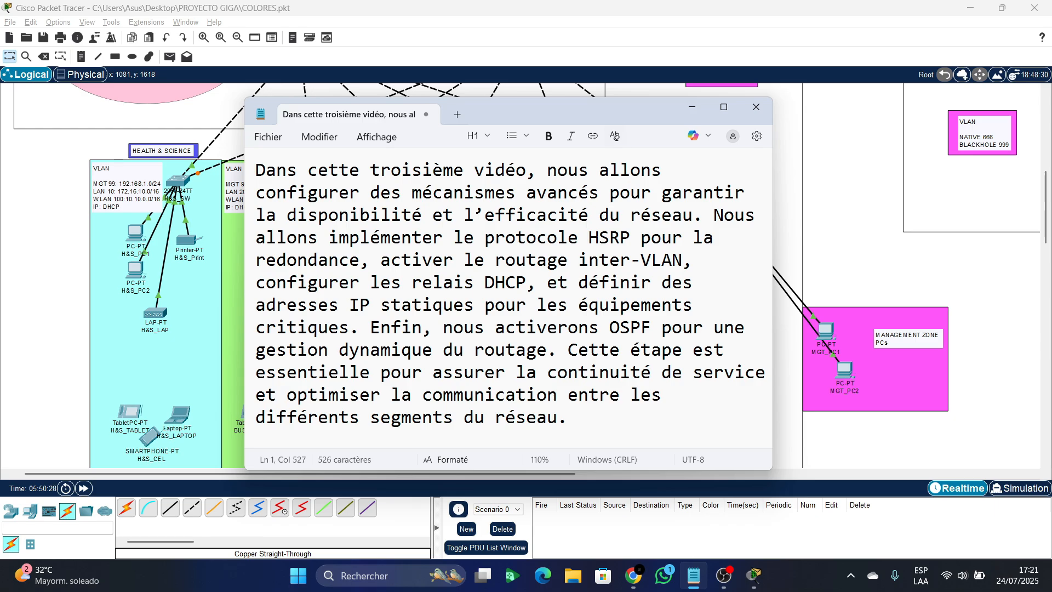
# - Minimize the notes window and examine the main university and branch campus sections of the network topology
pyautogui.click(692, 107)
pyautogui.scroll(6, 692, 107)
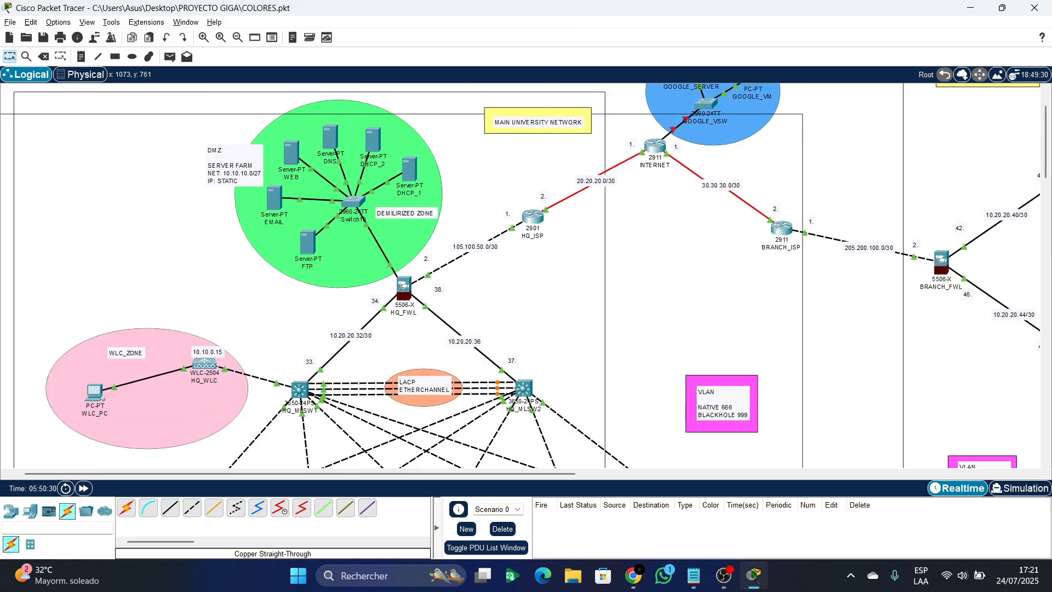
pyautogui.scroll(-1, 402, 275)
pyautogui.scroll(1, 401, 275)
pyautogui.moveTo(408, 162)
pyautogui.scroll(-4, 526, 274)
pyautogui.scroll(2, 527, 274)
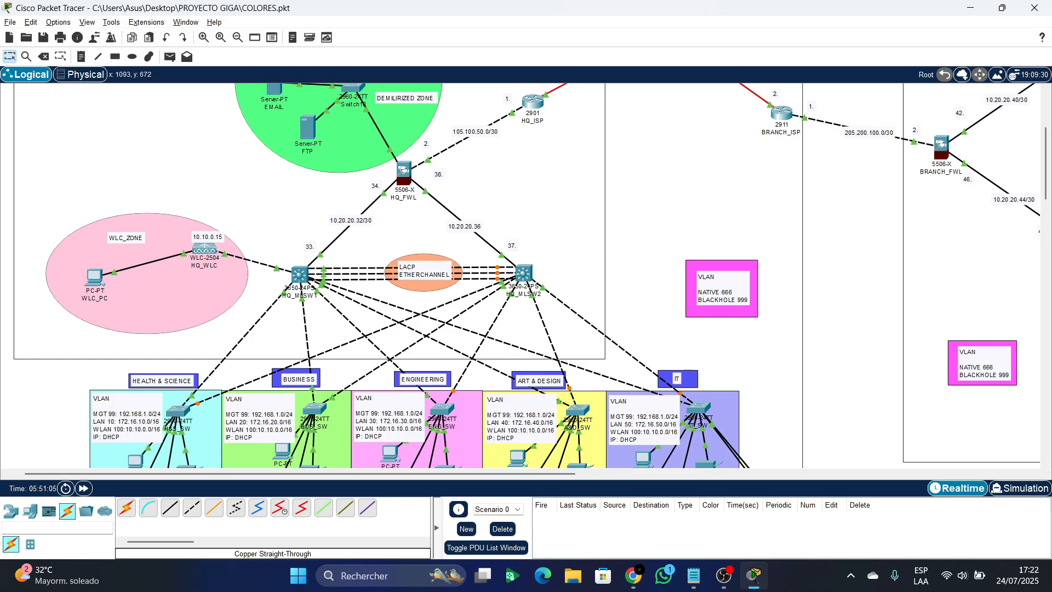
pyautogui.scroll(3, 386, 274)
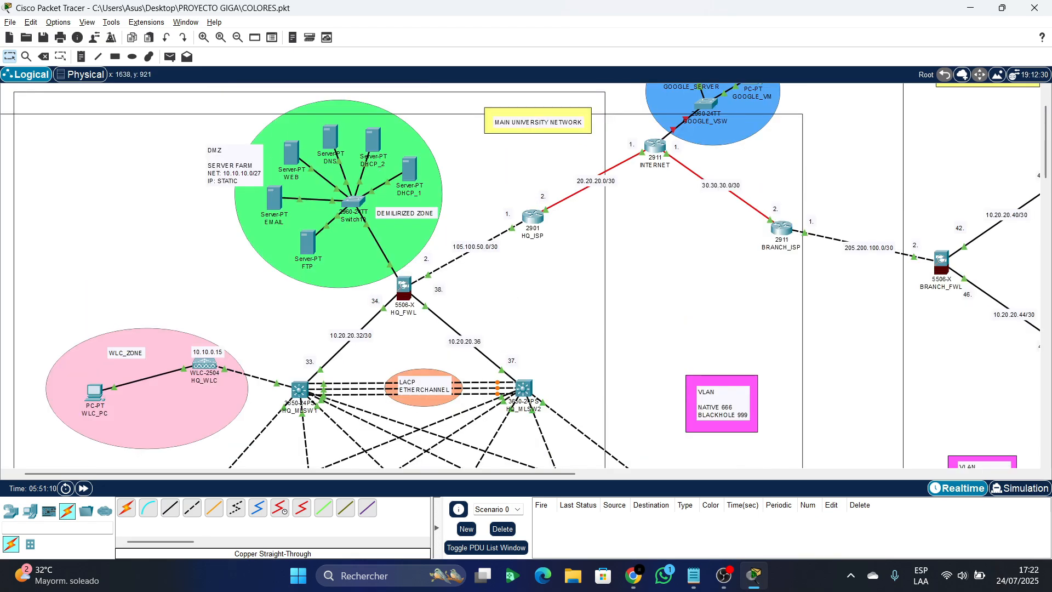
pyautogui.moveTo(493, 474); pyautogui.dragTo(733, 474)
pyautogui.scroll(1, 685, 263)
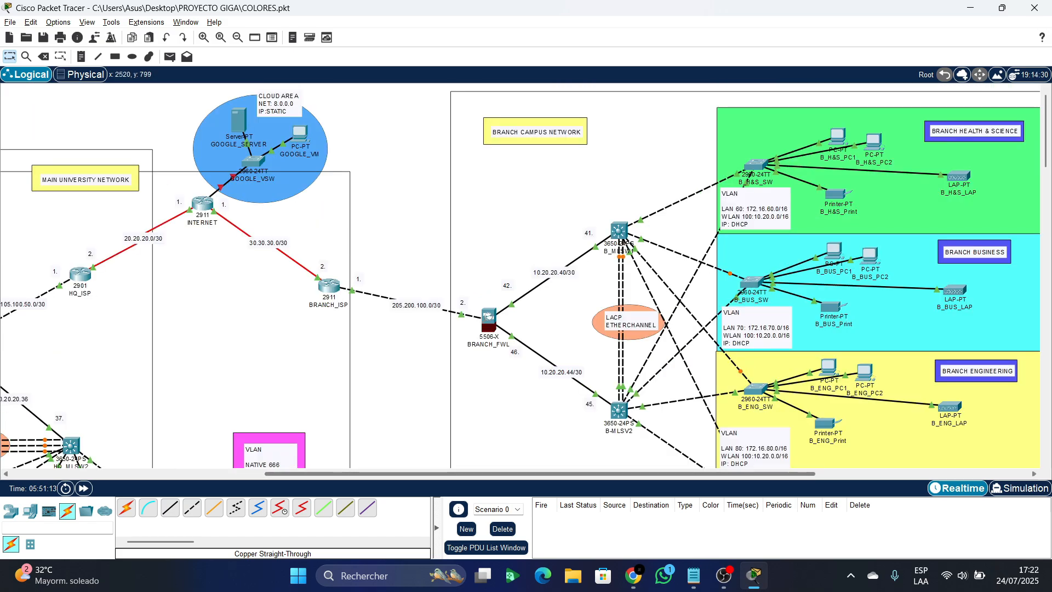
pyautogui.moveTo(762, 474); pyautogui.dragTo(509, 473)
pyautogui.scroll(-3, 559, 296)
pyautogui.scroll(2, 559, 296)
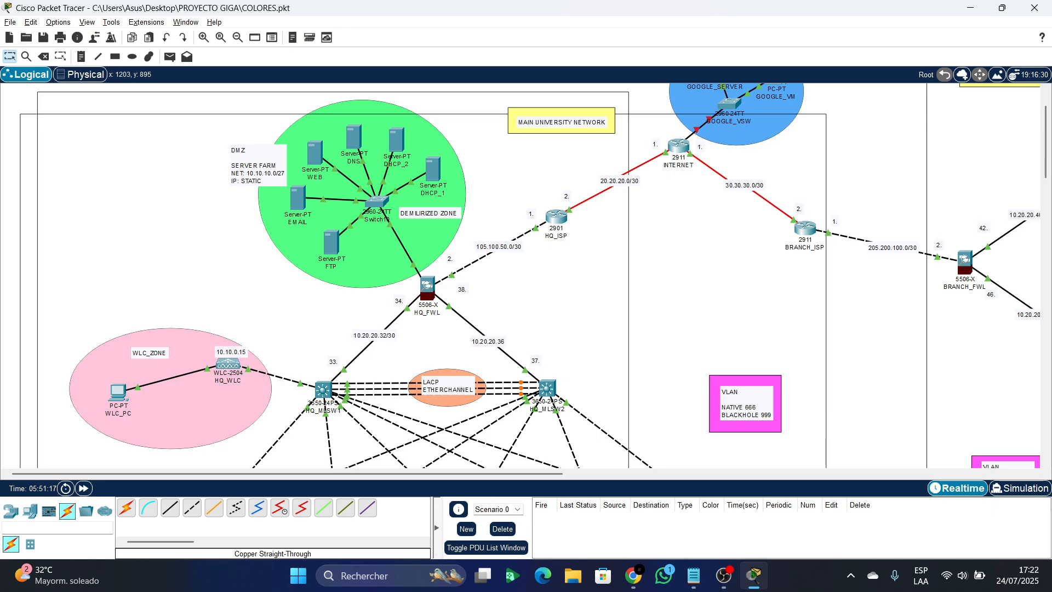
pyautogui.moveTo(287, 474)
pyautogui.mouseDown()
pyautogui.moveTo(565, 473)
pyautogui.moveTo(287, 474)
pyautogui.mouseUp()
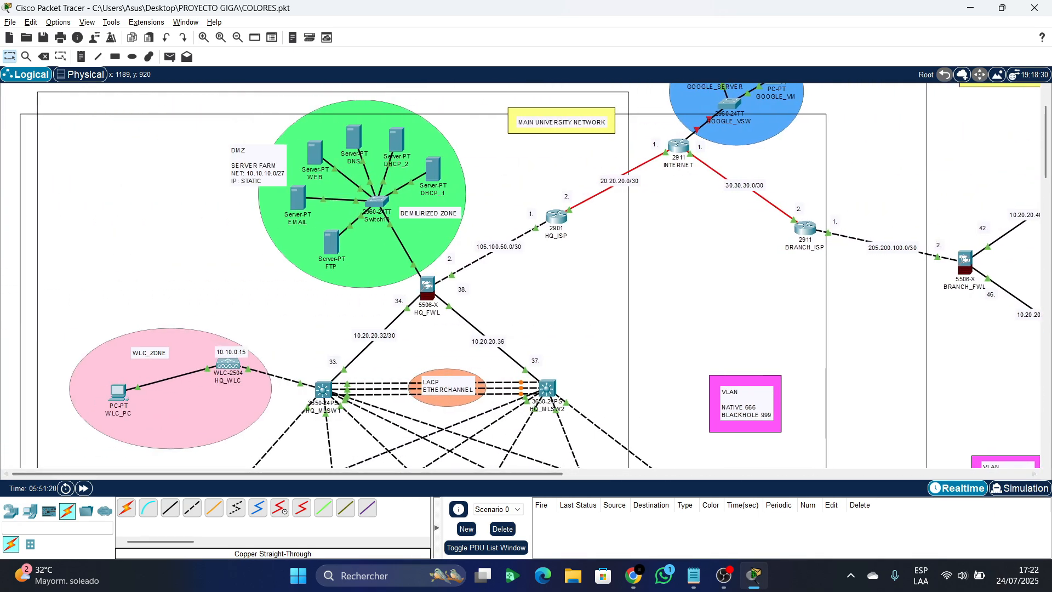
# - Place notes 5., 6. and 7. beside the DHCP_1, DHCP_2 and DNS servers in the DMZ
pyautogui.scroll(1, 526, 274)
pyautogui.scroll(3, 521, 276)
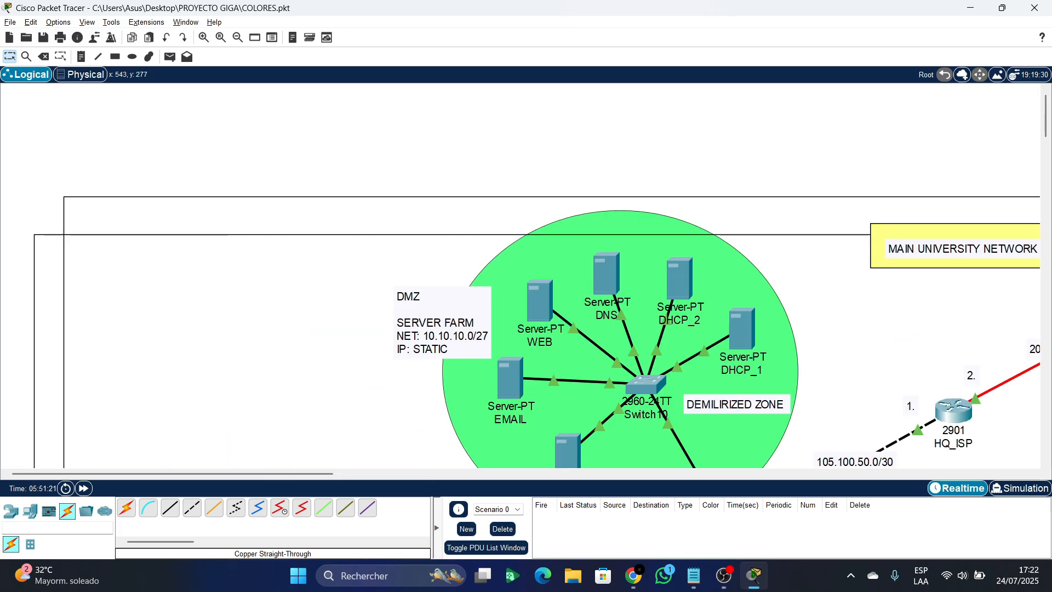
pyautogui.scroll(-3, 521, 275)
pyautogui.scroll(1, 521, 275)
pyautogui.moveTo(302, 474); pyautogui.dragTo(376, 473)
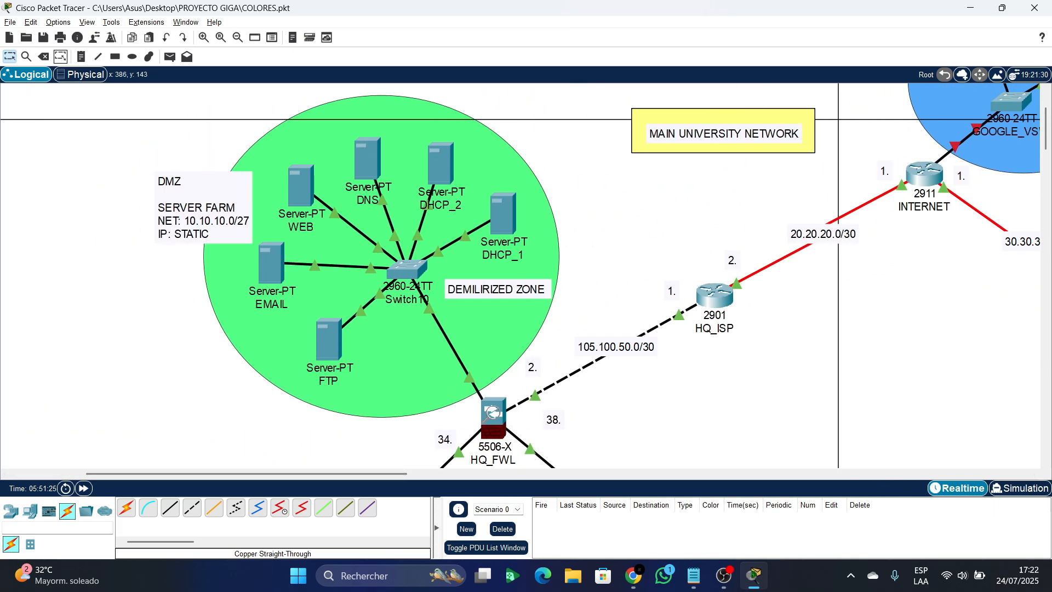
pyautogui.click(81, 56)
pyautogui.click(522, 206)
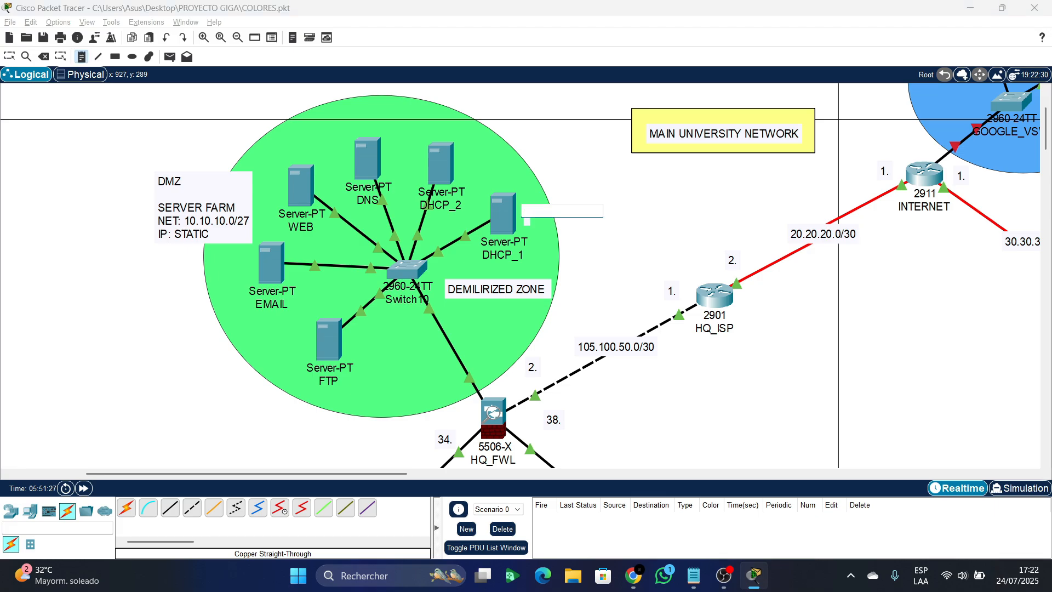
pyautogui.write('5.')
pyautogui.click(464, 160)
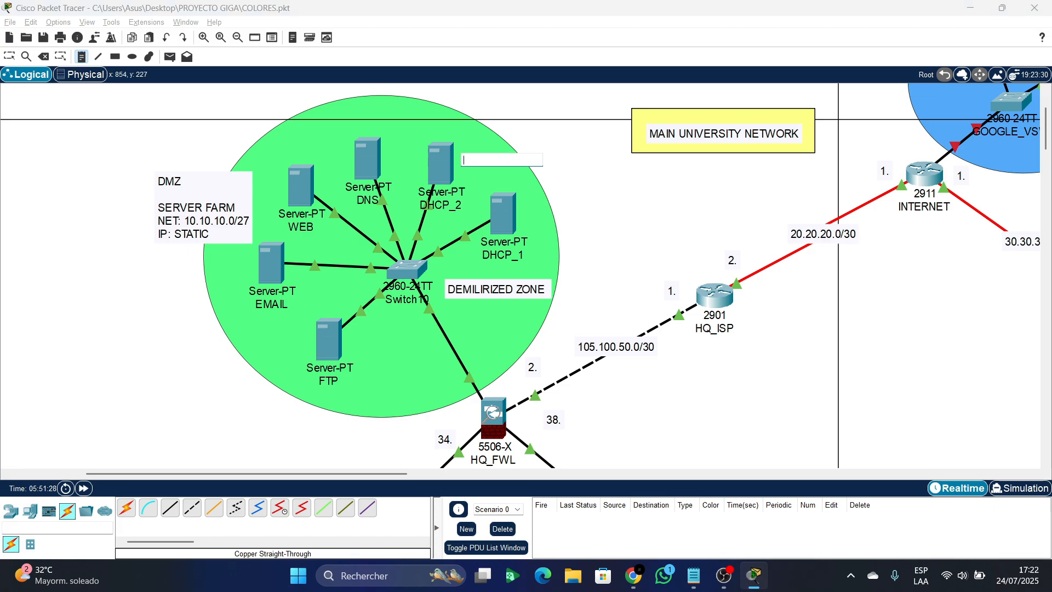
pyautogui.write('6.')
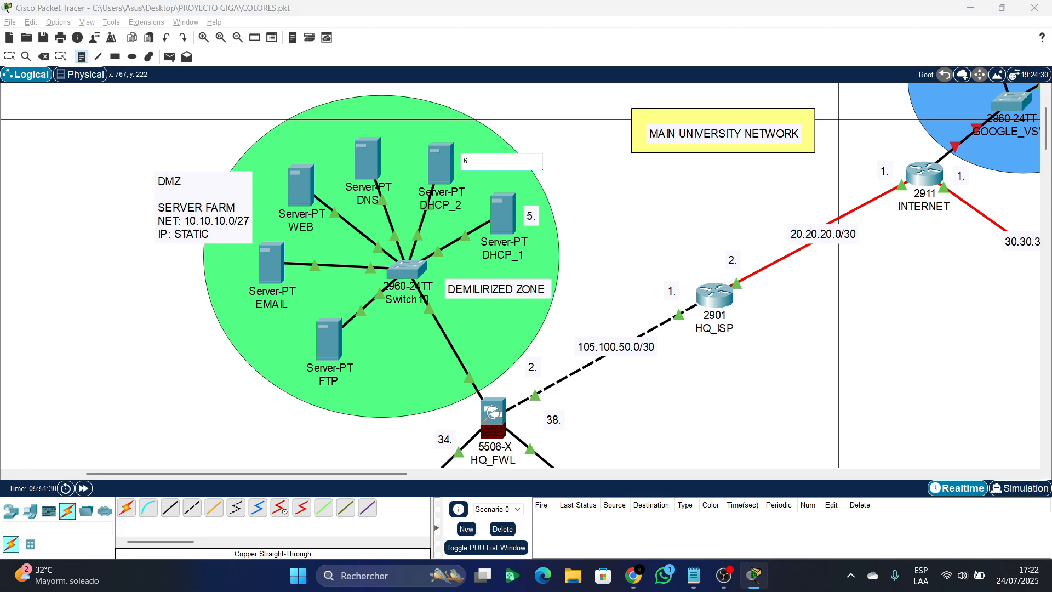
pyautogui.click(388, 156)
pyautogui.write('7.')
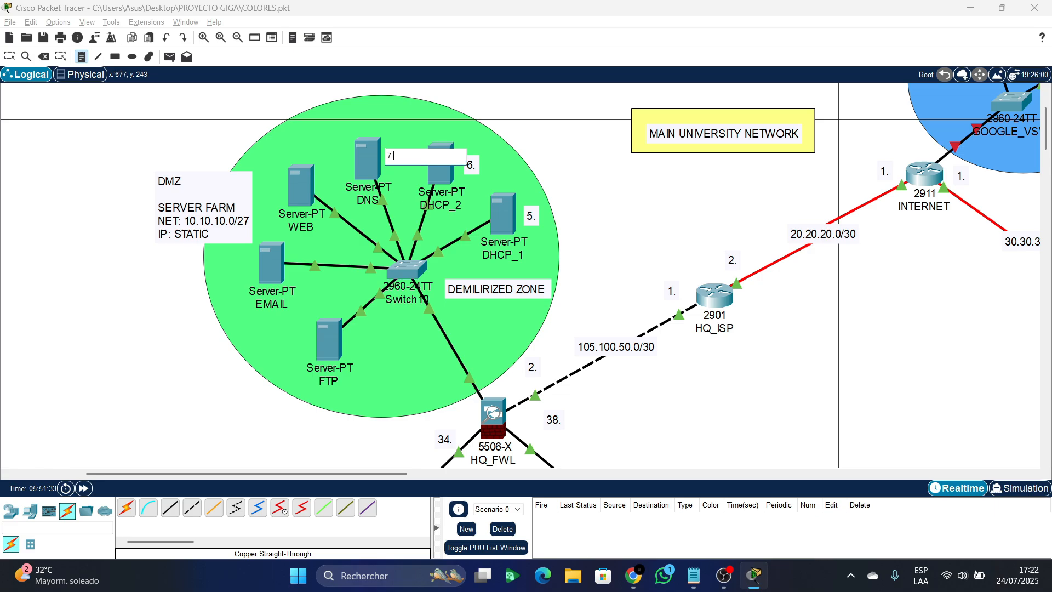
# - Place notes 8., 9. and 10. beside the WEB, EMAIL and FTP servers in the DMZ
pyautogui.click(319, 173)
pyautogui.write('8')
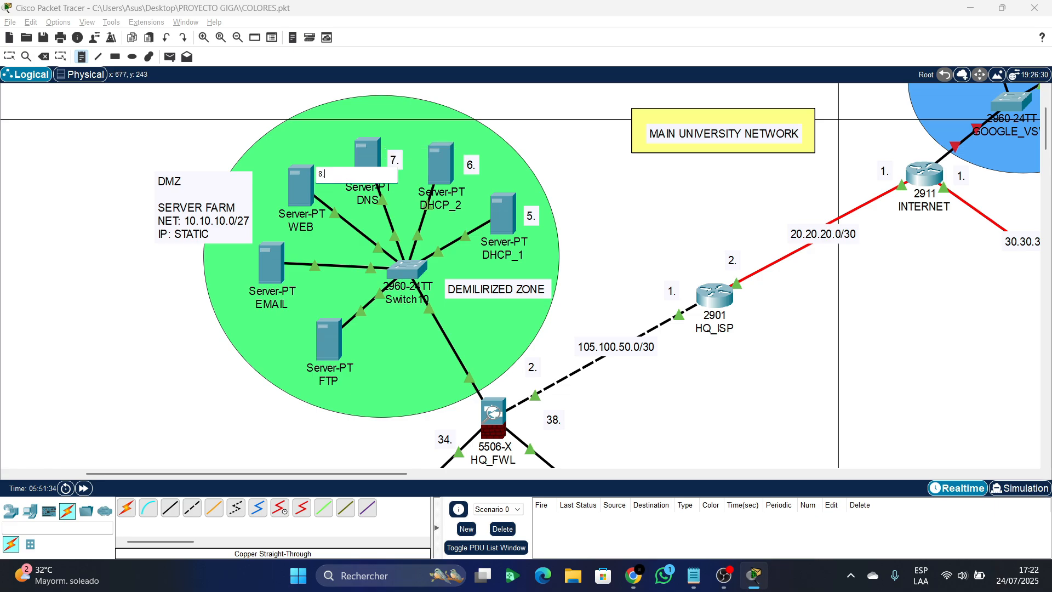
pyautogui.write('.')
pyautogui.click(292, 246)
pyautogui.write('9')
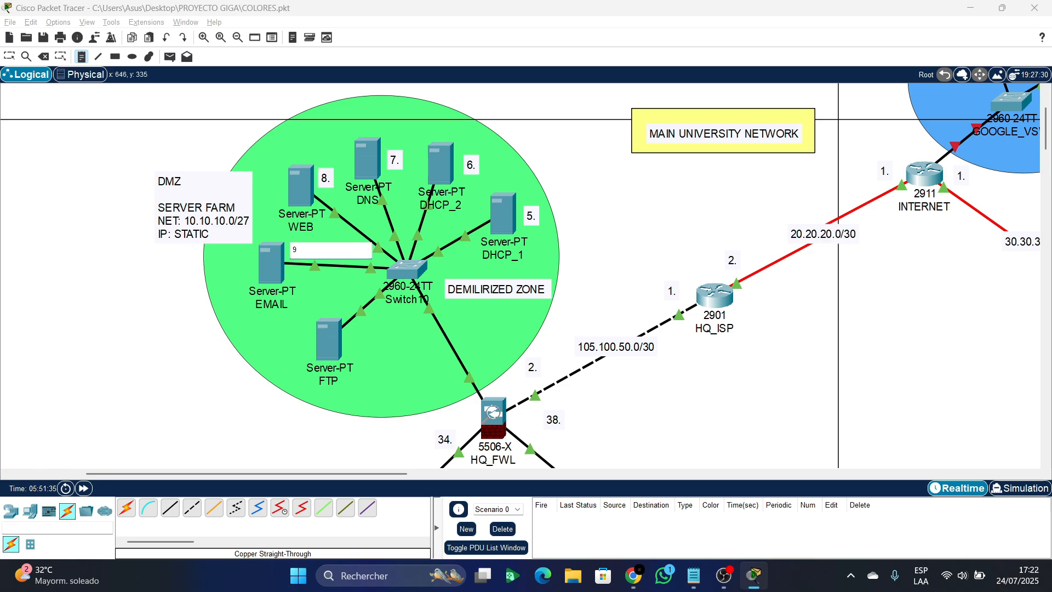
pyautogui.click(359, 350)
pyautogui.write('10.')
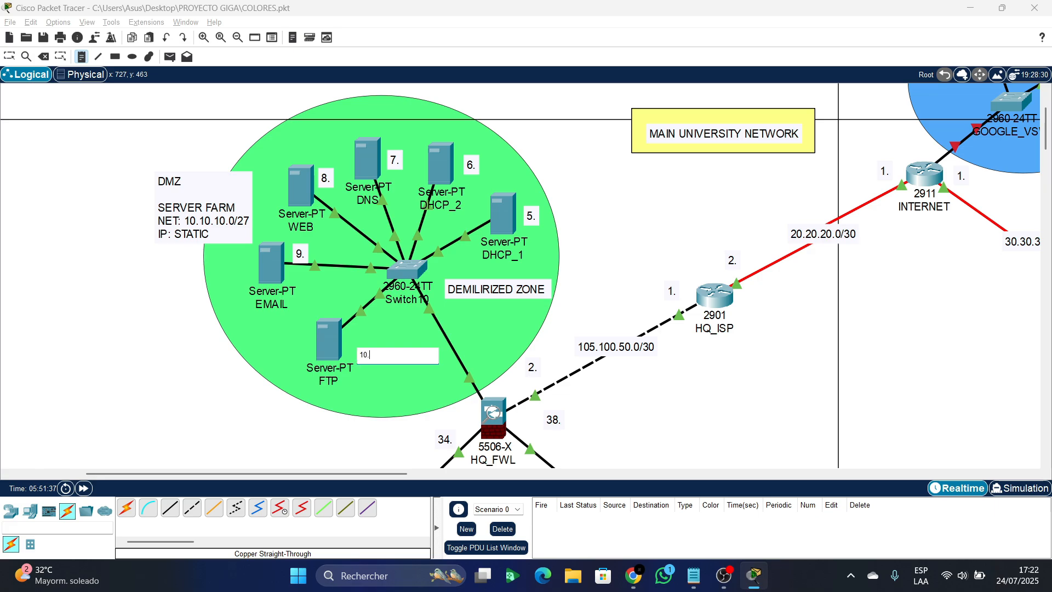
pyautogui.click(9, 56)
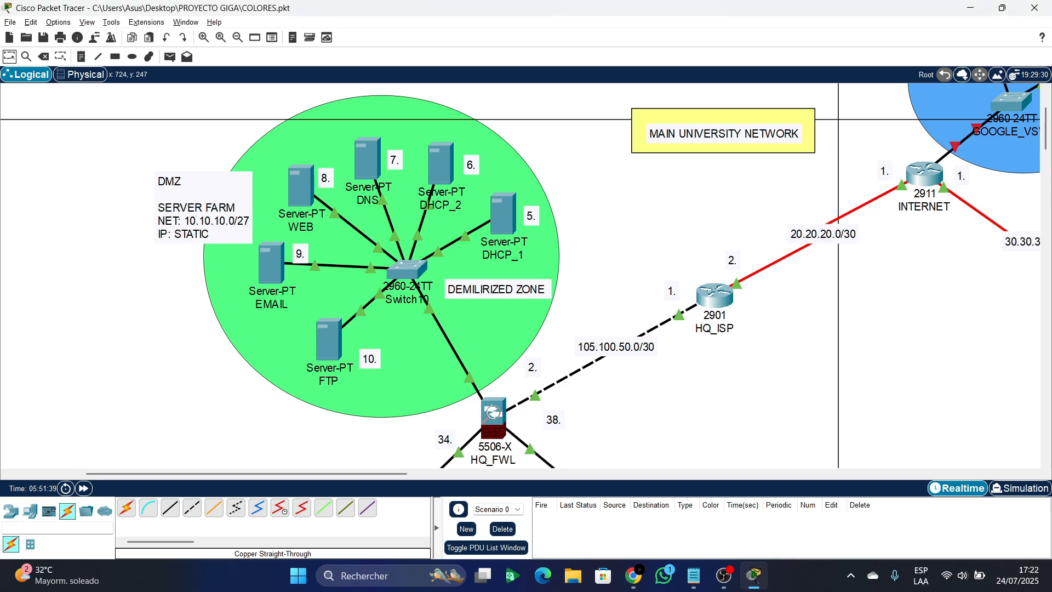
# - Move the 9., 8. and 7. notes onto the links of the EMAIL, WEB and DNS servers
pyautogui.moveTo(300, 254); pyautogui.dragTo(311, 265)
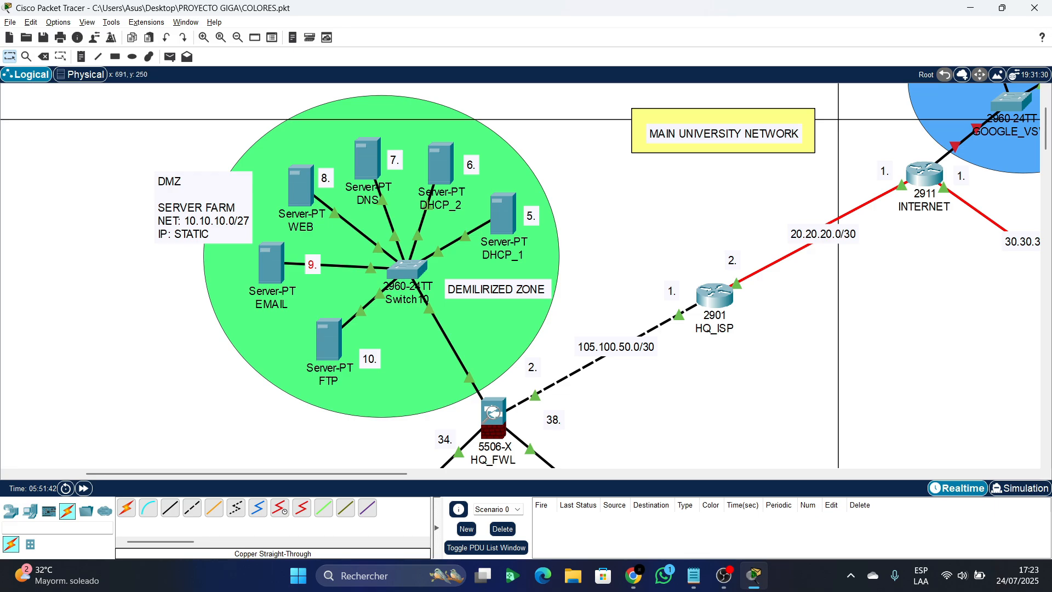
pyautogui.moveTo(325, 178); pyautogui.dragTo(331, 216)
pyautogui.moveTo(394, 160); pyautogui.dragTo(381, 204)
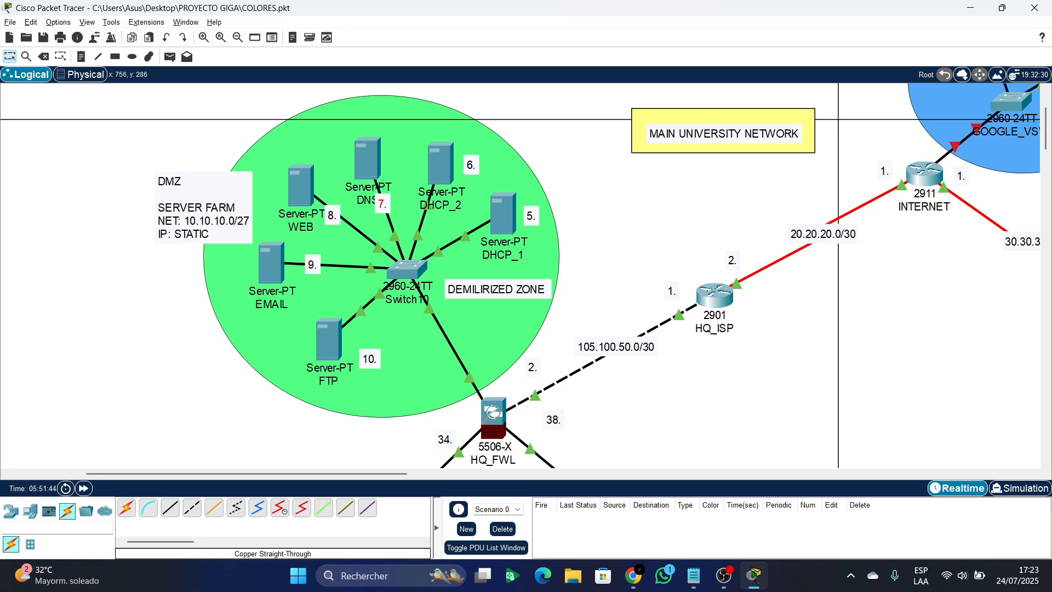
# - Move the 6., 5. and 10. notes onto the links of the DHCP_2, DHCP_1 and FTP servers
pyautogui.moveTo(472, 162)
pyautogui.mouseDown()
pyautogui.moveTo(472, 177)
pyautogui.moveTo(471, 160)
pyautogui.mouseUp()
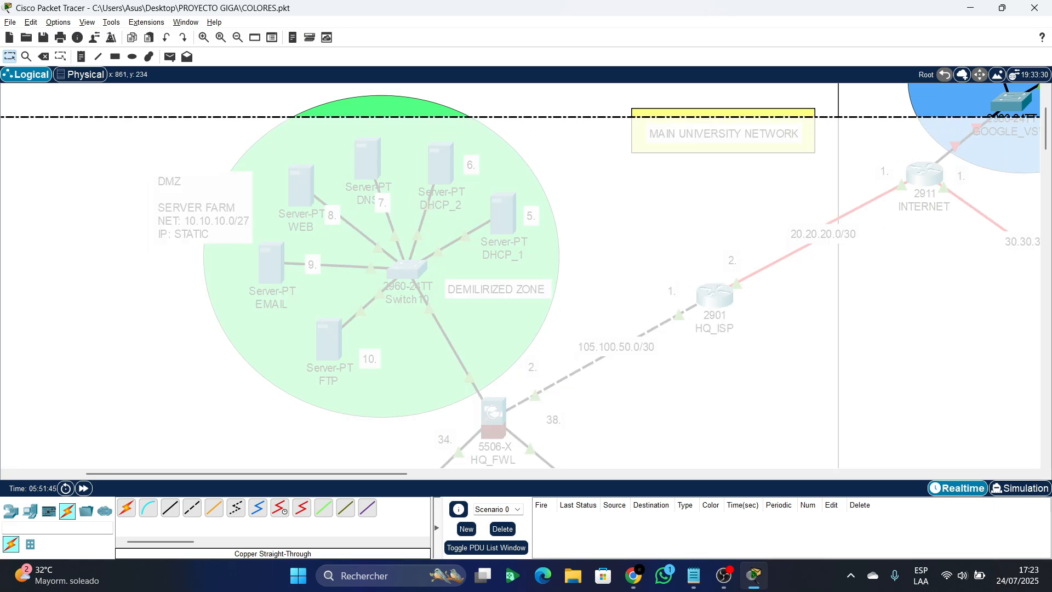
pyautogui.click(472, 165)
pyautogui.click(473, 172)
pyautogui.click(473, 166)
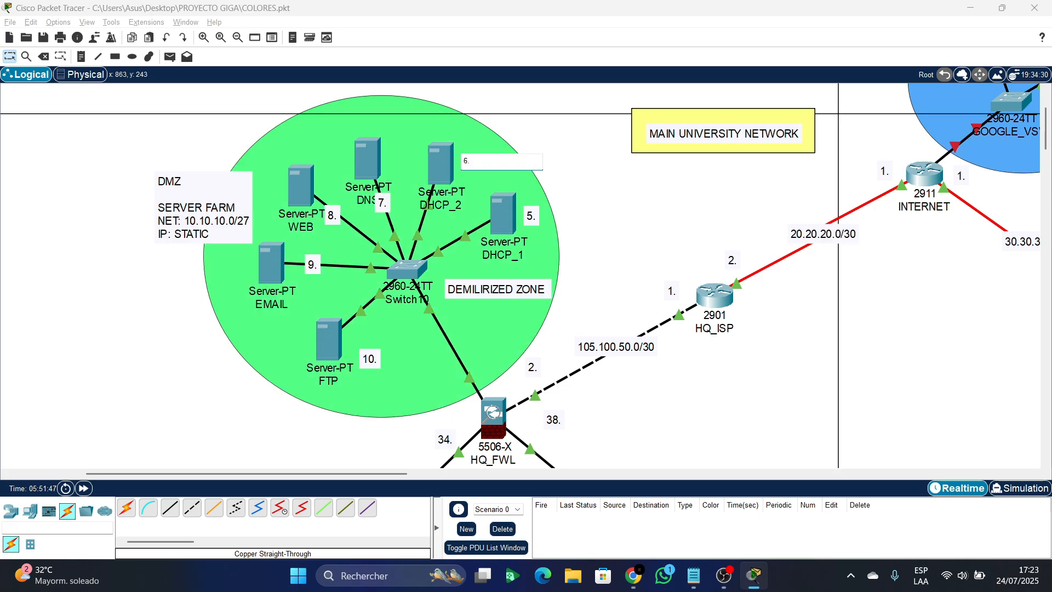
pyautogui.click(470, 172)
pyautogui.moveTo(467, 165); pyautogui.dragTo(428, 206)
pyautogui.moveTo(531, 216); pyautogui.dragTo(467, 237)
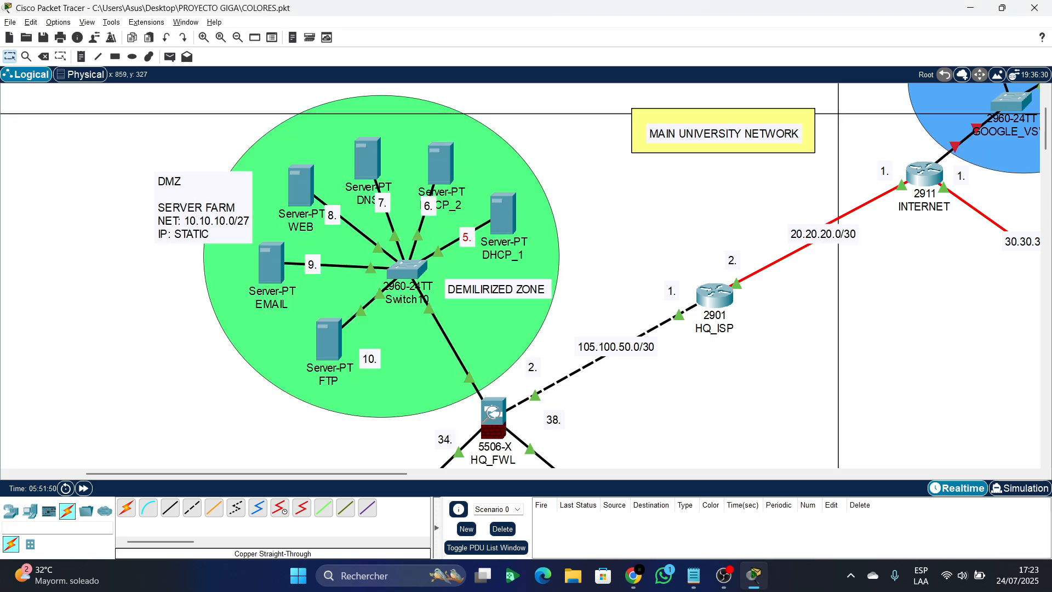
pyautogui.moveTo(370, 359); pyautogui.dragTo(361, 315)
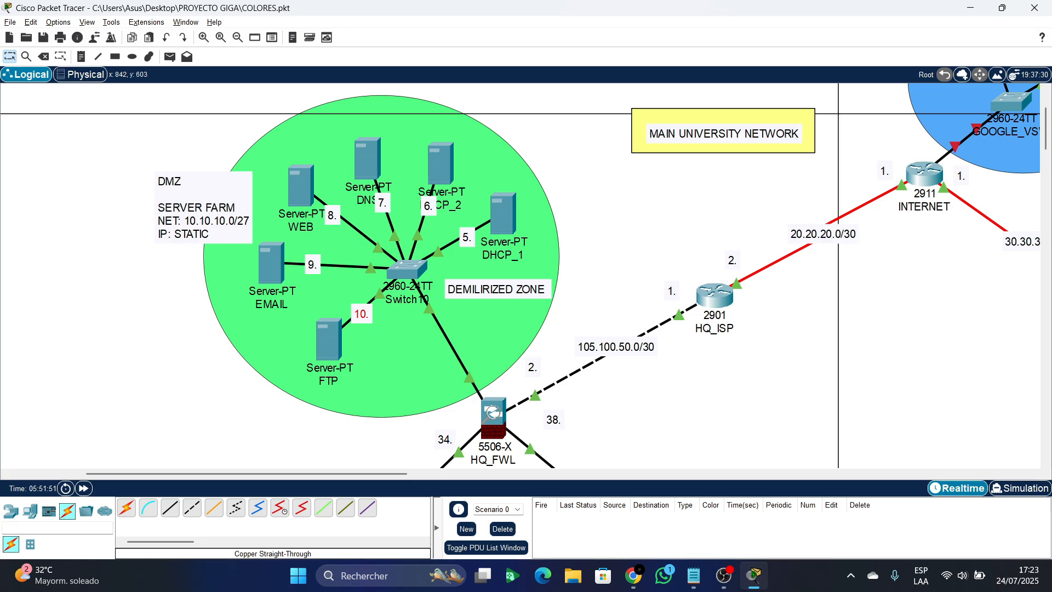
# - Open the DHCP_1 server's IP configuration and set its static IPv4 address to 10.10.10.5
pyautogui.click(503, 214)
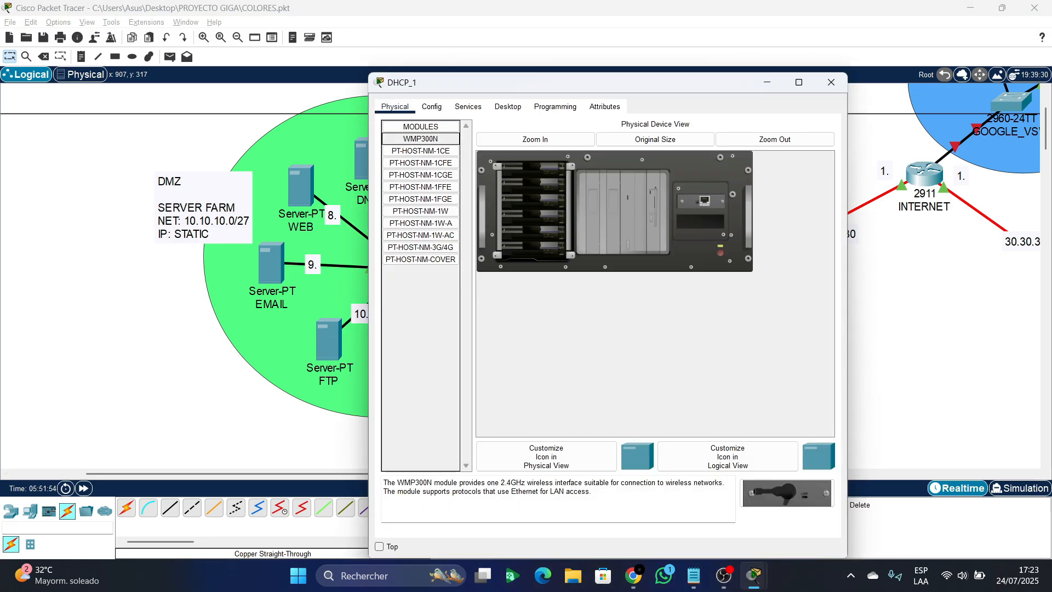
pyautogui.click(431, 107)
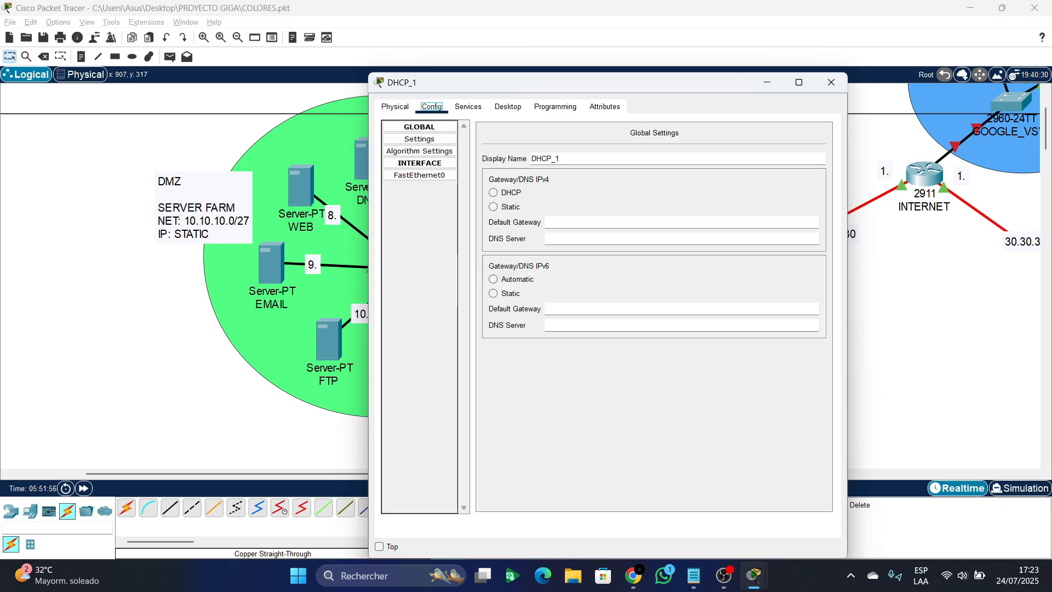
pyautogui.click(468, 106)
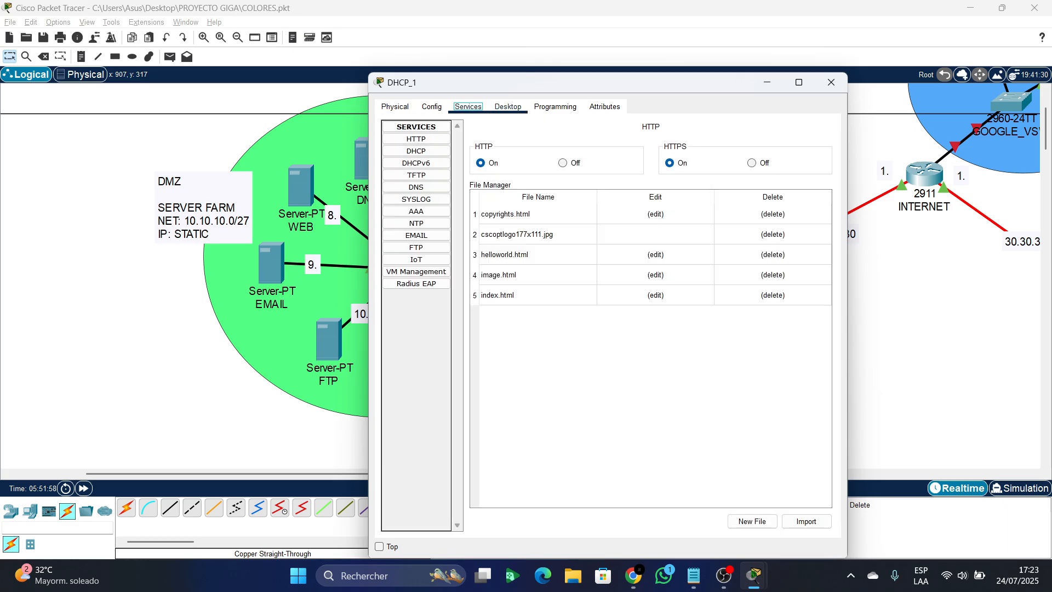
pyautogui.click(508, 106)
pyautogui.click(430, 149)
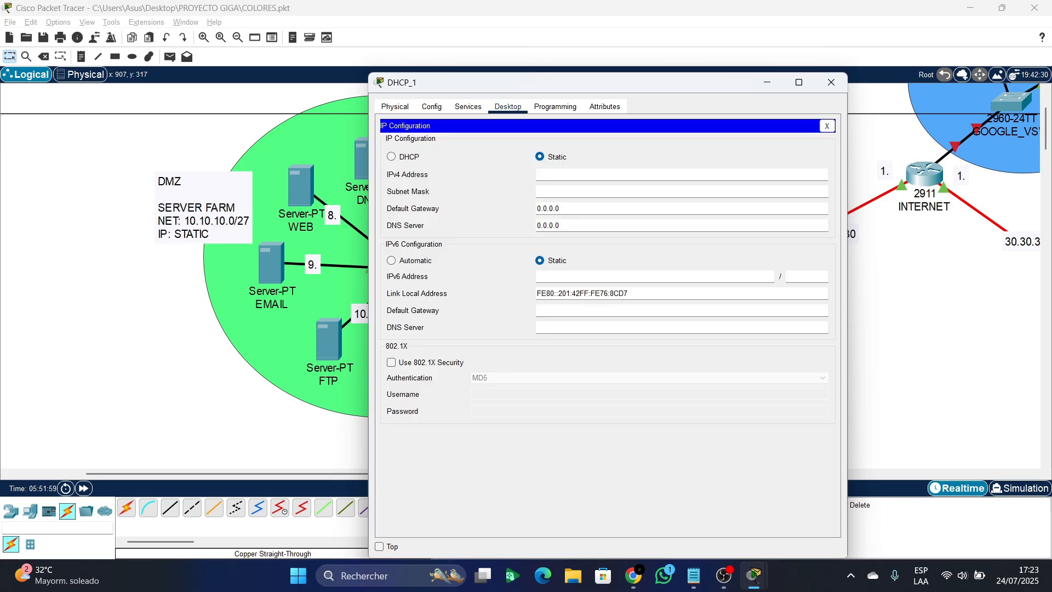
pyautogui.write('10.10.10.5')
# - Set the DHCP_1 server's subnet mask to 255.255.255.224
pyautogui.press('Tab')
pyautogui.press('BackSpace')
pyautogui.press('BackSpace')
pyautogui.press('BackSpace')
pyautogui.press('BackSpace')
pyautogui.press('BackSpace')
pyautogui.write('255.255.242')
pyautogui.press('BackSpace')
pyautogui.press('BackSpace')
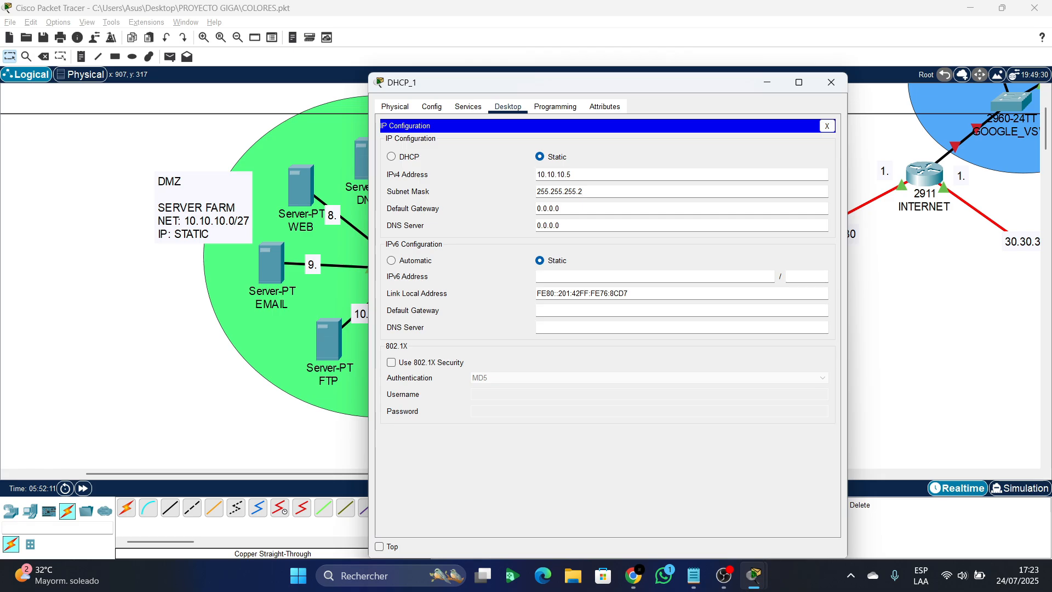
pyautogui.write('24')
pyautogui.hotkey('shift', 'Tab')
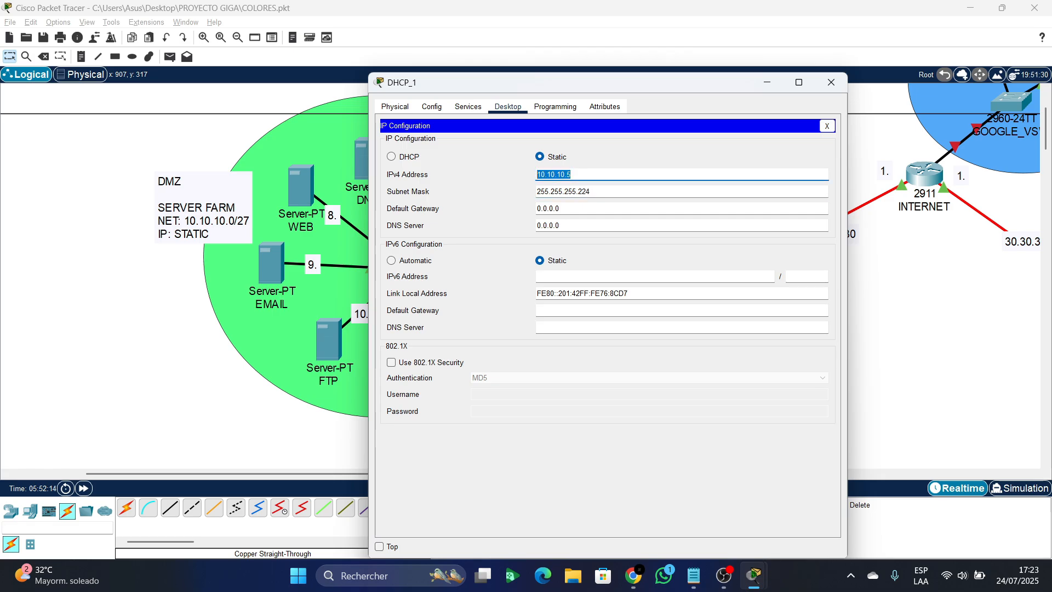
# - Set the DHCP_1 server's IPv4 default gateway to 10.10.10.1
pyautogui.press('Tab')
pyautogui.press('Tab')
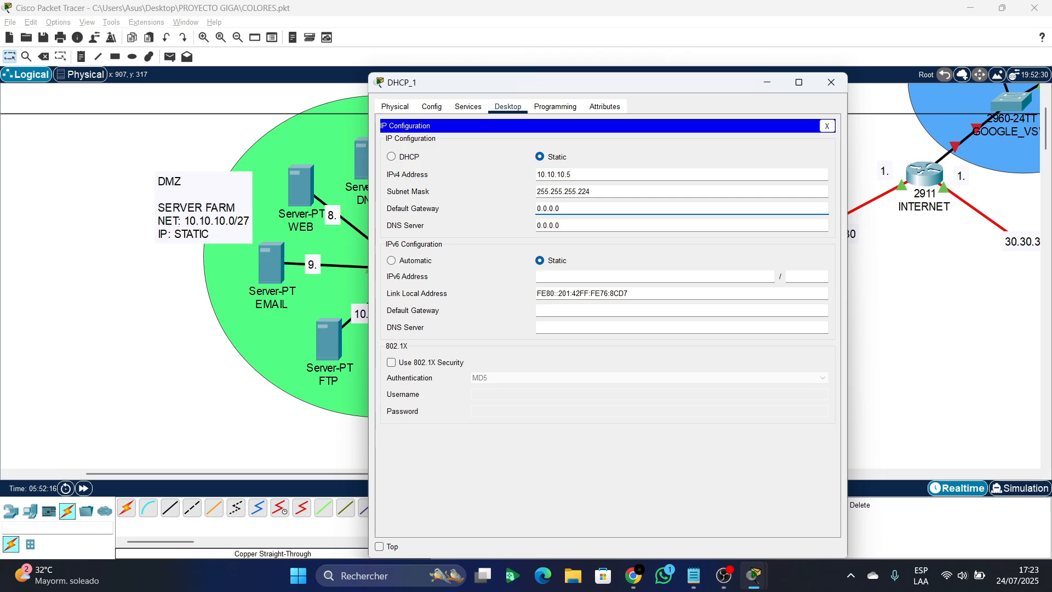
pyautogui.doubleClick(548, 208)
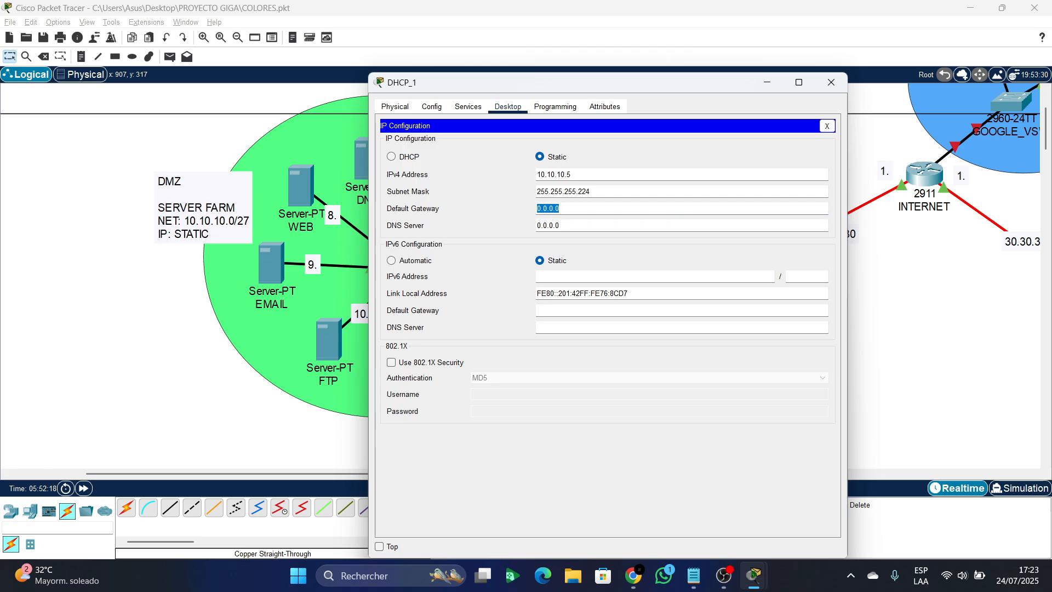
pyautogui.click(560, 209)
pyautogui.hotkey('shift', 'Tab')
pyautogui.hotkey('shift', 'Tab')
pyautogui.hotkey('ctrl', 'c')
pyautogui.press('Tab')
pyautogui.press('Tab')
pyautogui.hotkey('ctrl', 'v')
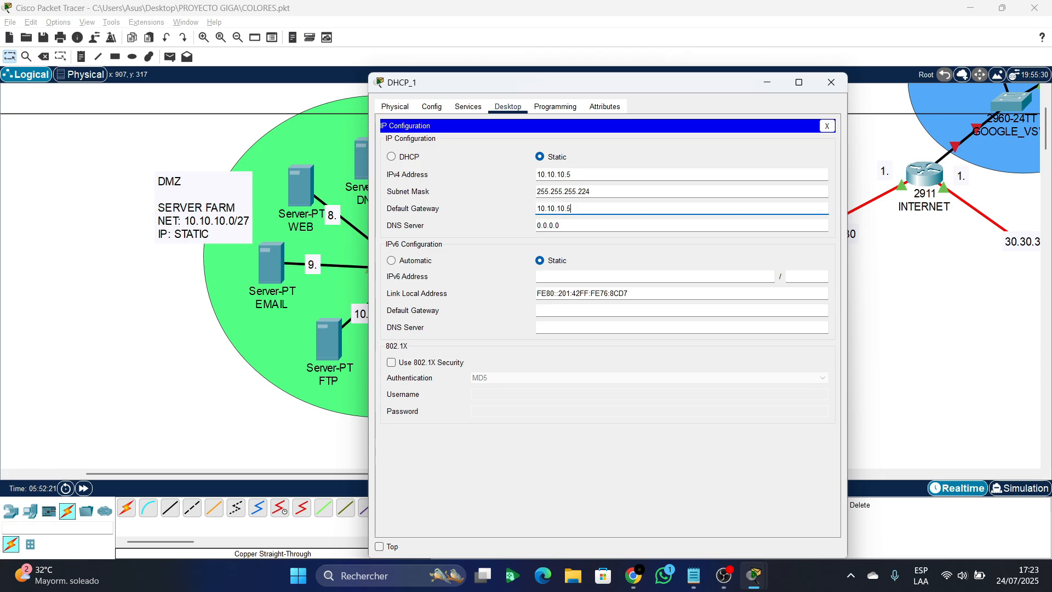
pyautogui.press('BackSpace')
pyautogui.write('1')
# - Set the DHCP_1 server's IPv4 DNS server to 10.10.10.7 and close its configuration window
pyautogui.press('Tab')
pyautogui.hotkey('ctrl', 'v')
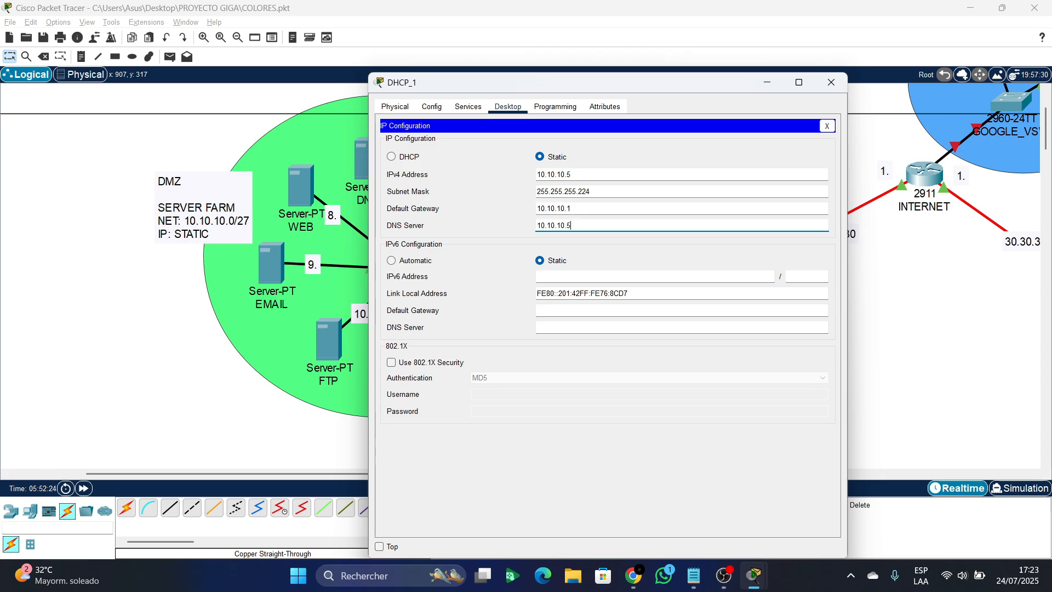
pyautogui.press('BackSpace')
pyautogui.write('7')
pyautogui.click(832, 82)
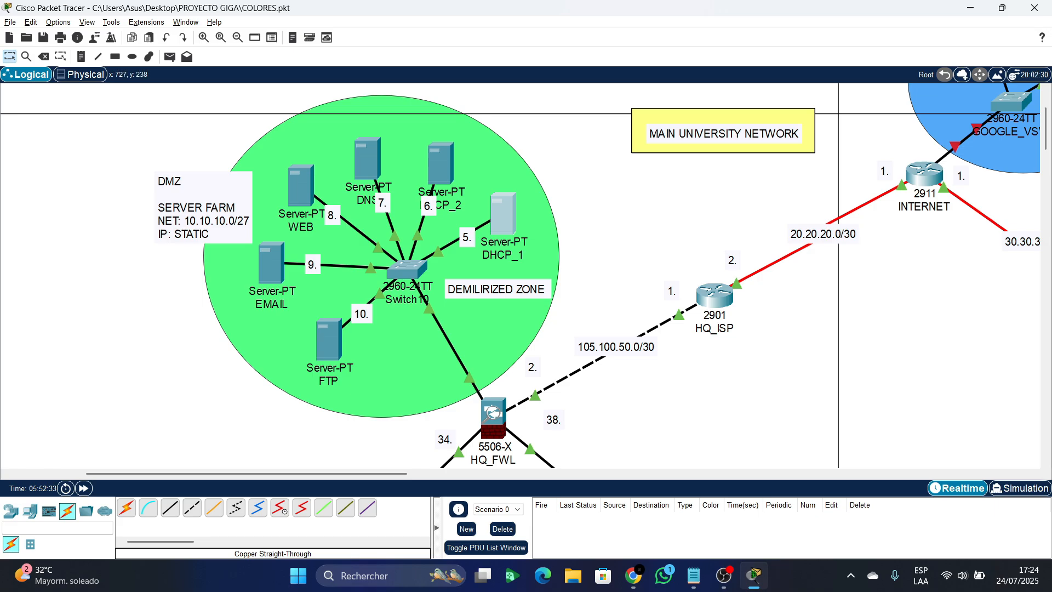
# - Open the DNS server's IP configuration and enter 10.10.10.5 as its static IPv4 address
pyautogui.click(368, 159)
pyautogui.click(468, 107)
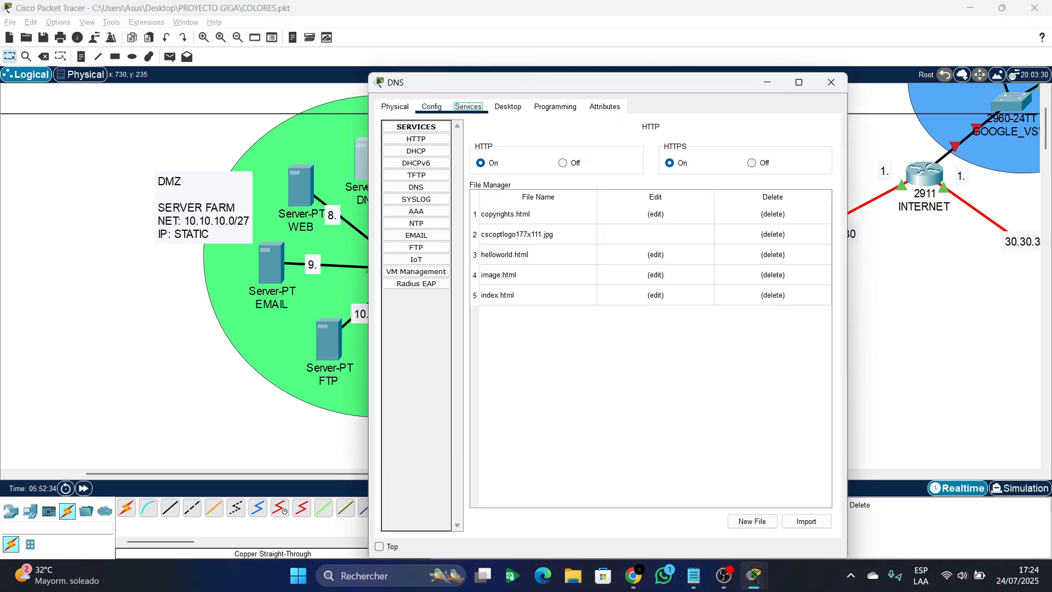
pyautogui.click(431, 107)
pyautogui.click(508, 107)
pyautogui.click(425, 151)
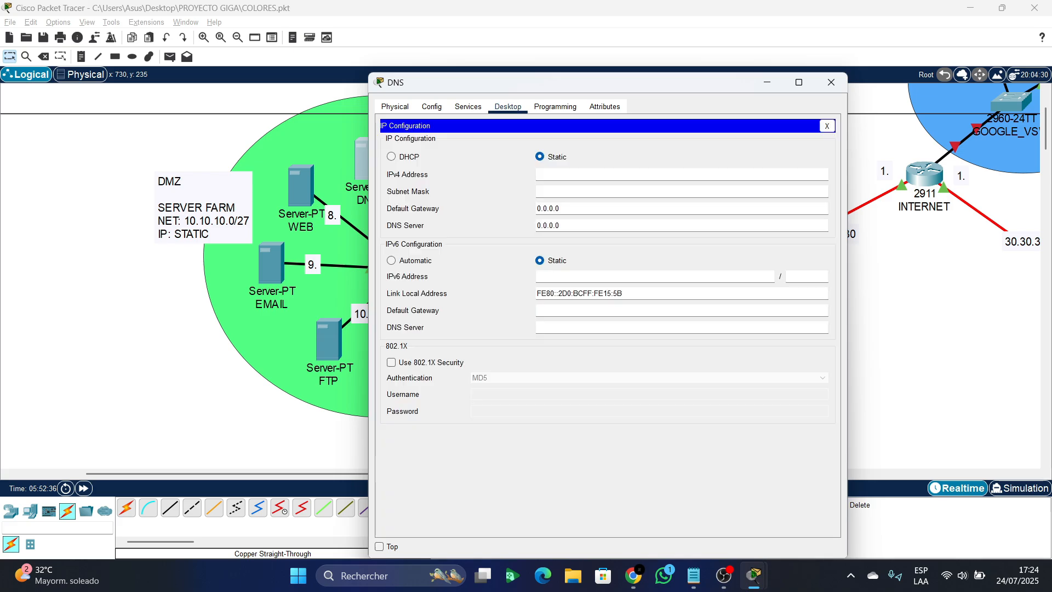
pyautogui.press('Tab')
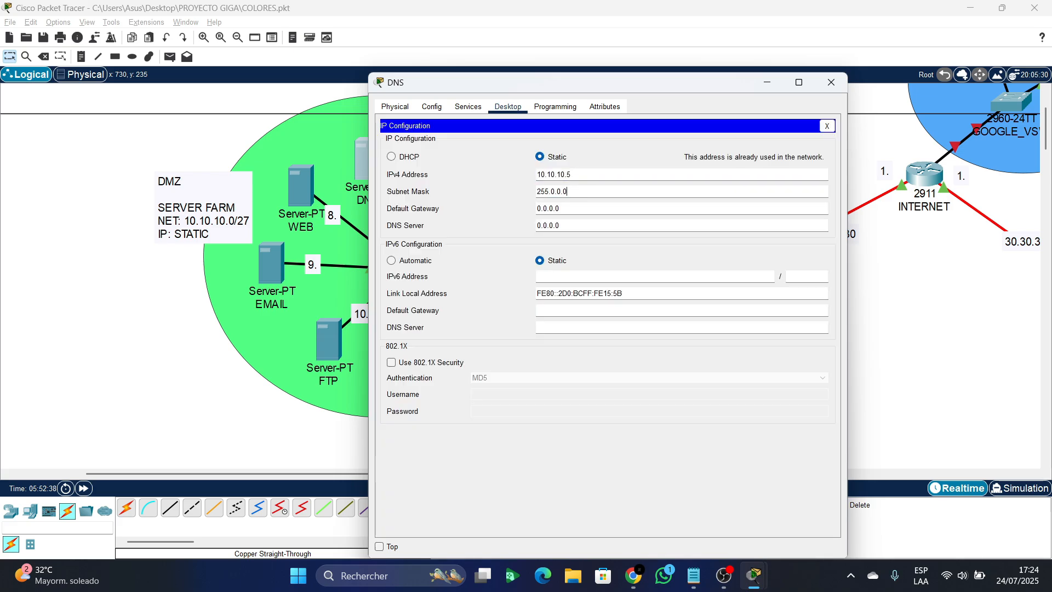
# - Set the DNS server's subnet mask to 255.255.255.224
pyautogui.press('BackSpace')
pyautogui.press('BackSpace')
pyautogui.press('BackSpace')
pyautogui.press('BackSpace')
pyautogui.press('BackSpace')
pyautogui.write('255.255.22')
pyautogui.press('Tab')
# - Set the DNS server's IPv4 default gateway to 10.10.10.1 and its DNS server address to 10.10.10.7
pyautogui.write('10.10.10.5')
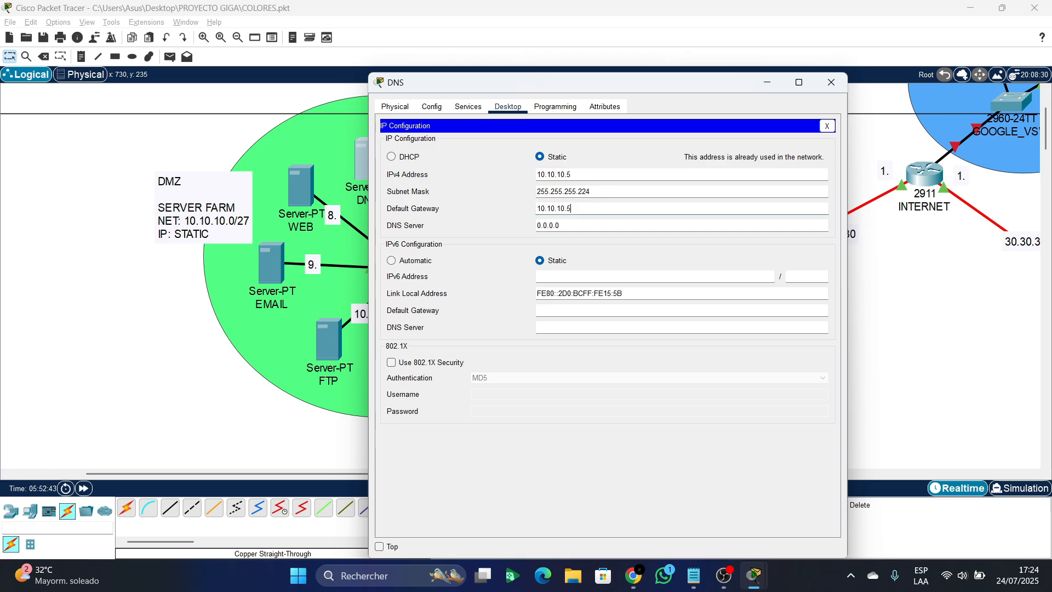
pyautogui.press('Tab')
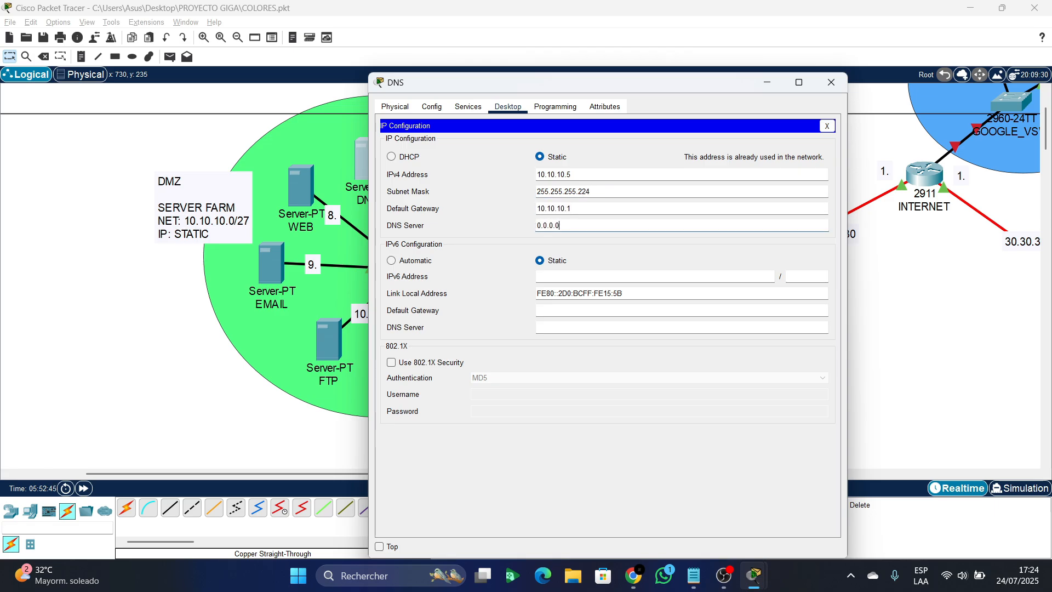
pyautogui.press('BackSpace')
pyautogui.press('BackSpace')
pyautogui.press('BackSpace')
pyautogui.press('BackSpace')
pyautogui.press('BackSpace')
pyautogui.press('BackSpace')
pyautogui.write('10.10.10.')
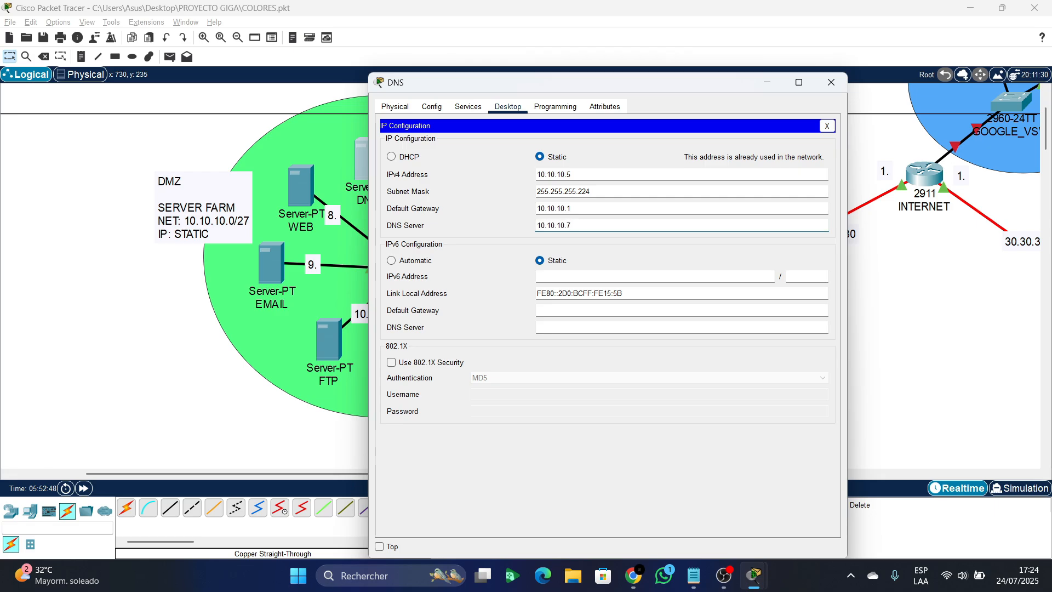
# - Correct the DNS server's own IPv4 address to 10.10.10.7 and close its configuration window
pyautogui.click(572, 174)
pyautogui.press('BackSpace')
pyautogui.write('7')
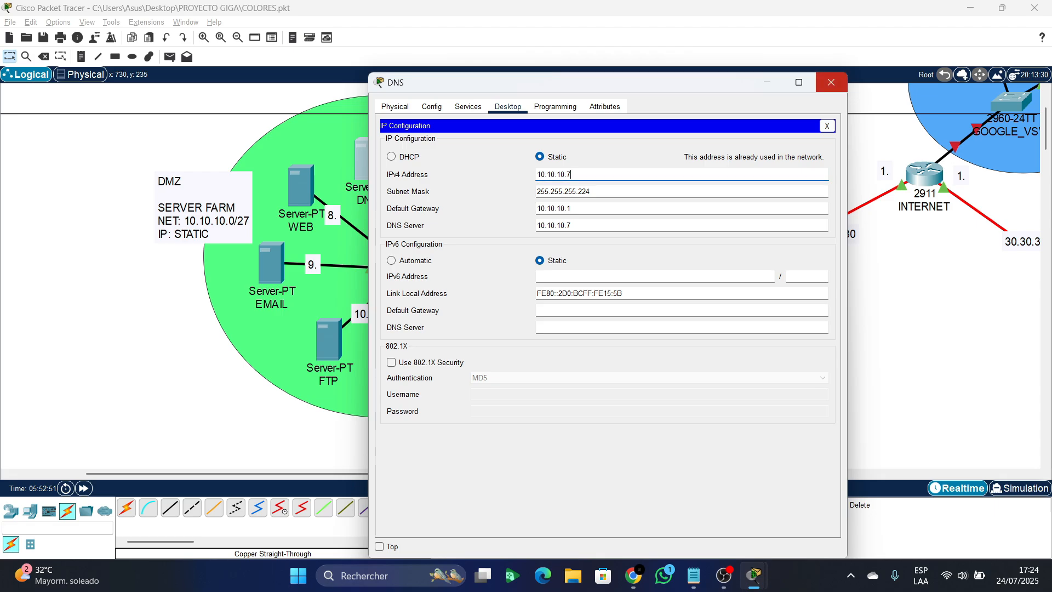
pyautogui.click(831, 83)
# - Open the WEB server's IP configuration and set its static IPv4 address to 10.10.10.8
pyautogui.click(301, 187)
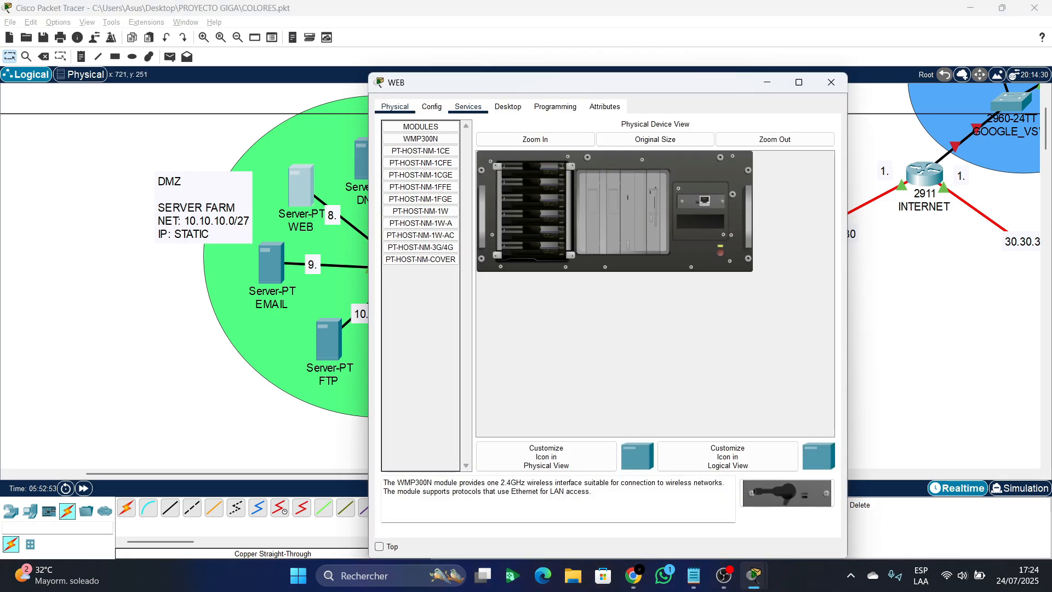
pyautogui.click(508, 107)
pyautogui.click(428, 159)
pyautogui.write('10.10.10.5')
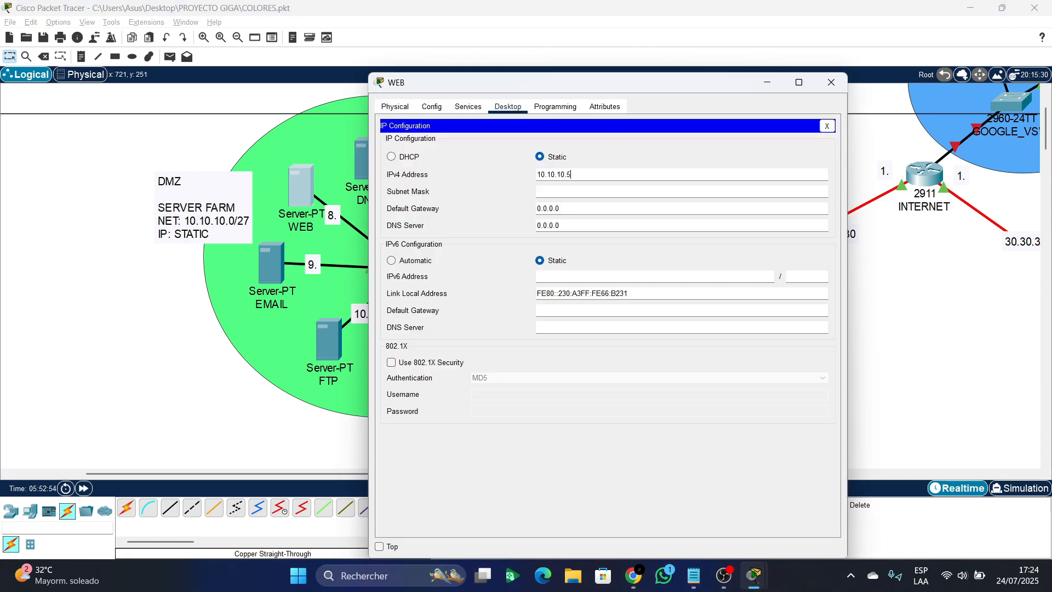
pyautogui.press('BackSpace')
pyautogui.write('8')
pyautogui.press('Tab')
# - Set the WEB server's subnet mask to 255.255.255.224
pyautogui.press('BackSpace')
pyautogui.press('BackSpace')
pyautogui.press('BackSpace')
pyautogui.press('BackSpace')
pyautogui.press('BackSpace')
pyautogui.write('255.255.224')
pyautogui.press('Tab')
# - Set the WEB server's IPv4 default gateway to 10.10.10.1 and DNS server to 10.10.10.7, closing its configuration window
pyautogui.write('10.10.10.5')
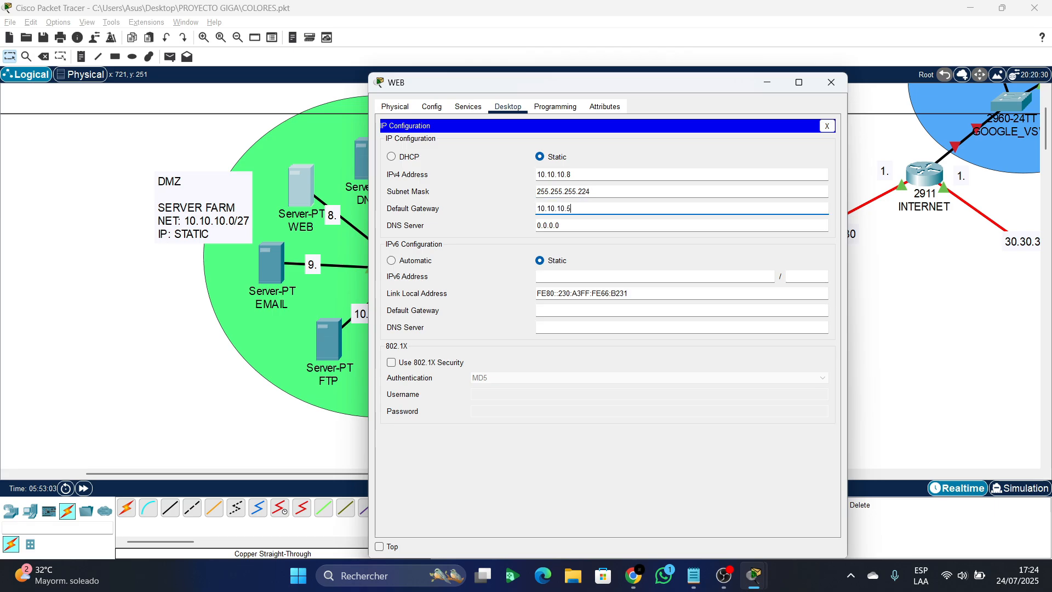
pyautogui.press('BackSpace')
pyautogui.write('1')
pyautogui.press('Tab')
pyautogui.write('10.10.10.5')
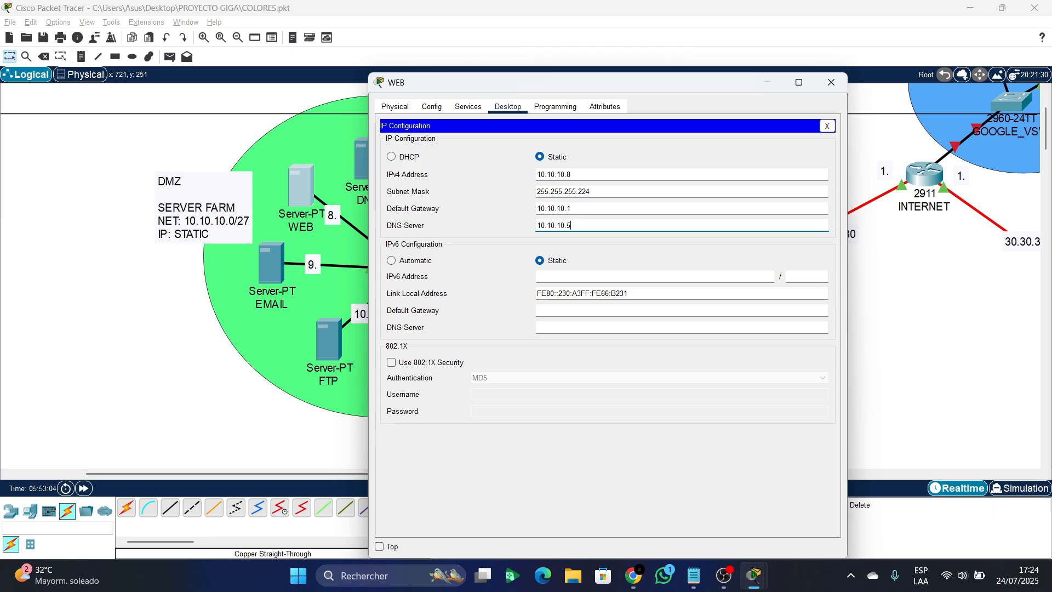
pyautogui.press('BackSpace')
pyautogui.write('7')
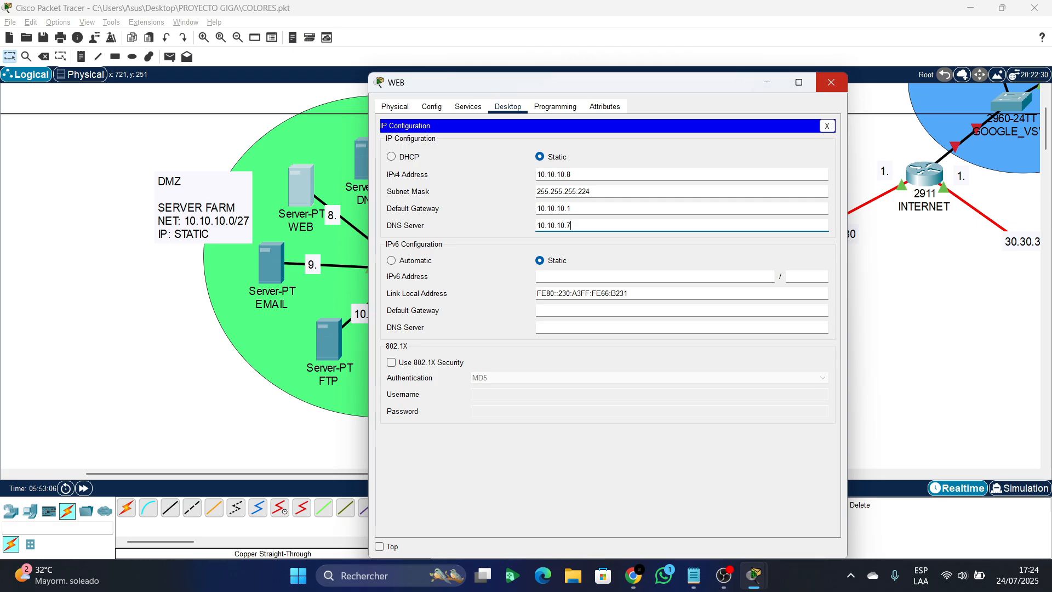
pyautogui.click(832, 82)
# - Open the EMAIL server's IP configuration and set its static IPv4 address to 10.10.10.9
pyautogui.click(271, 264)
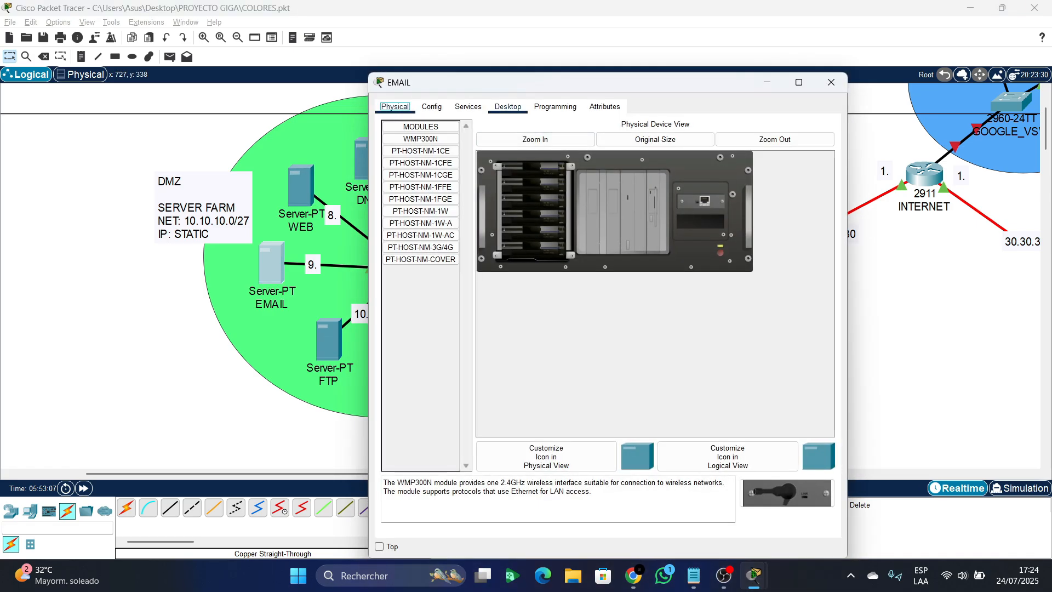
pyautogui.click(508, 107)
pyautogui.click(425, 147)
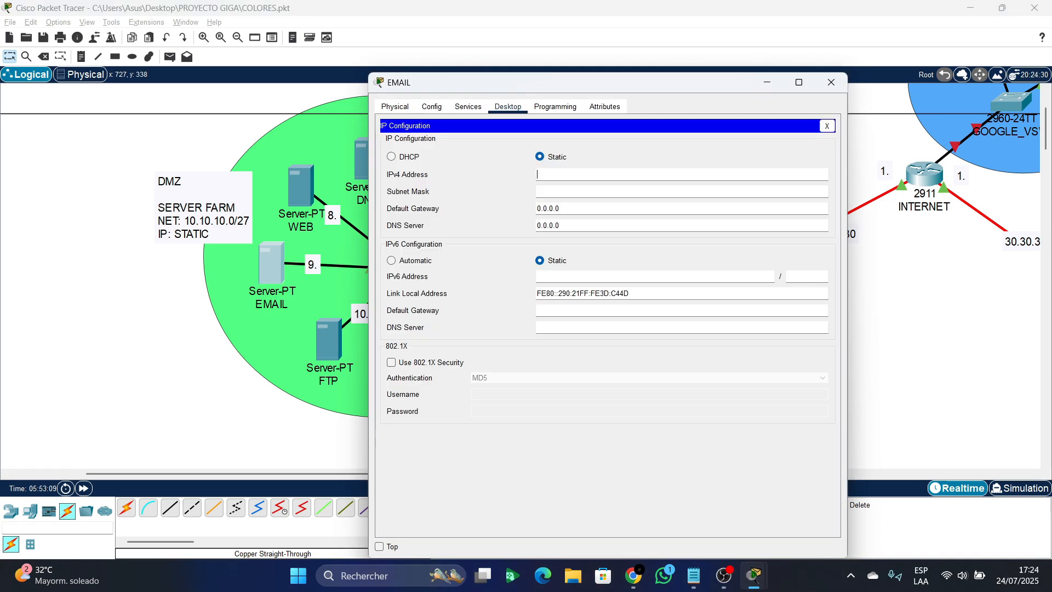
pyautogui.write('10.10.10.9')
pyautogui.press('Tab')
# - Set the EMAIL server's subnet mask to 255.255.255.224
pyautogui.press('BackSpace')
pyautogui.press('BackSpace')
pyautogui.press('BackSpace')
pyautogui.press('BackSpace')
pyautogui.press('BackSpace')
pyautogui.write('255.255.255')
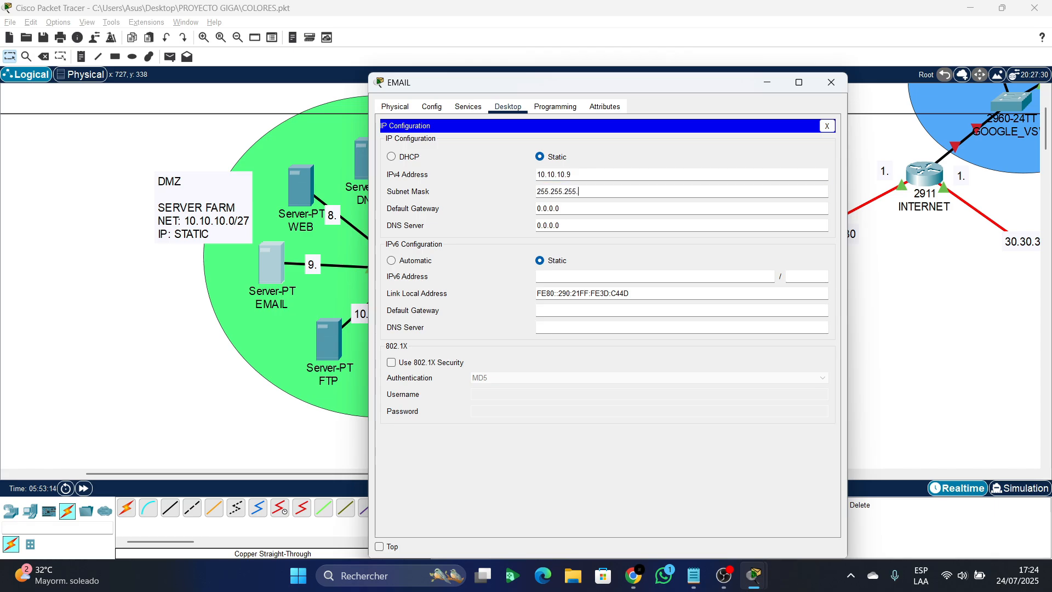
pyautogui.write('.224')
pyautogui.press('Tab')
# - Set the EMAIL server's IPv4 default gateway to 10.10.10.1
pyautogui.write('10.10.10.5')
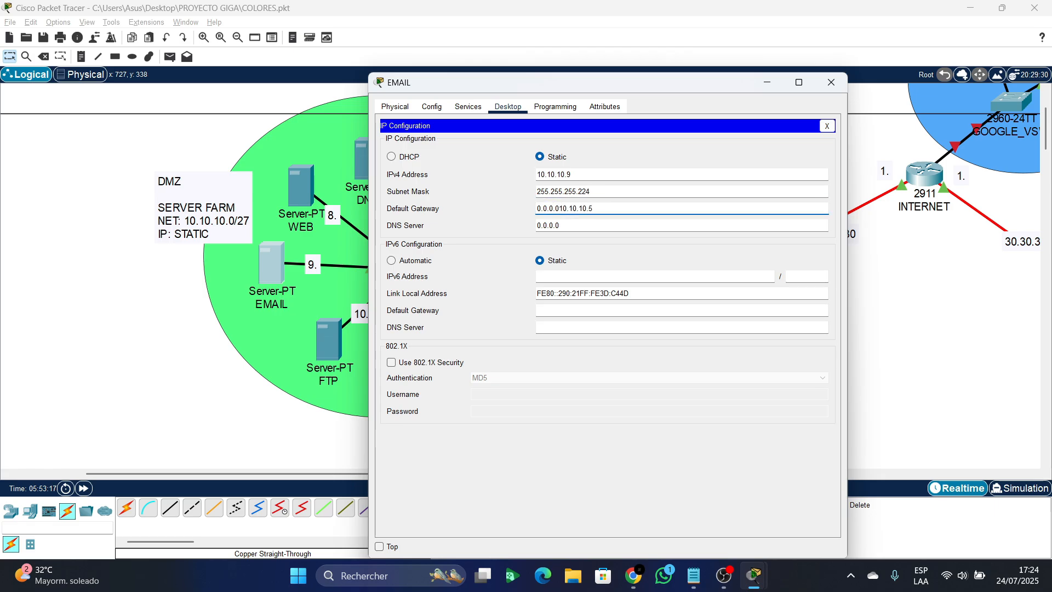
pyautogui.moveTo(596, 209); pyautogui.dragTo(536, 208)
pyautogui.hotkey('ctrl', 'v')
pyautogui.press('BackSpace')
pyautogui.write('1')
pyautogui.press('Tab')
# - Set the EMAIL server's IPv4 DNS server to 10.10.10.7 and close its configuration window
pyautogui.moveTo(582, 226); pyautogui.dragTo(536, 225)
pyautogui.hotkey('ctrl', 'v')
pyautogui.press('BackSpace')
pyautogui.write('7')
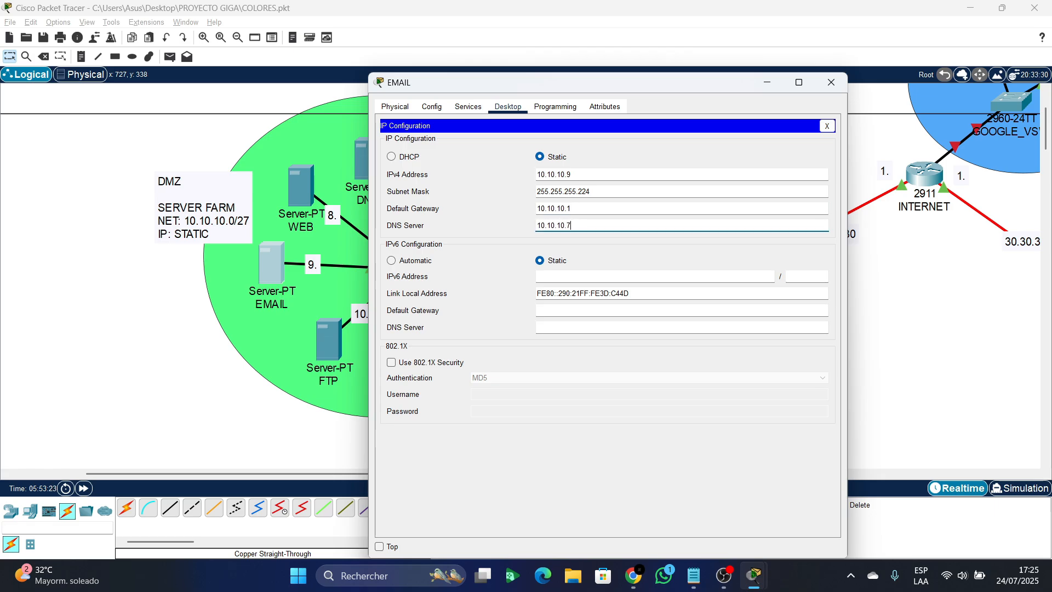
pyautogui.click(831, 82)
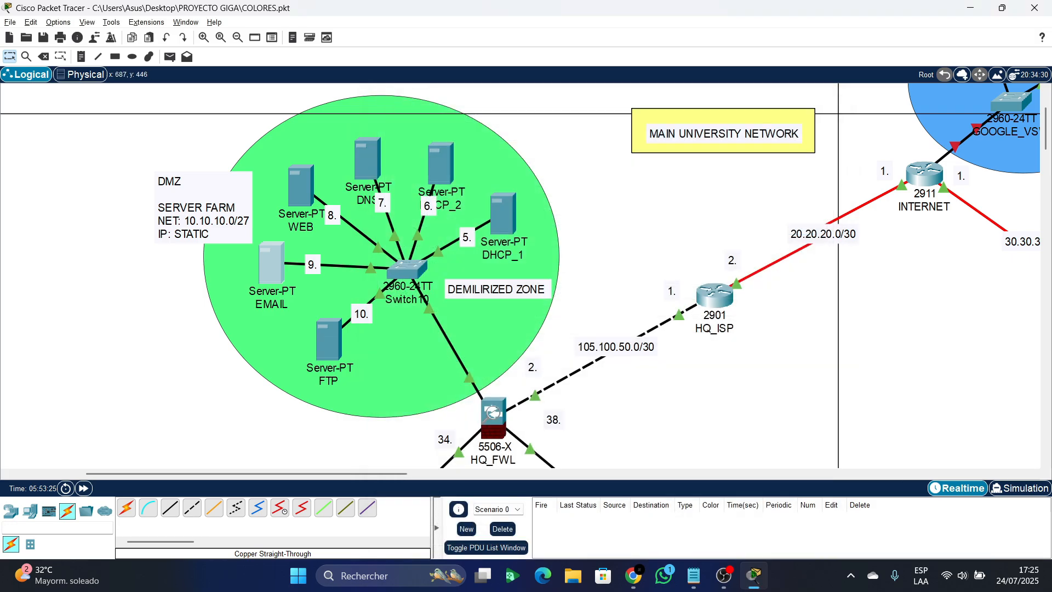
# - Open the FTP server's IP configuration and set its static IPv4 address to 10.10.10.10
pyautogui.click(329, 339)
pyautogui.click(508, 107)
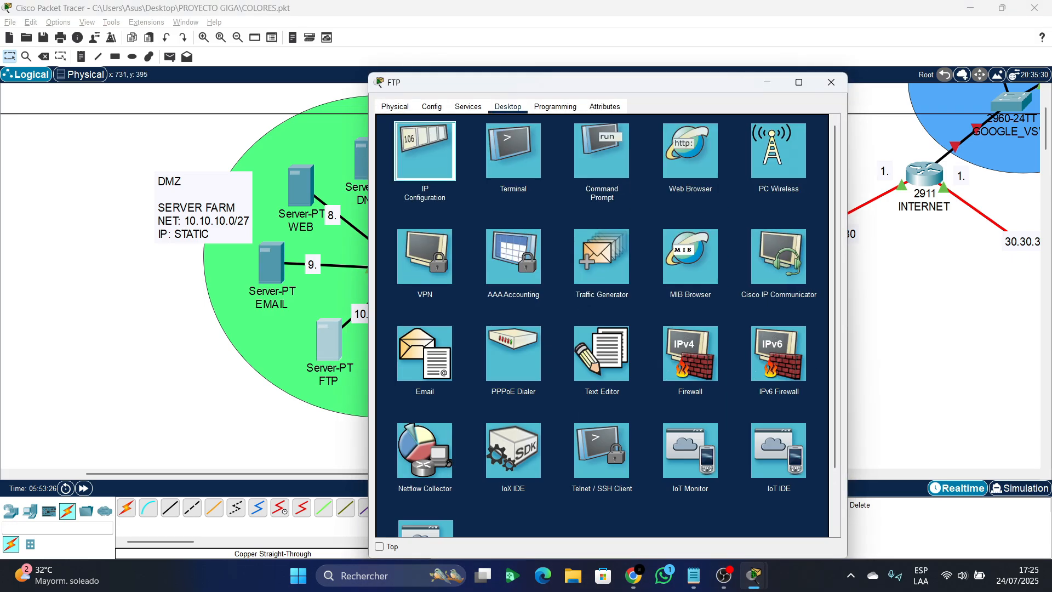
pyautogui.click(425, 150)
pyautogui.click(582, 174)
pyautogui.write('10.10.10.5')
pyautogui.press('BackSpace')
pyautogui.write('10')
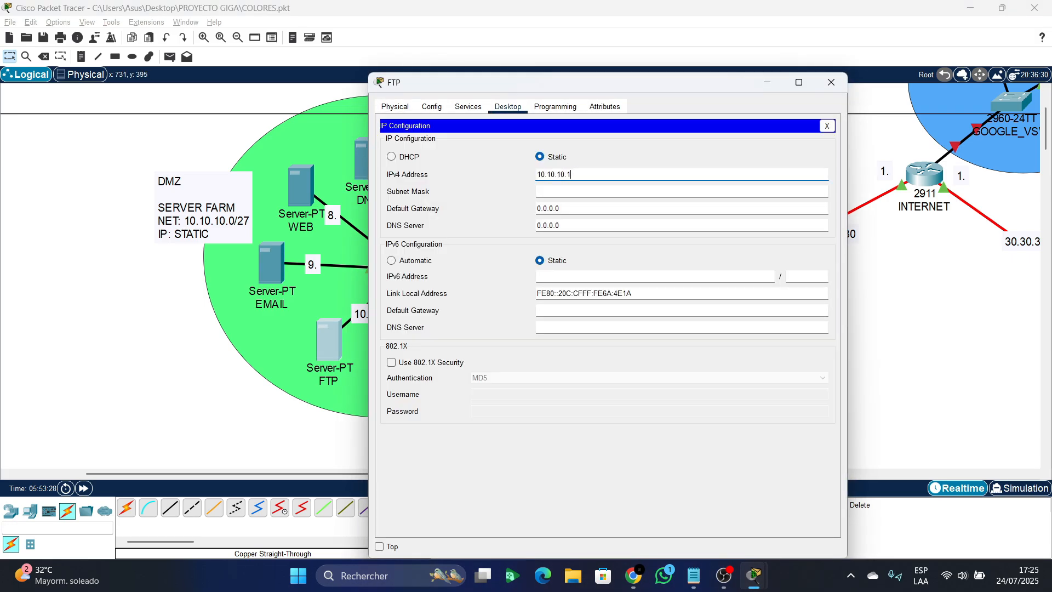
pyautogui.press('Tab')
# - Set the FTP server's subnet mask to 255.255.255.224
pyautogui.hotkey('ctrl', 'a')
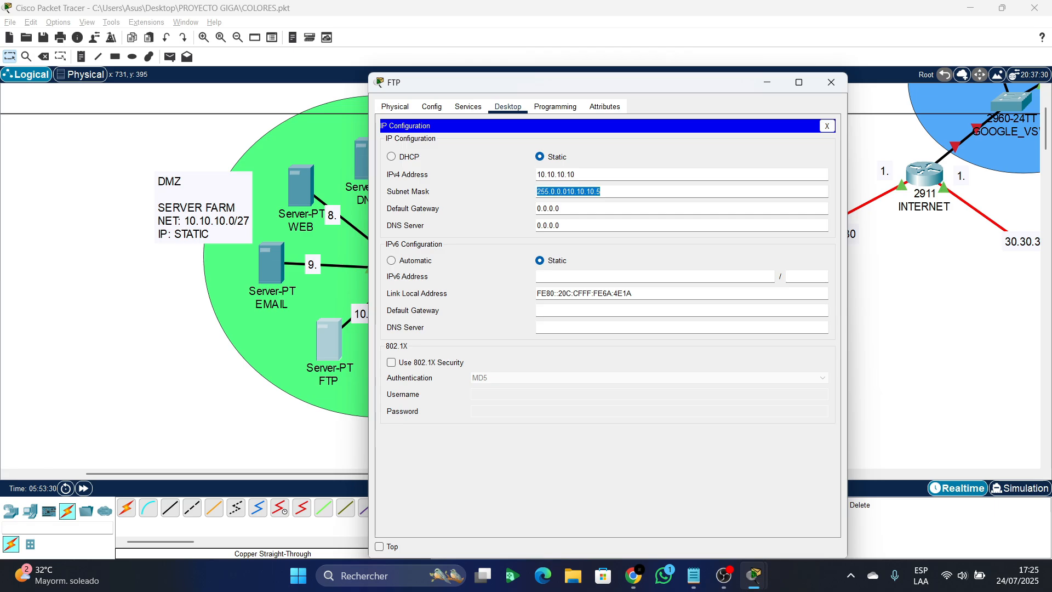
pyautogui.press('BackSpace')
pyautogui.write('255.255')
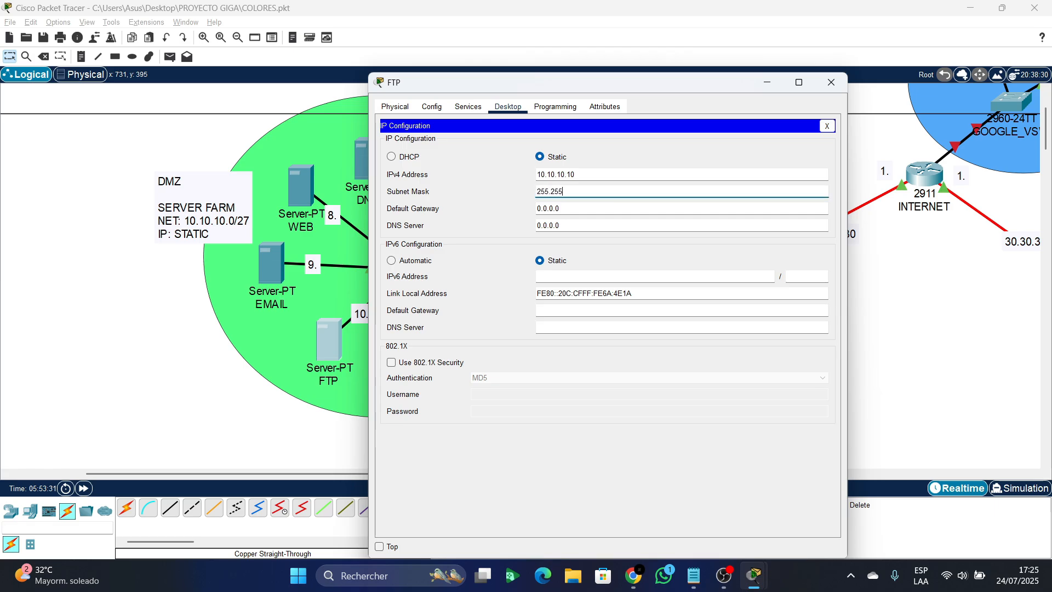
pyautogui.write('.255.2224')
pyautogui.press('BackSpace')
pyautogui.press('Tab')
# - Set the FTP server's IPv4 default gateway to 10.10.10.1 and DNS server to 10.10.10.7, closing its configuration window
pyautogui.write('10.10.10.1')
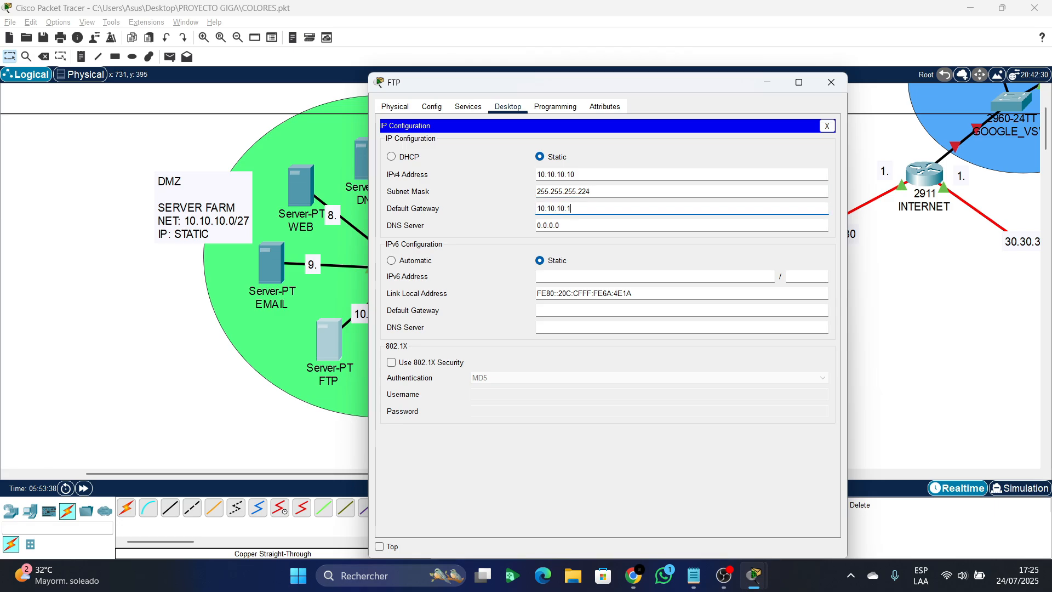
pyautogui.press('Tab')
pyautogui.write('10.10.10.7')
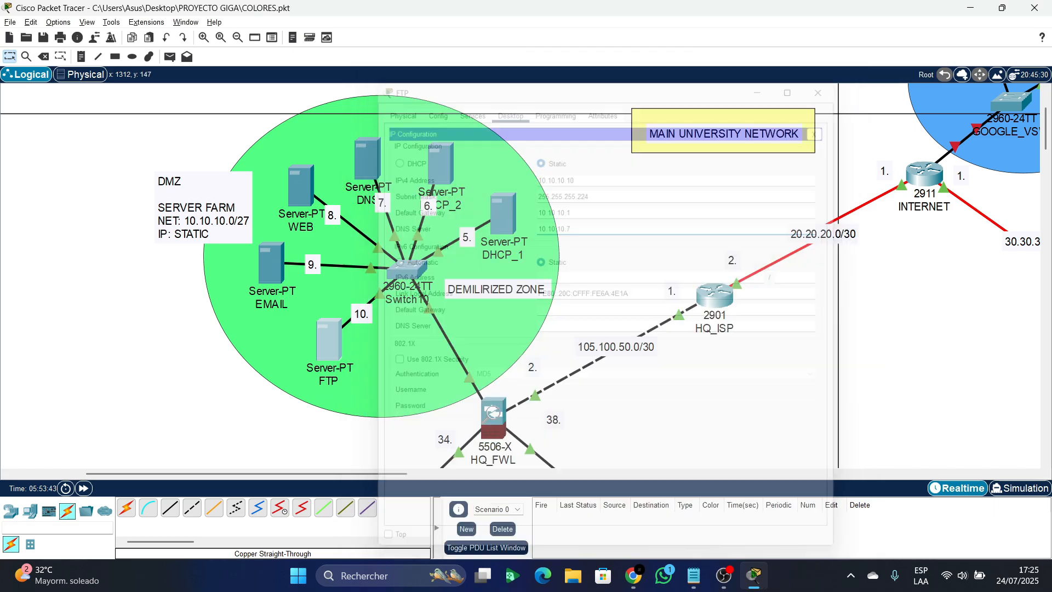
pyautogui.click(831, 83)
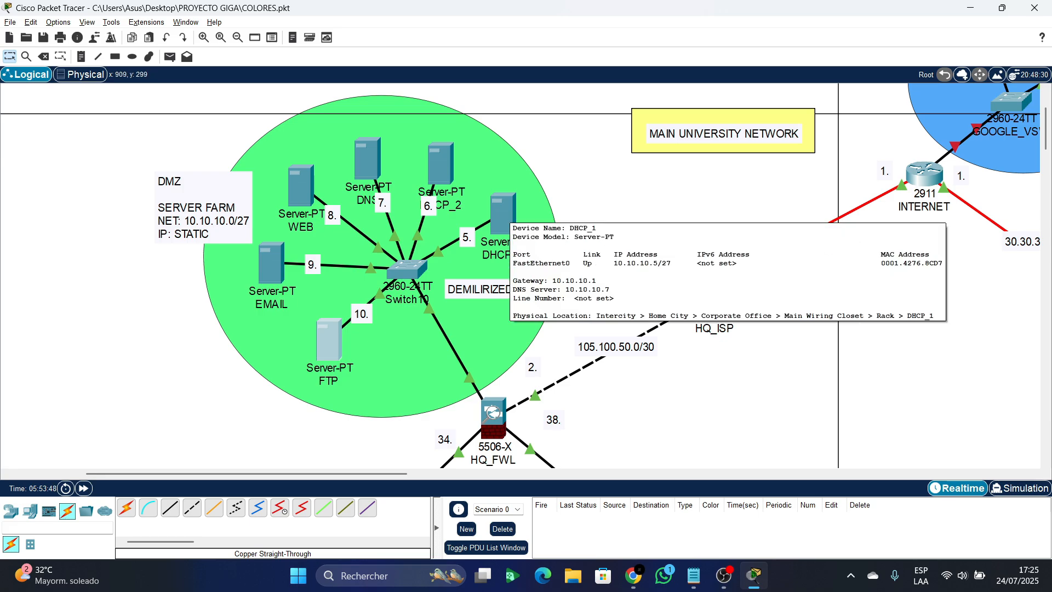
# - Open the DHCP service settings of the DHCP_1 server and turn the service on for FastEthernet0
pyautogui.click(501, 215)
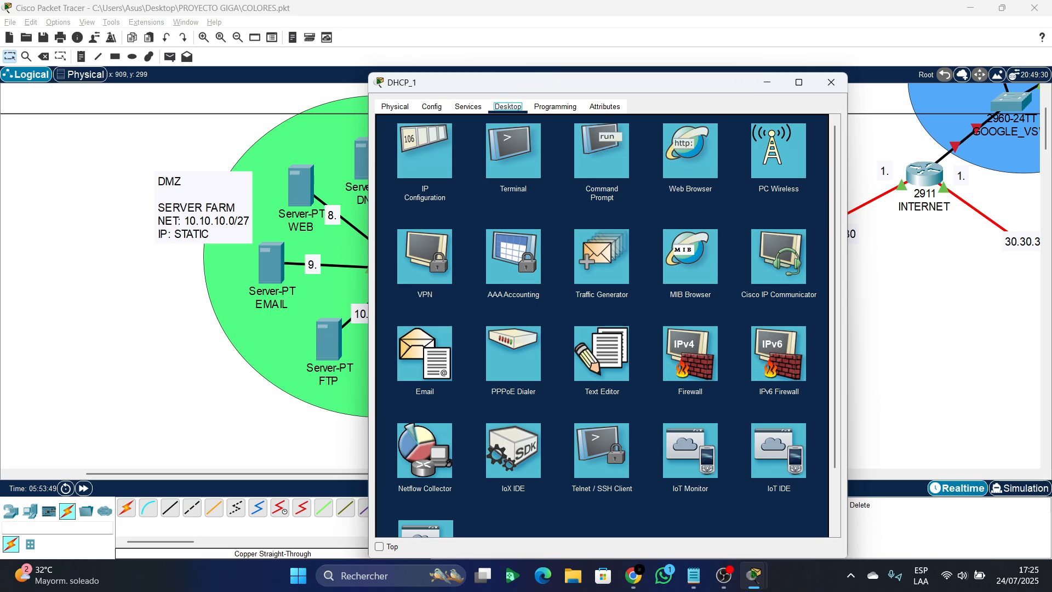
pyautogui.click(468, 106)
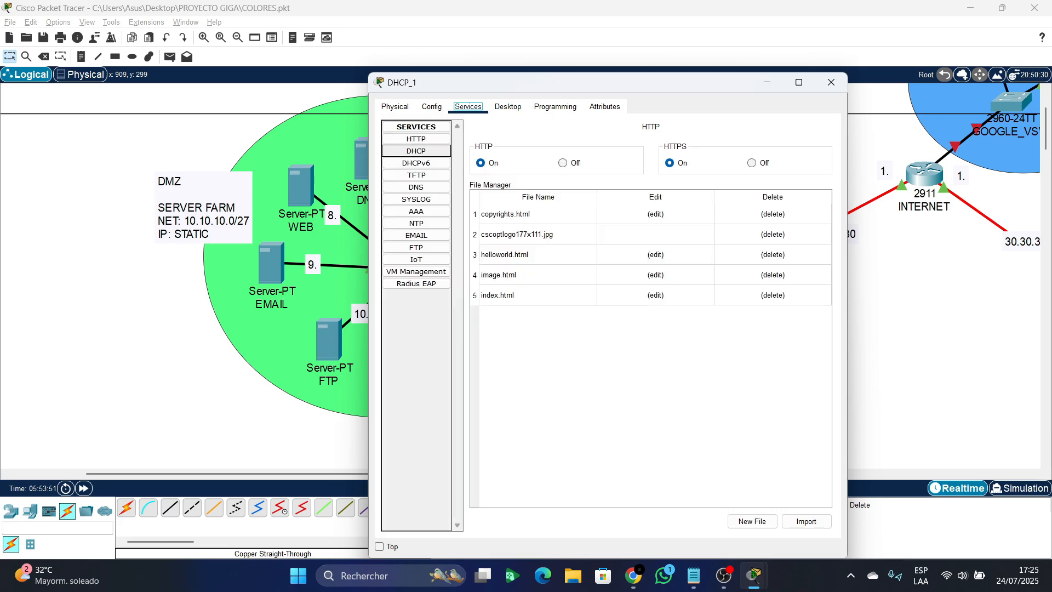
pyautogui.click(416, 151)
pyautogui.click(684, 149)
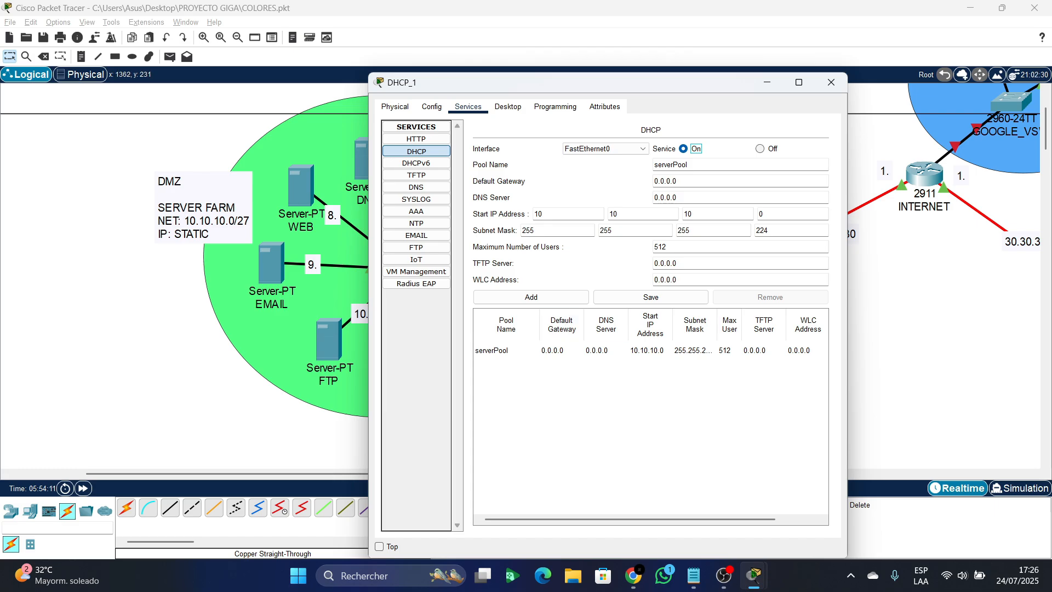
# - Set the start IP address of the default serverPool on DHCP_1 to 0.0.0.0
pyautogui.doubleClick(539, 214)
pyautogui.press('BackSpace')
pyautogui.press('Tab')
pyautogui.write('0')
pyautogui.press('Tab')
pyautogui.write('0')
pyautogui.press('Tab')
pyautogui.write('0')
# - Clear the serverPool's subnet mask on DHCP_1 to 0.0.0.0
pyautogui.doubleClick(761, 231)
pyautogui.press('BackSpace')
pyautogui.press('BackSpace')
pyautogui.press('BackSpace')
pyautogui.press('BackSpace')
pyautogui.press('BackSpace')
pyautogui.press('BackSpace')
pyautogui.press('BackSpace')
pyautogui.press('BackSpace')
pyautogui.press('BackSpace')
pyautogui.press('BackSpace')
pyautogui.press('BackSpace')
pyautogui.press('BackSpace')
pyautogui.press('BackSpace')
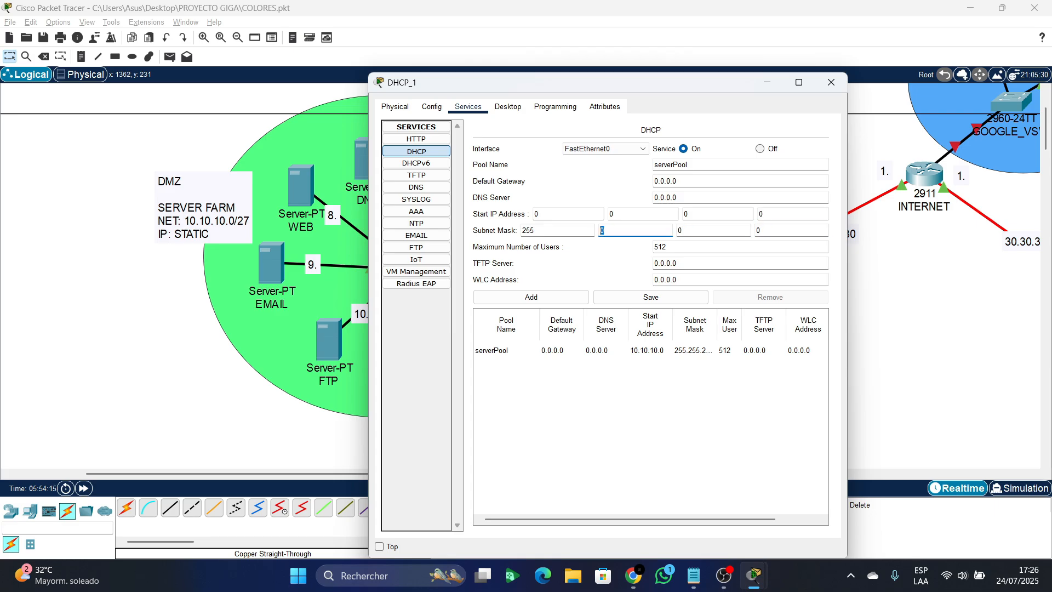
# - Set the serverPool's maximum number of users to 0 and save the pool
pyautogui.click(667, 247)
pyautogui.press('BackSpace')
pyautogui.press('BackSpace')
pyautogui.press('BackSpace')
pyautogui.write('0')
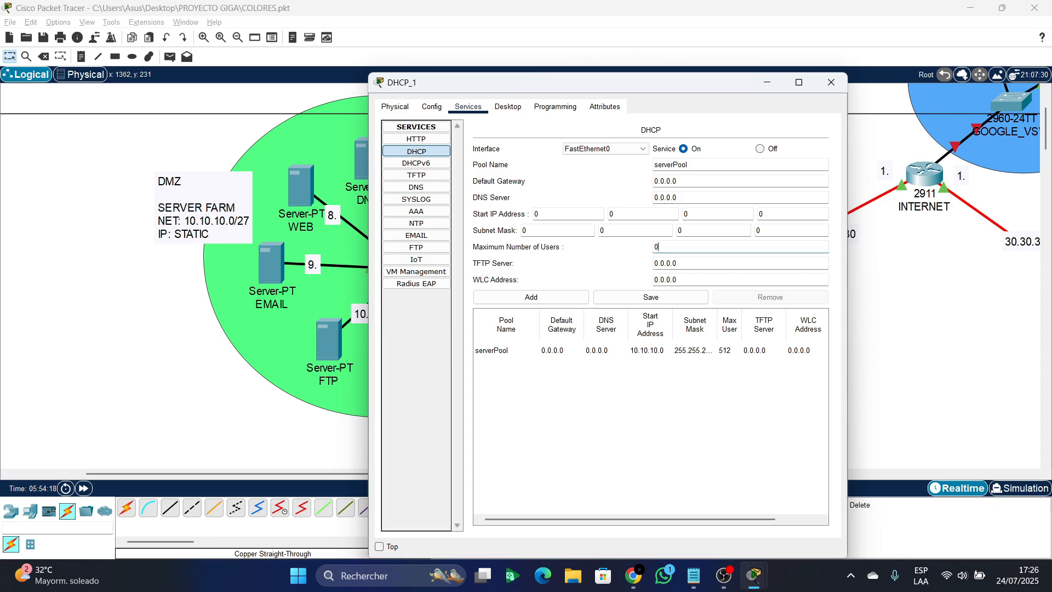
pyautogui.click(651, 297)
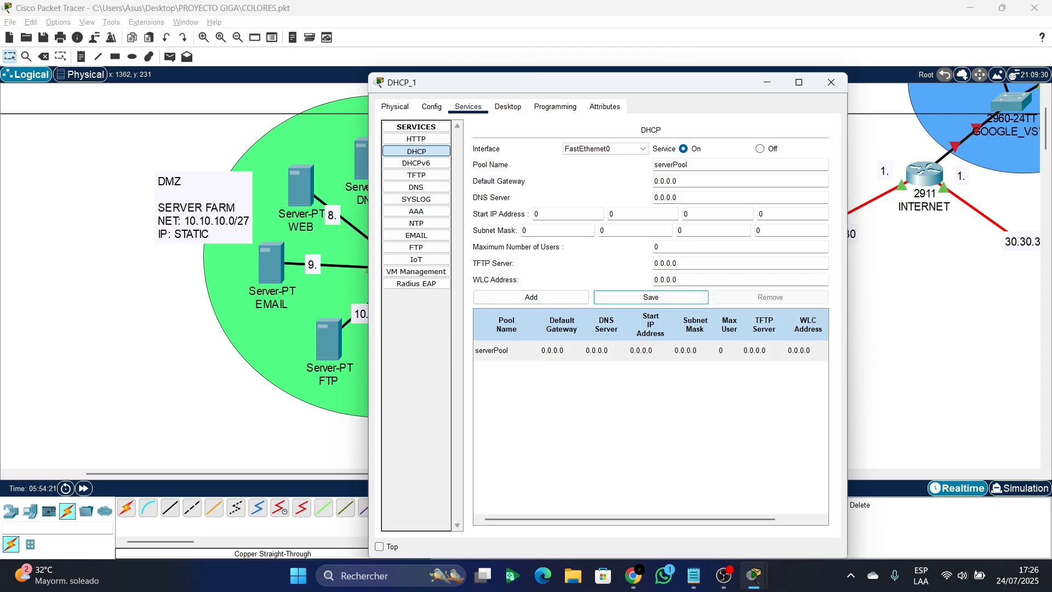
# - Enter HQ_H&S_Pool as the pool name for a new DHCP pool on DHCP_1
pyautogui.click(672, 165)
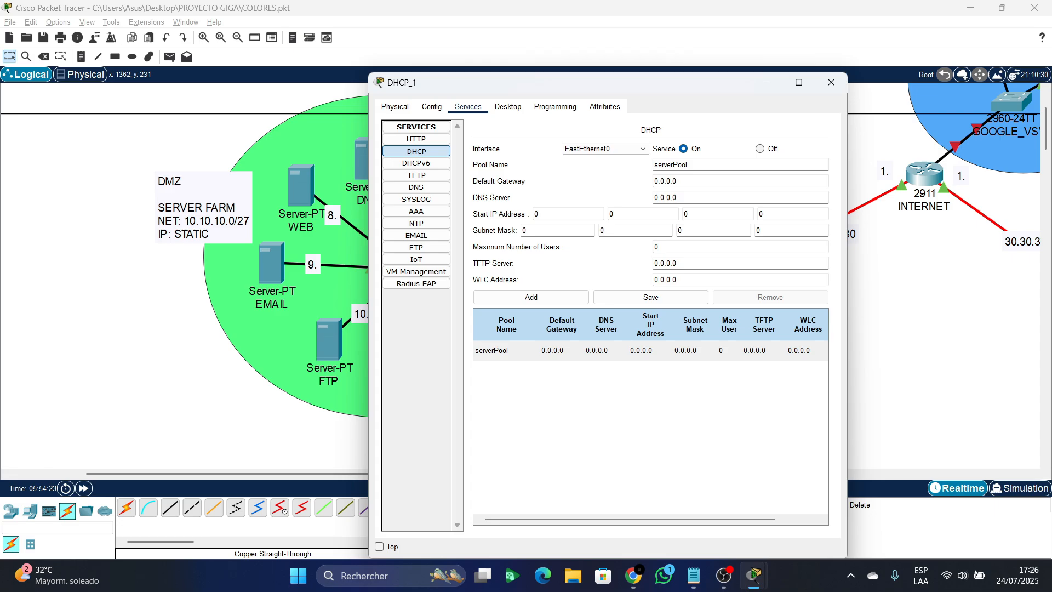
pyautogui.press('BackSpace')
pyautogui.press('BackSpace')
pyautogui.press('BackSpace')
pyautogui.press('BackSpace')
pyautogui.press('BackSpace')
pyautogui.press('BackSpace')
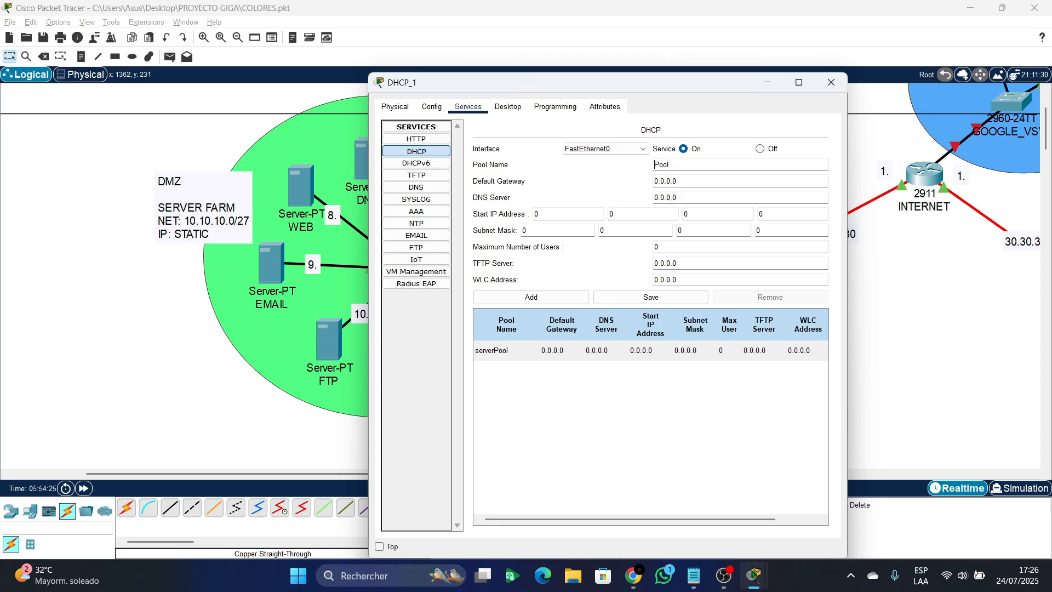
pyautogui.write('HQ_')
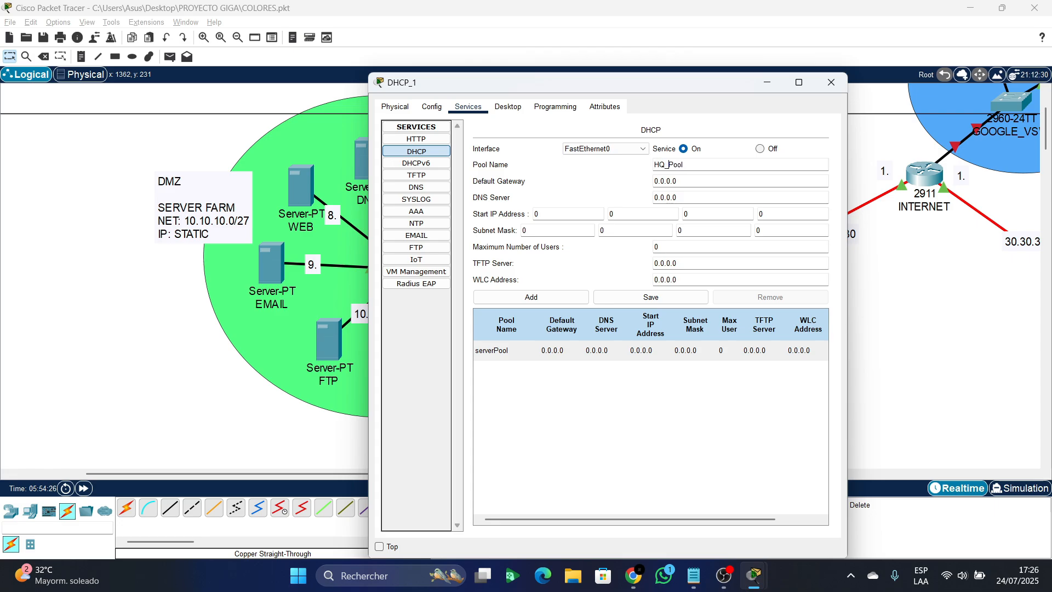
pyautogui.write('H&S_')
pyautogui.press('Tab')
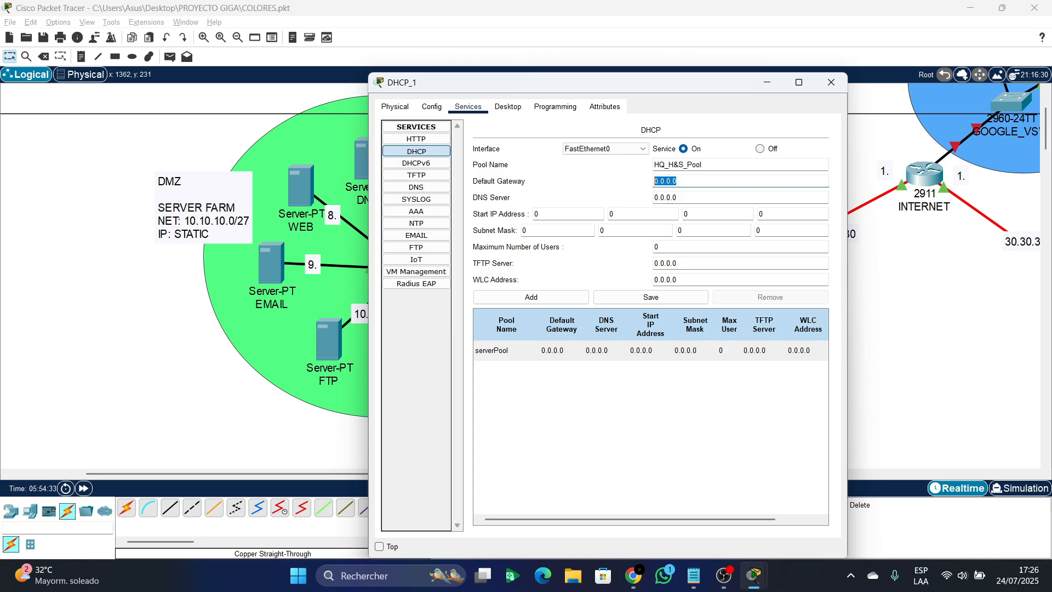
# - Set the HQ_H&S_Pool's default gateway to 172.16.10.1 and its DNS server to 10.10.10.7
pyautogui.write('172.16.10.1')
pyautogui.press('Tab')
pyautogui.press('BackSpace')
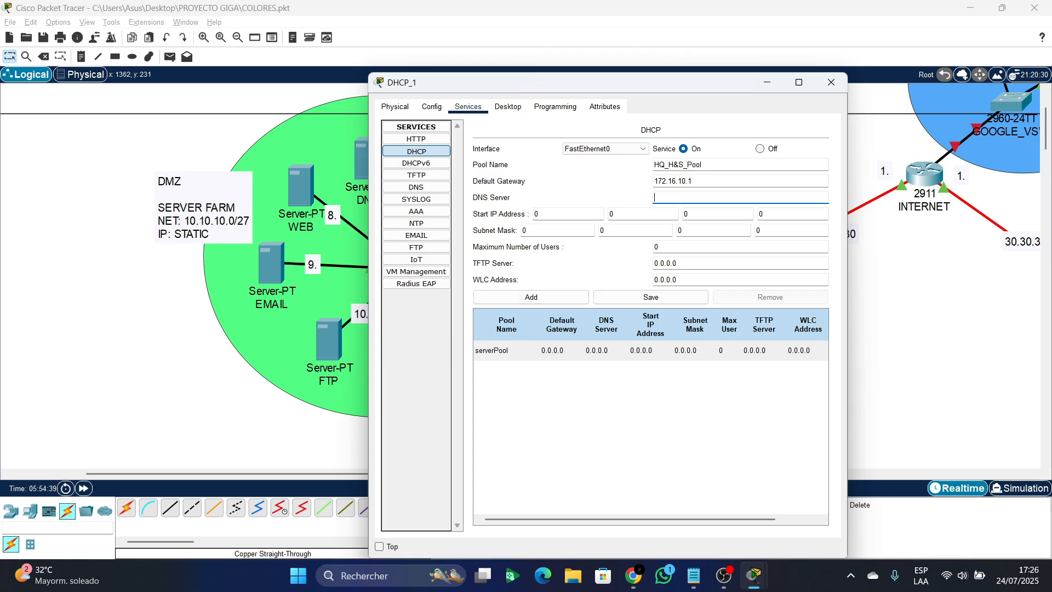
pyautogui.write('10.10.10.7')
pyautogui.press('Tab')
# - Set the HQ_H&S_Pool's start IP address to 172.16.10.10
pyautogui.press('BackSpace')
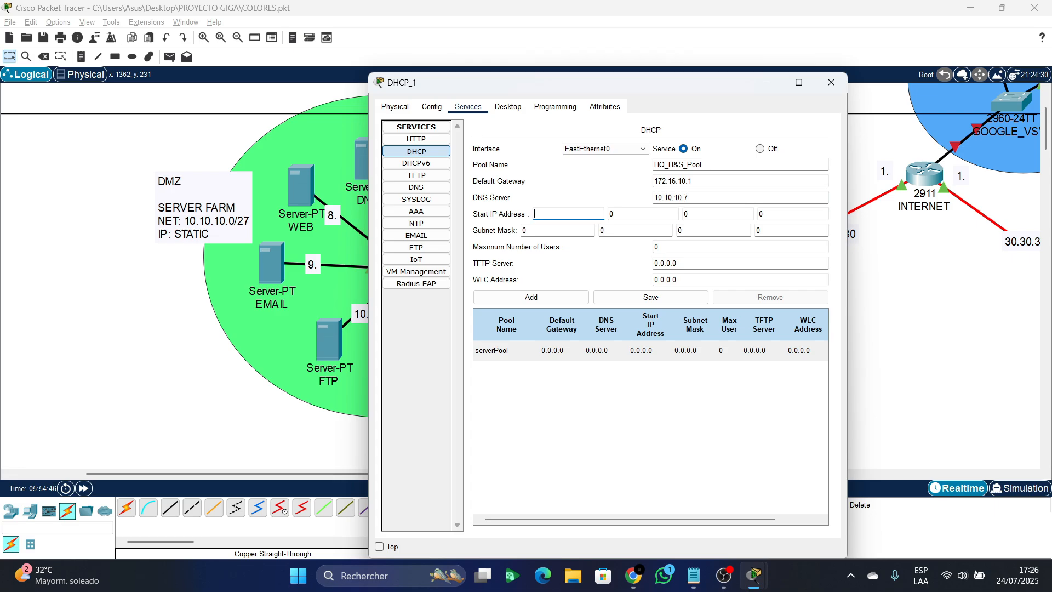
pyautogui.write('172')
pyautogui.press('.')
pyautogui.press('BackSpace')
pyautogui.write('16')
pyautogui.press('.')
pyautogui.press('BackSpace')
pyautogui.write('10')
pyautogui.press('.')
pyautogui.press('BackSpace')
pyautogui.write('10')
# - Set the HQ_H&S_Pool's subnet mask to 255.255.0.0
pyautogui.press('Tab')
pyautogui.write('255')
pyautogui.press('Tab')
pyautogui.write('255')
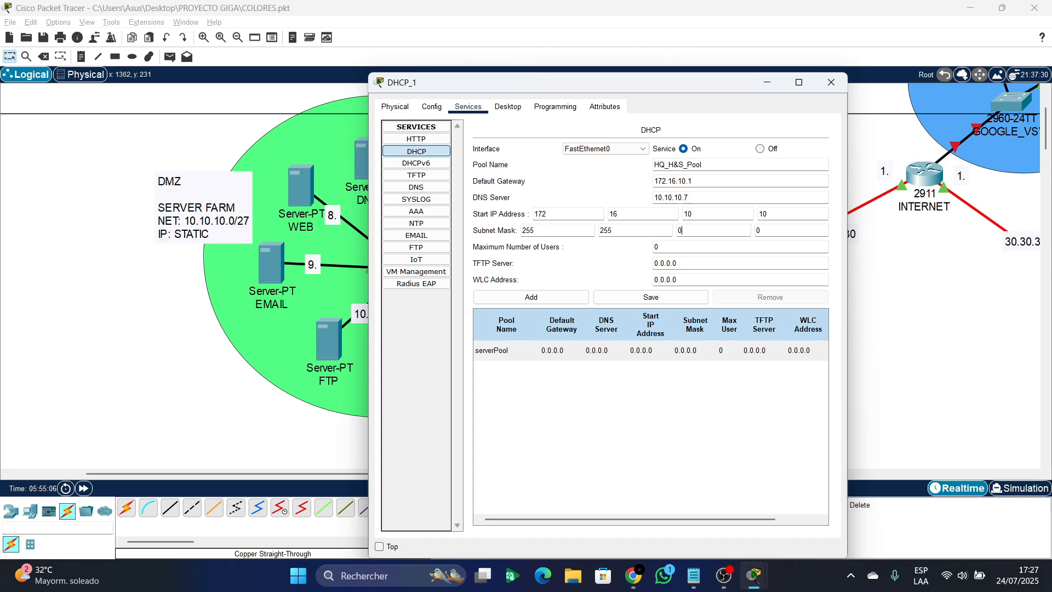
pyautogui.press('Tab')
# - Set the HQ_H&S_Pool's maximum number of users to 5000 and add the pool to DHCP_1
pyautogui.press('Tab')
pyautogui.press('BackSpace')
pyautogui.write('30000')
pyautogui.press('BackSpace')
pyautogui.press('BackSpace')
pyautogui.press('BackSpace')
pyautogui.press('BackSpace')
pyautogui.press('BackSpace')
pyautogui.write('5000')
pyautogui.press('Tab')
pyautogui.click(671, 247)
pyautogui.press('Tab')
pyautogui.press('Tab')
pyautogui.click(531, 297)
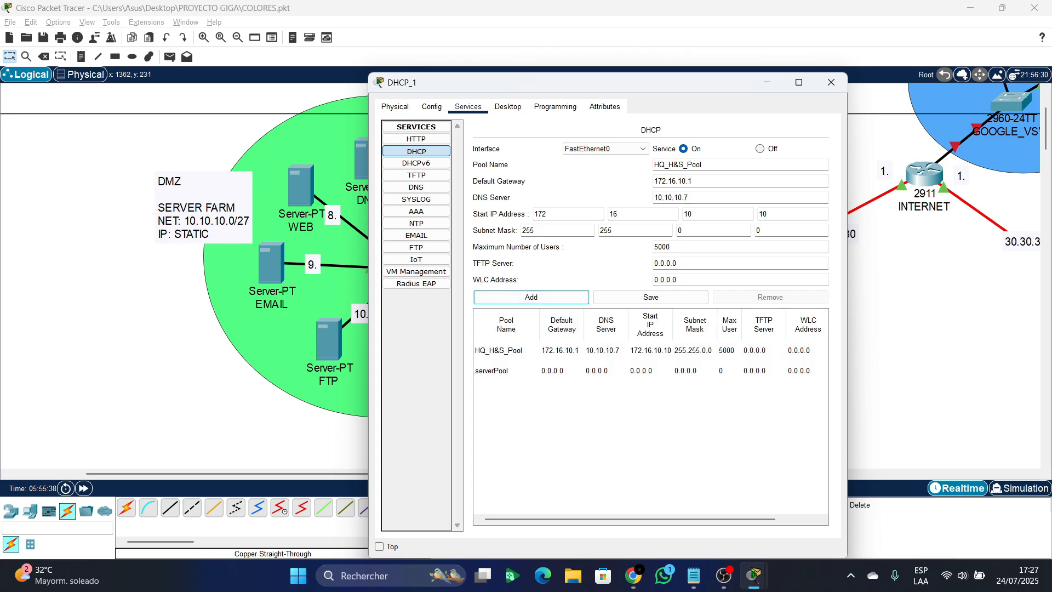
# - Enter HQ_BUS_Pool as the next pool's name and 172.16.20.1 as its default gateway
pyautogui.click(684, 164)
pyautogui.press('BackSpace')
pyautogui.press('BackSpace')
pyautogui.press('BackSpace')
pyautogui.write('B')
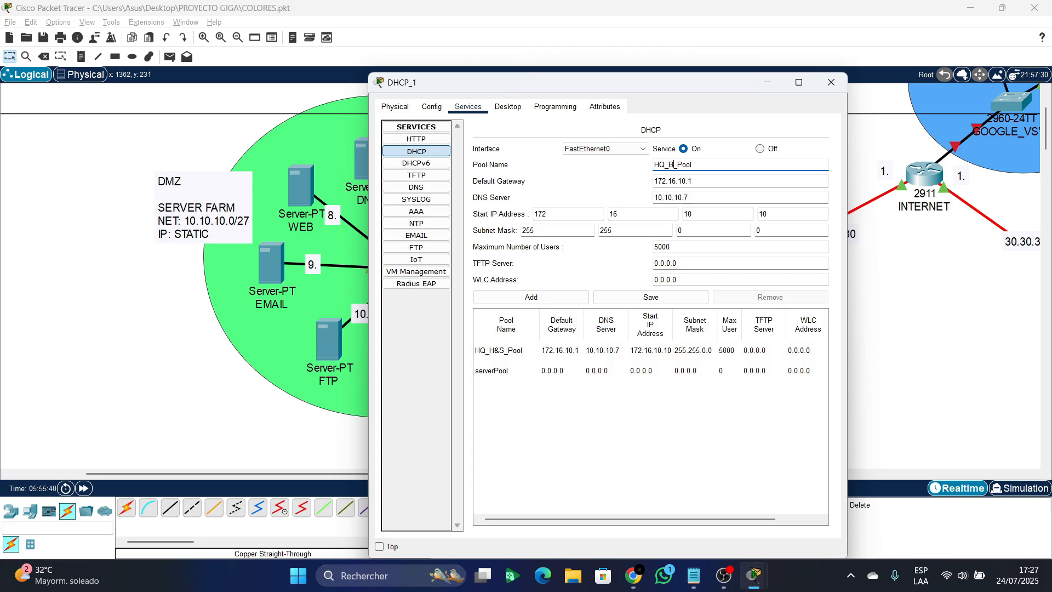
pyautogui.write('US')
pyautogui.click(683, 181)
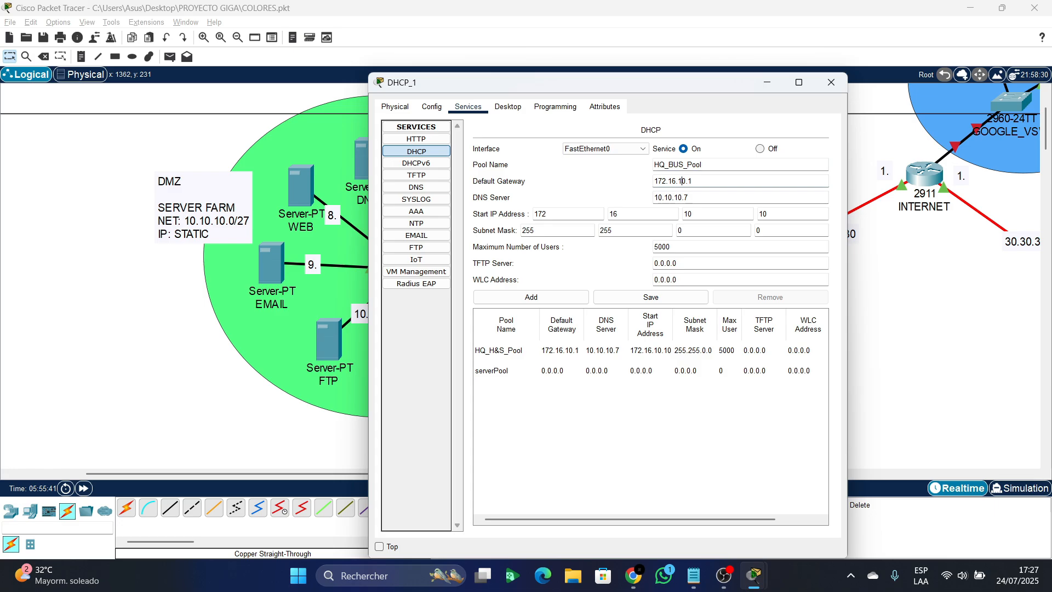
pyautogui.press('BackSpace')
pyautogui.write('2')
# - Set the HQ_BUS_Pool's start IP address to 172.16.20.10 and add the pool to DHCP_1
pyautogui.click(688, 213)
pyautogui.press('BackSpace')
pyautogui.write('2')
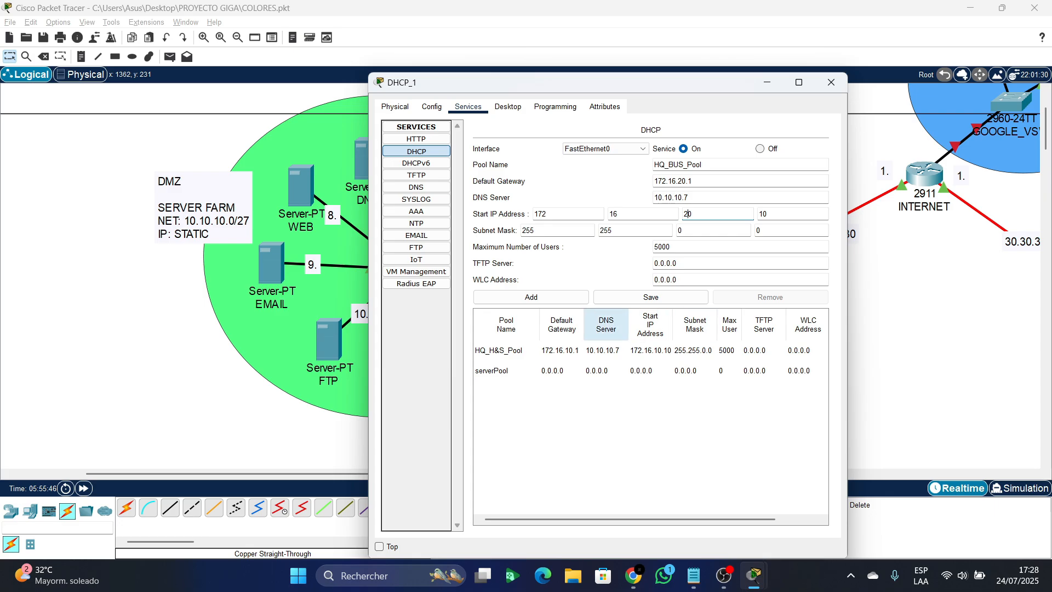
pyautogui.click(531, 297)
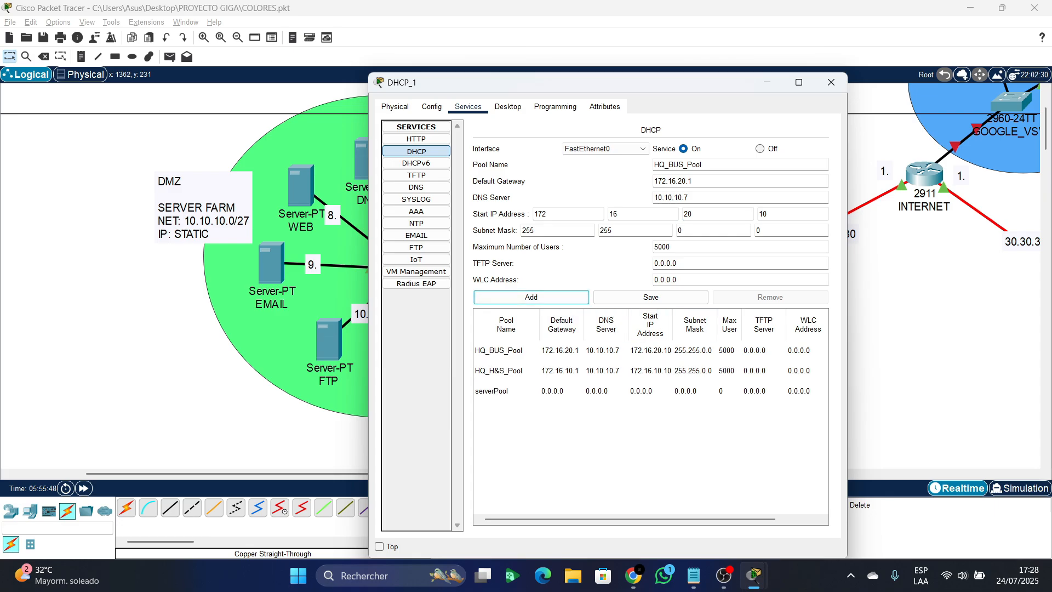
# - Enter HQ_ENG_Pool as the next pool's name and 172.16.30.1 as its default gateway
pyautogui.click(683, 165)
pyautogui.press('BackSpace')
pyautogui.press('BackSpace')
pyautogui.press('BackSpace')
pyautogui.write('ENG')
pyautogui.click(682, 180)
pyautogui.press('BackSpace')
pyautogui.write('3')
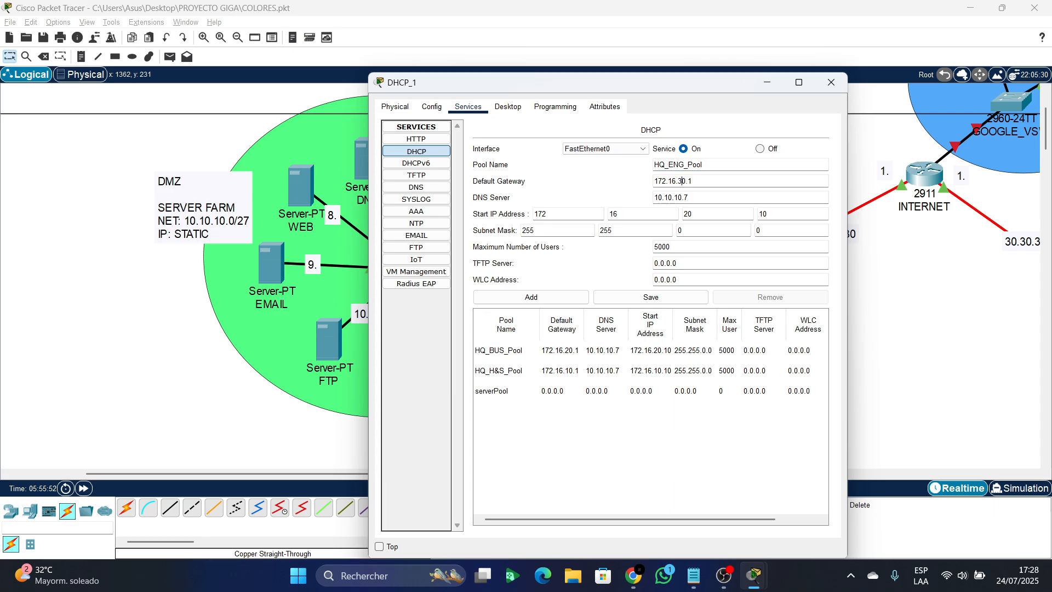
# - Set the HQ_ENG_Pool's start IP address to 172.16.30.10 and add the pool to DHCP_1
pyautogui.click(689, 214)
pyautogui.write('3')
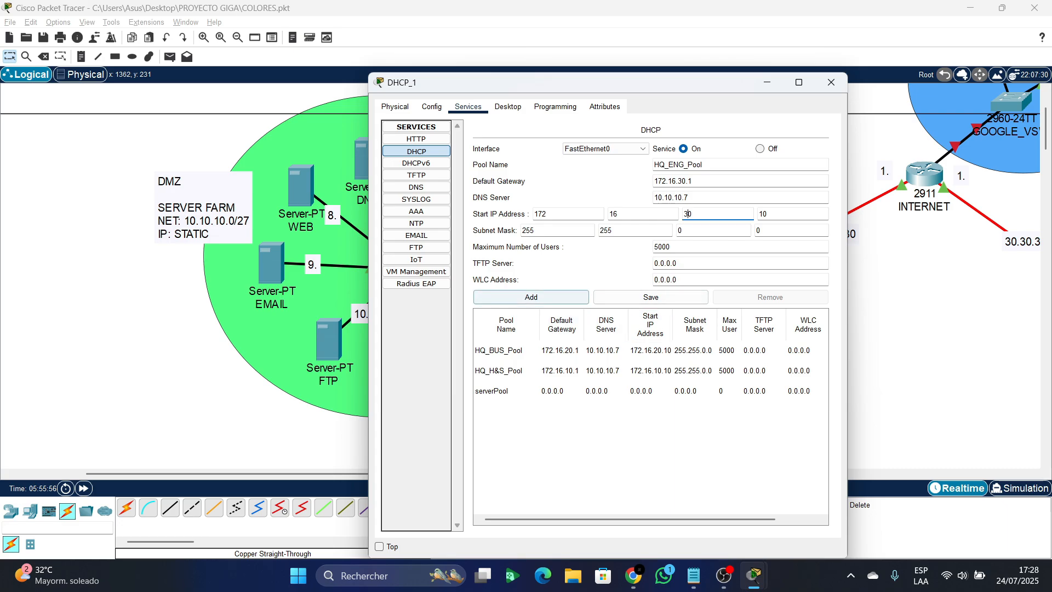
pyautogui.click(553, 298)
# - Enter HQ_A&D_Pool as the next pool's name and 172.16.40.1 as its default gateway
pyautogui.click(683, 165)
pyautogui.press('BackSpace')
pyautogui.press('BackSpace')
pyautogui.press('BackSpace')
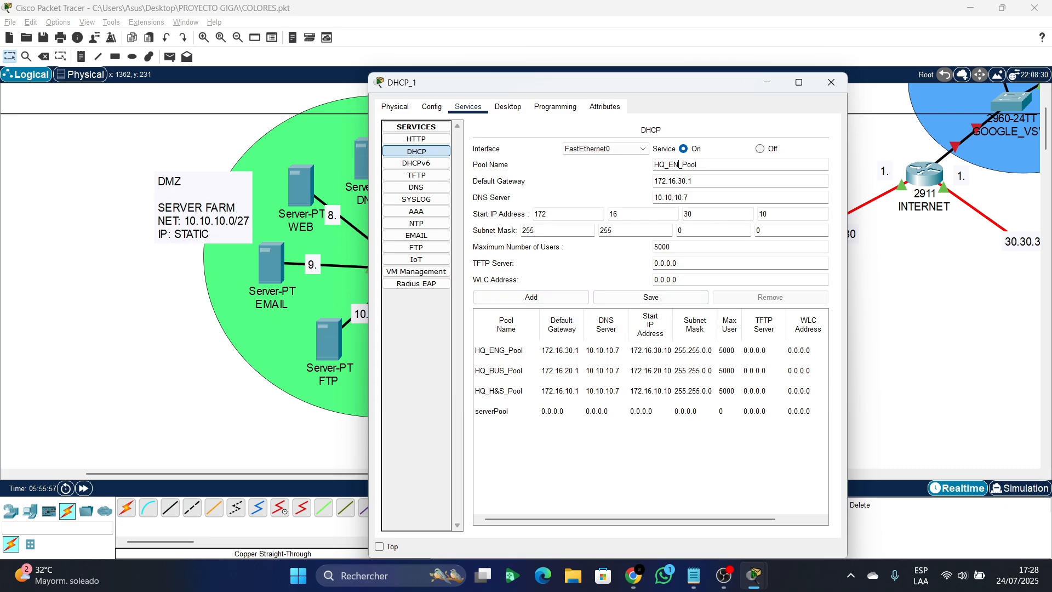
pyautogui.write('A&D')
pyautogui.click(677, 181)
pyautogui.press('BackSpace')
pyautogui.write('4')
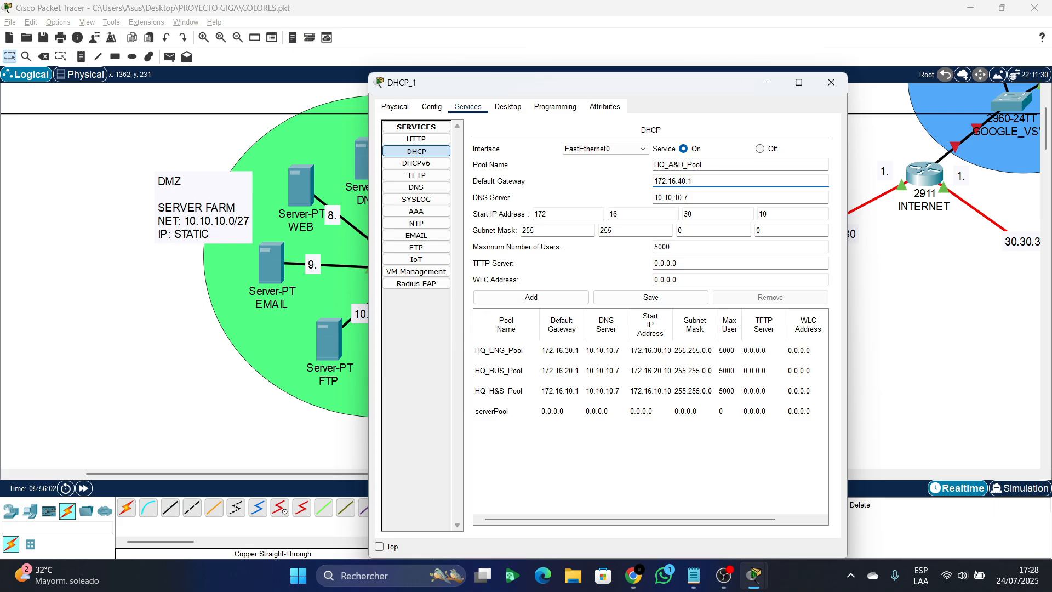
# - Set the HQ_A&D_Pool's start IP address to 172.16.40.10 and add the pool to DHCP_1
pyautogui.click(687, 214)
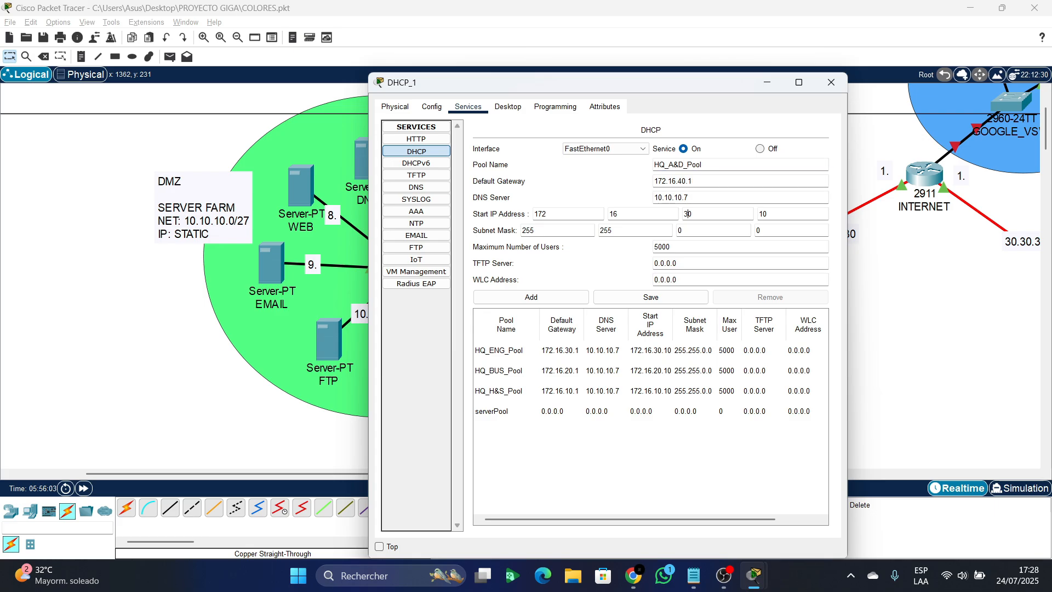
pyautogui.press('BackSpace')
pyautogui.write('4')
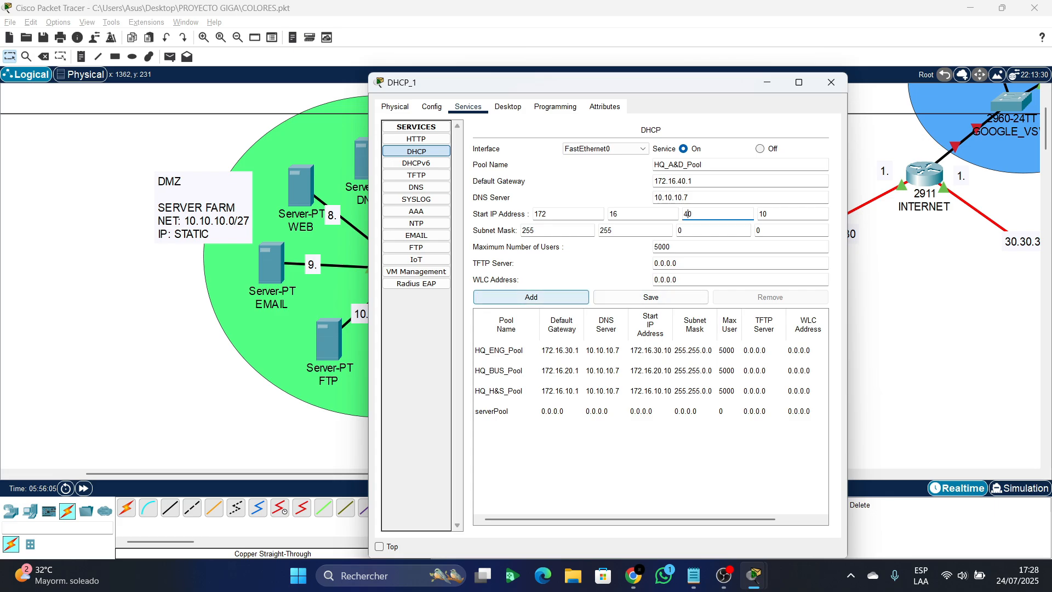
pyautogui.click(531, 297)
# - Enter HQ_IT_Pool as the next pool's name and 172.16.50.1 as its default gateway
pyautogui.click(682, 164)
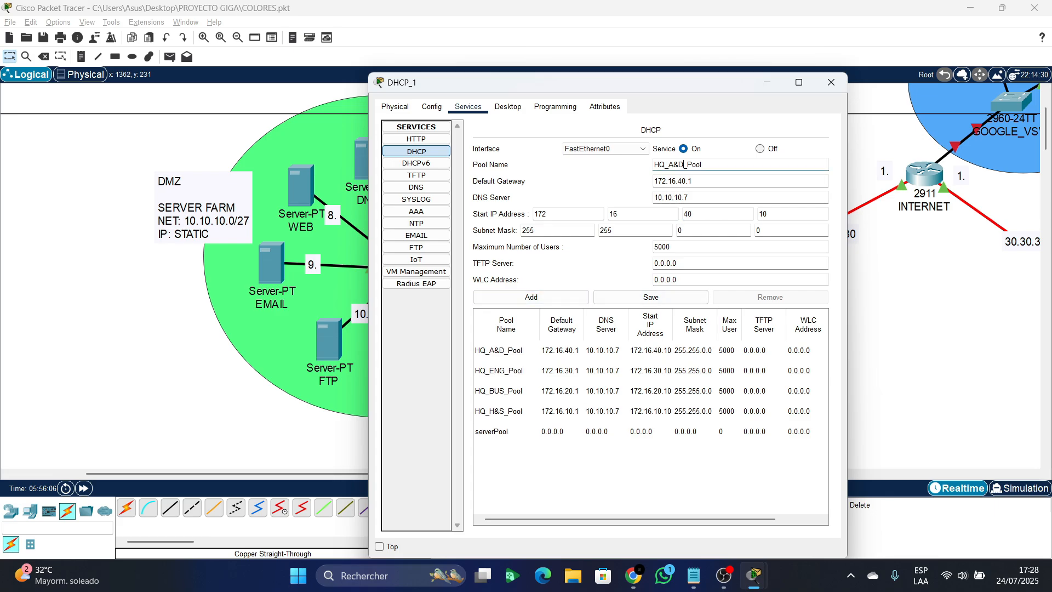
pyautogui.press('BackSpace')
pyautogui.press('BackSpace')
pyautogui.press('BackSpace')
pyautogui.write('IY')
pyautogui.press('BackSpace')
pyautogui.write('T')
pyautogui.click(682, 181)
pyautogui.press('BackSpace')
pyautogui.write('5')
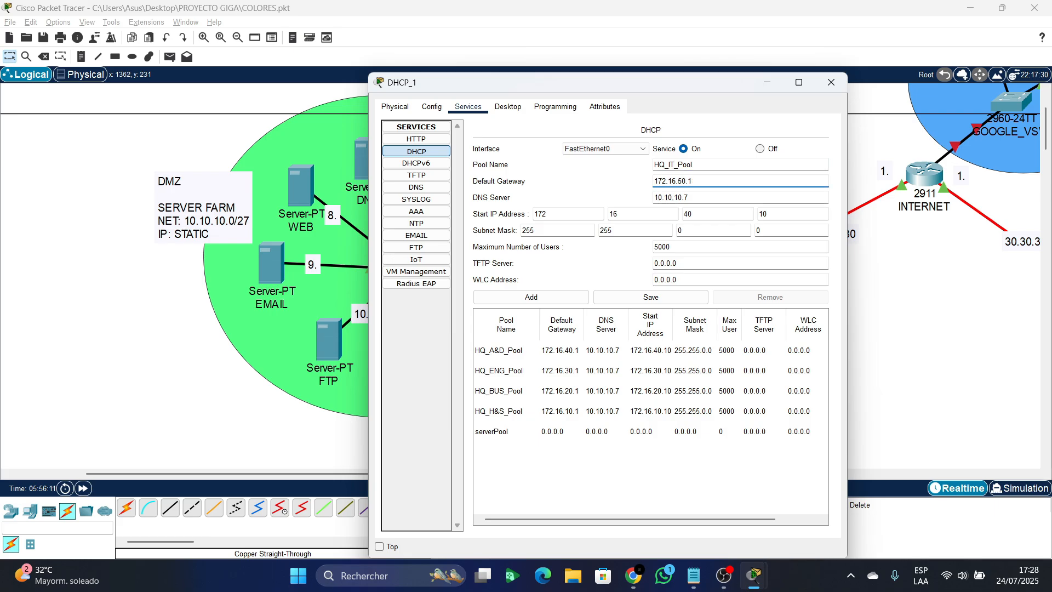
# - Set the HQ_IT_Pool's start IP address to 172.16.50.10 and add the pool to DHCP_1
pyautogui.click(688, 214)
pyautogui.press('BackSpace')
pyautogui.write('5')
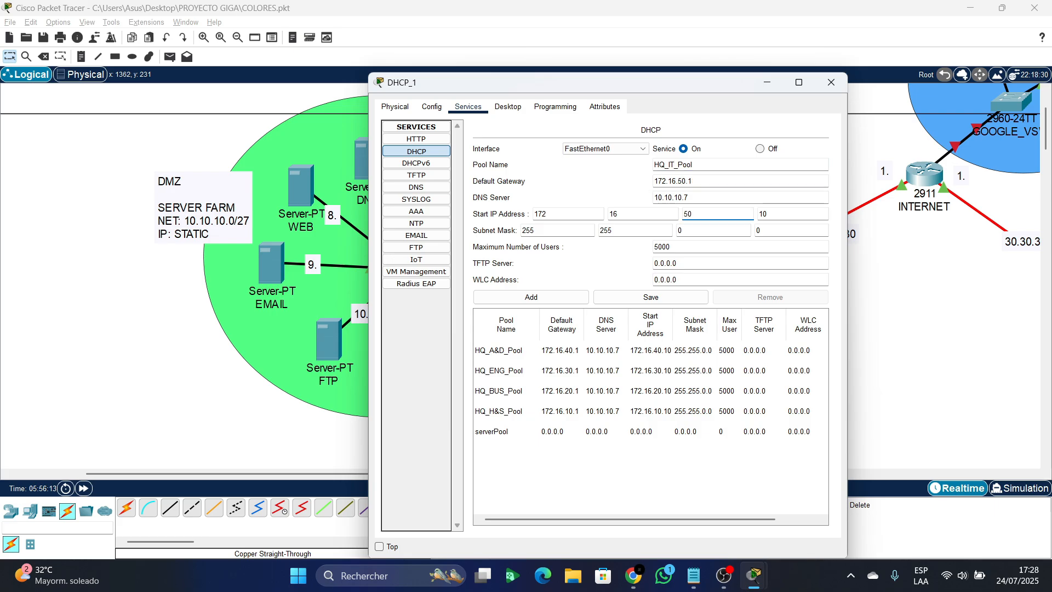
pyautogui.click(531, 297)
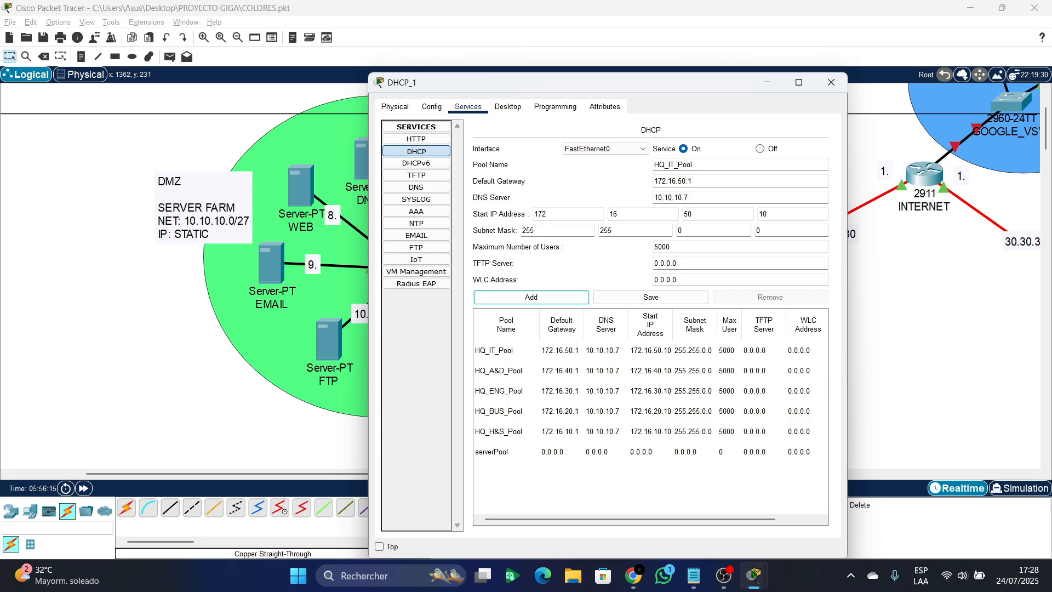
# - Enter HQ_WLAN_Pool as the next pool's name and 10.10.0.1 as its default gateway
pyautogui.click(674, 165)
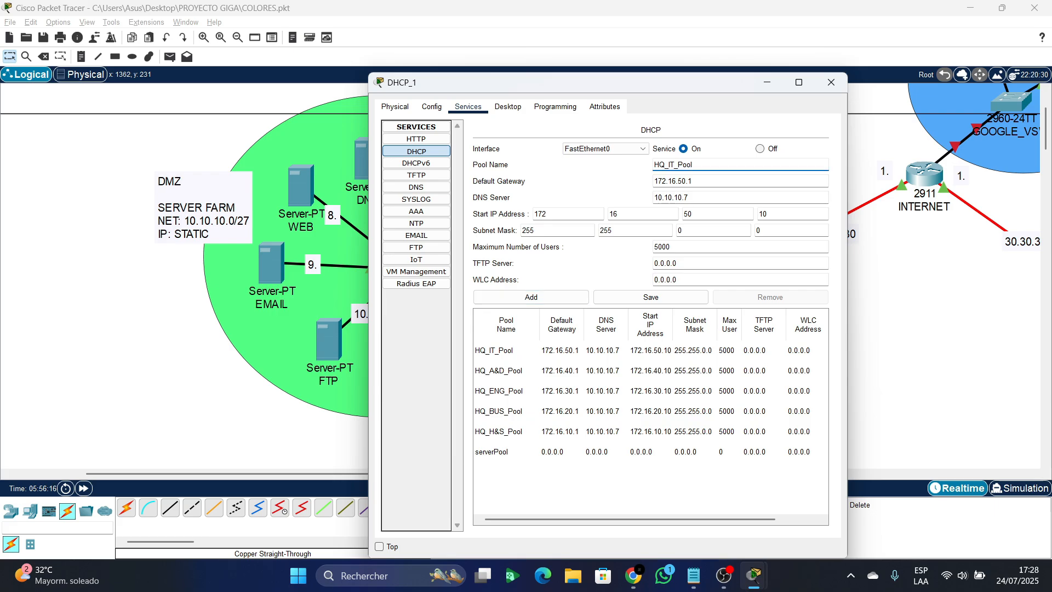
pyautogui.press('BackSpace')
pyautogui.press('BackSpace')
pyautogui.write('WLAN')
pyautogui.click(686, 181)
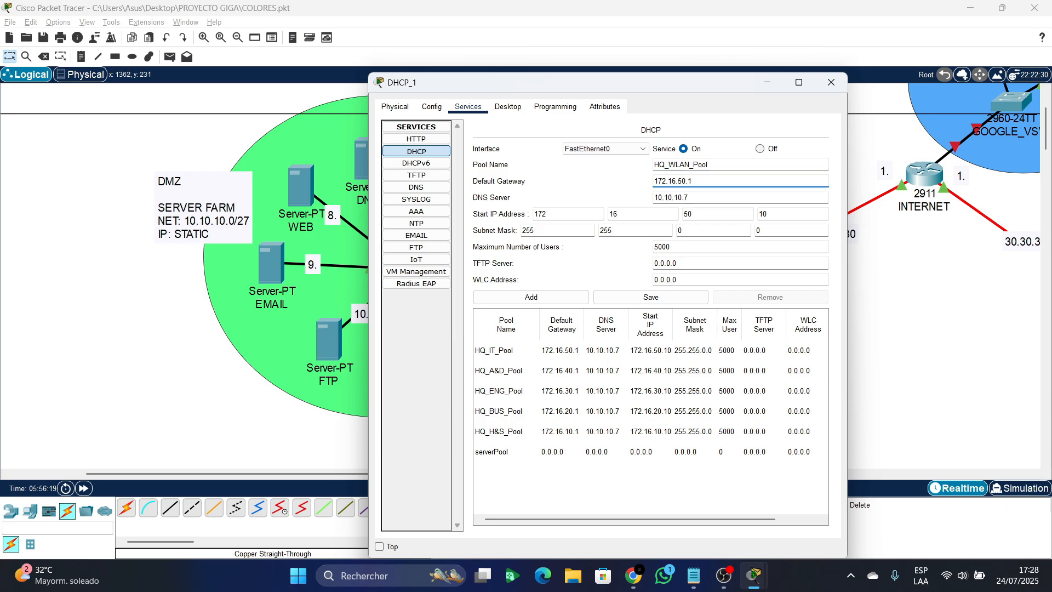
pyautogui.press('BackSpace')
pyautogui.write('1')
pyautogui.hotkey('ctrl', 'a')
pyautogui.press('BackSpace')
pyautogui.write('10.10.0.1')
# - Set the HQ_WLAN_Pool's start IP address to 10.10.0.10
pyautogui.press('Tab')
pyautogui.press('Tab')
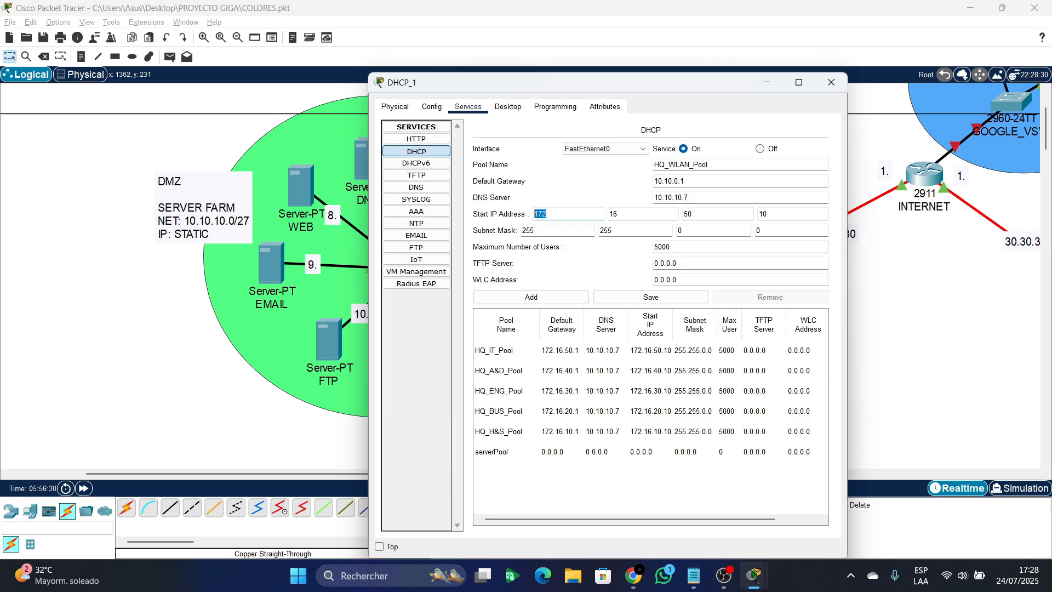
pyautogui.write('10')
pyautogui.press('Tab')
pyautogui.write('10')
pyautogui.press('Tab')
pyautogui.write('0')
pyautogui.press('Tab')
# - Set the HQ_WLAN_Pool's maximum number of users to 10000 and add the pool to DHCP_1
pyautogui.press('Tab')
pyautogui.press('Tab')
pyautogui.press('Tab')
pyautogui.press('Tab')
pyautogui.press('Tab')
pyautogui.press('BackSpace')
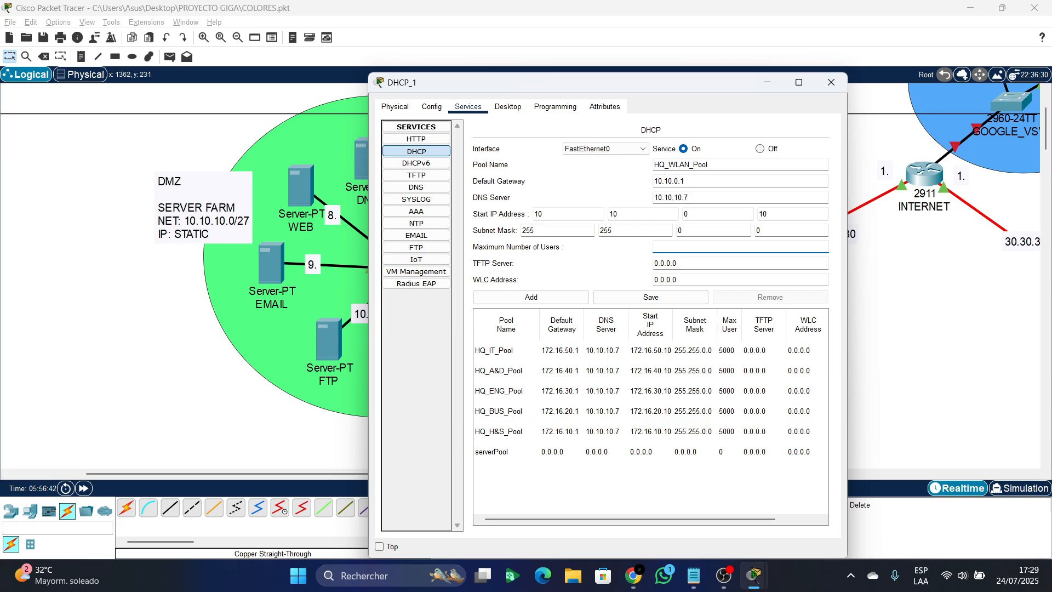
pyautogui.write('10000')
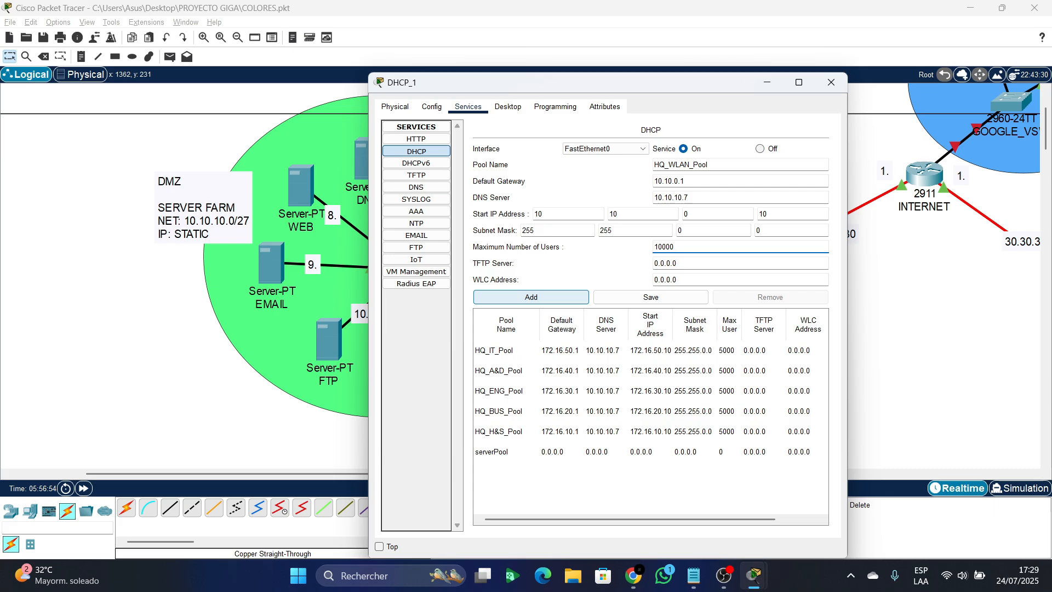
pyautogui.click(531, 297)
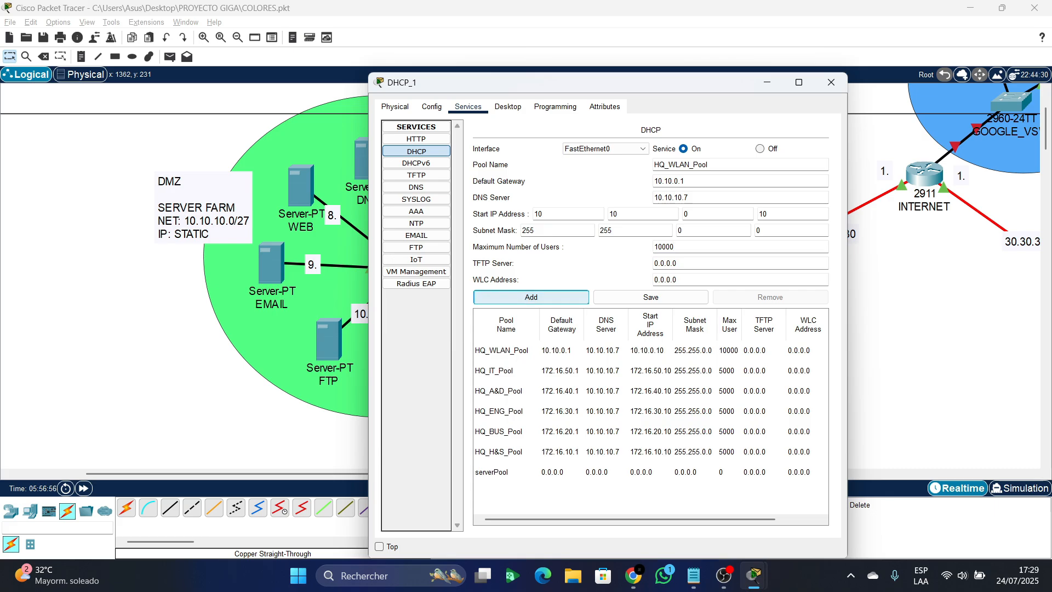
# - Enter B_H&S_Pool as the name of the first branch pool and 172.16.60.1 as its default gateway
pyautogui.click(665, 165)
pyautogui.press('BackSpace')
pyautogui.press('BackSpace')
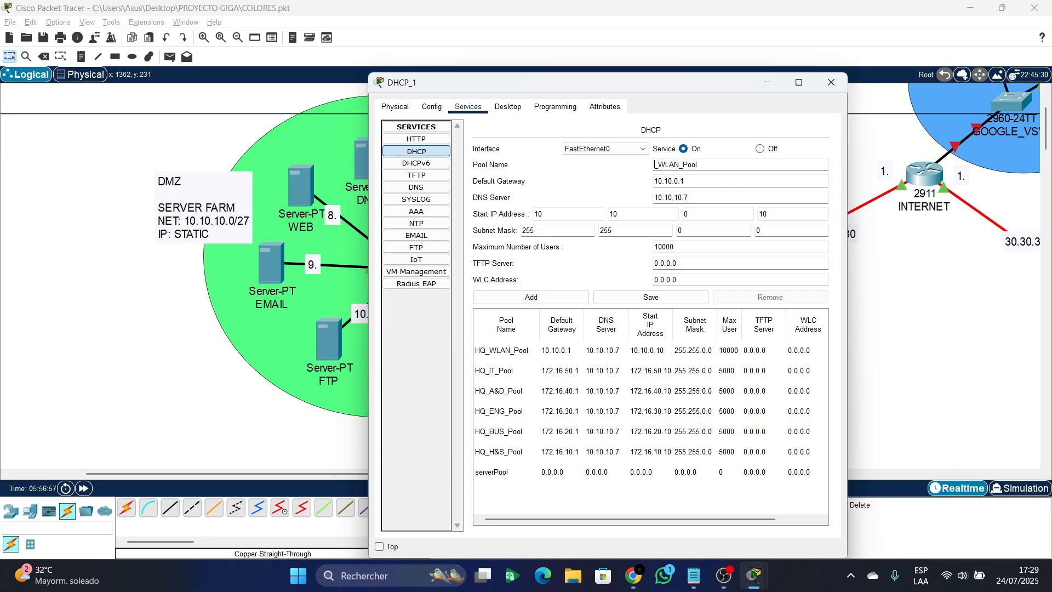
pyautogui.write('B')
pyautogui.press('BackSpace')
pyautogui.press('BackSpace')
pyautogui.press('BackSpace')
pyautogui.press('BackSpace')
pyautogui.write('H&S')
pyautogui.press('Tab')
pyautogui.write('1')
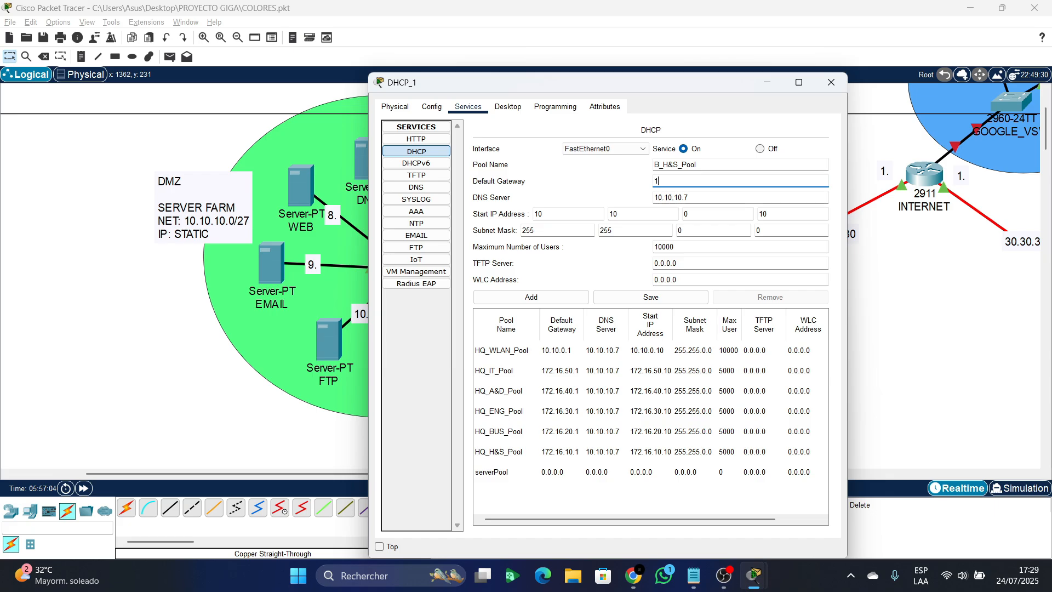
pyautogui.write('72.16.60.1')
# - Set the B_H&S_Pool's start IP address to 172.16.60.10
pyautogui.press('Tab')
pyautogui.press('Tab')
pyautogui.press('BackSpace')
pyautogui.write('172')
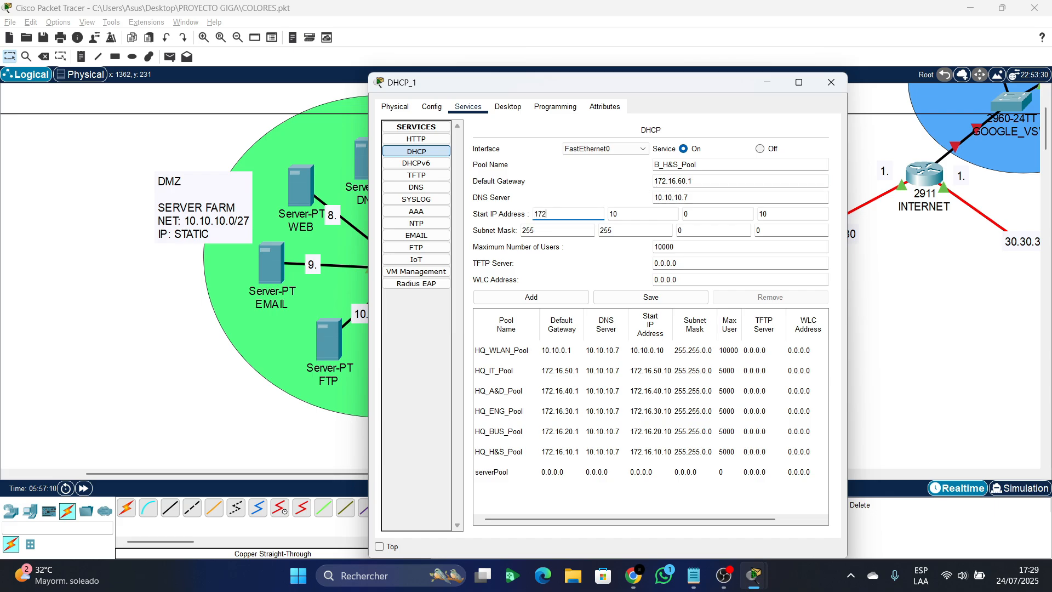
pyautogui.press('Tab')
pyautogui.press('BackSpace')
pyautogui.write('16')
pyautogui.press('Tab')
pyautogui.press('BackSpace')
pyautogui.write('60')
# - Set the B_H&S_Pool's maximum number of users to 5000 and add the pool to DHCP_1
pyautogui.doubleClick(671, 246)
pyautogui.write('5000')
pyautogui.click(532, 297)
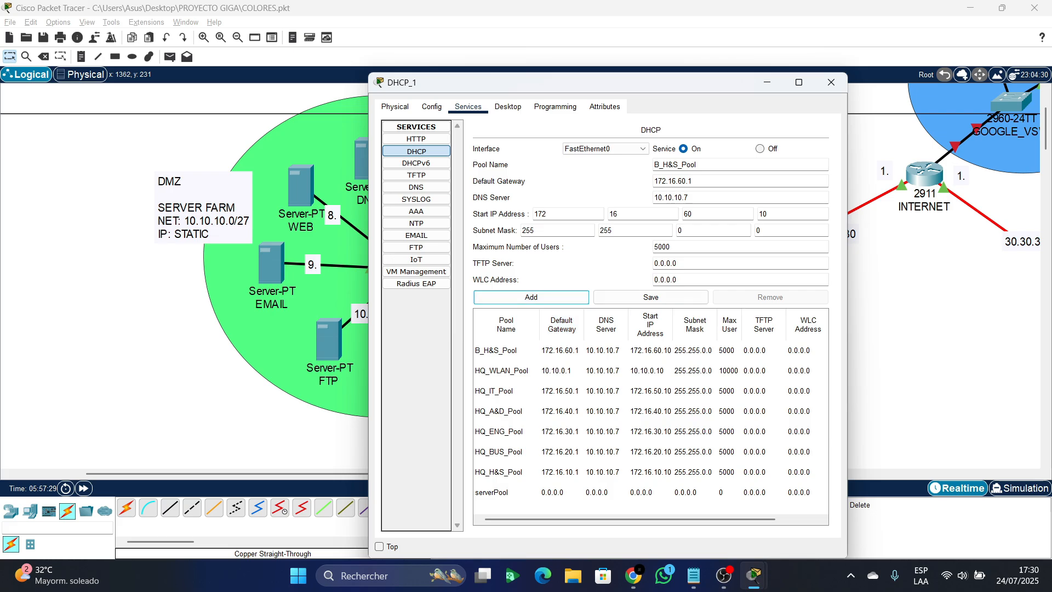
# - Enter B_BUS_Pool as the next pool's name and 172.16.70.1 as its default gateway
pyautogui.click(673, 165)
pyautogui.press('BackSpace')
pyautogui.press('BackSpace')
pyautogui.press('BackSpace')
pyautogui.write('BUS')
pyautogui.click(681, 181)
pyautogui.press('BackSpace')
pyautogui.write('7')
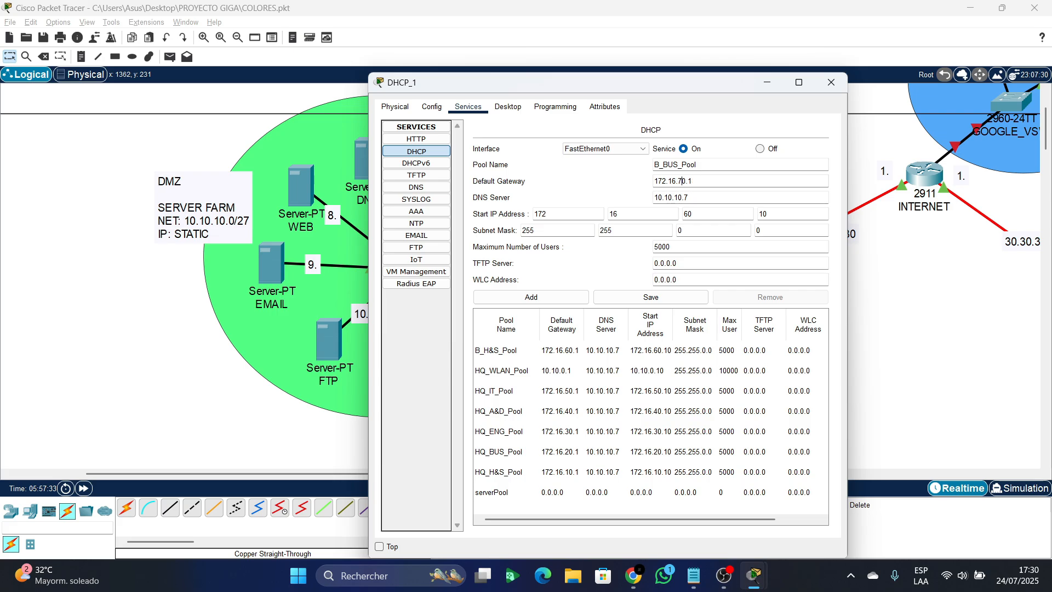
# - Set the B_BUS_Pool's start IP address to 172.16.70.10 and add the pool to DHCP_1
pyautogui.click(688, 214)
pyautogui.press('BackSpace')
pyautogui.write('7')
pyautogui.click(531, 297)
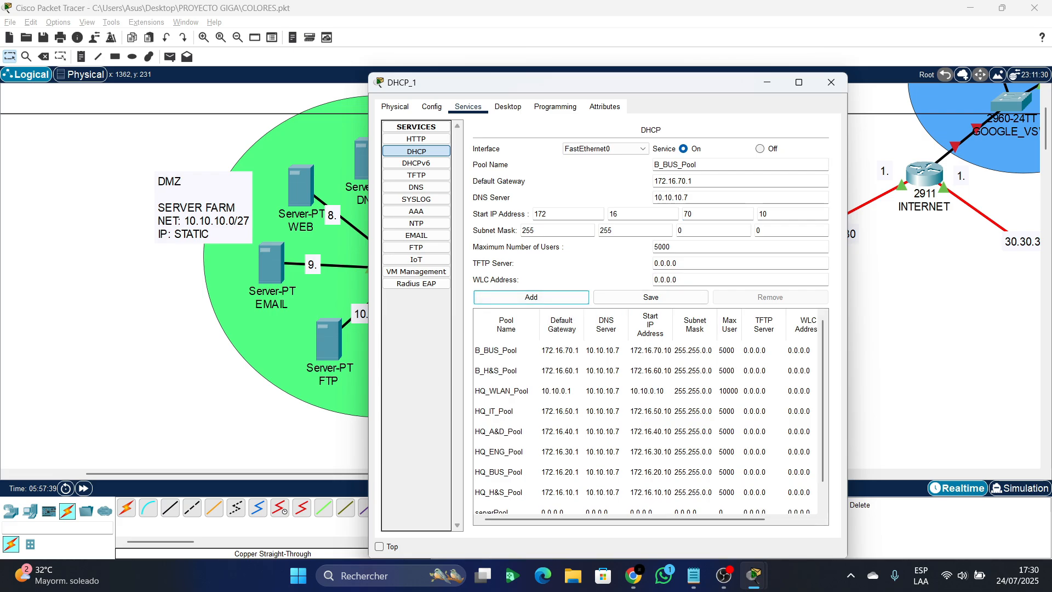
# - Enter B_ENG_Pool as the next pool's name and 172.16.80.1 as its default gateway
pyautogui.click(679, 164)
pyautogui.press('BackSpace')
pyautogui.press('BackSpace')
pyautogui.press('BackSpace')
pyautogui.write('ENG')
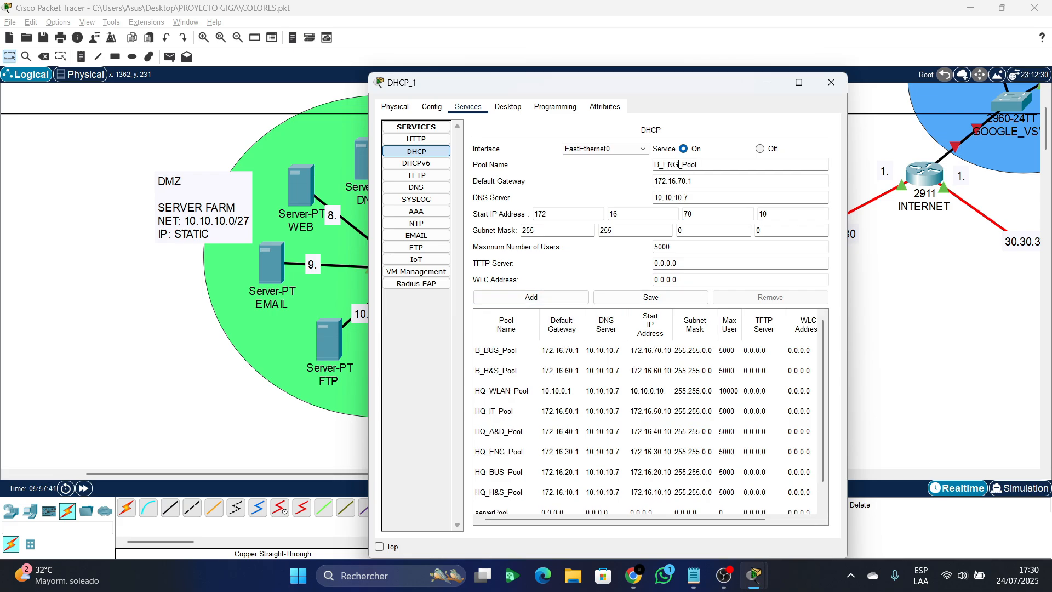
pyautogui.click(682, 181)
pyautogui.press('BackSpace')
pyautogui.write('8')
# - Set the B_ENG_Pool's start IP address to 172.16.80.10 and add the pool to DHCP_1
pyautogui.click(689, 214)
pyautogui.press('BackSpace')
pyautogui.write('8')
pyautogui.click(531, 298)
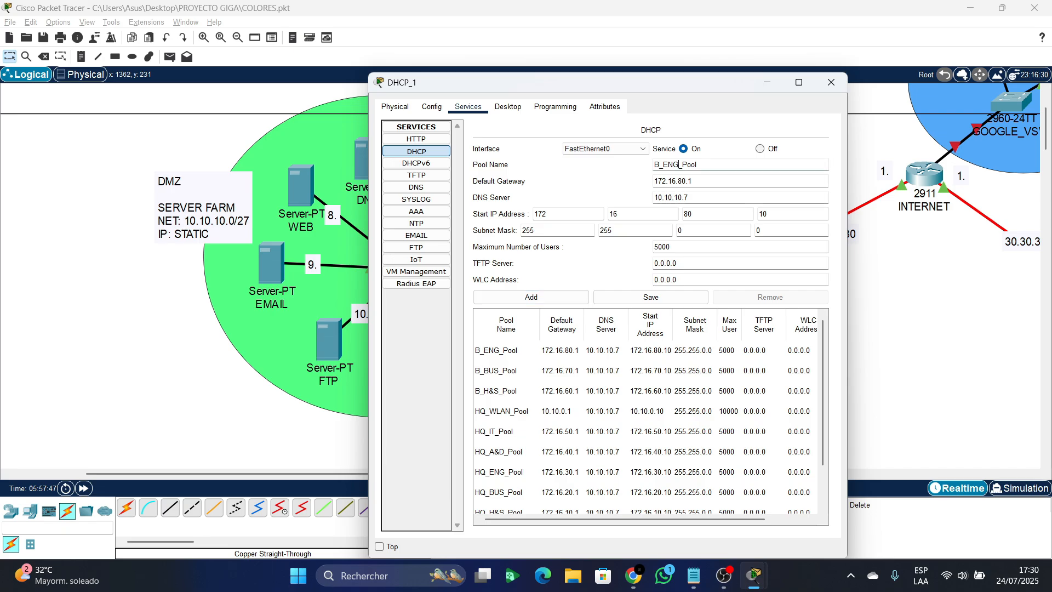
# - Enter B_A&D_Pool as the next pool's name and 172.16.90.1 as its default gateway
pyautogui.click(681, 165)
pyautogui.press('BackSpace')
pyautogui.press('BackSpace')
pyautogui.press('BackSpace')
pyautogui.write('A&D')
pyautogui.click(682, 181)
pyautogui.press('BackSpace')
pyautogui.write('9')
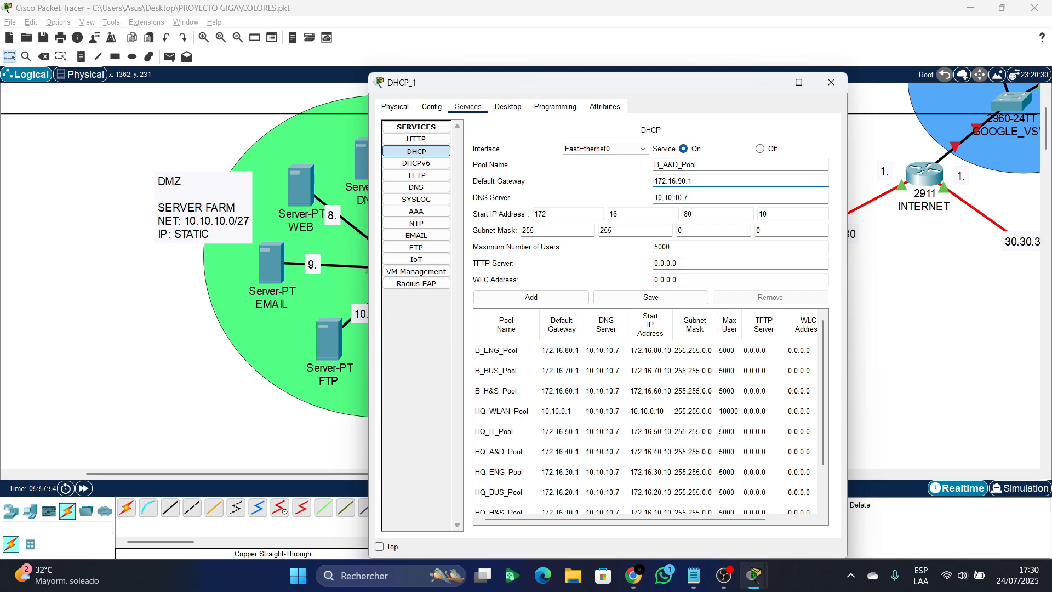
# - Set the B_A&D_Pool's start IP address to 172.16.90.10 and add the pool to DHCP_1
pyautogui.click(689, 214)
pyautogui.press('BackSpace')
pyautogui.write('9')
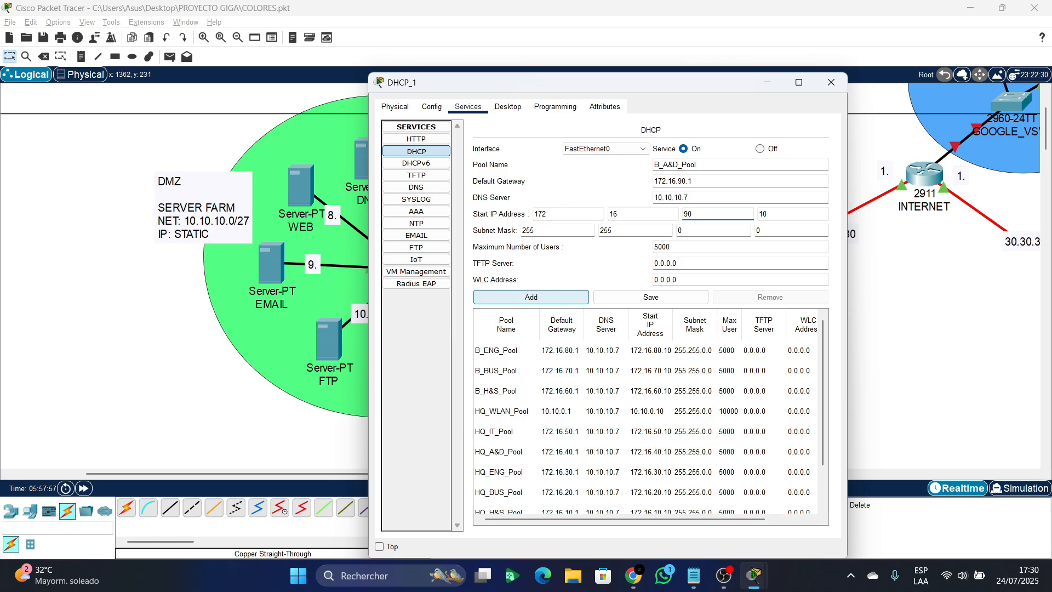
pyautogui.click(531, 297)
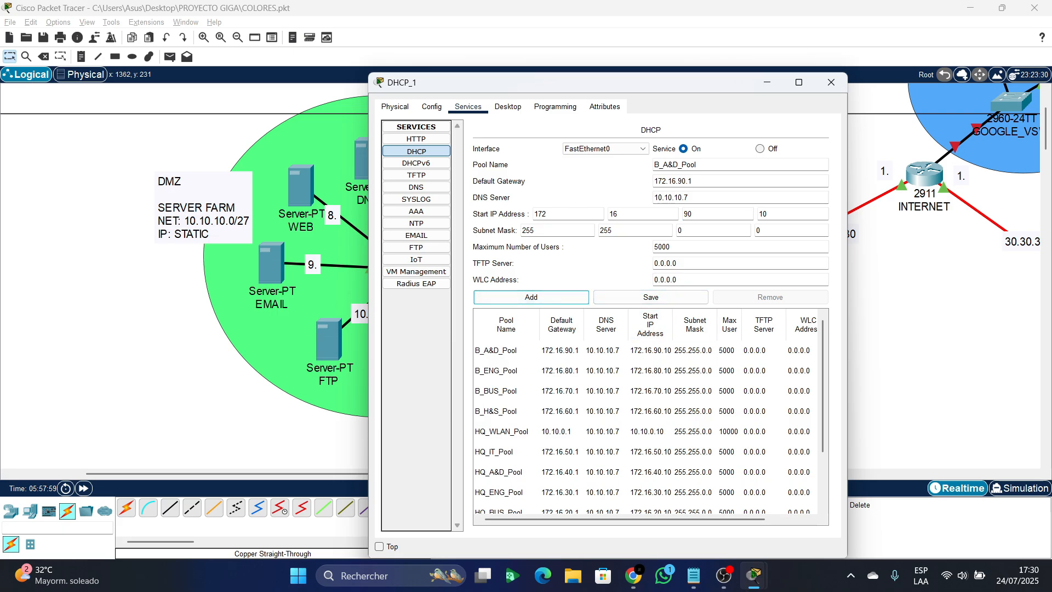
# - Enter B_WLAN_Pool as the next pool's name and 10.20.0.1 as its default gateway
pyautogui.click(679, 164)
pyautogui.press('BackSpace')
pyautogui.press('BackSpace')
pyautogui.press('BackSpace')
pyautogui.write('WLAN')
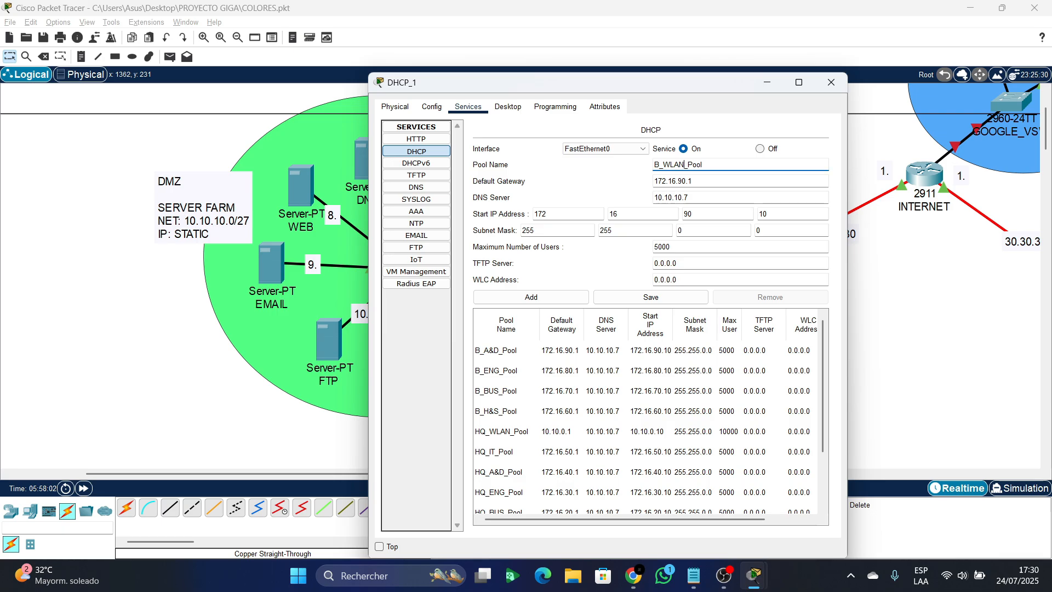
pyautogui.press('Tab')
pyautogui.write('10')
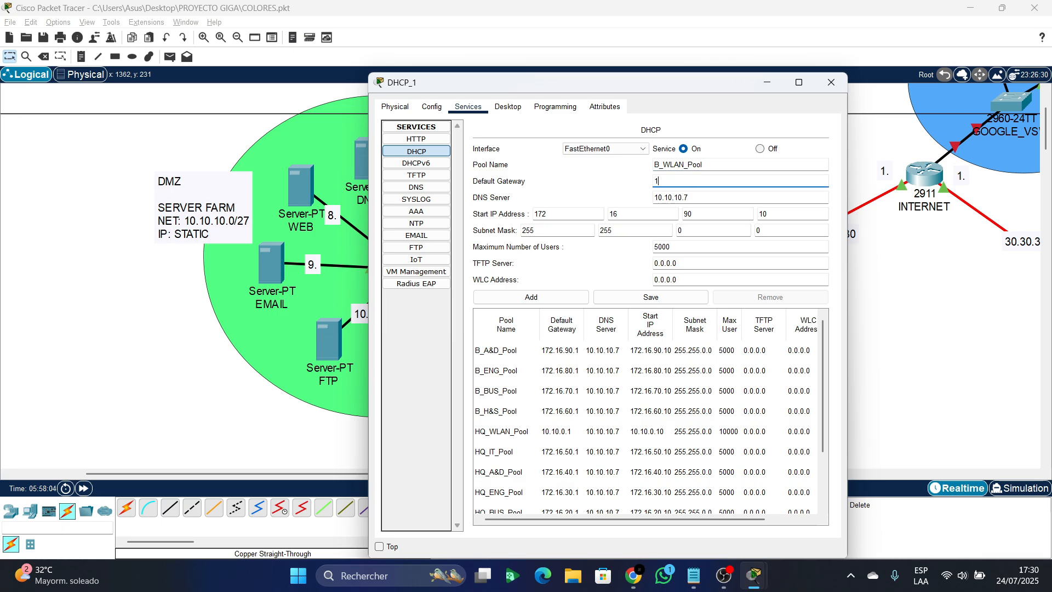
pyautogui.write('.20.0.1')
# - Set the B_WLAN_Pool's start IP address to 10.20.0.10
pyautogui.press('Tab')
pyautogui.press('Tab')
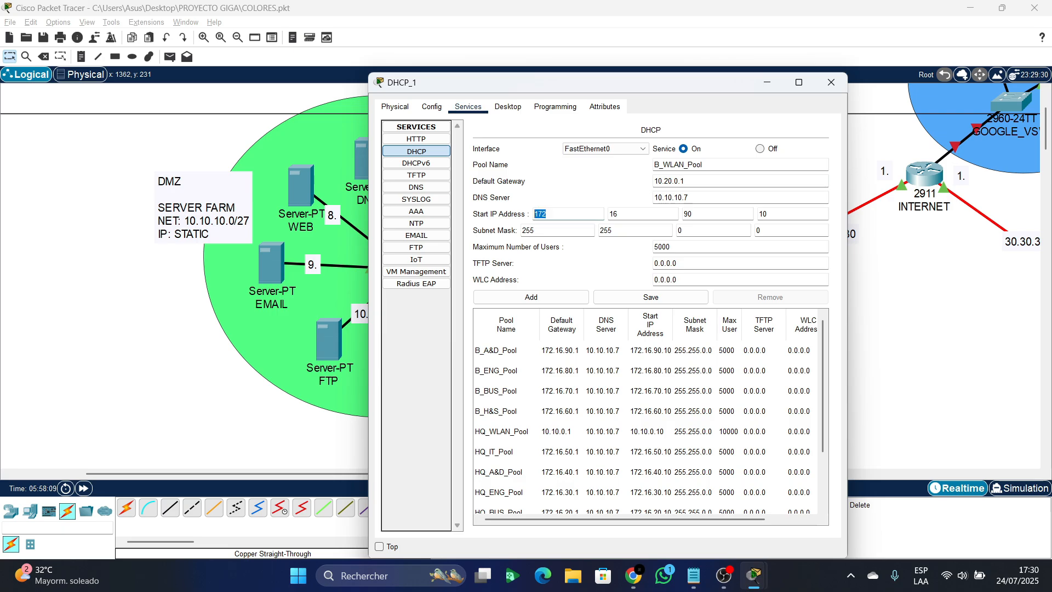
pyautogui.press('BackSpace')
pyautogui.write('10')
pyautogui.press('Tab')
pyautogui.press('BackSpace')
pyautogui.write('20')
pyautogui.press('Tab')
pyautogui.write('0')
# - Set the B_WLAN_Pool's maximum number of users to 10000 and add the pool to DHCP_1
pyautogui.press('Tab')
pyautogui.press('Tab')
pyautogui.press('Tab')
pyautogui.press('Tab')
pyautogui.press('Tab')
pyautogui.press('Tab')
pyautogui.write('1000')
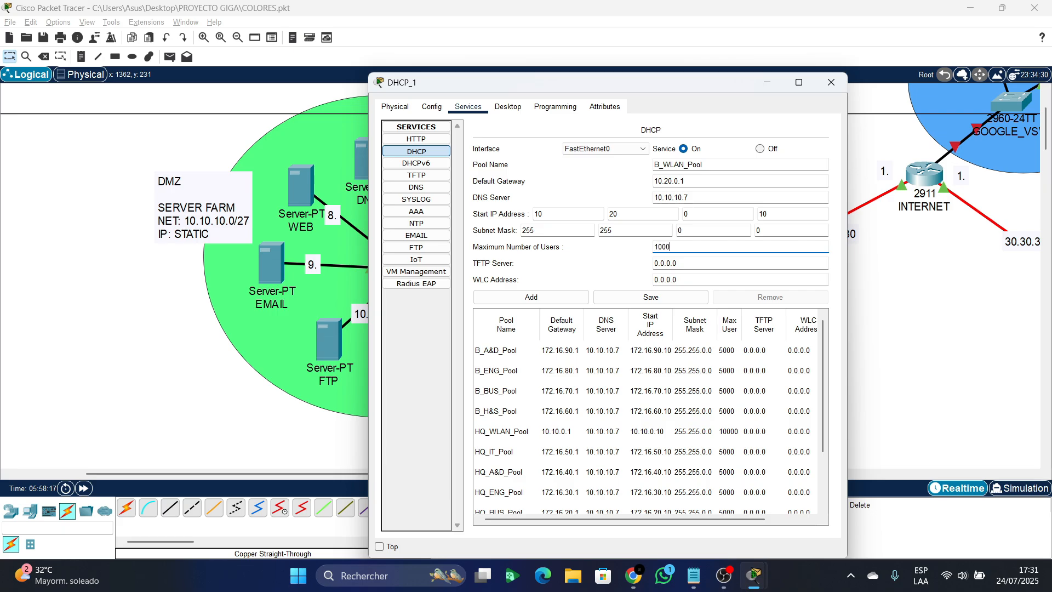
pyautogui.write('0')
pyautogui.click(531, 297)
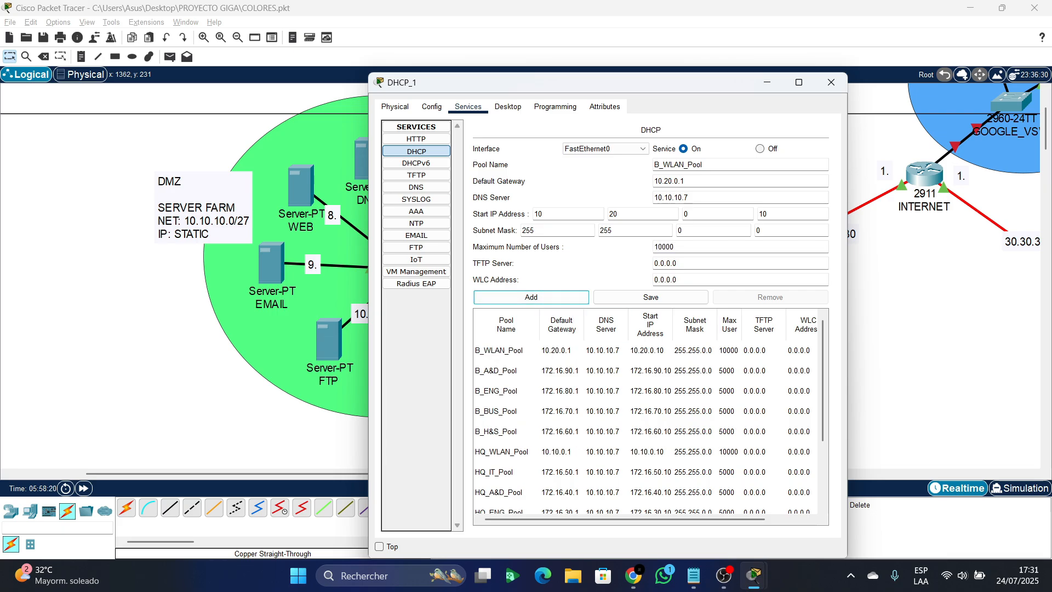
# - Maximize the DHCP_1 window and enter 10.10.0.15 as the WLC address of the existing HQ_WLAN_Pool
pyautogui.click(800, 82)
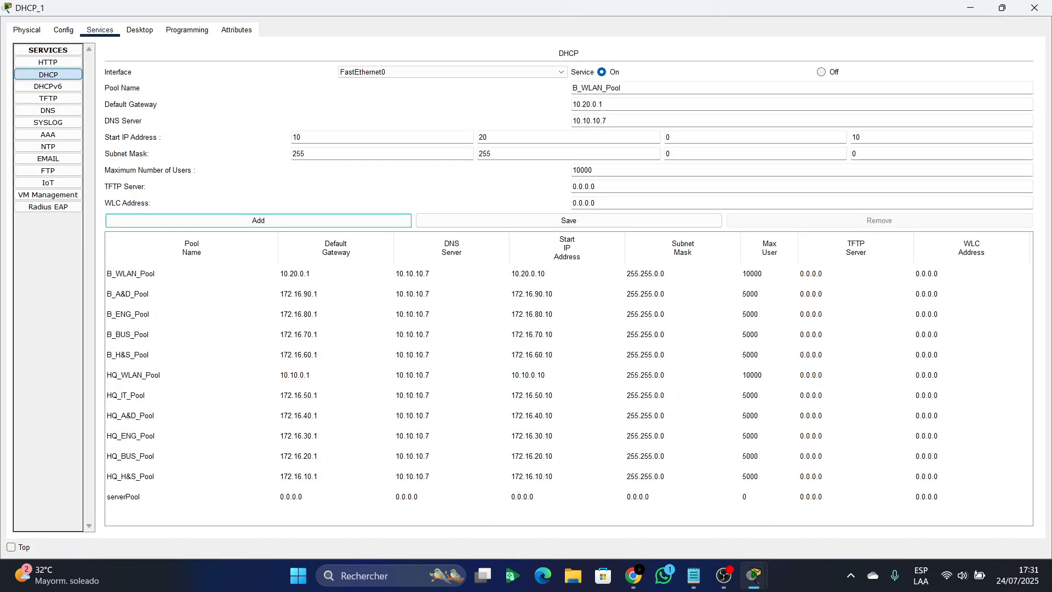
pyautogui.click(165, 375)
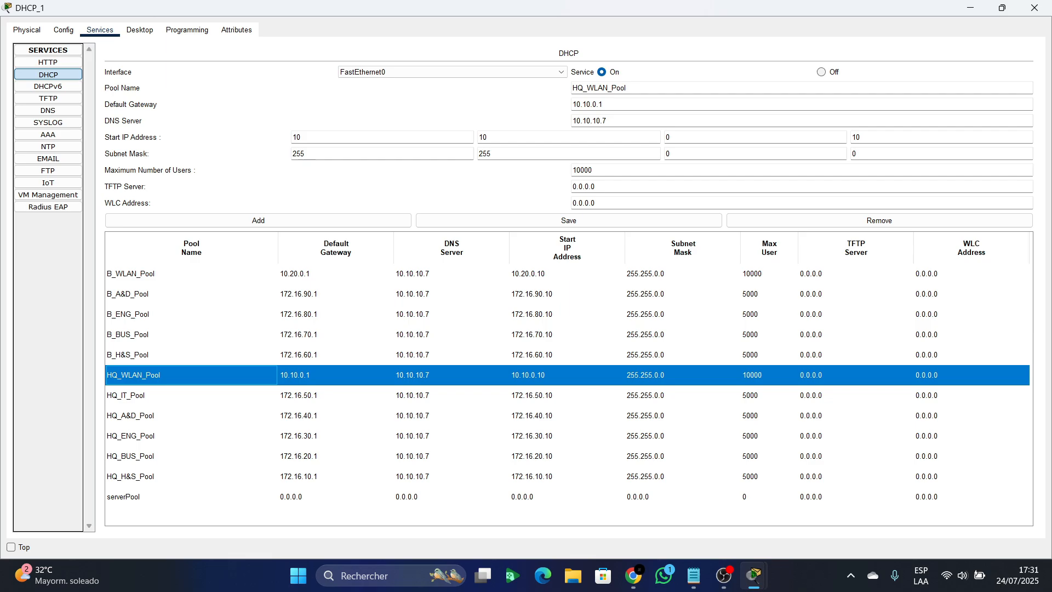
pyautogui.doubleClick(584, 203)
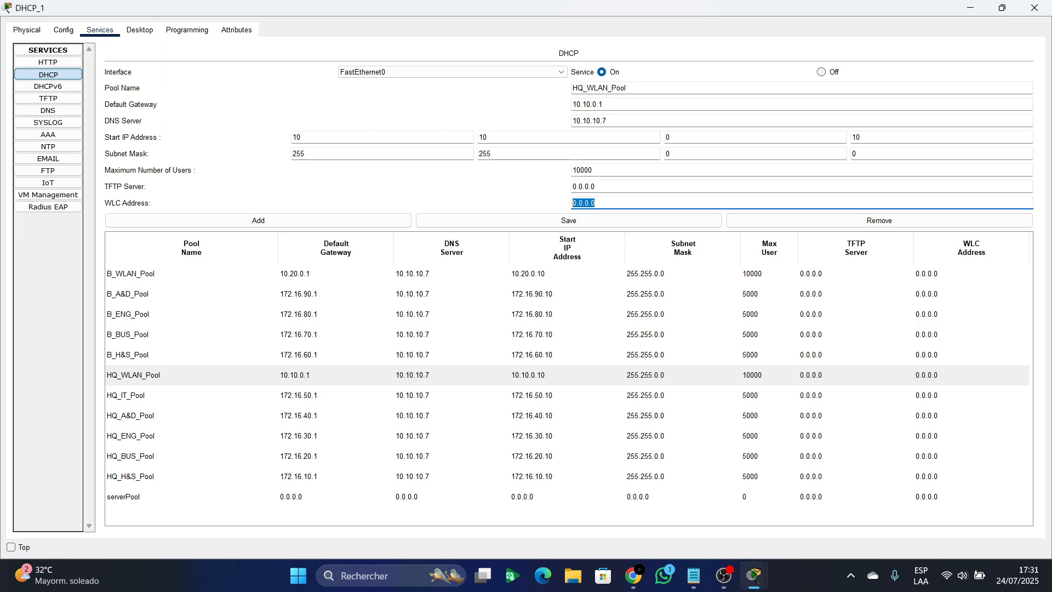
pyautogui.press('BackSpace')
pyautogui.write('10.10.0.15')
# - Change the HQ_WLAN_Pool's start IP address to 10.10.0.16 and save the pool's edits
pyautogui.click(863, 137)
pyautogui.press('BackSpace')
pyautogui.press('BackSpace')
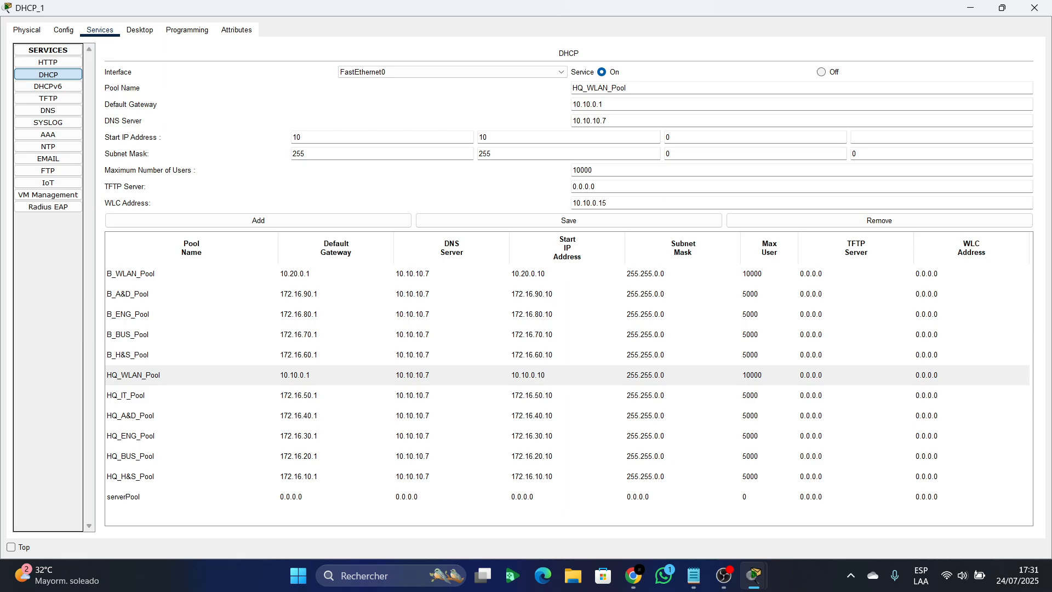
pyautogui.write('16')
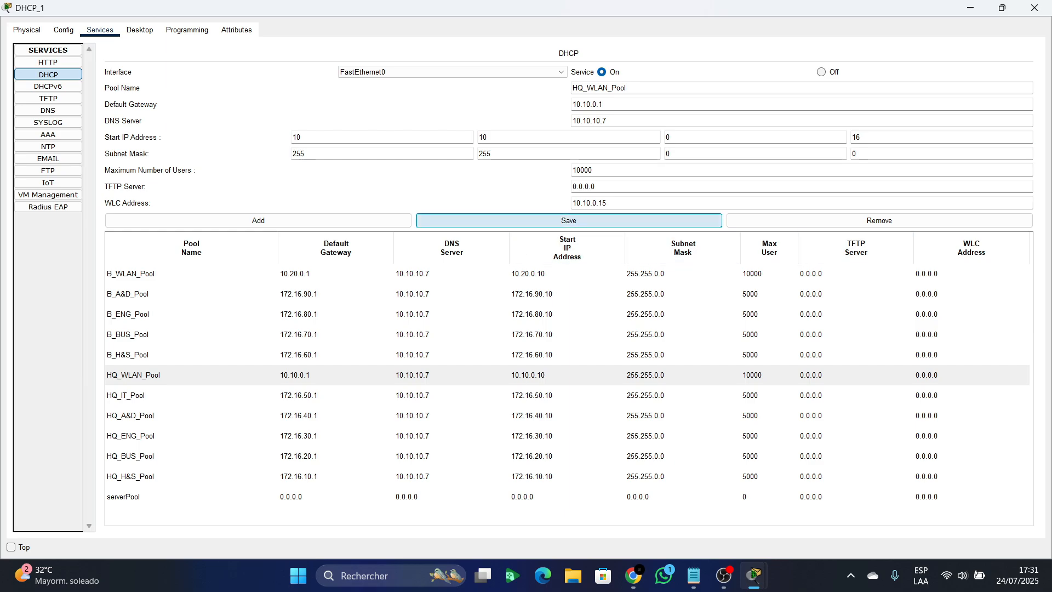
pyautogui.click(570, 221)
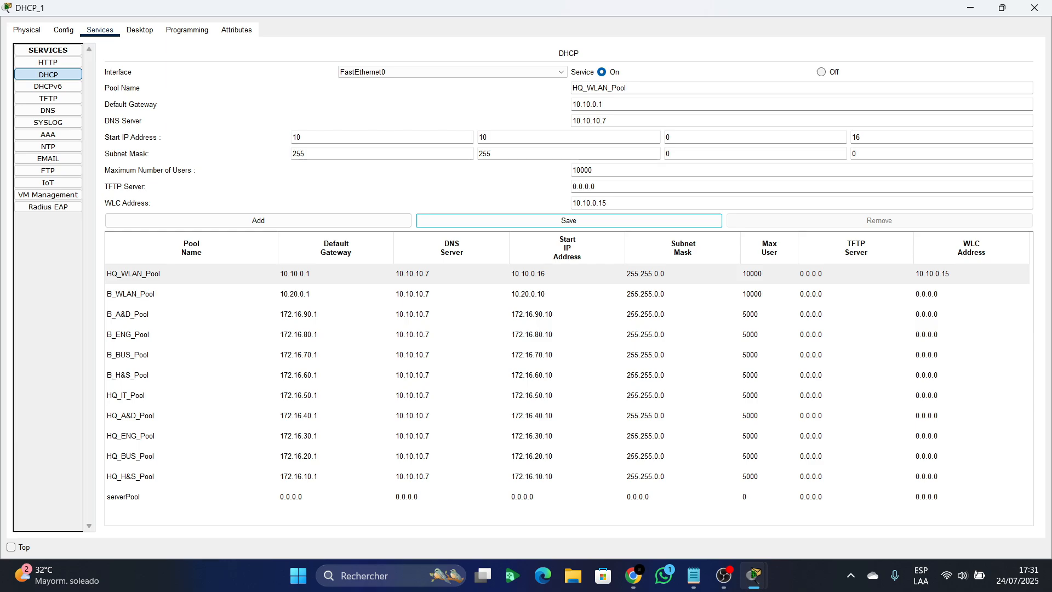
# - Review the gateways and start addresses of the HQ and branch pools in DHCP_1's pool table
pyautogui.click(190, 476)
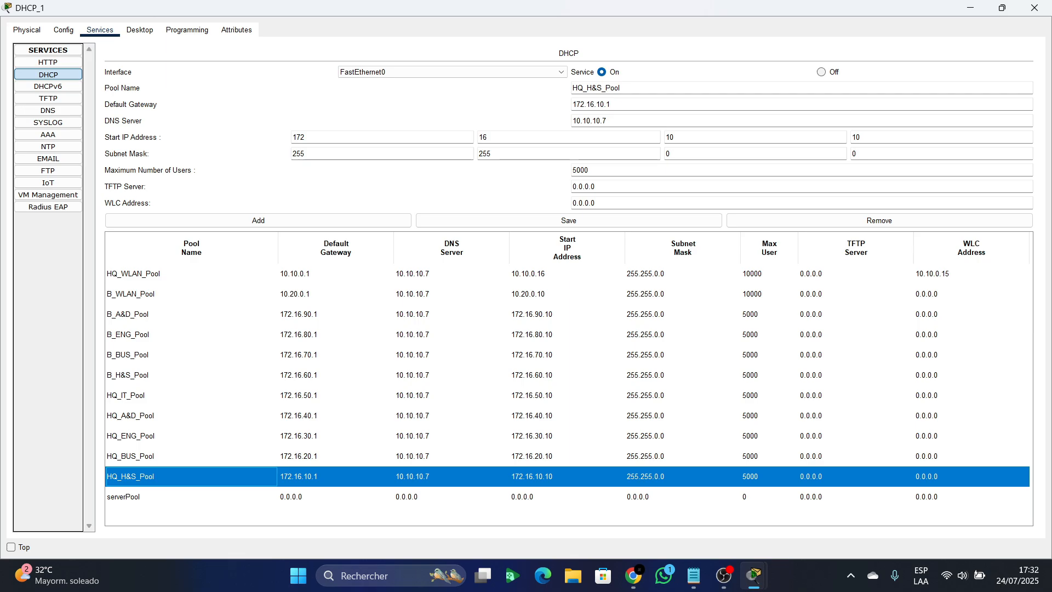
pyautogui.click(336, 395)
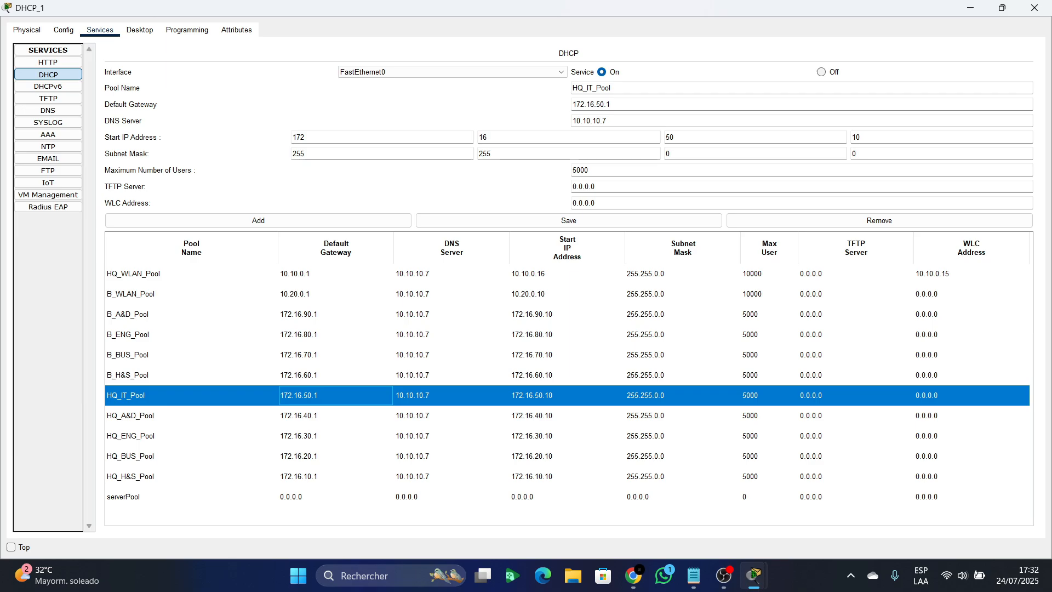
pyautogui.click(336, 375)
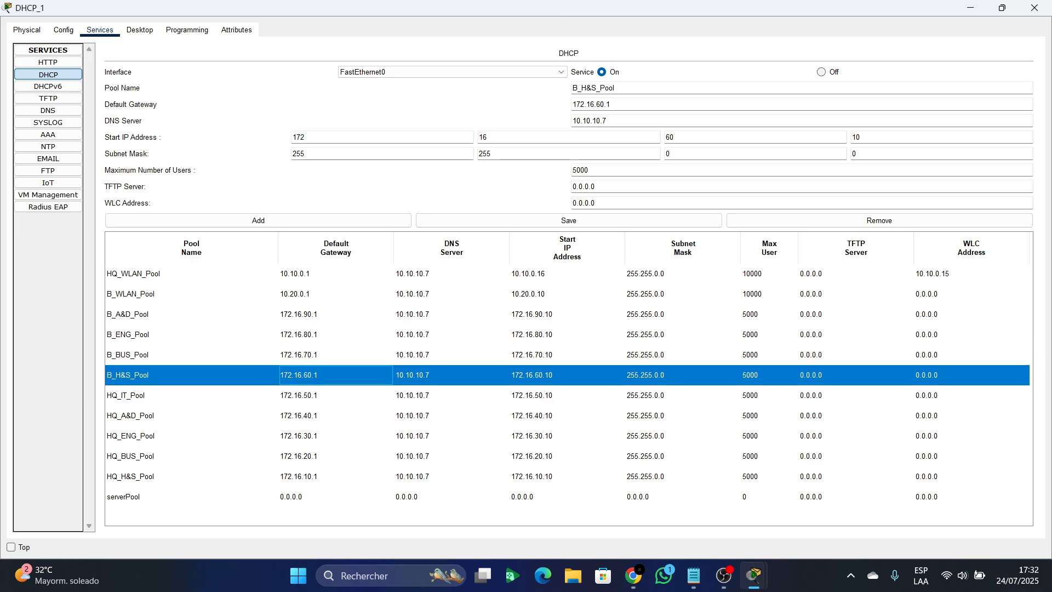
pyautogui.click(336, 355)
pyautogui.click(336, 335)
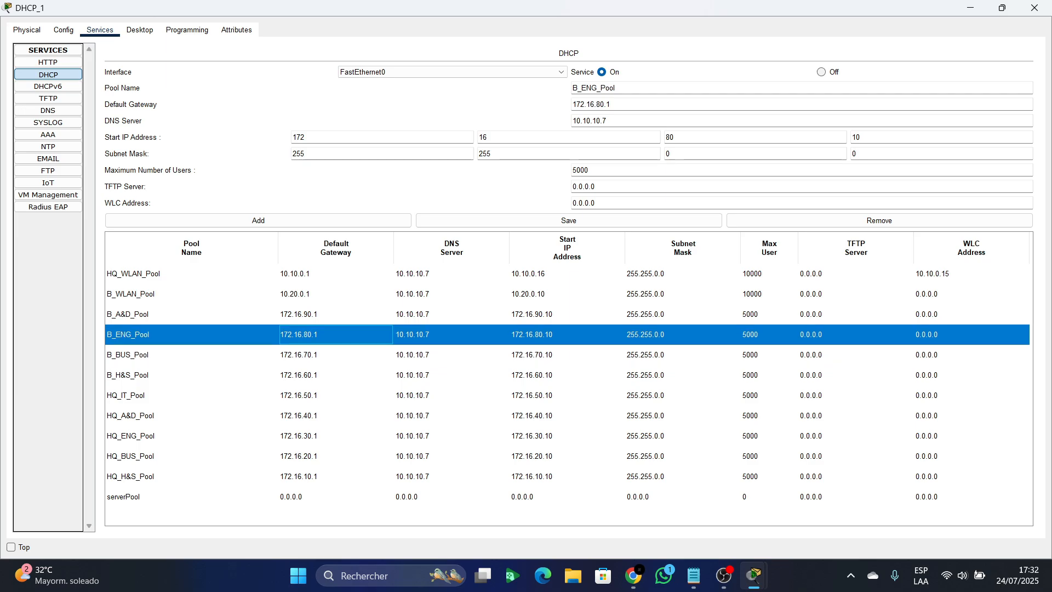
pyautogui.click(336, 315)
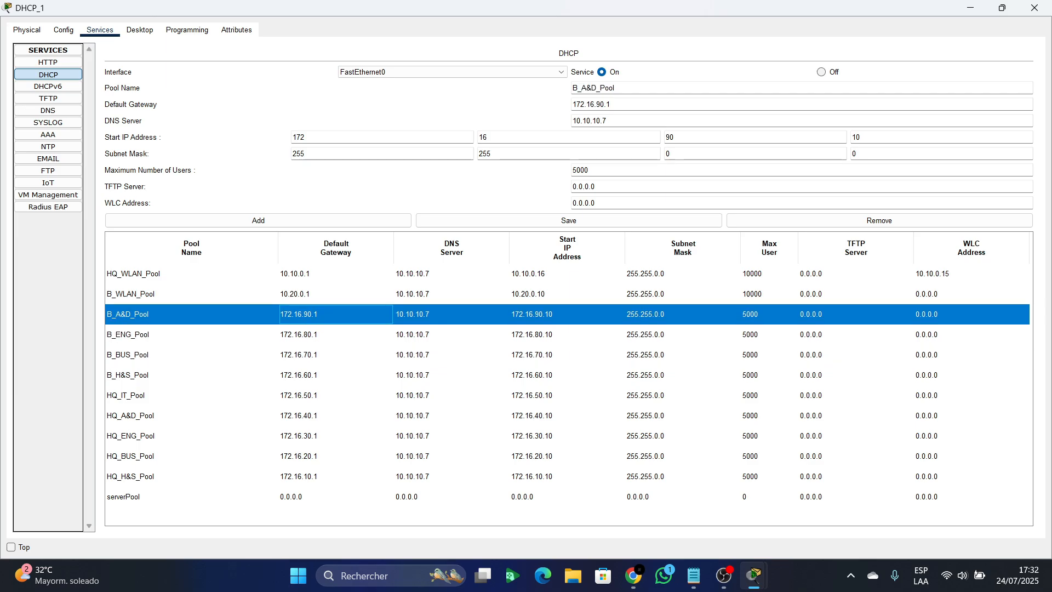
pyautogui.click(191, 376)
pyautogui.click(192, 356)
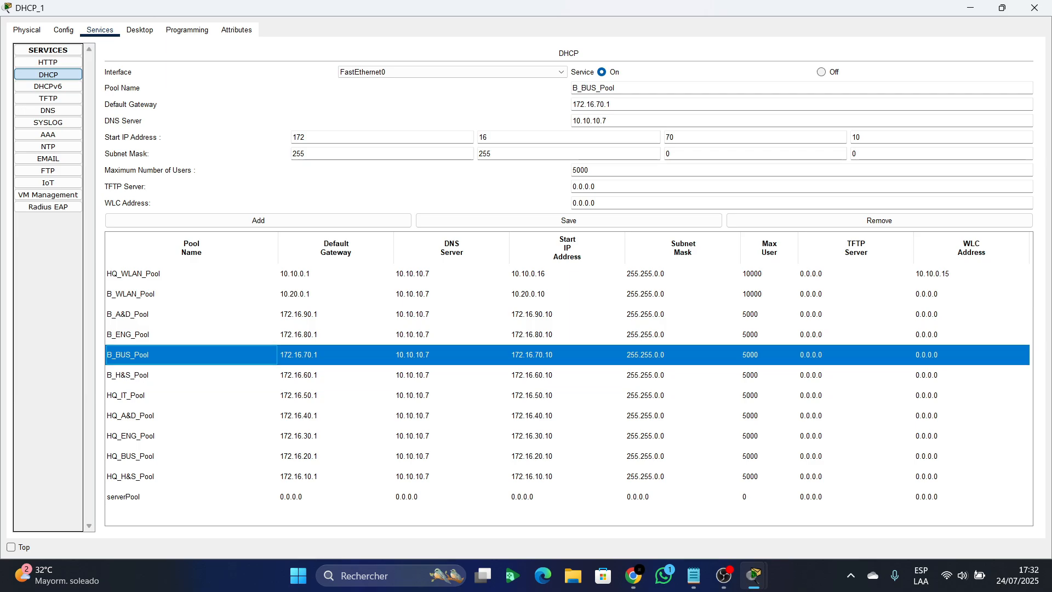
pyautogui.press('Up')
pyautogui.press('Up')
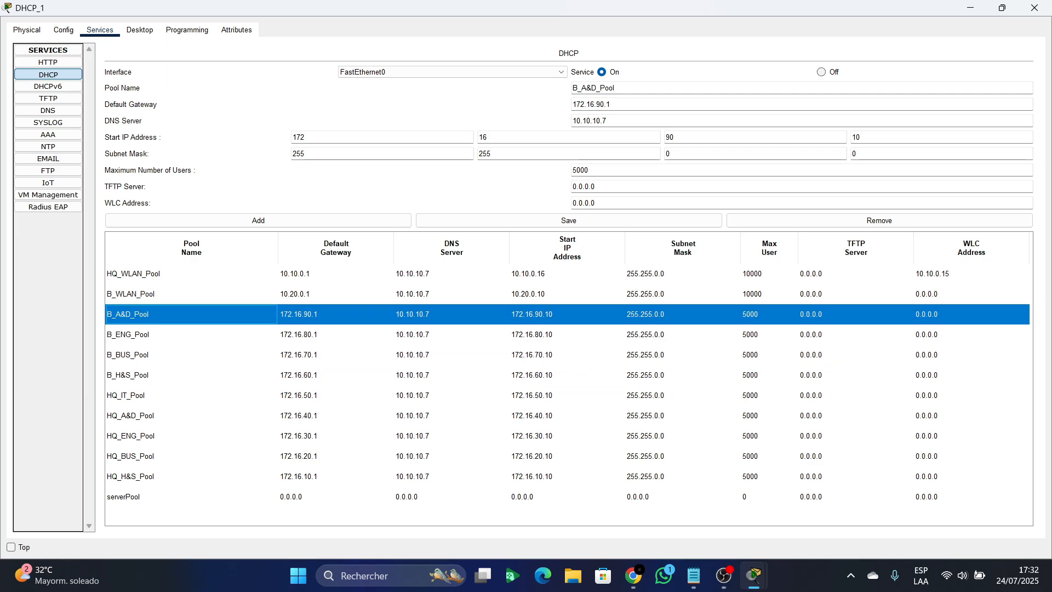
pyautogui.press('Up')
pyautogui.press('Up')
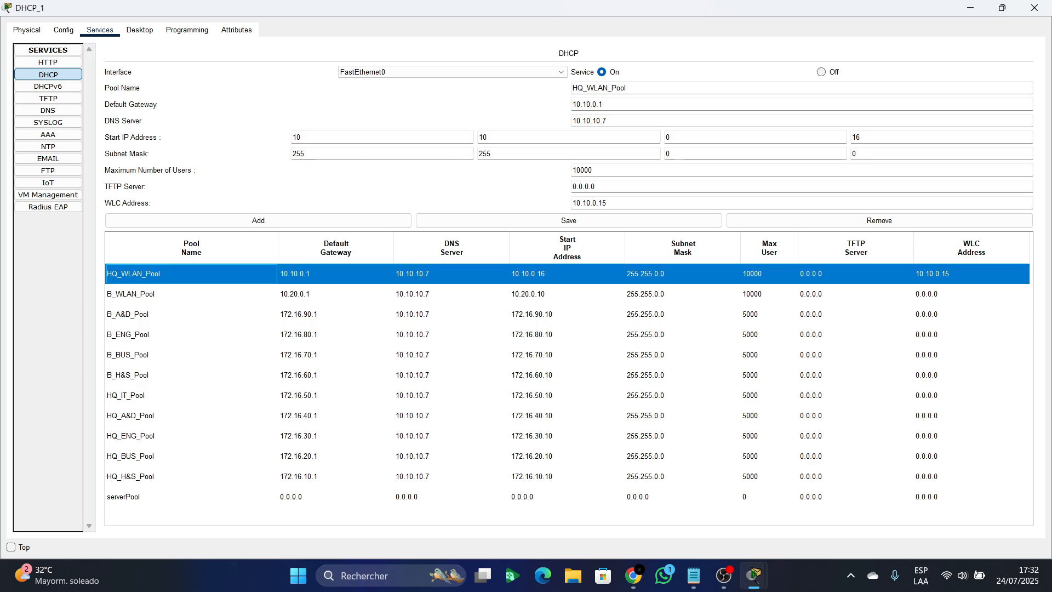
pyautogui.press('Down')
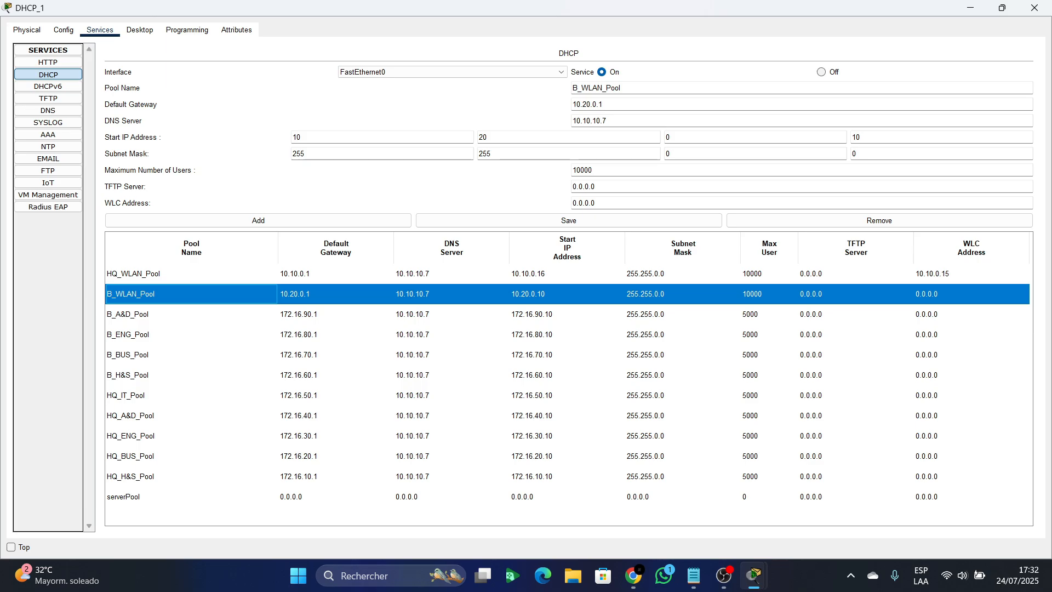
# - Use the B_A&D_Pool's settings as the basis for another pool and enter HQ_MGT_Pool as its name
pyautogui.click(336, 315)
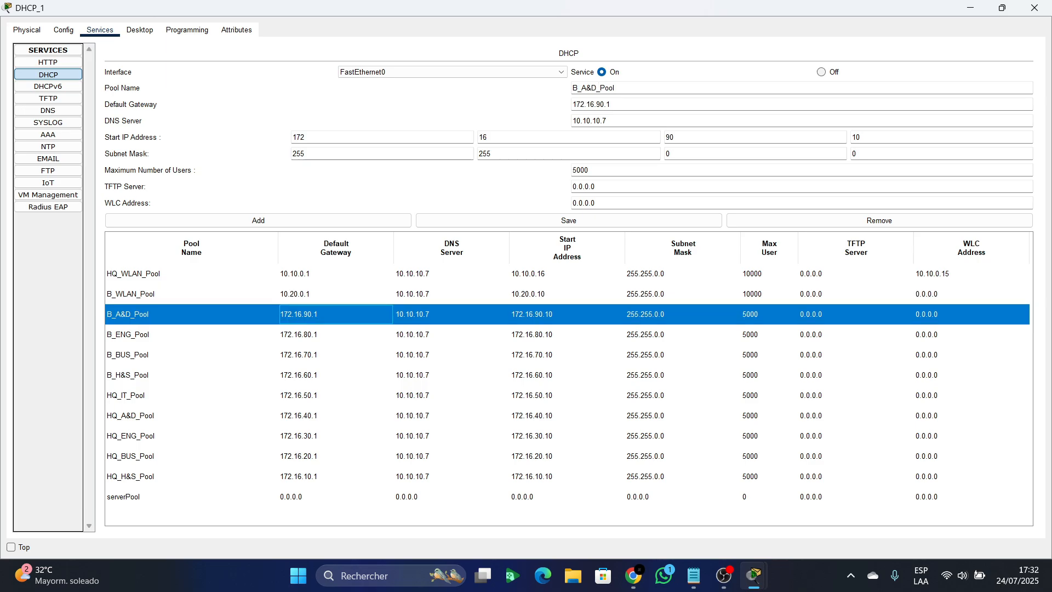
pyautogui.click(597, 88)
pyautogui.press('BackSpace')
pyautogui.press('BackSpace')
pyautogui.press('BackSpace')
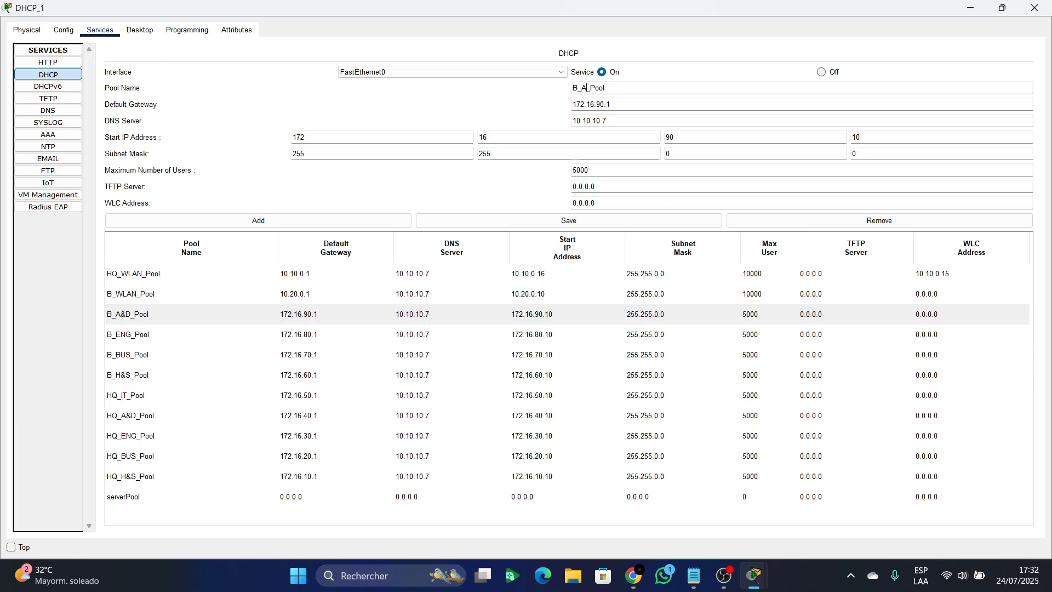
pyautogui.write('MGT')
pyautogui.click(578, 87)
pyautogui.press('BackSpace')
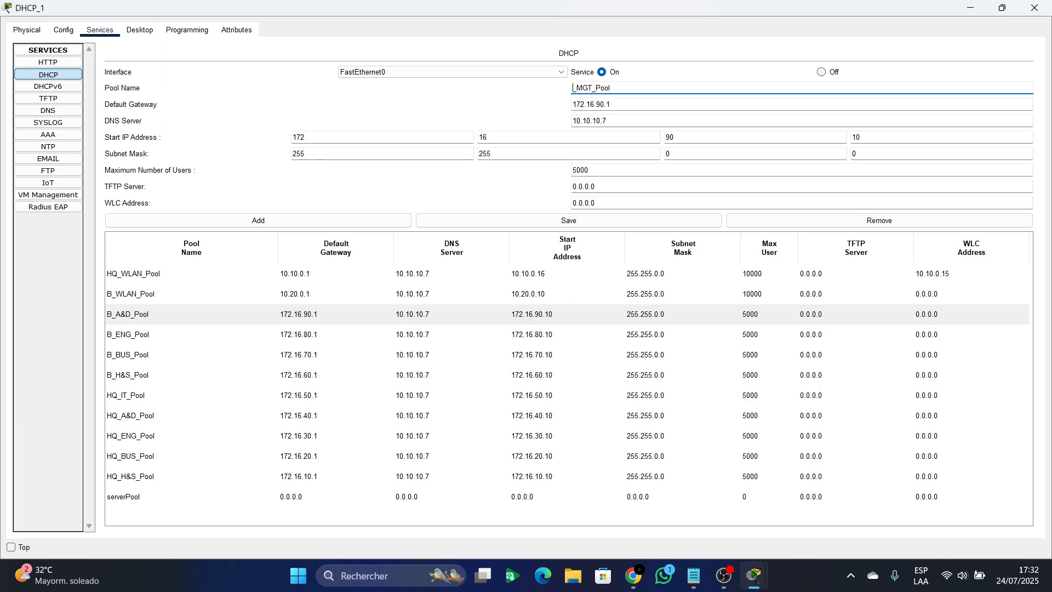
pyautogui.write('HQ')
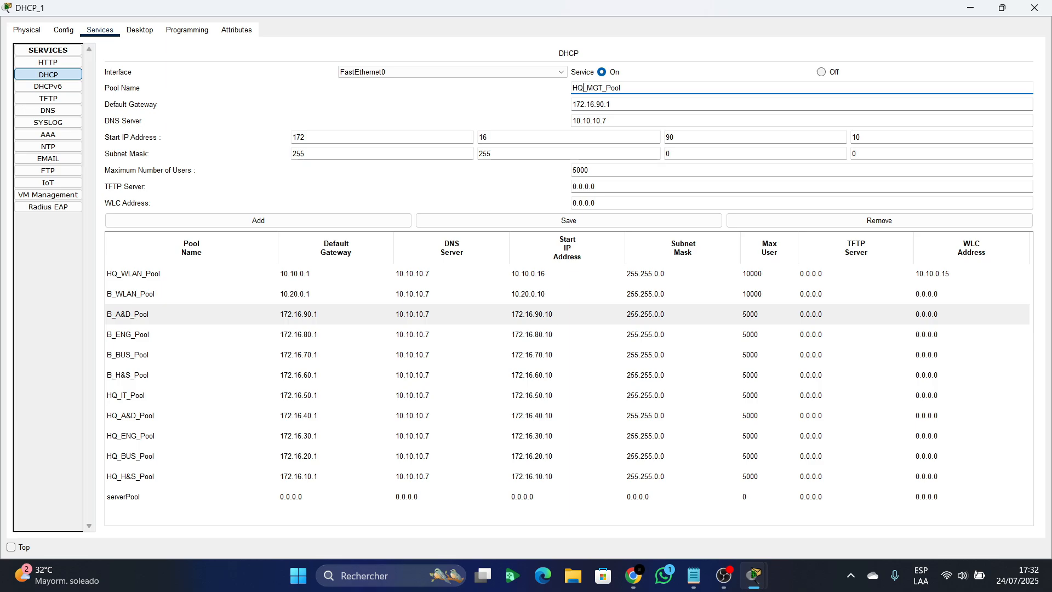
# - Set the HQ_MGT_Pool's default gateway to 192.168.1.1
pyautogui.press('Tab')
pyautogui.press('BackSpace')
pyautogui.write('192')
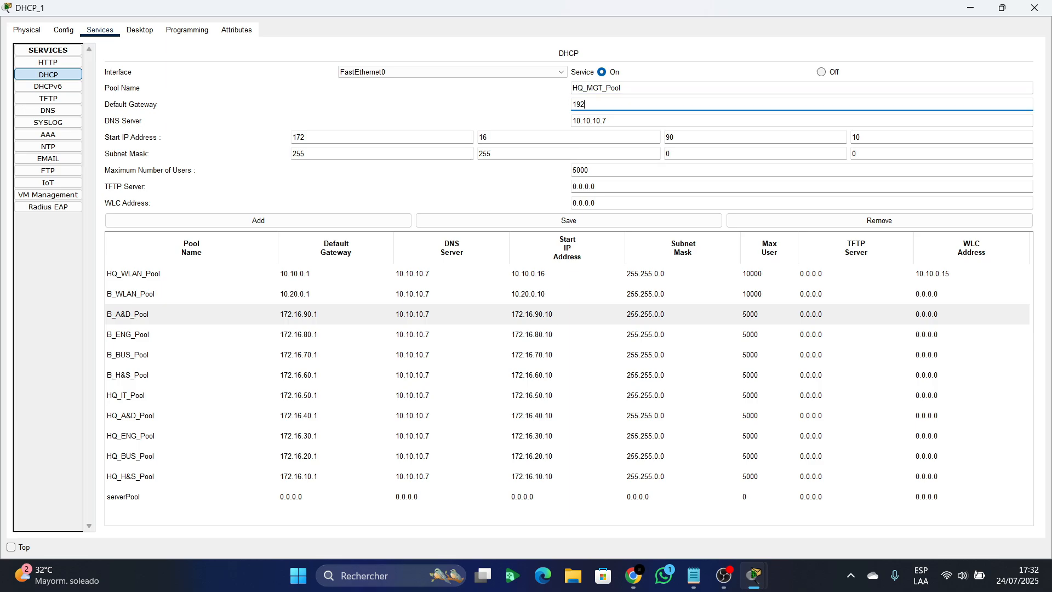
pyautogui.write('.168.1.1')
# - Set the first three octets of the HQ_MGT_Pool's start IP address to 192.168.1
pyautogui.click(304, 137)
pyautogui.press('Tab')
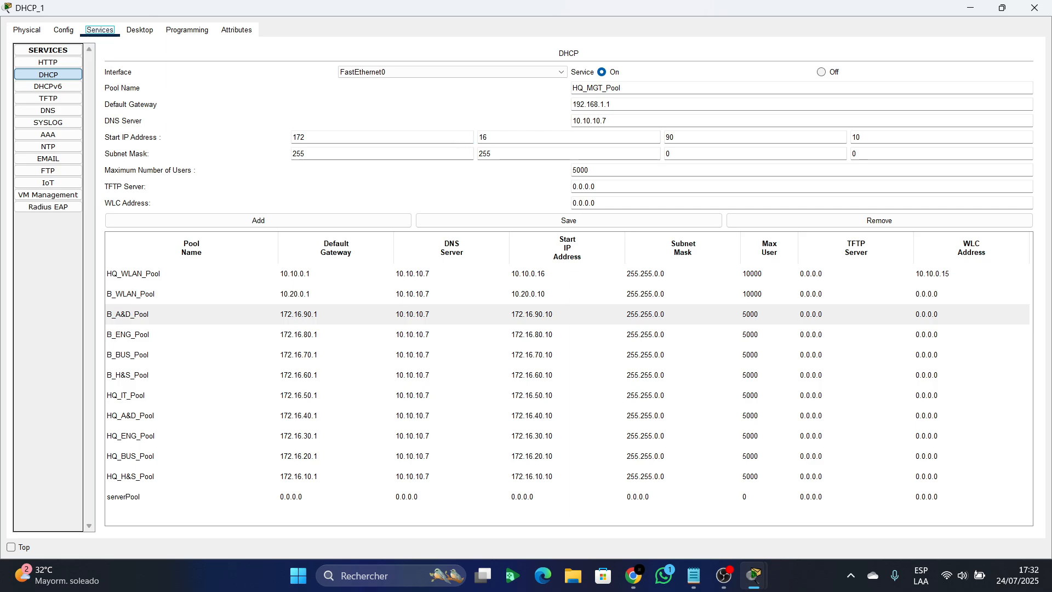
pyautogui.hotkey('shift', 'Tab')
pyautogui.write('192')
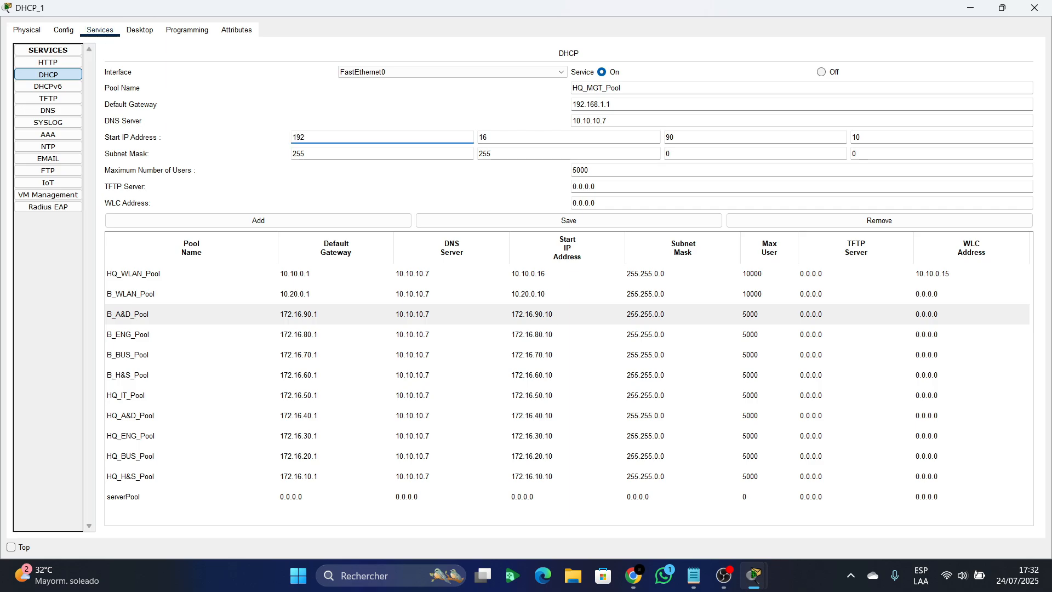
pyautogui.press('Tab')
pyautogui.write('168')
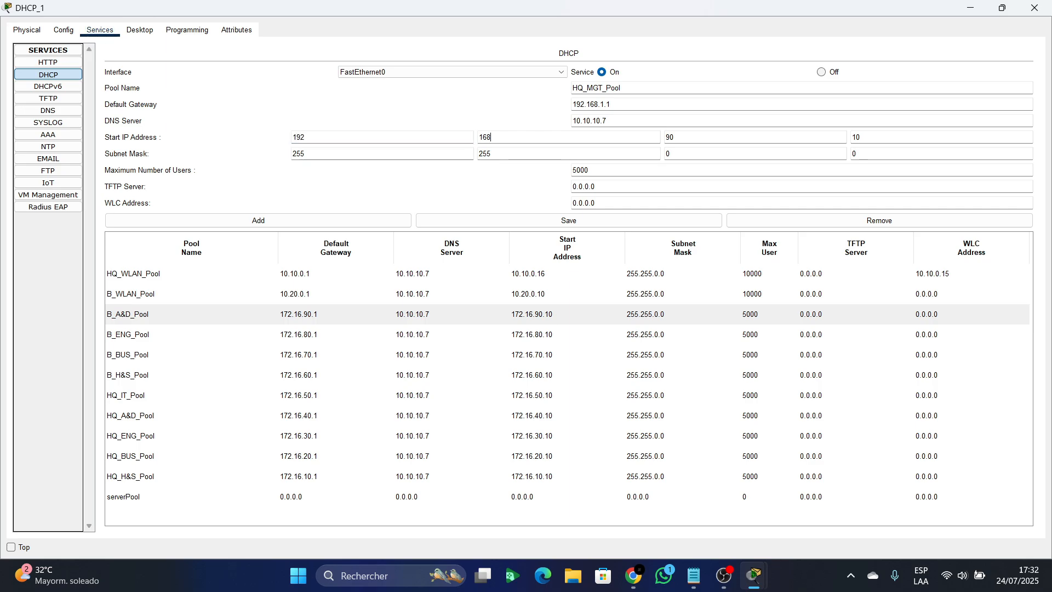
pyautogui.press('Tab')
pyautogui.write('1')
# - Set the HQ_MGT_Pool's maximum number of users to 20 and its start address's last octet to 2
pyautogui.press('Tab')
pyautogui.press('Tab')
pyautogui.press('BackSpace')
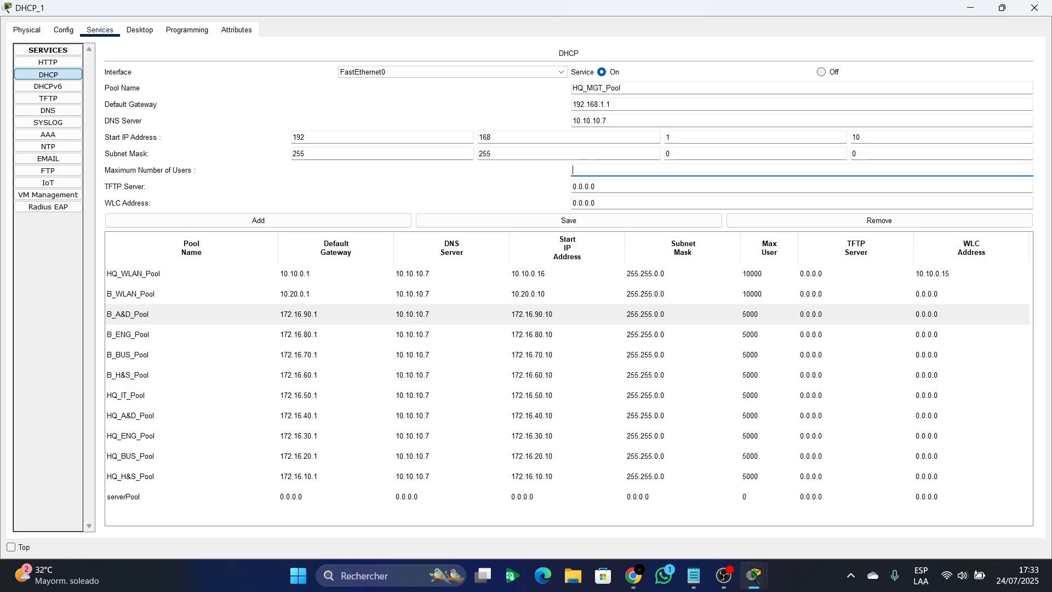
pyautogui.write('1')
pyautogui.press('BackSpace')
pyautogui.write('20')
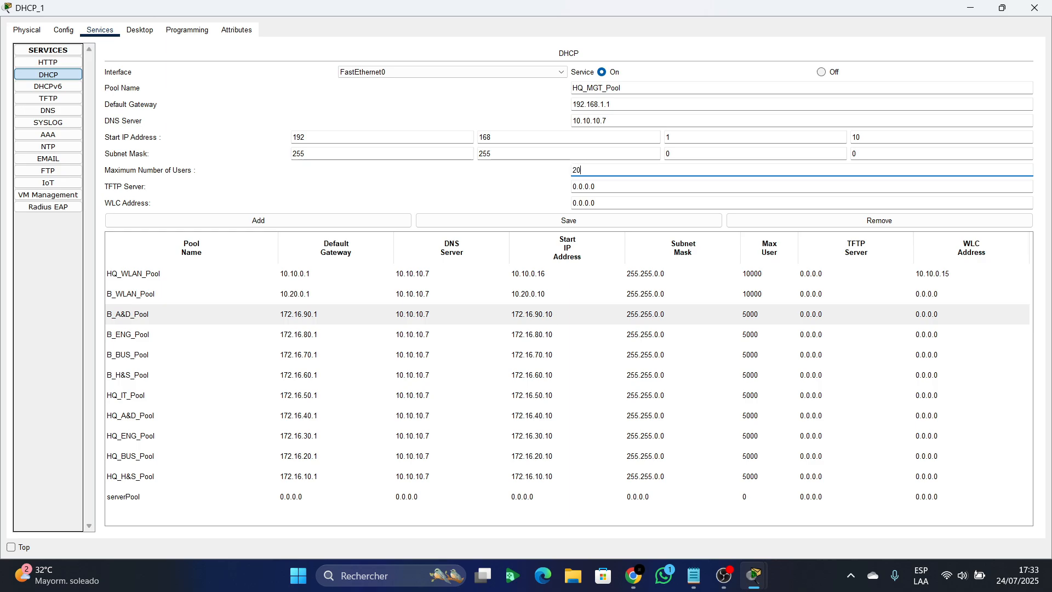
pyautogui.hotkey('shift', 'Tab')
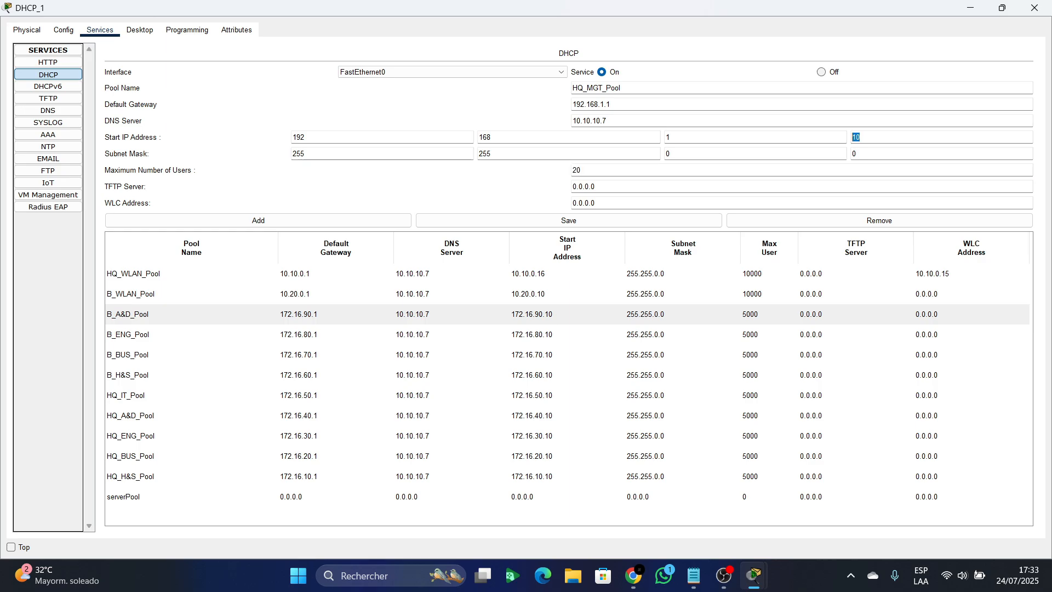
pyautogui.write('2')
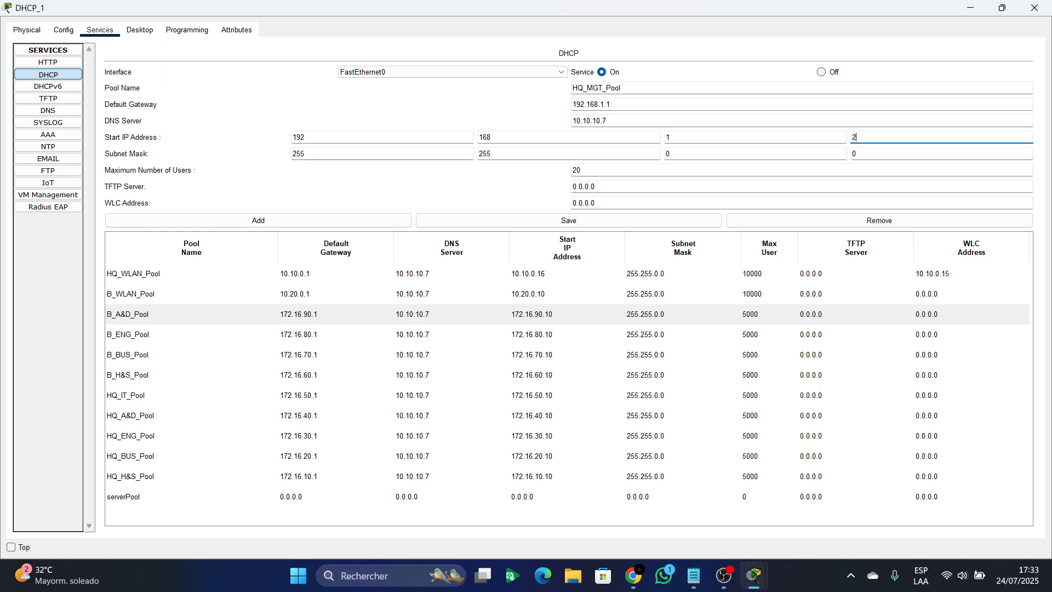
# - Add the HQ_MGT_Pool to the server's DHCP pool list
pyautogui.click(258, 220)
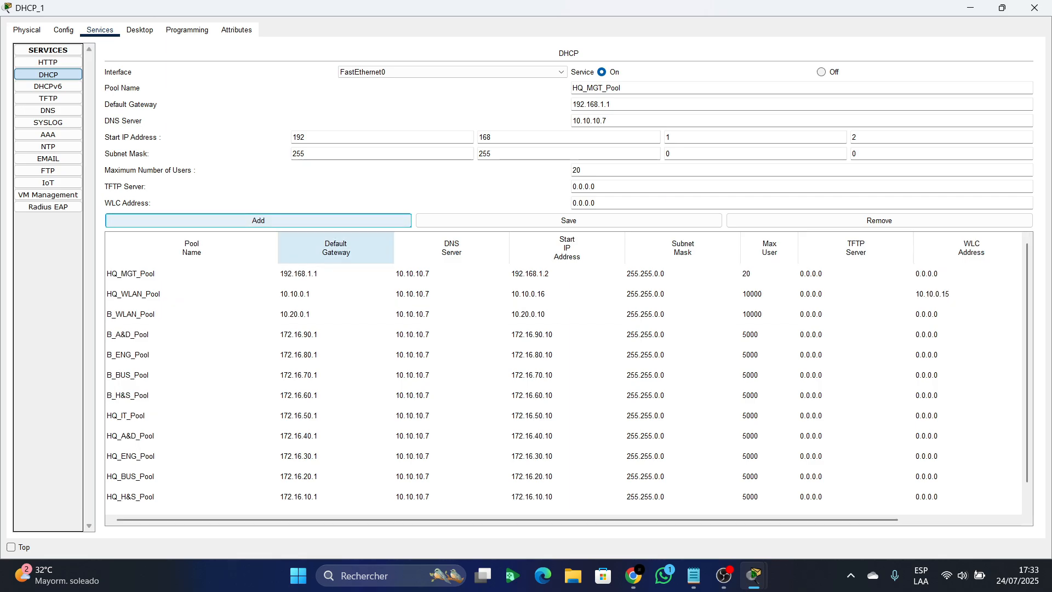
pyautogui.scroll(-2, 373, 378)
pyautogui.scroll(2, 567, 375)
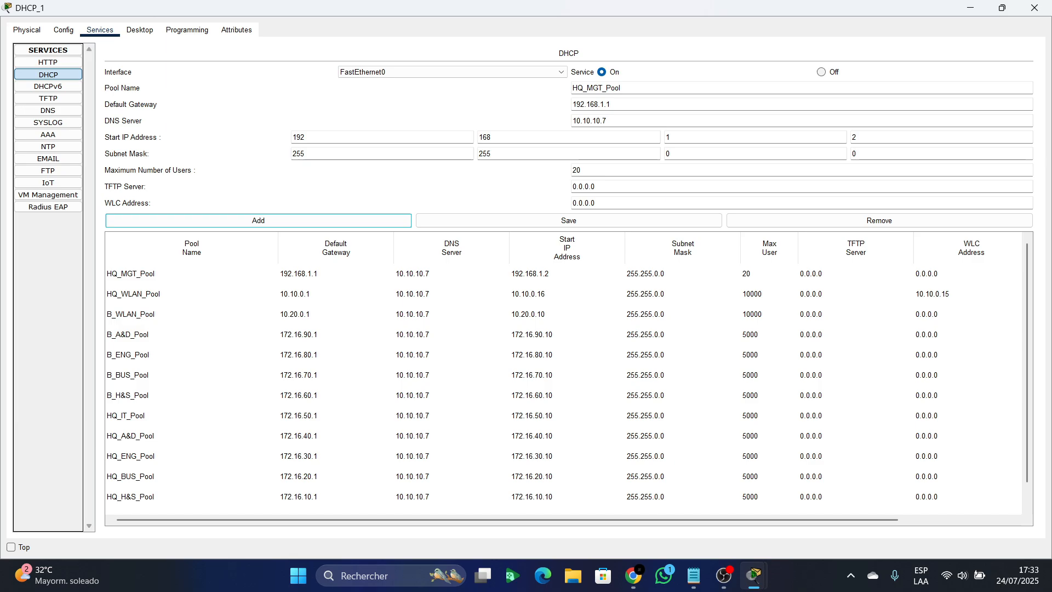
# - Review the settings of each DHCP pool one by one, from HQ_H&S_Pool through HQ_MGT_Pool
pyautogui.scroll(-1, 563, 389)
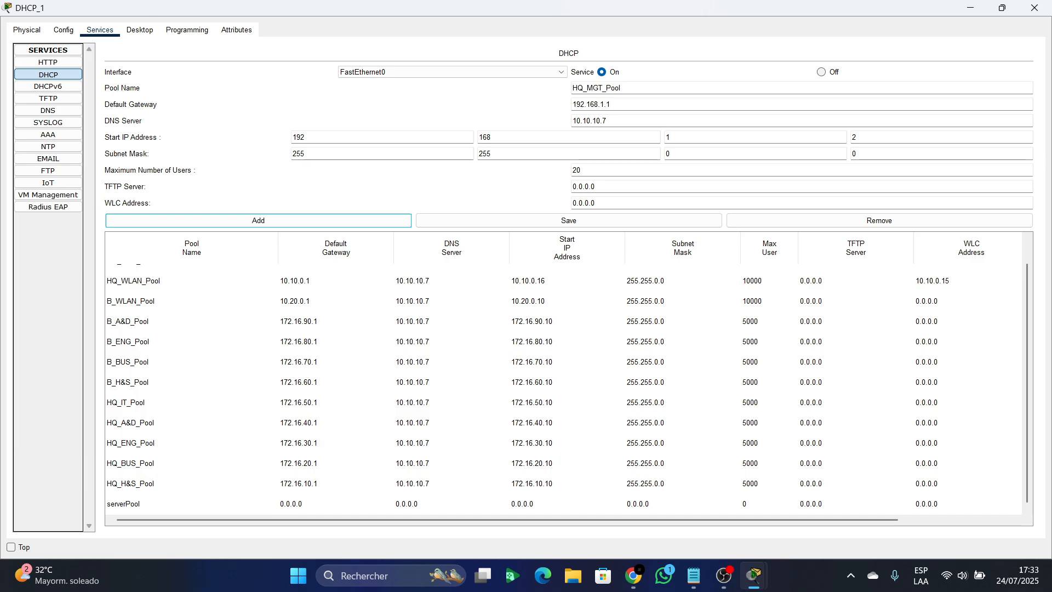
pyautogui.click(164, 483)
pyautogui.click(165, 463)
pyautogui.click(164, 443)
pyautogui.click(164, 422)
pyautogui.click(164, 402)
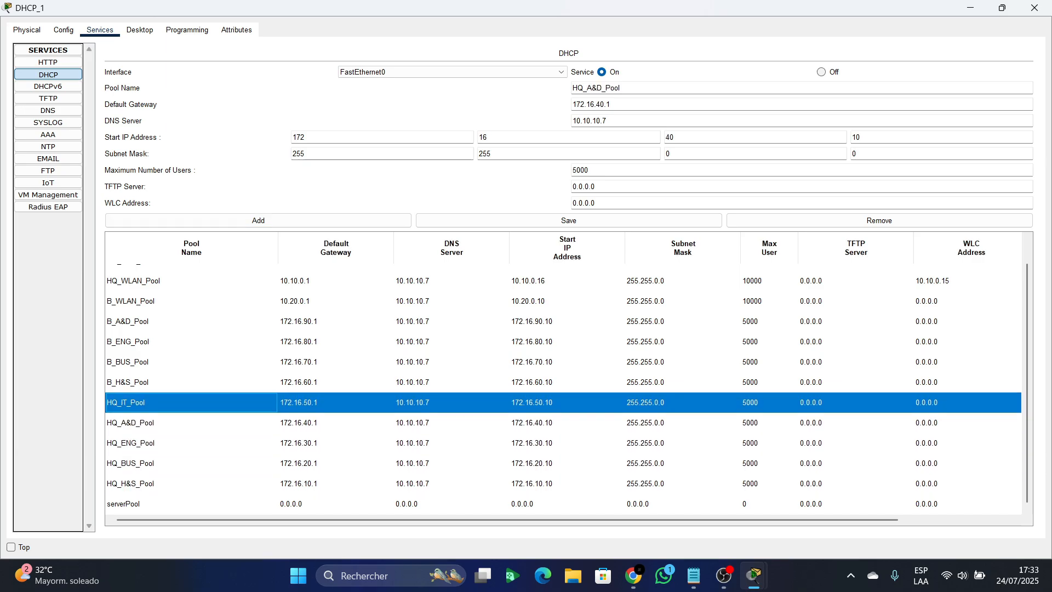
pyautogui.click(165, 382)
pyautogui.click(164, 362)
pyautogui.click(165, 341)
pyautogui.click(165, 321)
pyautogui.click(164, 301)
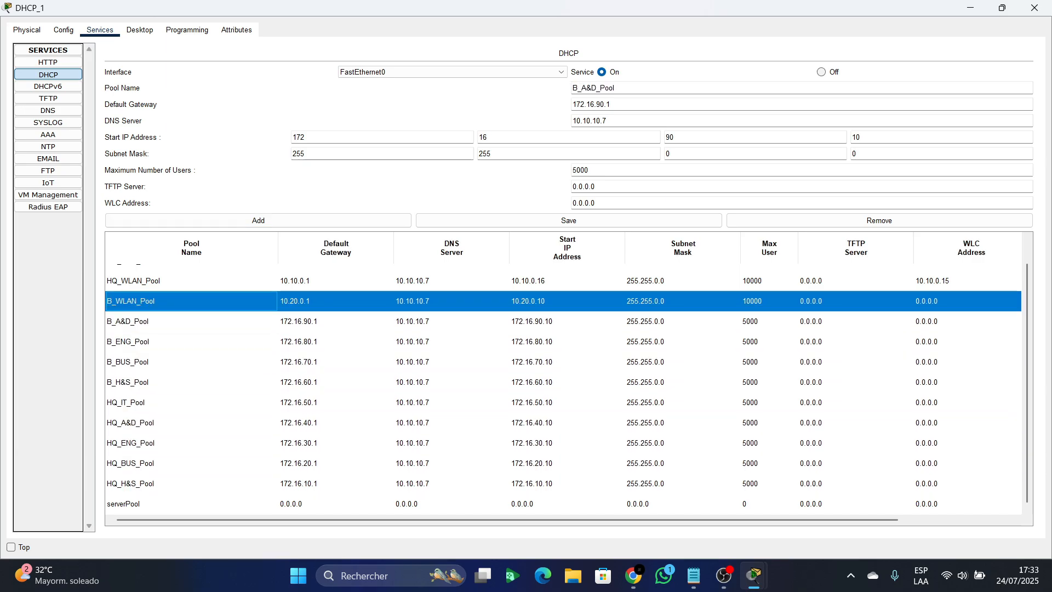
pyautogui.click(164, 281)
pyautogui.scroll(1, 165, 280)
pyautogui.click(164, 274)
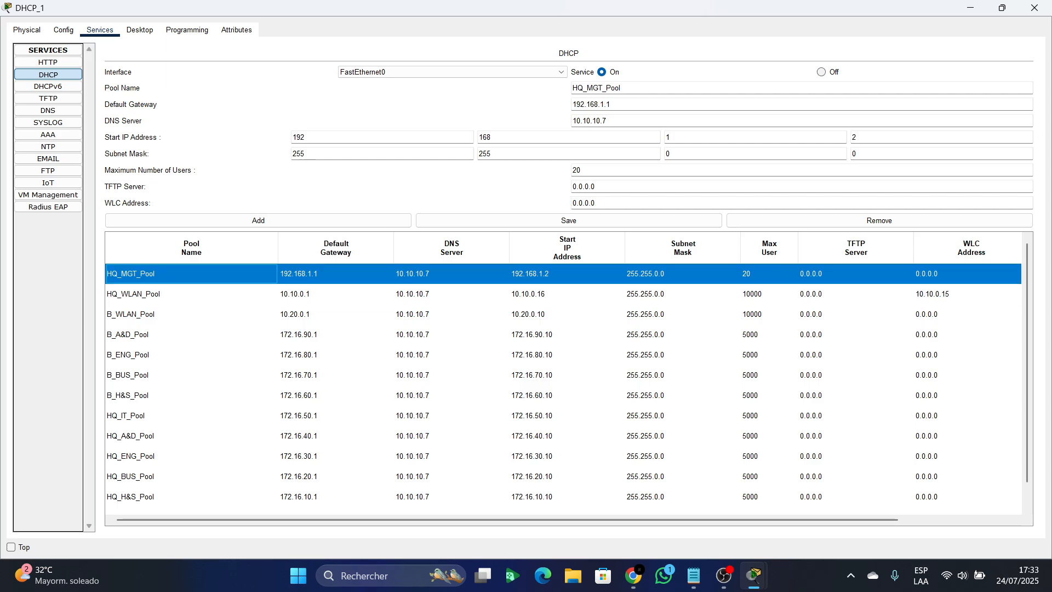
pyautogui.scroll(-1, 567, 375)
pyautogui.scroll(1, 567, 375)
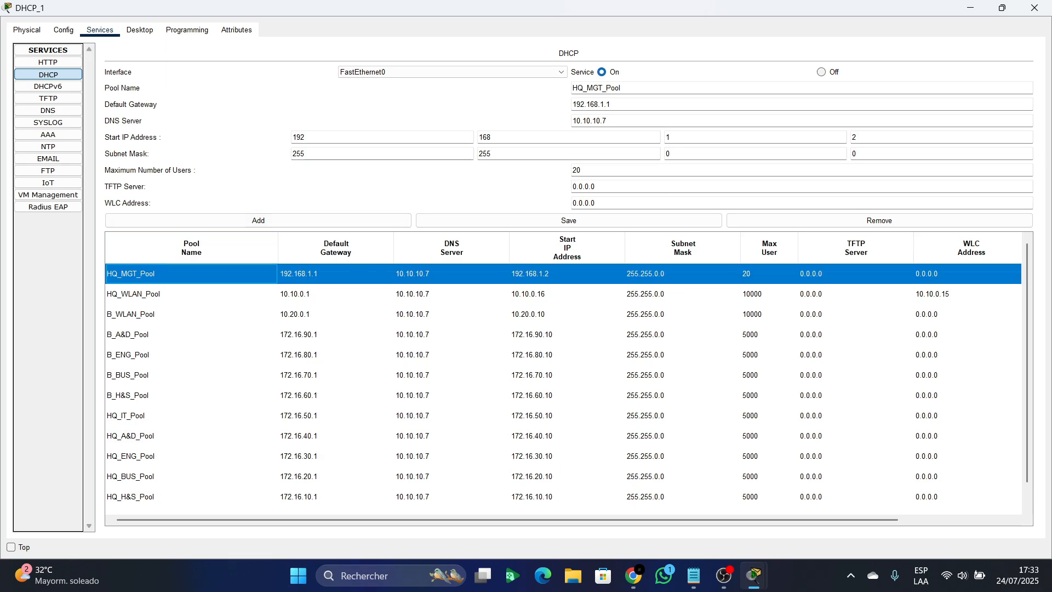
# - Close the DHCP_1 configuration and duplicate the DHCP_1 server in the workspace
pyautogui.click(1034, 7)
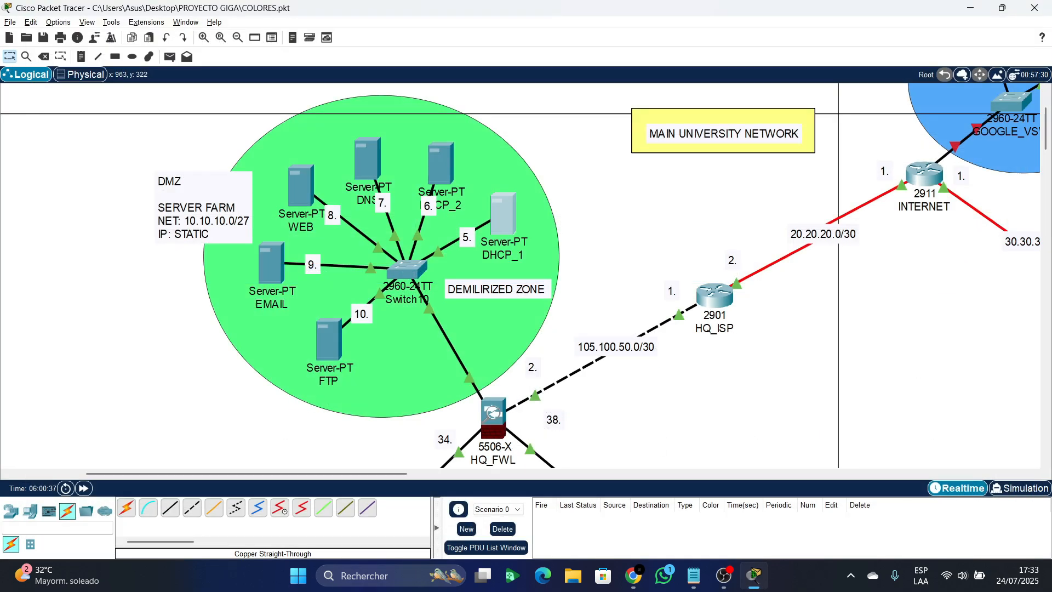
pyautogui.hotkey('ctrl', 'c')
pyautogui.hotkey('ctrl', 'v')
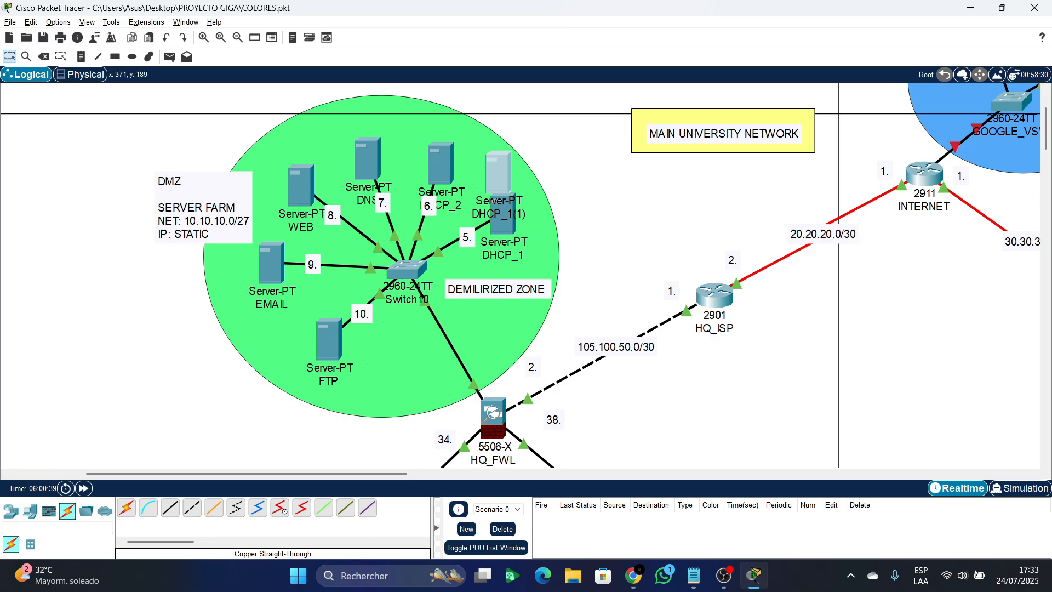
pyautogui.click(482, 137)
pyautogui.click(44, 56)
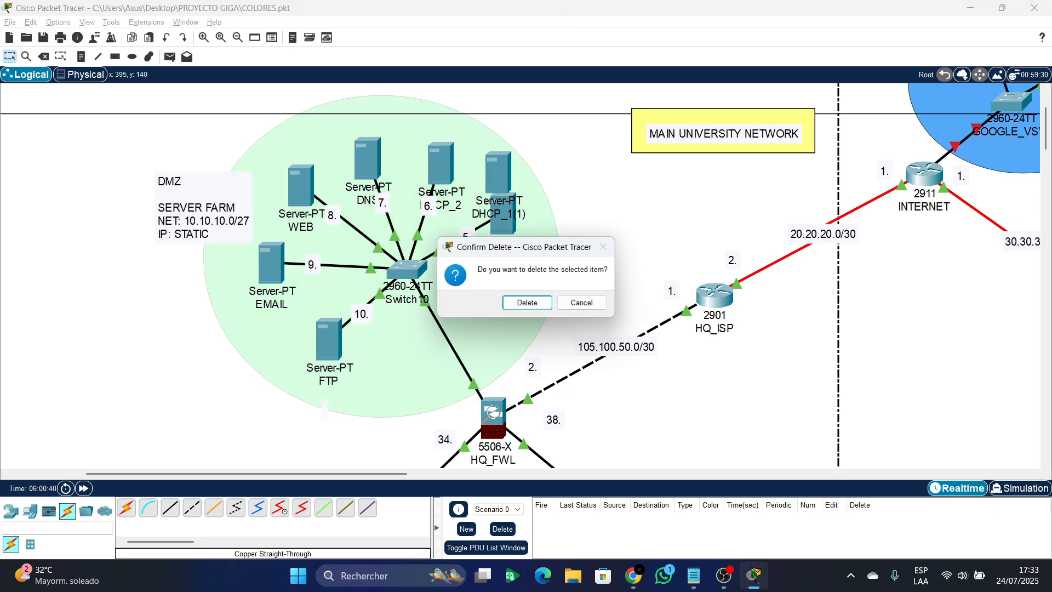
pyautogui.click(582, 303)
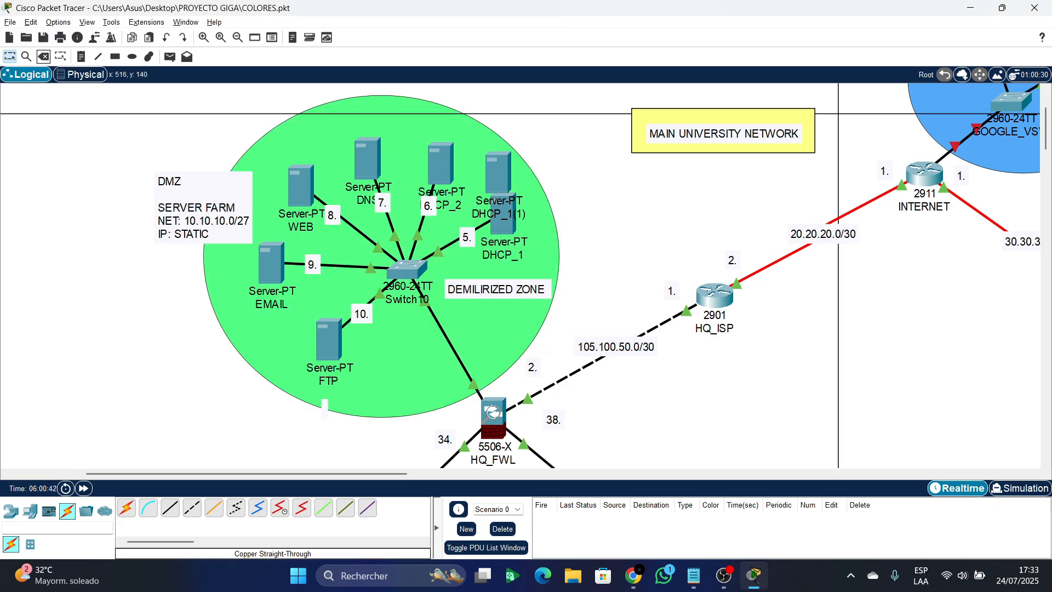
# - Delete the original DHCP_2 server from the DMZ
pyautogui.click(44, 57)
pyautogui.click(440, 161)
pyautogui.click(513, 302)
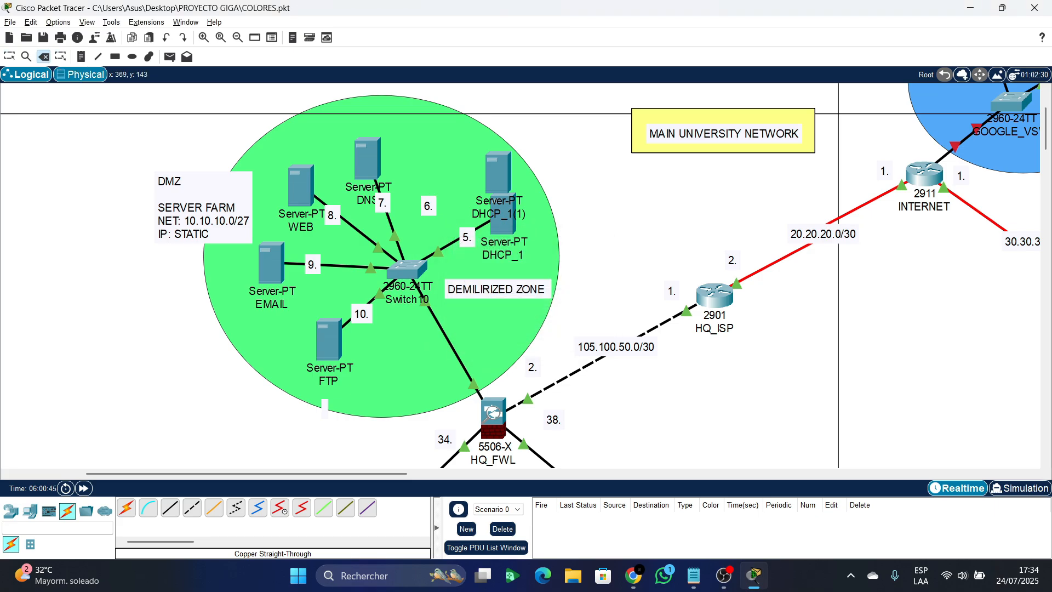
pyautogui.press('Escape')
# - Move the copied DHCP server to the removed DHCP_2's place in the DMZ and rename it DHCP_2
pyautogui.moveTo(499, 170); pyautogui.dragTo(445, 159)
pyautogui.click(453, 203)
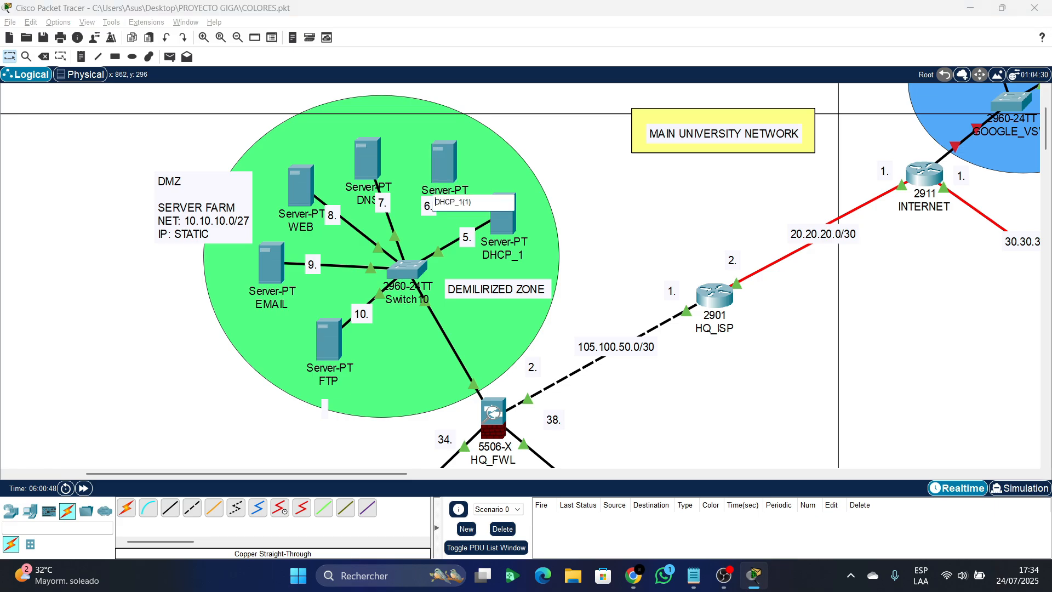
pyautogui.click(500, 254)
pyautogui.press('BackSpace')
pyautogui.press('BackSpace')
pyautogui.press('Return')
# - Connect the DMZ switch's FastEthernet0/3 port to the DHCP_2 server with a copper straight-through cable
pyautogui.click(170, 508)
pyautogui.click(410, 272)
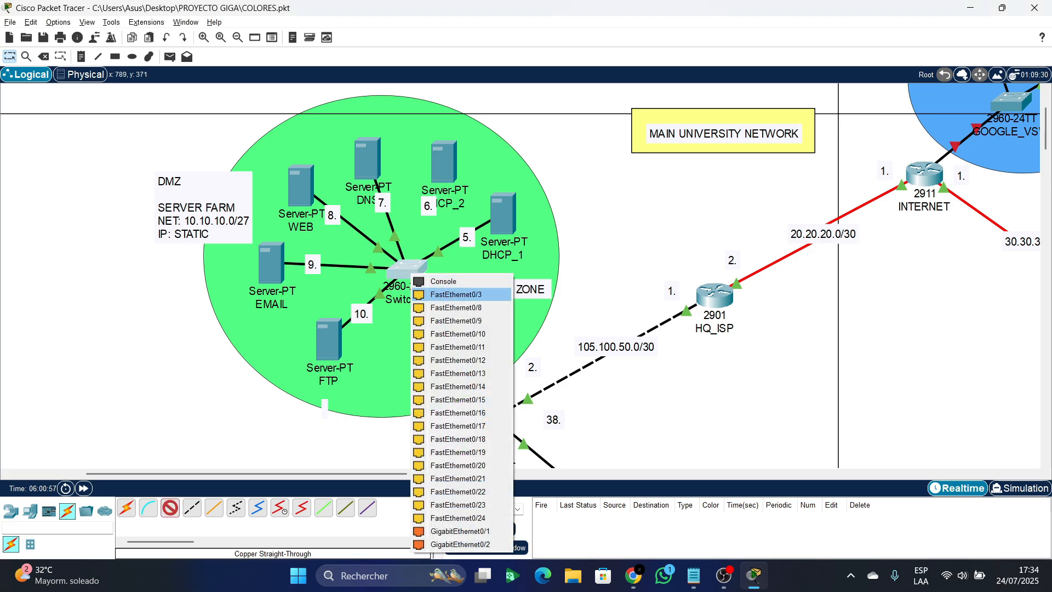
pyautogui.click(458, 295)
pyautogui.click(443, 162)
pyautogui.click(492, 170)
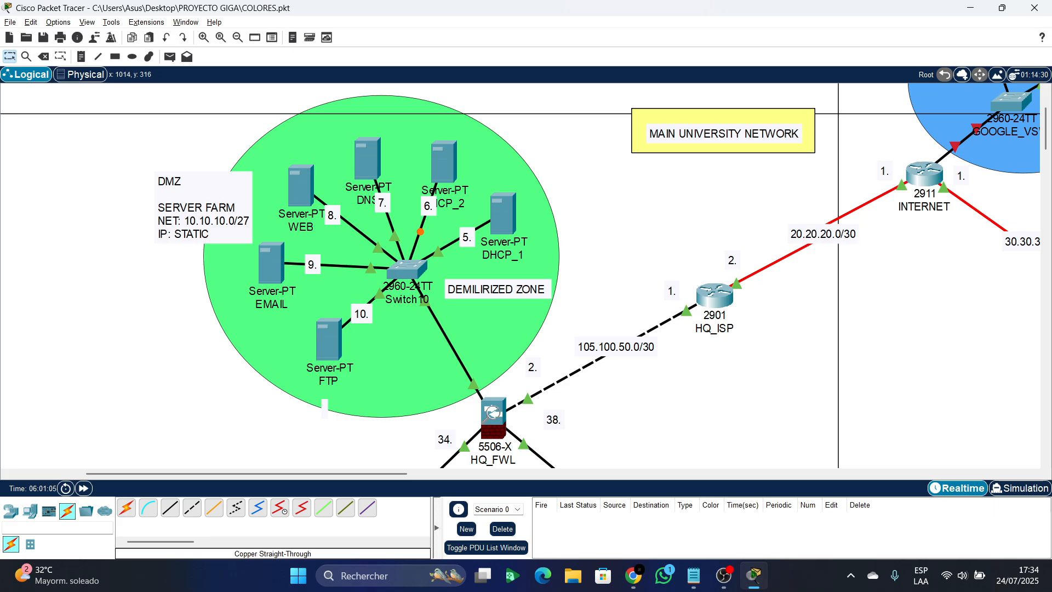
# - Open HQ_MLSW1, enter configuration mode by selecting interface GigabitEthernet1/0/7, and exit to global configuration mode in its command line
pyautogui.scroll(-8, 526, 274)
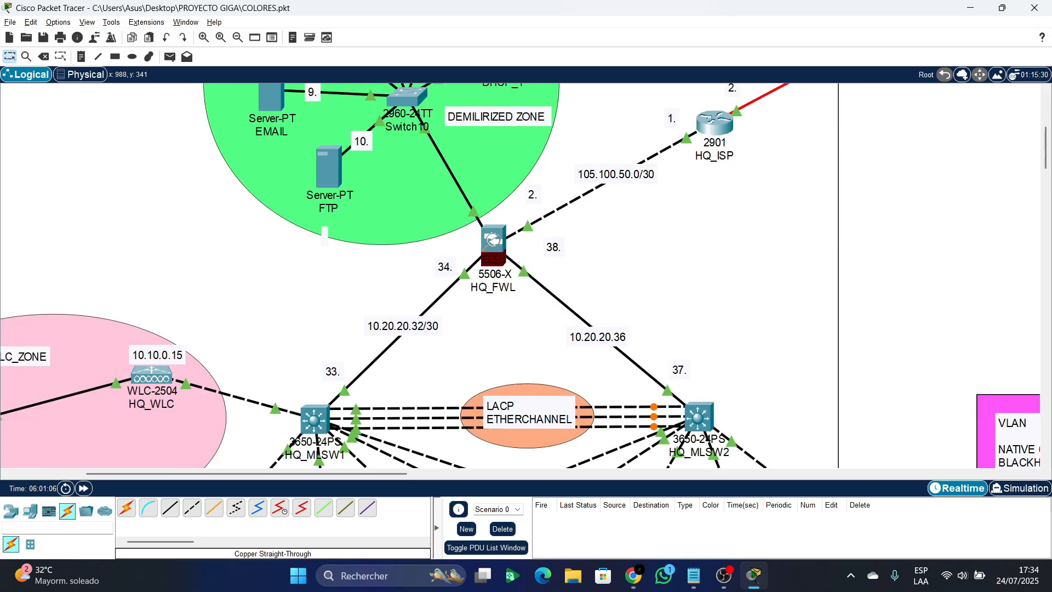
pyautogui.scroll(5, 526, 274)
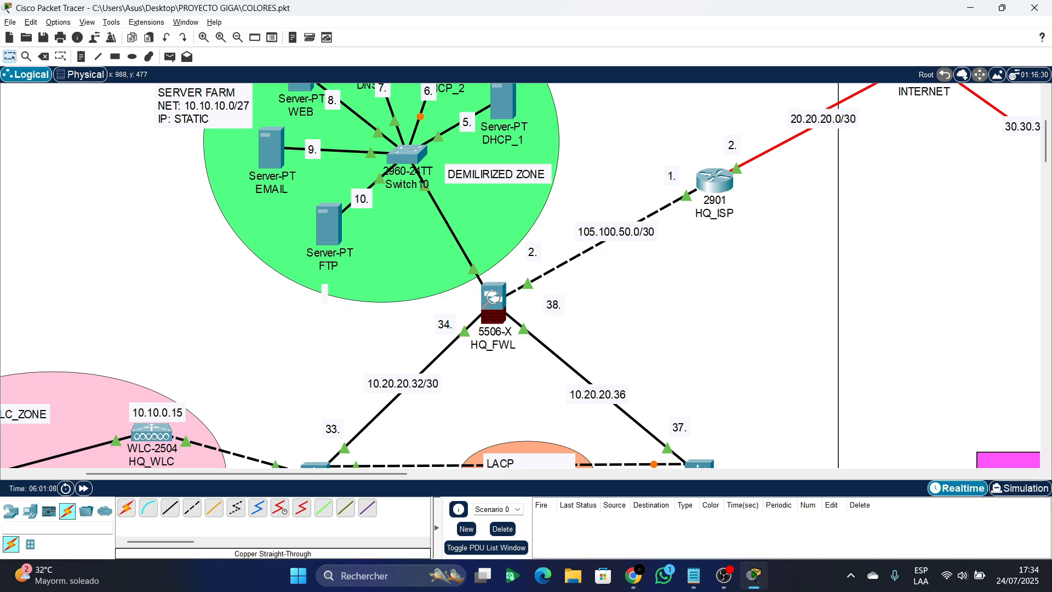
pyautogui.scroll(-5, 526, 274)
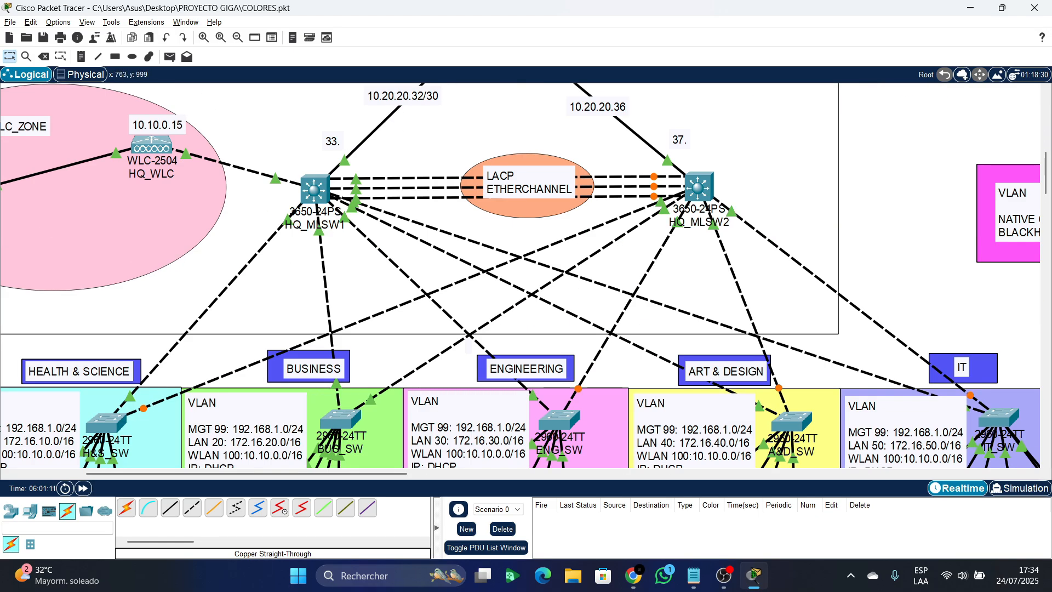
pyautogui.hscroll(2, 246, 474)
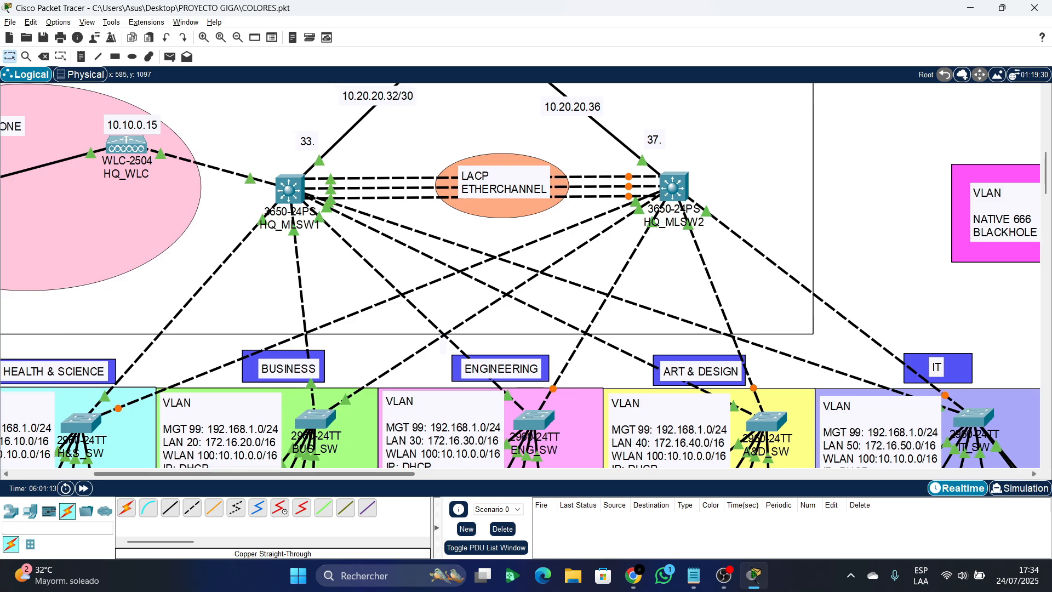
pyautogui.scroll(2, 521, 274)
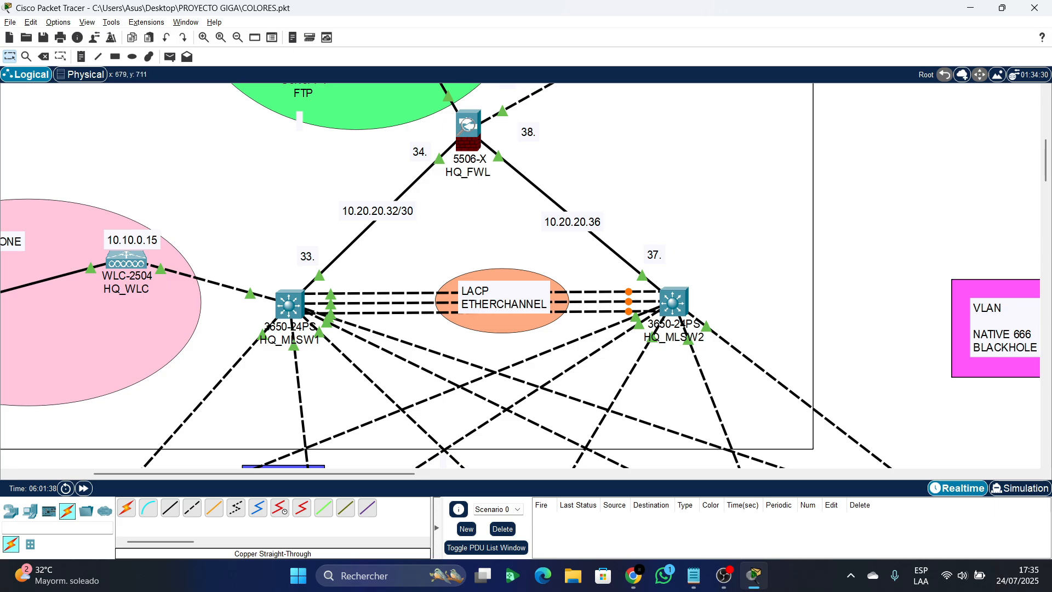
pyautogui.click(289, 305)
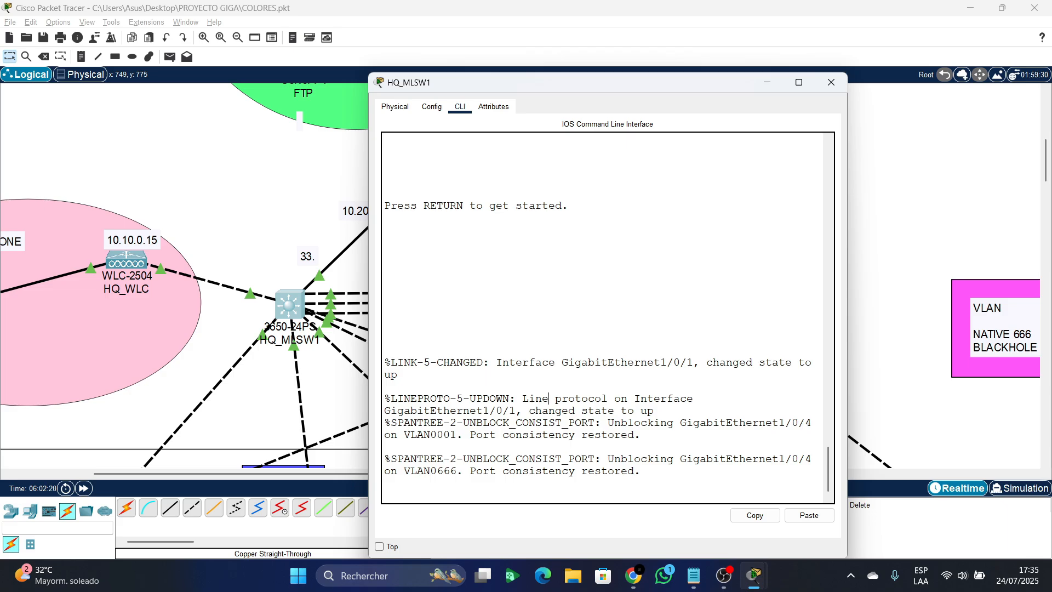
pyautogui.press('Return')
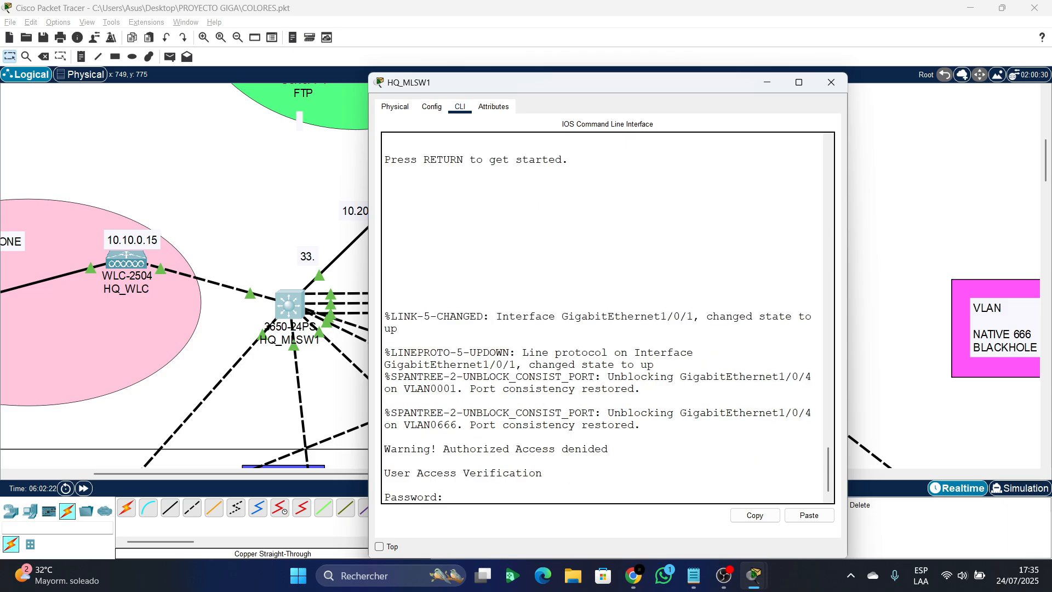
pyautogui.click(432, 107)
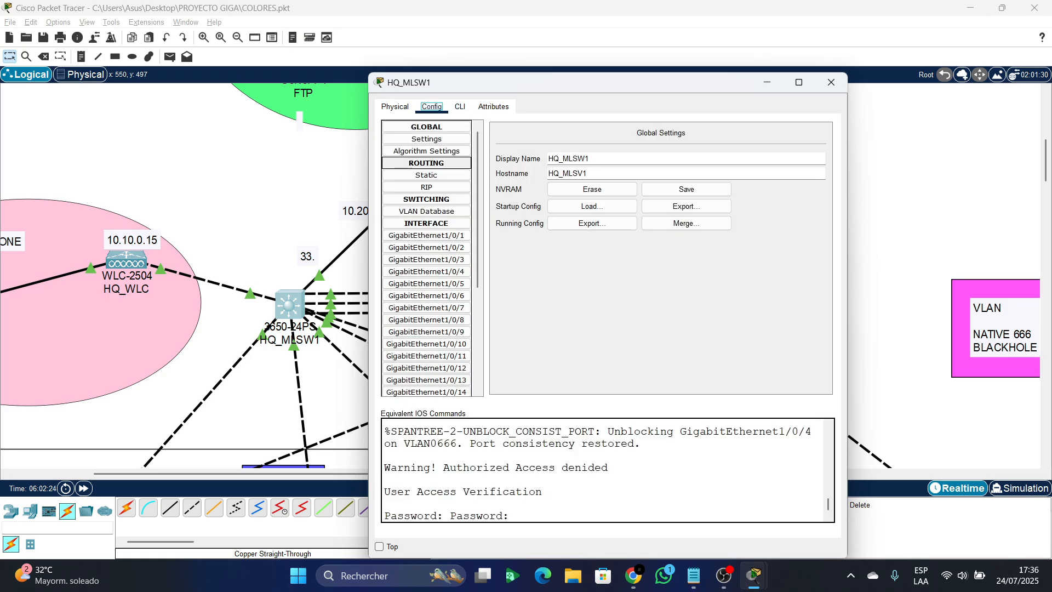
pyautogui.click(427, 308)
pyautogui.click(460, 107)
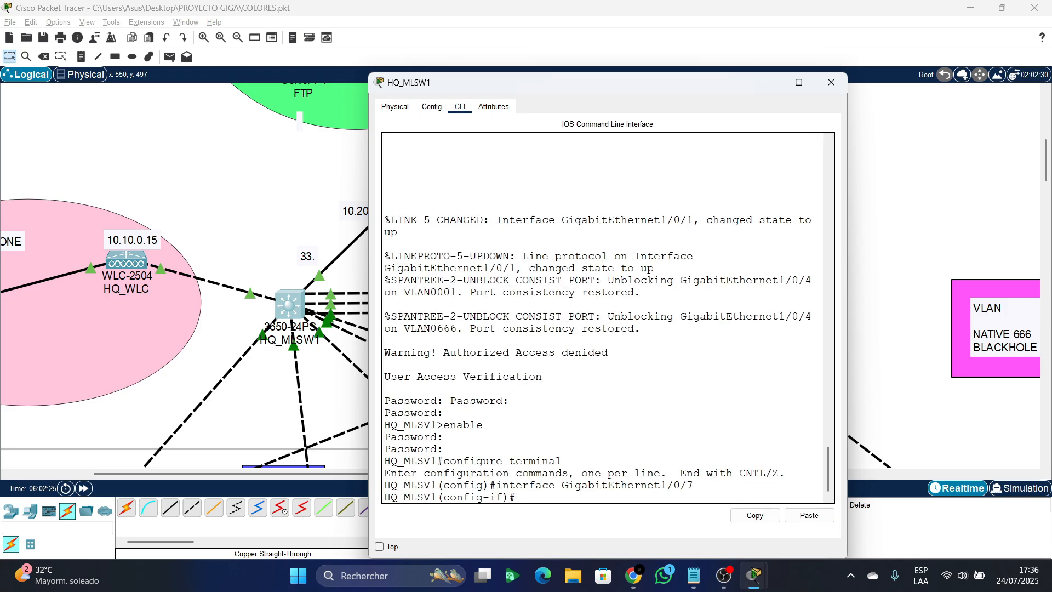
pyautogui.write('EX')
pyautogui.press('Return')
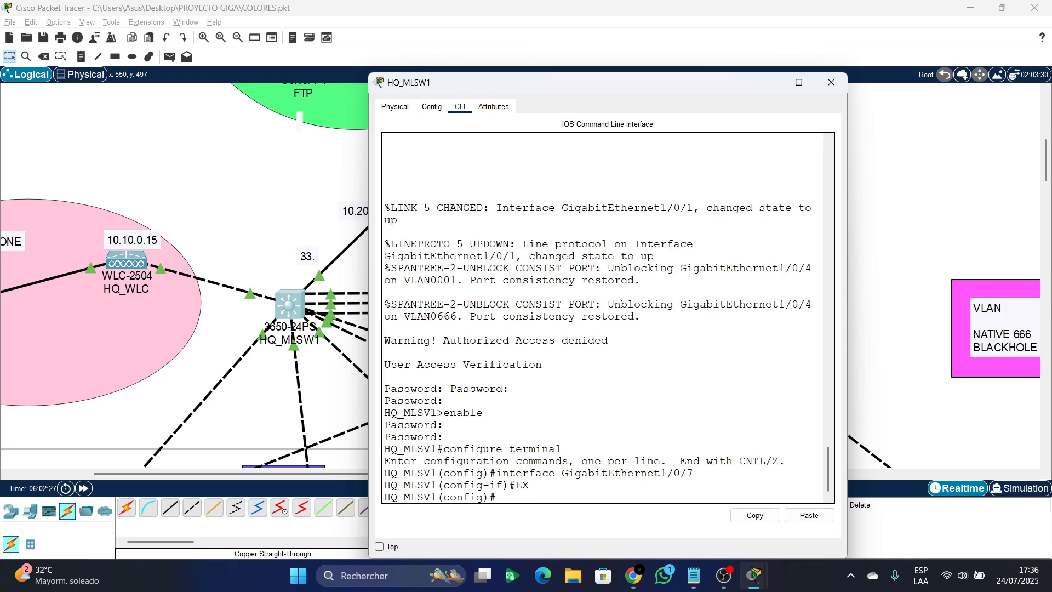
# - Configure HQ_MLSW1's VLAN 10 interface with IP address 172.16.10.2 and subnet mask 255.255.0.0
pyautogui.write('INT VLAN 10')
pyautogui.press('Return')
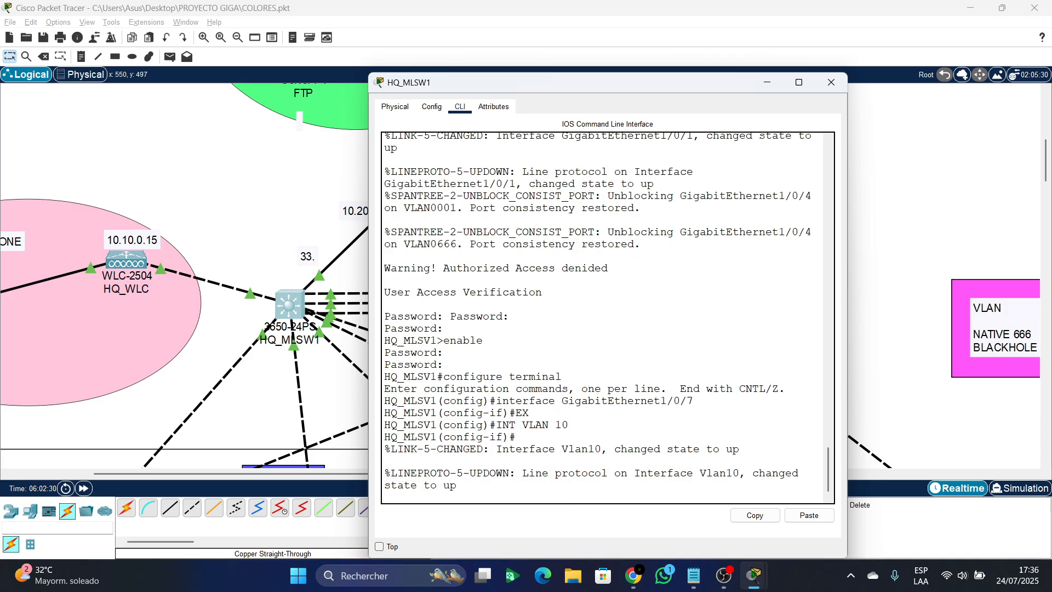
pyautogui.press('Return')
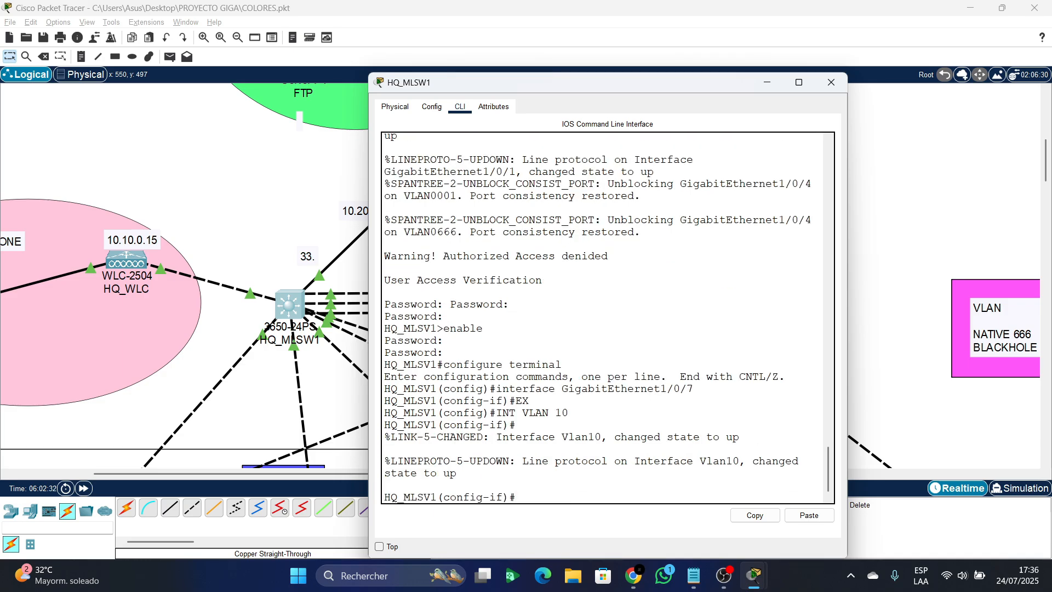
pyautogui.write('ip add 172.16.10.2')
pyautogui.press('Return')
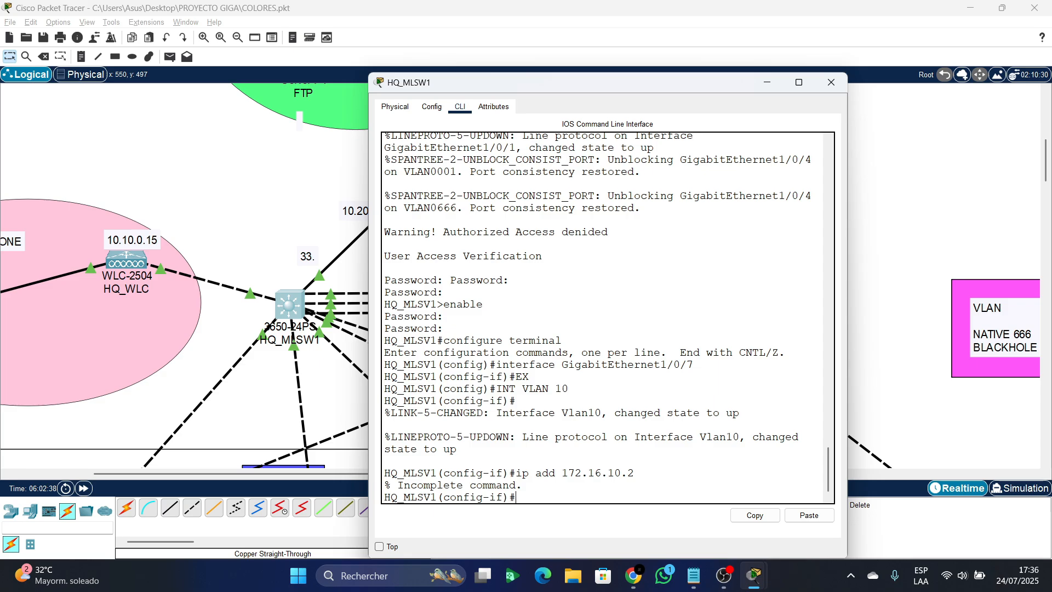
pyautogui.press('Up')
pyautogui.write('255.255')
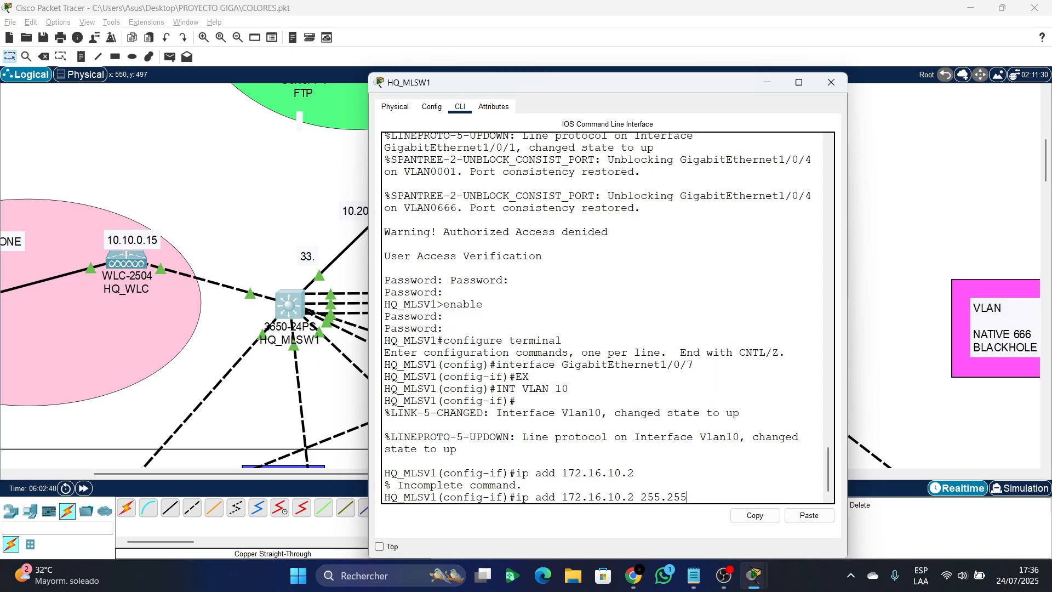
pyautogui.write('.0.0')
pyautogui.press('Return')
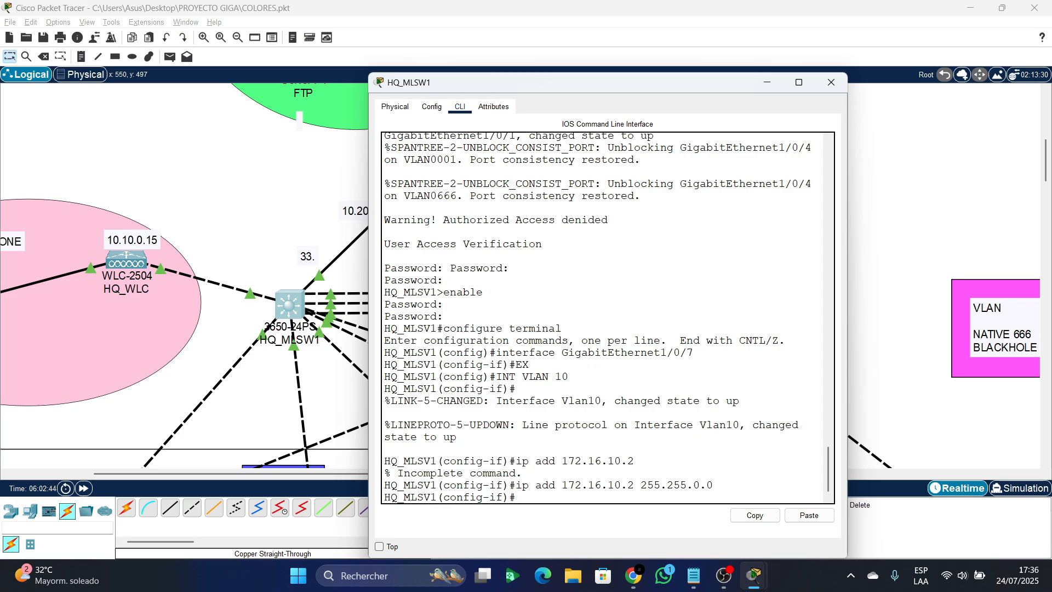
# - Set 10.10.10.5 as an IP helper address on HQ_MLSW1's VLAN 10 interface
pyautogui.write('ip he')
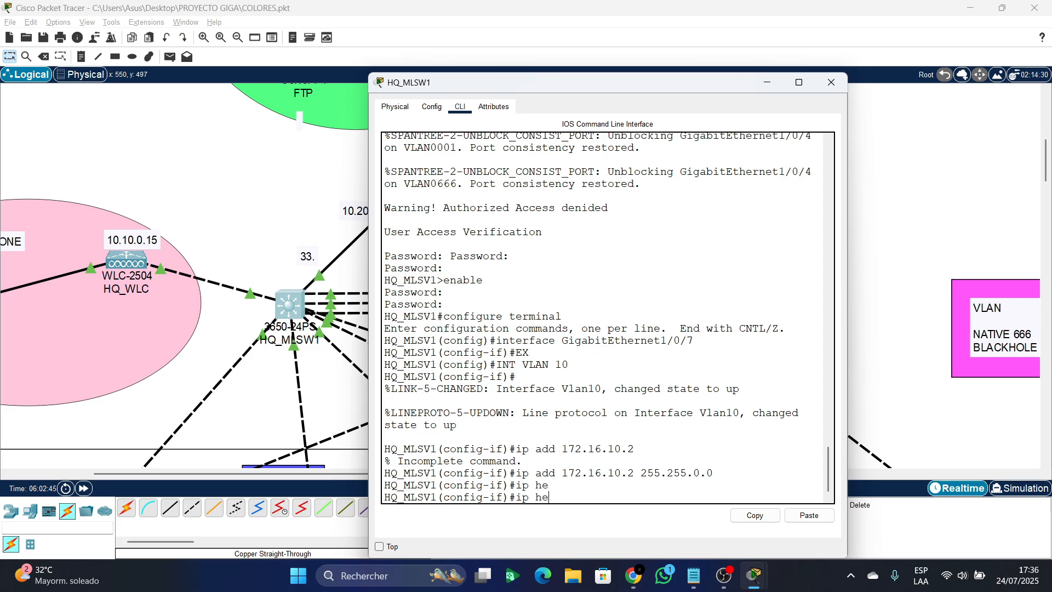
pyautogui.press('Tab')
pyautogui.write('l')
pyautogui.press('Tab')
pyautogui.write('p')
pyautogui.press('Tab')
pyautogui.write('e')
pyautogui.press('Tab')
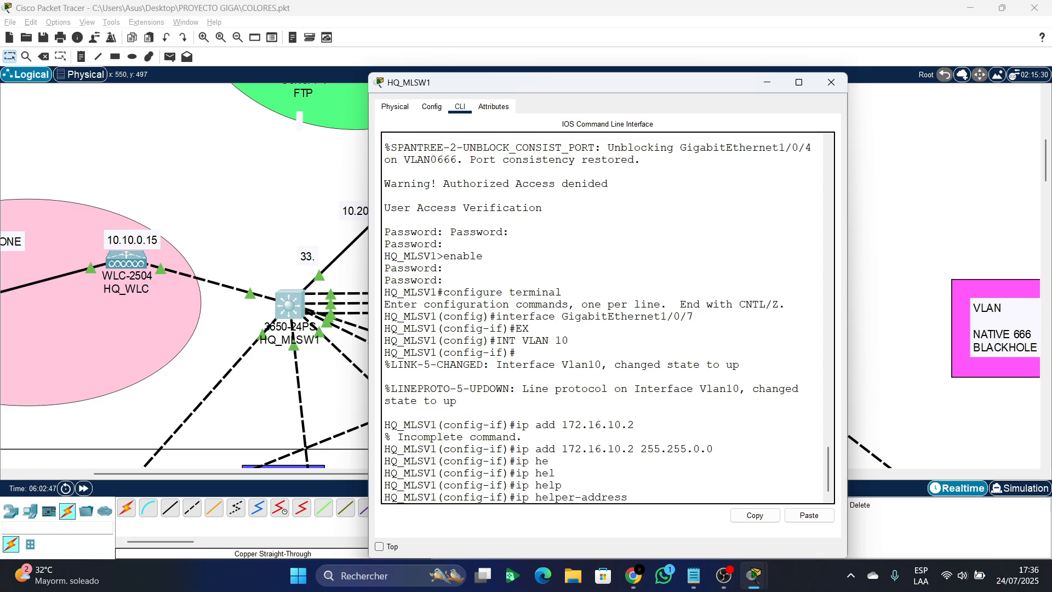
pyautogui.write('10.10.10.5')
pyautogui.press('Return')
# - Add 10.10.10.6 as a second IP helper address on HQ_MLSW1's VLAN 10 interface
pyautogui.press('Up')
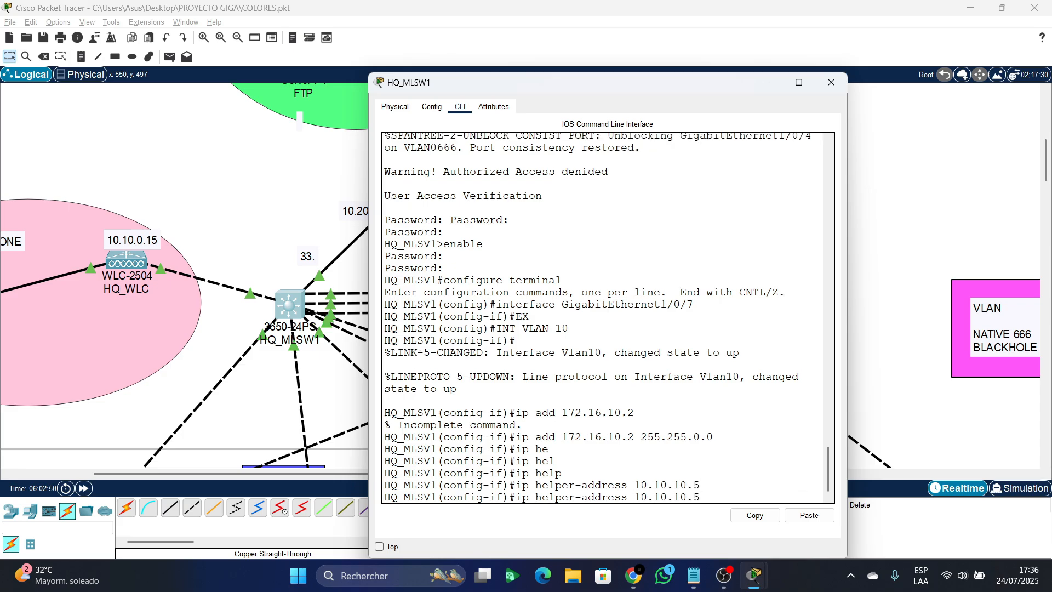
pyautogui.press('BackSpace')
pyautogui.write('6')
pyautogui.press('Return')
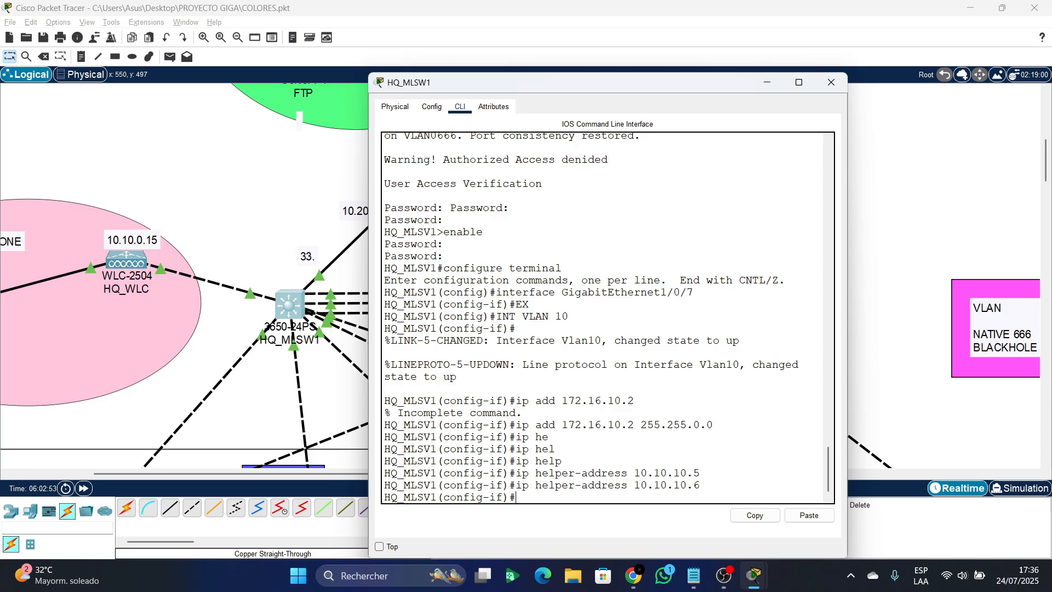
pyautogui.press('Return')
pyautogui.press('Return')
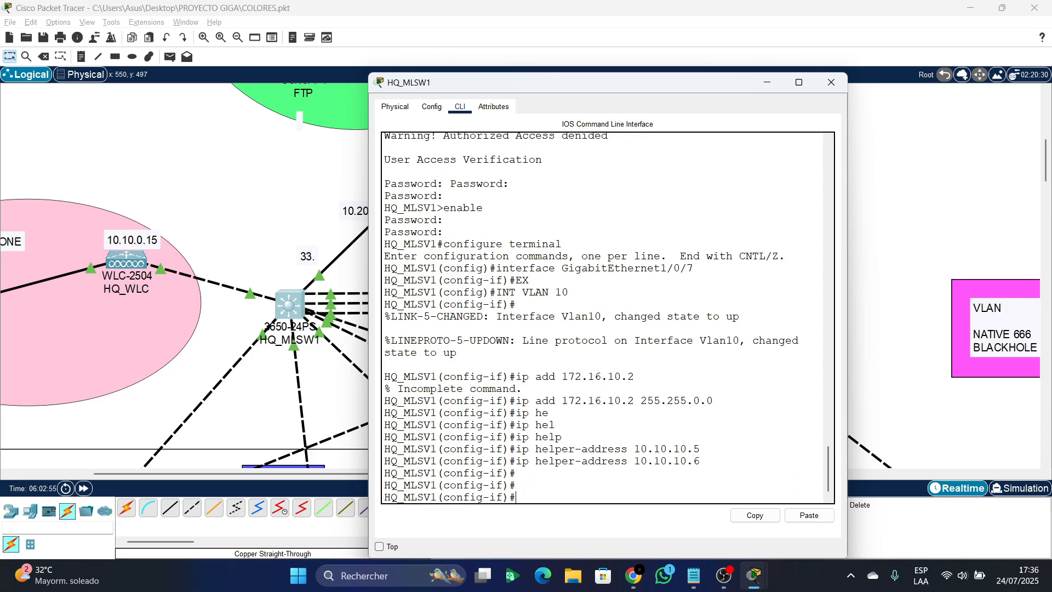
# - Assign virtual IP address 172.16.10.1 to HSRP group 10 on HQ_MLSW1's VLAN 10 interface
pyautogui.write('st')
pyautogui.press('Tab')
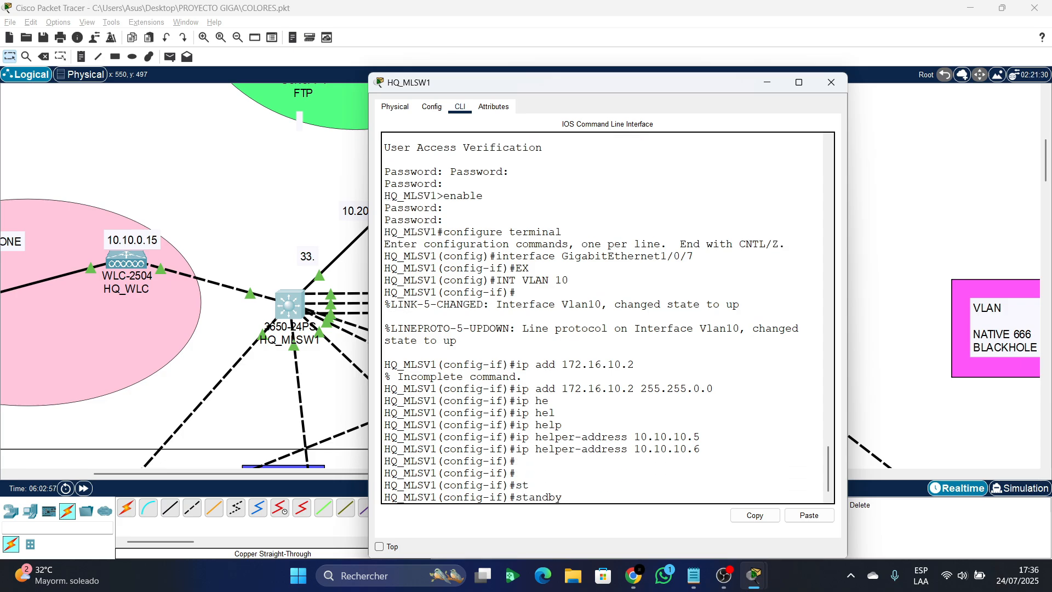
pyautogui.write('10 ip 172.16.10.1')
pyautogui.press('Return')
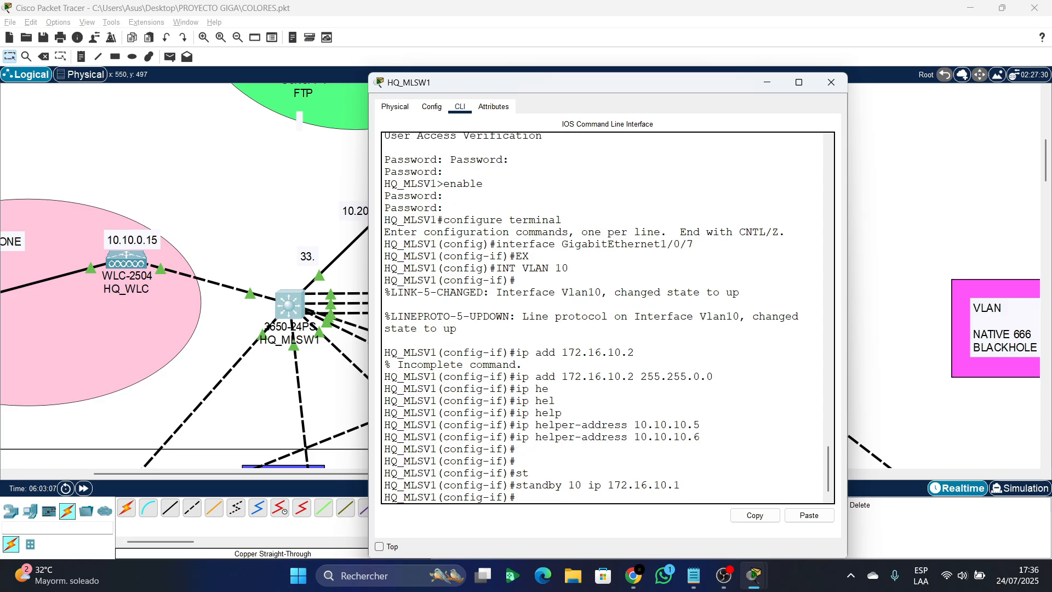
# - Set the priority of HSRP standby group 10 to 110 on HQ_MLSW1's VLAN 10 interface
pyautogui.write('st')
pyautogui.press('Tab')
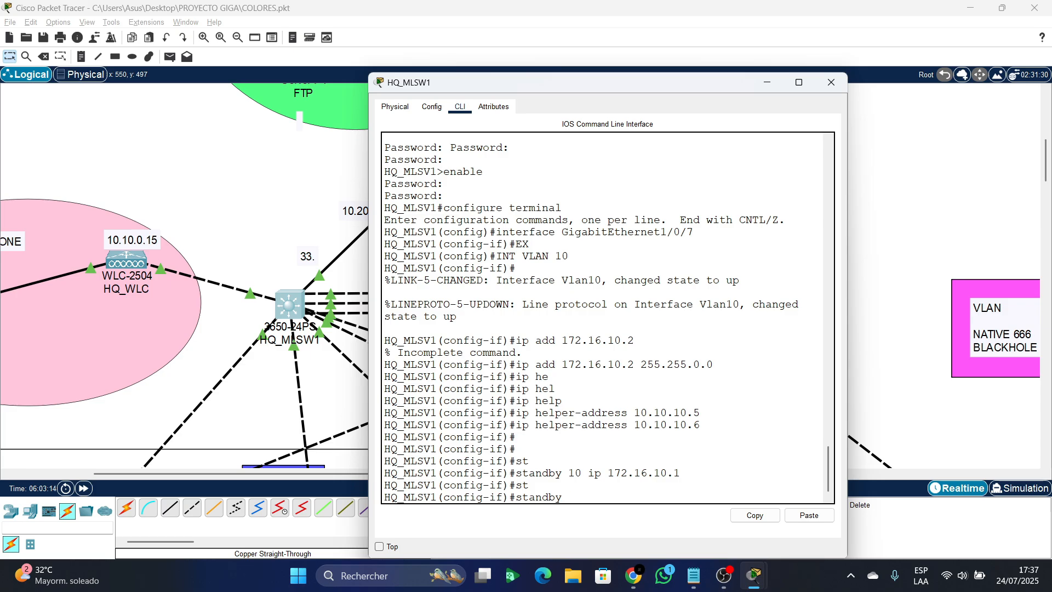
pyautogui.write('10 p')
pyautogui.press('Tab')
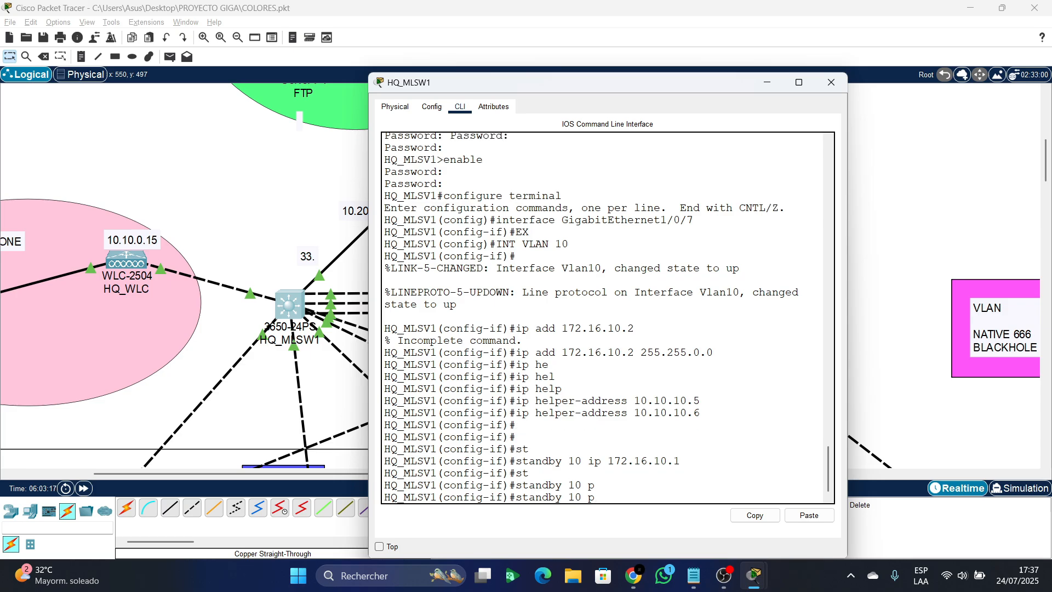
pyautogui.write('ri')
pyautogui.press('Tab')
pyautogui.write('1')
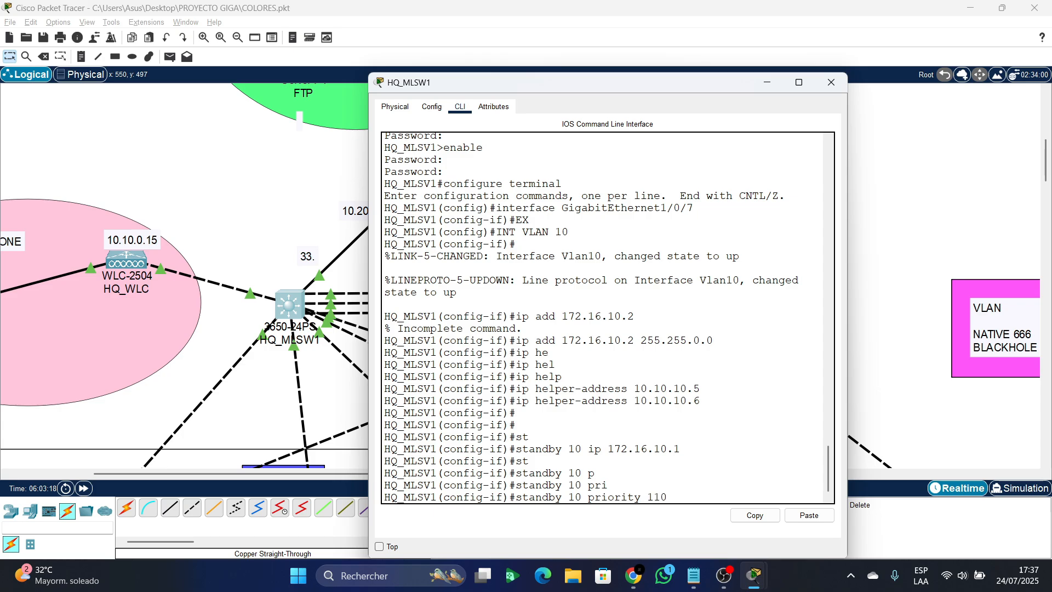
pyautogui.write('10')
pyautogui.press('Return')
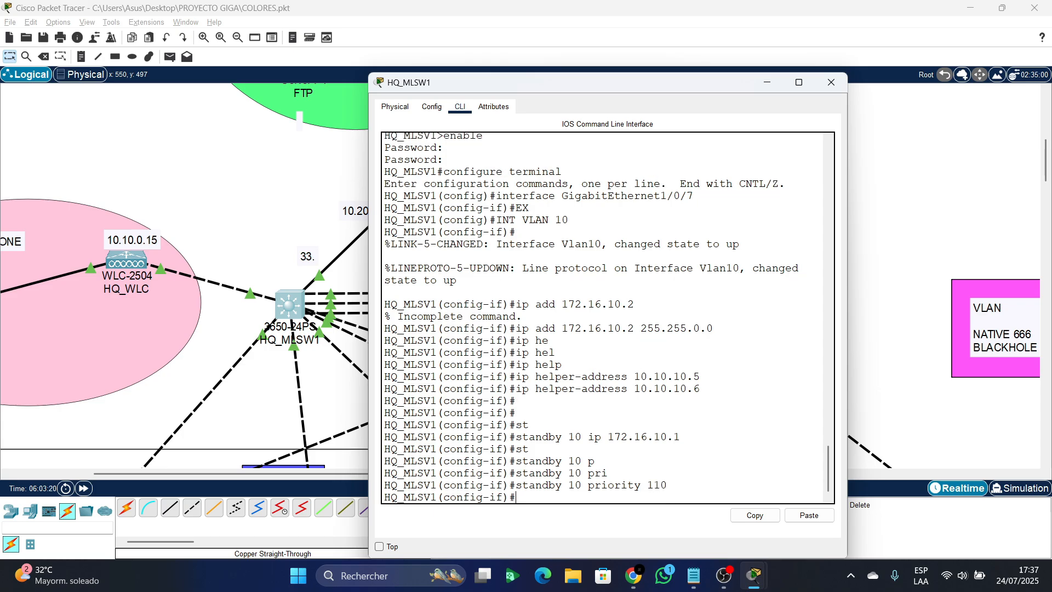
# - Enable preempt for HSRP standby group 10 on HQ_MLSW1's VLAN 10 interface
pyautogui.press('Up')
pyautogui.press('BackSpace')
pyautogui.press('BackSpace')
pyautogui.press('BackSpace')
pyautogui.press('BackSpace')
pyautogui.press('BackSpace')
pyautogui.press('BackSpace')
pyautogui.press('BackSpace')
pyautogui.press('BackSpace')
pyautogui.press('BackSpace')
pyautogui.press('BackSpace')
pyautogui.press('BackSpace')
pyautogui.press('BackSpace')
pyautogui.write('pree')
pyautogui.press('Tab')
pyautogui.press('Return')
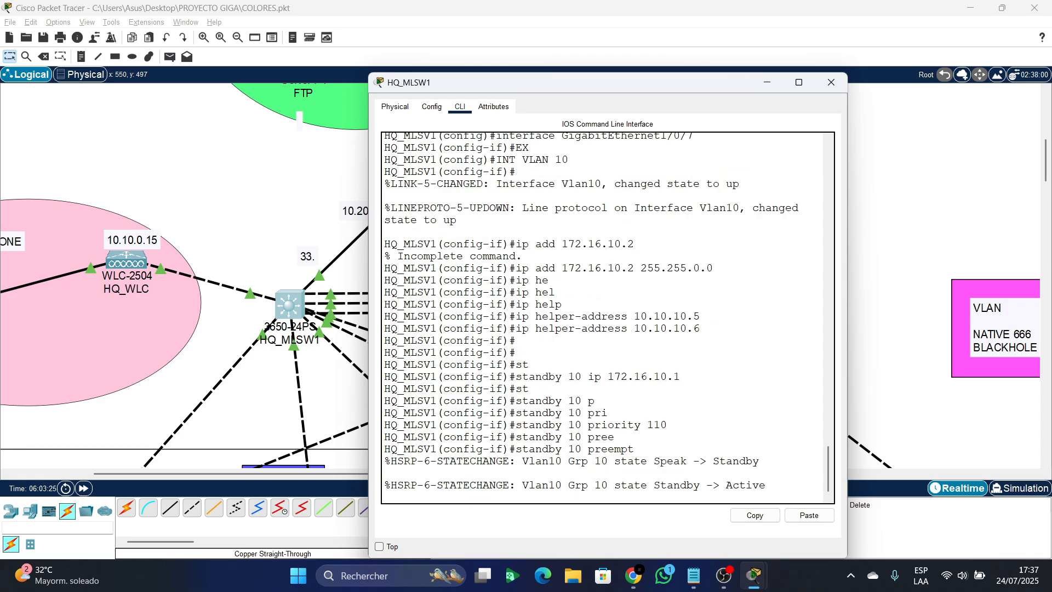
pyautogui.press('Return')
pyautogui.press('Up')
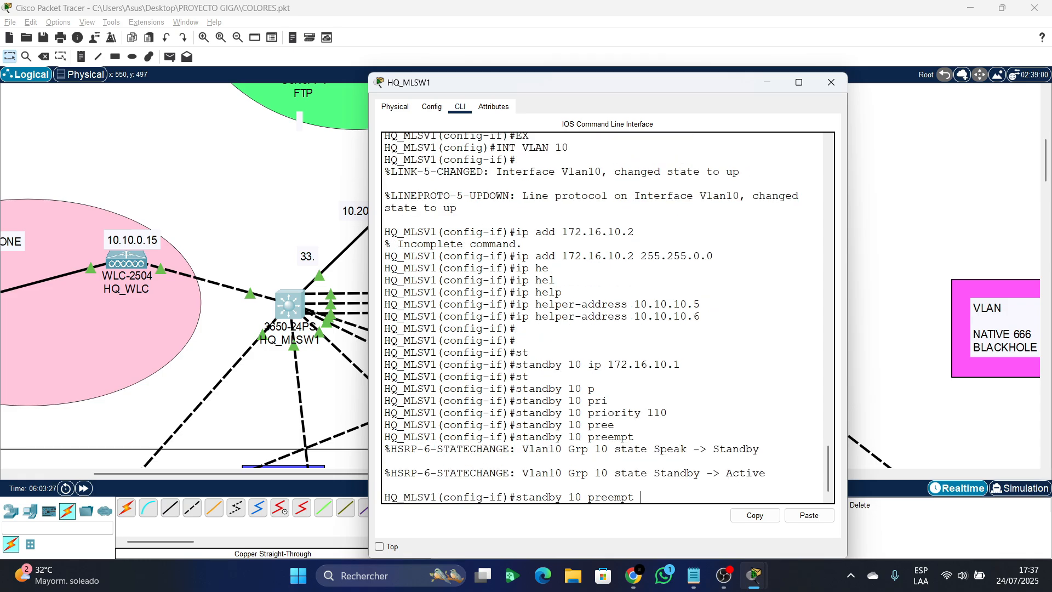
pyautogui.press('Return')
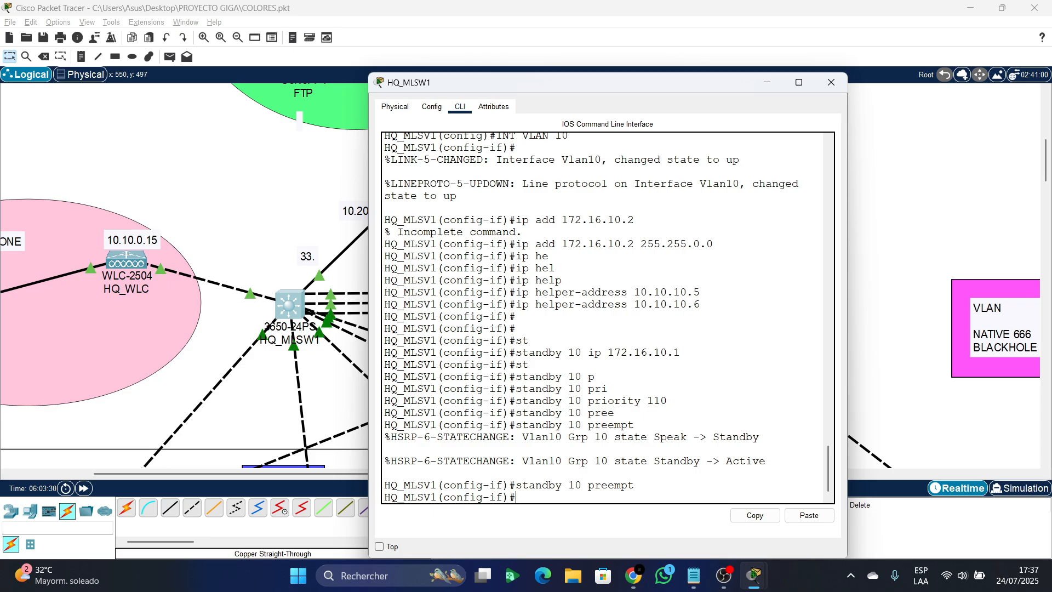
pyautogui.press('Return')
pyautogui.press('Return')
pyautogui.press('Return')
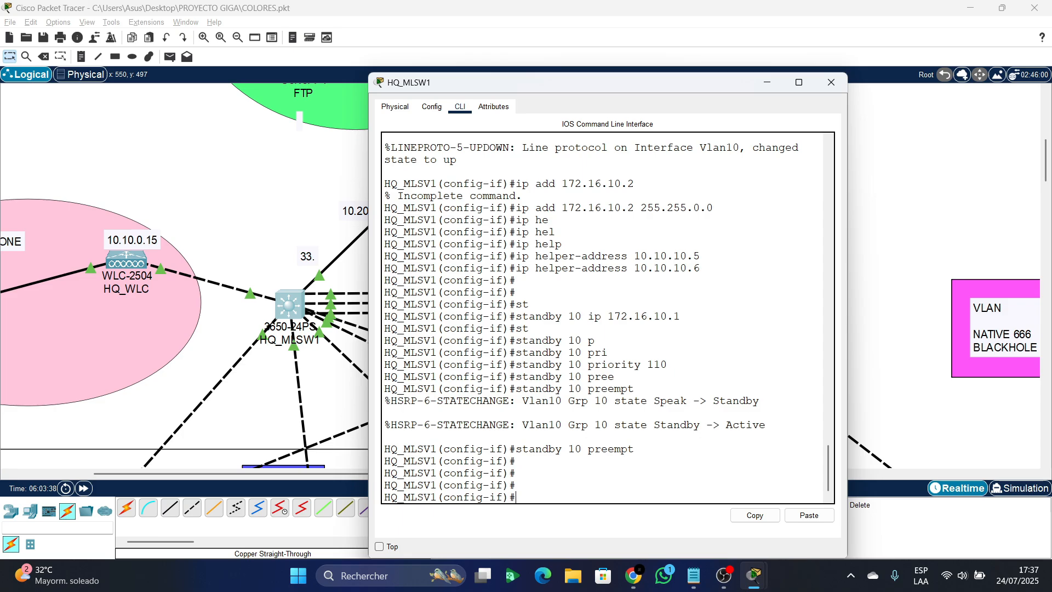
# - Switch to Notepad, place it beside the HQ_MLSW1 window and apply the Corps text style
pyautogui.moveTo(548, 83); pyautogui.dragTo(258, 36)
pyautogui.click(694, 576)
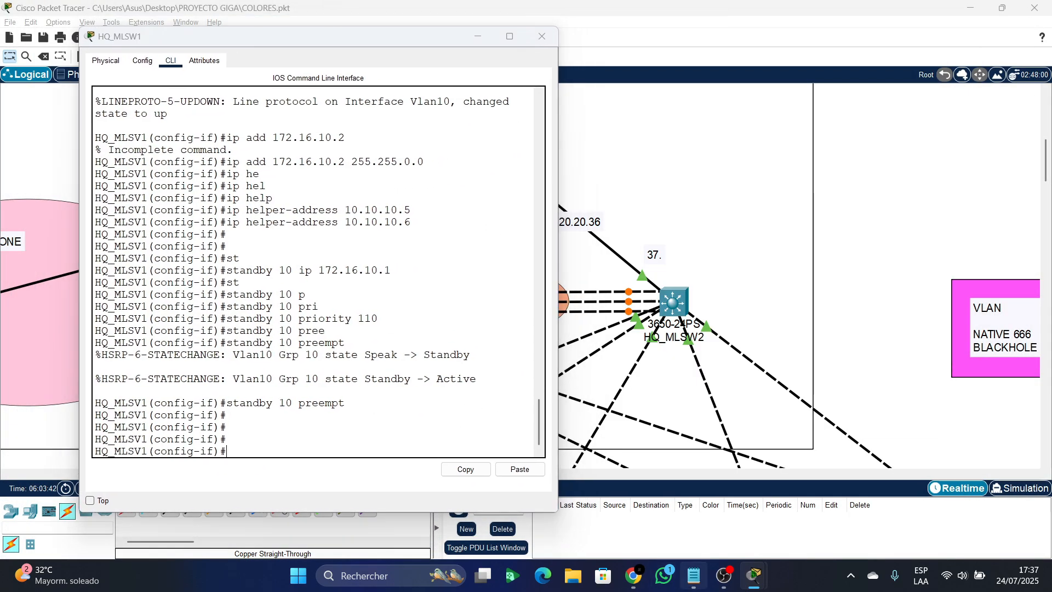
pyautogui.click(479, 136)
pyautogui.press('Down')
pyautogui.press('Down')
pyautogui.press('Down')
pyautogui.press('Down')
pyautogui.press('Down')
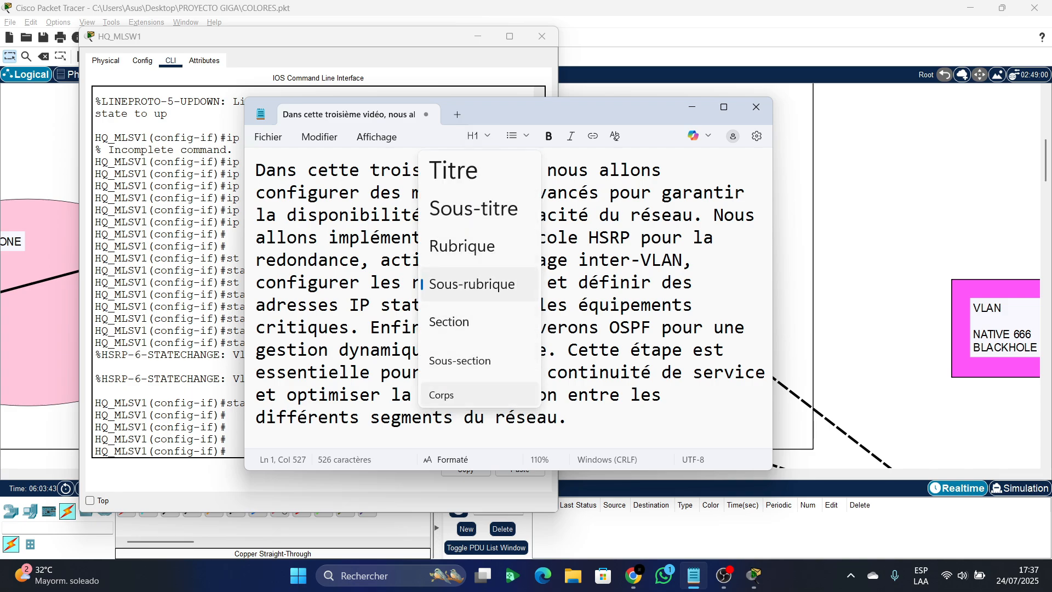
pyautogui.press('Return')
pyautogui.moveTo(537, 111); pyautogui.dragTo(812, 65)
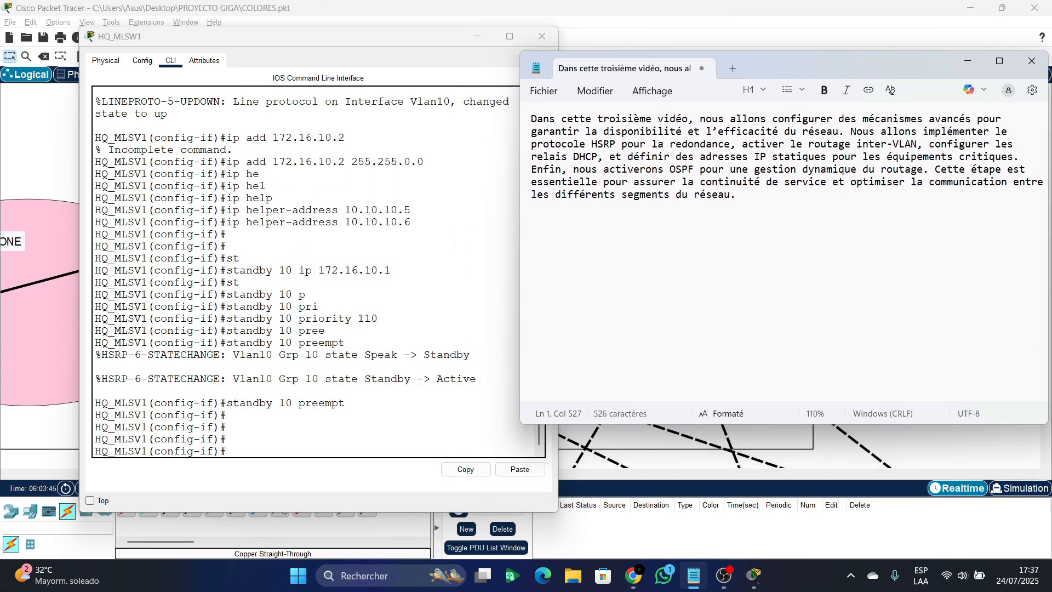
pyautogui.moveTo(329, 36); pyautogui.dragTo(271, 26)
# - Delete all the existing French introduction text from the note
pyautogui.click(730, 196)
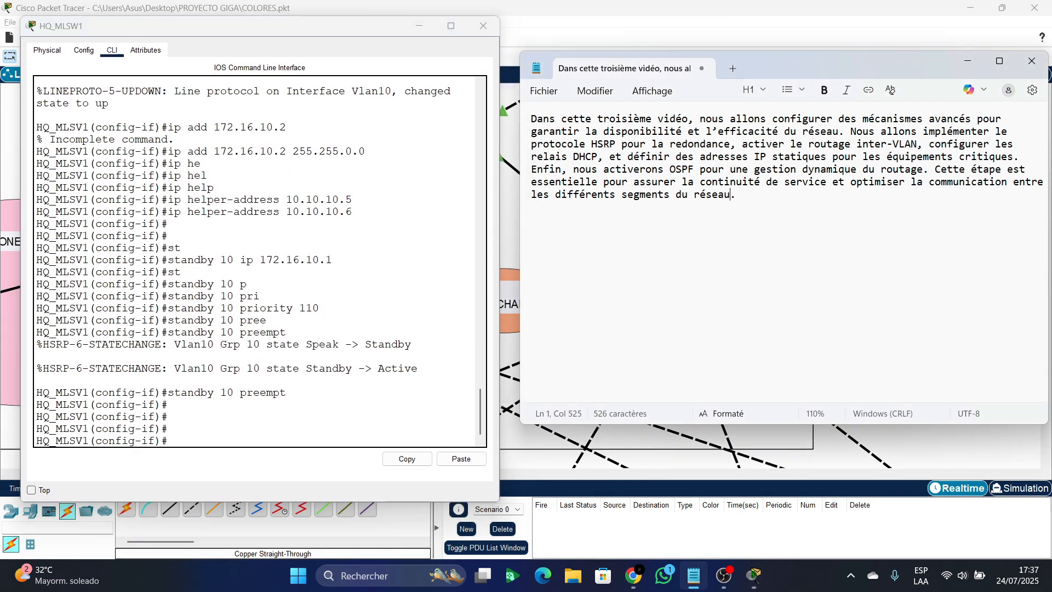
pyautogui.hotkey('ctrl', 'a')
pyautogui.press('BackSpace')
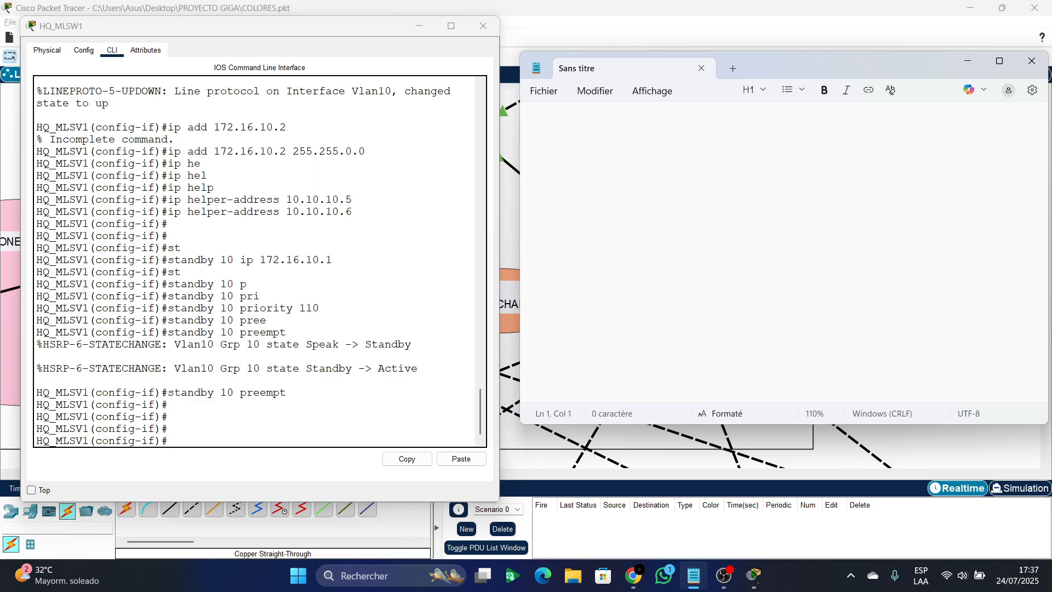
# - Write the note lines "int vlan 10" and "ip add 172.16.10.2 255.255.0.0"
pyautogui.write('int vlan 10')
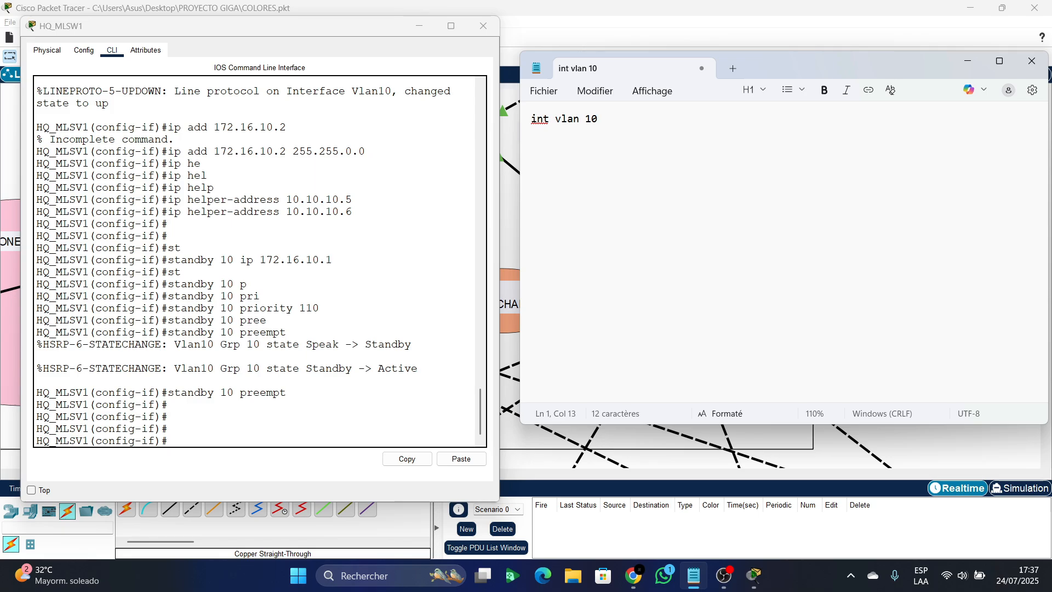
pyautogui.press('Return')
pyautogui.write('ip add ')
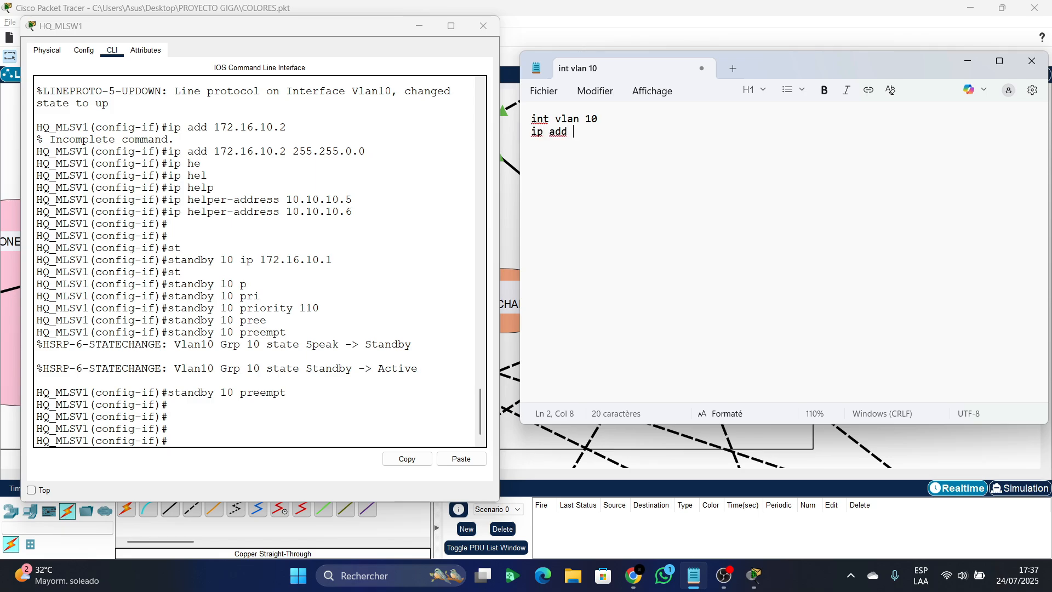
pyautogui.write('172.16.10.2 255.255.0.')
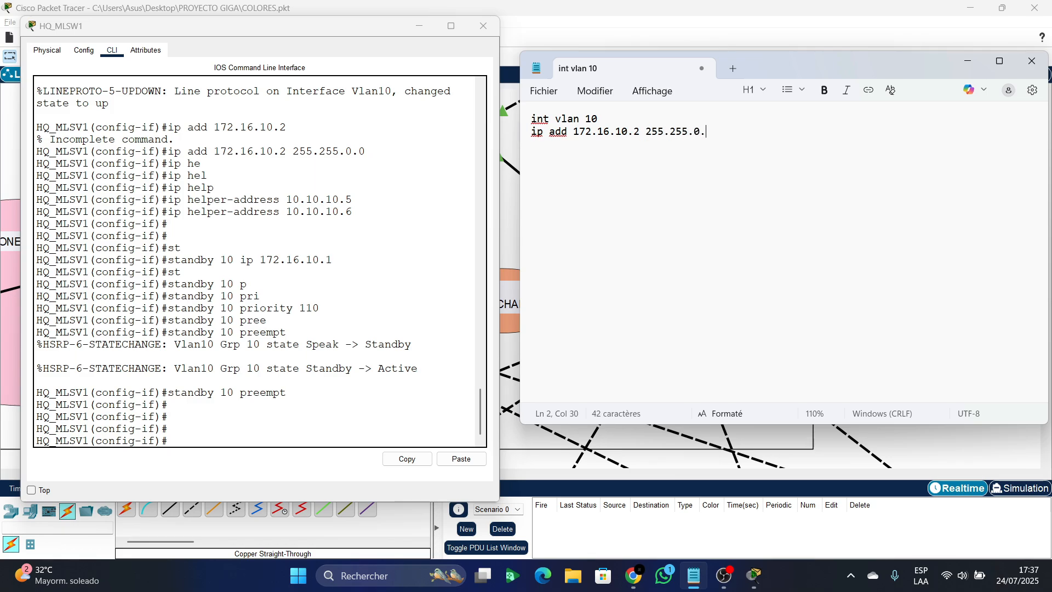
pyautogui.write('0')
# - Copy the command "ip helper-address 10.10.10.5" from HQ_MLSW1's command line into the note as its third line
pyautogui.press('Return')
pyautogui.write('ip')
pyautogui.moveTo(353, 200); pyautogui.dragTo(167, 200)
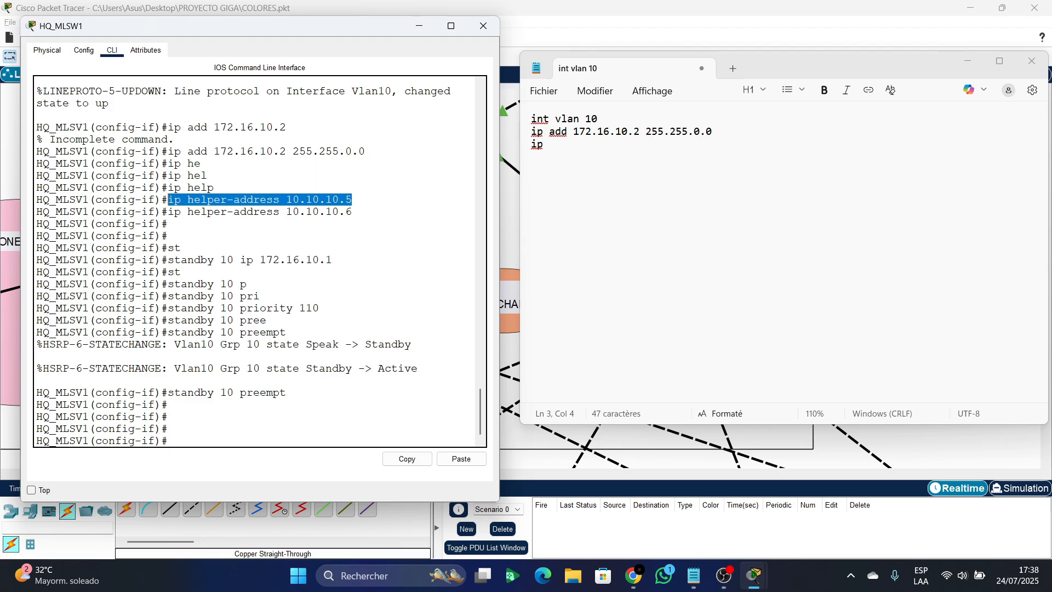
pyautogui.hotkey('ctrl', 'c')
pyautogui.hotkey('alt', 'Tab')
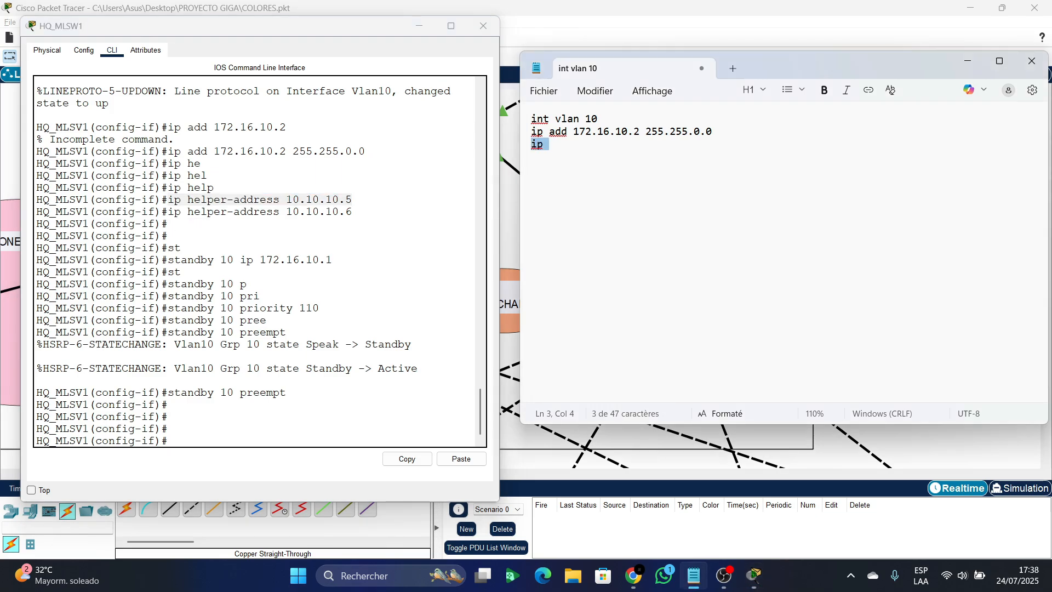
pyautogui.press('BackSpace')
pyautogui.press('BackSpace')
pyautogui.press('BackSpace')
pyautogui.hotkey('ctrl', 'v')
pyautogui.moveTo(701, 145); pyautogui.dragTo(537, 145)
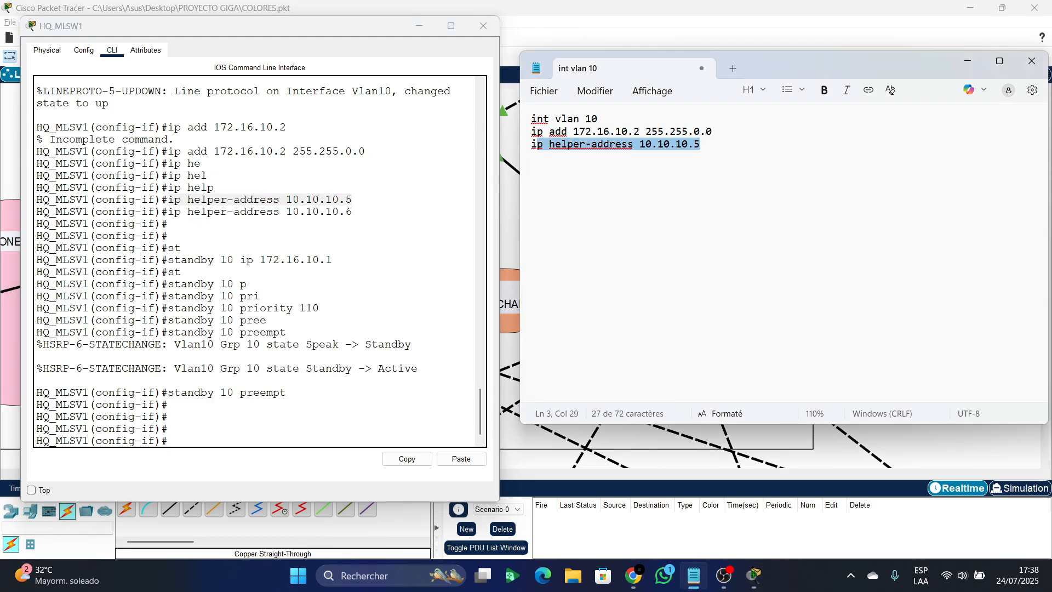
pyautogui.click(537, 144)
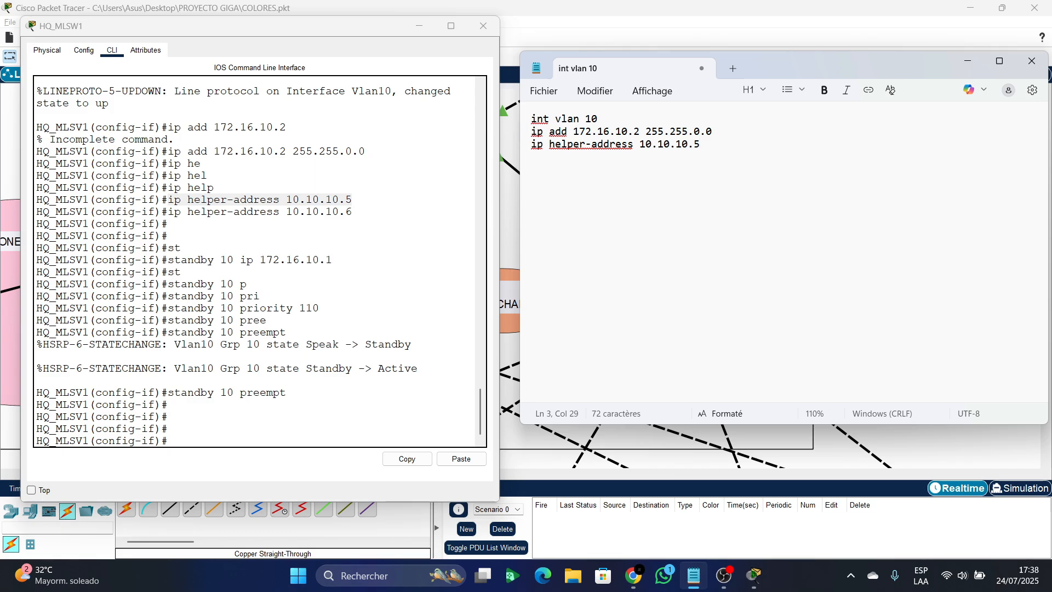
# - Add "ip helper-address 10.10.10.6" as the note's fourth line, adapting the copied helper command
pyautogui.press('Return')
pyautogui.hotkey('ctrl', 'v')
pyautogui.press('BackSpace')
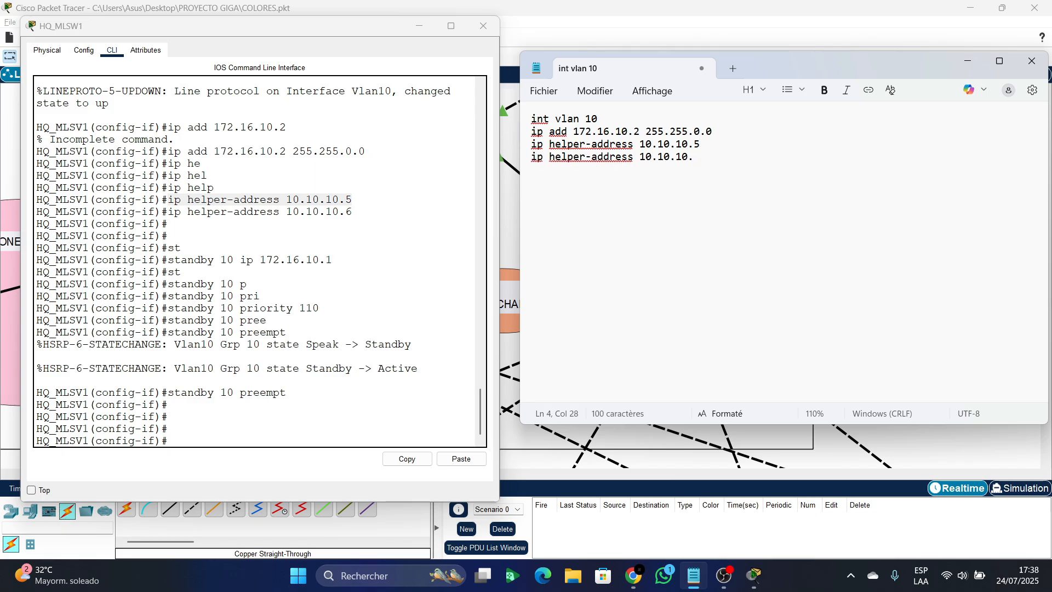
pyautogui.write('6')
pyautogui.press('Return')
# - Copy the command "standby 10 ip 172.16.10.1" from HQ_MLSW1's command line into the note below the helper addresses
pyautogui.moveTo(332, 260); pyautogui.dragTo(167, 260)
pyautogui.click(407, 459)
pyautogui.click(606, 187)
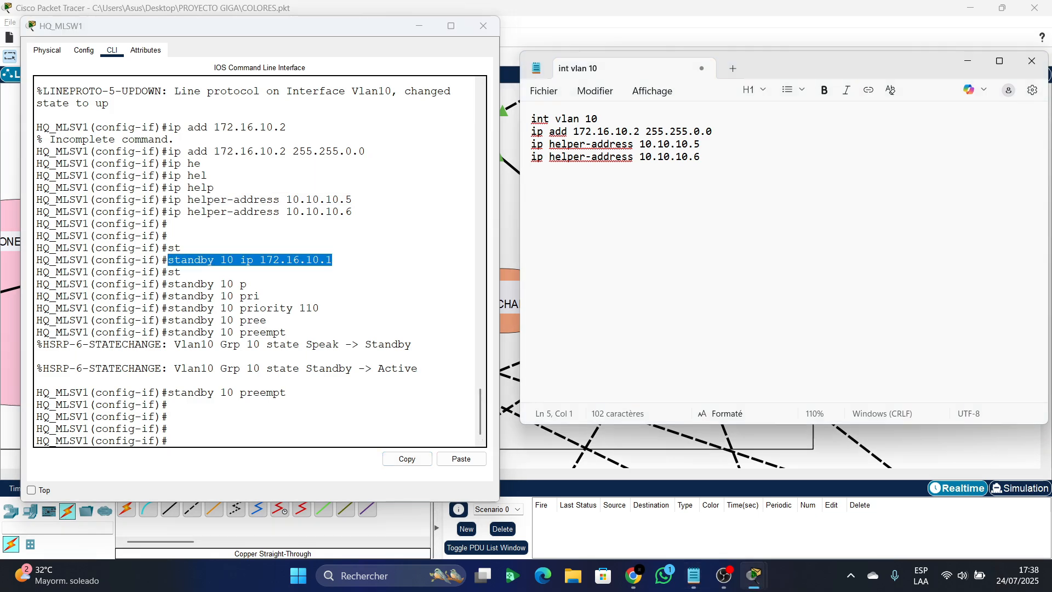
pyautogui.hotkey('ctrl', 'v')
pyautogui.press('Return')
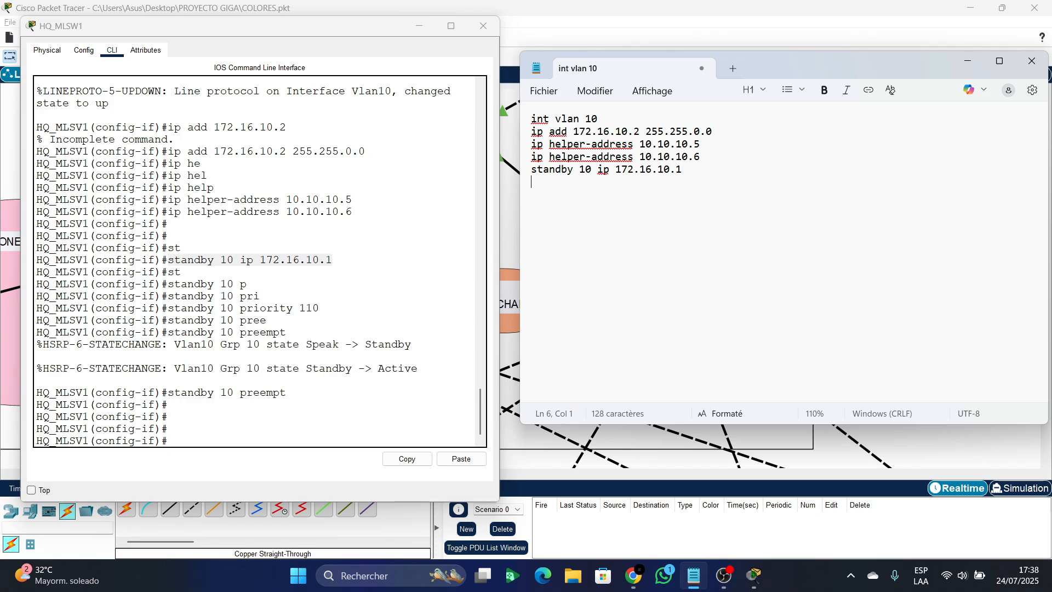
# - Copy the command "standby 10 priority 110" from HQ_MLSW1's command line into the note below the virtual IP line
pyautogui.moveTo(313, 308); pyautogui.dragTo(227, 308)
pyautogui.moveTo(319, 308); pyautogui.dragTo(168, 308)
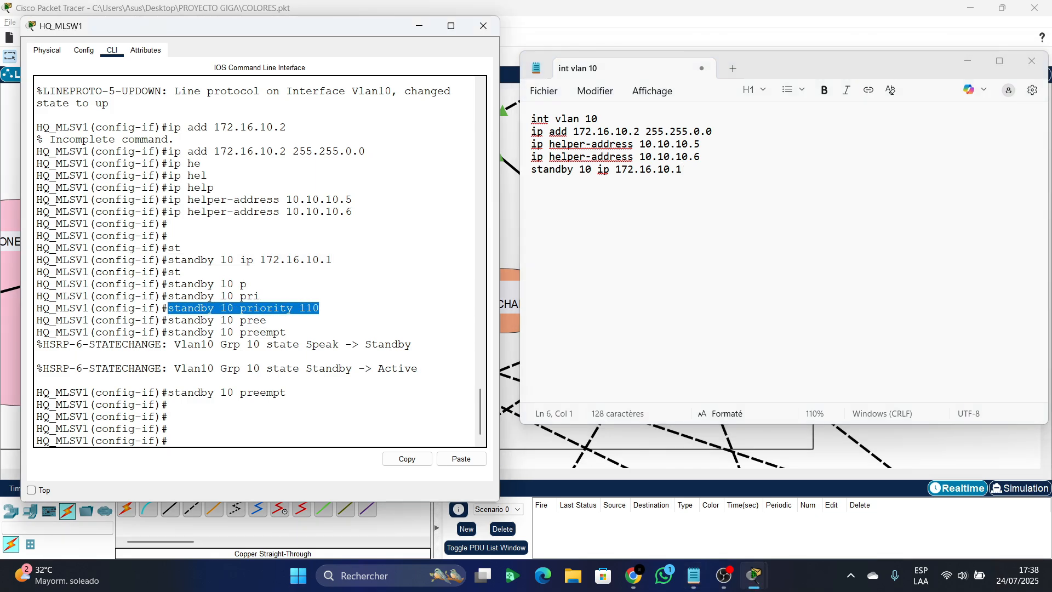
pyautogui.rightClick(180, 311)
pyautogui.click(209, 319)
pyautogui.click(610, 157)
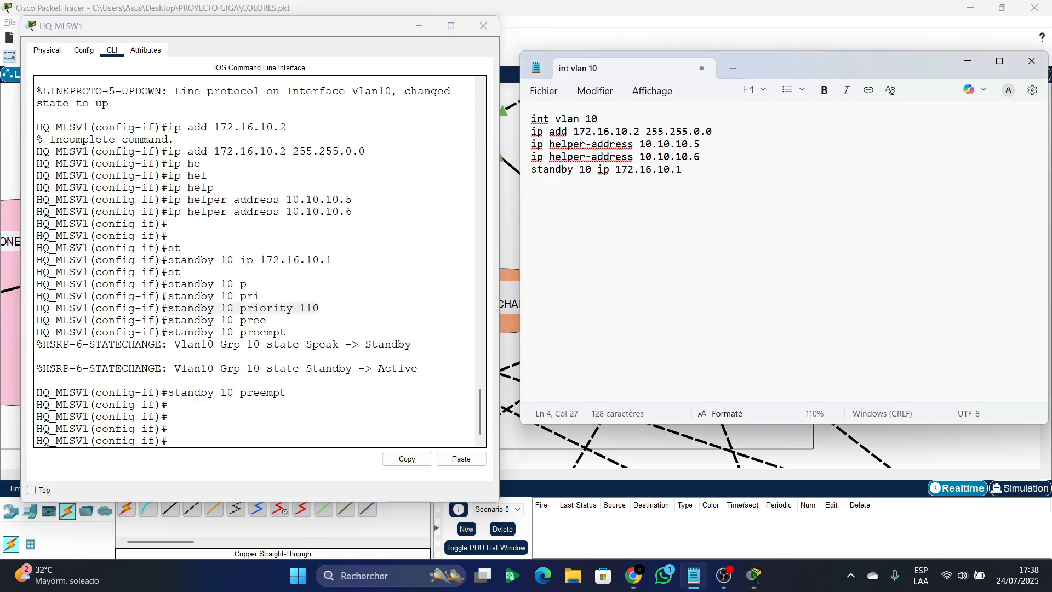
pyautogui.click(543, 182)
pyautogui.hotkey('ctrl', 'v')
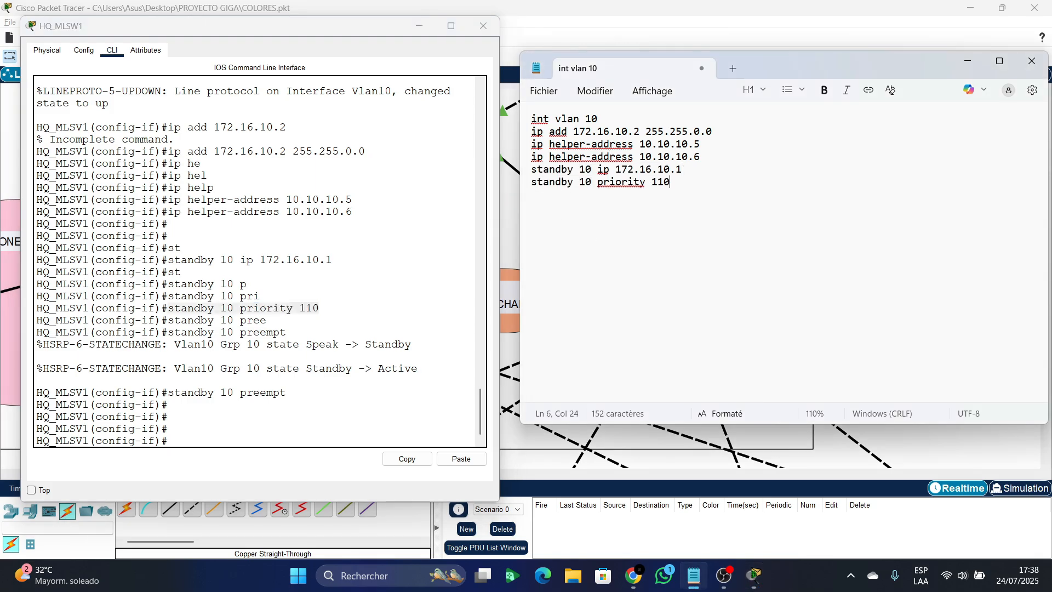
# - Copy the command "standby 10 preempt" from HQ_MLSW1's command line into the note as its last line
pyautogui.moveTo(280, 332); pyautogui.dragTo(215, 332)
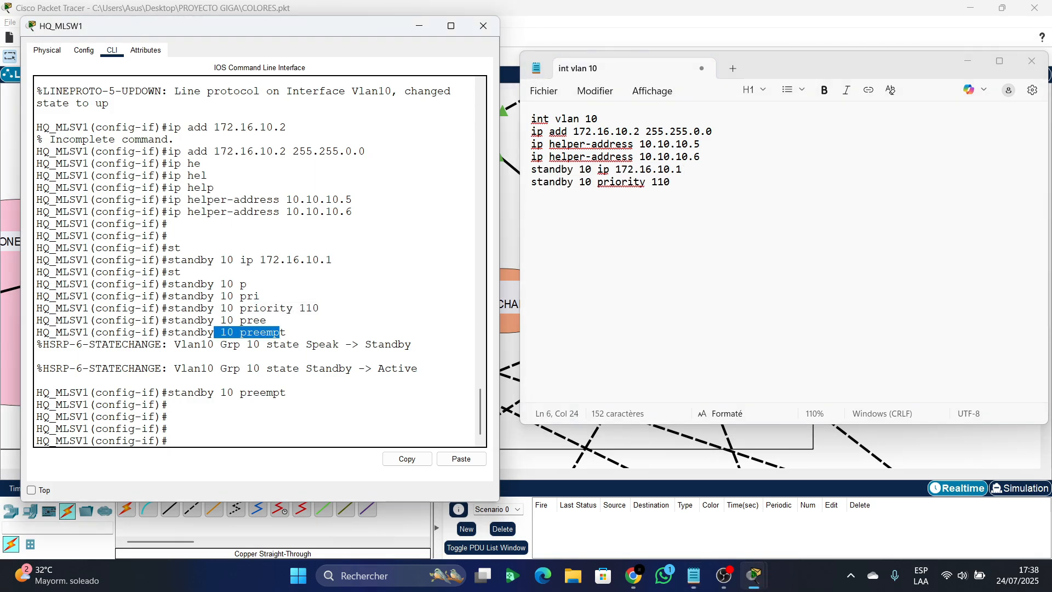
pyautogui.moveTo(286, 332); pyautogui.dragTo(167, 332)
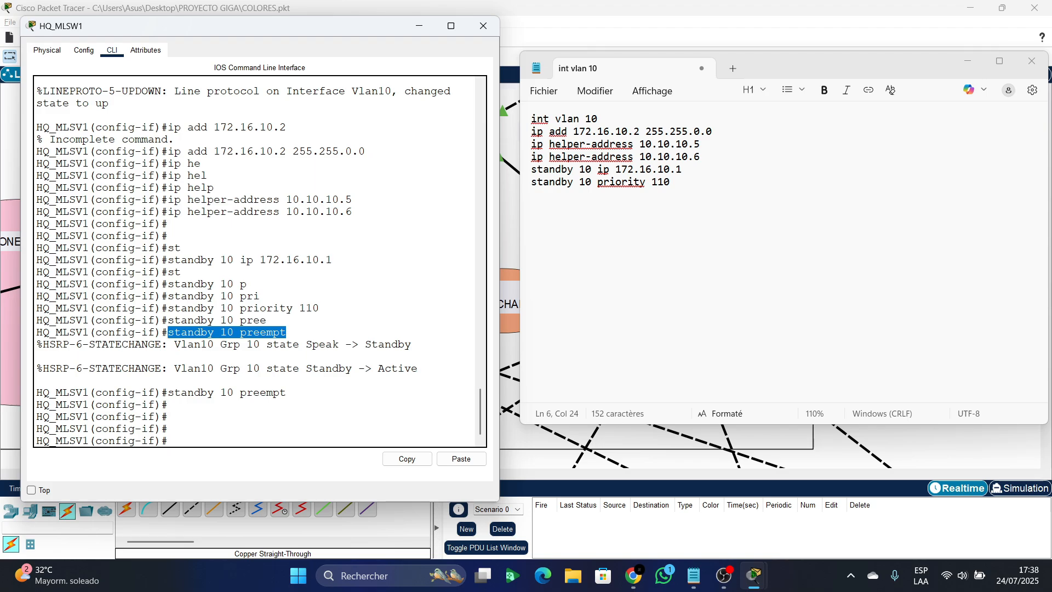
pyautogui.rightClick(195, 332)
pyautogui.click(220, 342)
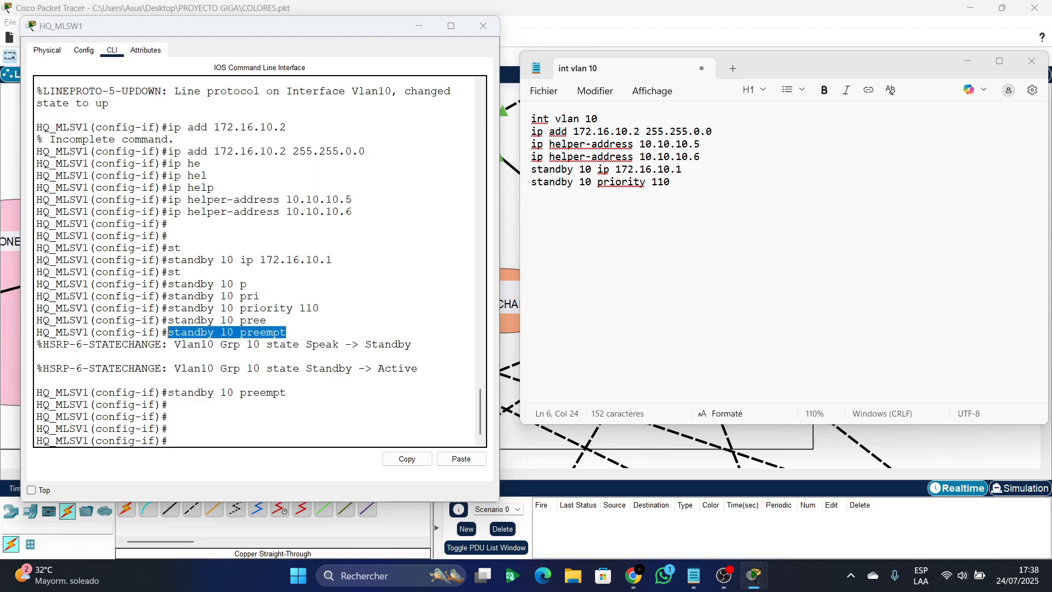
pyautogui.hotkey('alt', 'Tab')
pyautogui.press('Return')
pyautogui.hotkey('ctrl', 'v')
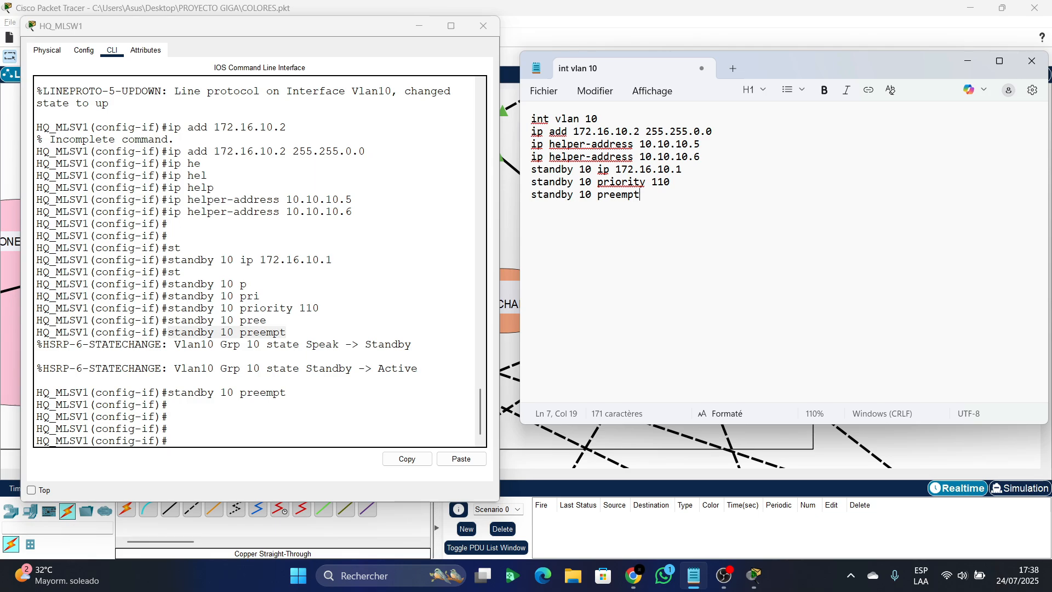
# - Duplicate the whole VLAN 10 command block below itself in the note, separated by a blank line
pyautogui.press('Return')
pyautogui.press('Return')
pyautogui.hotkey('shift', 'Up')
pyautogui.hotkey('shift', 'Up')
pyautogui.hotkey('shift', 'Up')
pyautogui.hotkey('shift', 'Up')
pyautogui.hotkey('shift', 'Up')
pyautogui.hotkey('shift', 'Up')
pyautogui.hotkey('shift', 'Up')
pyautogui.hotkey('shift', 'Up')
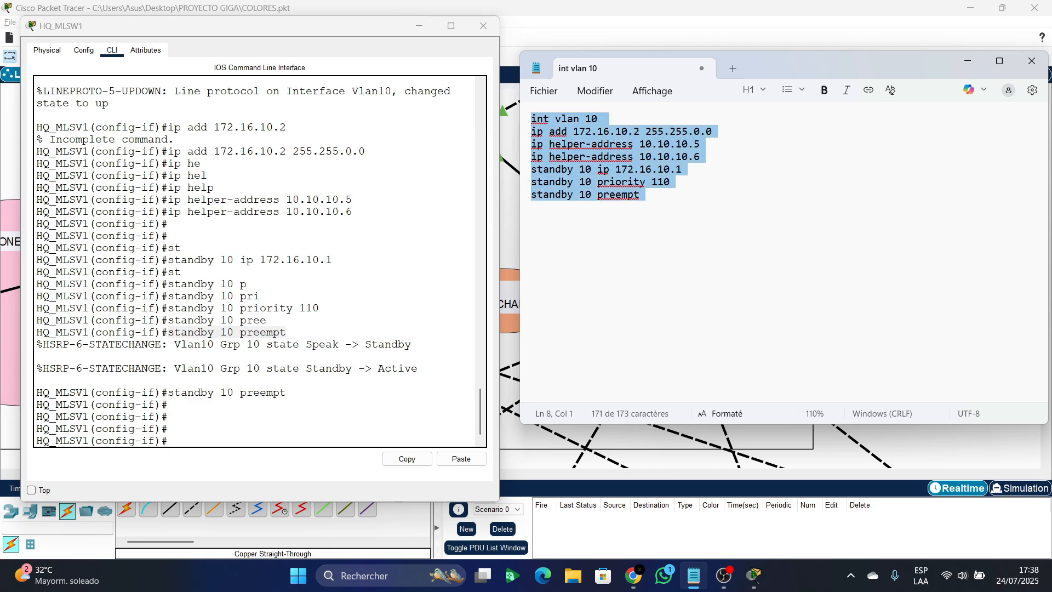
pyautogui.hotkey('ctrl', 'v')
pyautogui.hotkey('ctrl', 'z')
pyautogui.hotkey('ctrl', 'c')
pyautogui.press('Right')
pyautogui.press('Down')
pyautogui.hotkey('ctrl', 'v')
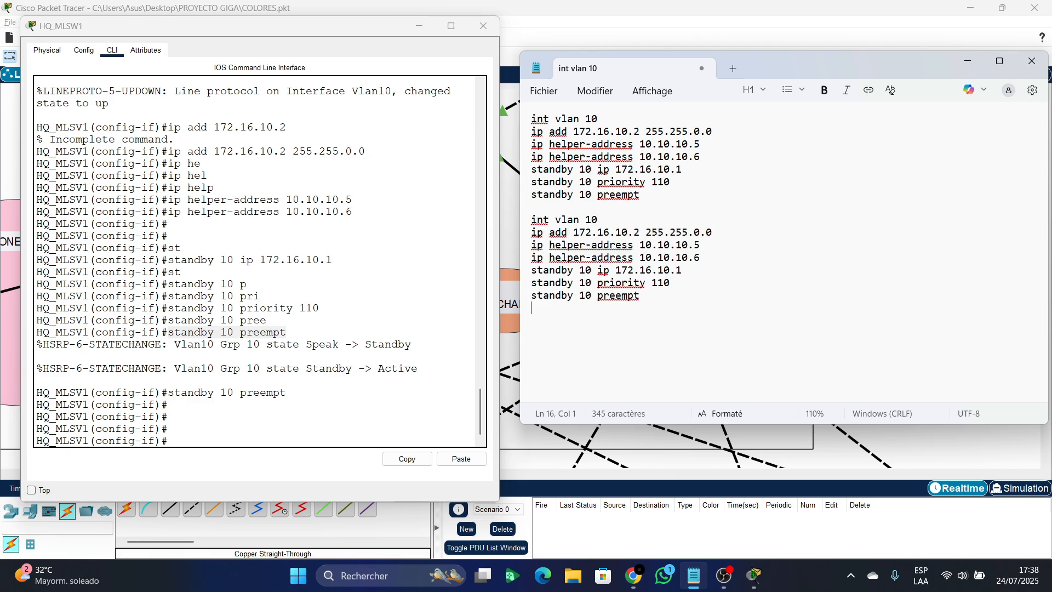
# - In the duplicated block, set the interface to VLAN 2 and its IP address to 172.16.2.2
pyautogui.click(592, 220)
pyautogui.press('Delete')
pyautogui.press('BackSpace')
pyautogui.write('2')
pyautogui.click(622, 233)
pyautogui.press('BackSpace')
pyautogui.press('Delete')
pyautogui.write('2')
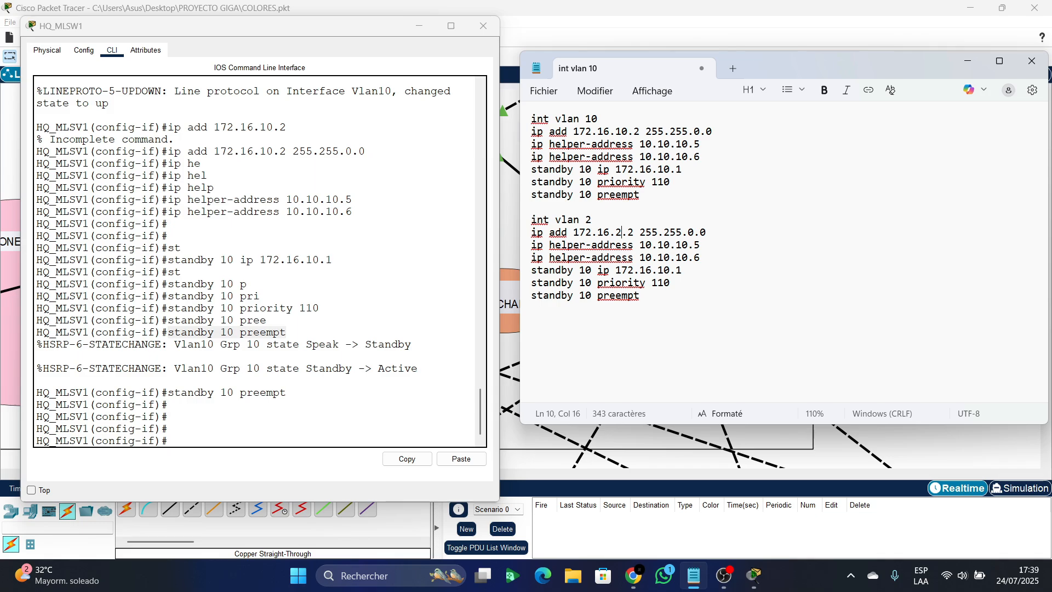
# - Change the address line in the second block to "ip add 172.16.20.2 255.255.0.0"
pyautogui.write('0')
pyautogui.press('BackSpace')
pyautogui.write('0.')
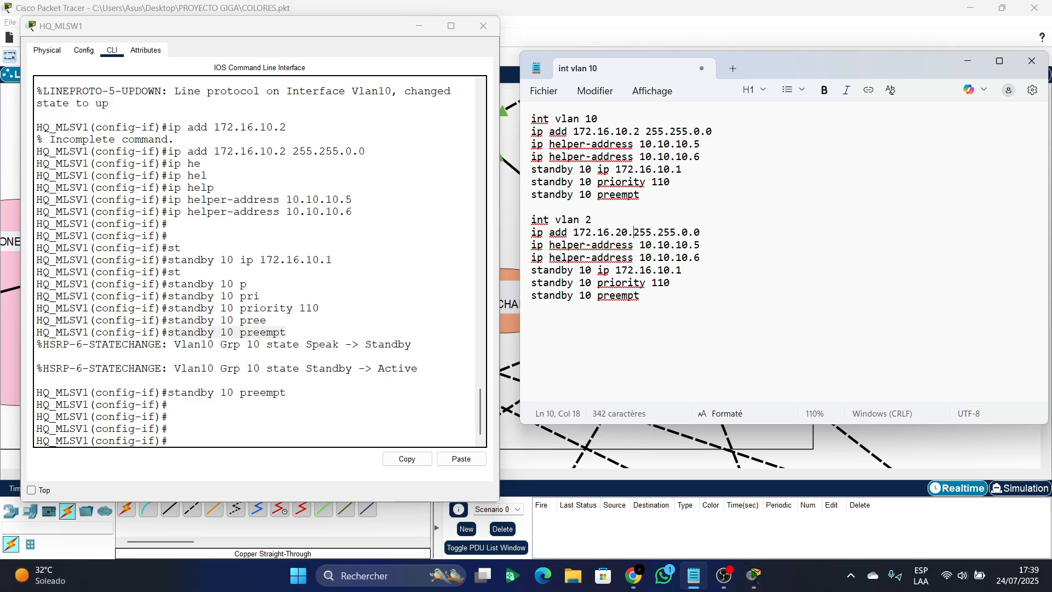
pyautogui.write('2')
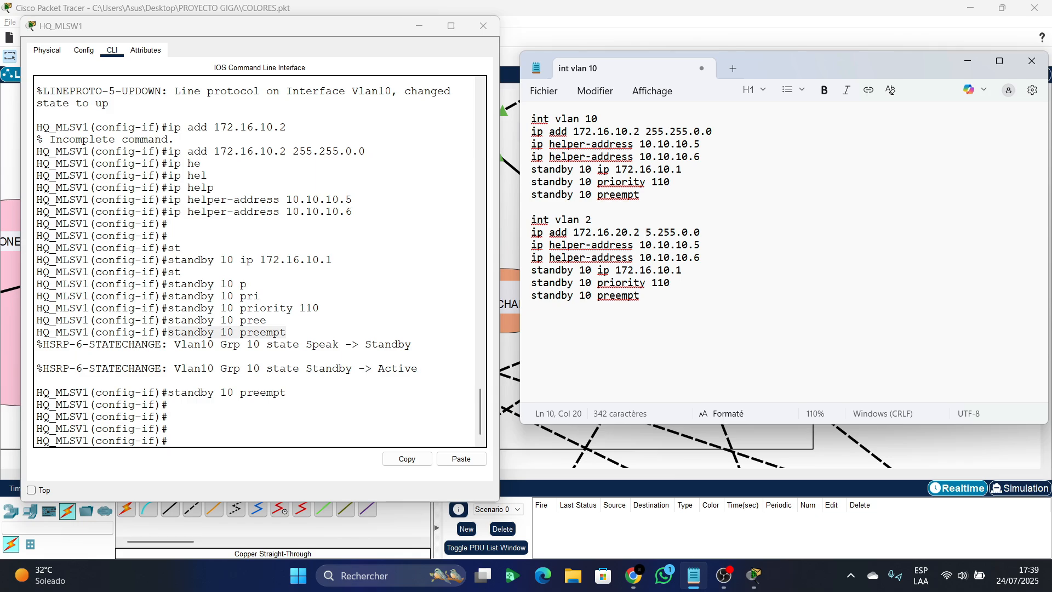
pyautogui.press('BackSpace')
pyautogui.press('BackSpace')
pyautogui.press('BackSpace')
pyautogui.press('BackSpace')
pyautogui.press('BackSpace')
pyautogui.press('BackSpace')
pyautogui.press('BackSpace')
pyautogui.press('BackSpace')
pyautogui.press('BackSpace')
pyautogui.write('255.255.0.0')
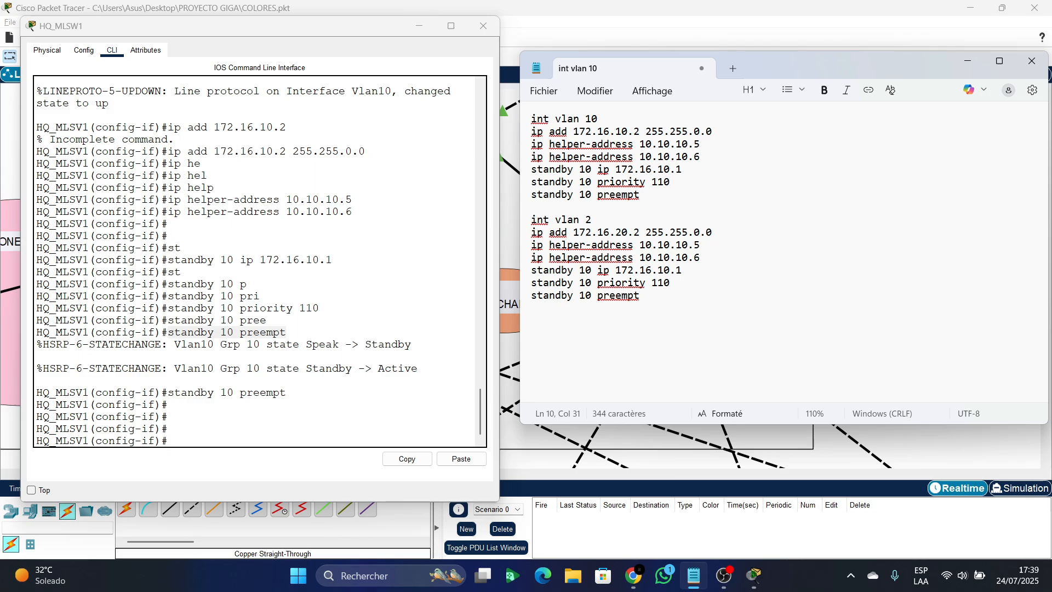
pyautogui.click(586, 270)
pyautogui.press('BackSpace')
pyautogui.write('2')
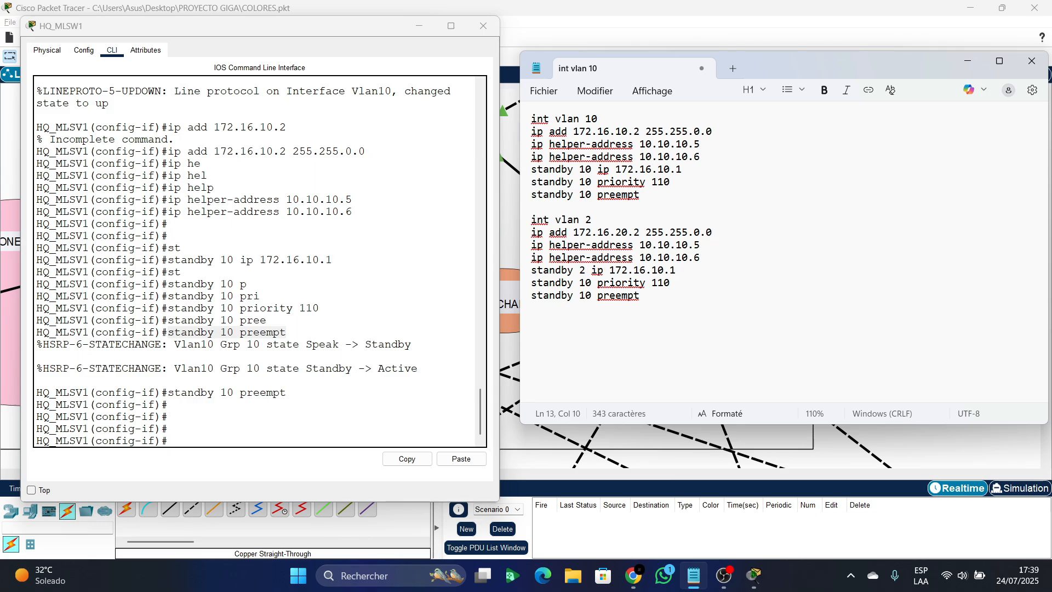
pyautogui.press('Right')
pyautogui.press('Down')
pyautogui.press('Left')
pyautogui.press('BackSpace')
pyautogui.press('Delete')
pyautogui.write('2')
pyautogui.press('Up')
pyautogui.press('Delete')
pyautogui.write('0')
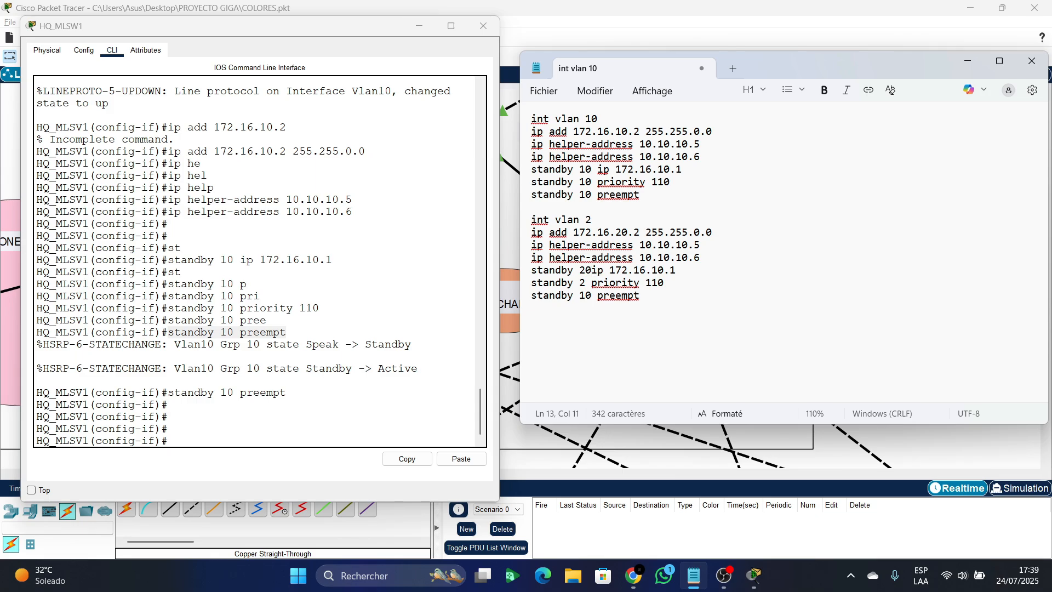
pyautogui.press('Delete')
pyautogui.hotkey('ctrl', 'z')
pyautogui.hotkey('ctrl', 'z')
pyautogui.hotkey('ctrl', 'z')
pyautogui.hotkey('ctrl', 'z')
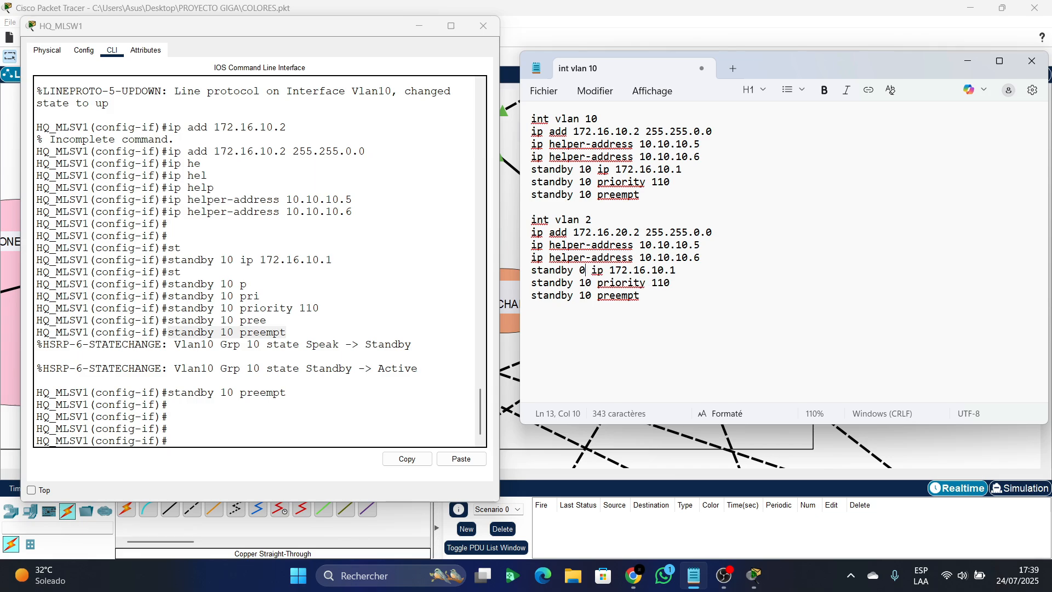
pyautogui.hotkey('ctrl', 'z')
# - Set the standby group to 20 on all three standby lines of the second block and its virtual IP to 172.16.20.1
pyautogui.press('Left')
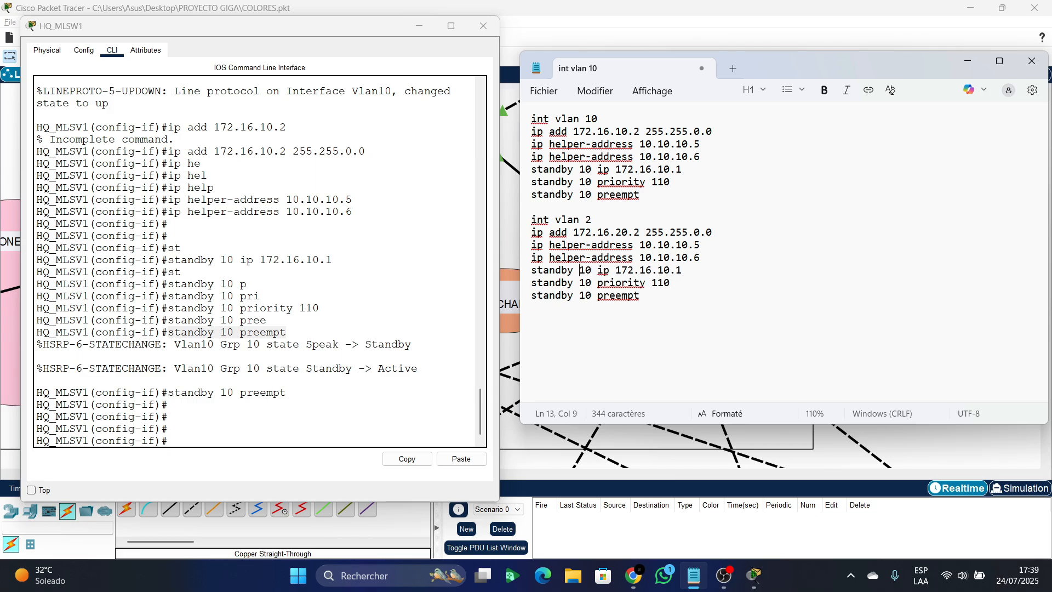
pyautogui.press('Delete')
pyautogui.write('2')
pyautogui.press('Down')
pyautogui.press('BackSpace')
pyautogui.write('2')
pyautogui.press('Down')
pyautogui.press('BackSpace')
pyautogui.write('2')
pyautogui.click(664, 270)
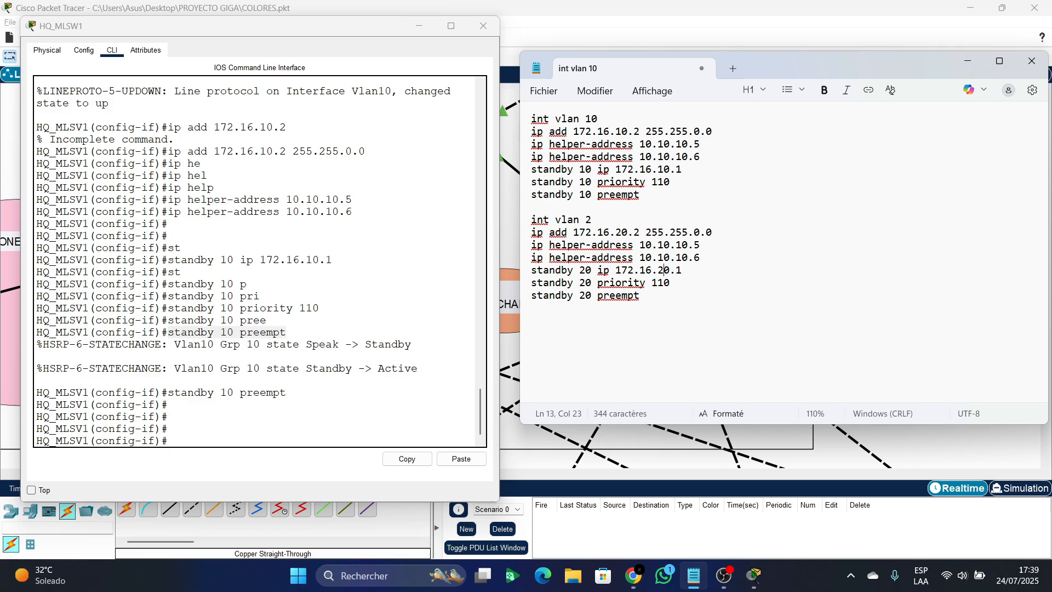
# - Duplicate the whole second command block below itself in the note, separated by a blank line
pyautogui.hotkey('shift', 'Up')
pyautogui.hotkey('shift', 'Up')
pyautogui.hotkey('shift', 'Up')
pyautogui.hotkey('shift', 'Up')
pyautogui.hotkey('shift', 'Up')
pyautogui.hotkey('shift', 'Up')
pyautogui.hotkey('shift', 'Up')
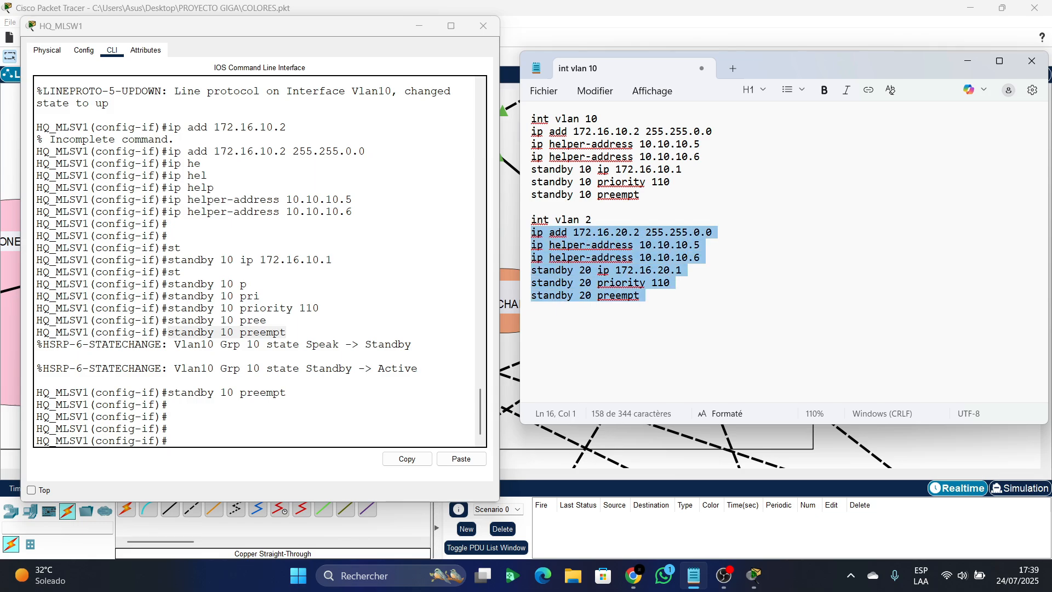
pyautogui.hotkey('ctrl', 'c')
pyautogui.press('Right')
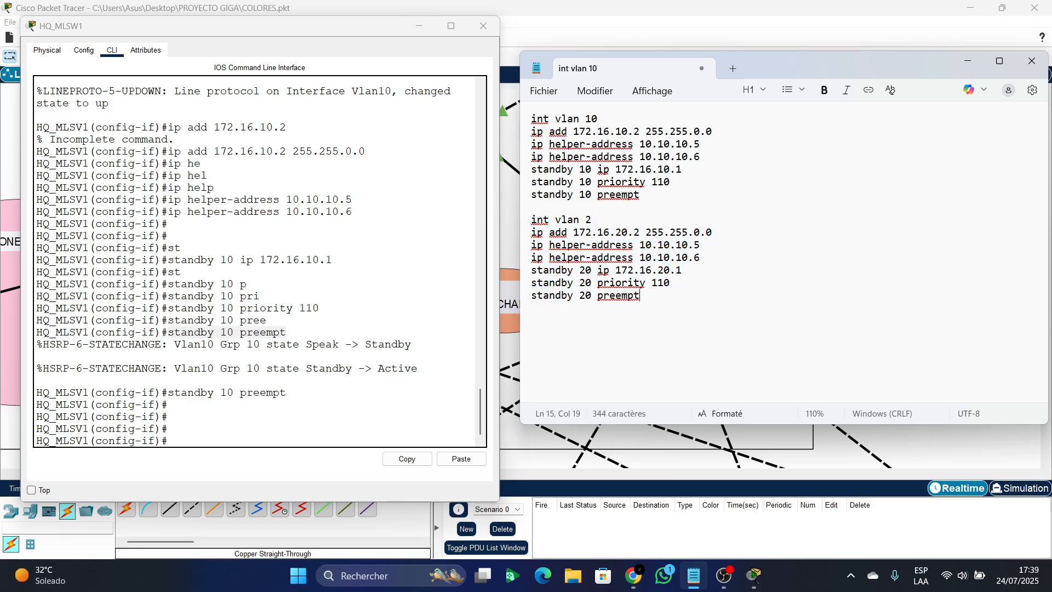
pyautogui.press('Return')
pyautogui.hotkey('ctrl', 'v')
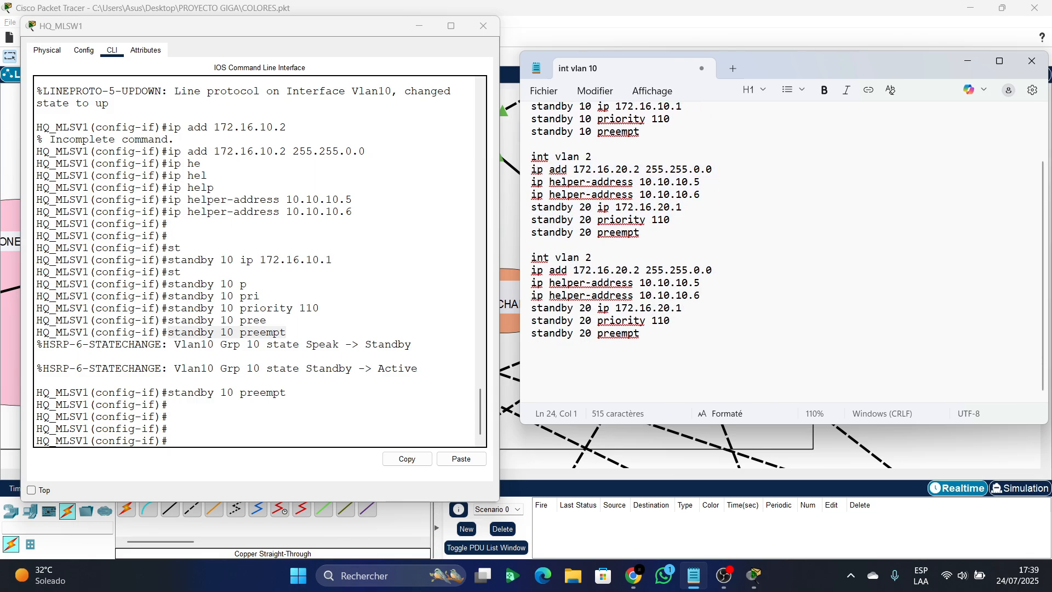
# - Set the interface line to VLAN 20 in the second block and to VLAN 30 in the third block
pyautogui.scroll(2, 784, 246)
pyautogui.click(587, 219)
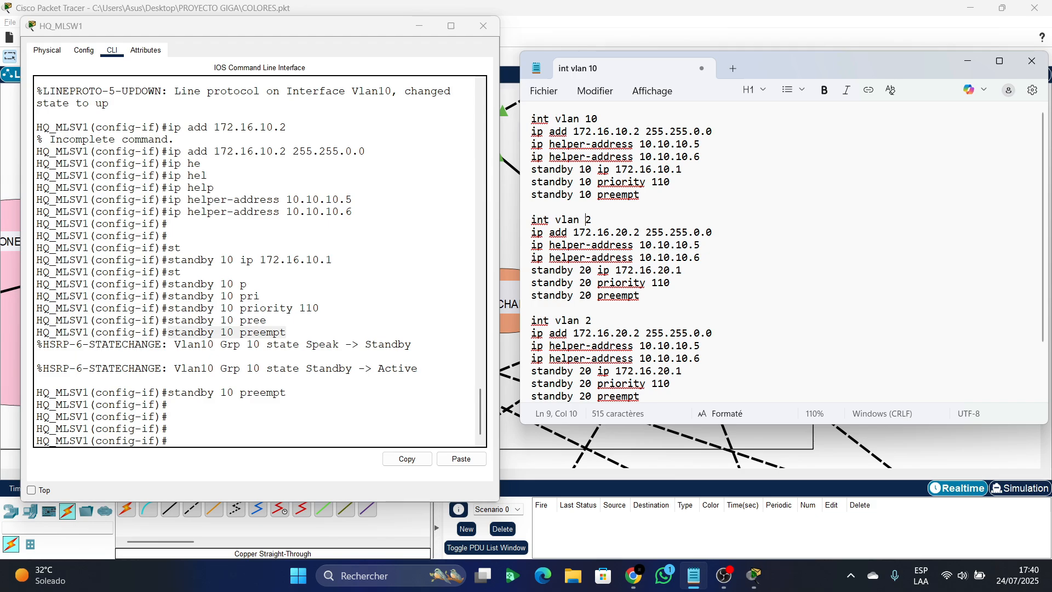
pyautogui.press('Right')
pyautogui.write('0')
pyautogui.press('Down')
pyautogui.press('Down')
pyautogui.press('Down')
pyautogui.press('Down')
pyautogui.press('Down')
pyautogui.press('Down')
pyautogui.press('Down')
pyautogui.press('Down')
pyautogui.press('BackSpace')
pyautogui.write('30')
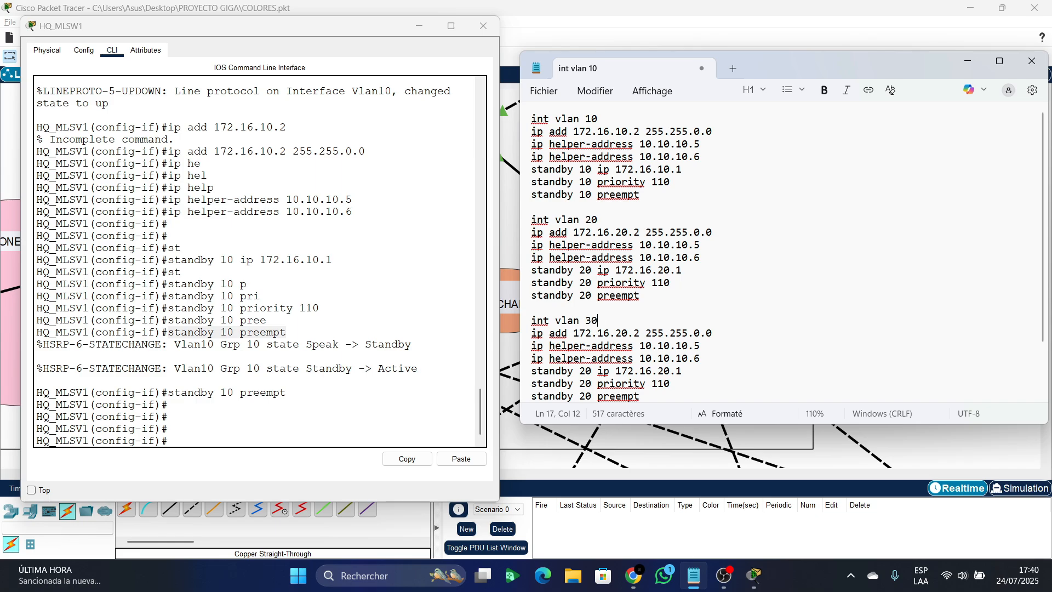
# - In the VLAN 30 block, set the interface address to 172.16.30.2 and the standby virtual IP to 172.16.30.1
pyautogui.scroll(-2, 788, 245)
pyautogui.press('Down')
pyautogui.press('Right')
pyautogui.press('Right')
pyautogui.press('Right')
pyautogui.press('Delete')
pyautogui.write('3')
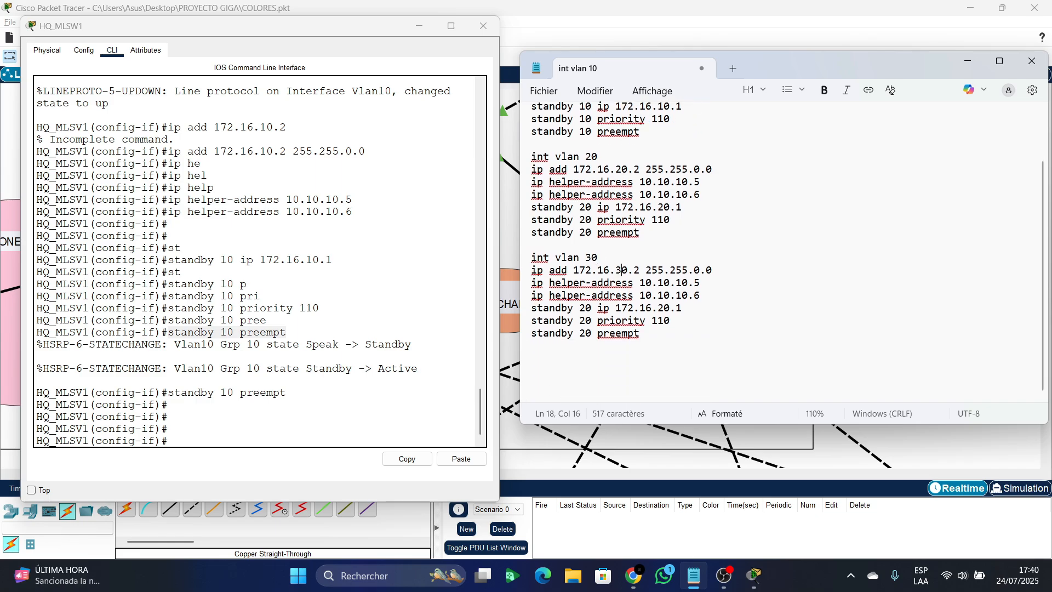
pyautogui.press('Down')
pyautogui.press('Down')
pyautogui.press('Down')
pyautogui.press('Right')
pyautogui.press('Right')
pyautogui.press('Right')
pyautogui.press('Right')
pyautogui.press('Right')
pyautogui.press('Right')
pyautogui.press('Delete')
pyautogui.write('3')
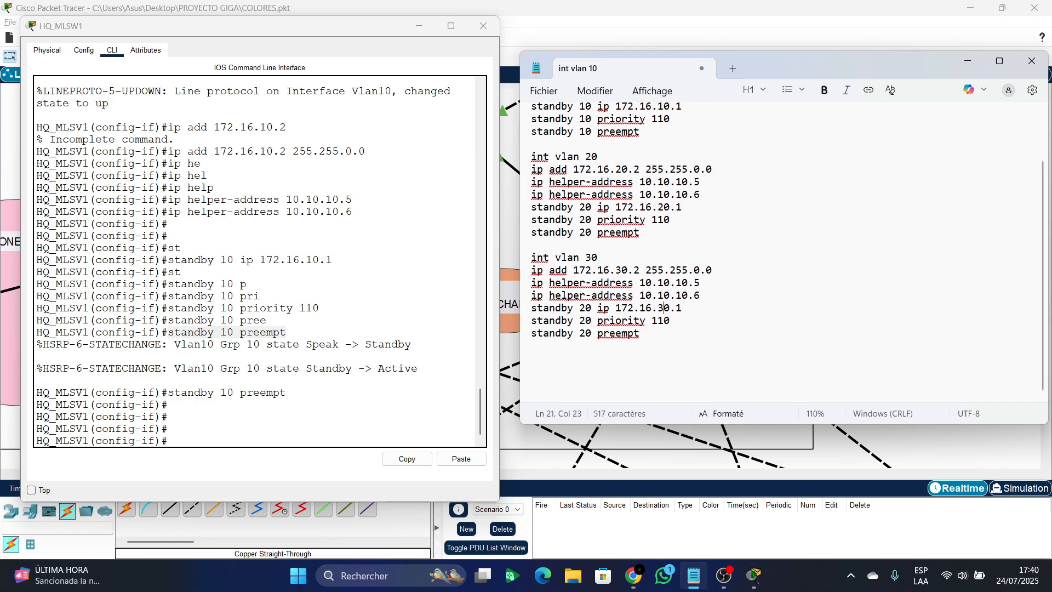
# - Set the standby group number to 30 on the ip, priority and preempt lines of the VLAN 30 block
pyautogui.press('Home')
pyautogui.press('Right')
pyautogui.press('Right')
pyautogui.press('Right')
pyautogui.press('Right')
pyautogui.press('Right')
pyautogui.press('Right')
pyautogui.press('Right')
pyautogui.press('Right')
pyautogui.press('Delete')
pyautogui.write('3')
pyautogui.press('Down')
pyautogui.press('BackSpace')
pyautogui.write('3')
pyautogui.press('Down')
pyautogui.press('Left')
pyautogui.press('Delete')
pyautogui.write('3')
# - Paste the copied command block below the VLAN 30 block, separated by a blank line
pyautogui.press('Return')
pyautogui.press('Return')
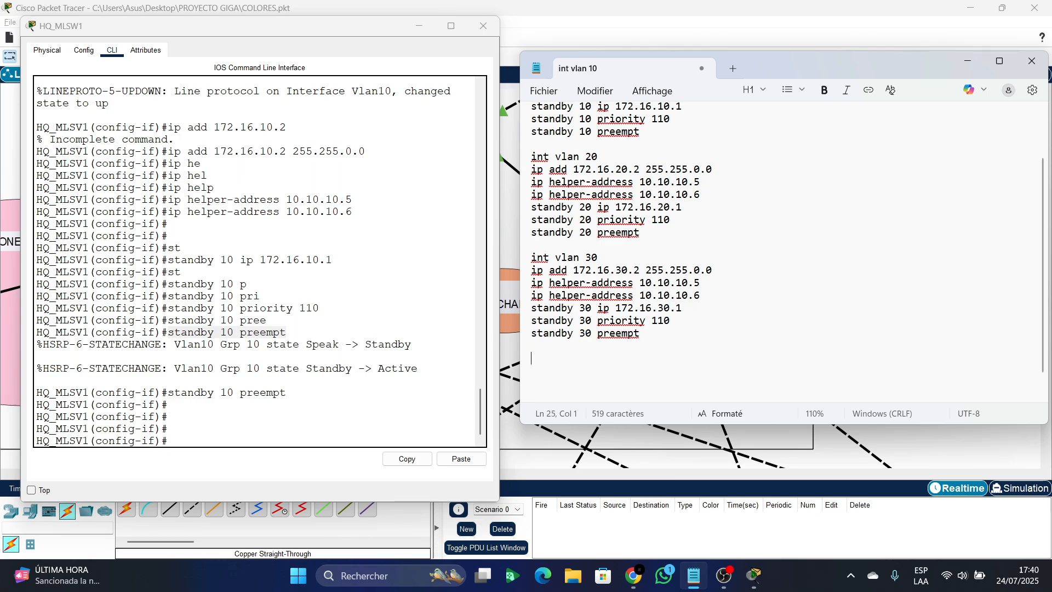
pyautogui.hotkey('ctrl', 'v')
# - In the pasted block, set the interface to VLAN 40, its address to 172.16.40.2 and the virtual IP to 172.16.40.1
pyautogui.click(586, 297)
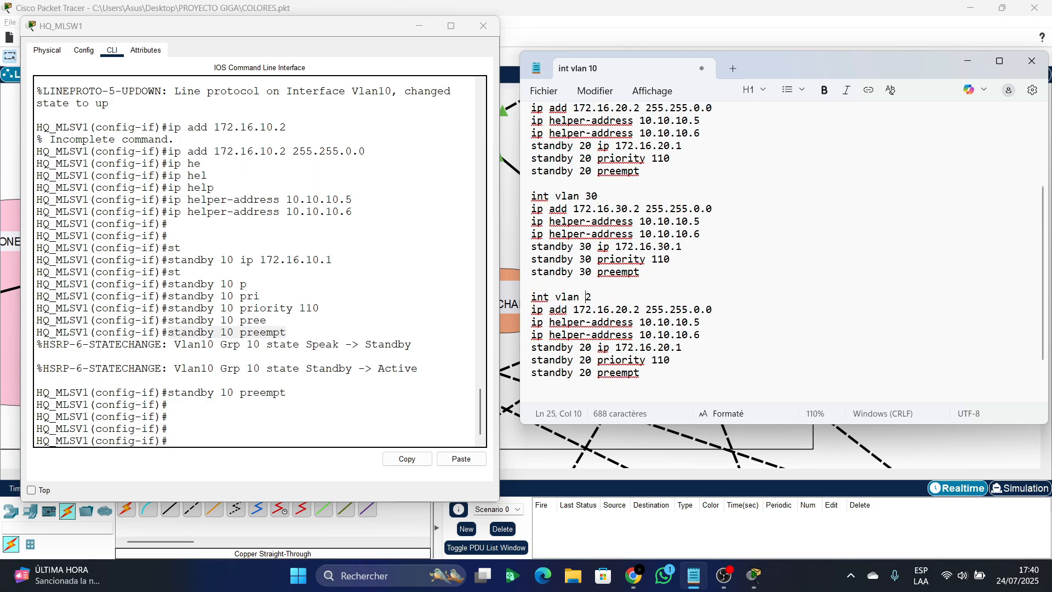
pyautogui.press('Delete')
pyautogui.write('40')
pyautogui.press('Delete')
pyautogui.write('4')
pyautogui.click(658, 348)
pyautogui.press('Delete')
pyautogui.write('4')
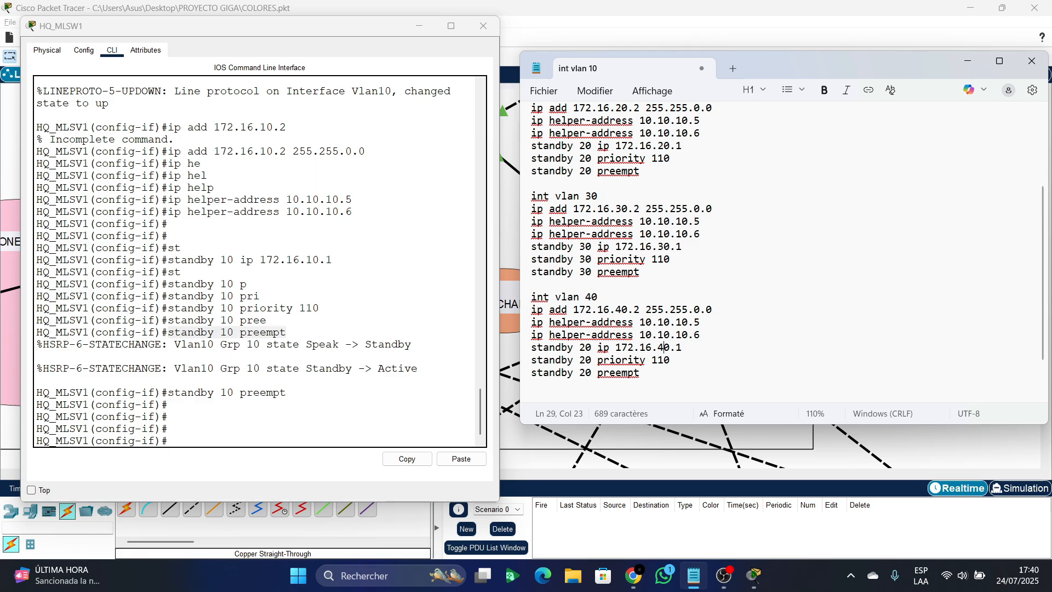
# - Set the standby group number to 40 on the three standby lines of the VLAN 40 block
pyautogui.click(580, 348)
pyautogui.press('Delete')
pyautogui.write('4')
pyautogui.click(580, 360)
pyautogui.press('Delete')
pyautogui.write('4')
pyautogui.click(580, 372)
pyautogui.write('4')
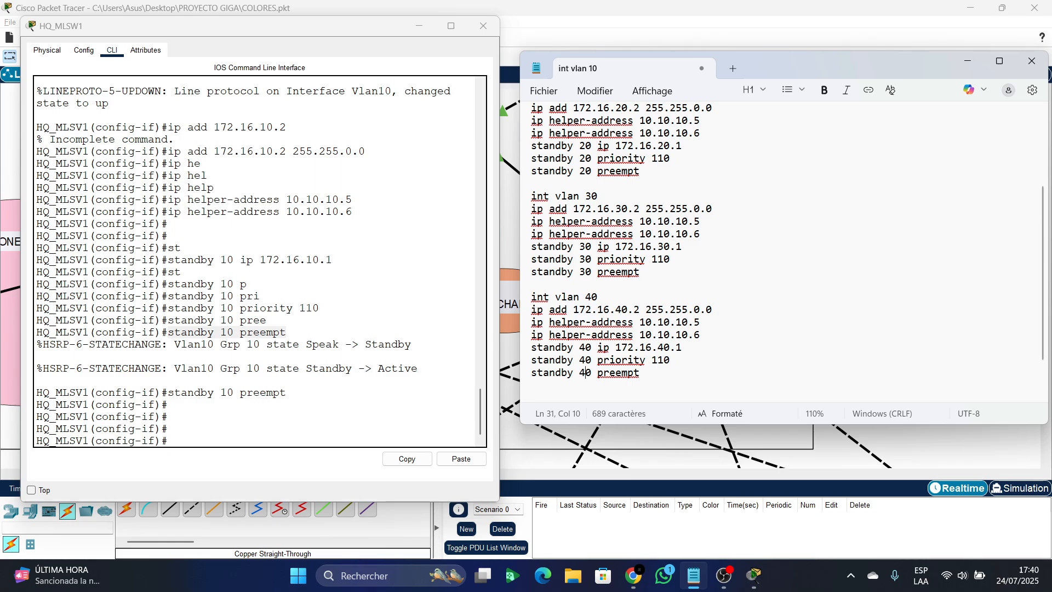
# - Paste the copied command block below the VLAN 40 block, separated by a blank line
pyautogui.press('End')
pyautogui.press('Return')
pyautogui.press('BackSpace')
pyautogui.press('Return')
pyautogui.press('Return')
pyautogui.hotkey('ctrl', 'v')
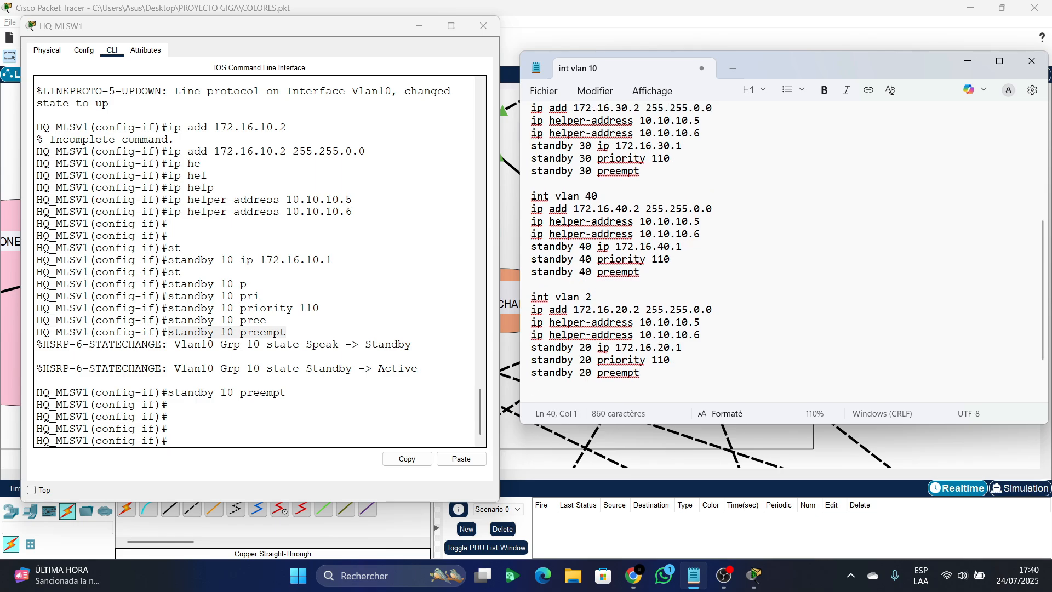
# - In the newest block, set the interface to VLAN 50, its address to 172.16.50.2 and the virtual IP to 172.16.50.1
pyautogui.click(593, 297)
pyautogui.press('BackSpace')
pyautogui.write('50')
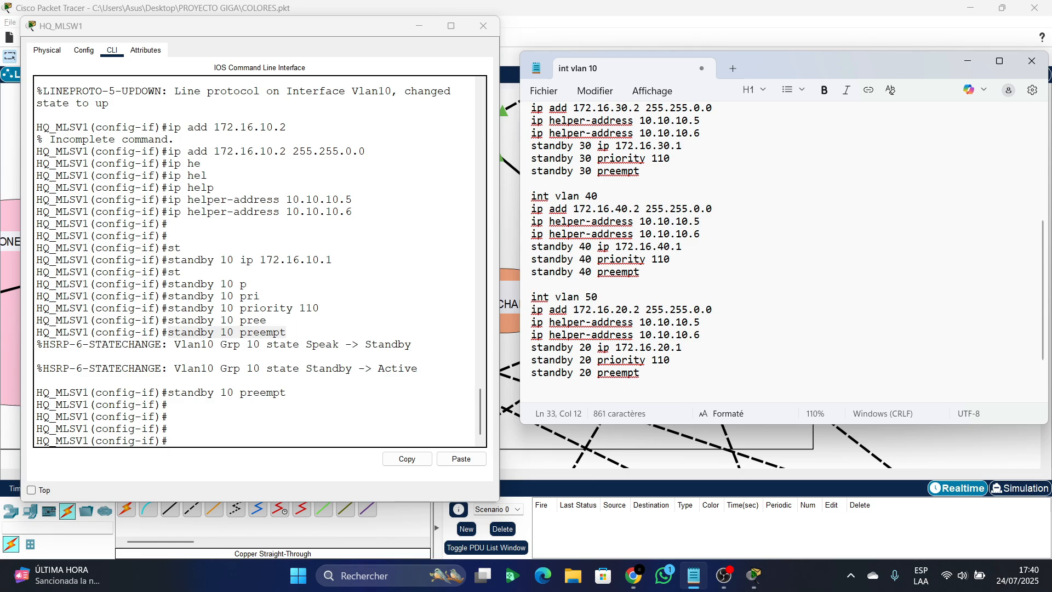
pyautogui.click(621, 309)
pyautogui.press('BackSpace')
pyautogui.write('5')
pyautogui.click(664, 348)
pyautogui.press('BackSpace')
pyautogui.write('5')
# - Set the standby group number to 50 on the three standby lines of the VLAN 50 block
pyautogui.click(585, 347)
pyautogui.press('BackSpace')
pyautogui.write('5')
pyautogui.press('Down')
pyautogui.press('BackSpace')
pyautogui.write('5')
pyautogui.press('Down')
pyautogui.press('BackSpace')
pyautogui.write('5')
# - Paste the copied command block below the VLAN 50 block, separated by a blank line
pyautogui.press('Return')
pyautogui.press('Return')
pyautogui.hotkey('ctrl', 'v')
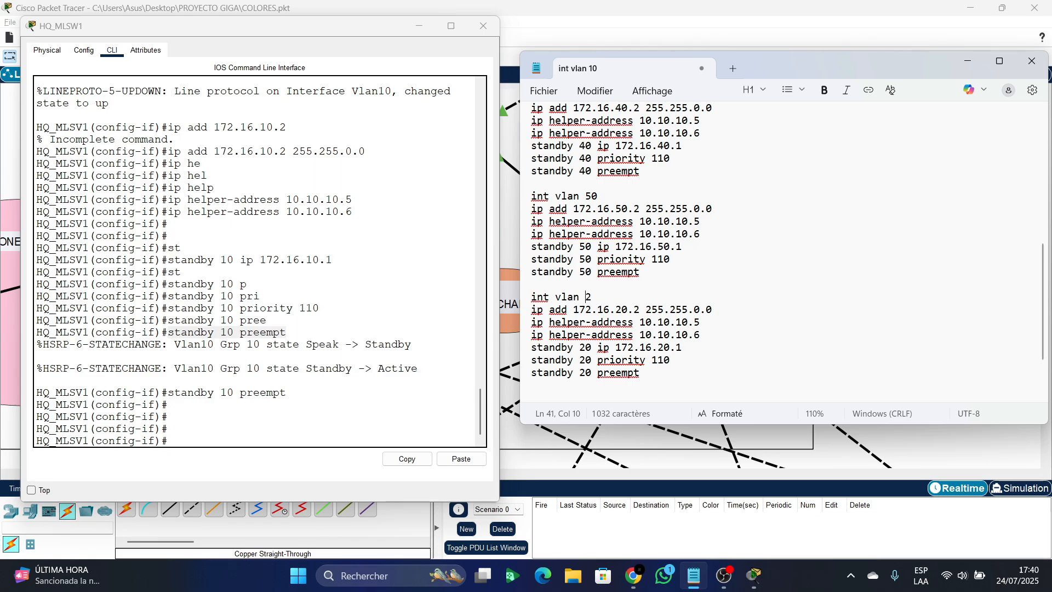
# - In the last block, set the interface to VLAN 99 and its address to 192.168.1.2 with mask 255.255.255.0
pyautogui.press('Delete')
pyautogui.write('99')
pyautogui.moveTo(640, 310); pyautogui.dragTo(574, 309)
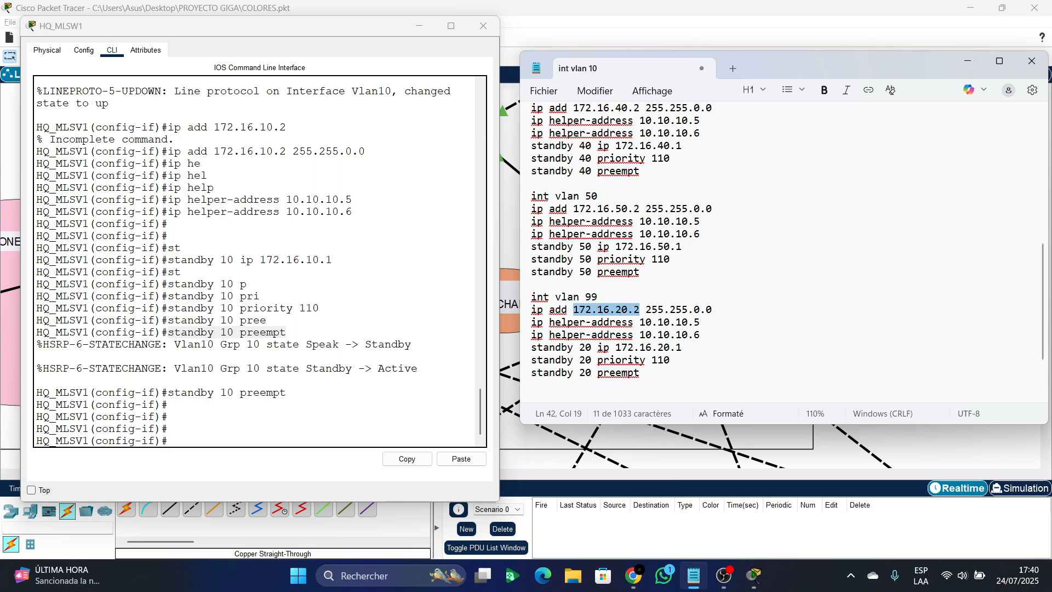
pyautogui.press('BackSpace')
pyautogui.write('192.16')
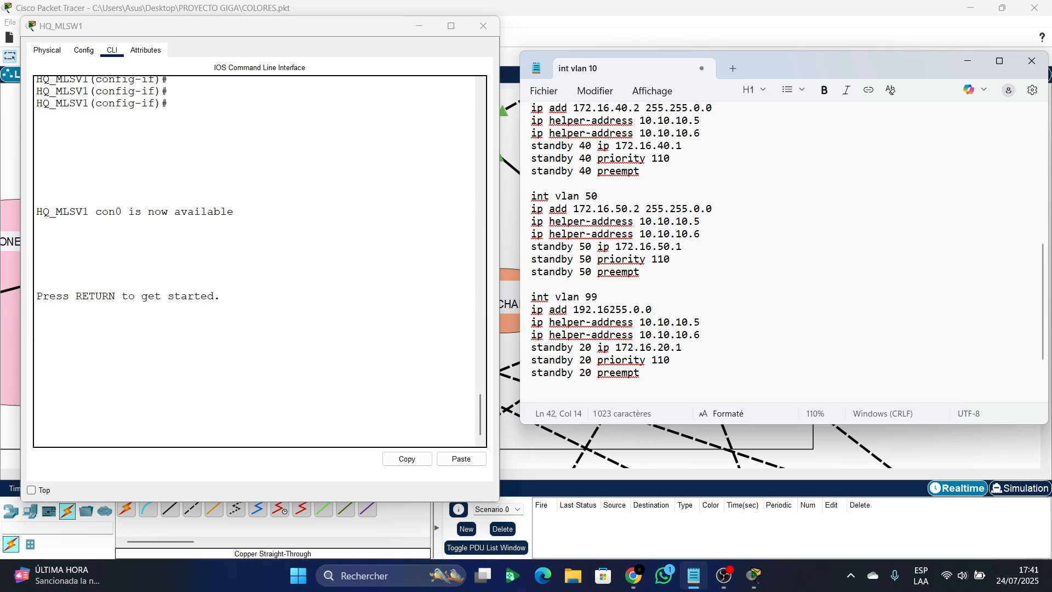
pyautogui.write('8.1.2  25')
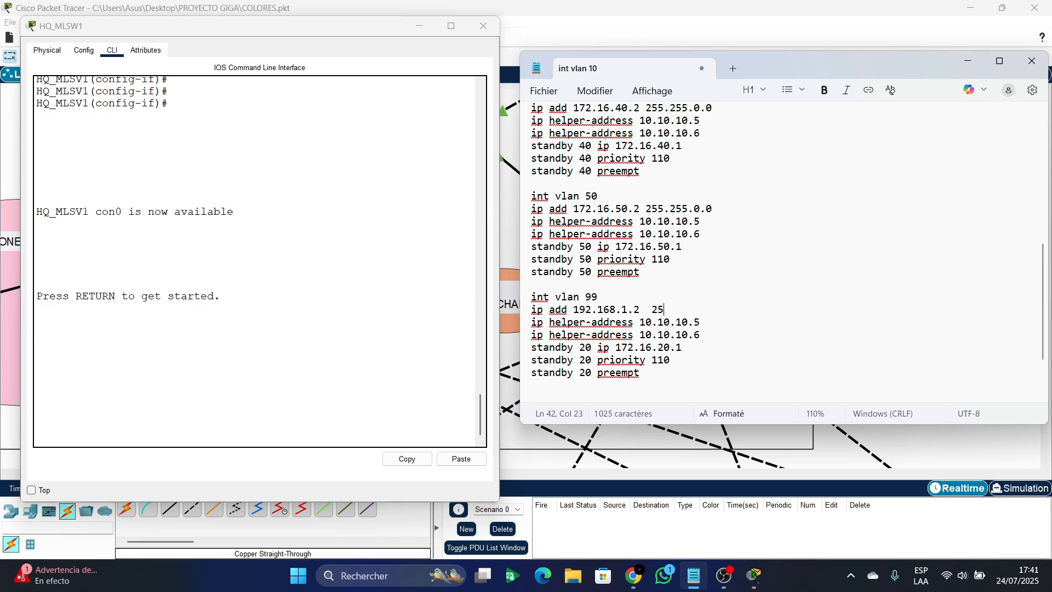
pyautogui.write('5.255.255.0')
# - Copy the VLAN 99 interface address 192.168.1.2 over the virtual IP in that block's standby line
pyautogui.moveTo(640, 310); pyautogui.dragTo(574, 310)
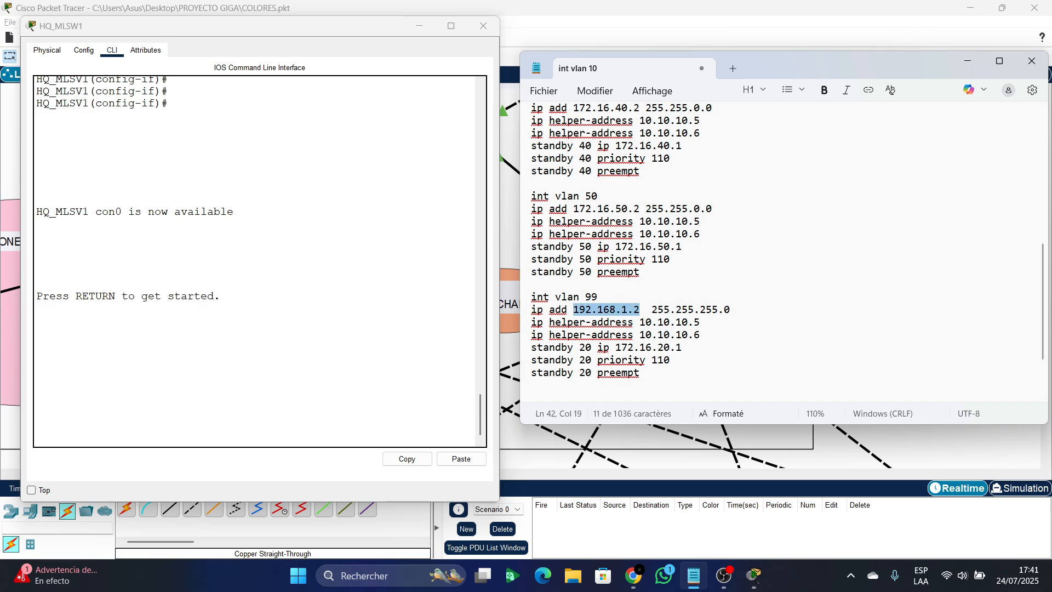
pyautogui.moveTo(683, 348); pyautogui.dragTo(616, 349)
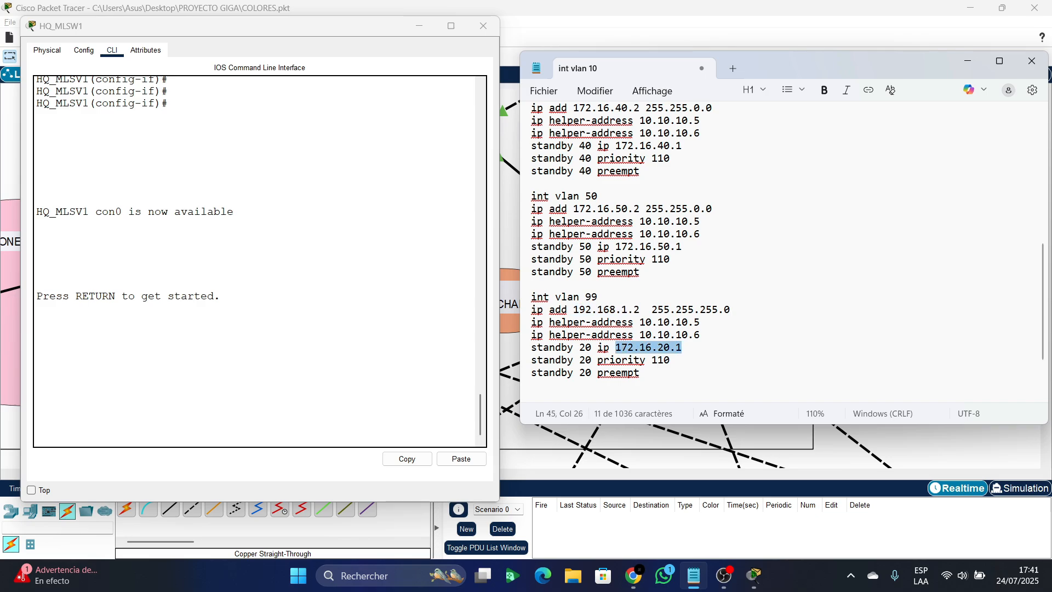
pyautogui.hotkey('ctrl', 'v')
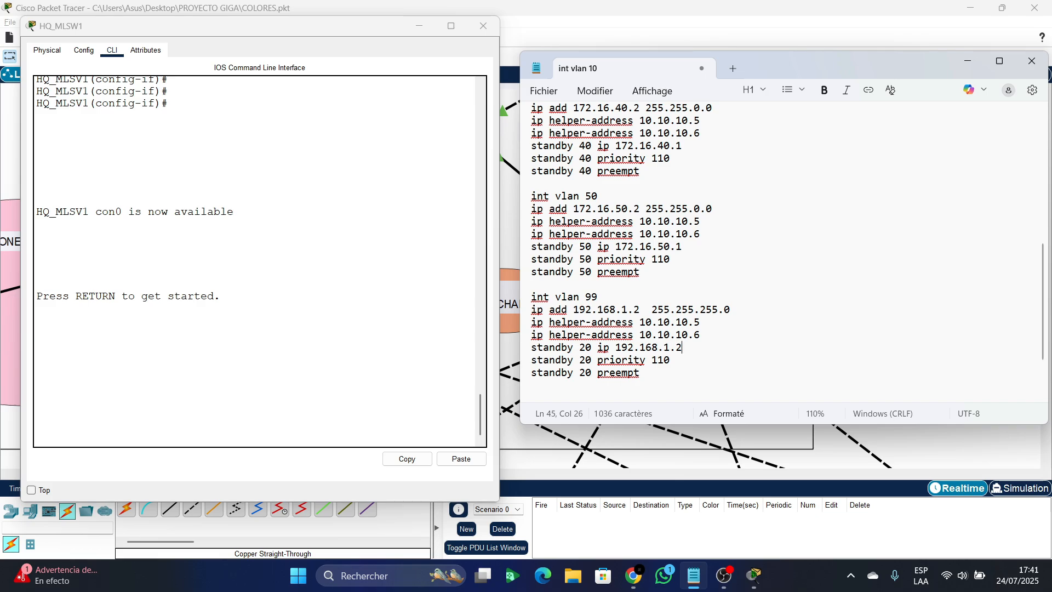
# - Set the standby group number to 99 on the three standby lines of the VLAN 99 block
pyautogui.click(579, 348)
pyautogui.press('Delete')
pyautogui.press('Delete')
pyautogui.write('99')
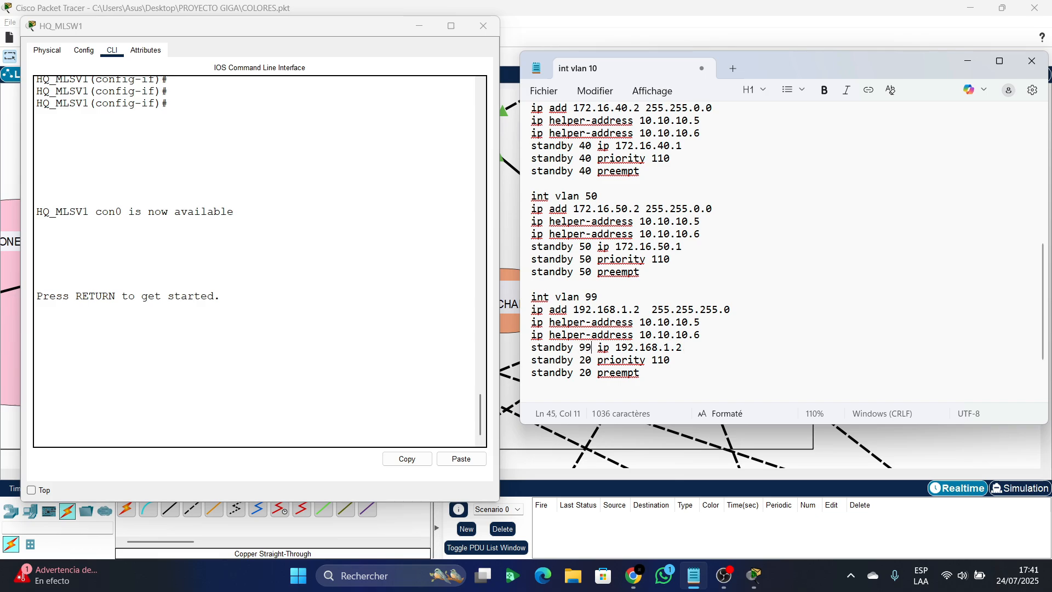
pyautogui.press('Down')
pyautogui.press('BackSpace')
pyautogui.press('BackSpace')
pyautogui.write('99')
pyautogui.press('Down')
pyautogui.press('BackSpace')
pyautogui.press('BackSpace')
pyautogui.write('99')
# - Set the virtual IP in the VLAN 99 block's standby line to 192.168.1.1
pyautogui.click(677, 348)
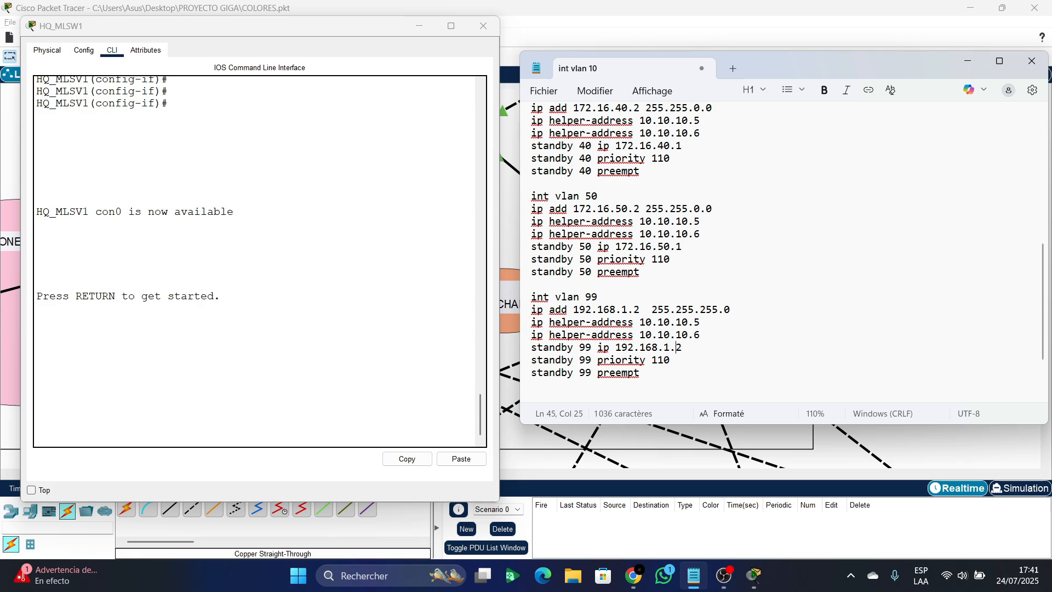
pyautogui.press('Delete')
pyautogui.write('1')
# - Duplicate the whole VLAN 99 command block below itself, separated by a blank line
pyautogui.hotkey('ctrl', 'End')
pyautogui.press('Return')
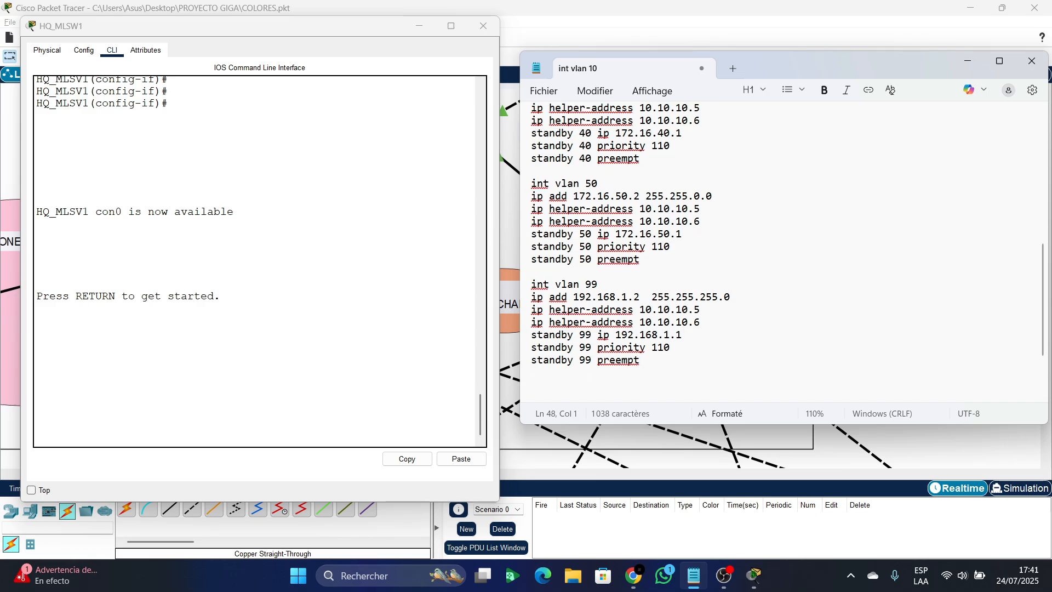
pyautogui.hotkey('shift', 'Up')
pyautogui.hotkey('shift', 'Up')
pyautogui.hotkey('shift', 'Up')
pyautogui.hotkey('shift', 'Up')
pyautogui.hotkey('shift', 'Up')
pyautogui.hotkey('shift', 'Up')
pyautogui.hotkey('shift', 'Up')
pyautogui.hotkey('ctrl', 'c')
pyautogui.hotkey('ctrl', 'End')
pyautogui.press('Return')
pyautogui.hotkey('ctrl', 'v')
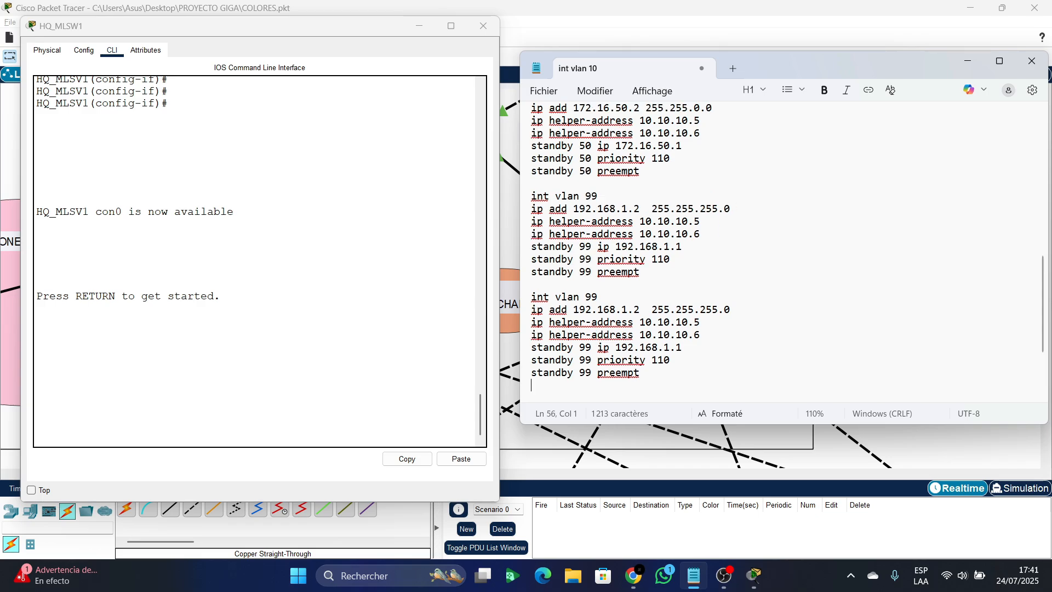
# - In the last block, set the interface to VLAN 100 and its address to 10.10.0.2 with mask 255.255.0.0
pyautogui.scroll(-2, 630, 240)
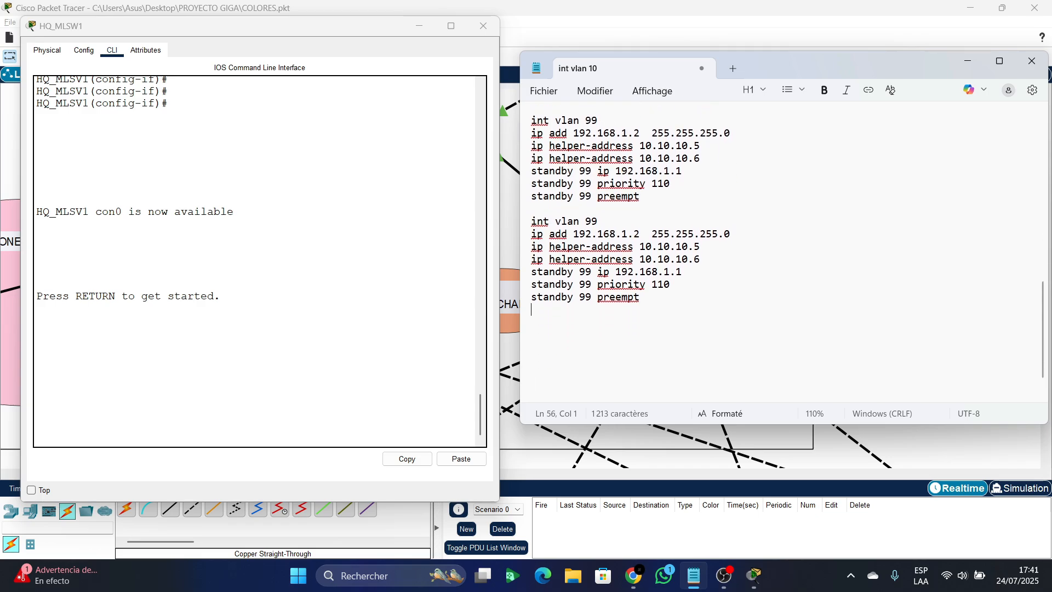
pyautogui.click(586, 222)
pyautogui.press('Delete')
pyautogui.press('Delete')
pyautogui.write('100')
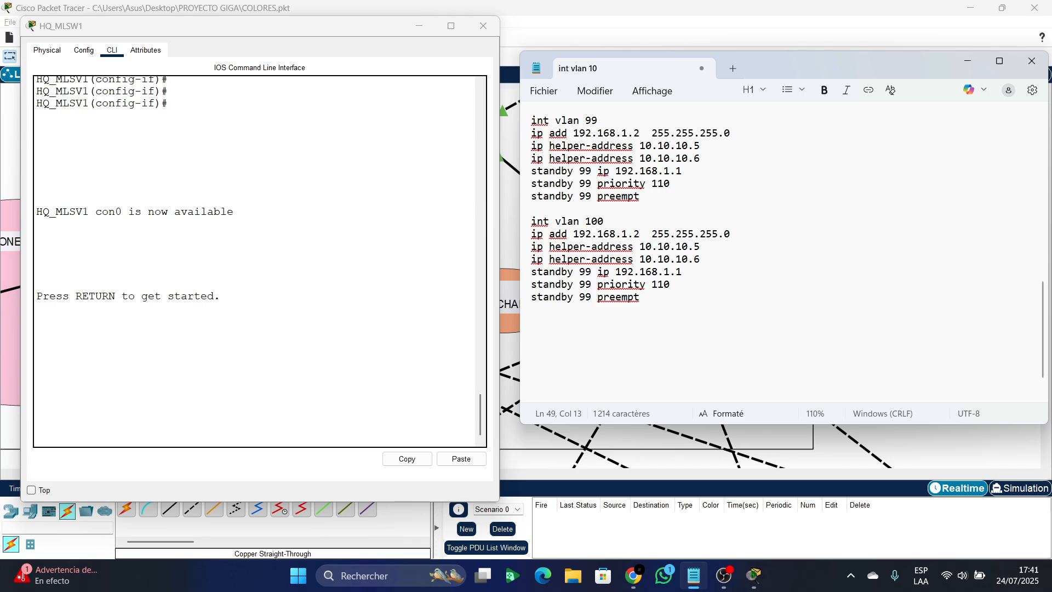
pyautogui.moveTo(732, 234); pyautogui.dragTo(579, 234)
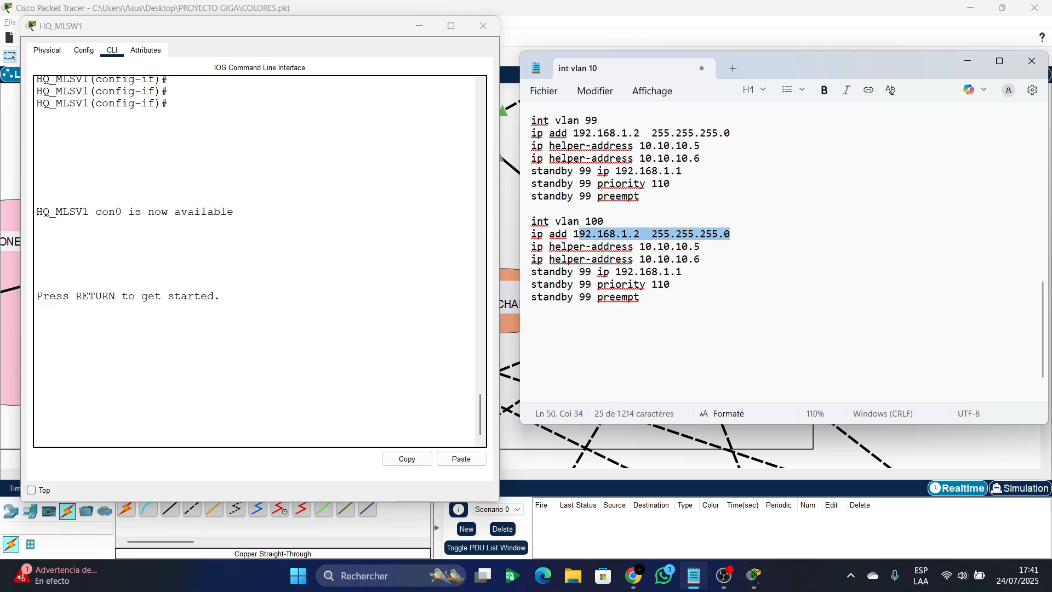
pyautogui.moveTo(731, 234); pyautogui.dragTo(579, 234)
pyautogui.write('11')
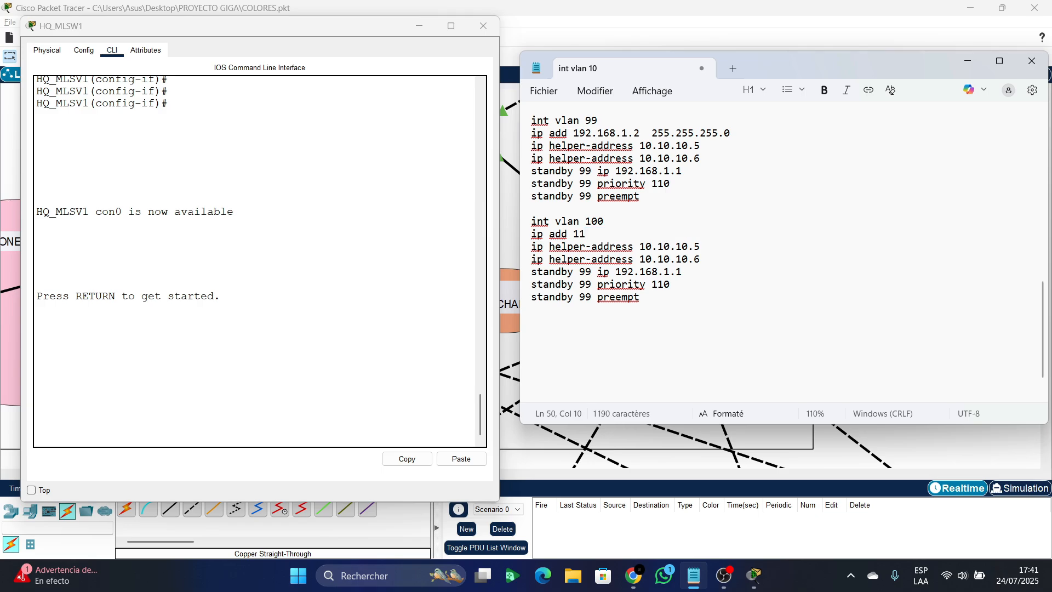
pyautogui.press('BackSpace')
pyautogui.write('0.10.0.2 25')
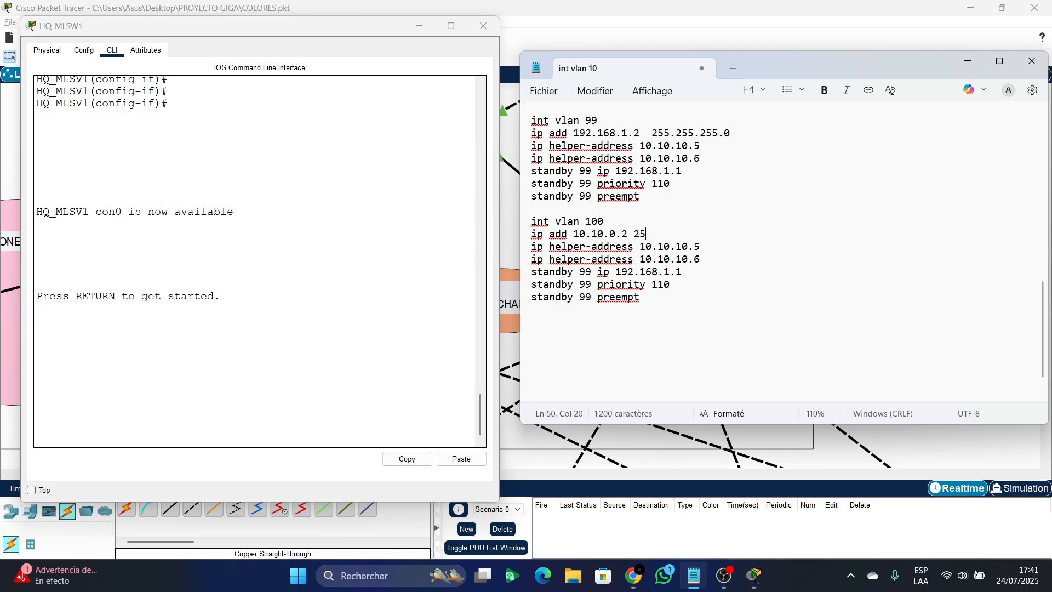
pyautogui.write('5.255.0.0')
# - Copy the VLAN 100 interface address 10.10.0.2 over the virtual IP in that block's standby line
pyautogui.moveTo(628, 235); pyautogui.dragTo(573, 235)
pyautogui.hotkey('ctrl', 'c')
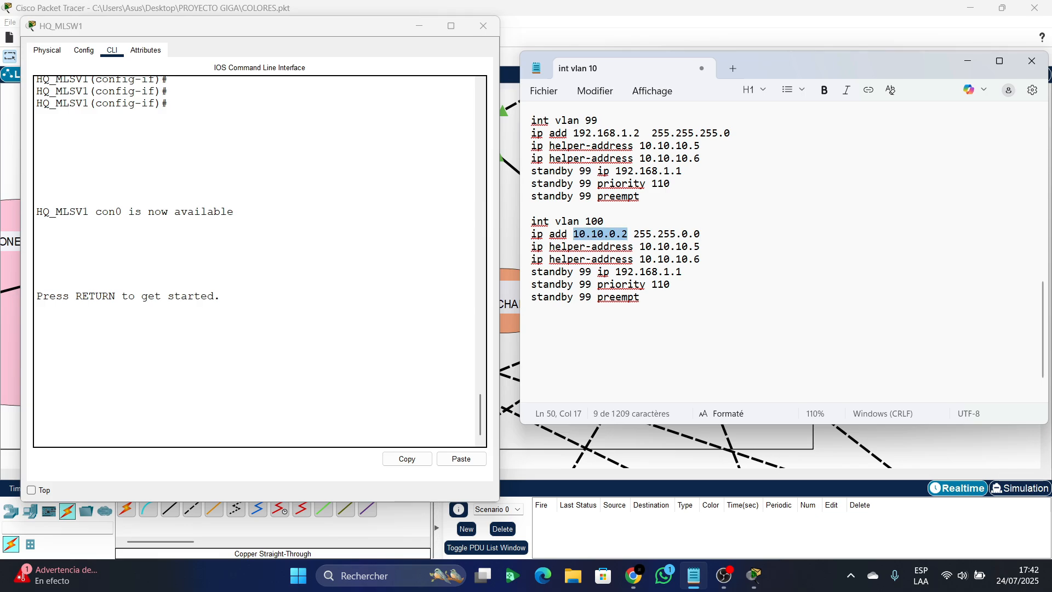
pyautogui.moveTo(683, 272); pyautogui.dragTo(615, 272)
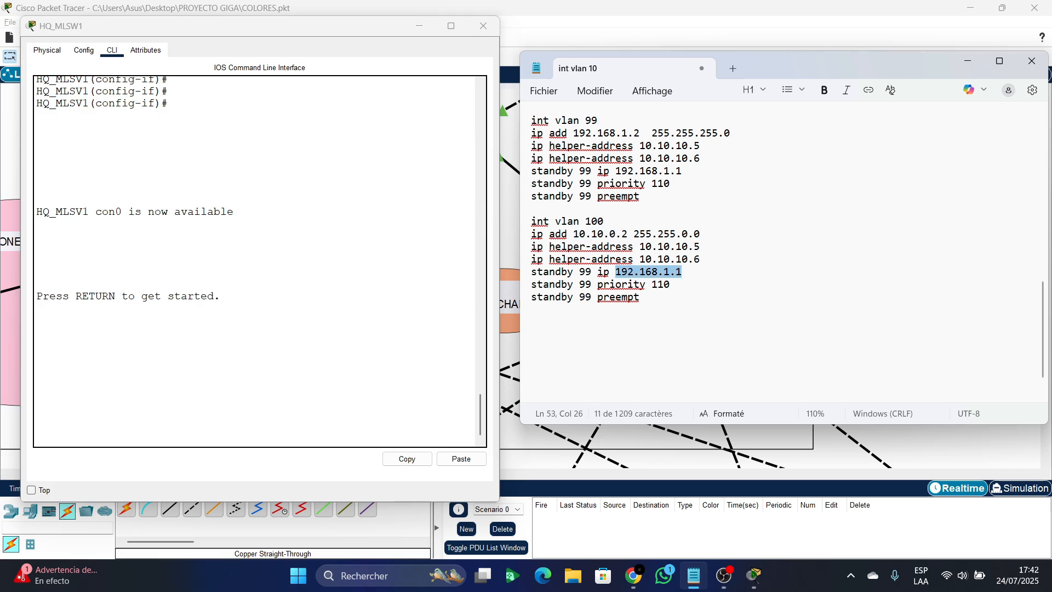
pyautogui.hotkey('ctrl', 'v')
# - Set the group number to 100 on the VLAN 100 virtual IP line and re-enter ip 10.10.0.2 after it
pyautogui.click(580, 272)
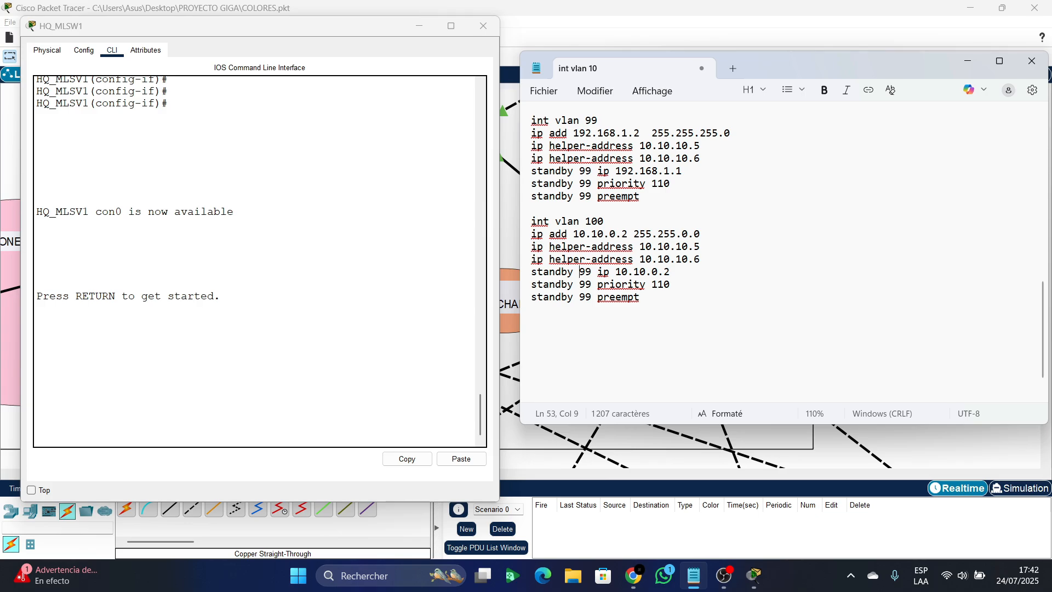
pyautogui.write('100')
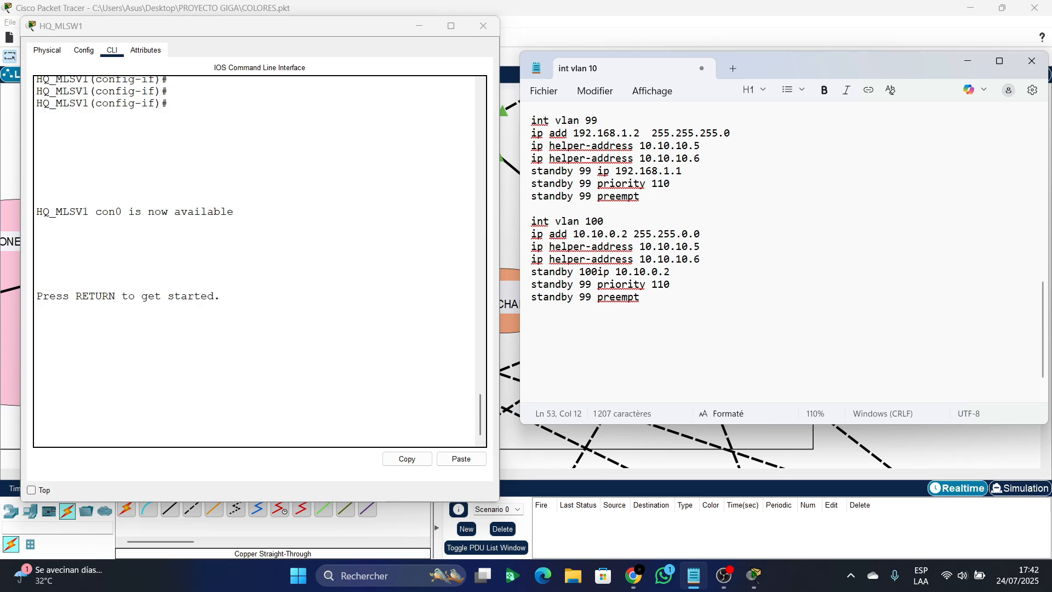
pyautogui.moveTo(671, 272); pyautogui.dragTo(580, 271)
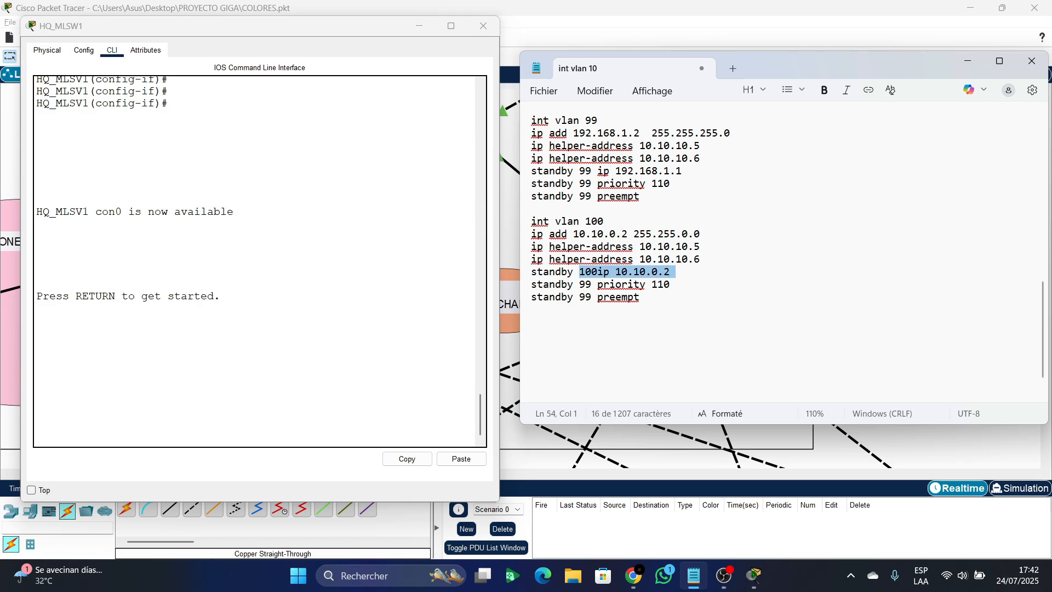
pyautogui.click(609, 272)
pyautogui.click(603, 272)
pyautogui.moveTo(671, 271); pyautogui.dragTo(597, 272)
pyautogui.press('BackSpace')
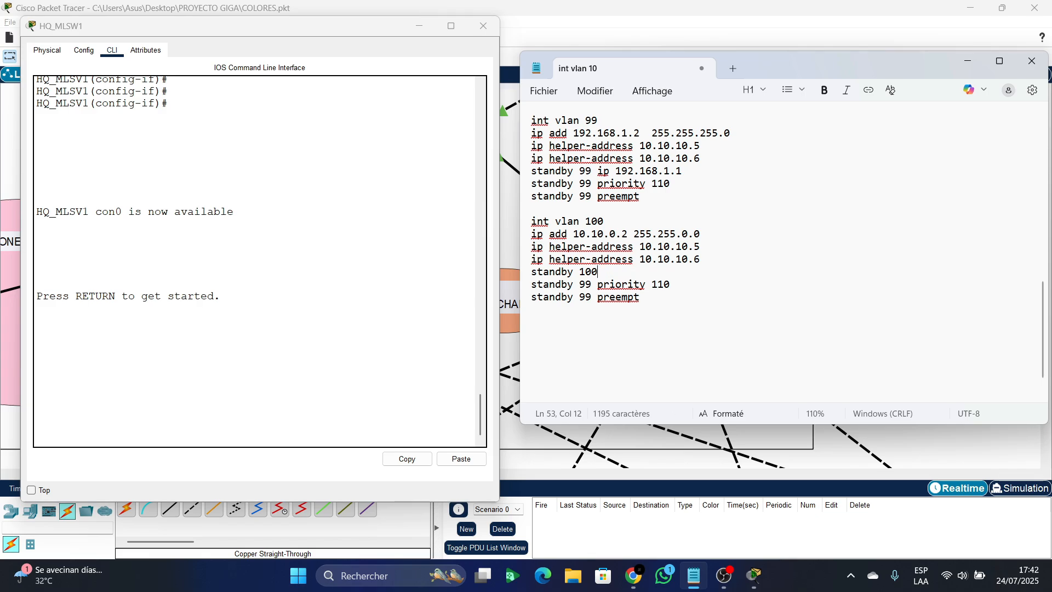
pyautogui.write('ip 10.10.0.2')
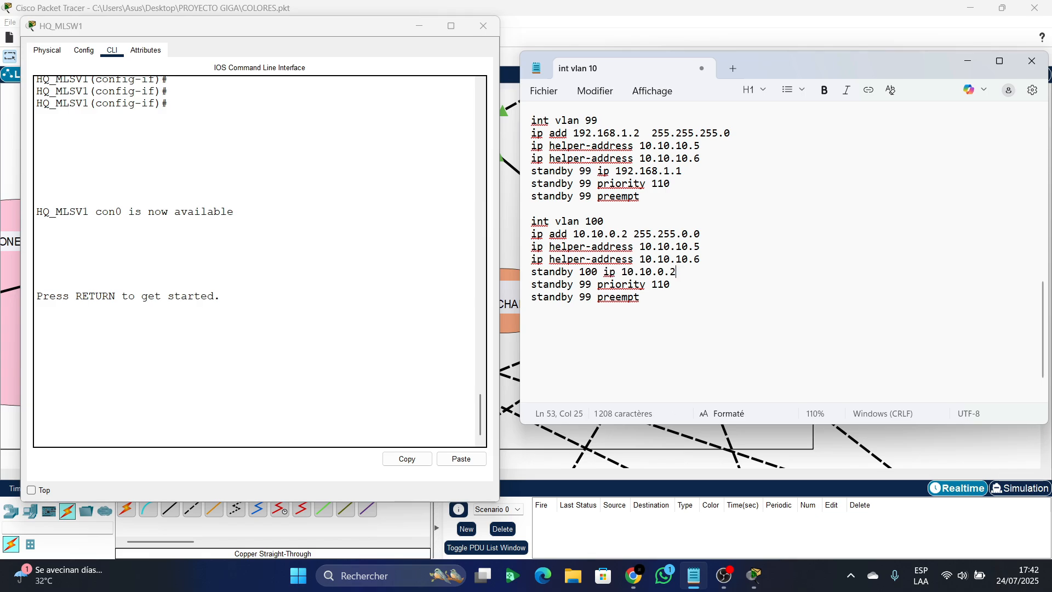
# - Set the standby group number to 100 on the priority and preempt lines of the VLAN 100 block
pyautogui.click(608, 284)
pyautogui.press('Left')
pyautogui.press('Left')
pyautogui.press('Left')
pyautogui.press('Delete')
pyautogui.press('Delete')
pyautogui.write('10')
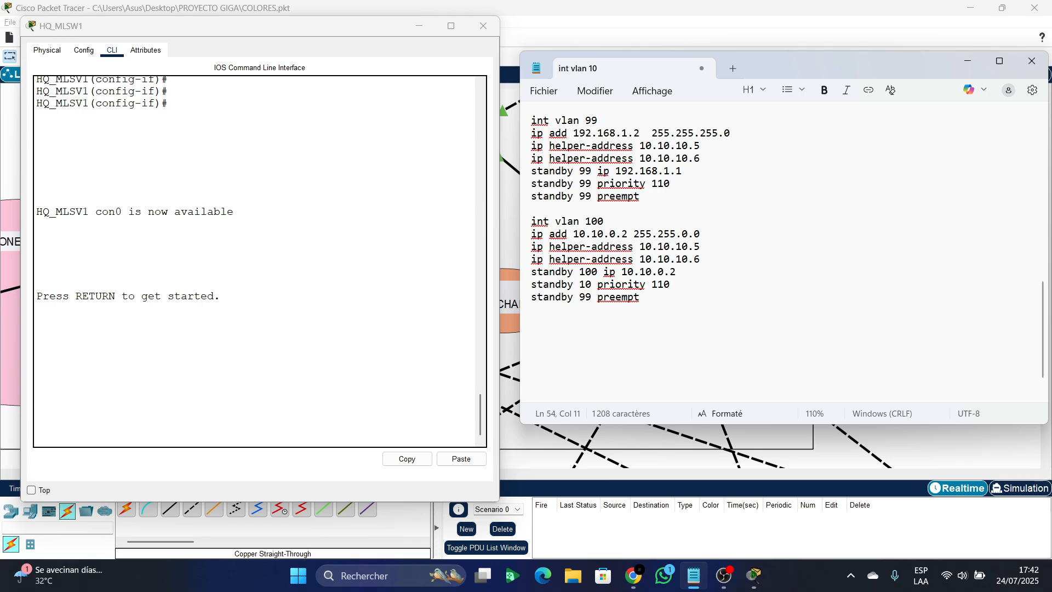
pyautogui.write('0')
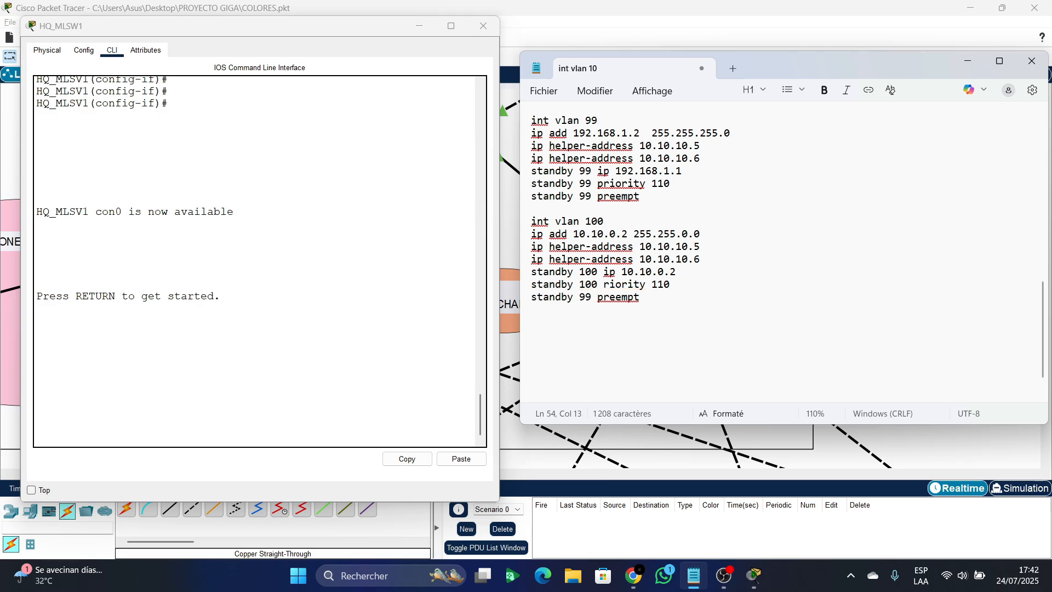
pyautogui.click(579, 297)
pyautogui.write('100')
# - Replace the preempt and priority 110 text in the VLAN 100 standby lines with copies from the VLAN 99 block
pyautogui.moveTo(642, 298)
pyautogui.mouseDown()
pyautogui.moveTo(611, 287)
pyautogui.moveTo(621, 298)
pyautogui.mouseUp()
pyautogui.click(645, 298)
pyautogui.moveTo(641, 197); pyautogui.dragTo(598, 197)
pyautogui.hotkey('ctrl', 'c')
pyautogui.moveTo(640, 297); pyautogui.dragTo(604, 298)
pyautogui.hotkey('ctrl', 'v')
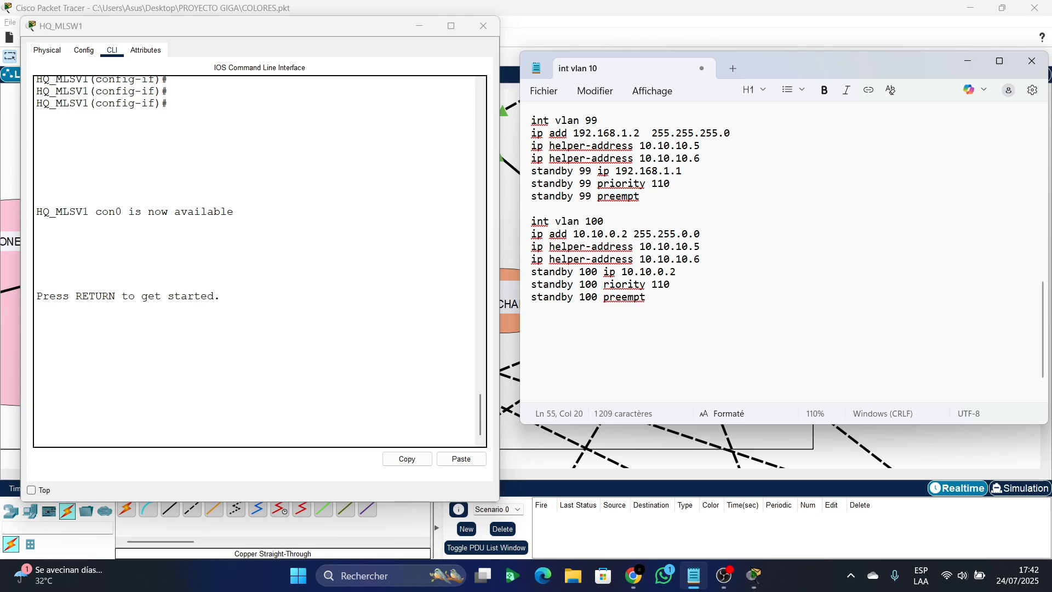
pyautogui.moveTo(670, 183); pyautogui.dragTo(598, 184)
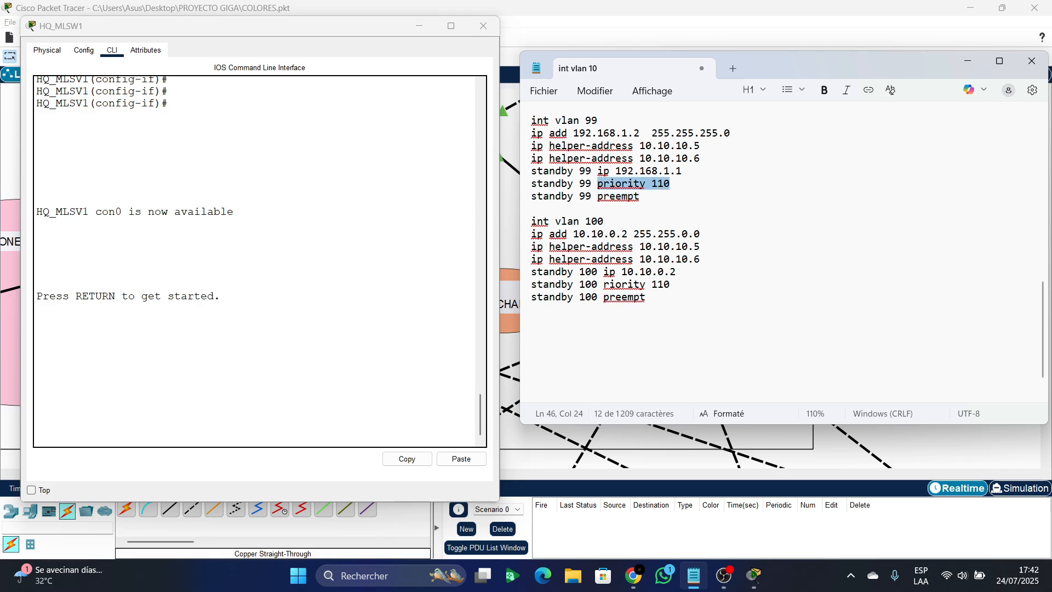
pyautogui.hotkey('ctrl', 'c')
pyautogui.moveTo(670, 284); pyautogui.dragTo(603, 284)
pyautogui.hotkey('ctrl', 'v')
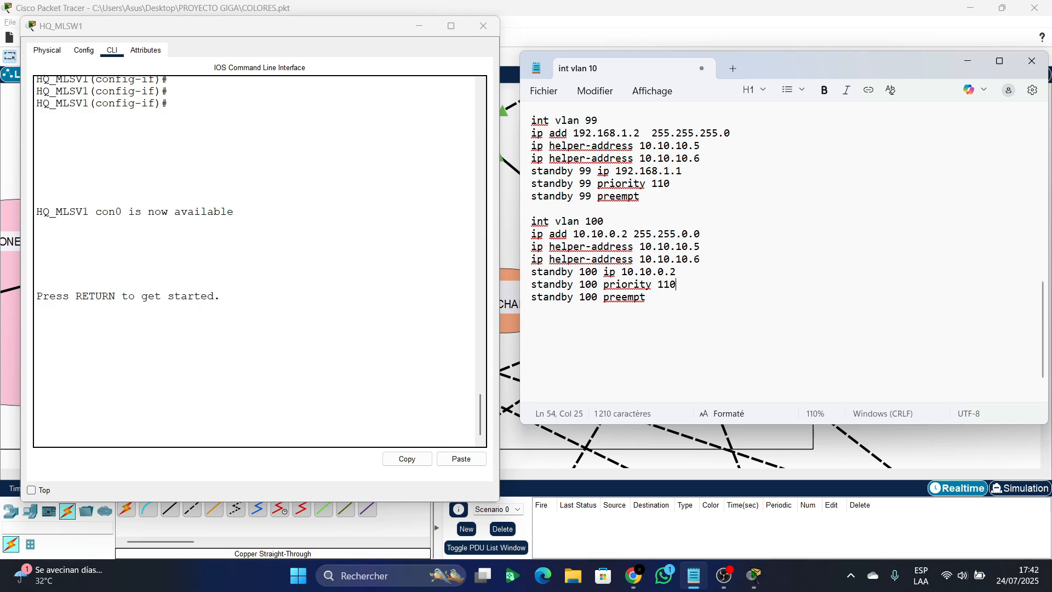
# - Review the interface addresses, helper addresses and standby lines of all blocks from VLAN 10 to VLAN 100
pyautogui.scroll(13, 784, 253)
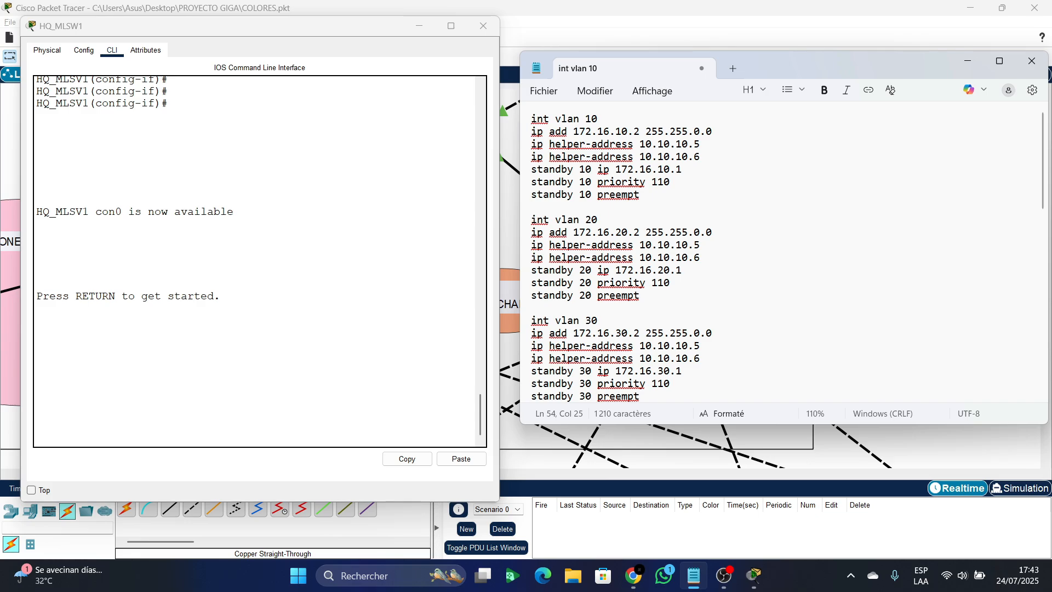
pyautogui.click(622, 131)
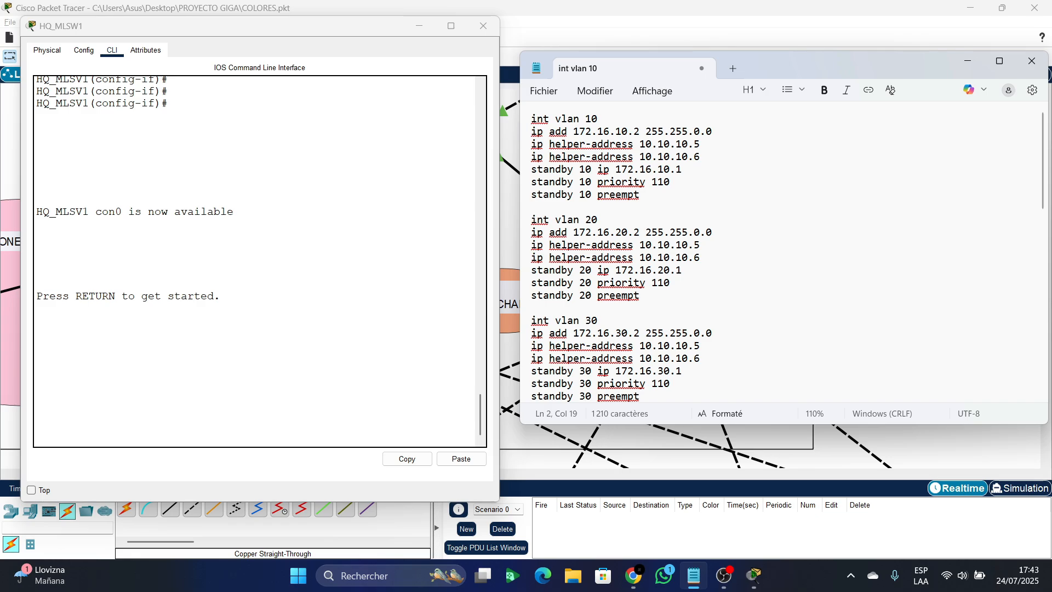
pyautogui.click(683, 169)
pyautogui.scroll(-3, 784, 252)
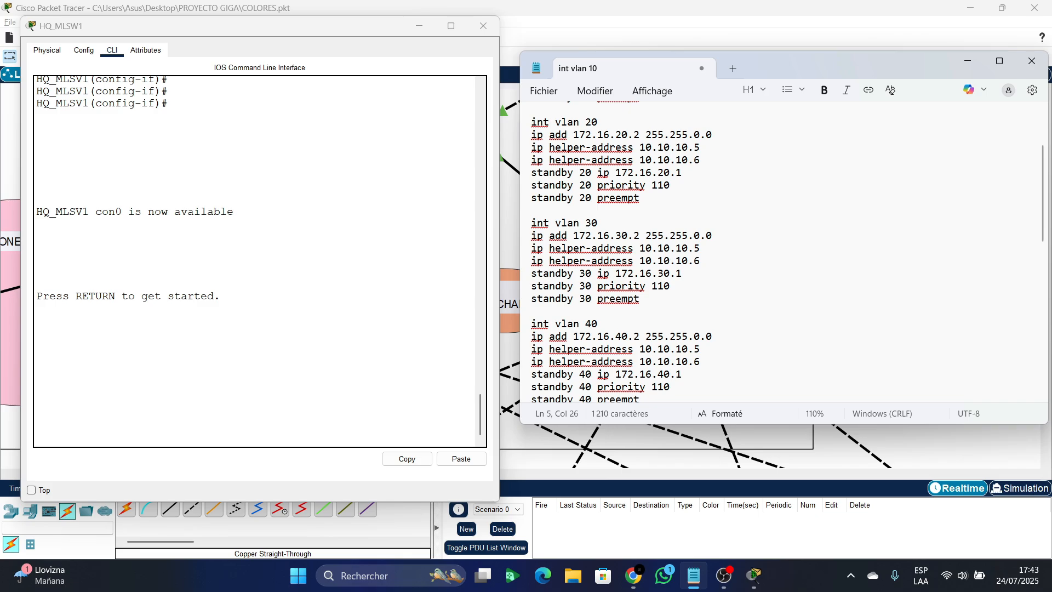
pyautogui.scroll(-2, 783, 252)
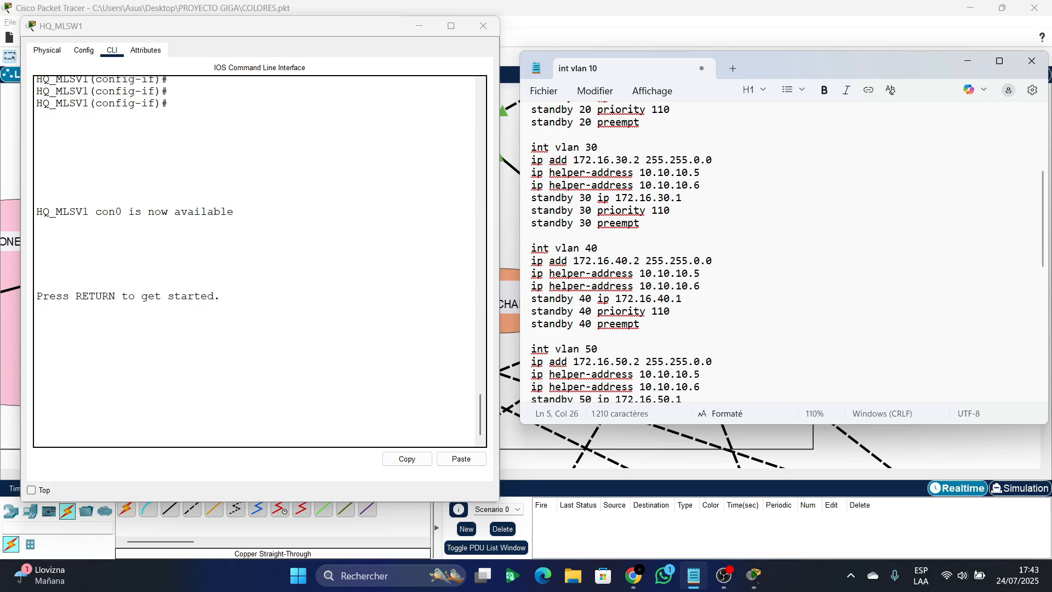
pyautogui.scroll(-3, 783, 252)
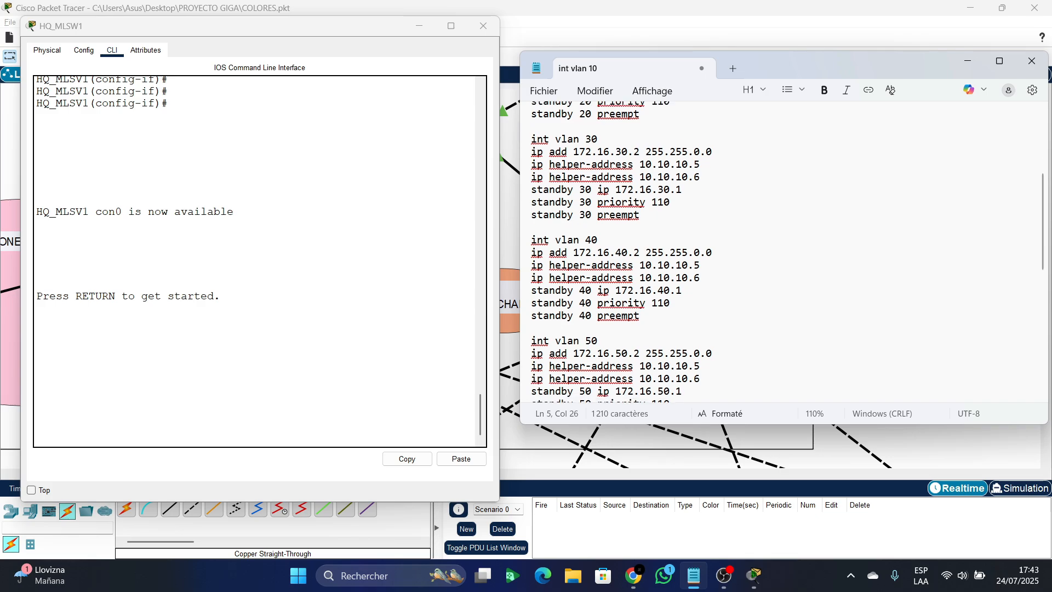
pyautogui.scroll(-1, 784, 252)
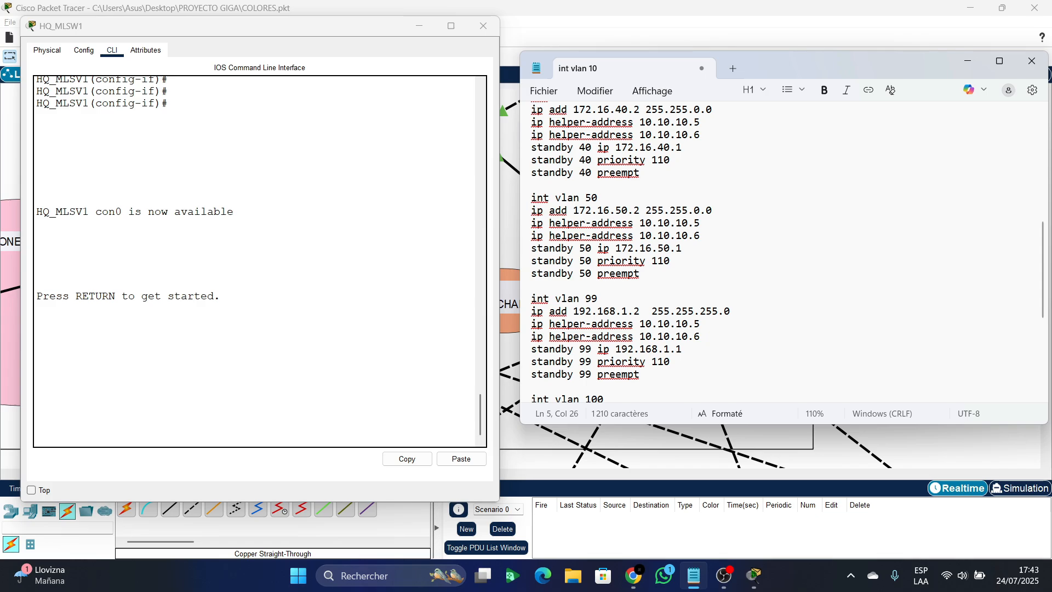
pyautogui.scroll(-1, 784, 252)
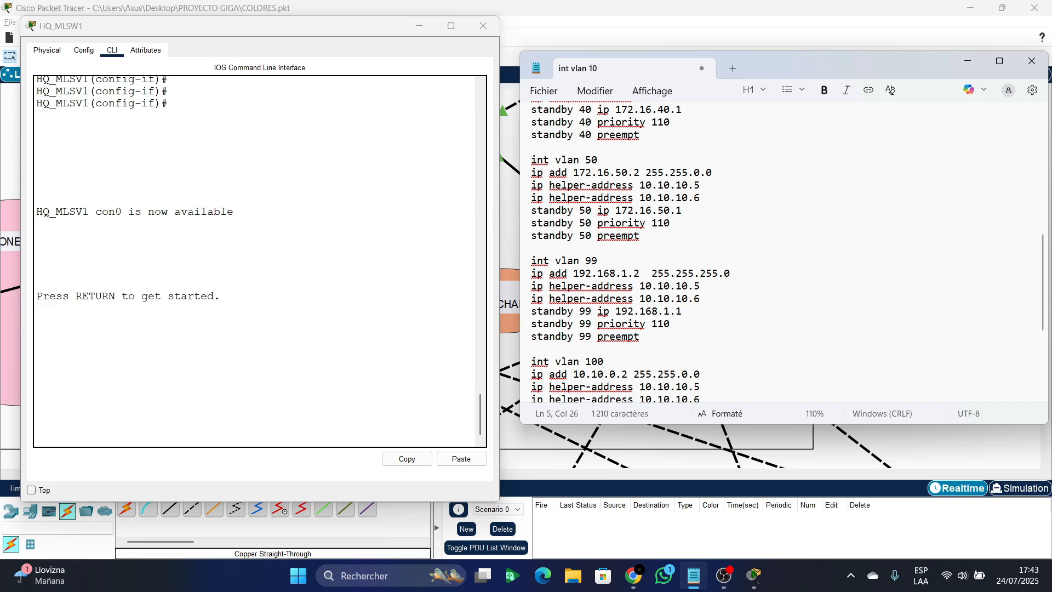
pyautogui.scroll(-3, 784, 252)
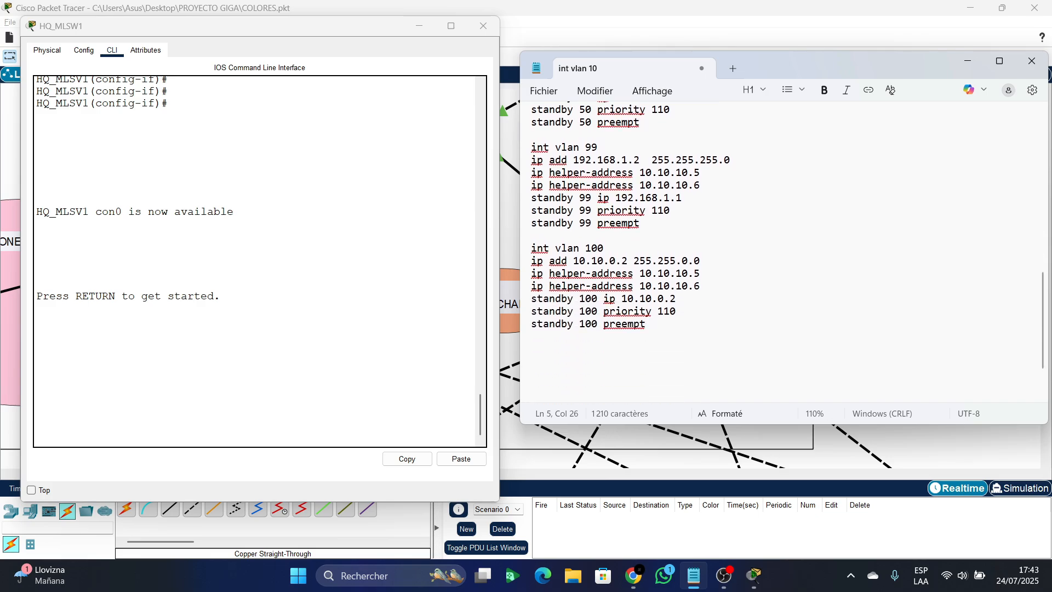
# - Copy all command blocks from VLAN 20 through VLAN 100
pyautogui.scroll(12, 892, 91)
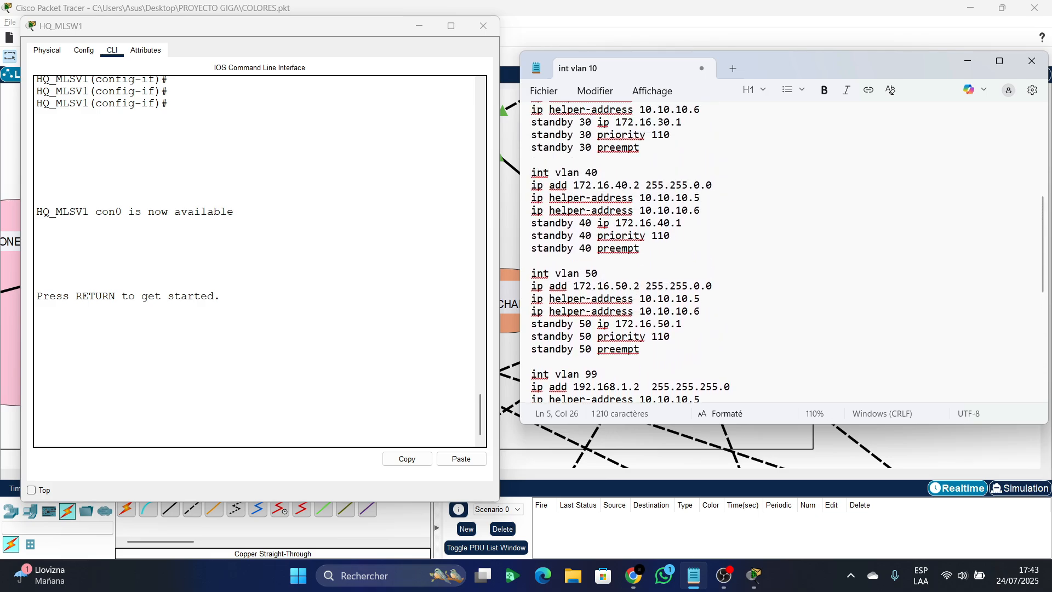
pyautogui.moveTo(531, 220); pyautogui.dragTo(596, 396)
pyautogui.scroll(-12, 592, 351)
pyautogui.hotkey('shift', 'Up')
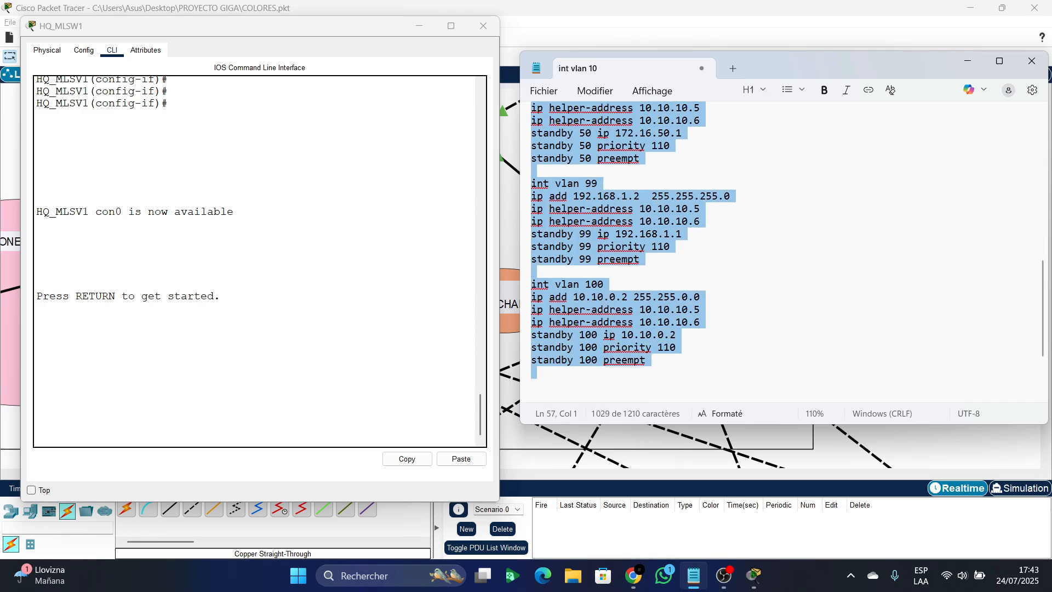
# - Switch to the HQ_MLSW1 CLI in Packet Tracer, return to global configuration mode with ex, and paste the copied VLAN command blocks
pyautogui.click(230, 149)
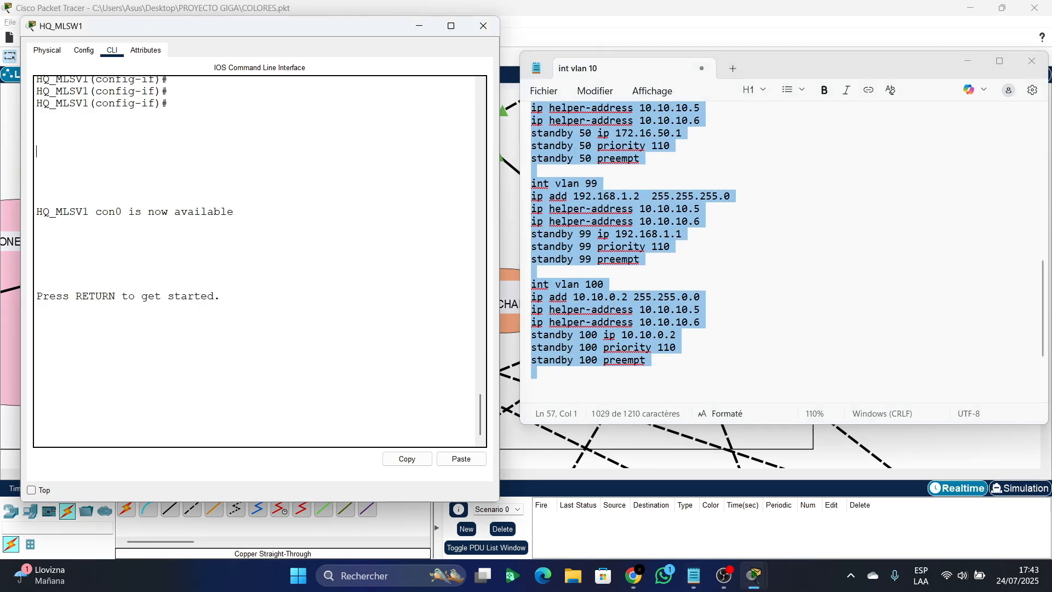
pyautogui.click(84, 50)
pyautogui.click(79, 239)
pyautogui.click(112, 49)
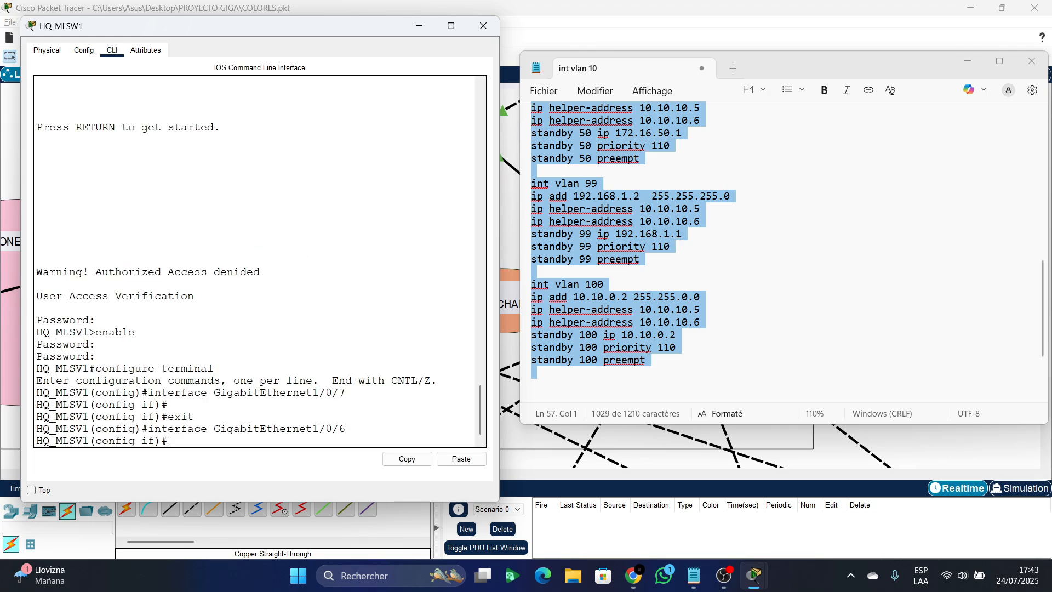
pyautogui.write('ex')
pyautogui.press('Return')
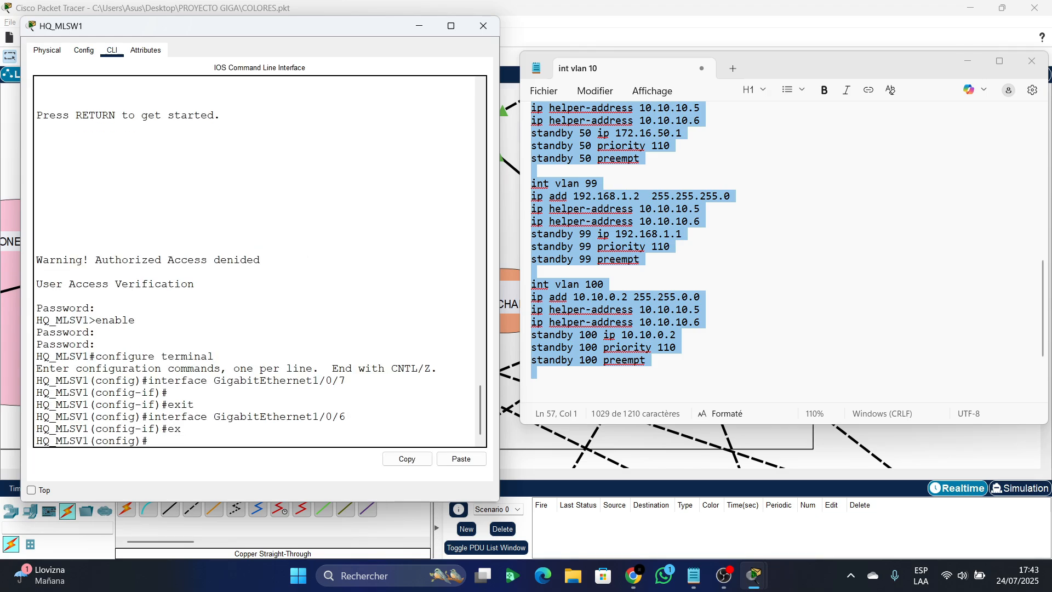
pyautogui.hotkey('ctrl', 'v')
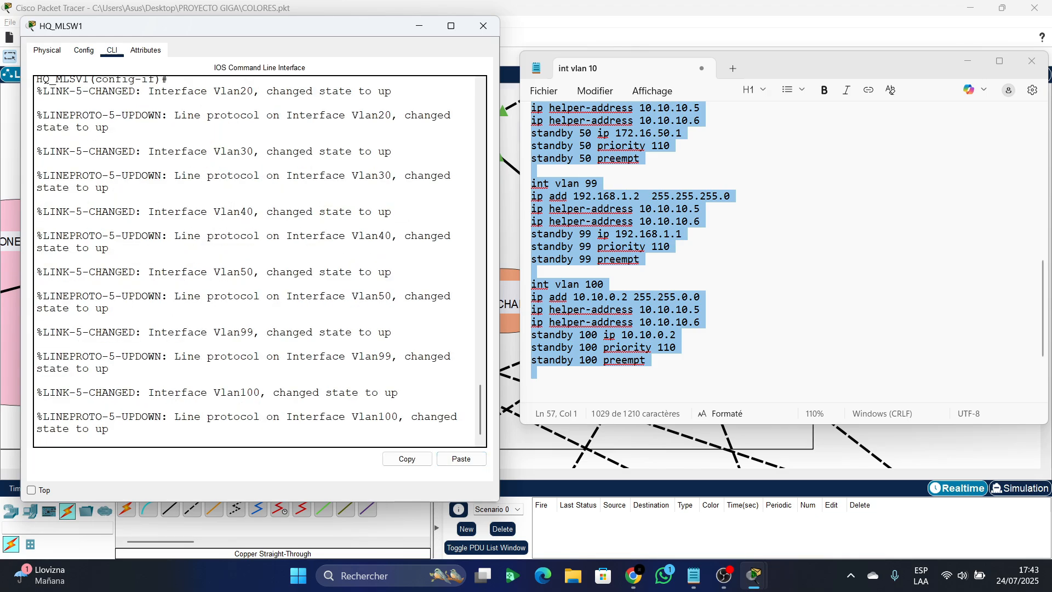
# - Examine the CLI output of the pasted VLAN 20 to VLAN 100 commands for address overlap and standby subnet warnings
pyautogui.scroll(15, 257, 262)
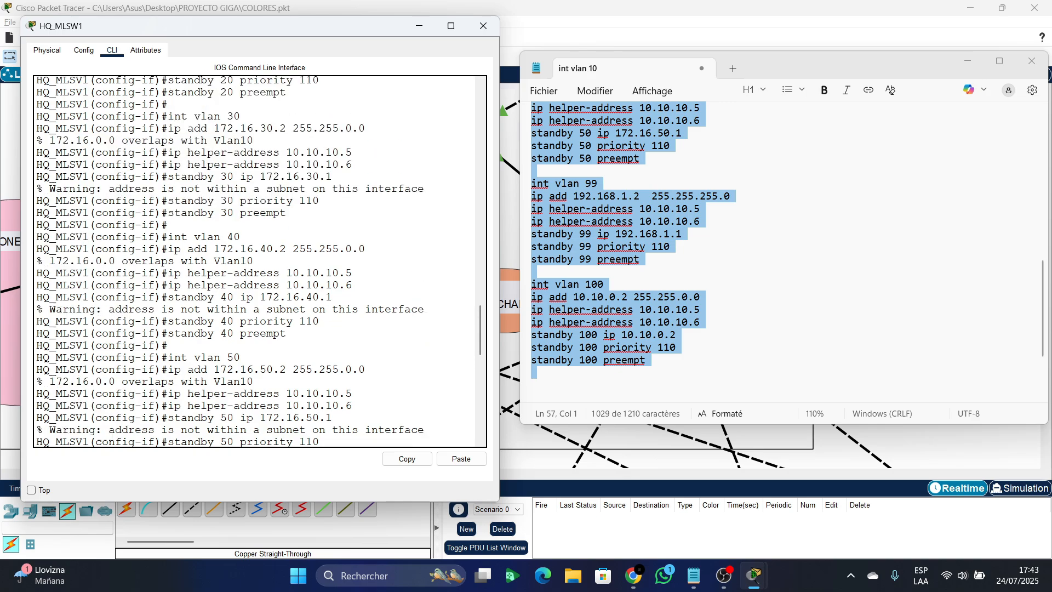
pyautogui.scroll(4, 257, 262)
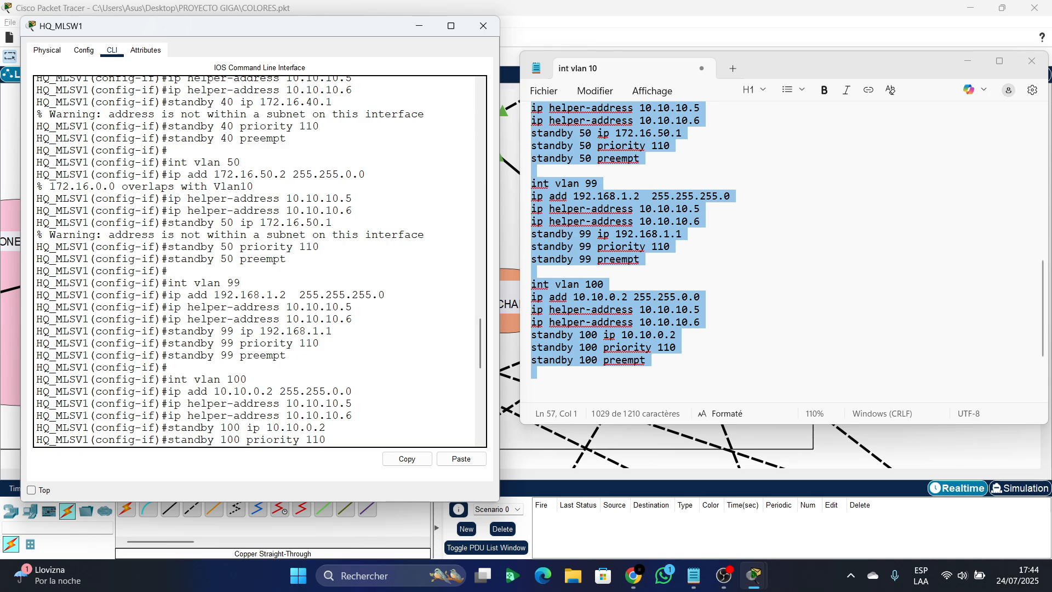
pyautogui.moveTo(254, 187); pyautogui.dragTo(37, 188)
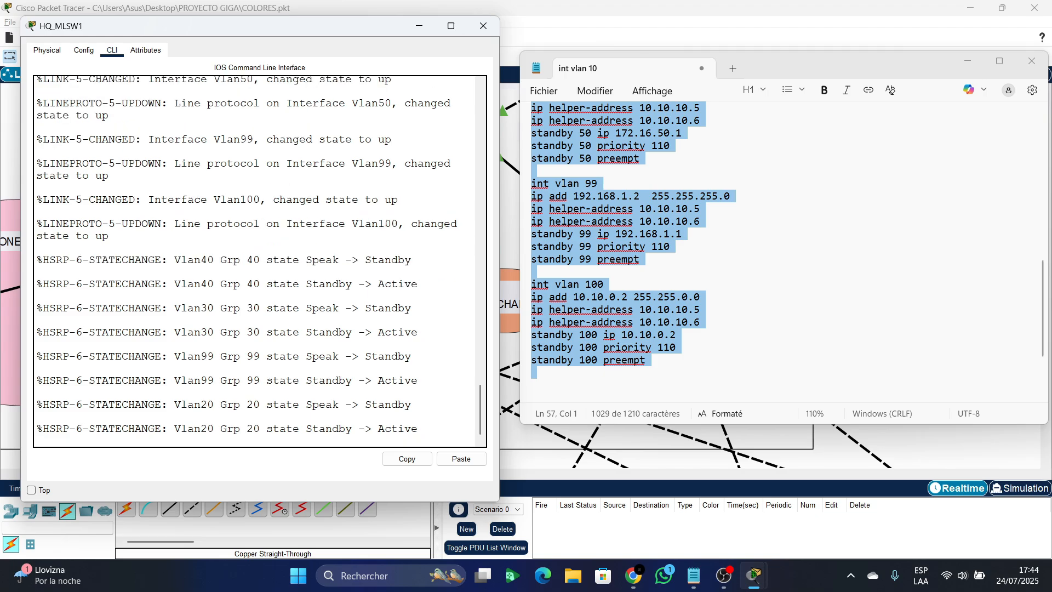
pyautogui.scroll(4, 255, 261)
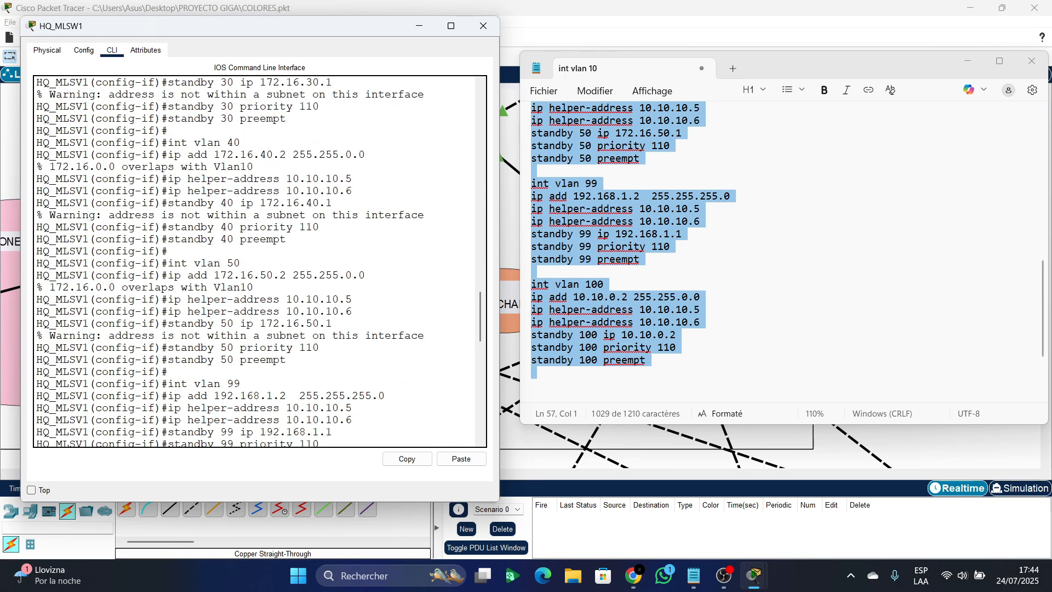
pyautogui.scroll(-8, 256, 261)
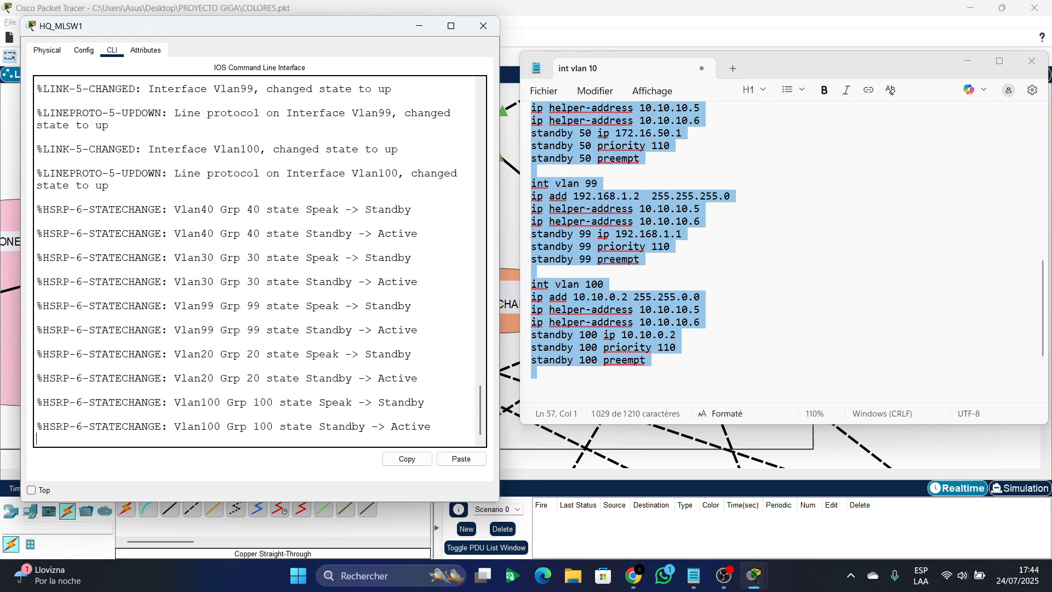
# - Return to privileged EXEC mode on HQ_MLSW1 and display the running configuration with show run
pyautogui.hotkey('ctrl', 'z')
pyautogui.press('Return')
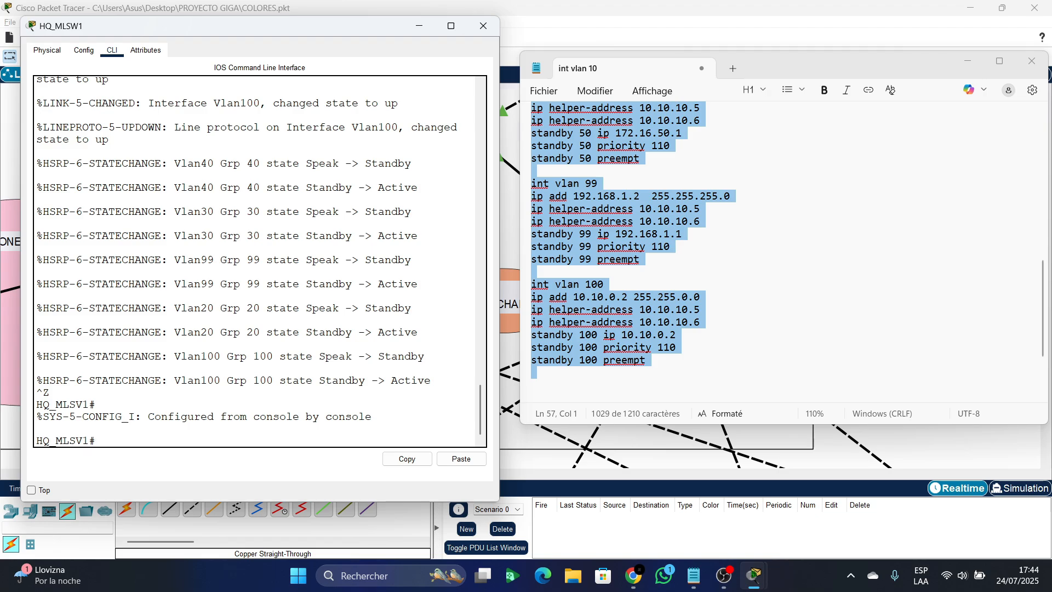
pyautogui.write('show run')
pyautogui.press('Return')
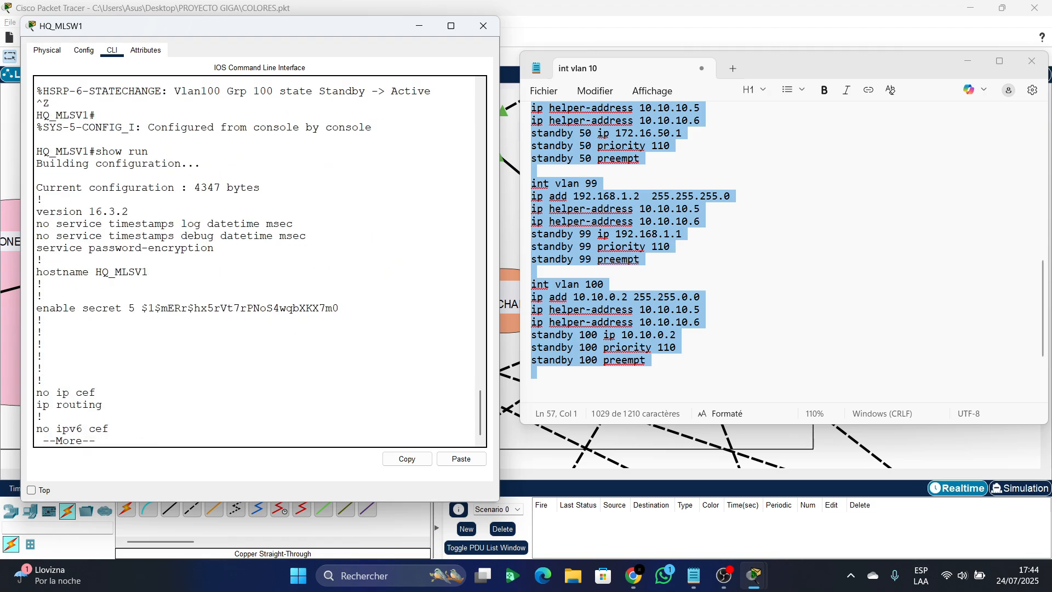
# - Page through the running configuration past the GigabitEthernet interfaces to the VLAN interface entries
pyautogui.press('Return')
pyautogui.press('Return')
pyautogui.press('Return')
pyautogui.press('Return')
pyautogui.press('Return')
pyautogui.press('Return')
pyautogui.press('Return')
pyautogui.press('Return')
pyautogui.press('Return')
pyautogui.press('Return')
pyautogui.press('Return')
pyautogui.press('Return')
pyautogui.press('Return')
pyautogui.press('Return')
pyautogui.press('Return')
pyautogui.press('Return')
pyautogui.press('Return')
pyautogui.press('Return')
pyautogui.press('Return')
pyautogui.press('Return')
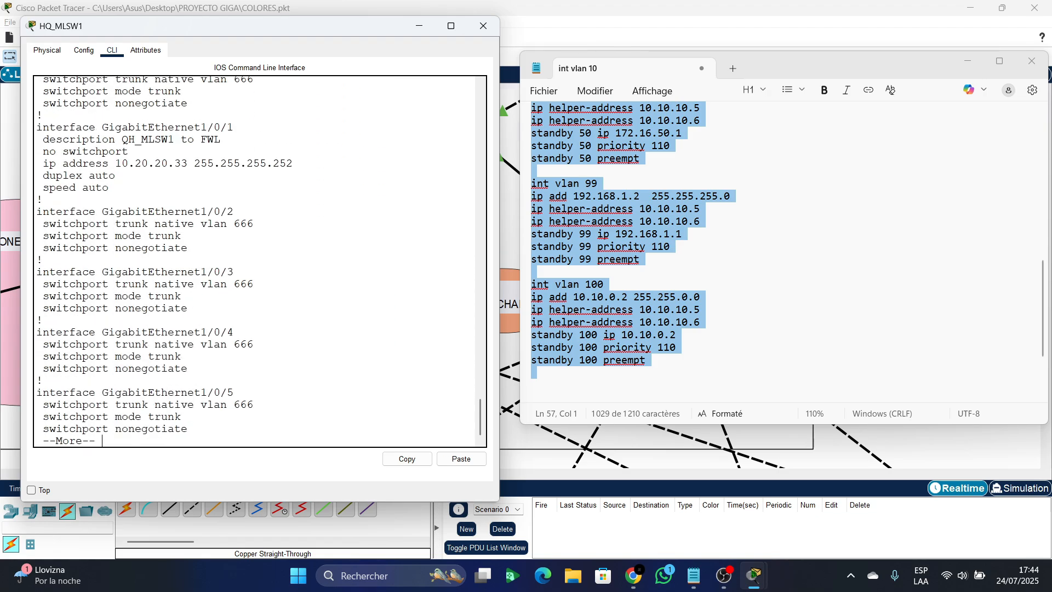
pyautogui.press('Return')
pyautogui.press('Return')
pyautogui.press('Return')
pyautogui.press('Return')
pyautogui.press('Return')
pyautogui.press('Return')
pyautogui.press('Return')
pyautogui.press('Return')
pyautogui.press('Return')
pyautogui.press('Return')
pyautogui.press('Return')
pyautogui.press('Return')
pyautogui.press('Return')
pyautogui.press('Return')
pyautogui.press('Return')
pyautogui.press('Return')
pyautogui.press('Return')
pyautogui.press('Return')
pyautogui.press('Return')
pyautogui.press('Return')
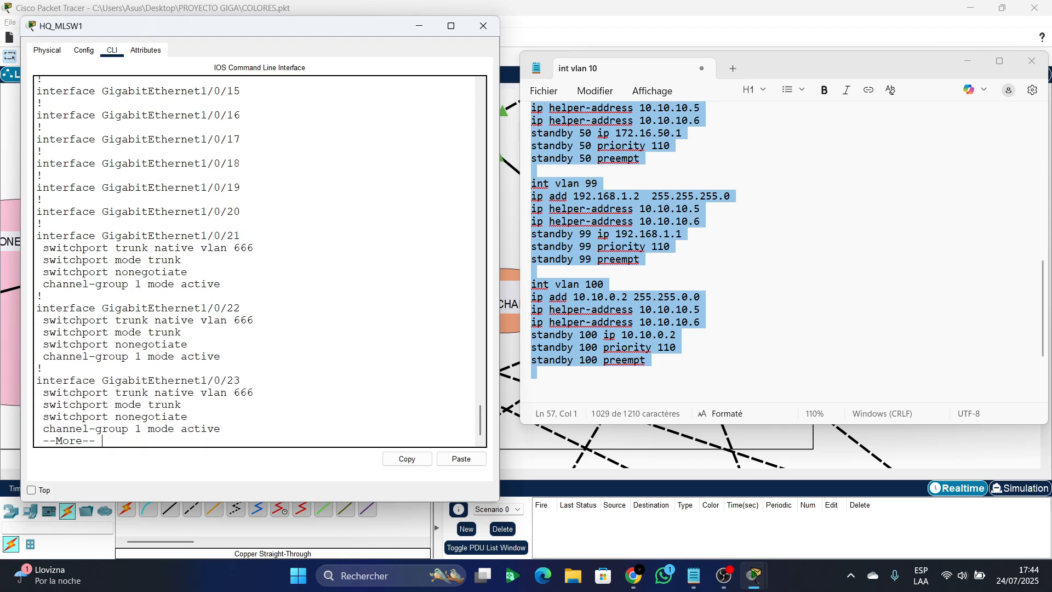
pyautogui.press('Return')
pyautogui.press('Return')
pyautogui.press('Return')
pyautogui.press('Return')
pyautogui.press('Return')
pyautogui.press('Return')
pyautogui.press('Return')
pyautogui.press('Return')
pyautogui.press('Return')
pyautogui.press('Return')
pyautogui.press('Return')
pyautogui.press('Return')
pyautogui.press('Return')
pyautogui.press('Return')
pyautogui.press('Return')
pyautogui.press('Return')
pyautogui.press('Return')
pyautogui.press('Return')
pyautogui.press('Return')
pyautogui.press('Return')
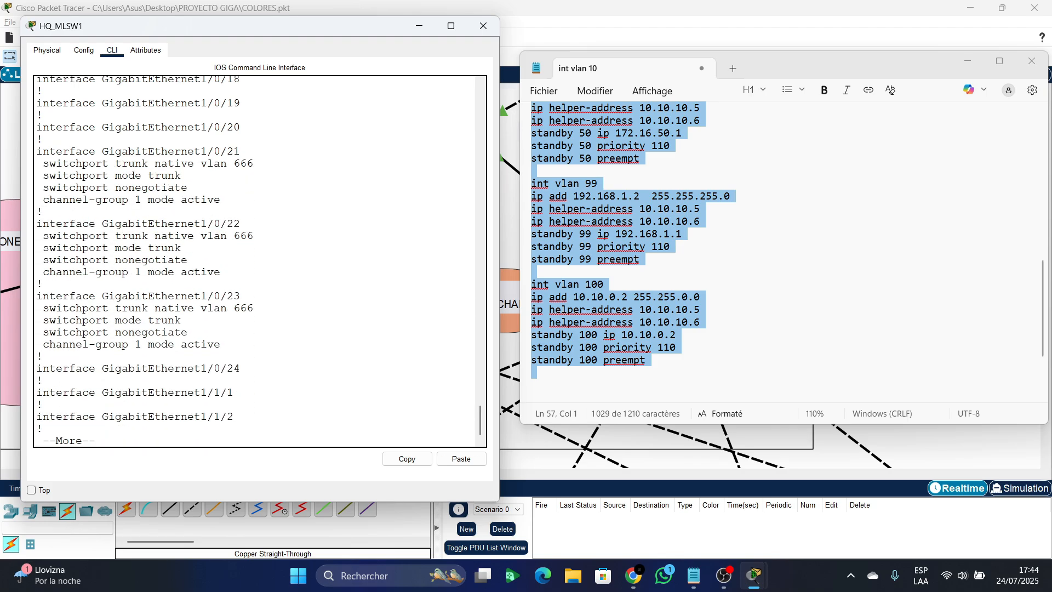
pyautogui.press('Return')
pyautogui.press('Return')
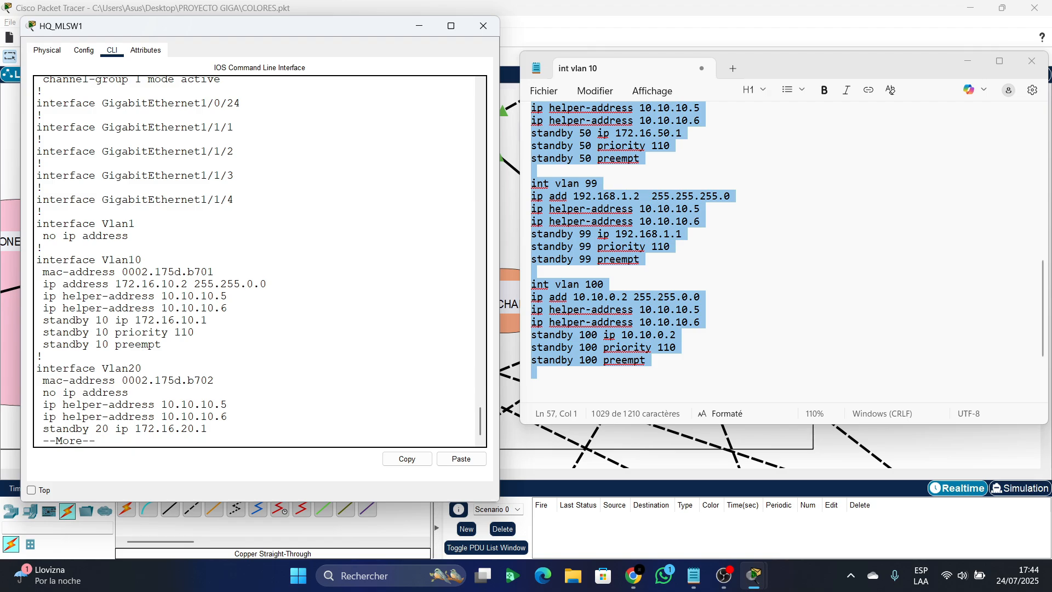
# - Check the interface address, helper addresses and standby lines of Vlan10 and Vlan20 in the running configuration
pyautogui.moveTo(189, 284); pyautogui.dragTo(161, 284)
pyautogui.moveTo(194, 320); pyautogui.dragTo(136, 320)
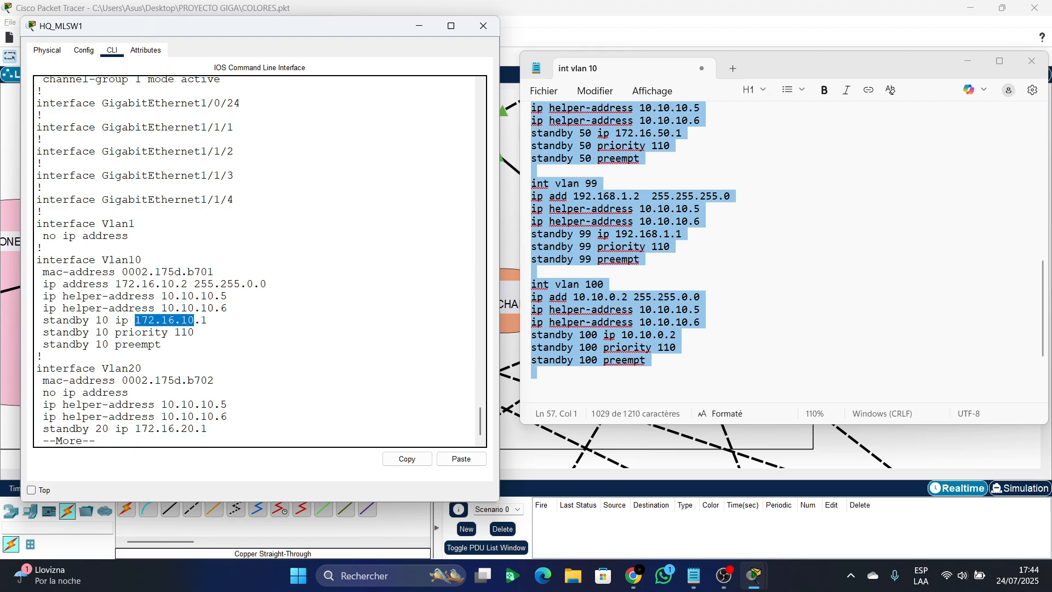
pyautogui.click(42, 357)
pyautogui.press('Return')
pyautogui.press('Return')
pyautogui.press('Return')
pyautogui.press('Return')
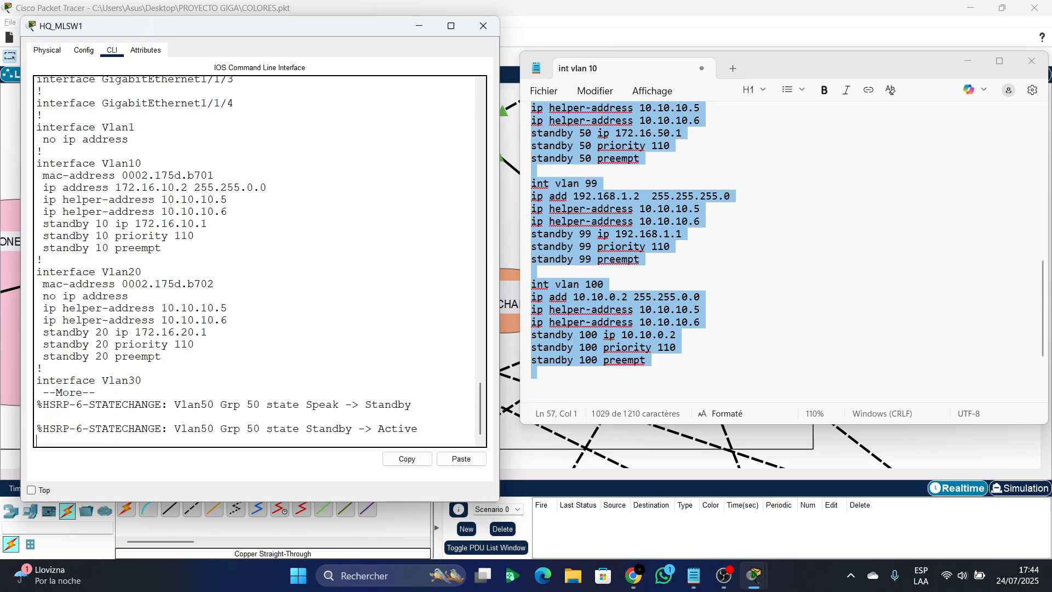
pyautogui.press('Return')
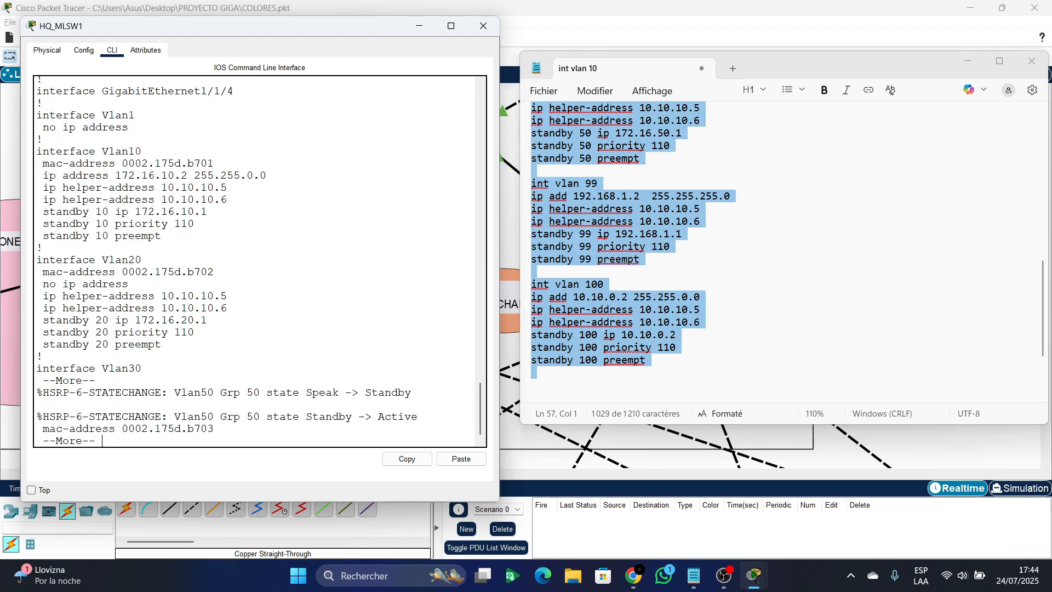
# - Check the interface address, helper addresses and standby lines of Vlan30, Vlan40 and Vlan50 in the running configuration
pyautogui.press('Return')
pyautogui.press('Return')
pyautogui.press('Return')
pyautogui.press('Return')
pyautogui.press('Return')
pyautogui.press('Return')
pyautogui.press('Return')
pyautogui.press('Return')
pyautogui.press('Return')
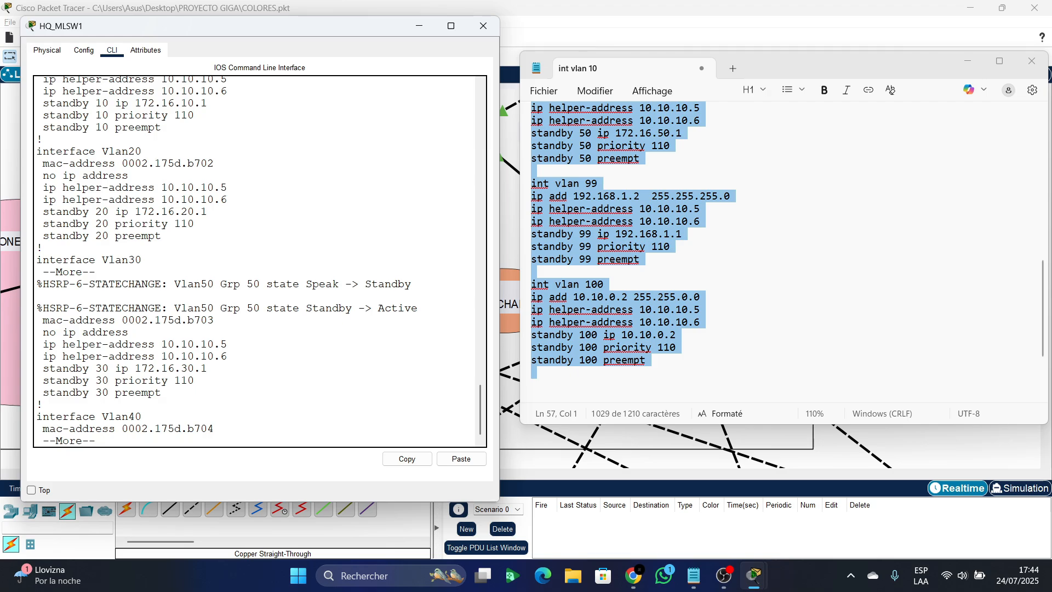
pyautogui.press('Return')
pyautogui.press('Return')
pyautogui.press('Return')
pyautogui.press('Return')
pyautogui.press('Return')
pyautogui.press('Return')
pyautogui.press('Return')
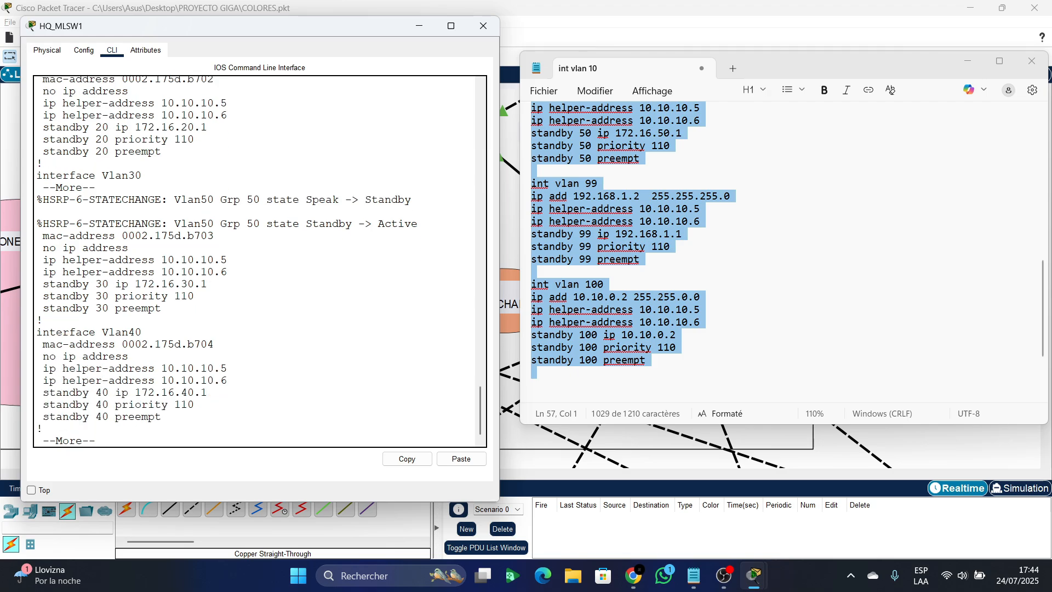
pyautogui.press('Return')
pyautogui.press('Return')
pyautogui.press('Return')
pyautogui.press('Return')
pyautogui.press('Return')
pyautogui.press('Return')
pyautogui.press('Return')
pyautogui.press('Return')
pyautogui.press('Return')
pyautogui.press('Return')
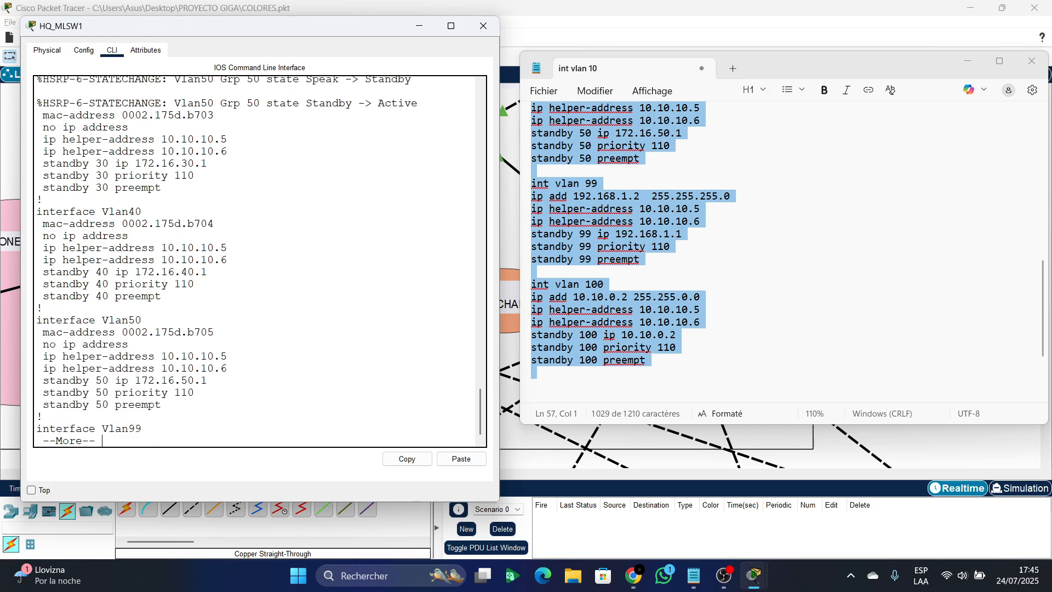
# - Check the Vlan99 and Vlan100 entries and continue through the running configuration to the access-list 2 lines
pyautogui.press('Return')
pyautogui.press('Return')
pyautogui.press('Return')
pyautogui.press('Return')
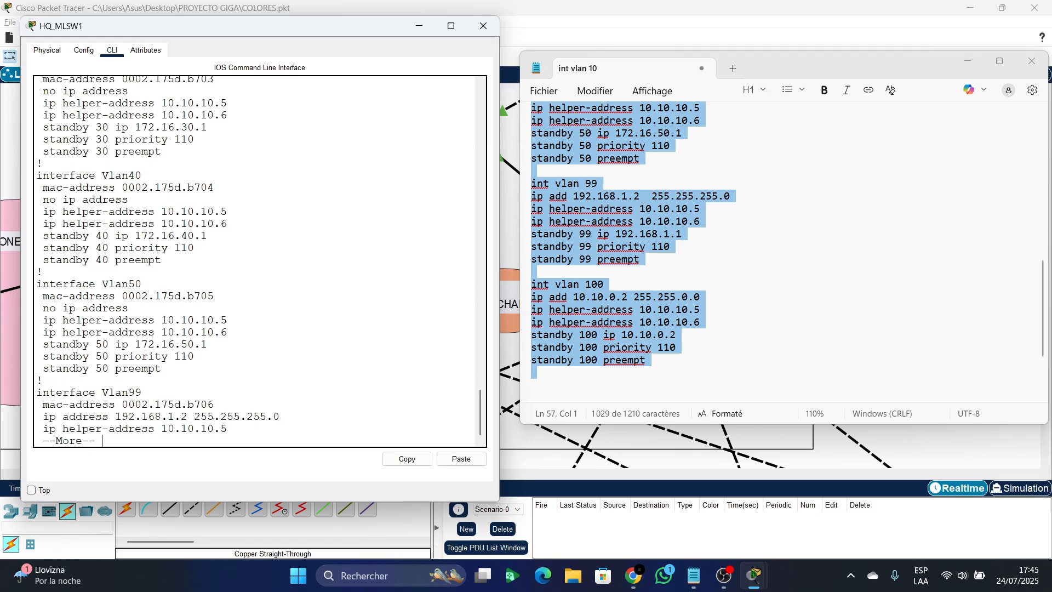
pyautogui.press('Return')
pyautogui.press('Return')
pyautogui.press('Return')
pyautogui.press('Return')
pyautogui.press('Return')
pyautogui.press('Return')
pyautogui.press('Return')
pyautogui.press('Return')
pyautogui.press('Return')
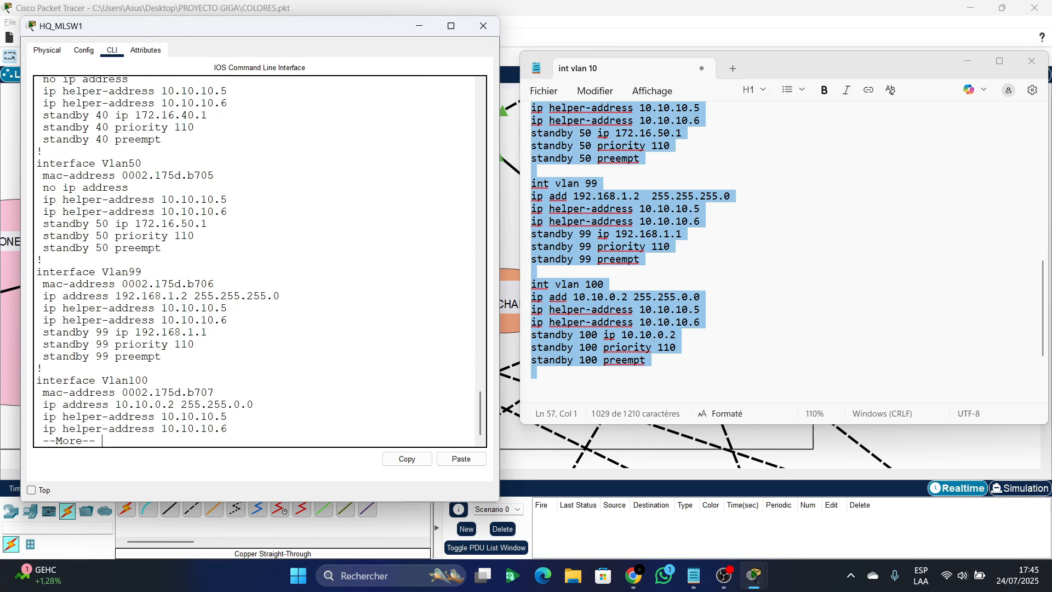
pyautogui.press('Return')
pyautogui.press('Return')
pyautogui.press('Return')
pyautogui.press('Return')
pyautogui.press('Return')
pyautogui.press('Return')
pyautogui.press('Return')
pyautogui.press('Return')
pyautogui.press('Return')
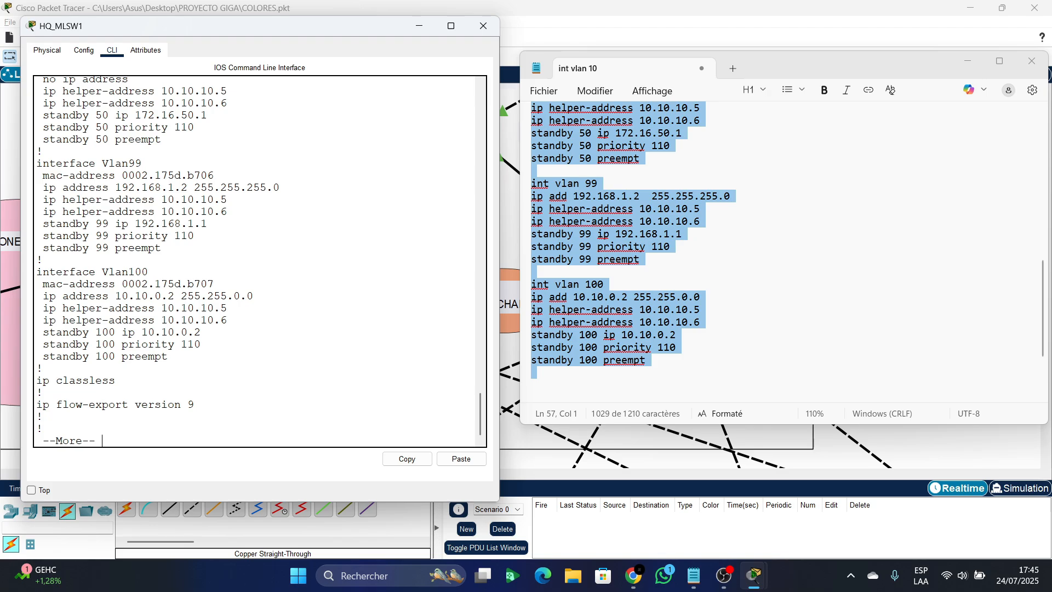
pyautogui.press('Return')
pyautogui.press('Return')
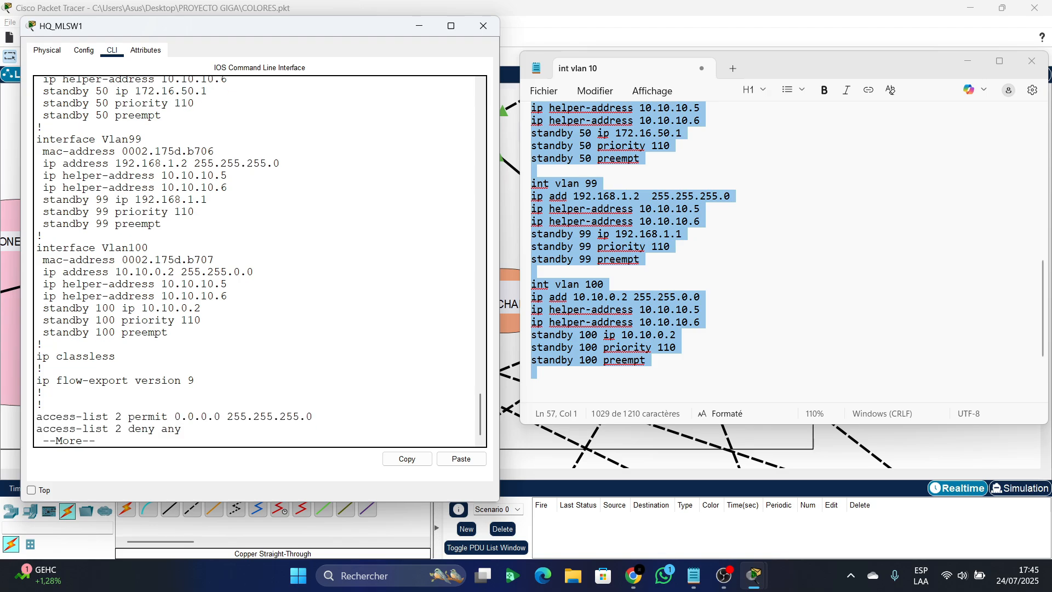
# - Review the VLAN interface sections of the running configuration on HQ_MLSW1, from VLAN 100 back up to VLAN 10
pyautogui.moveTo(47, 345); pyautogui.dragTo(37, 140)
pyautogui.scroll(4, 37, 139)
pyautogui.scroll(3, 258, 261)
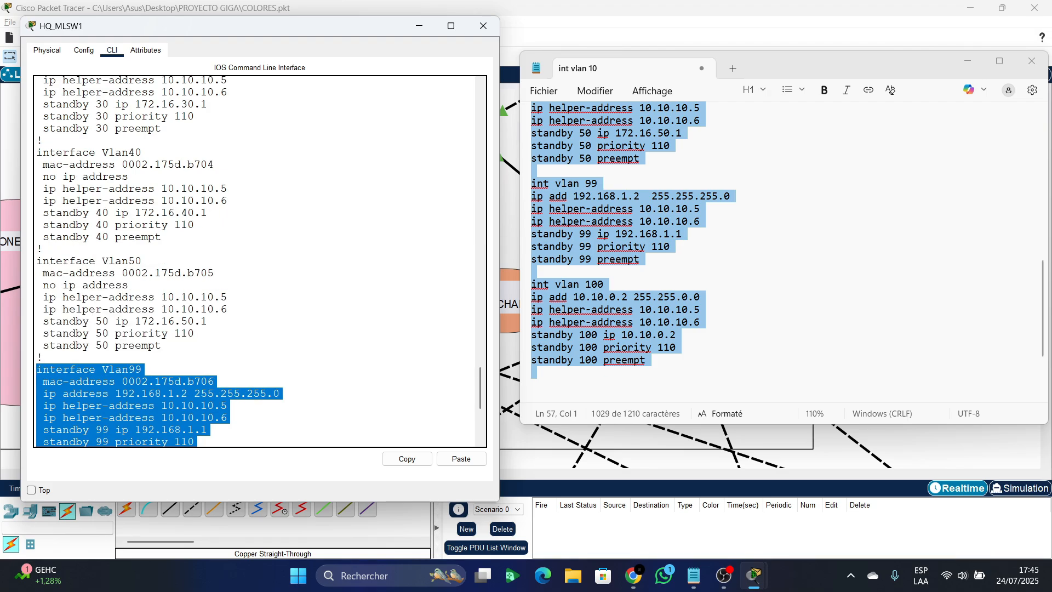
pyautogui.scroll(1, 254, 261)
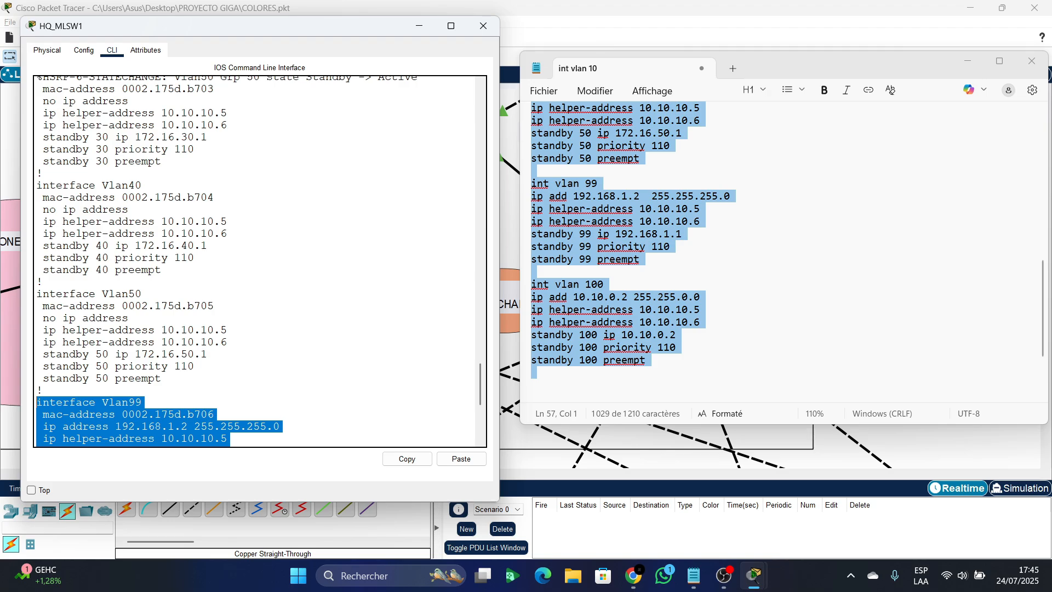
pyautogui.scroll(4, 258, 261)
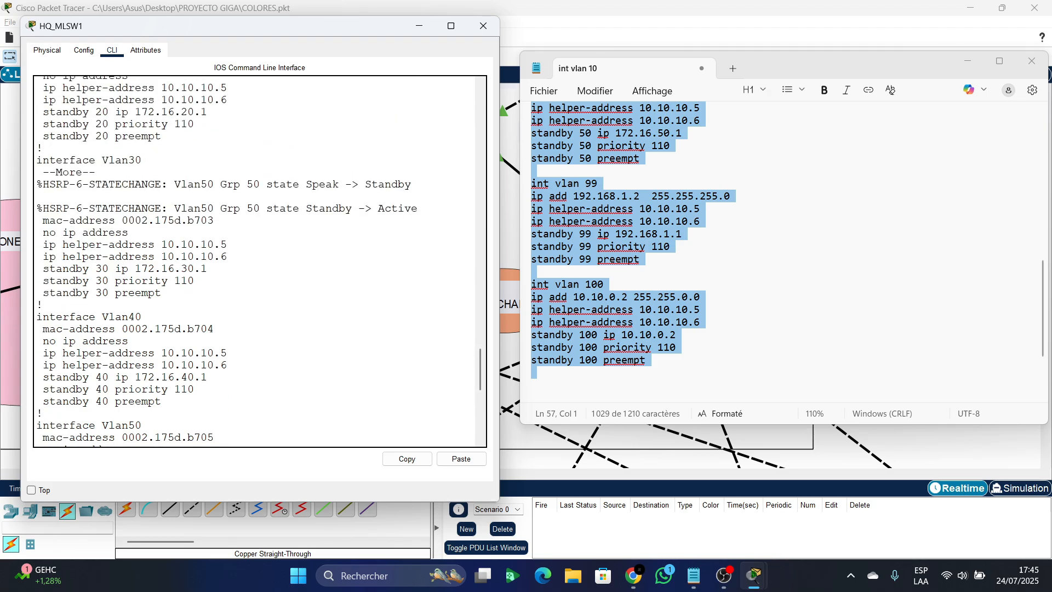
pyautogui.scroll(7, 257, 262)
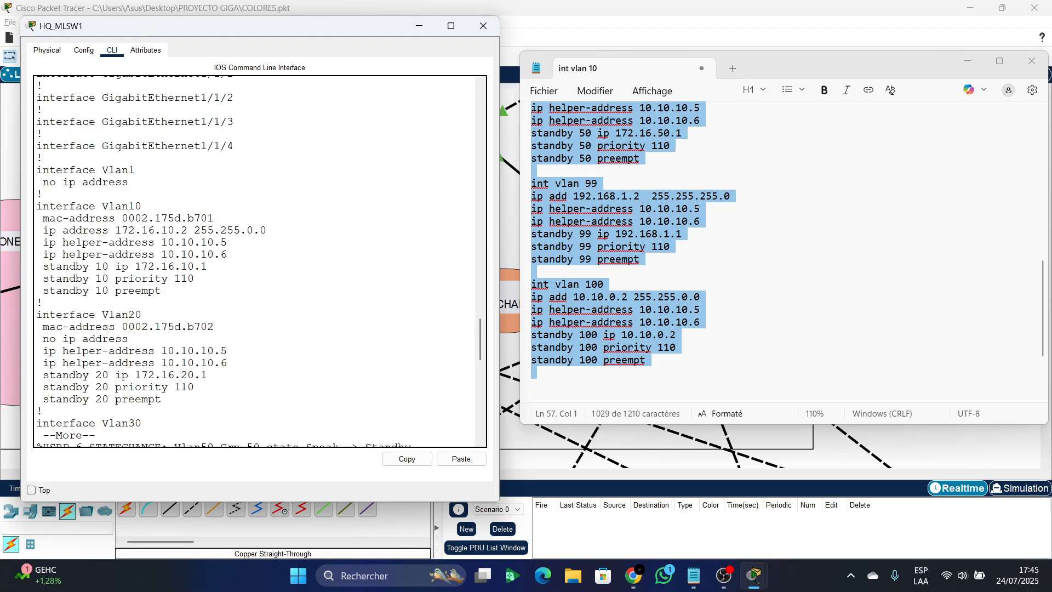
# - In the Notepad script, set the VLAN 10 standby priority to 90 and copy that value
pyautogui.click(629, 248)
pyautogui.scroll(7, 629, 247)
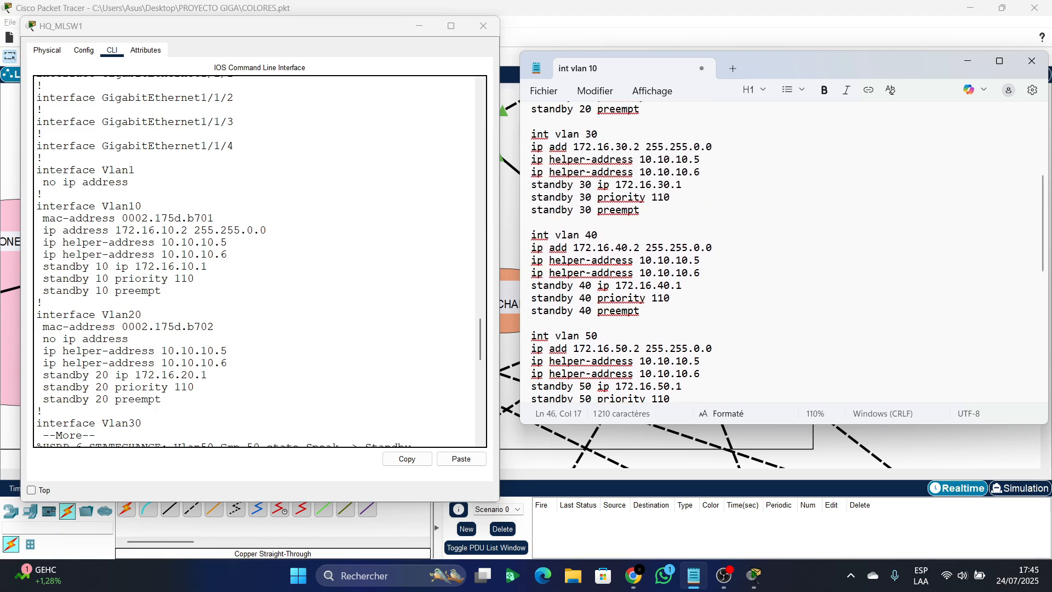
pyautogui.scroll(5, 629, 248)
pyautogui.click(672, 182)
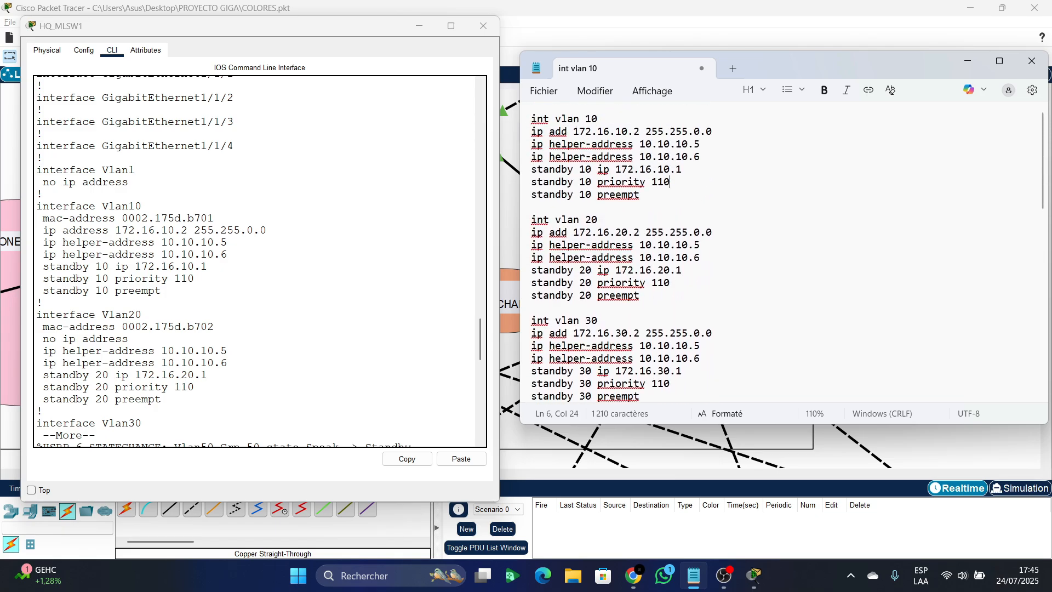
pyautogui.press('BackSpace')
pyautogui.press('BackSpace')
pyautogui.press('BackSpace')
pyautogui.write('90')
pyautogui.hotkey('shift', 'Left')
pyautogui.hotkey('shift', 'Left')
pyautogui.hotkey('shift', 'Left')
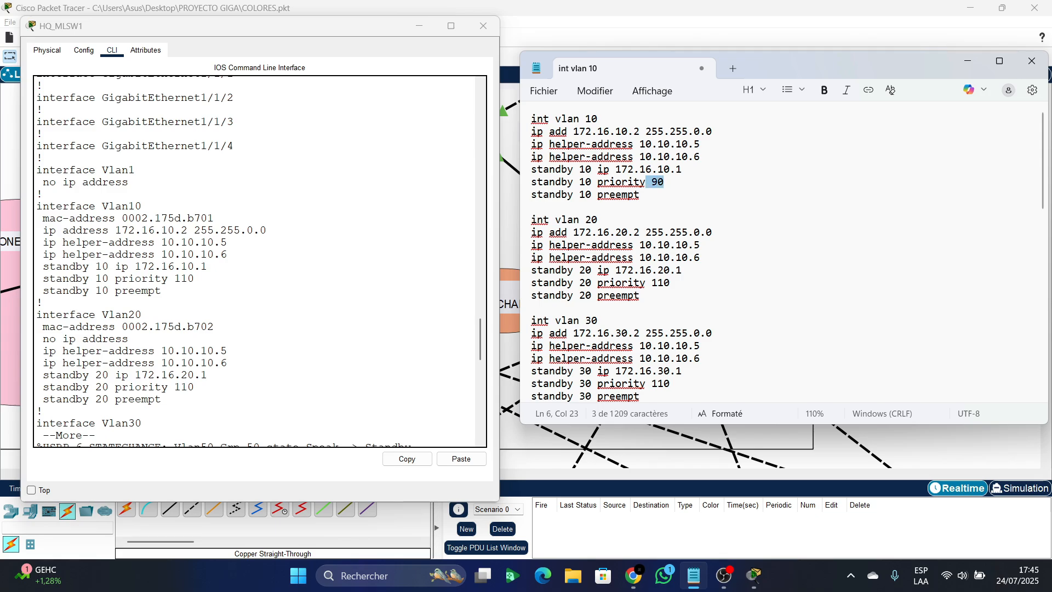
pyautogui.hotkey('shift', 'Right')
pyautogui.hotkey('ctrl', 'c')
# - Replace the standby priority of VLAN 20 and VLAN 30 in the script with the copied value 90
pyautogui.scroll(-1, 657, 236)
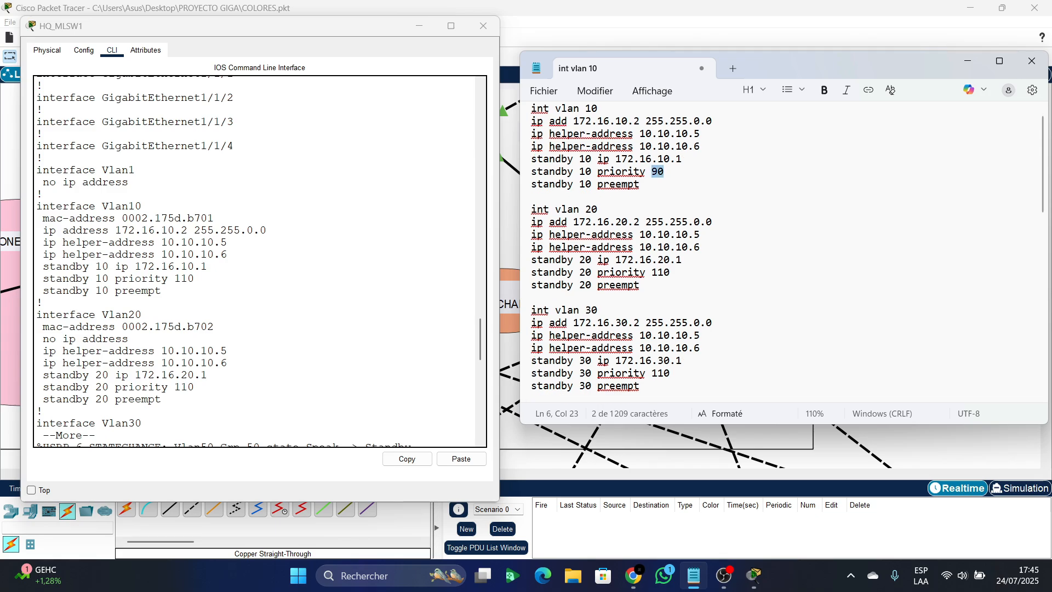
pyautogui.moveTo(671, 234); pyautogui.dragTo(652, 234)
pyautogui.hotkey('ctrl', 'v')
pyautogui.scroll(-1, 657, 236)
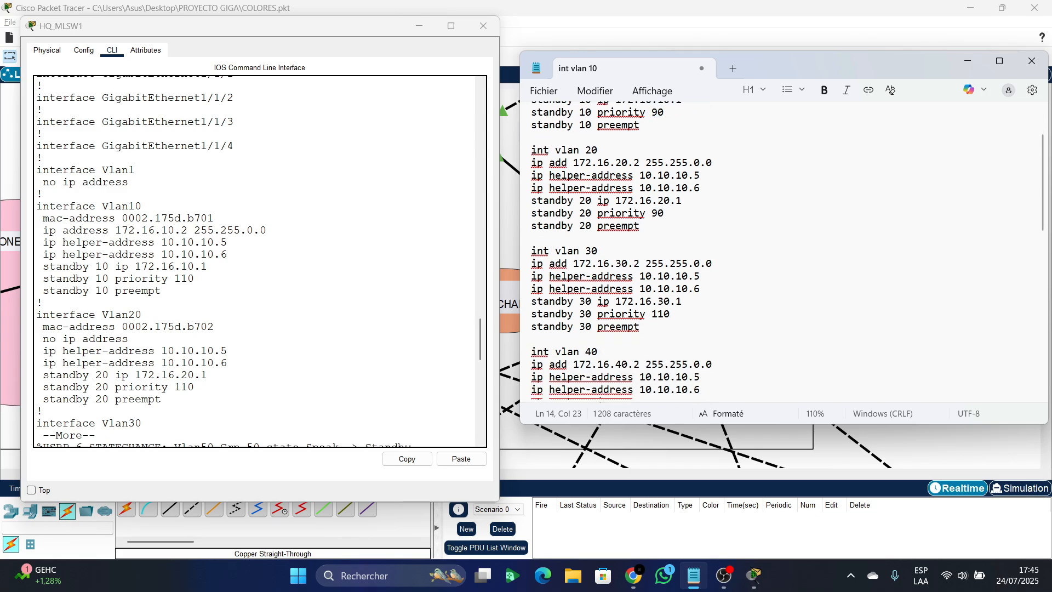
pyautogui.doubleClick(660, 296)
pyautogui.hotkey('ctrl', 'v')
# - Replace the standby priority of VLAN 40 and VLAN 50 in the script with 90
pyautogui.scroll(-2, 660, 297)
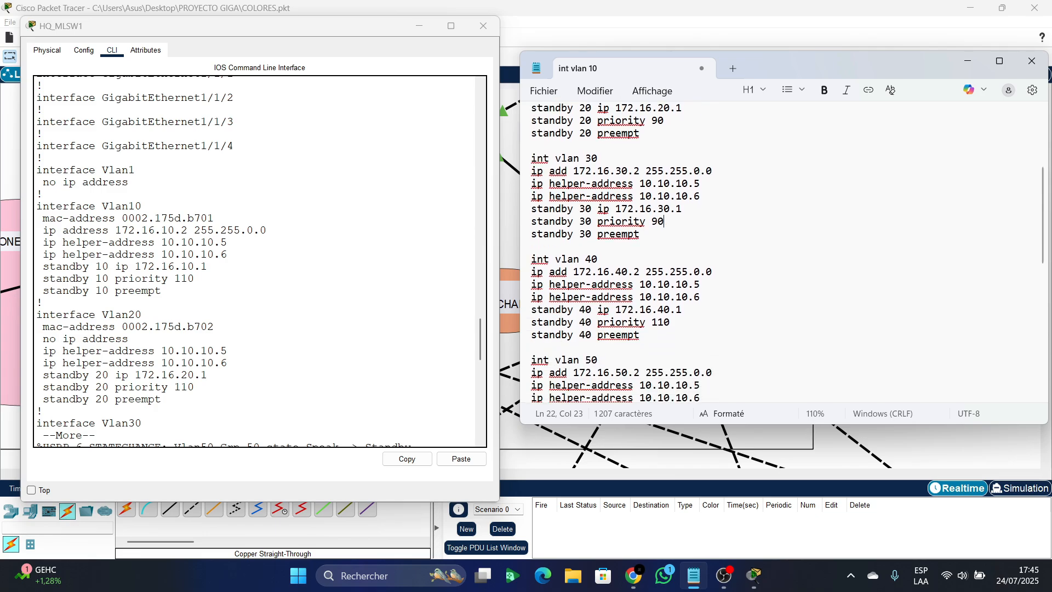
pyautogui.doubleClick(661, 322)
pyautogui.hotkey('ctrl', 'v')
pyautogui.scroll(-2, 631, 252)
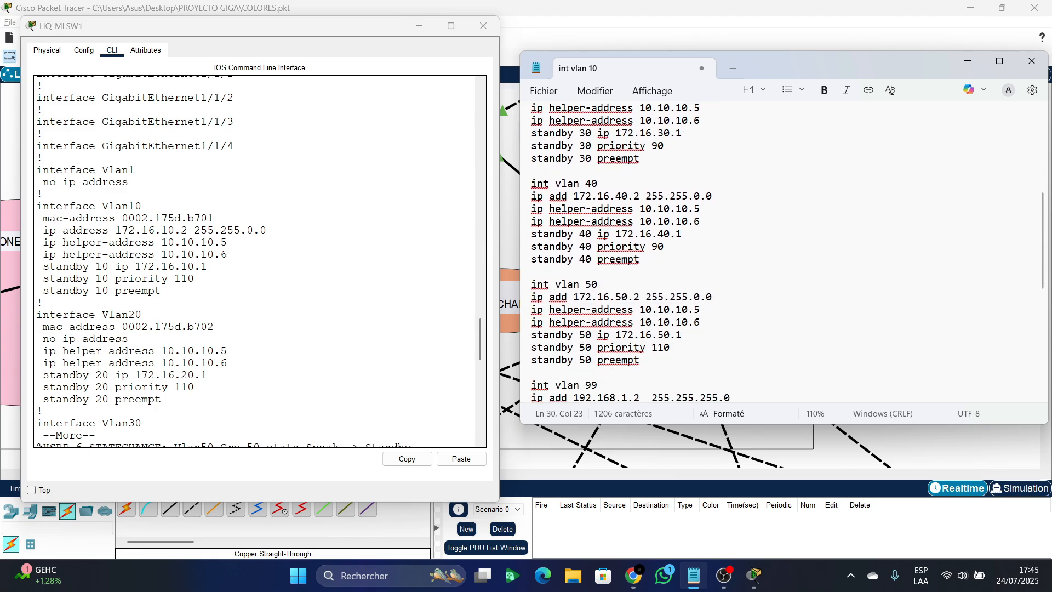
pyautogui.doubleClick(661, 347)
pyautogui.hotkey('ctrl', 'v')
# - Replace the standby priority of VLAN 99 and VLAN 100 in the script with 90
pyautogui.scroll(-3, 660, 252)
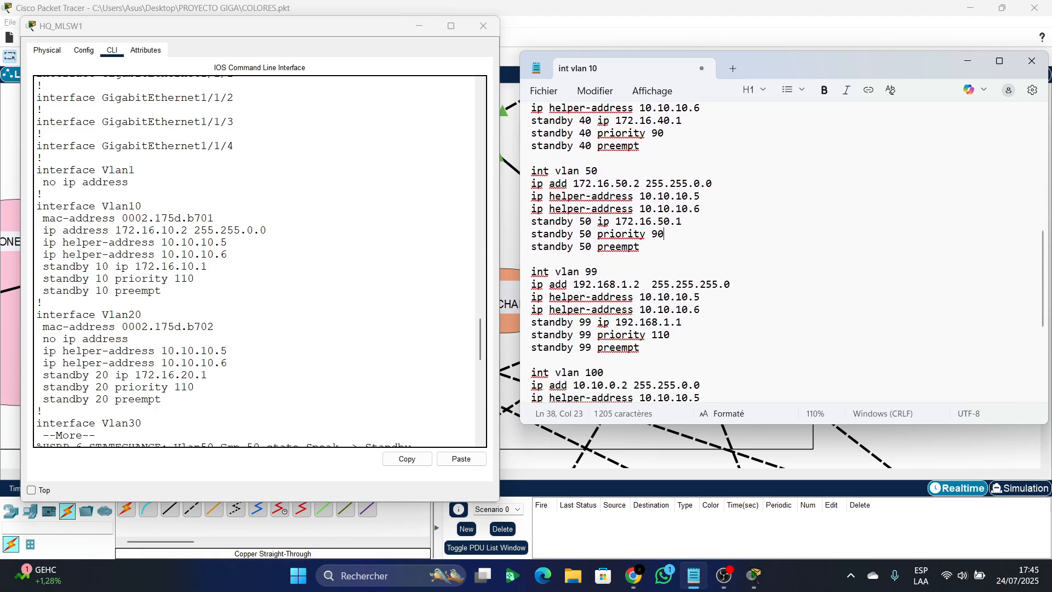
pyautogui.moveTo(657, 334); pyautogui.dragTo(670, 335)
pyautogui.doubleClick(660, 334)
pyautogui.hotkey('ctrl', 'v')
pyautogui.scroll(-2, 661, 252)
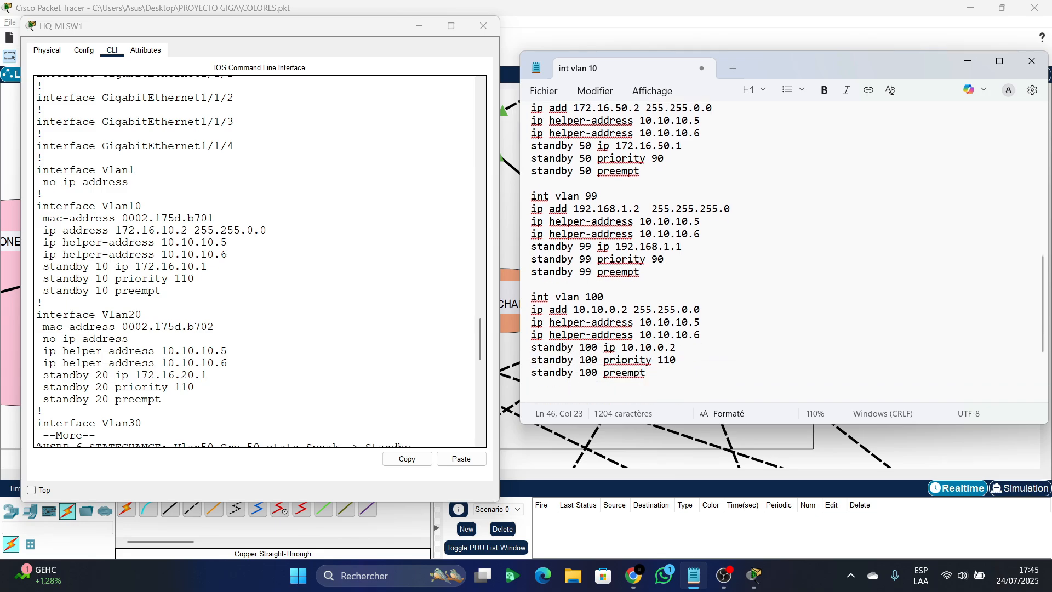
pyautogui.doubleClick(666, 360)
pyautogui.hotkey('ctrl', 'v')
# - Set the interface IP addresses in the script to 172.16.10.3 for VLAN 10 and 172.16.20.3 for VLAN 20
pyautogui.scroll(10, 630, 252)
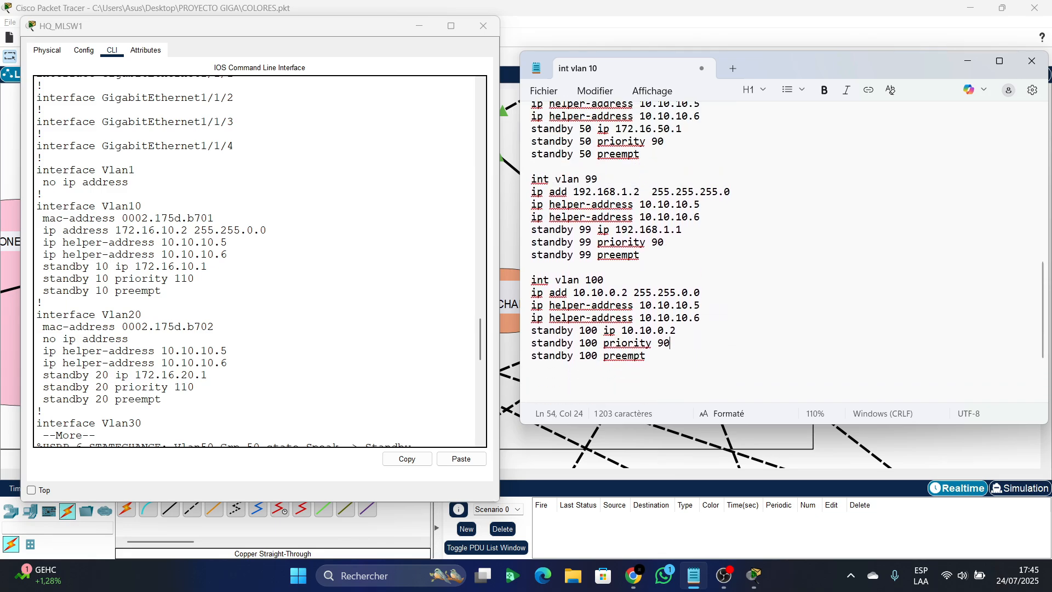
pyautogui.scroll(1, 630, 252)
pyautogui.click(636, 131)
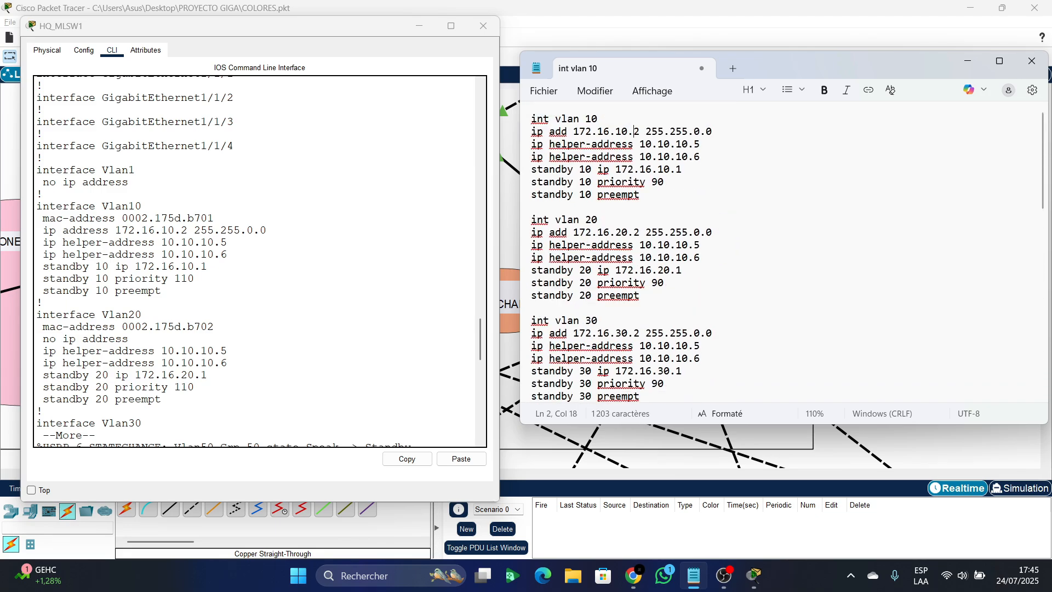
pyautogui.press('Right')
pyautogui.scroll(-1, 630, 252)
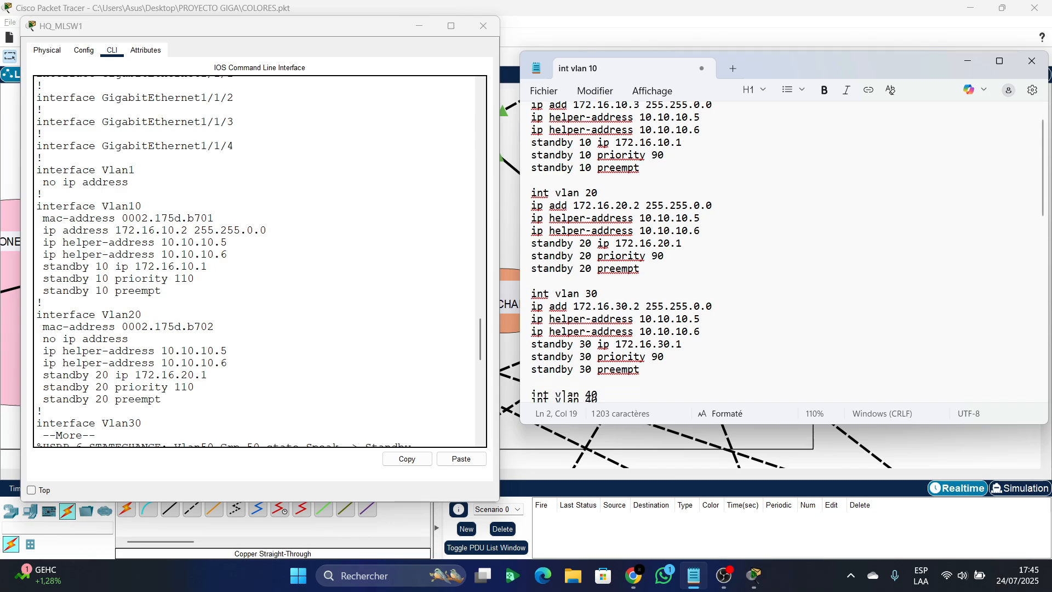
pyautogui.click(640, 184)
pyautogui.press('BackSpace')
pyautogui.write('3')
# - Set the interface IP addresses in the script to 172.16.30.3 for VLAN 30 and 172.16.40.3 for VLAN 40
pyautogui.scroll(-1, 641, 184)
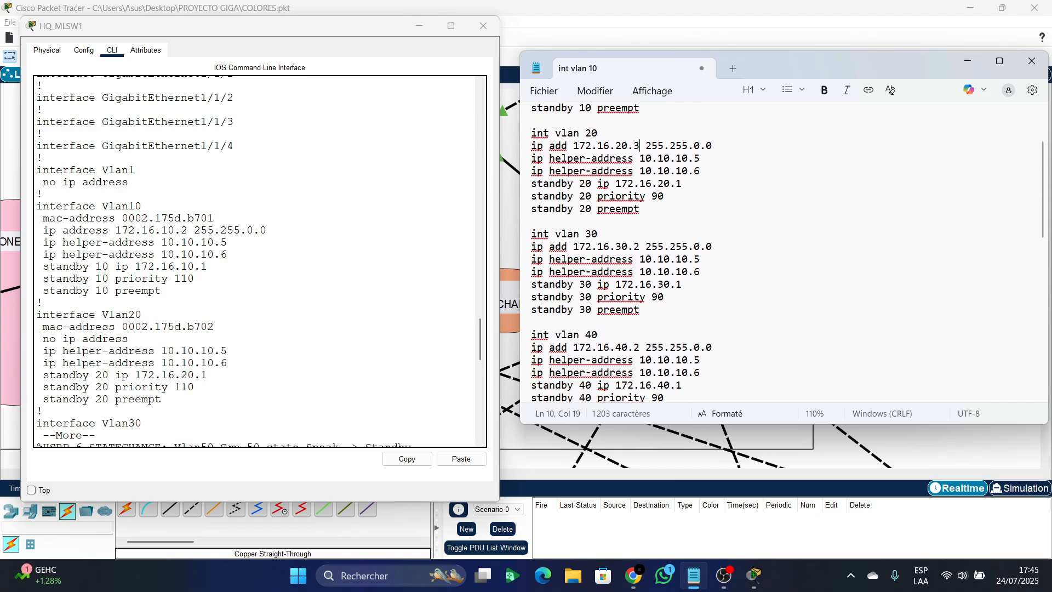
pyautogui.click(640, 246)
pyautogui.press('BackSpace')
pyautogui.write('3')
pyautogui.scroll(-1, 640, 247)
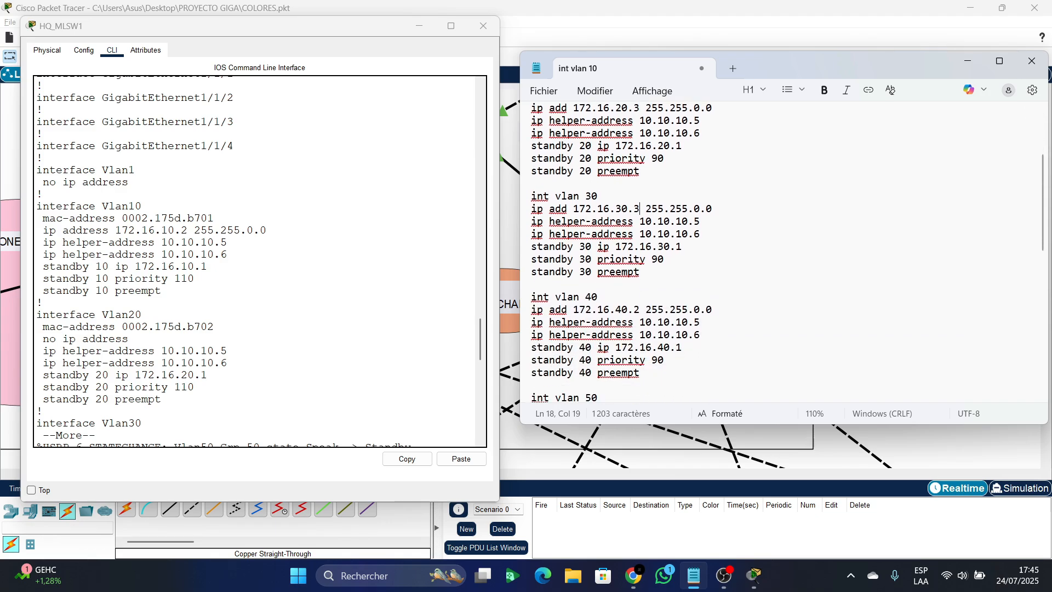
pyautogui.click(640, 309)
pyautogui.press('BackSpace')
pyautogui.write('3')
# - Set the interface IP addresses in the script to 172.16.50.3 for VLAN 50 and 192.168.1.3 for VLAN 99
pyautogui.scroll(-1, 641, 309)
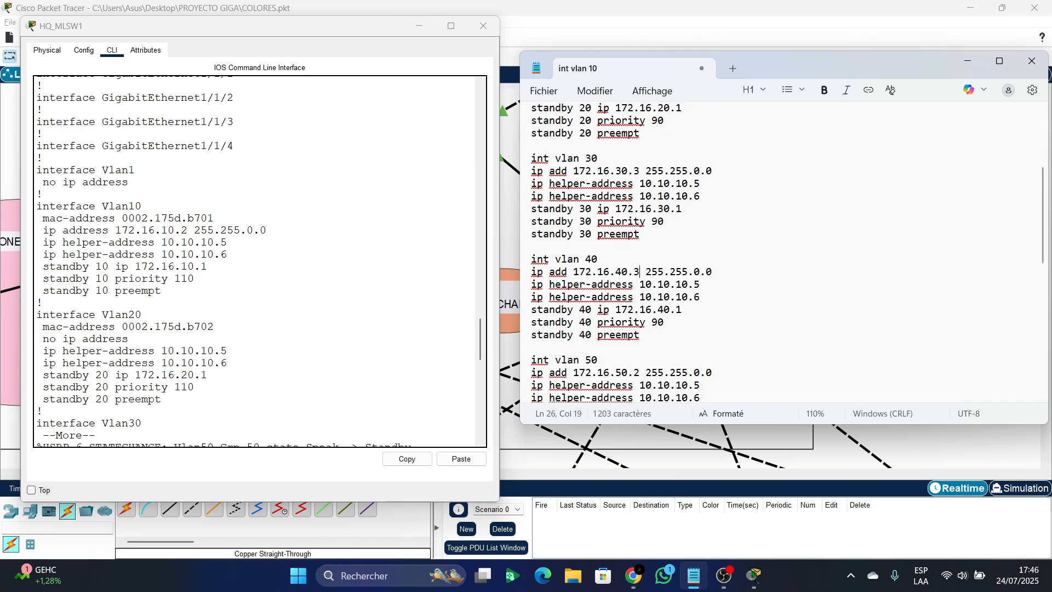
pyautogui.scroll(-2, 640, 310)
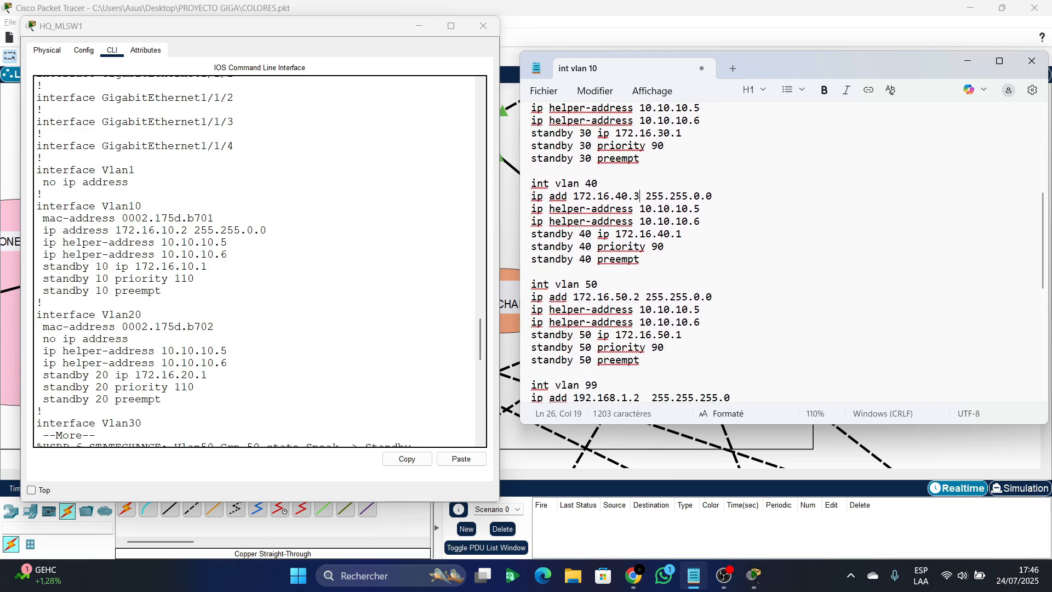
pyautogui.click(640, 296)
pyautogui.press('BackSpace')
pyautogui.write('3')
pyautogui.scroll(-1, 640, 297)
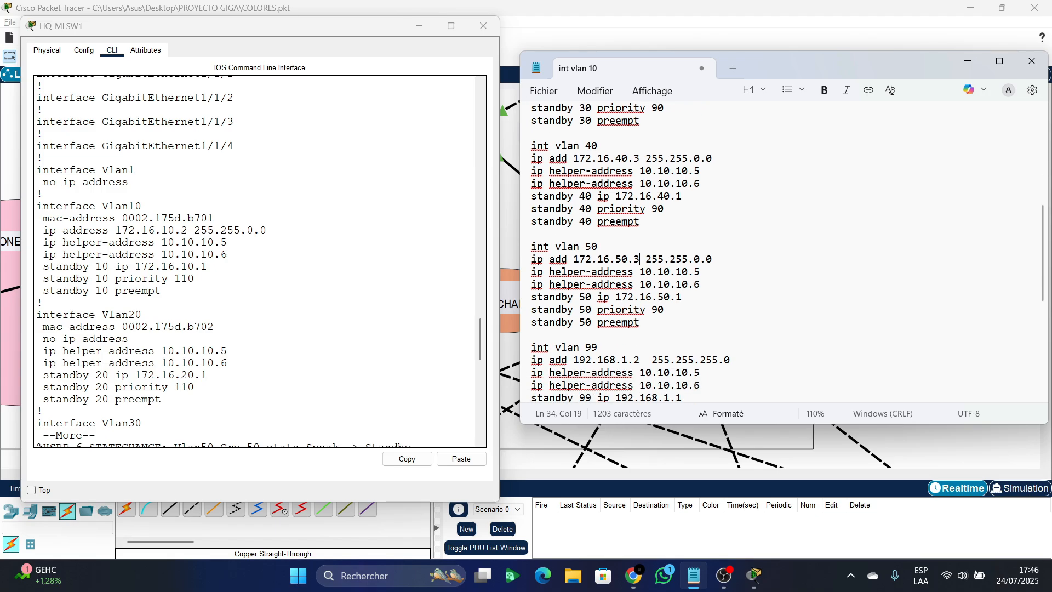
pyautogui.click(639, 360)
pyautogui.press('BackSpace')
pyautogui.write('3')
# - For VLAN 100 in the script, set the interface IP address to 10.10.0.3 and the standby 100 IP to 10.10.0.1
pyautogui.scroll(-3, 639, 360)
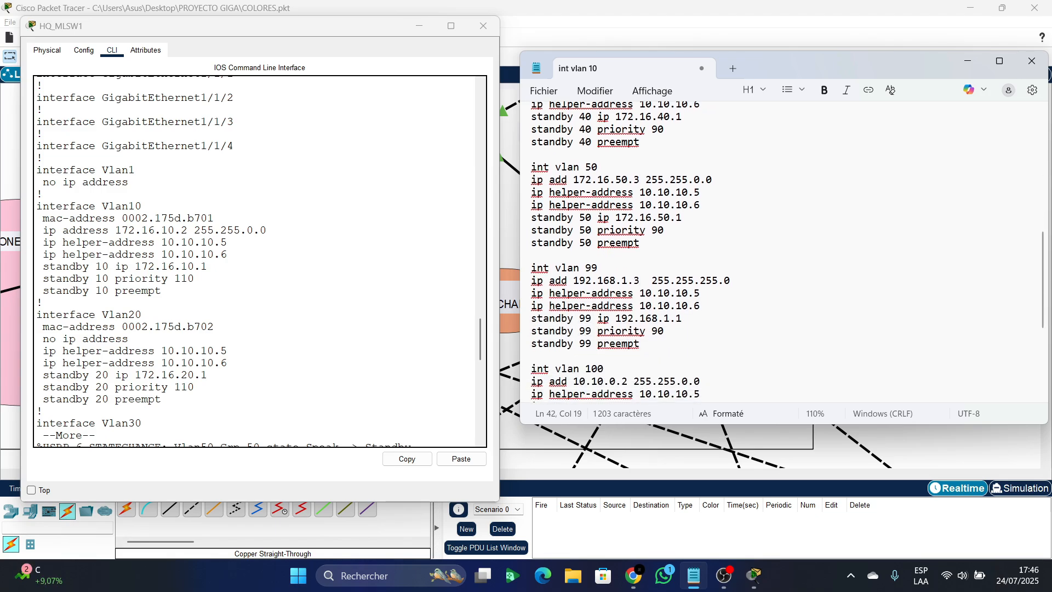
pyautogui.click(628, 347)
pyautogui.press('BackSpace')
pyautogui.write('3')
pyautogui.scroll(-3, 628, 347)
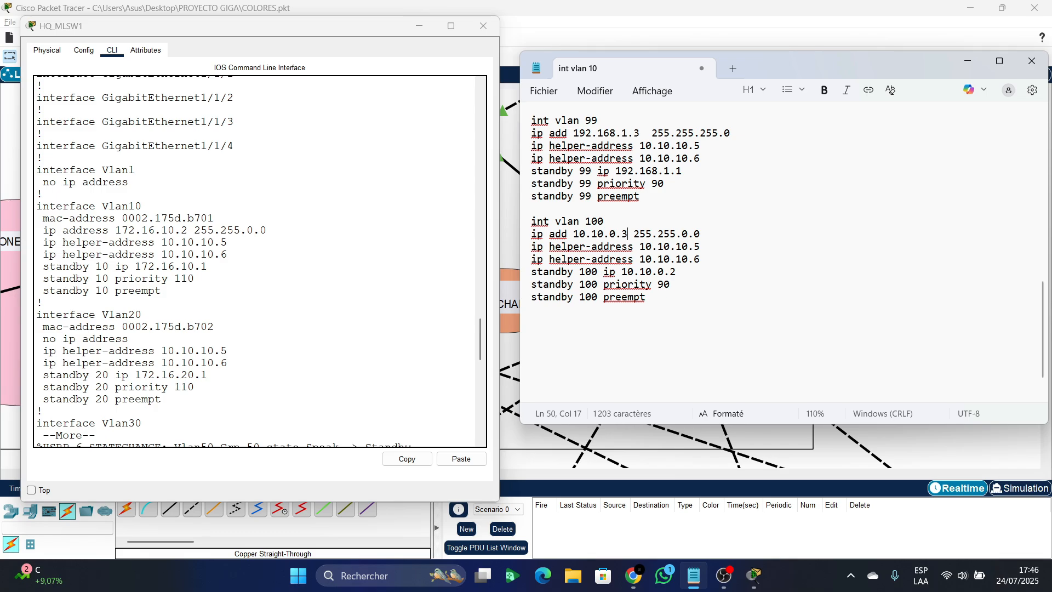
pyautogui.click(678, 272)
pyautogui.press('BackSpace')
pyautogui.write('1')
# - Compare the edited script with the HQ_MLSW1 running configuration, checking the VLAN 100 standby address and the remaining VLAN blocks
pyautogui.scroll(6, 630, 246)
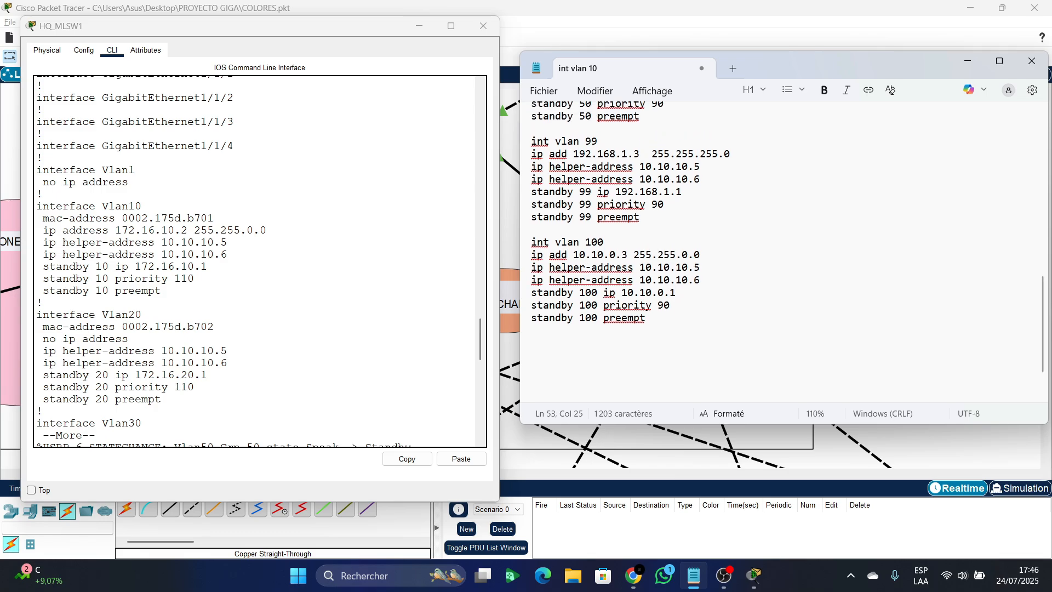
pyautogui.scroll(7, 622, 252)
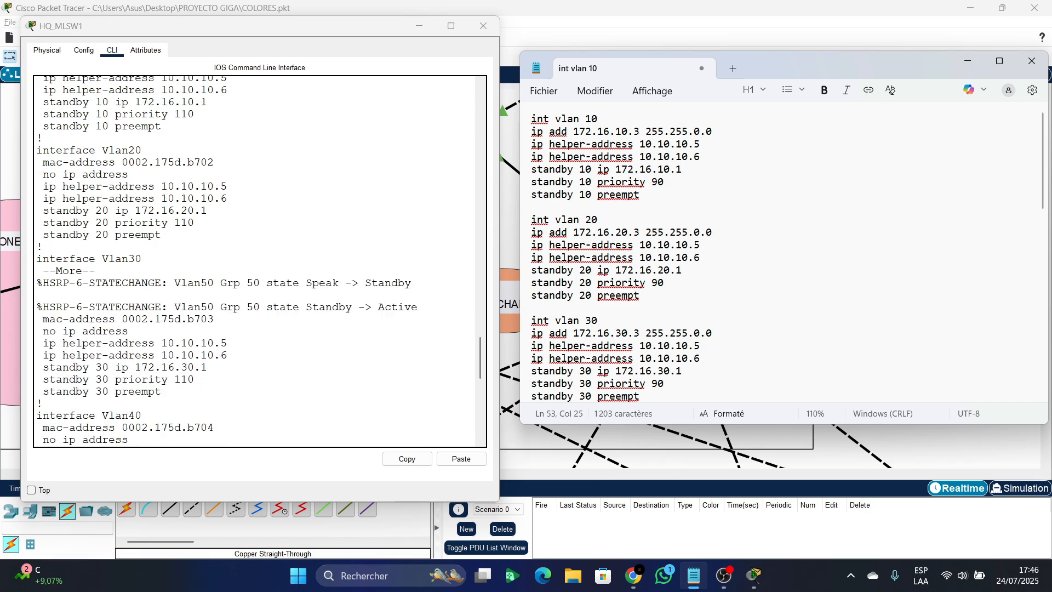
pyautogui.click(265, 241)
pyautogui.scroll(-15, 264, 241)
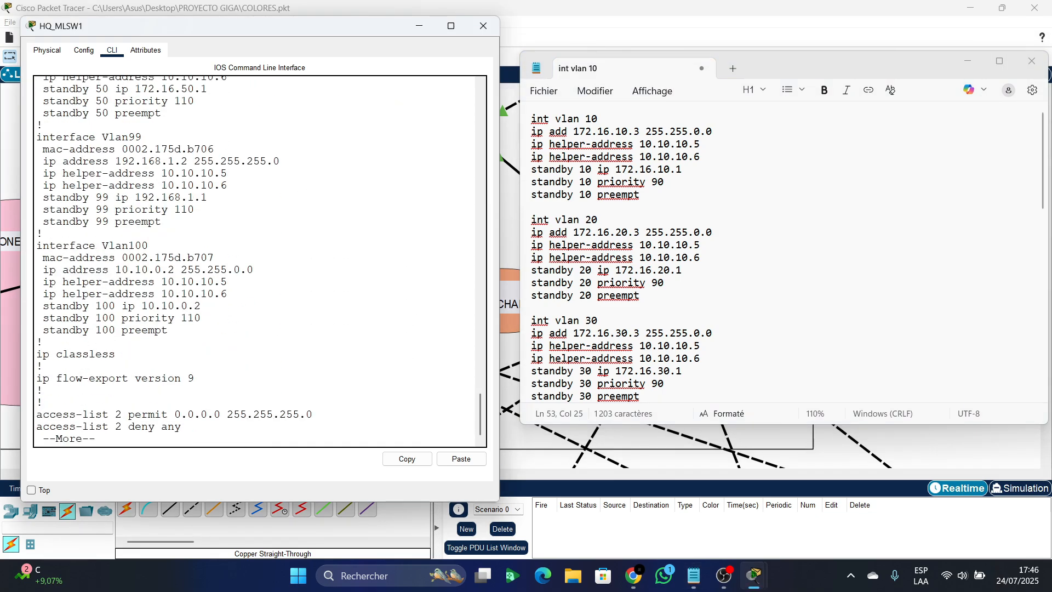
pyautogui.moveTo(201, 306); pyautogui.dragTo(148, 306)
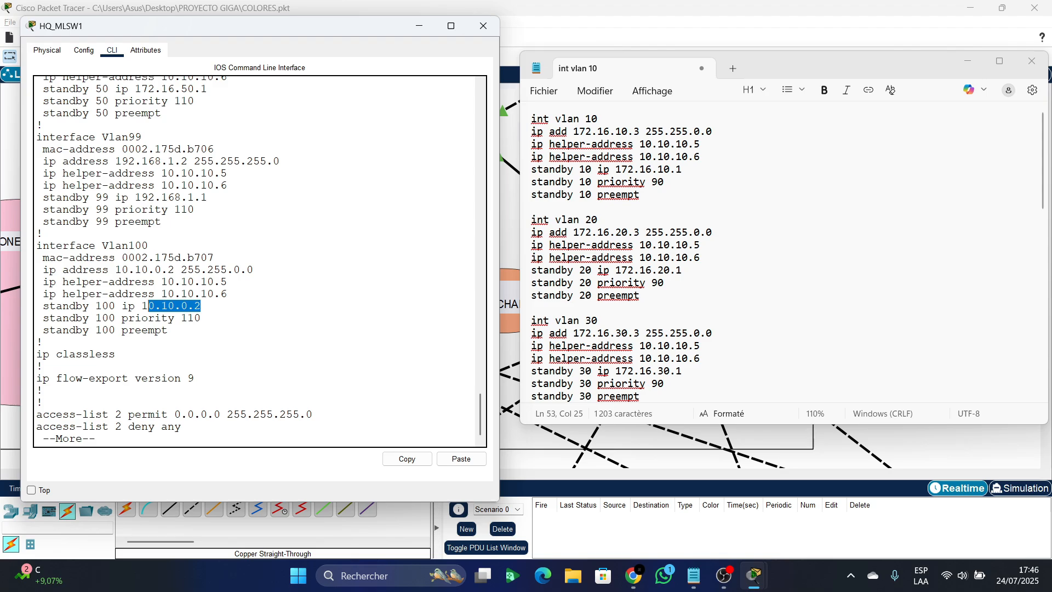
pyautogui.scroll(-10, 892, 91)
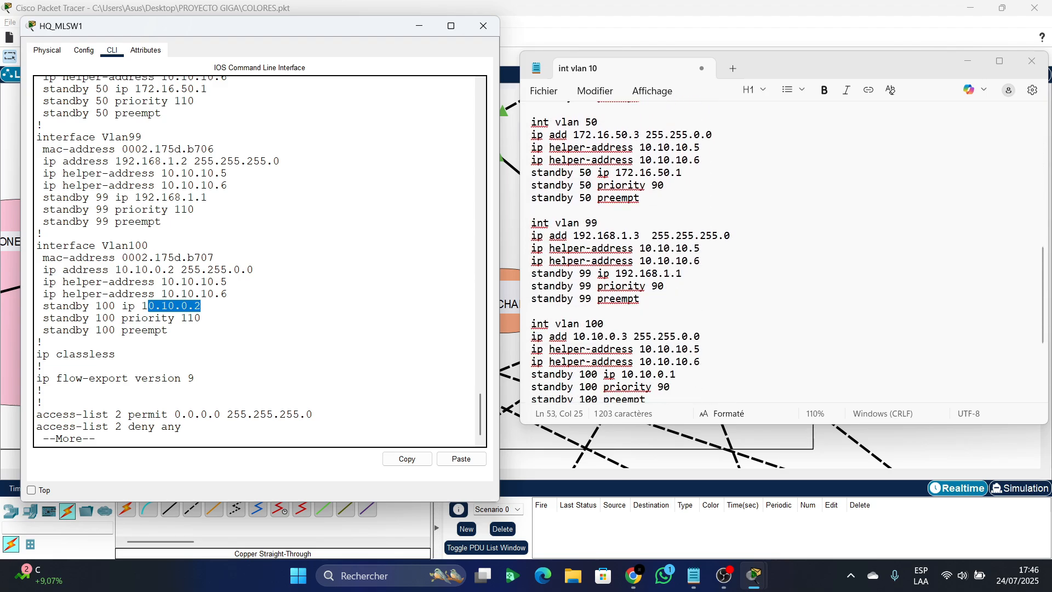
pyautogui.scroll(-4, 892, 90)
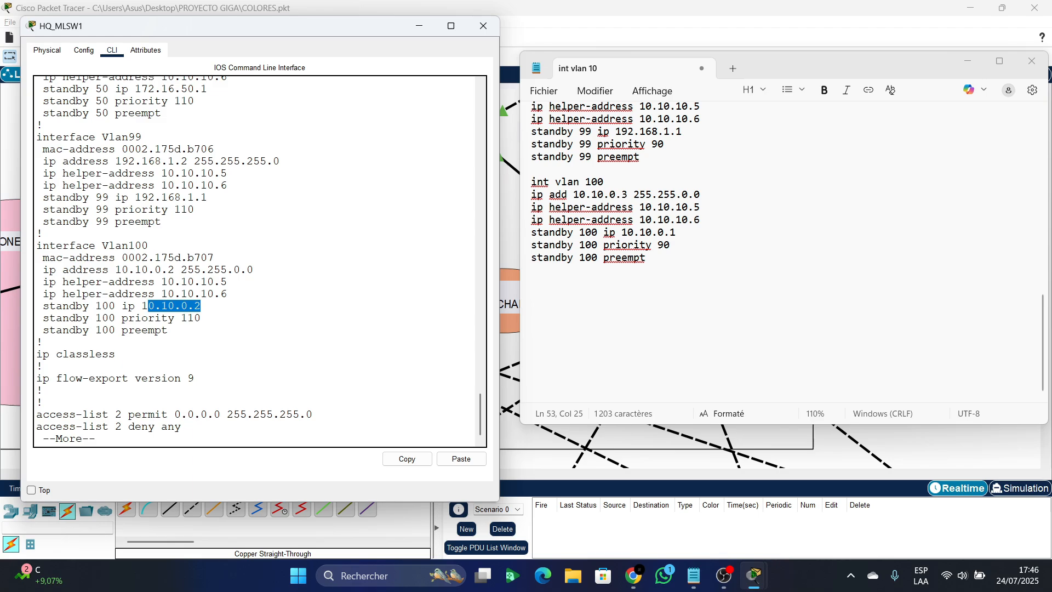
pyautogui.scroll(1, 892, 90)
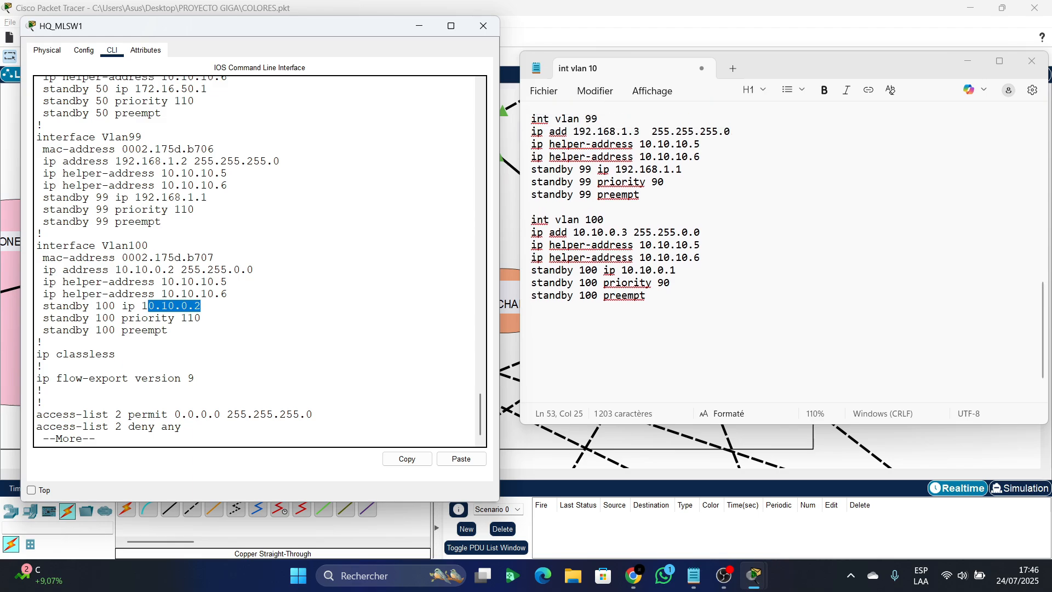
pyautogui.scroll(1, 891, 90)
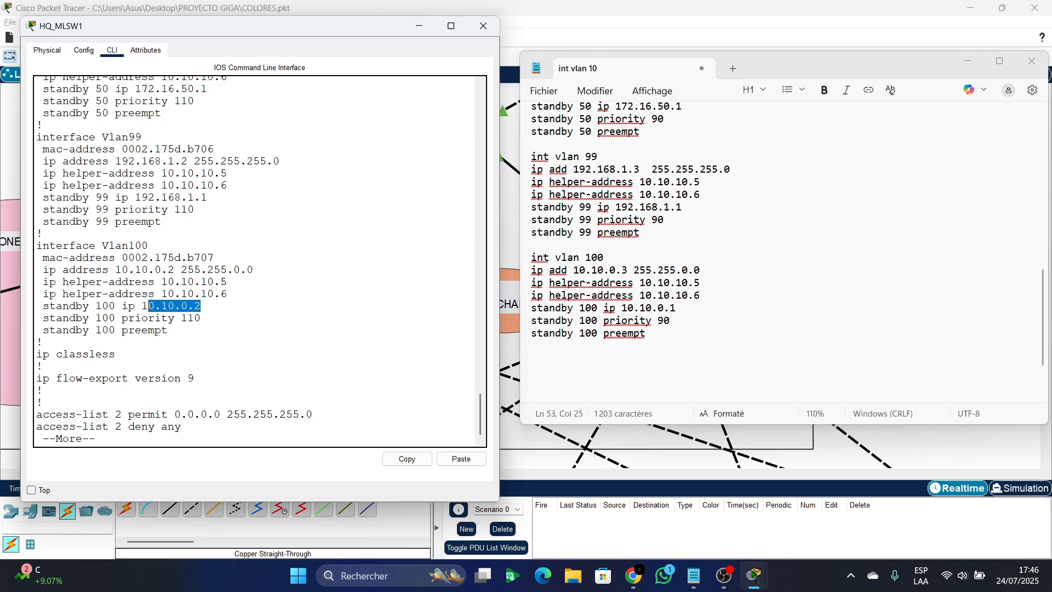
pyautogui.scroll(1, 892, 90)
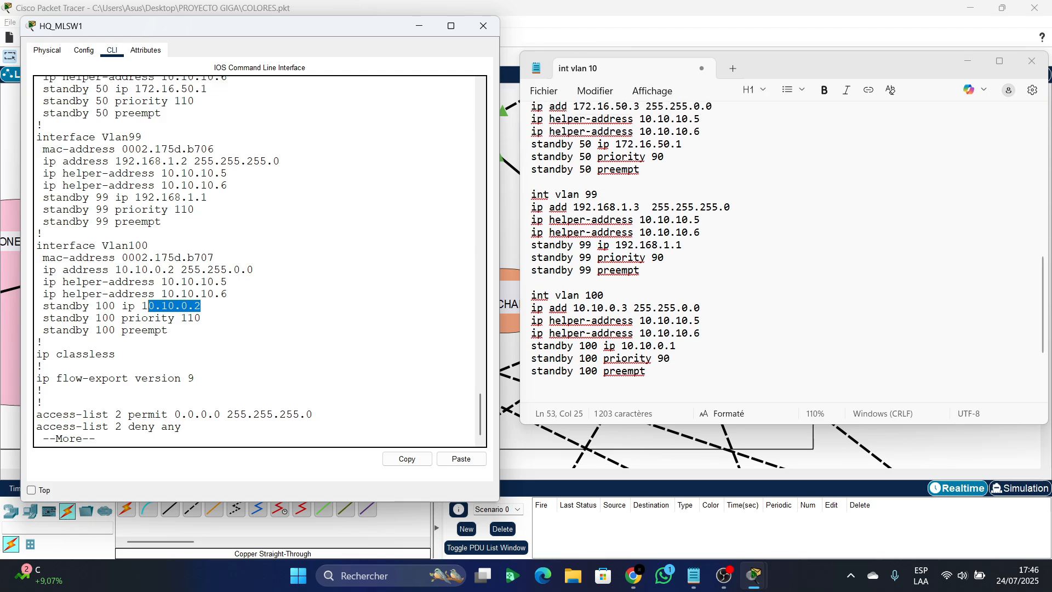
pyautogui.scroll(3, 892, 91)
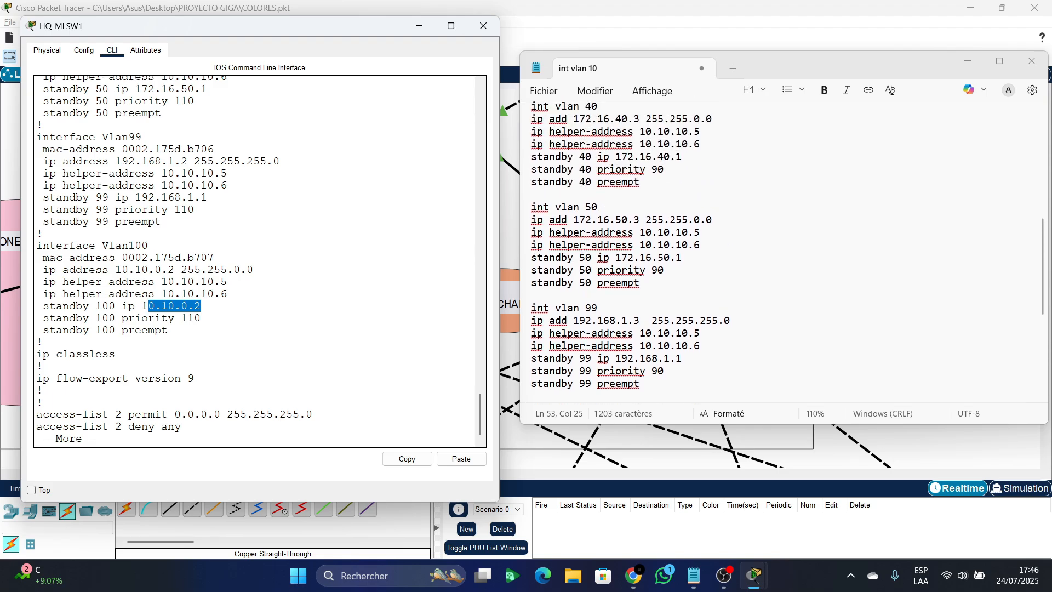
pyautogui.scroll(8, 784, 251)
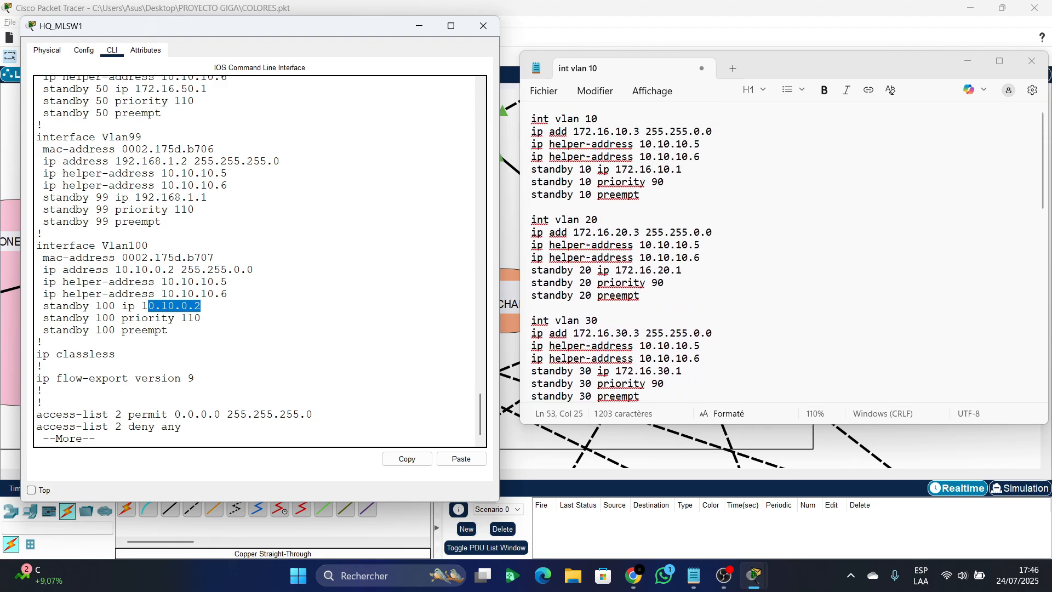
# - Copy the whole edited VLAN script, minimize its window and close the HQ_MLSW1 device window
pyautogui.click(598, 220)
pyautogui.hotkey('ctrl', 'a')
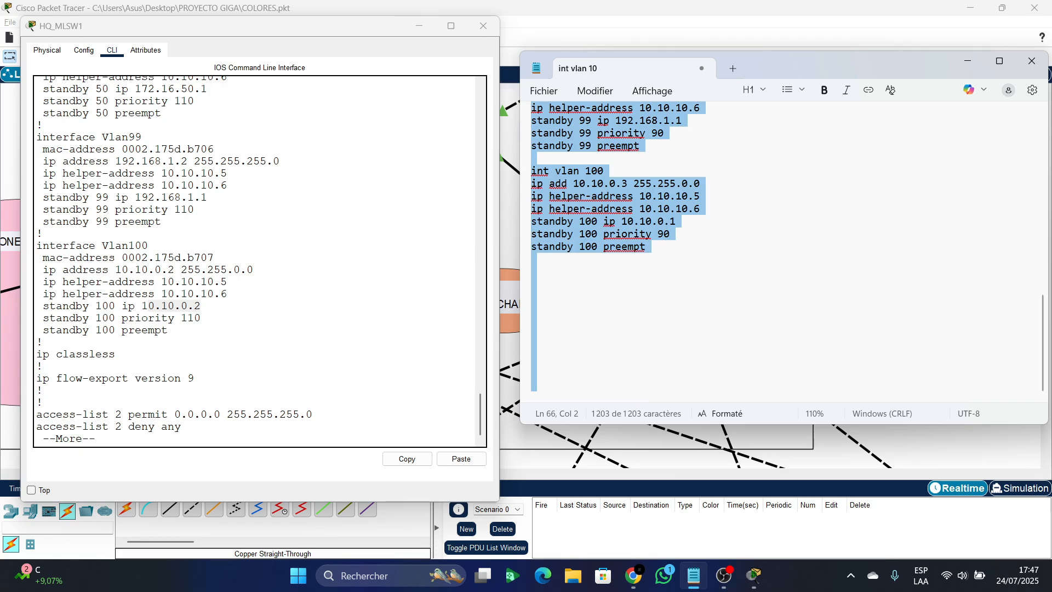
pyautogui.click(968, 61)
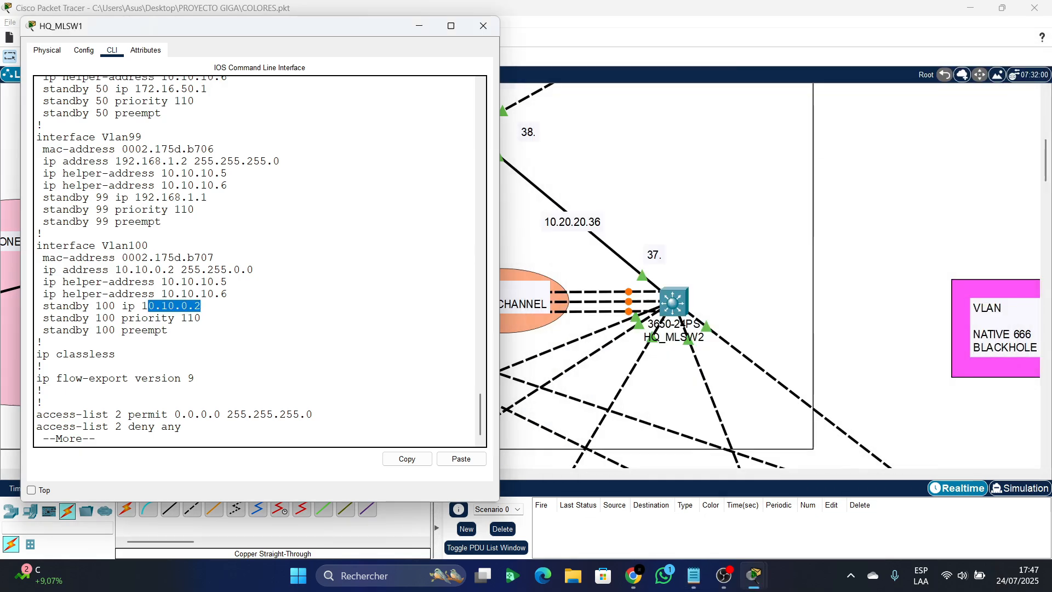
pyautogui.click(484, 26)
# - Open the HQ_MLSW2 command line in global configuration mode and run the copied VLAN interface and HSRP script there
pyautogui.click(675, 302)
pyautogui.click(432, 106)
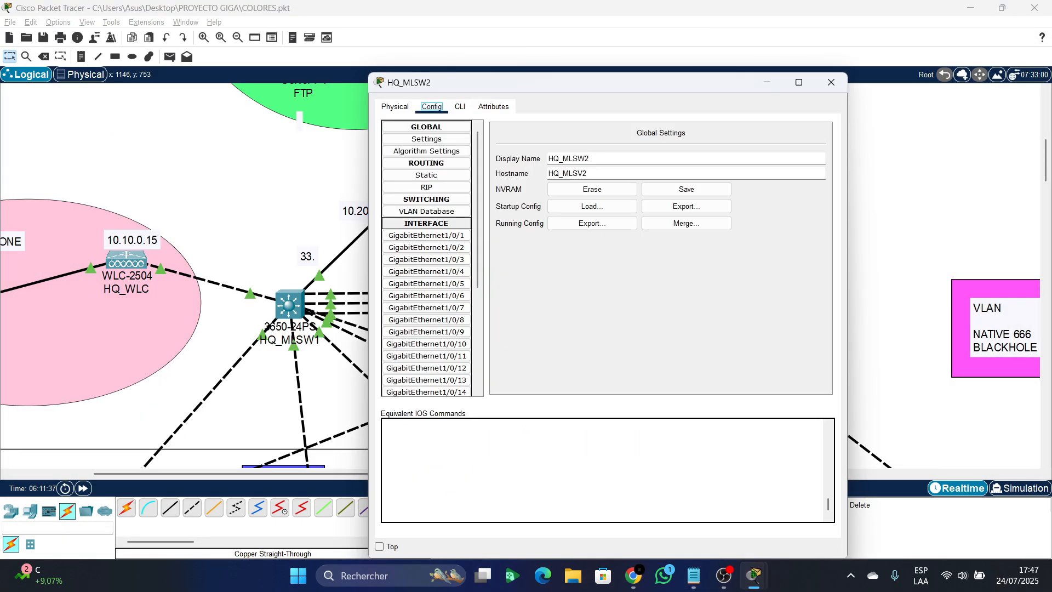
pyautogui.click(417, 239)
pyautogui.click(459, 107)
pyautogui.write('ex')
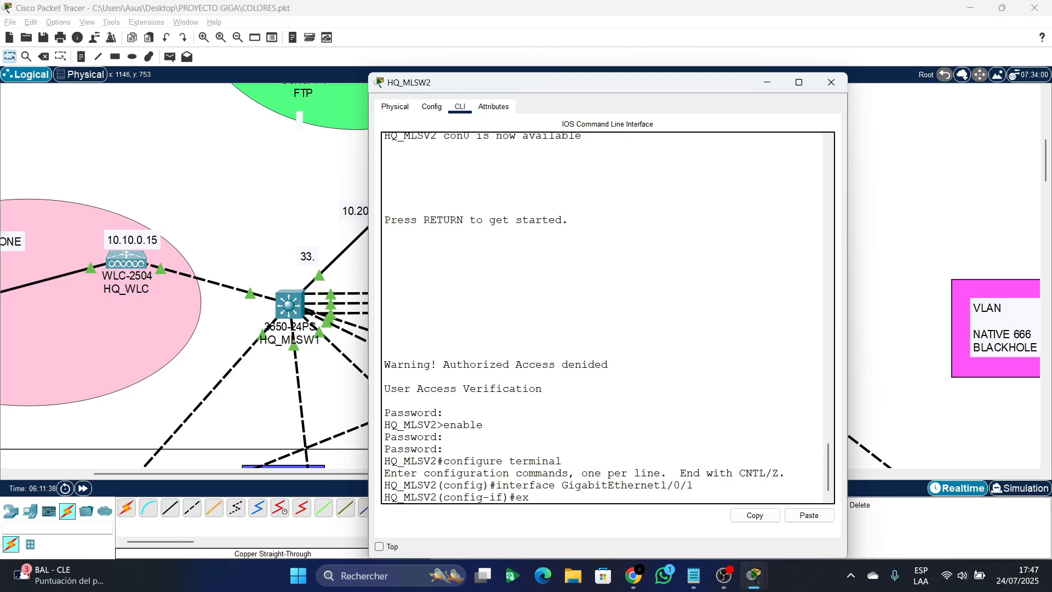
pyautogui.press('Return')
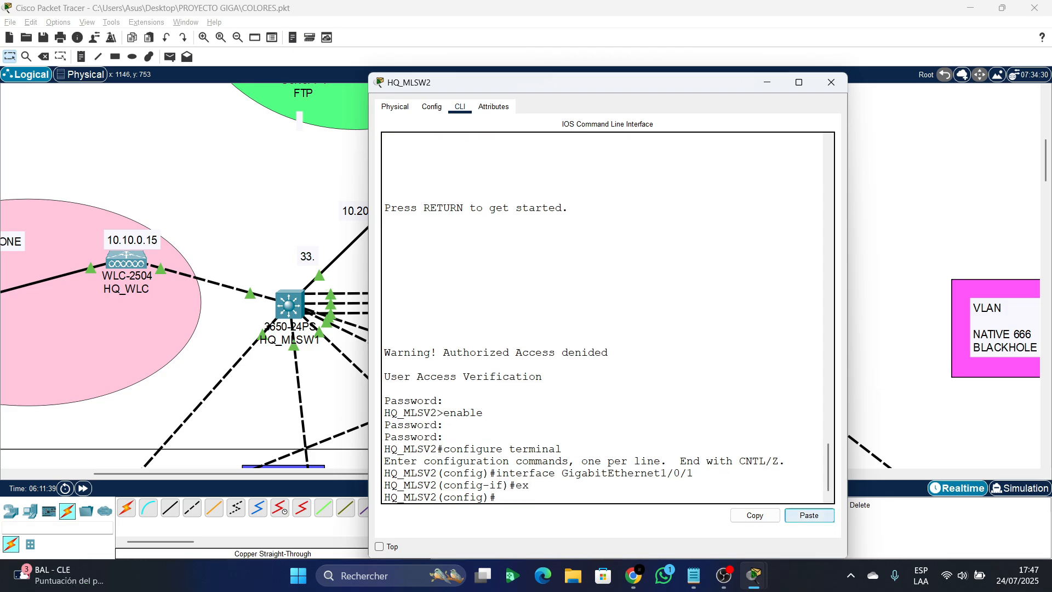
pyautogui.click(809, 515)
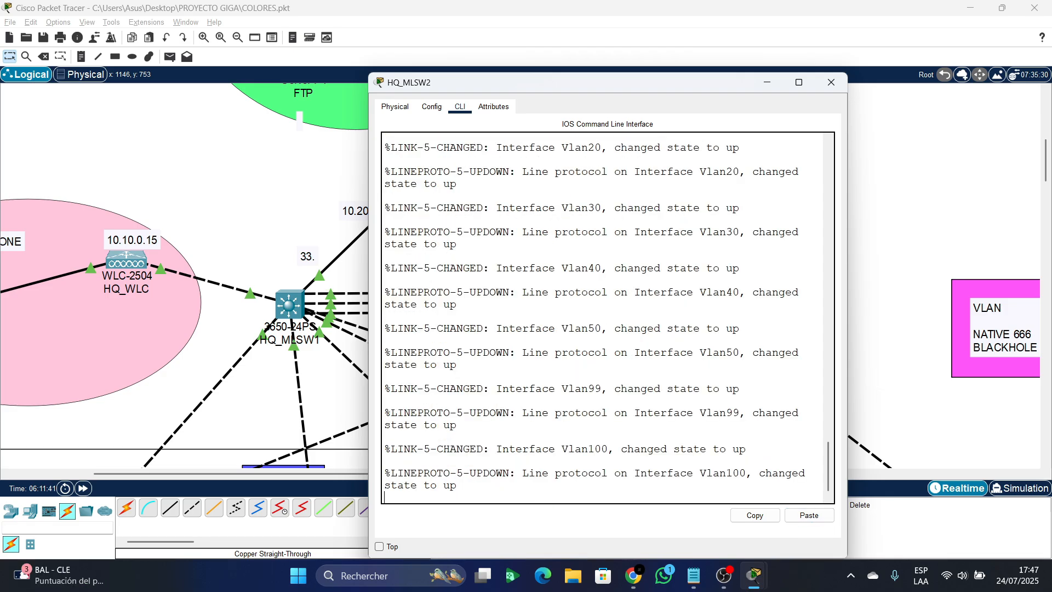
# - Review the HQ_MLSW2 console output for the pasted VLAN blocks, checking address and standby messages, and minimize the device window
pyautogui.scroll(10, 603, 318)
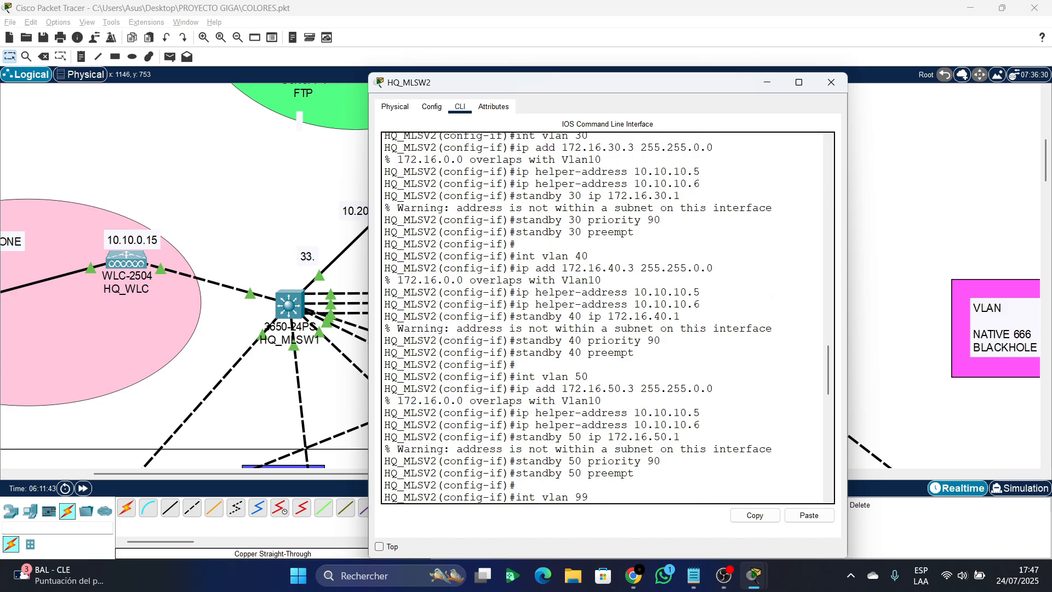
pyautogui.scroll(2, 603, 317)
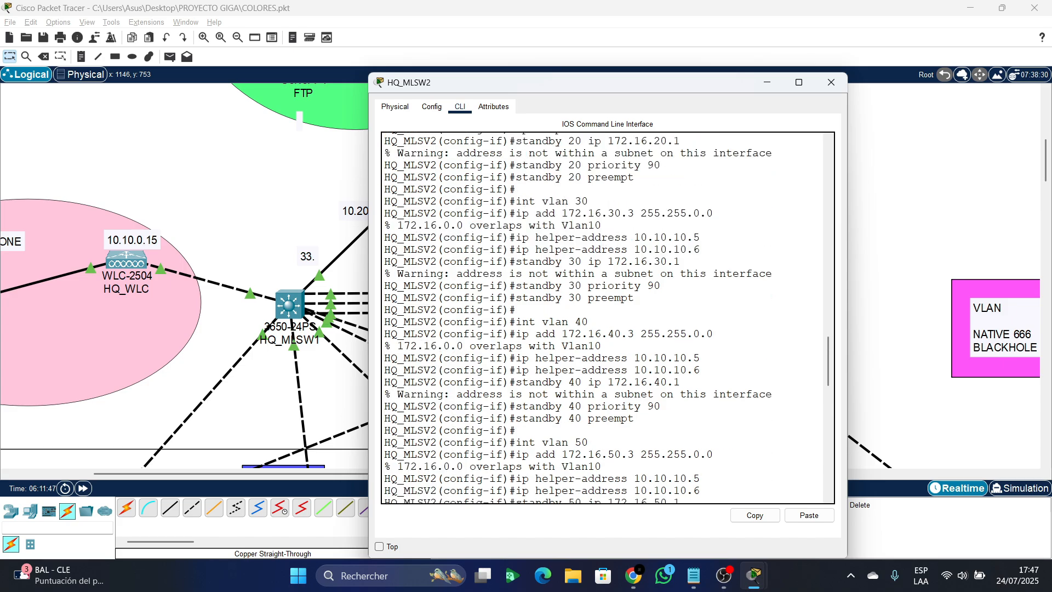
pyautogui.scroll(-5, 603, 318)
pyautogui.scroll(-3, 603, 318)
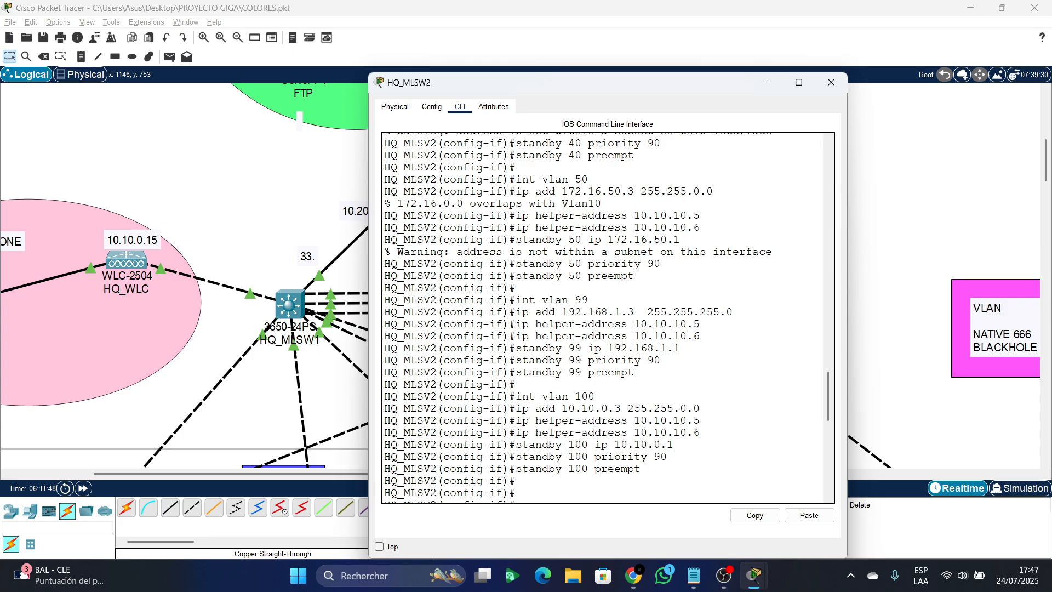
pyautogui.scroll(2, 603, 318)
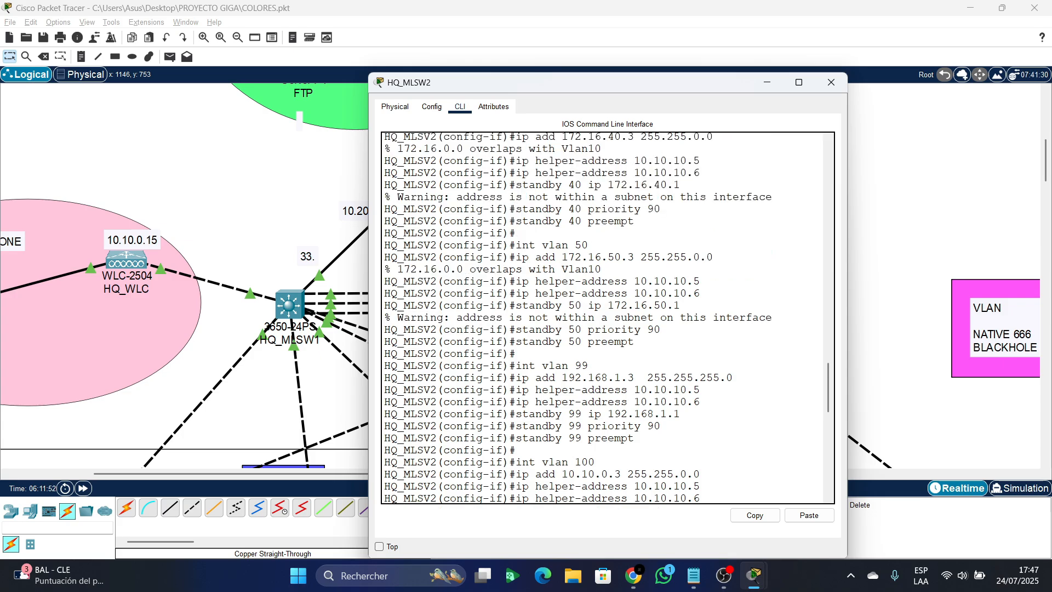
pyautogui.scroll(2, 603, 318)
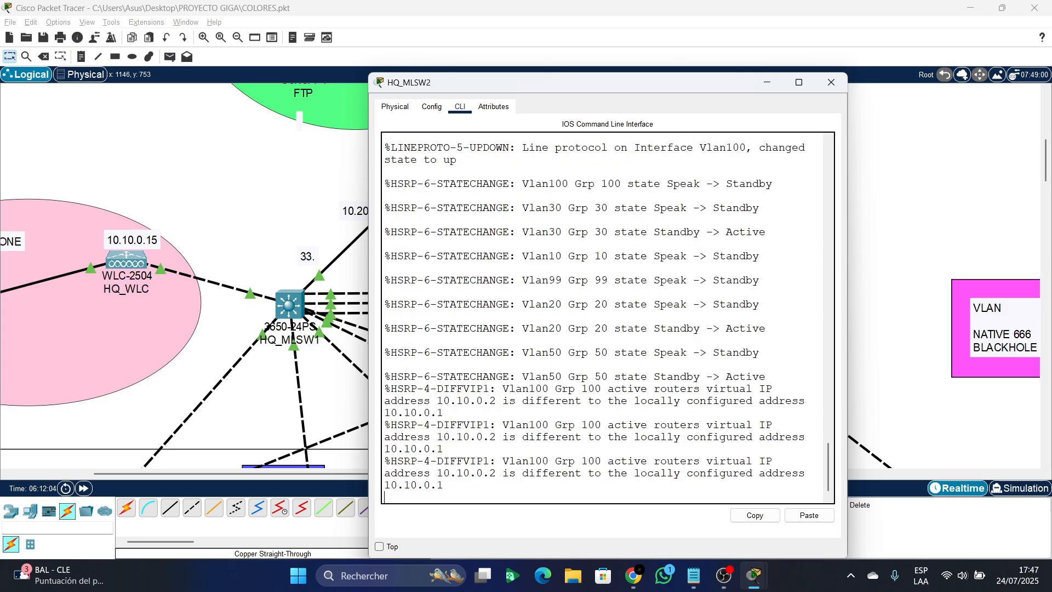
pyautogui.click(768, 82)
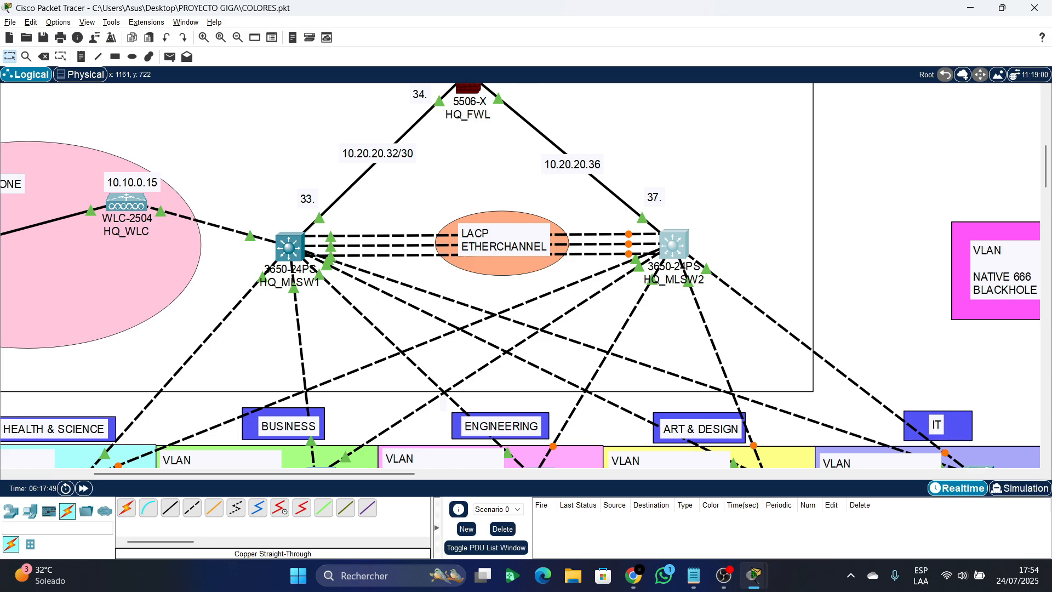
# - Change the LAN 10 subnet in the Health & Science VLAN note to 172.10.0.0/16
pyautogui.scroll(-5, 521, 275)
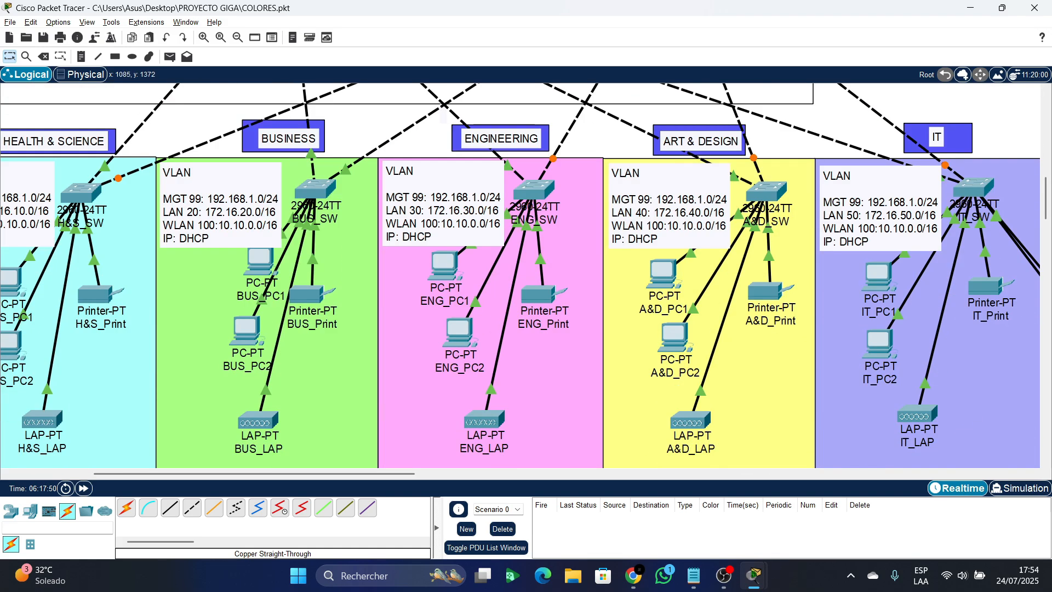
pyautogui.hscroll(-5, 521, 274)
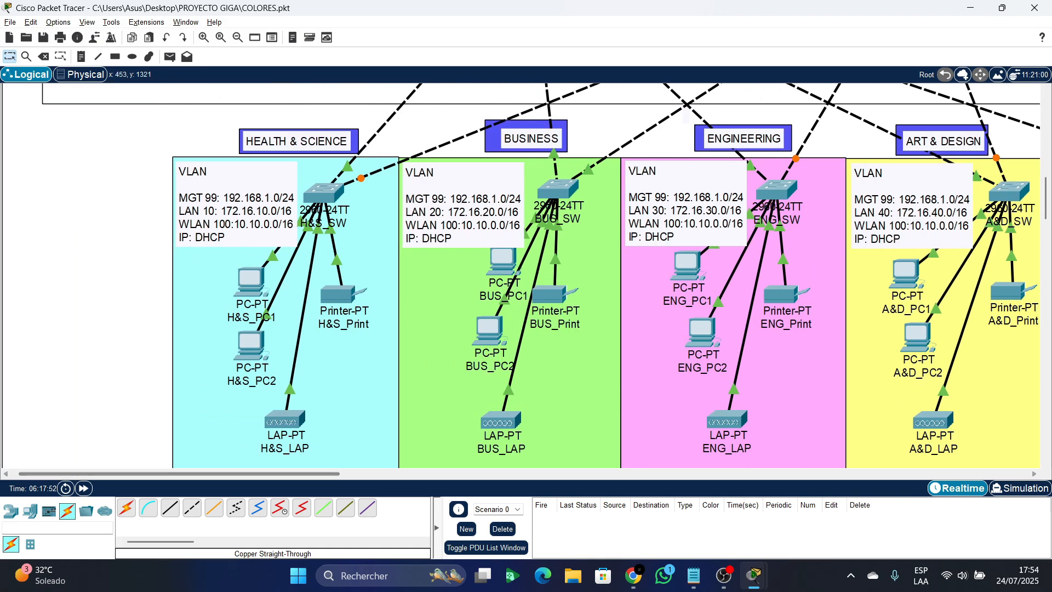
pyautogui.scroll(2, 520, 274)
pyautogui.scroll(-2, 541, 275)
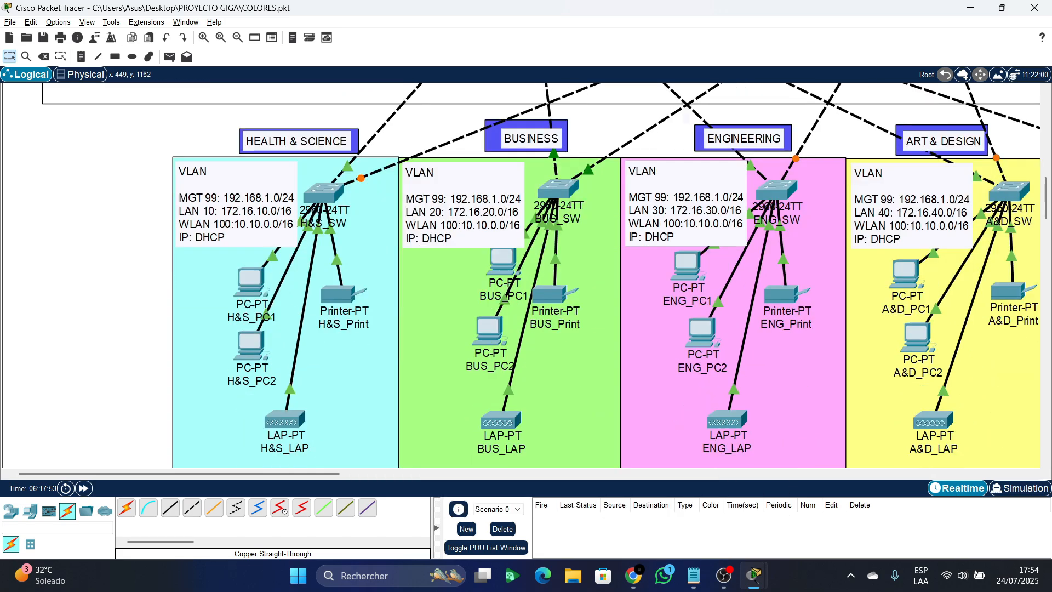
pyautogui.scroll(1, 541, 275)
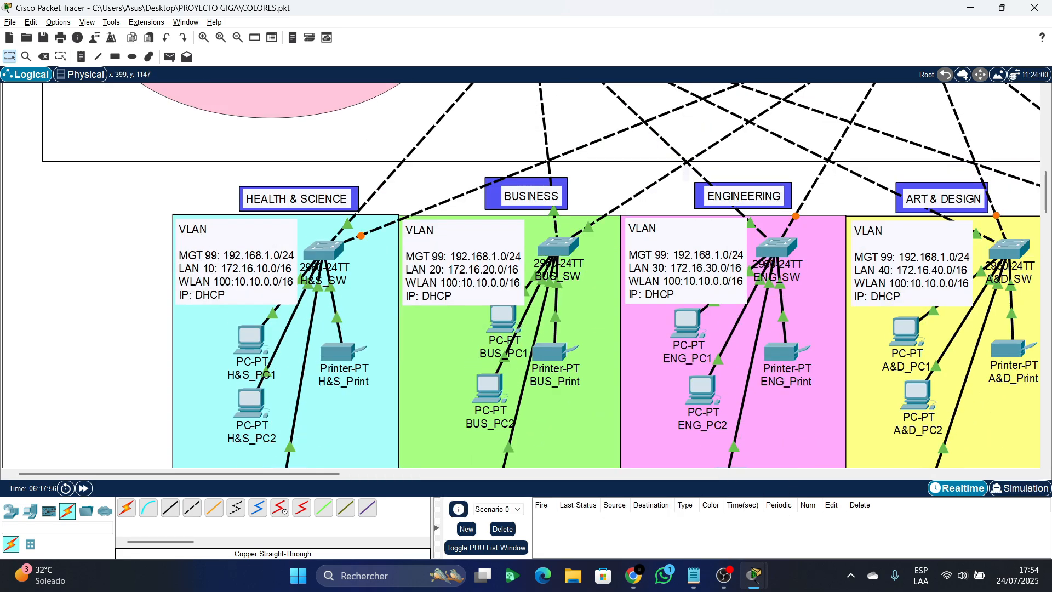
pyautogui.click(247, 249)
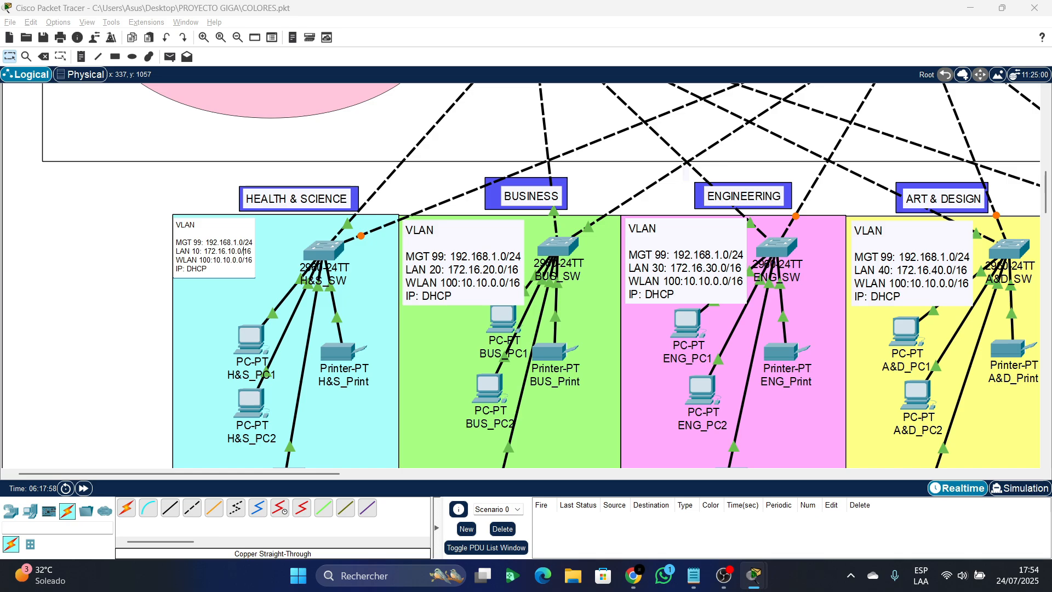
pyautogui.click(236, 251)
pyautogui.press('BackSpace')
pyautogui.press('BackSpace')
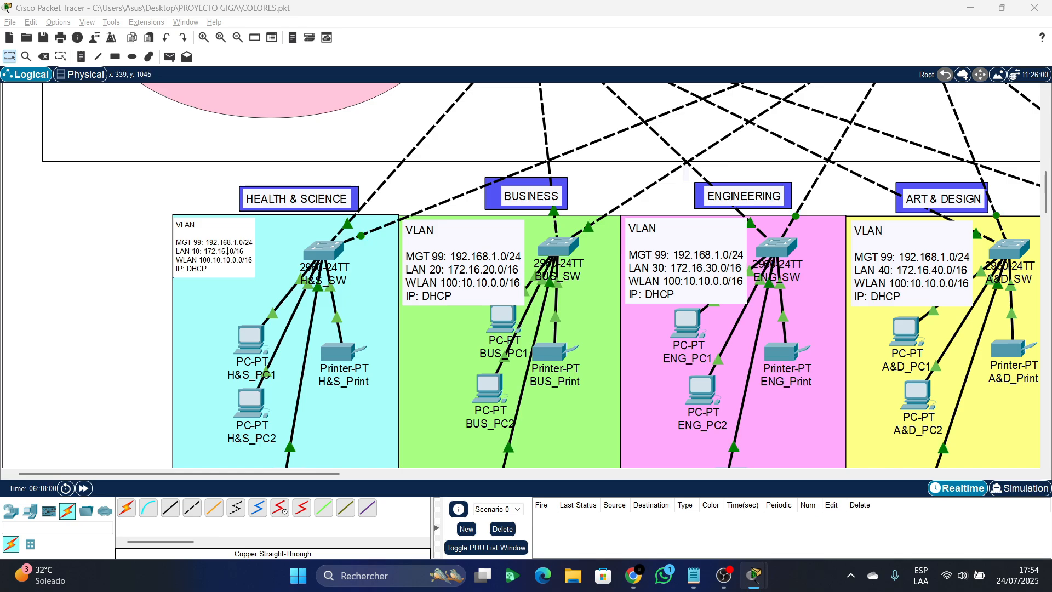
pyautogui.write('0')
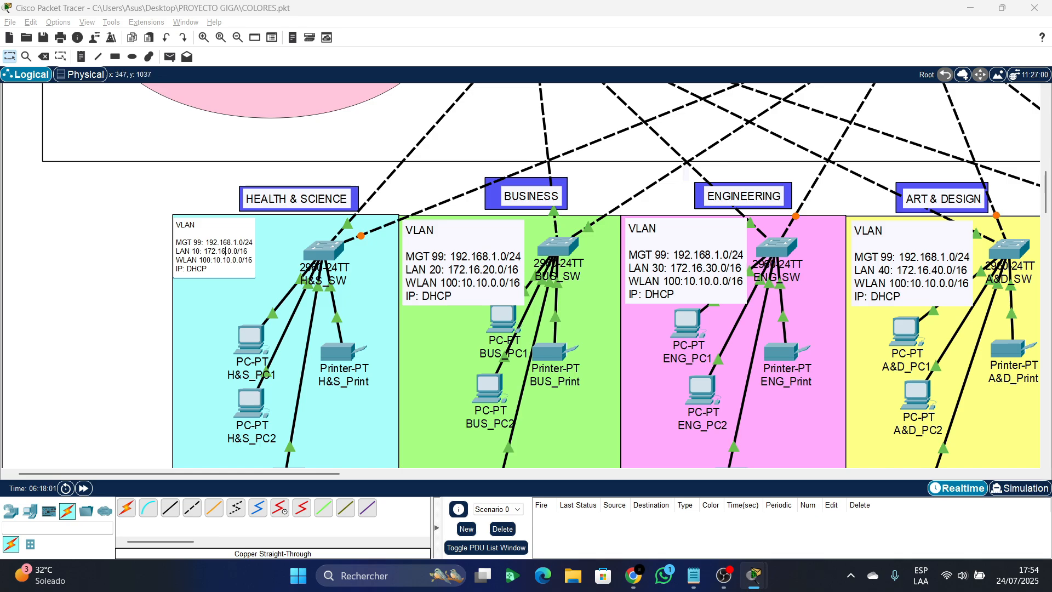
pyautogui.press('BackSpace')
pyautogui.press('BackSpace')
pyautogui.write('10')
# - Change the LAN 20 subnet in the Business VLAN note to 172.20.0.0/16
pyautogui.click(421, 271)
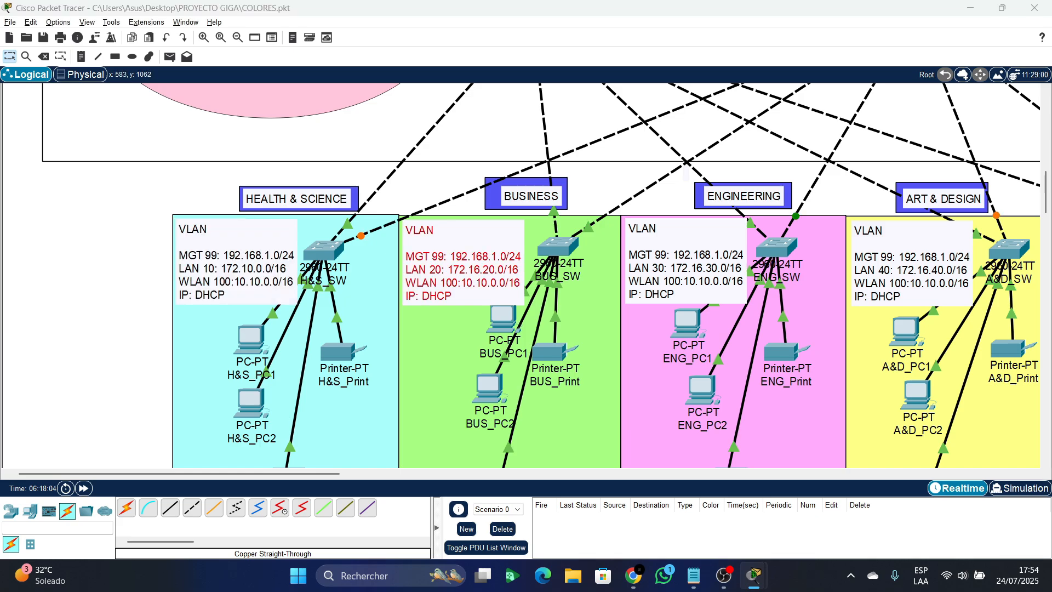
pyautogui.click(462, 252)
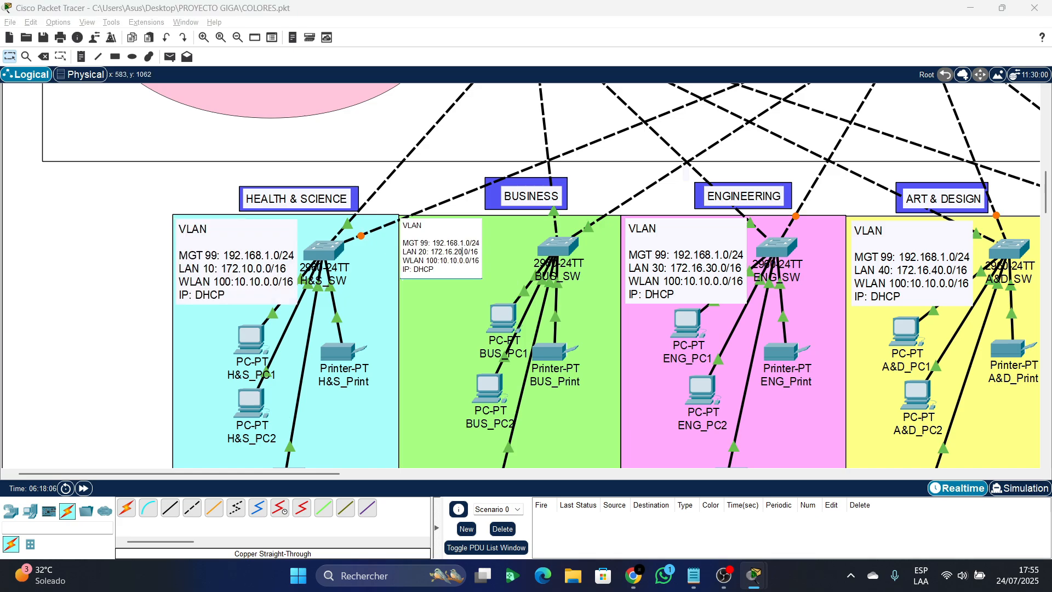
pyautogui.press('BackSpace')
pyautogui.press('BackSpace')
pyautogui.press('BackSpace')
pyautogui.write('20')
# - Change the LAN 30 subnet in the Engineering VLAN note to 172.30.0.0/16
pyautogui.click(682, 253)
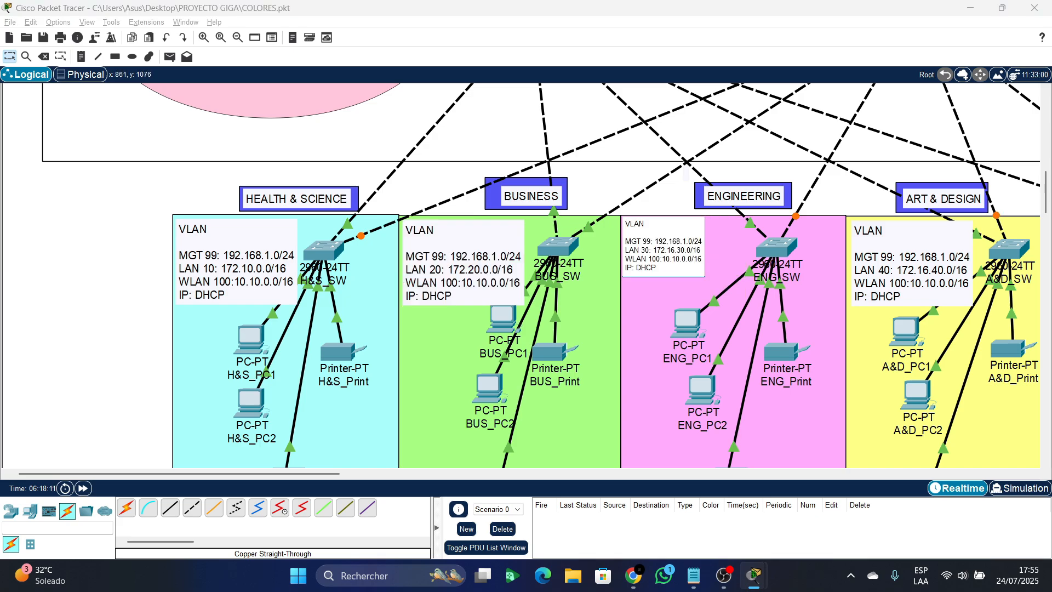
pyautogui.press('BackSpace')
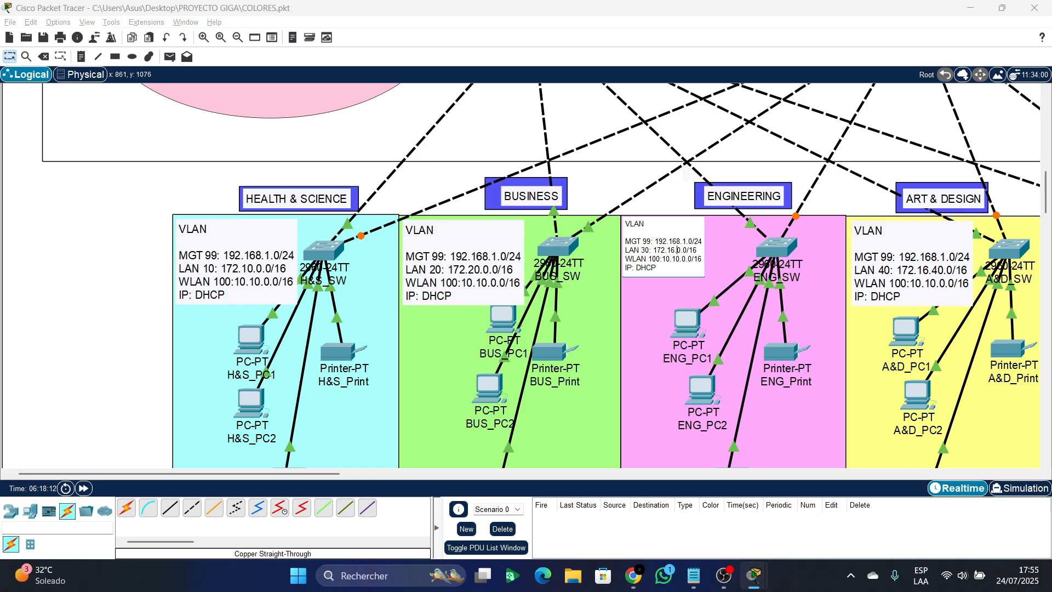
pyautogui.press('BackSpace')
pyautogui.press('BackSpace')
pyautogui.write('30')
# - Change the LAN 40 subnet in the Art & Design VLAN note to 172.40.0.0/16
pyautogui.moveTo(277, 474); pyautogui.dragTo(433, 474)
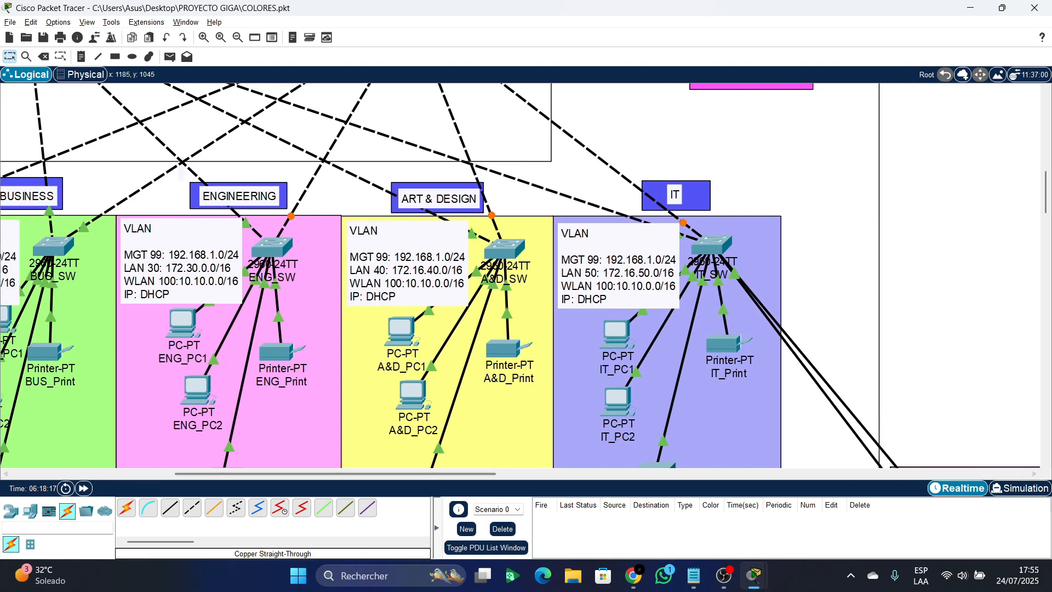
pyautogui.click(420, 260)
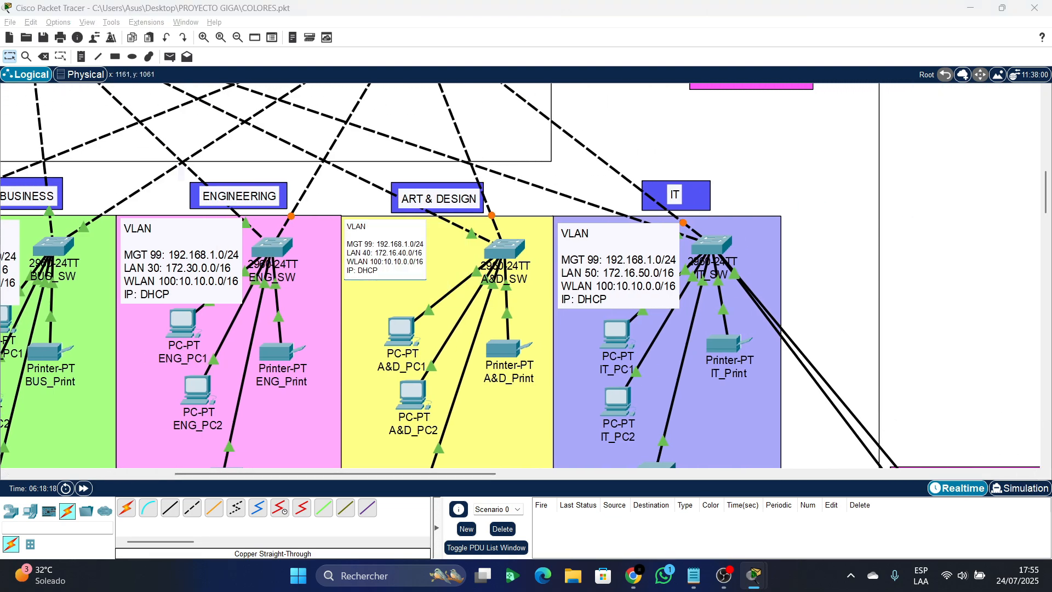
pyautogui.press('BackSpace')
pyautogui.press('BackSpace')
pyautogui.write('40')
pyautogui.hotkey('shift', 'Right')
pyautogui.hotkey('shift', 'Right')
pyautogui.click(402, 253)
pyautogui.press('BackSpace')
# - Change the LAN 50 subnet in the IT VLAN note to 172.50.0.0/16
pyautogui.click(585, 261)
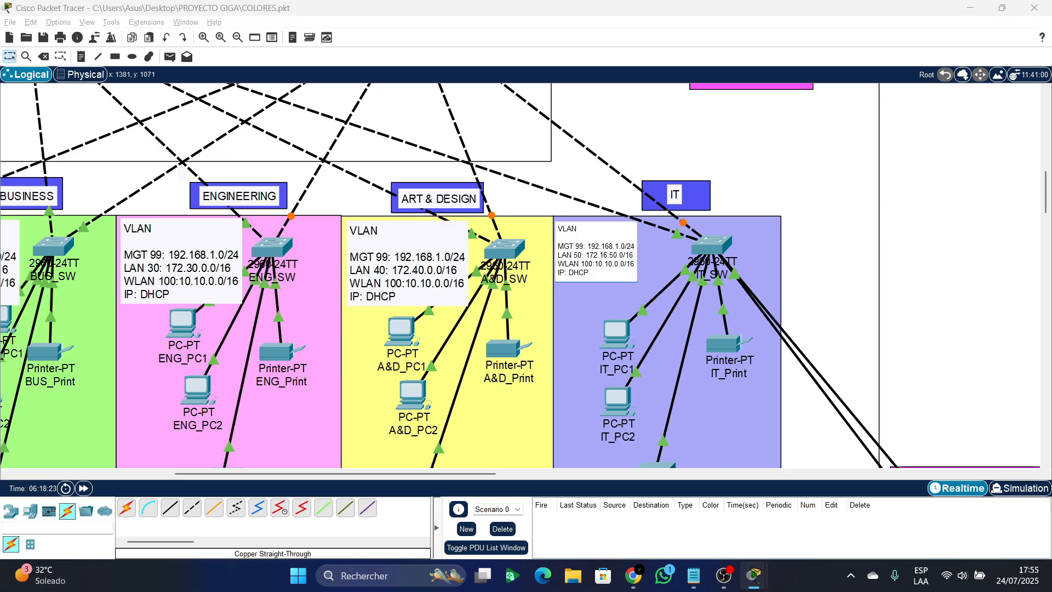
pyautogui.click(606, 255)
pyautogui.press('BackSpace')
pyautogui.press('BackSpace')
pyautogui.write('50')
pyautogui.press('Right')
pyautogui.press('Right')
pyautogui.press('BackSpace')
# - Change the LAN 60 subnet in the Branch Health & Science VLAN note to 172.60.0.0/16
pyautogui.moveTo(439, 475); pyautogui.dragTo(762, 474)
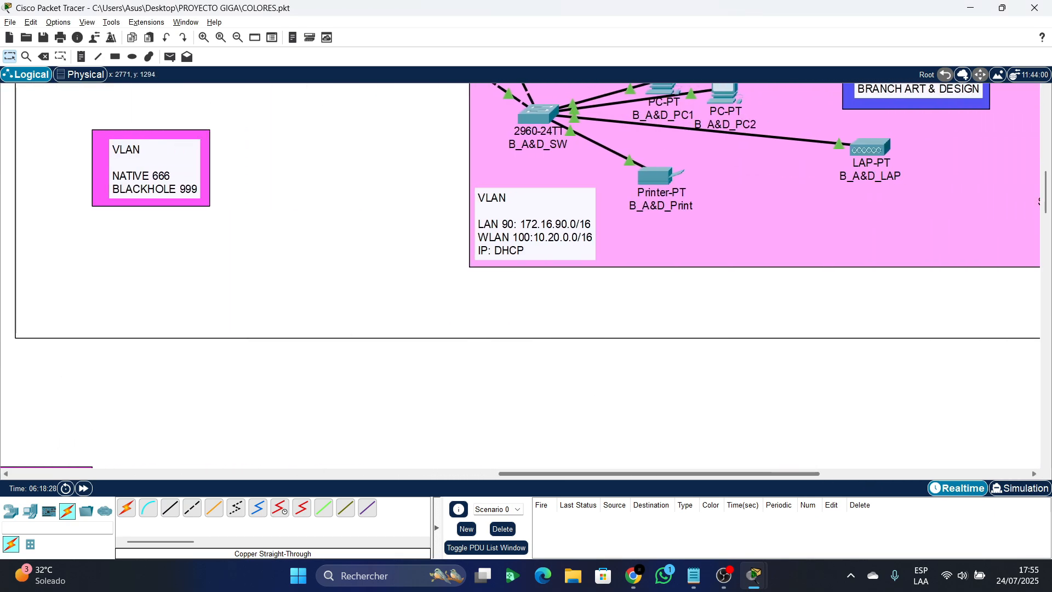
pyautogui.scroll(3, 759, 433)
pyautogui.scroll(3, 630, 274)
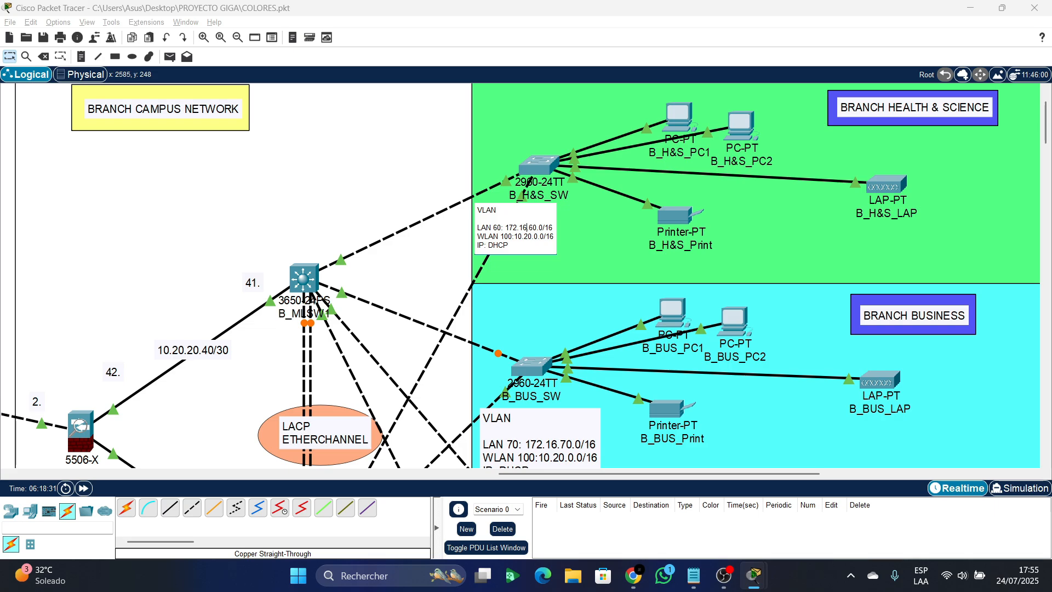
pyautogui.press('BackSpace')
pyautogui.press('BackSpace')
pyautogui.write('60')
pyautogui.press('BackSpace')
# - Change the LAN 70 subnet in the Branch Business VLAN note to 172.70.0.0/16
pyautogui.scroll(-1, 630, 274)
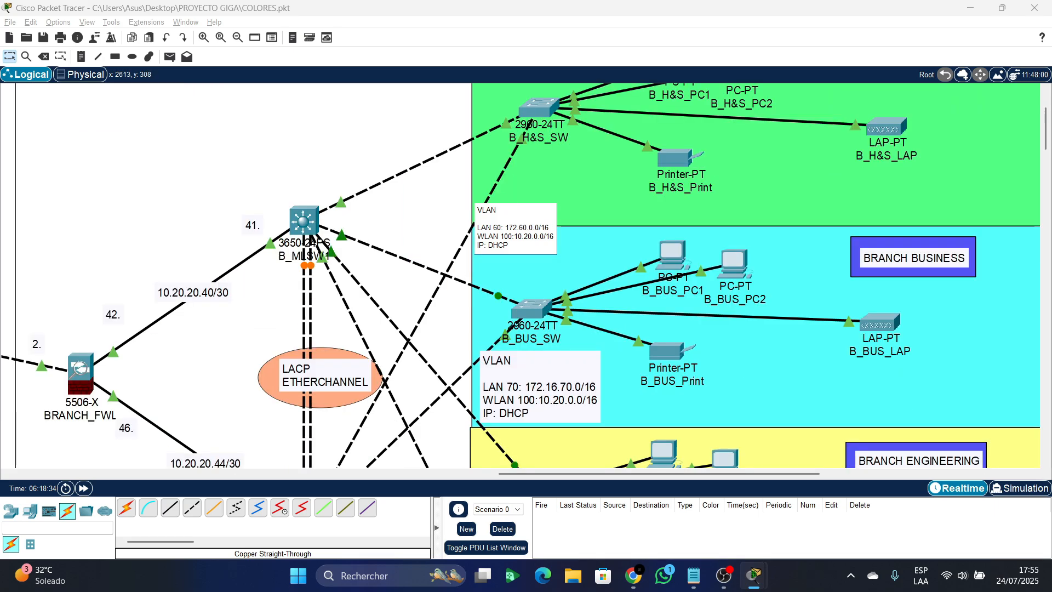
pyautogui.scroll(-1, 532, 280)
pyautogui.click(518, 327)
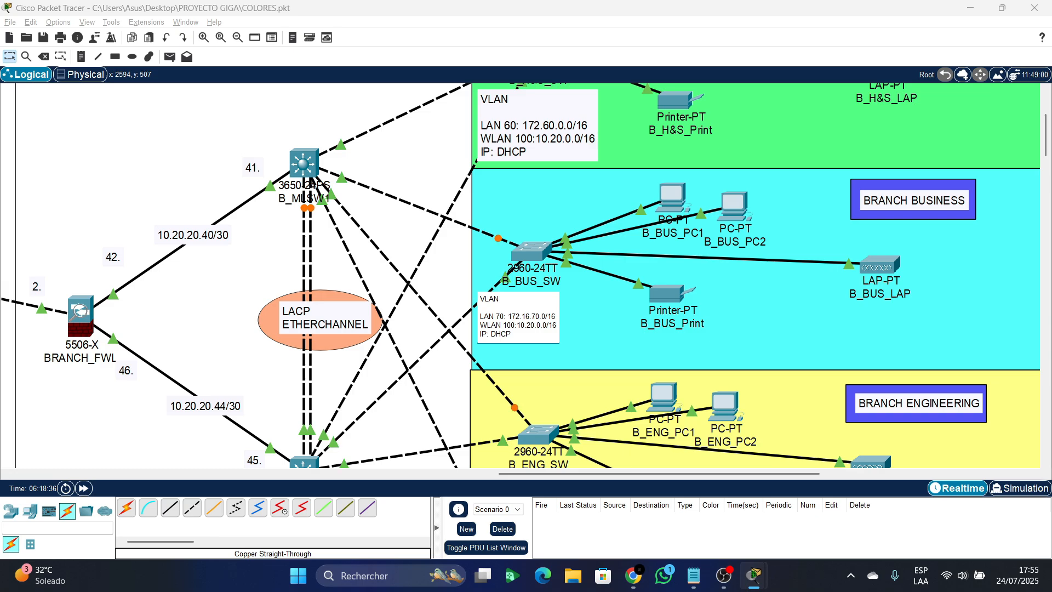
pyautogui.press('BackSpace')
pyautogui.press('BackSpace')
pyautogui.press('BackSpace')
pyautogui.write('70')
# - Change the LAN 80 subnet in the Branch Engineering VLAN note to 172.80.0.0/16
pyautogui.scroll(-5, 521, 274)
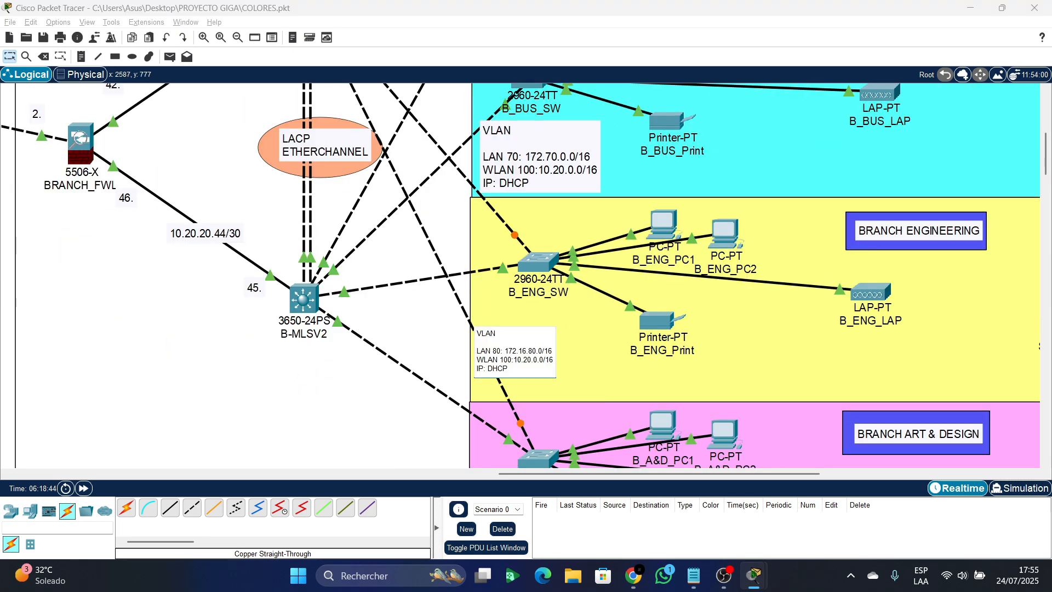
pyautogui.press('BackSpace')
pyautogui.press('BackSpace')
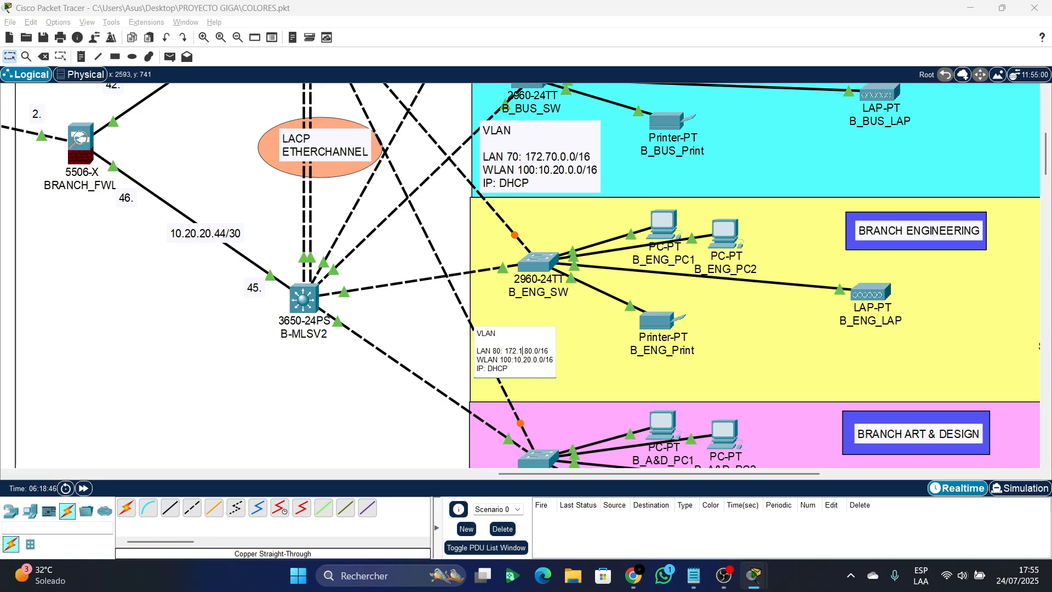
pyautogui.write('7')
pyautogui.press('BackSpace')
pyautogui.write('80.')
pyautogui.press('Delete')
# - Change the LAN 90 subnet in the Branch Art & Design VLAN note to 172.90.0.0/16
pyautogui.scroll(-3, 77, 130)
pyautogui.click(544, 454)
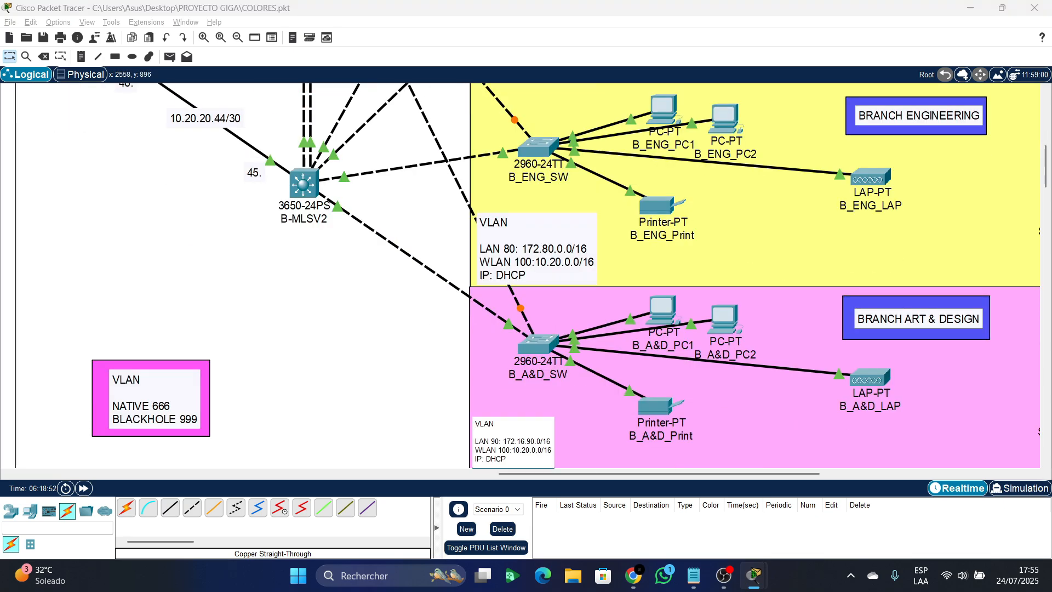
pyautogui.scroll(-2, 527, 442)
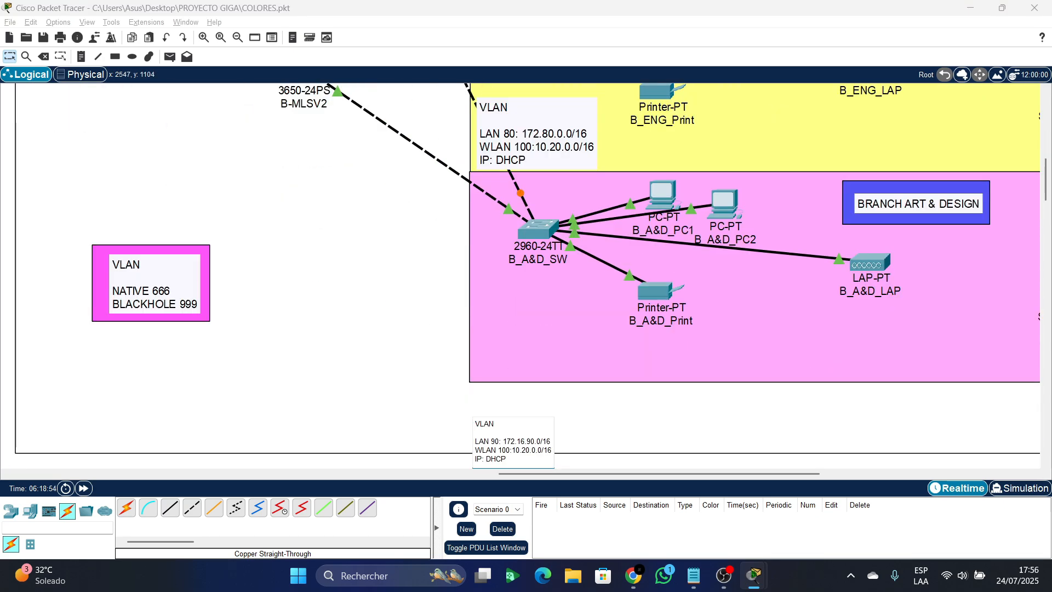
pyautogui.click(525, 442)
pyautogui.press('BackSpace')
pyautogui.press('BackSpace')
pyautogui.write('9')
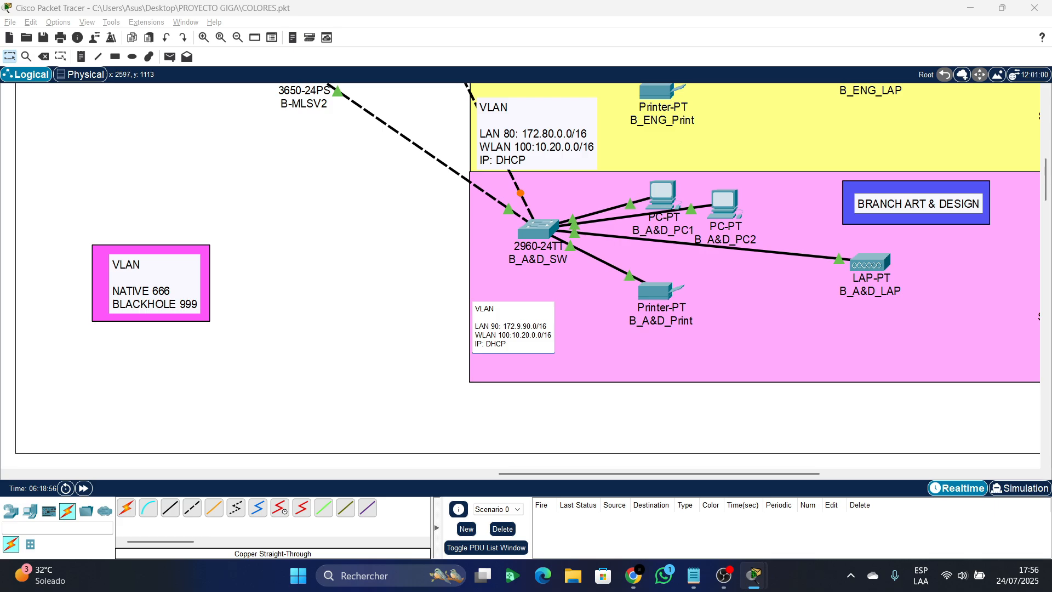
pyautogui.write('0')
pyautogui.press('Delete')
pyautogui.click(538, 392)
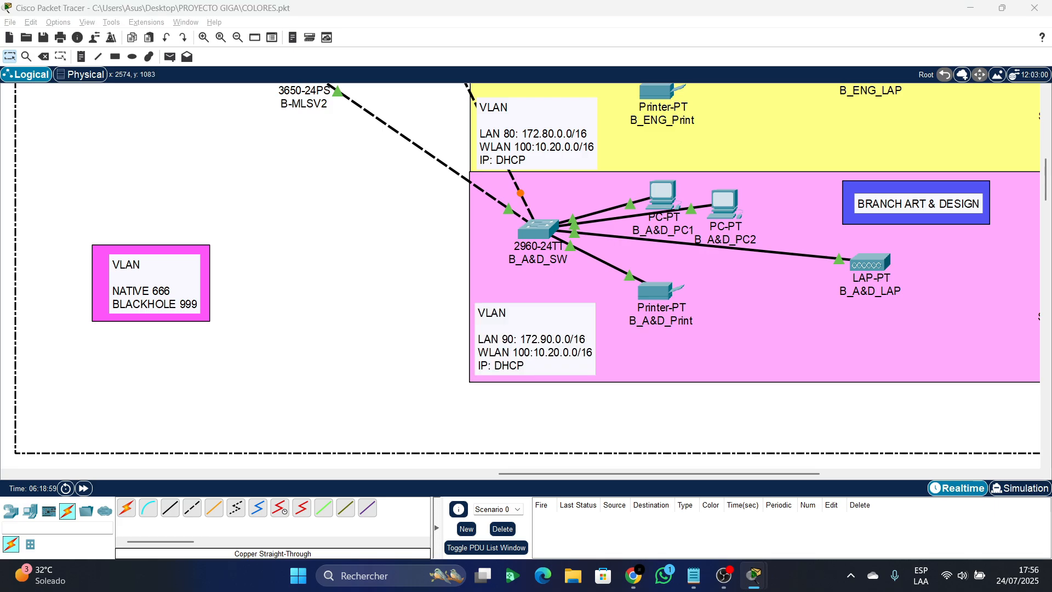
# - Open the DHCP service settings of the DHCP_1 server in the demilitarized zone and maximize its window
pyautogui.scroll(10, 526, 274)
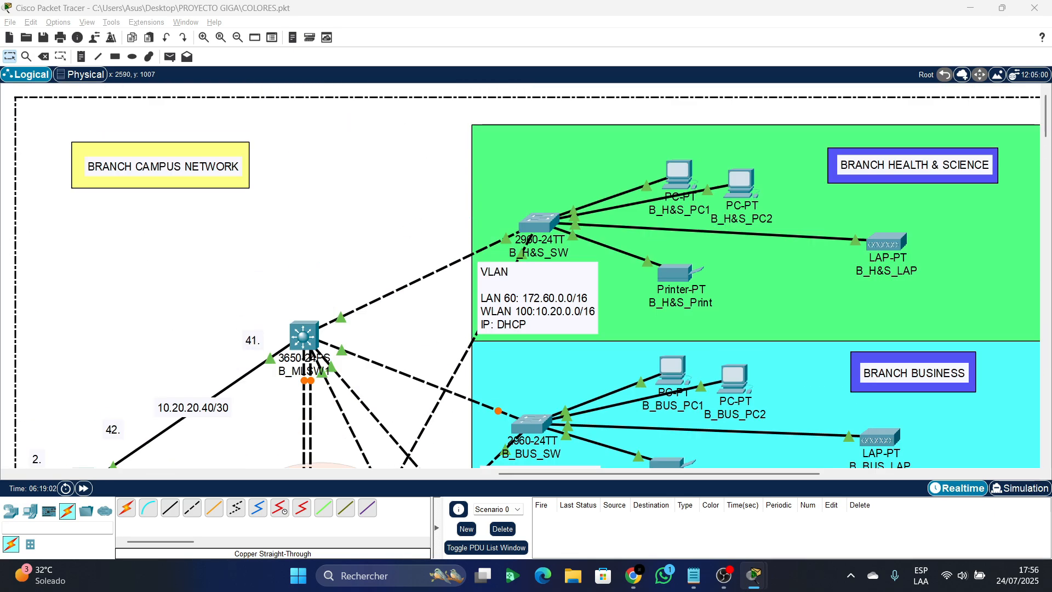
pyautogui.moveTo(608, 473); pyautogui.dragTo(183, 474)
pyautogui.scroll(-4, 511, 349)
pyautogui.scroll(2, 511, 350)
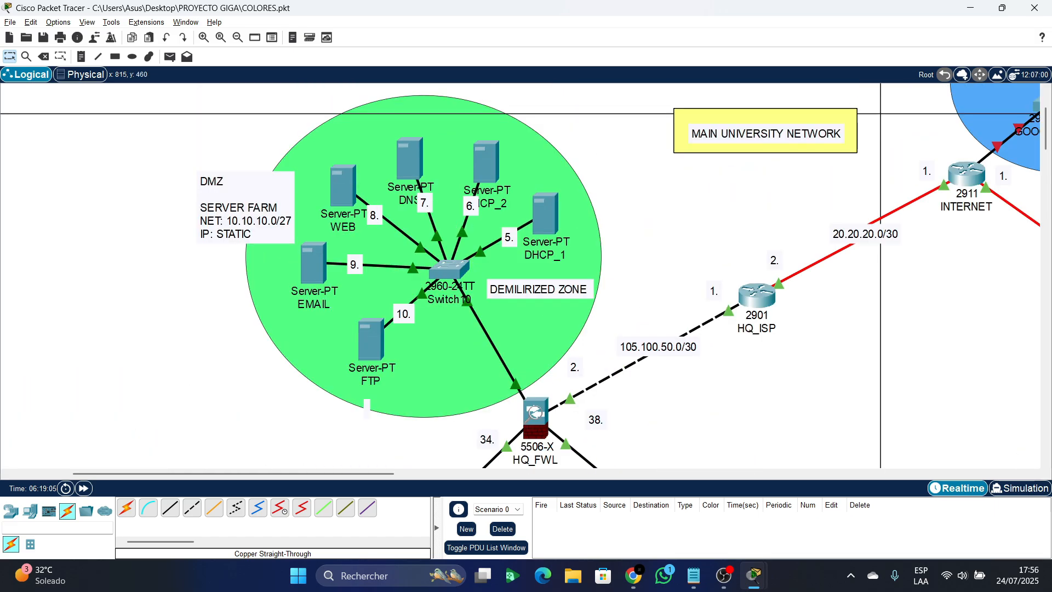
pyautogui.scroll(-1, 511, 350)
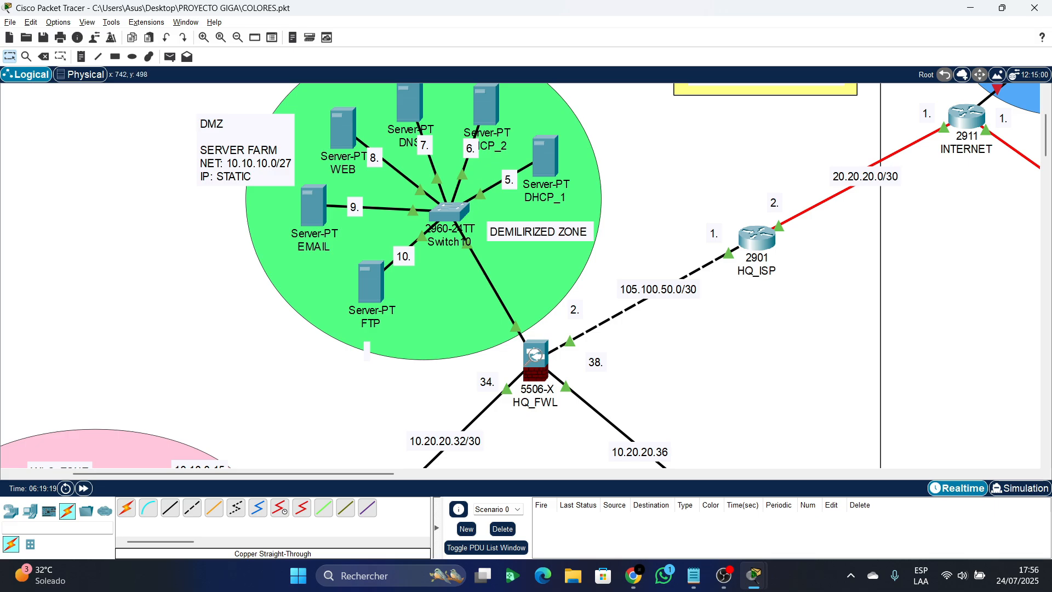
pyautogui.click(545, 157)
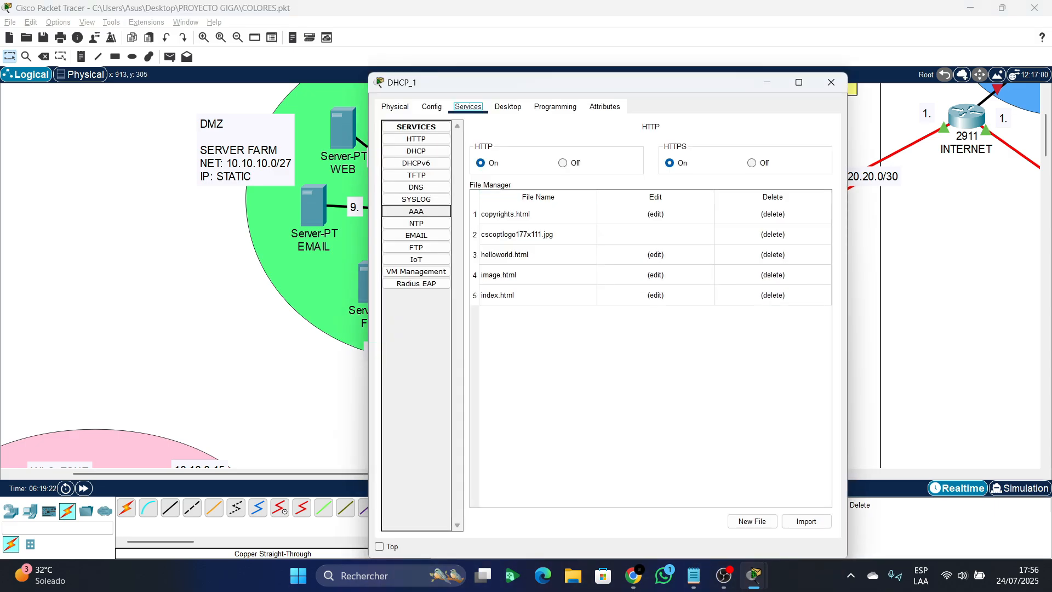
pyautogui.click(417, 152)
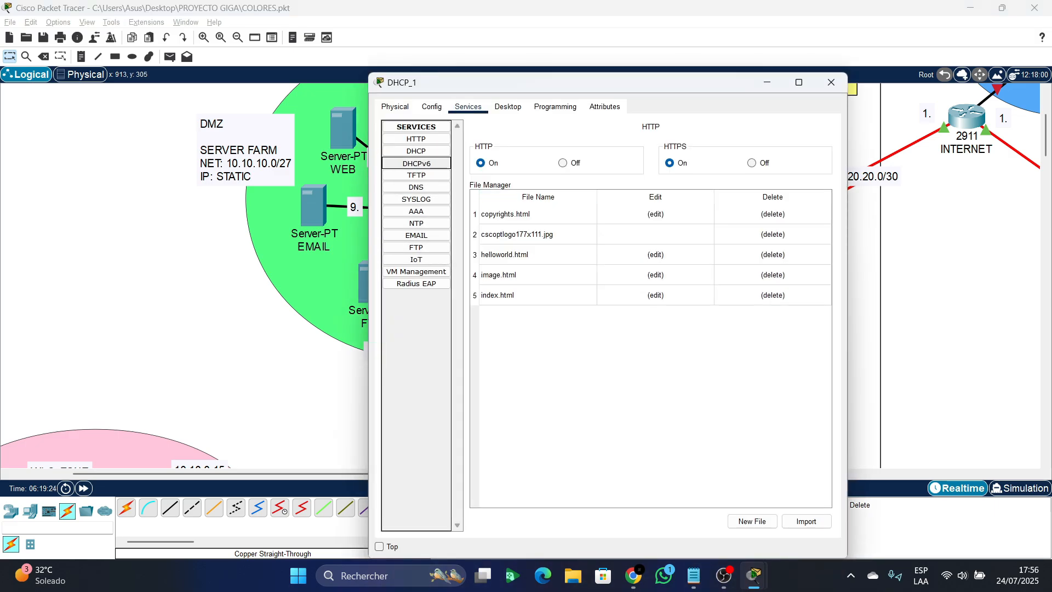
pyautogui.click(799, 83)
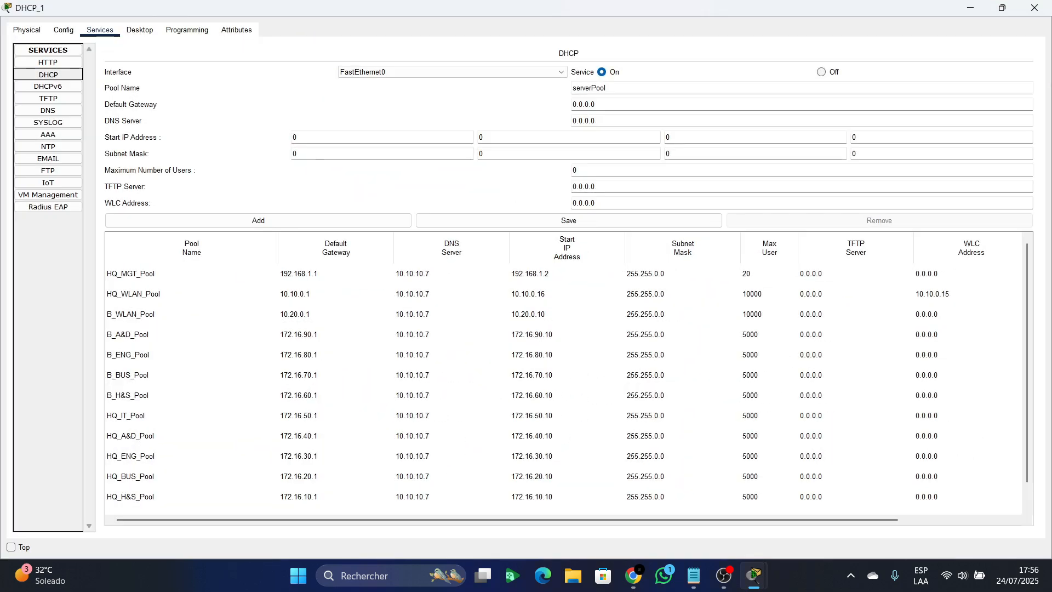
# - Set the start IP address of HQ_H&S_Pool to 172.10.0.10
pyautogui.scroll(-2, 568, 384)
pyautogui.click(191, 484)
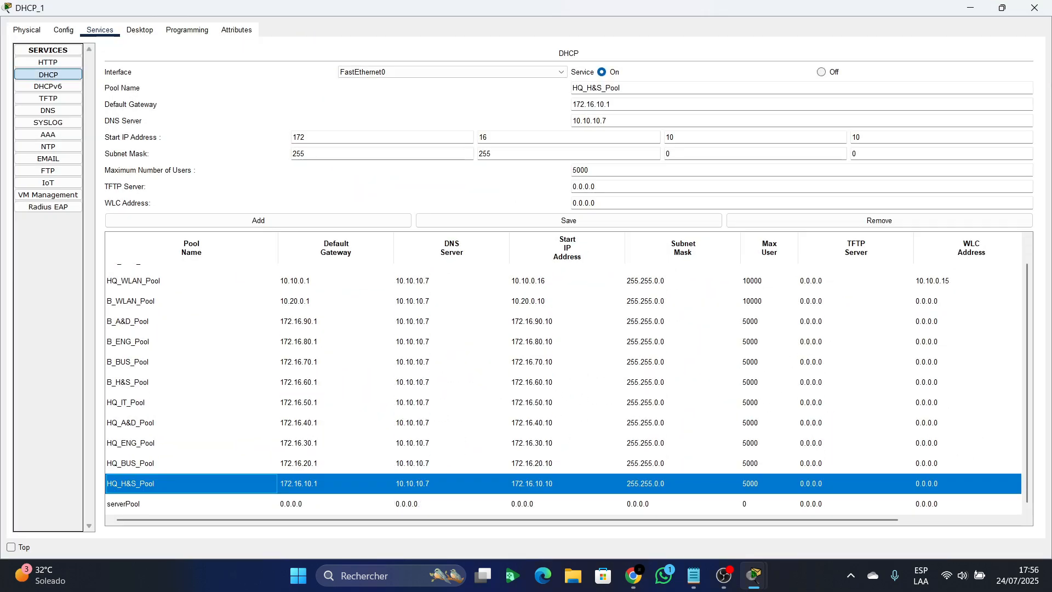
pyautogui.click(489, 137)
pyautogui.press('BackSpace')
pyautogui.press('BackSpace')
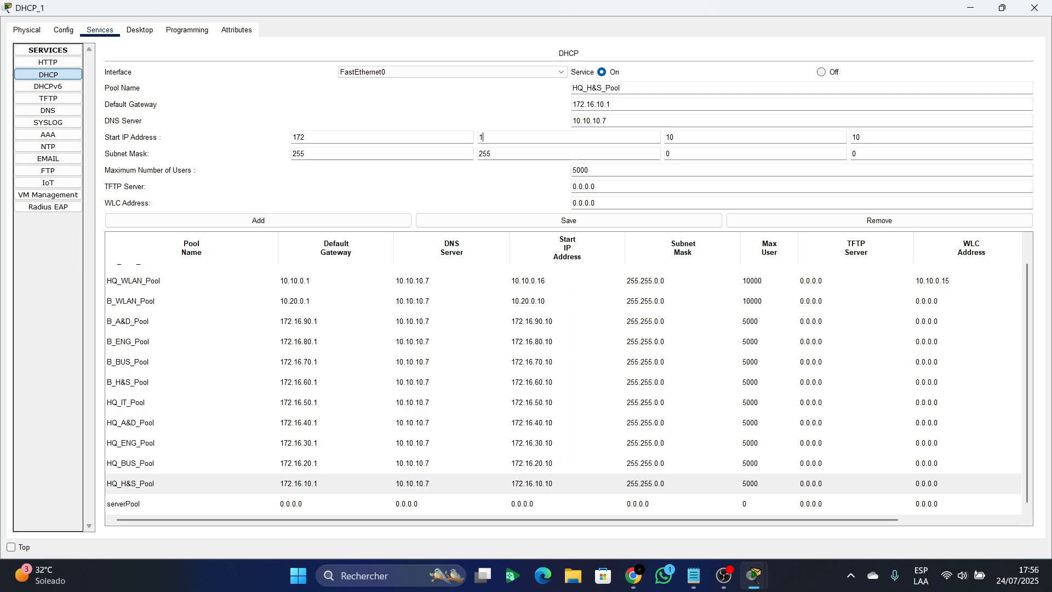
pyautogui.write('10')
pyautogui.click(676, 137)
pyautogui.press('BackSpace')
pyautogui.press('BackSpace')
pyautogui.write('0')
# - Set the default gateway of HQ_H&S_Pool to 172.10.0.1 and save the pool
pyautogui.click(595, 104)
pyautogui.press('BackSpace')
pyautogui.write('0')
pyautogui.click(597, 104)
pyautogui.press('BackSpace')
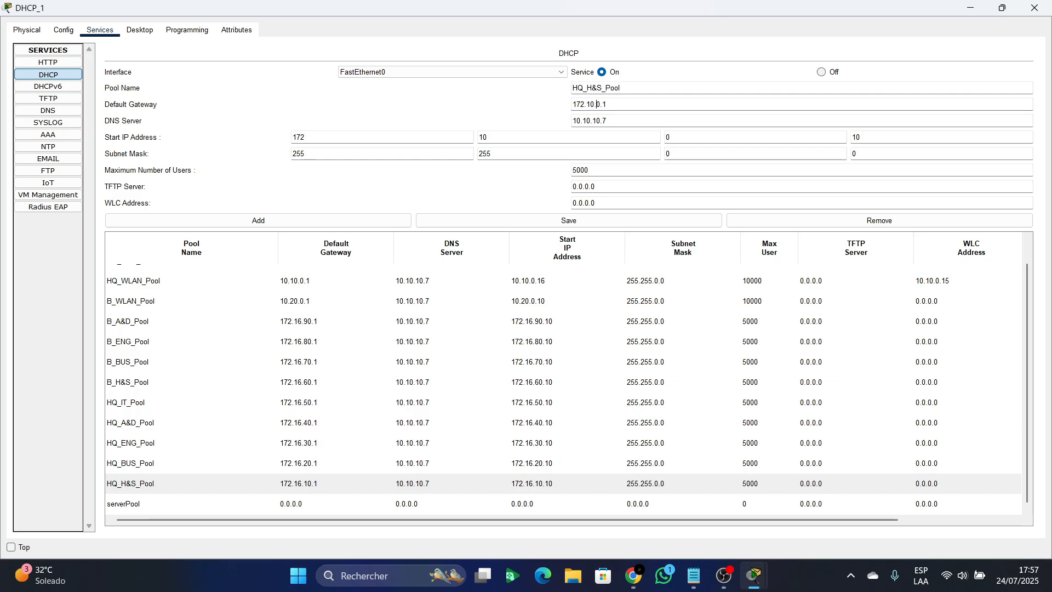
pyautogui.click(608, 104)
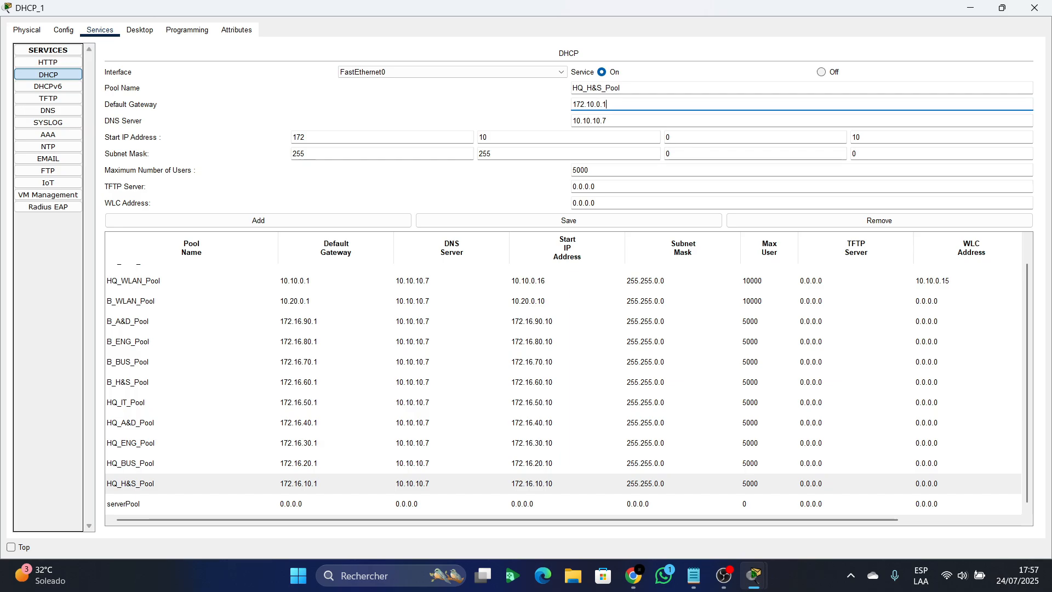
pyautogui.click(862, 137)
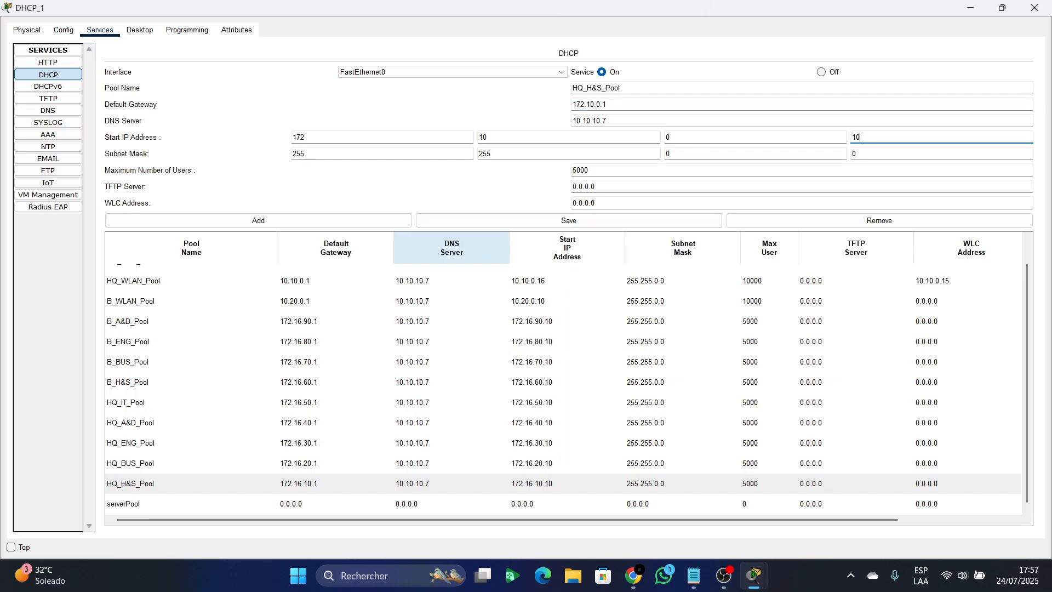
pyautogui.click(554, 220)
# - Set the default gateway of HQ_BUS_Pool to 172.20.0.1
pyautogui.scroll(-1, 563, 389)
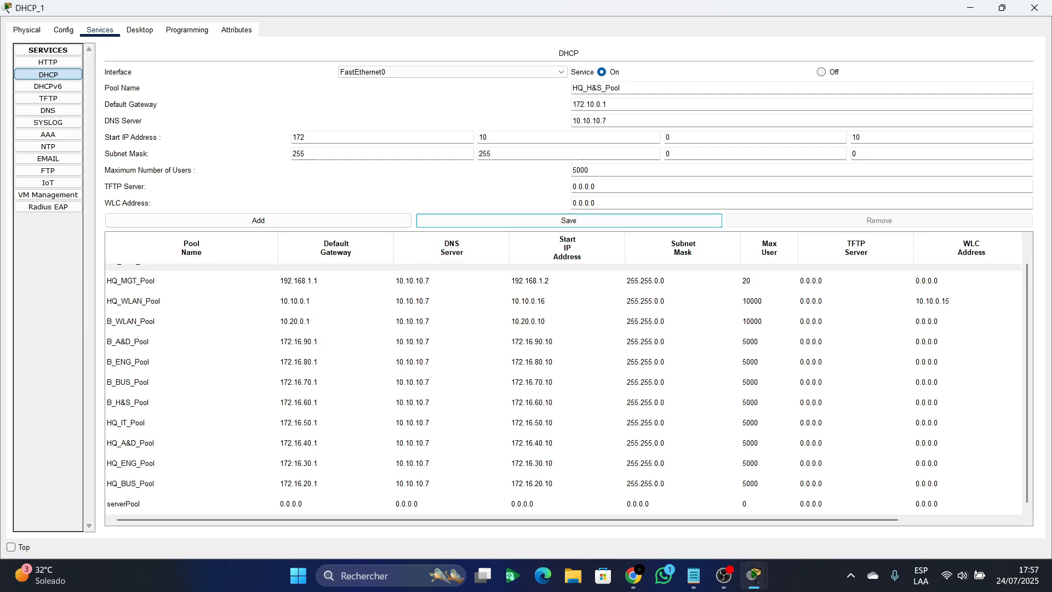
pyautogui.click(131, 484)
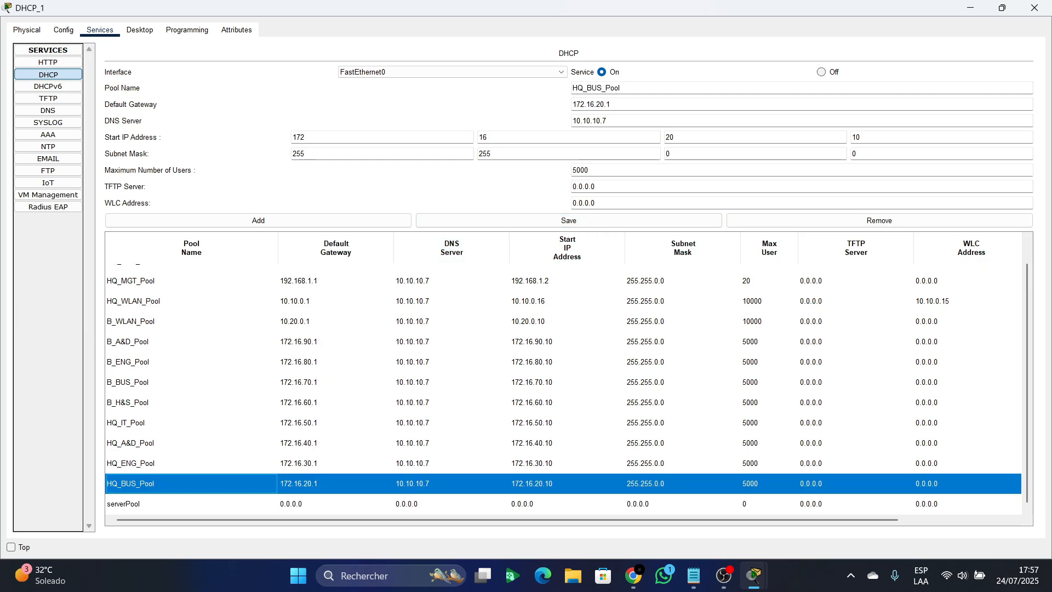
pyautogui.click(601, 105)
pyautogui.press('BackSpace')
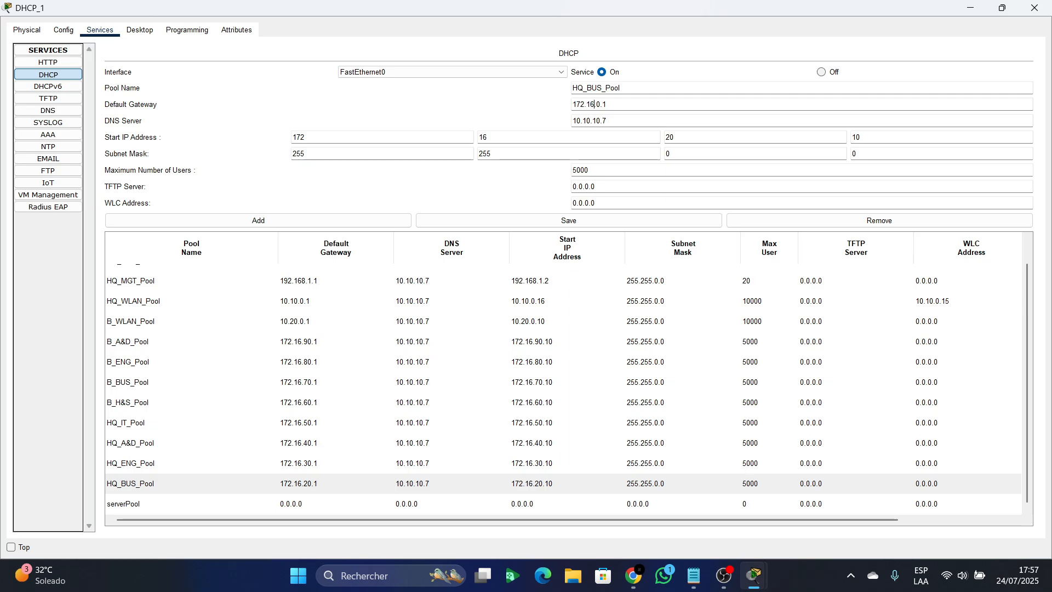
pyautogui.press('BackSpace')
pyautogui.press('BackSpace')
pyautogui.press('BackSpace')
pyautogui.write('20.')
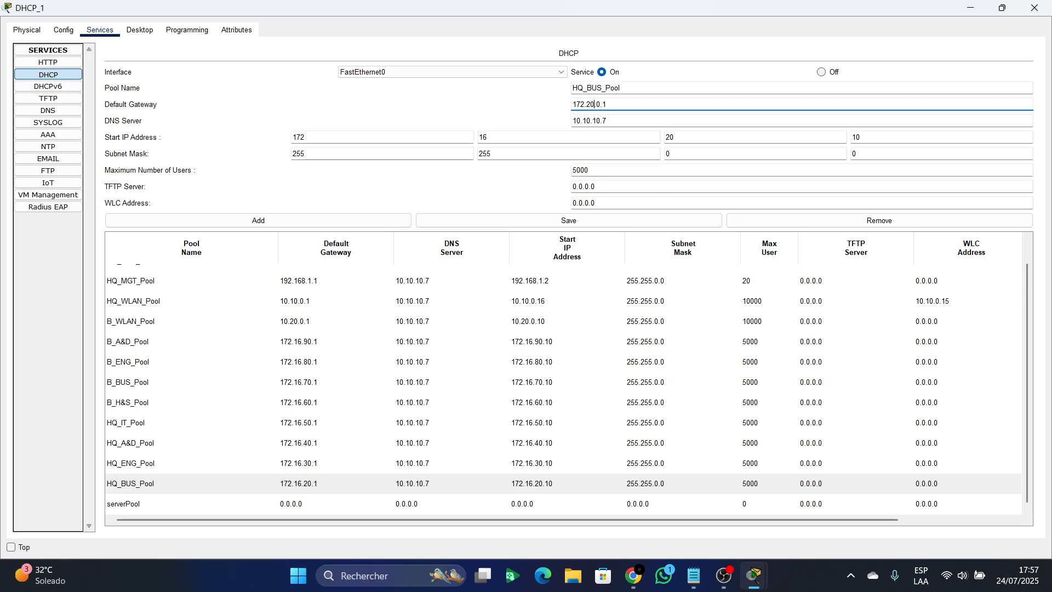
# - Set the start IP address of HQ_BUS_Pool to 172.20.0.10 and save the pool
pyautogui.click(491, 138)
pyautogui.press('BackSpace')
pyautogui.press('BackSpace')
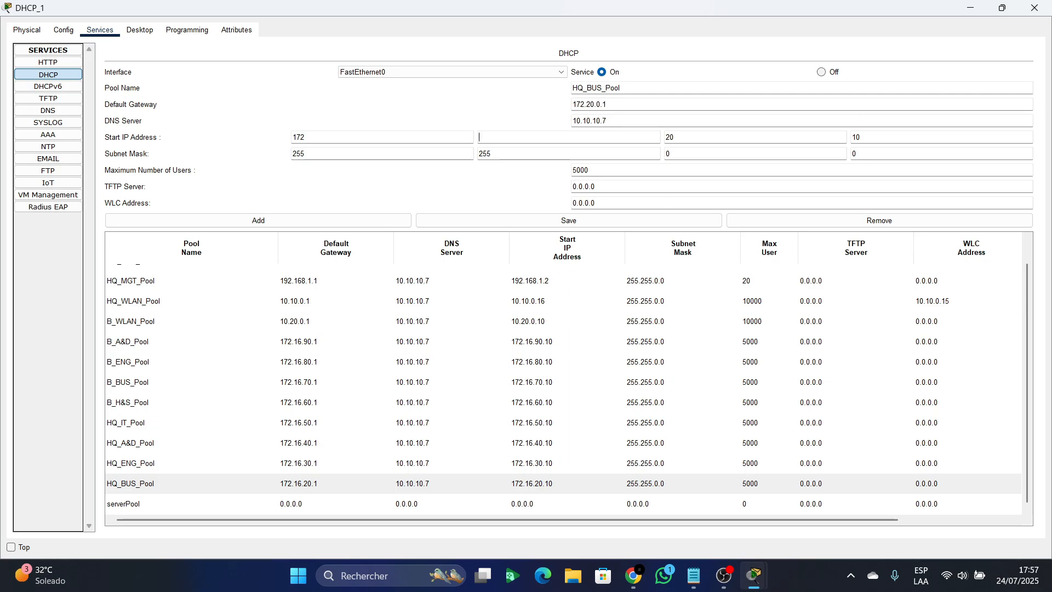
pyautogui.write('20')
pyautogui.click(680, 138)
pyautogui.press('BackSpace')
pyautogui.press('BackSpace')
pyautogui.write('0')
pyautogui.click(569, 220)
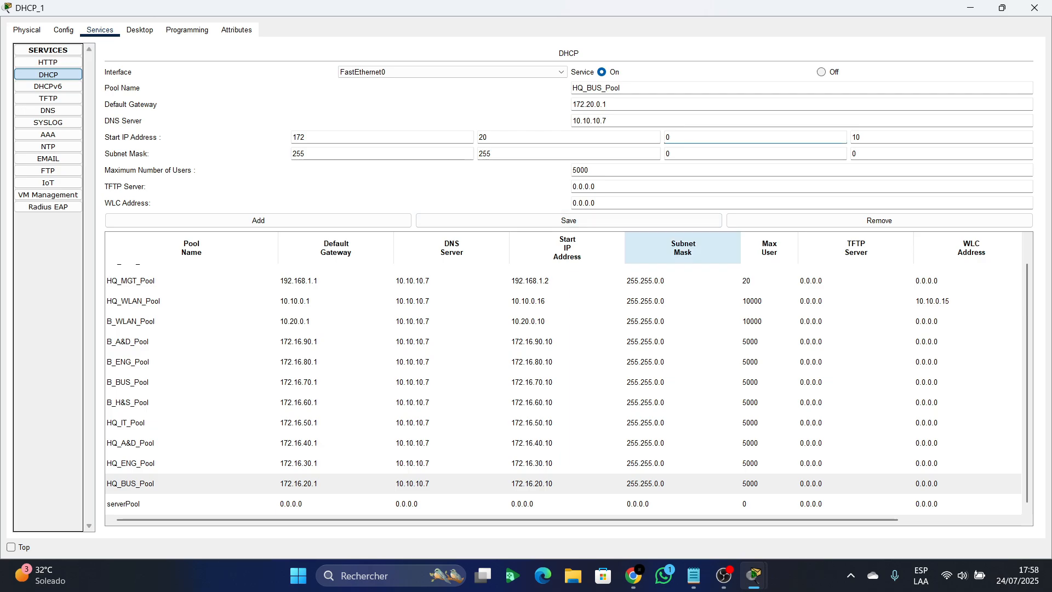
# - Set HQ_ENG_Pool's default gateway to 172.30.0.1 and its start IP address to 172.30.0.10, and save the pool
pyautogui.scroll(-2, 328, 427)
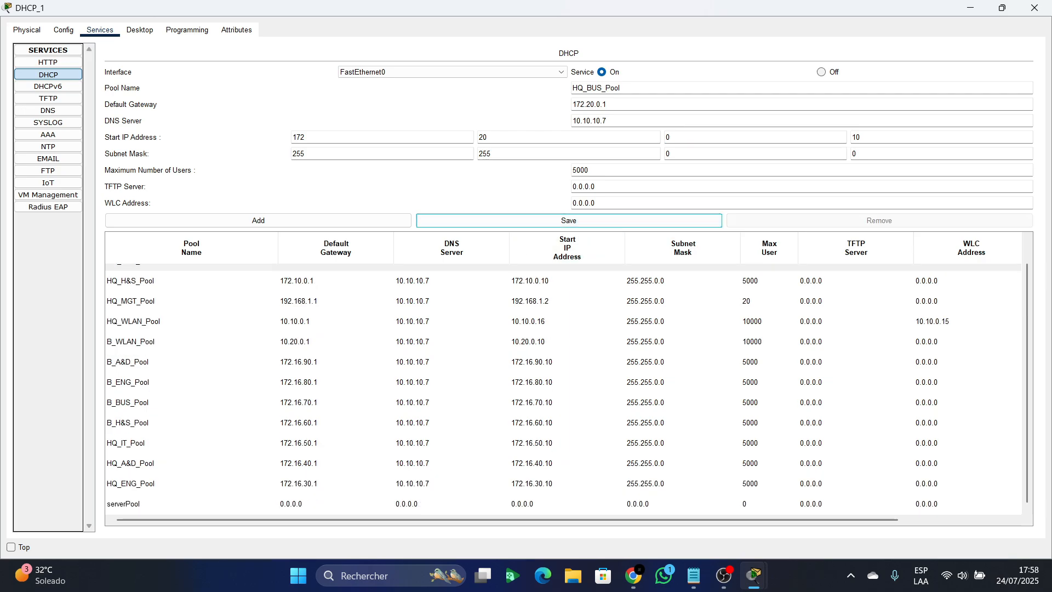
pyautogui.click(220, 484)
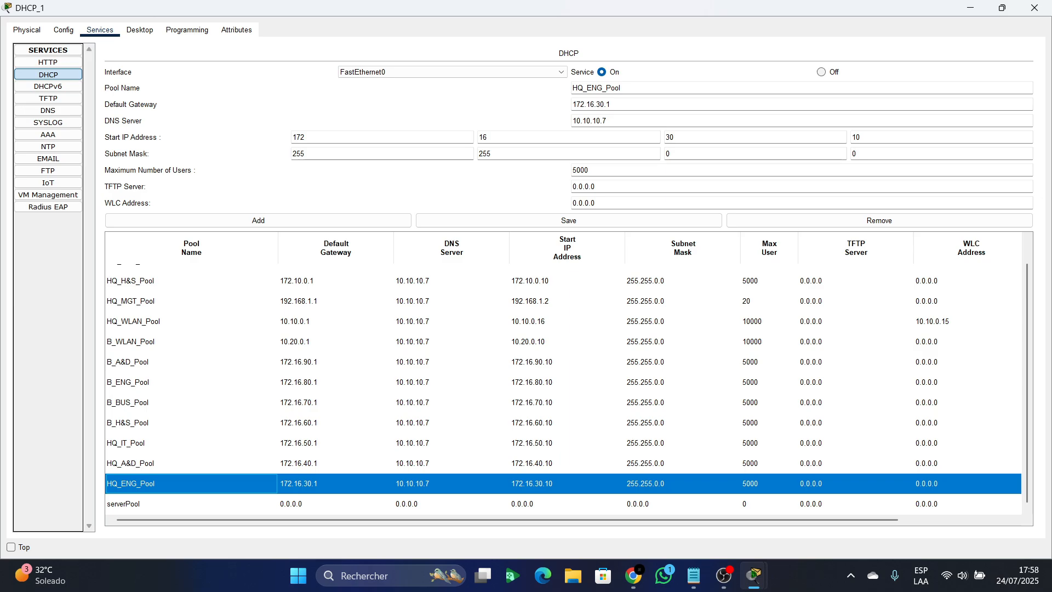
pyautogui.click(595, 104)
pyautogui.press('BackSpace')
pyautogui.press('BackSpace')
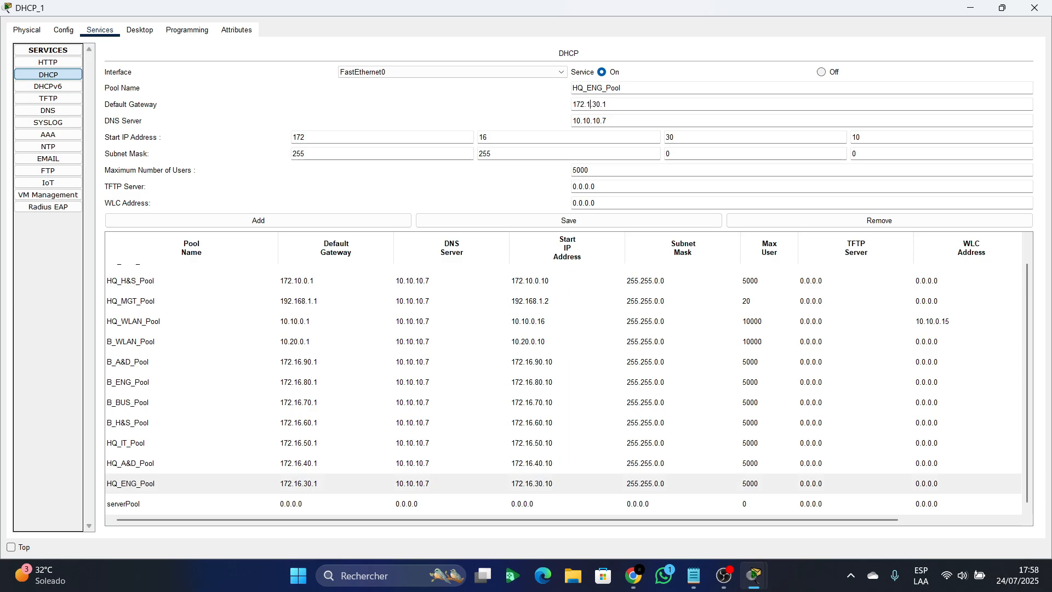
pyautogui.write('30')
pyautogui.press('BackSpace')
pyautogui.doubleClick(483, 137)
pyautogui.write('30.')
pyautogui.press('Tab')
pyautogui.write('0')
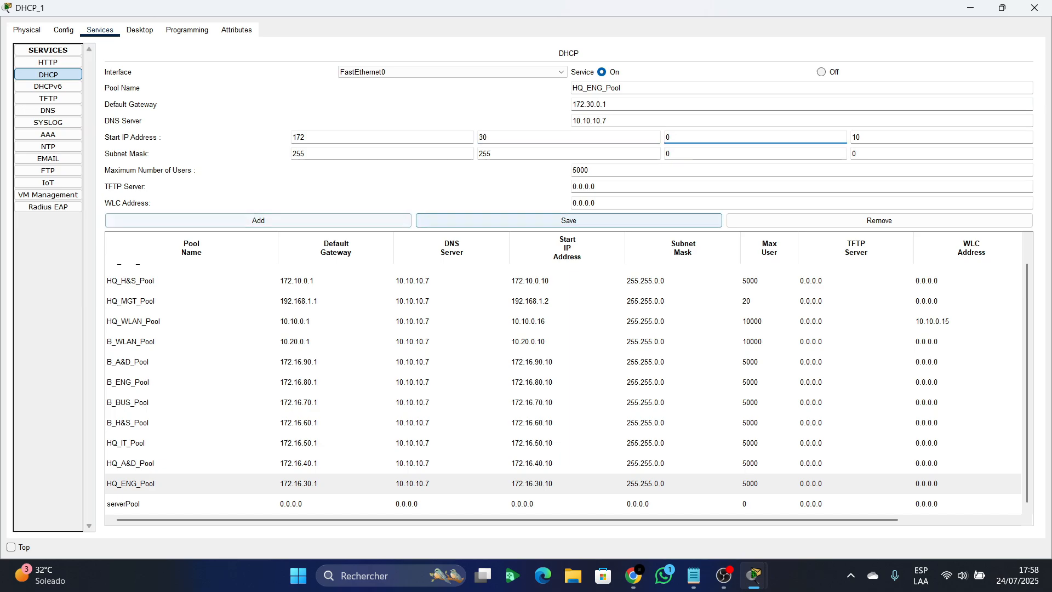
pyautogui.click(569, 221)
# - Set HQ_A&D_Pool's start IP address to 172.40.0.10 and its default gateway to 172.40.0.1
pyautogui.click(384, 484)
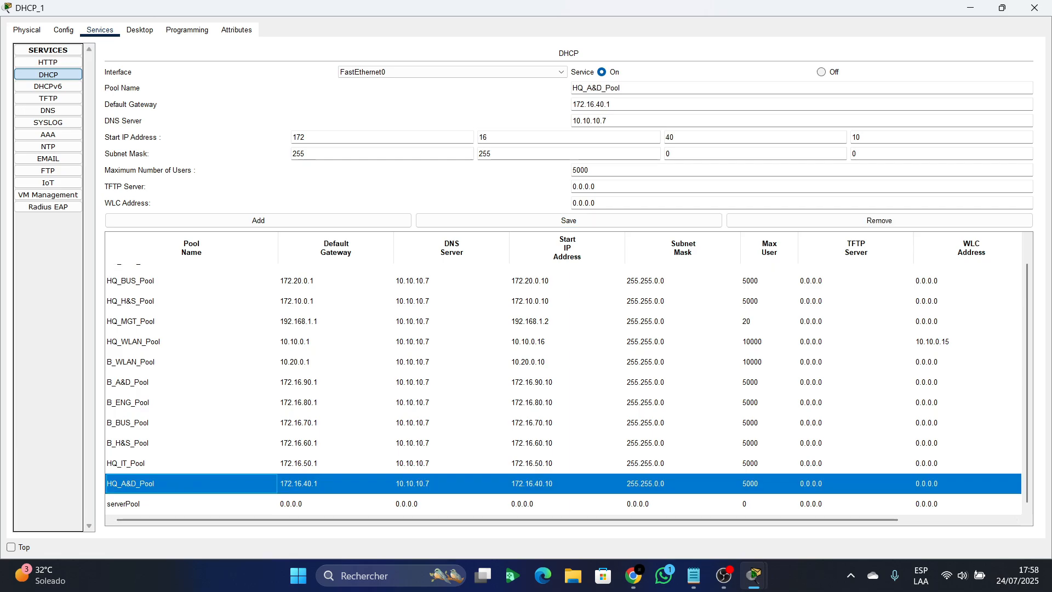
pyautogui.click(516, 138)
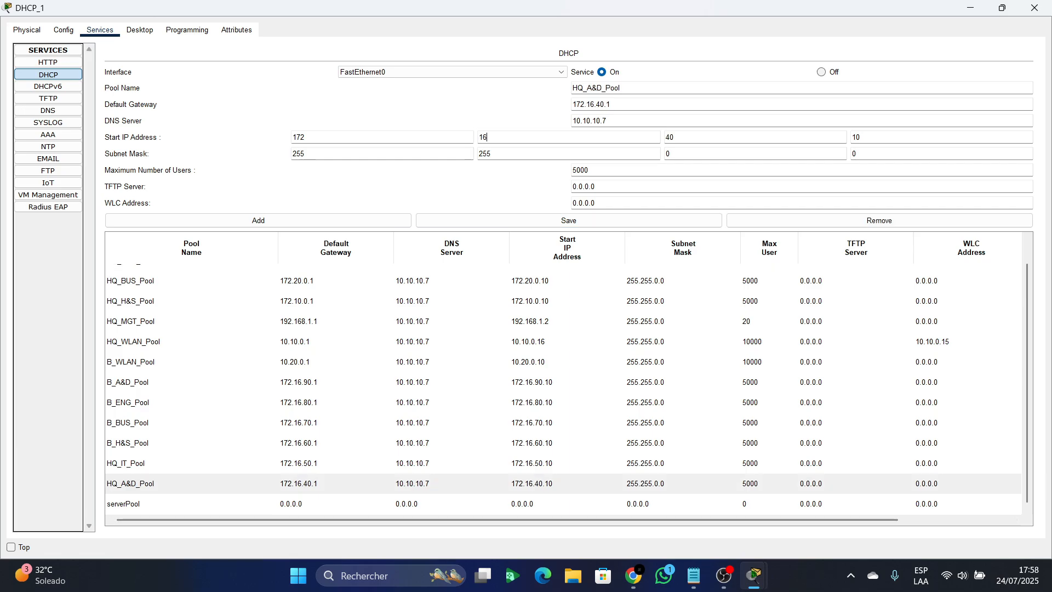
pyautogui.press('BackSpace')
pyautogui.press('BackSpace')
pyautogui.write('40')
pyautogui.press('Tab')
pyautogui.click(595, 104)
pyautogui.press('BackSpace')
pyautogui.press('BackSpace')
pyautogui.write('40')
pyautogui.press('BackSpace')
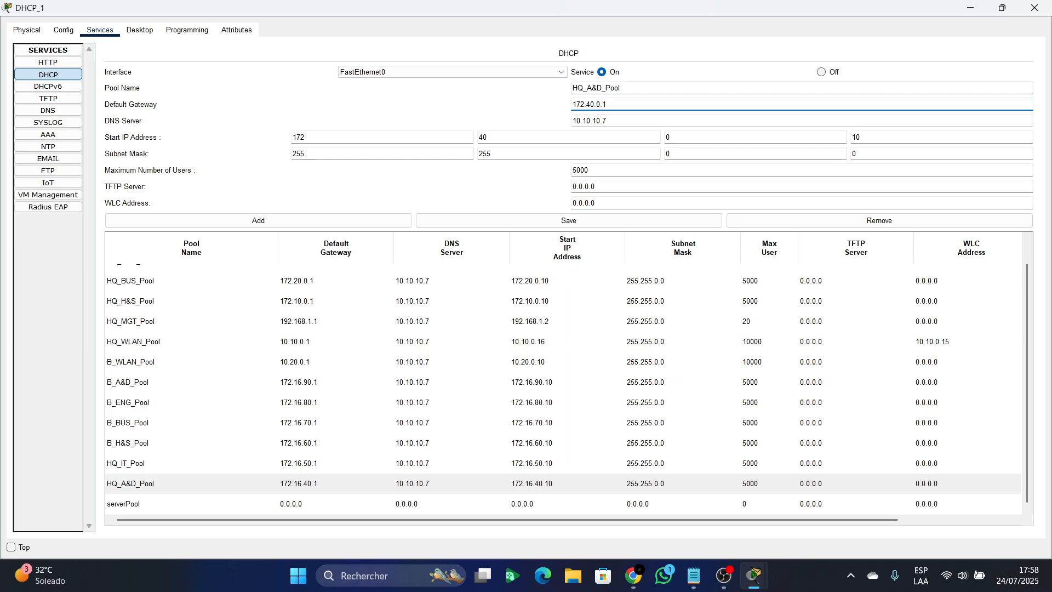
# - Check the edited gateway and start IP address of HQ_A&D_Pool and save the changes to the existing pool
pyautogui.click(258, 220)
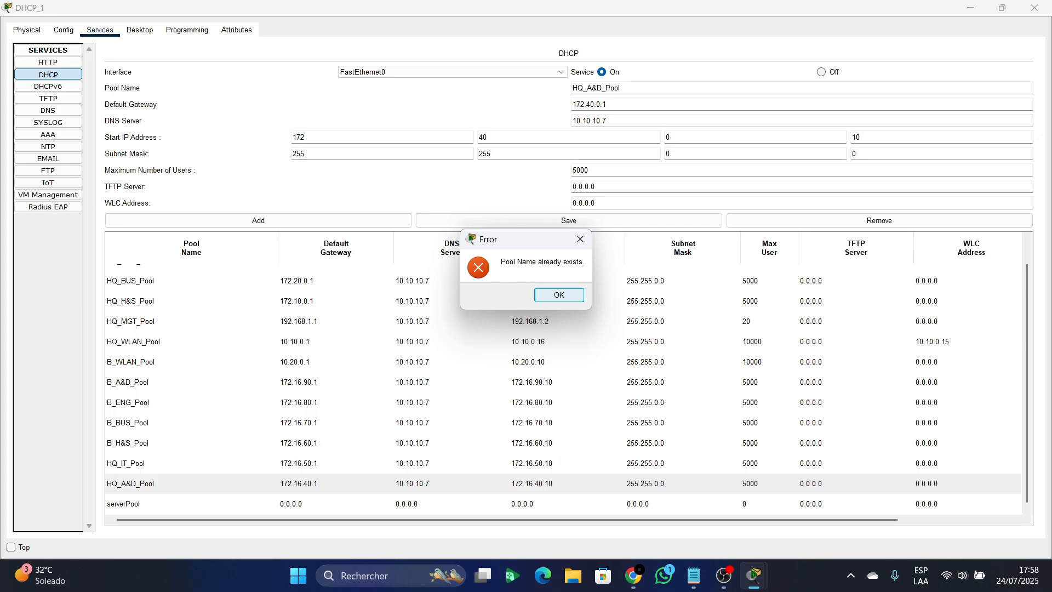
pyautogui.press('Return')
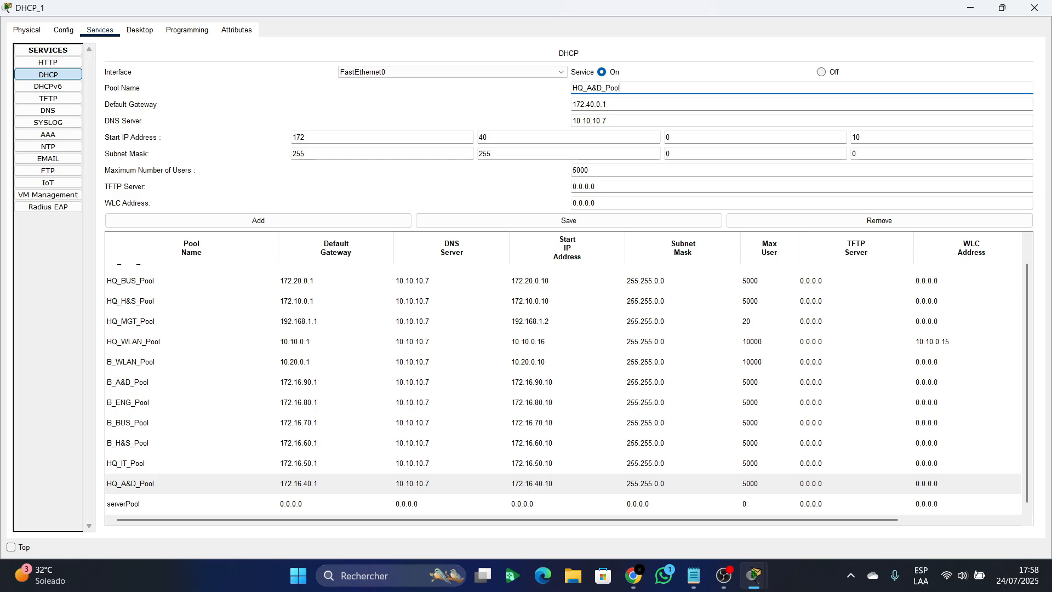
pyautogui.scroll(1, 567, 375)
pyautogui.scroll(-1, 567, 375)
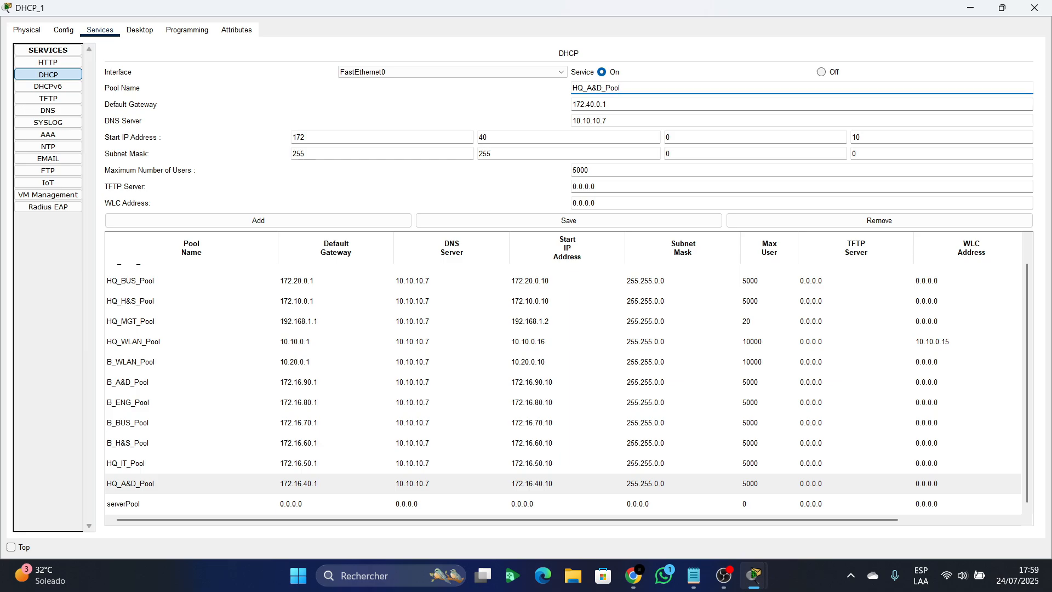
pyautogui.click(608, 104)
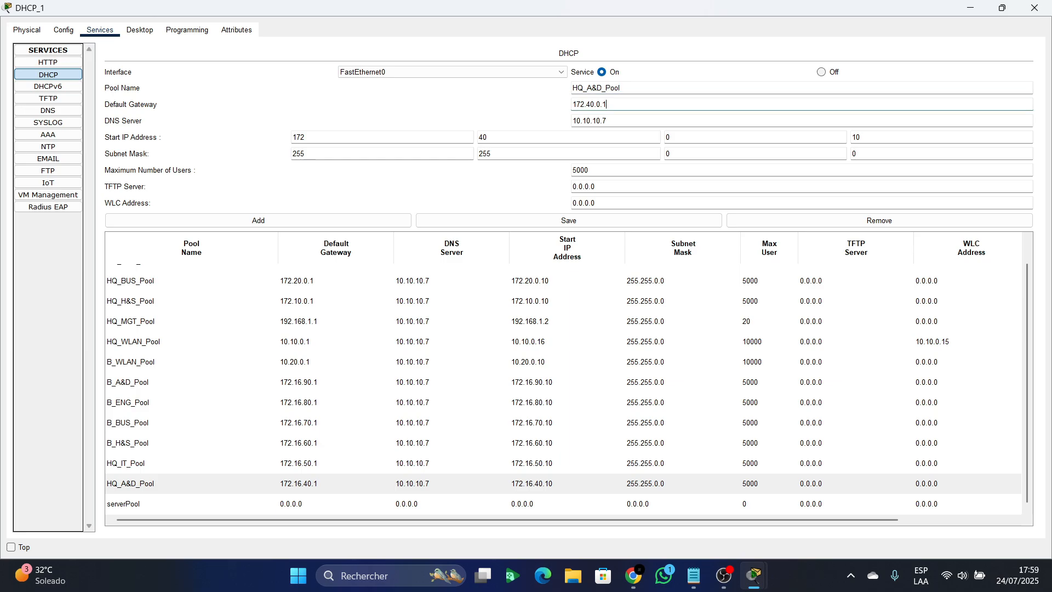
pyautogui.click(305, 137)
pyautogui.press('Tab')
pyautogui.click(877, 137)
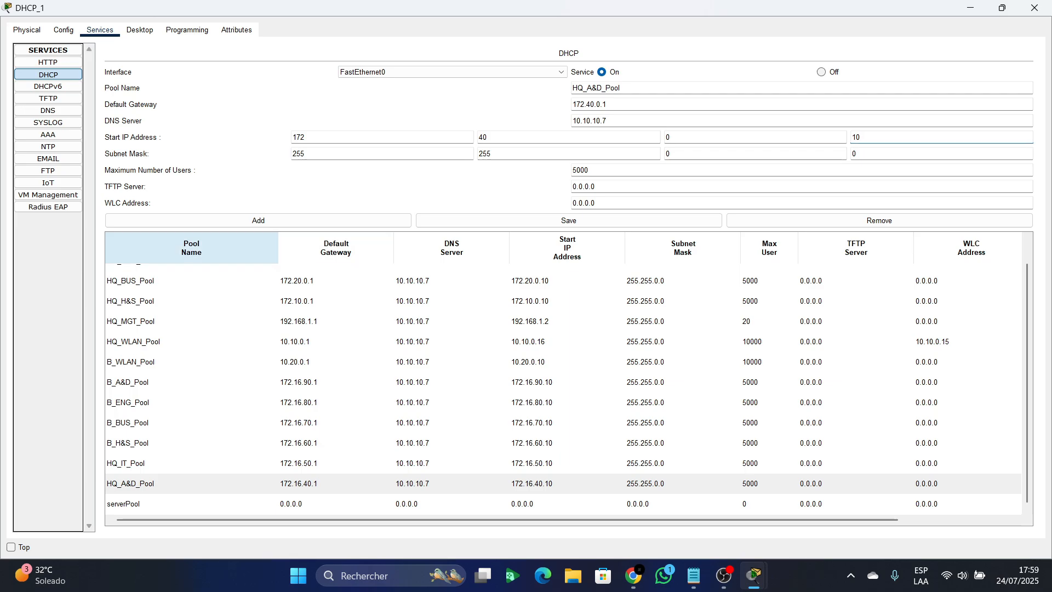
pyautogui.click(569, 220)
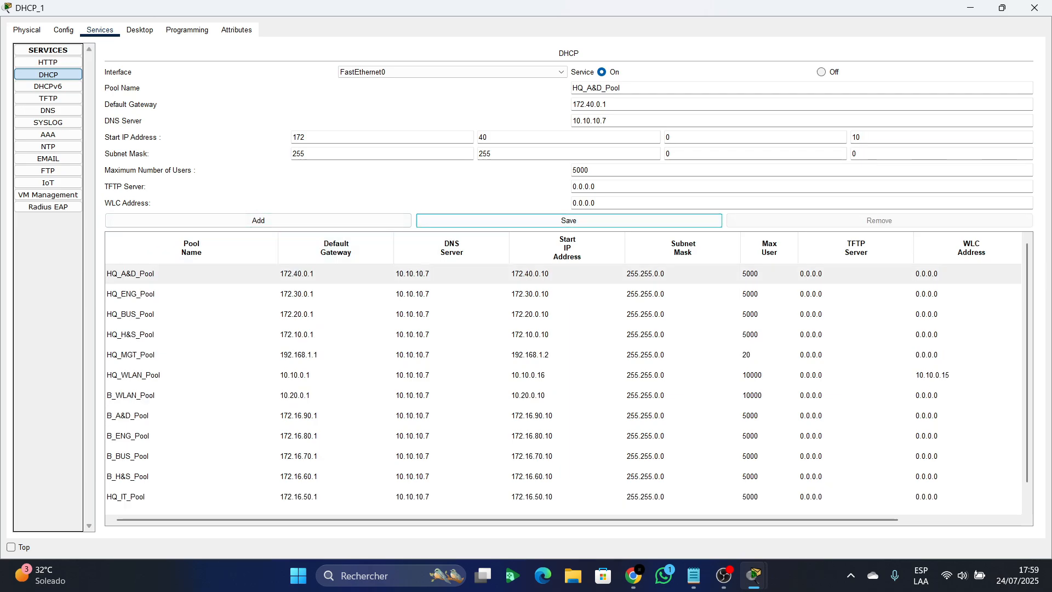
# - Set the default gateway of HQ_IT_Pool to 172.50.0.1
pyautogui.click(142, 483)
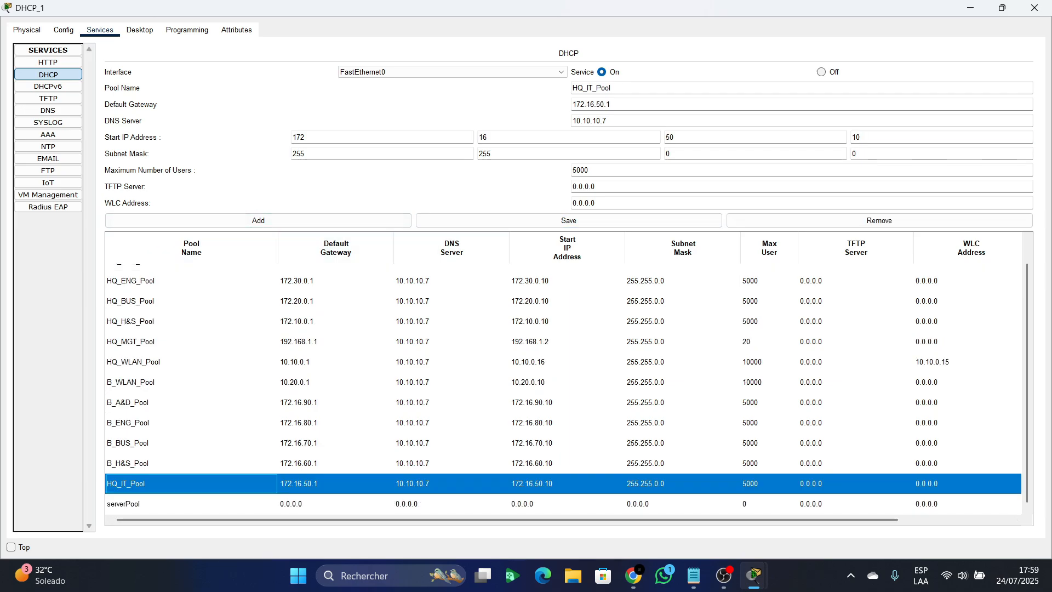
pyautogui.click(595, 104)
pyautogui.press('BackSpace')
pyautogui.press('BackSpace')
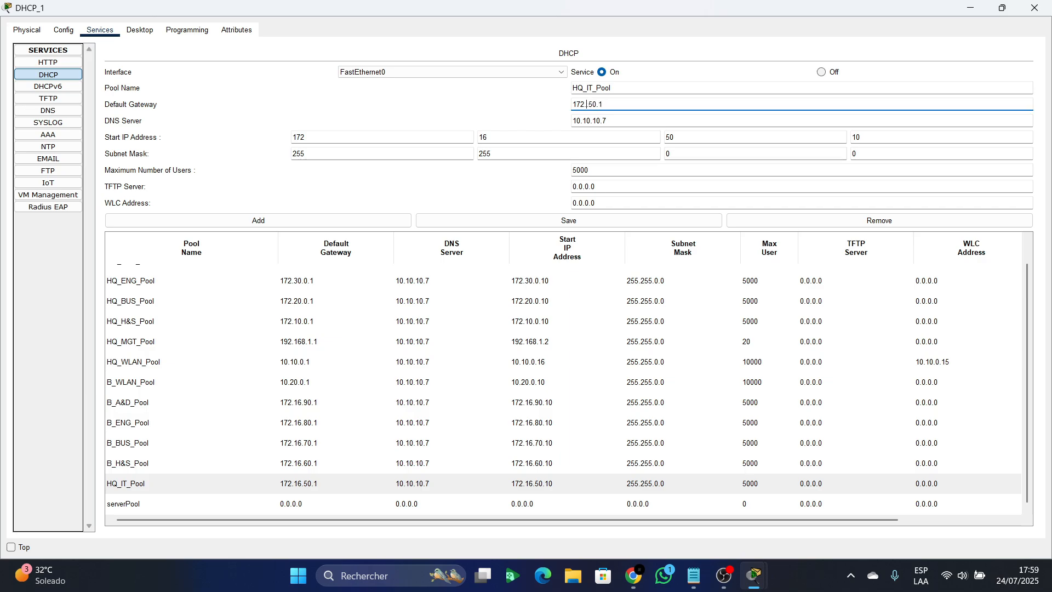
pyautogui.write('50.')
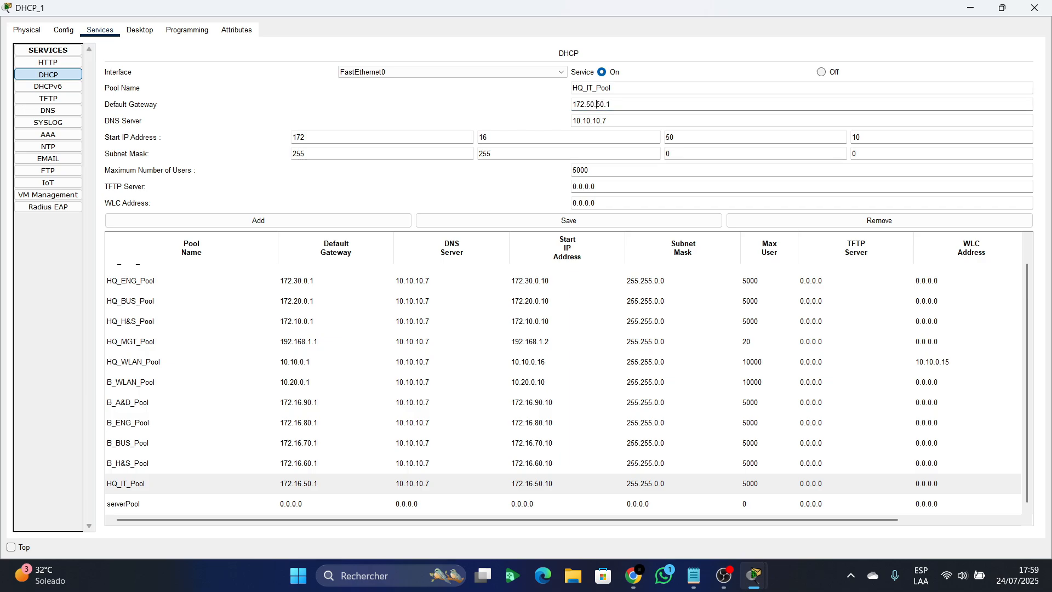
pyautogui.click(600, 105)
pyautogui.press('BackSpace')
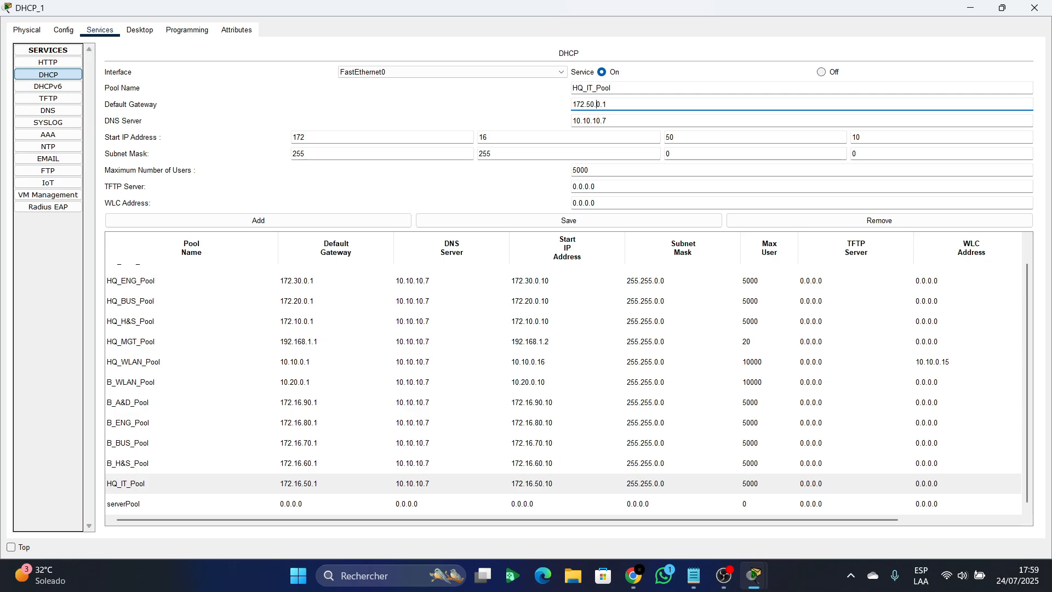
# - Set HQ_IT_Pool's start IP address to 172.50.0.10 and save the pool
pyautogui.doubleClick(482, 137)
pyautogui.write('50')
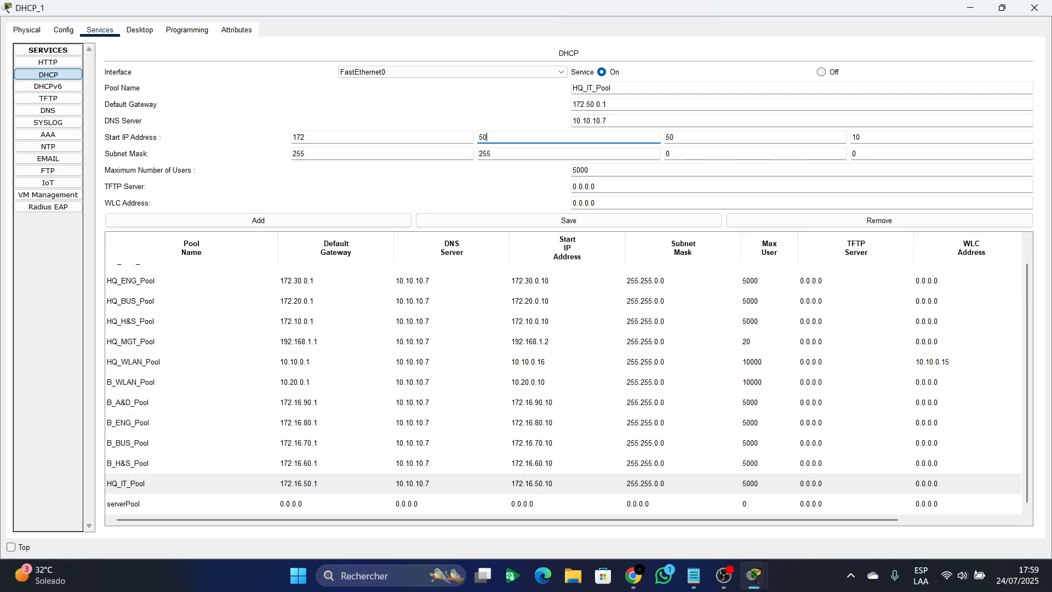
pyautogui.doubleClick(669, 137)
pyautogui.write('0')
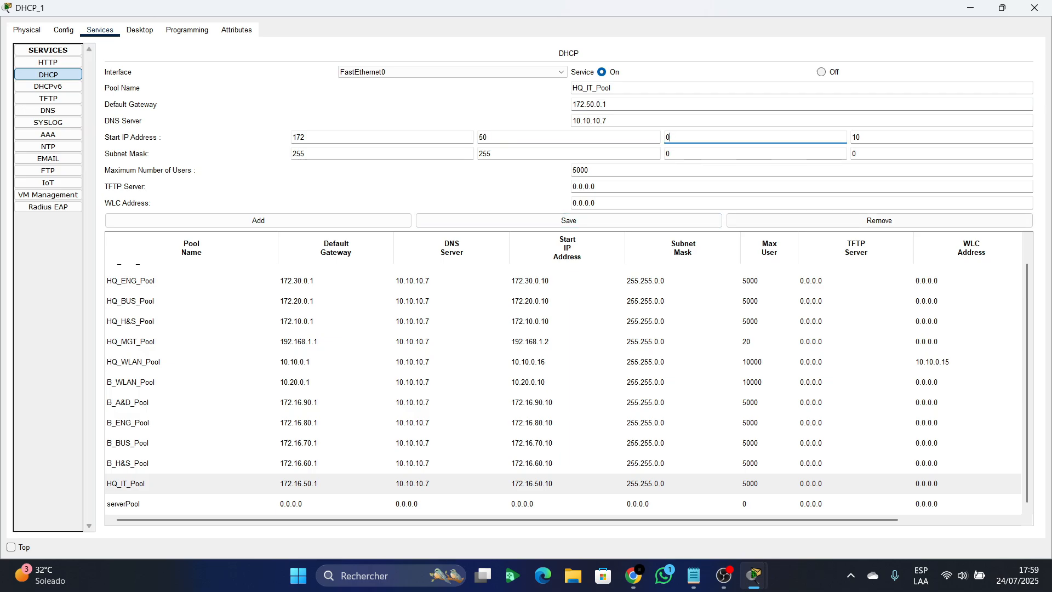
pyautogui.click(569, 221)
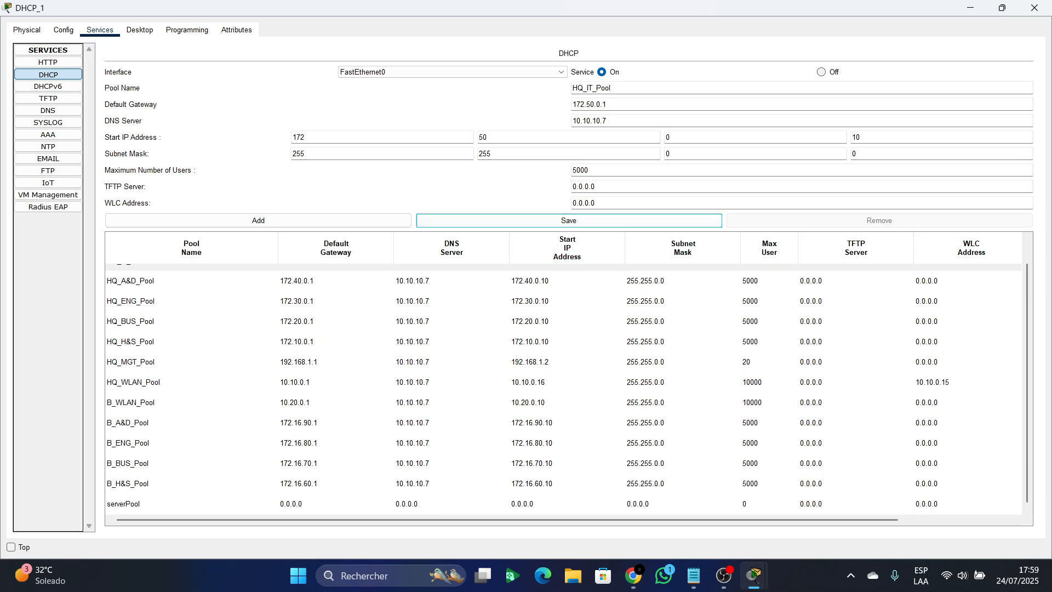
# - Set the default gateway of B_H&S_Pool to 172.60.0.1
pyautogui.click(148, 483)
pyautogui.click(595, 105)
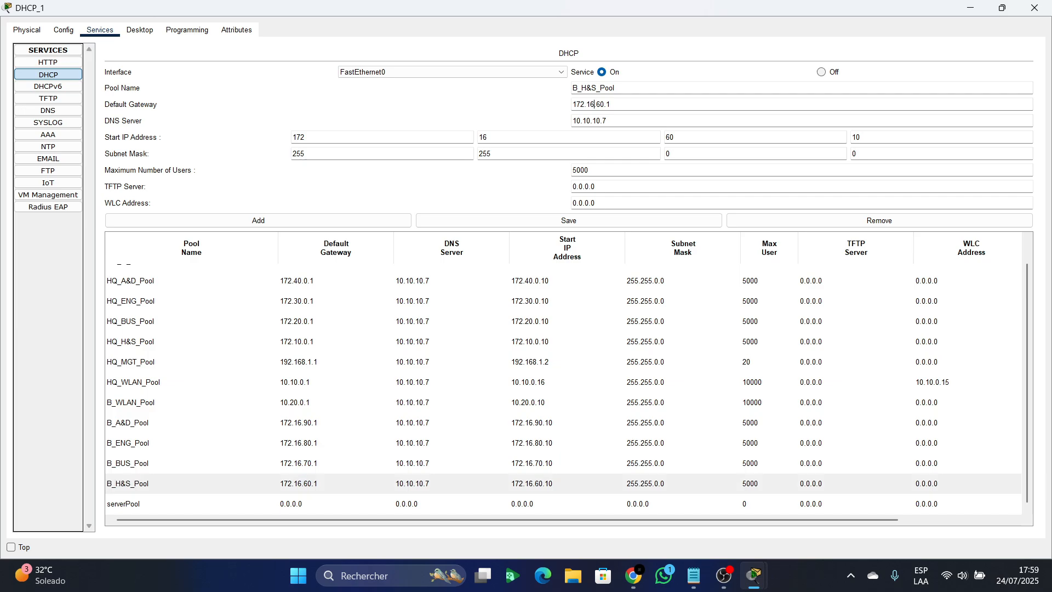
pyautogui.press('BackSpace')
pyautogui.press('BackSpace')
pyautogui.write('60')
pyautogui.press('BackSpace')
# - Set B_H&S_Pool's start IP address to 172.60.0.10 and save the pool
pyautogui.doubleClick(671, 137)
pyautogui.write('0')
pyautogui.doubleClick(483, 137)
pyautogui.write('60')
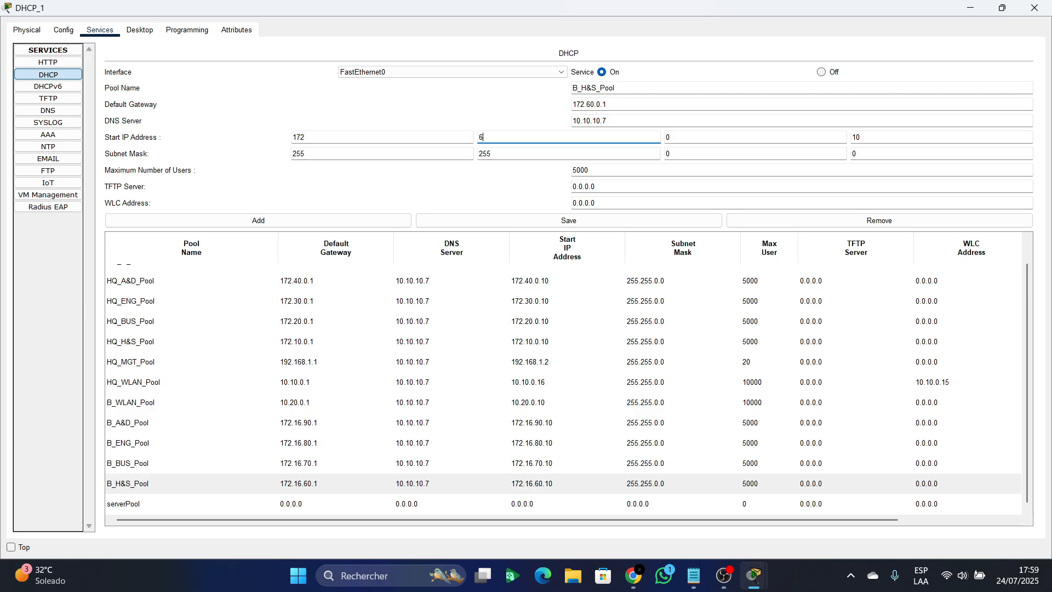
pyautogui.click(569, 221)
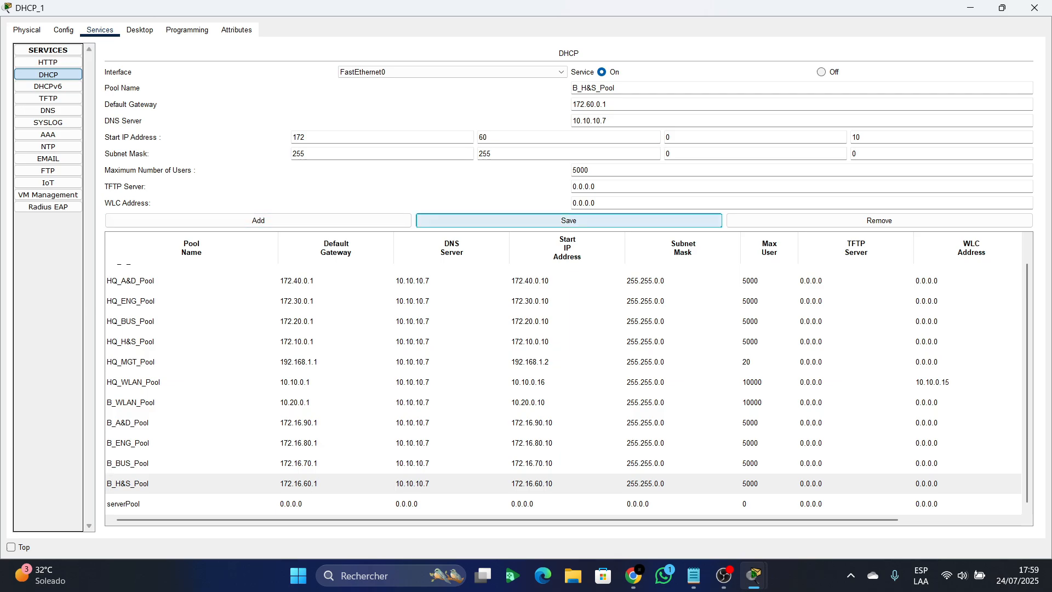
# - Set the second octet of B_BUS_Pool's start IP address to 70 and its default gateway to 172.70.0.1
pyautogui.click(128, 496)
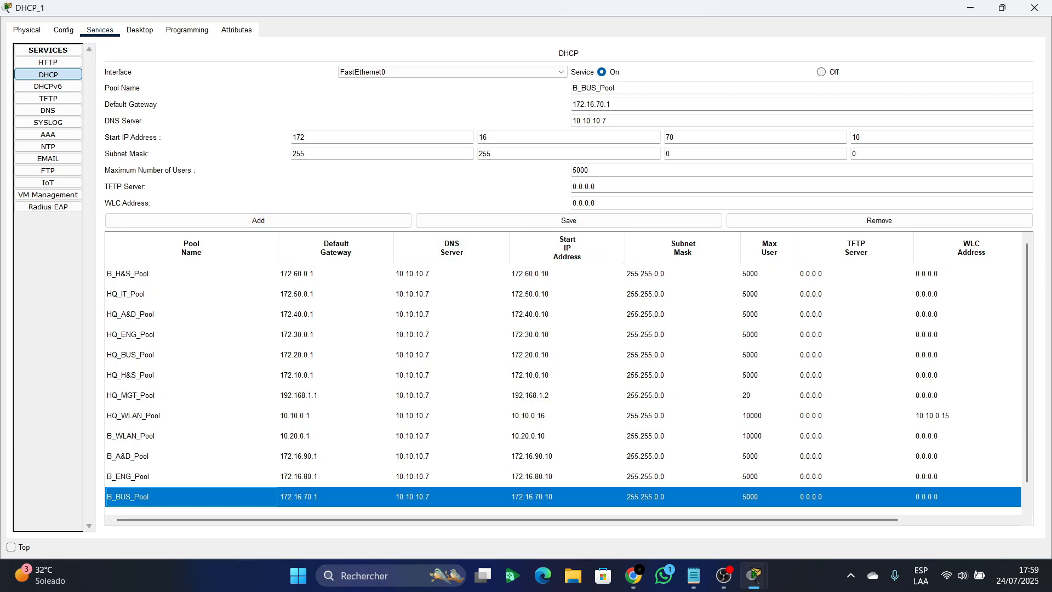
pyautogui.doubleClick(483, 137)
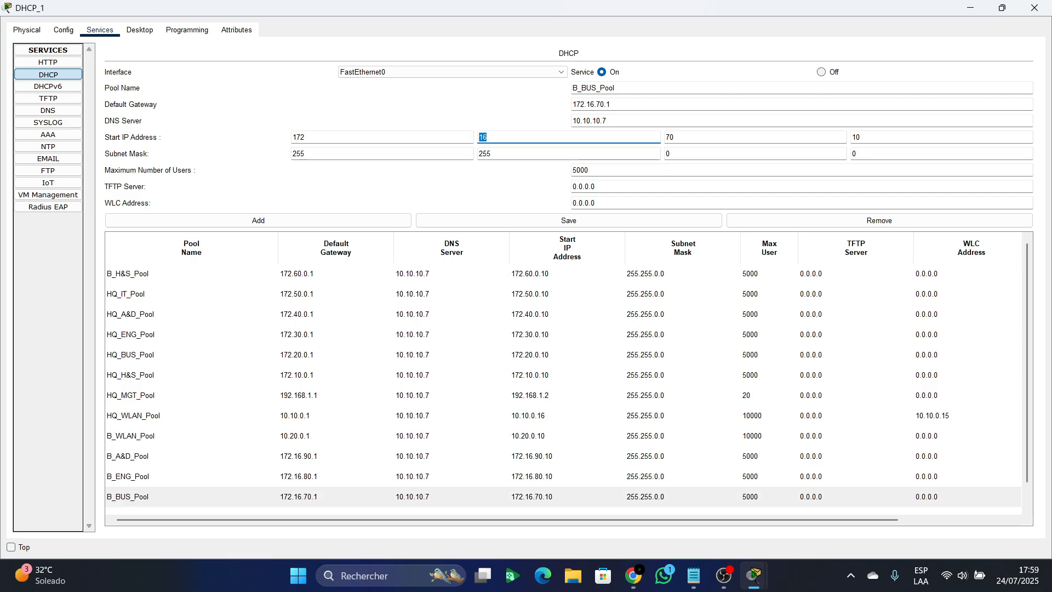
pyautogui.write('70')
pyautogui.click(595, 104)
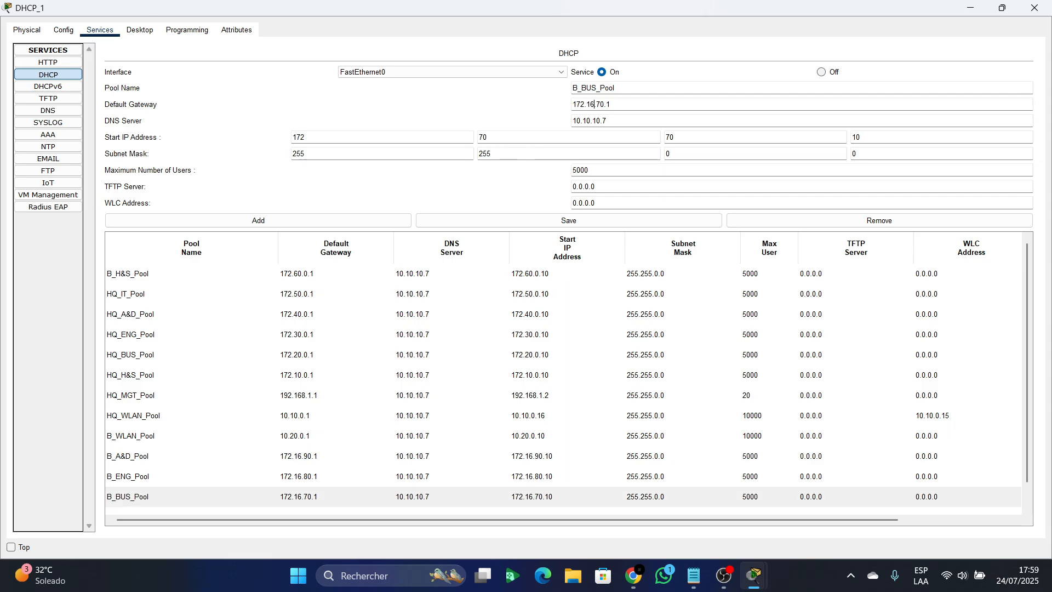
pyautogui.press('BackSpace')
pyautogui.press('BackSpace')
pyautogui.write('70')
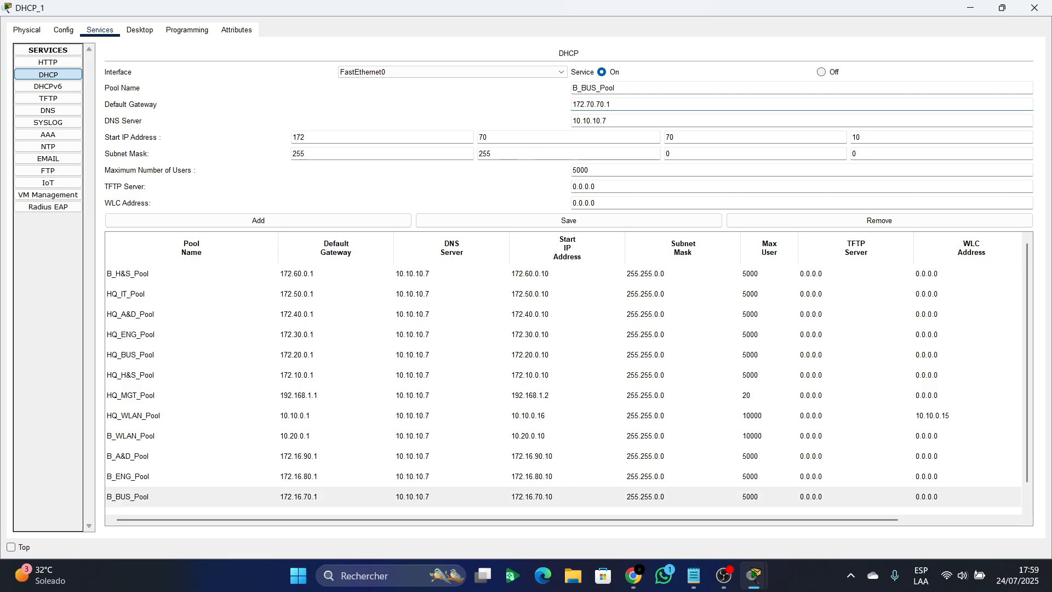
pyautogui.press('BackSpace')
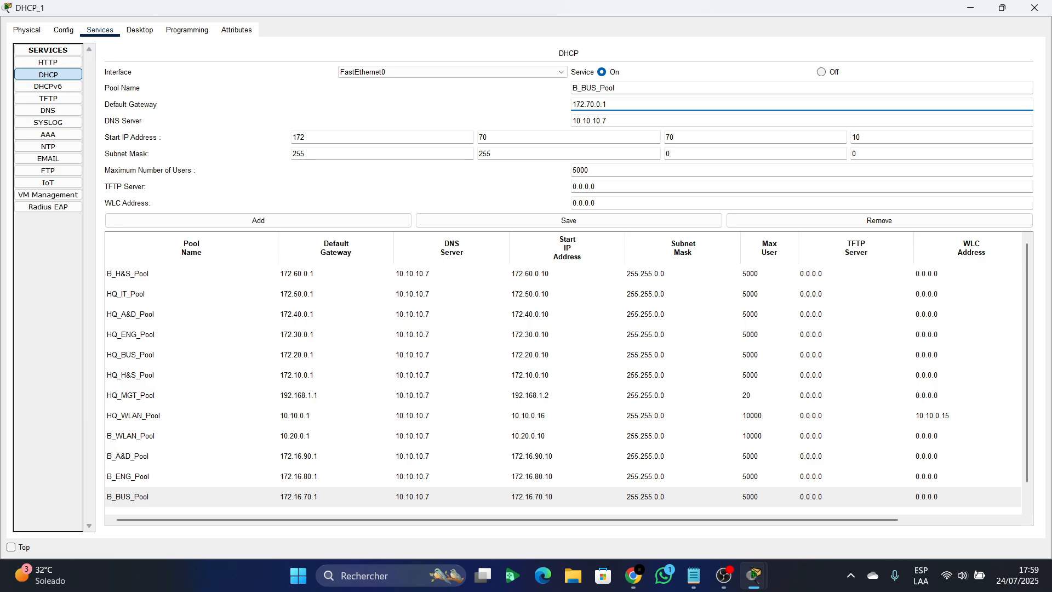
# - Set the third octet of B_BUS_Pool's start IP address to 0 and save the pool
pyautogui.click(676, 137)
pyautogui.press('BackSpace')
pyautogui.press('BackSpace')
pyautogui.write('0')
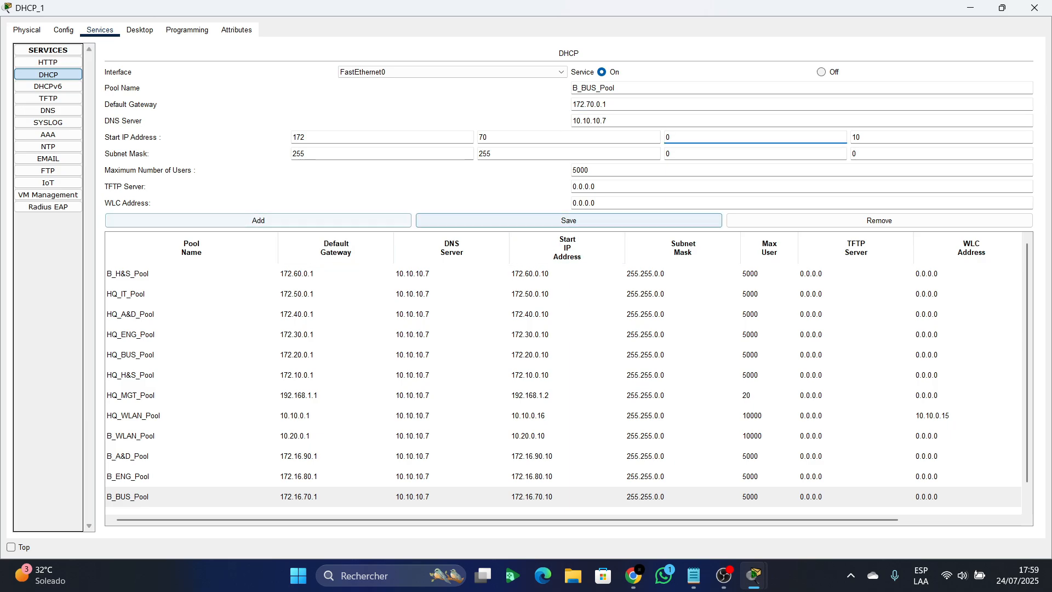
pyautogui.click(569, 220)
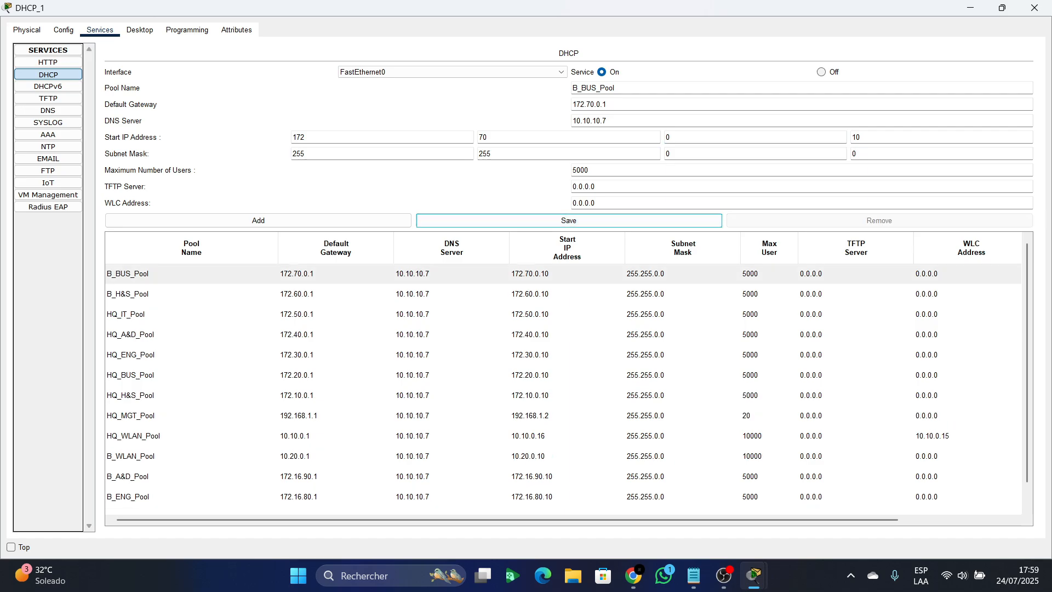
# - Set the default gateway of B_ENG_Pool to 172.80.0.1
pyautogui.click(191, 496)
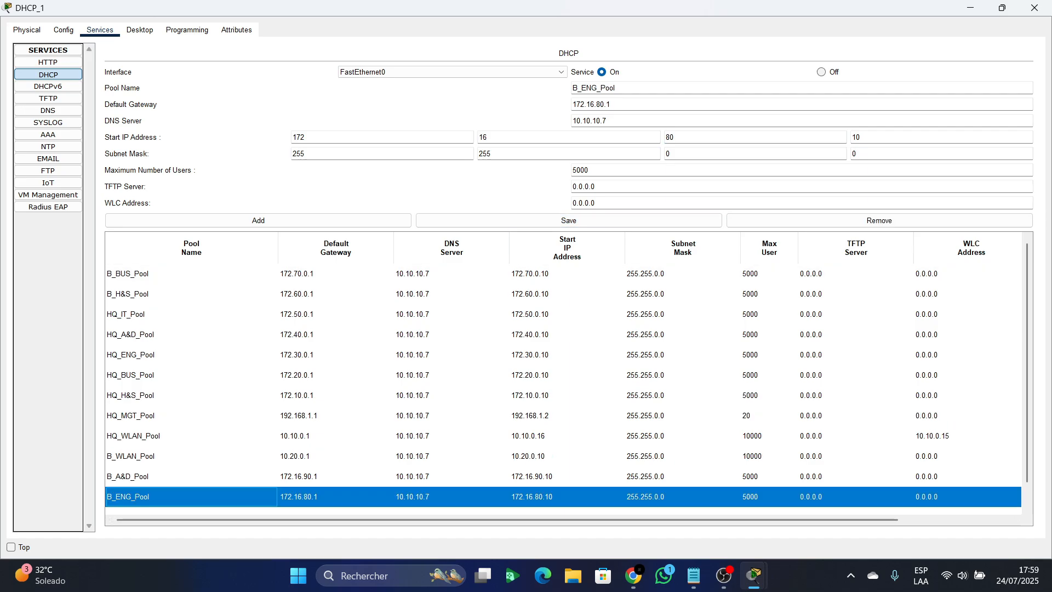
pyautogui.click(595, 104)
pyautogui.press('BackSpace')
pyautogui.press('BackSpace')
pyautogui.write('80')
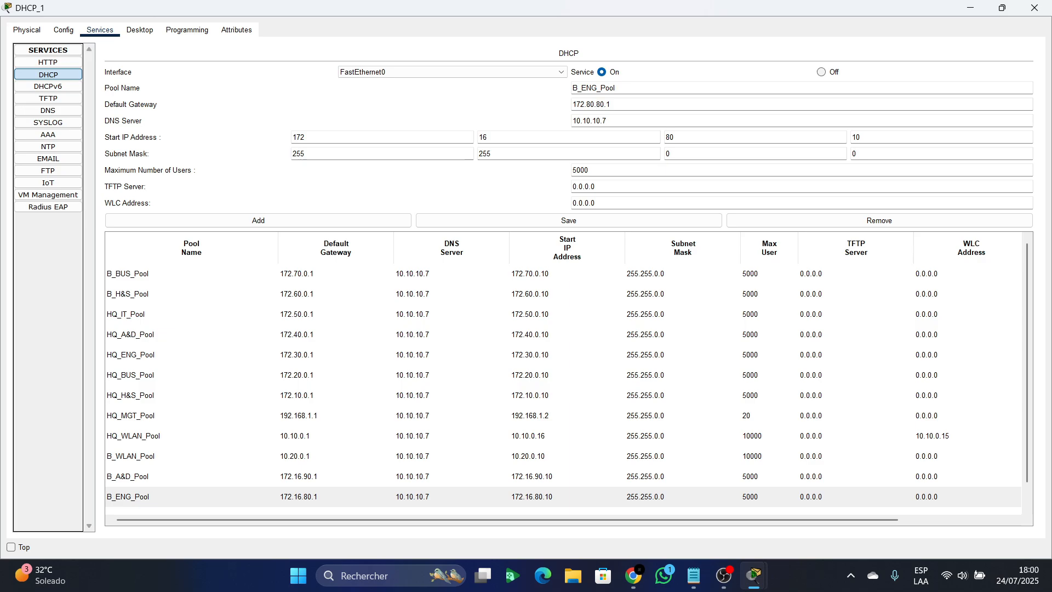
pyautogui.click(597, 104)
# - Set B_ENG_Pool's start IP address to 172.80.0.10 and save the pool
pyautogui.doubleClick(670, 137)
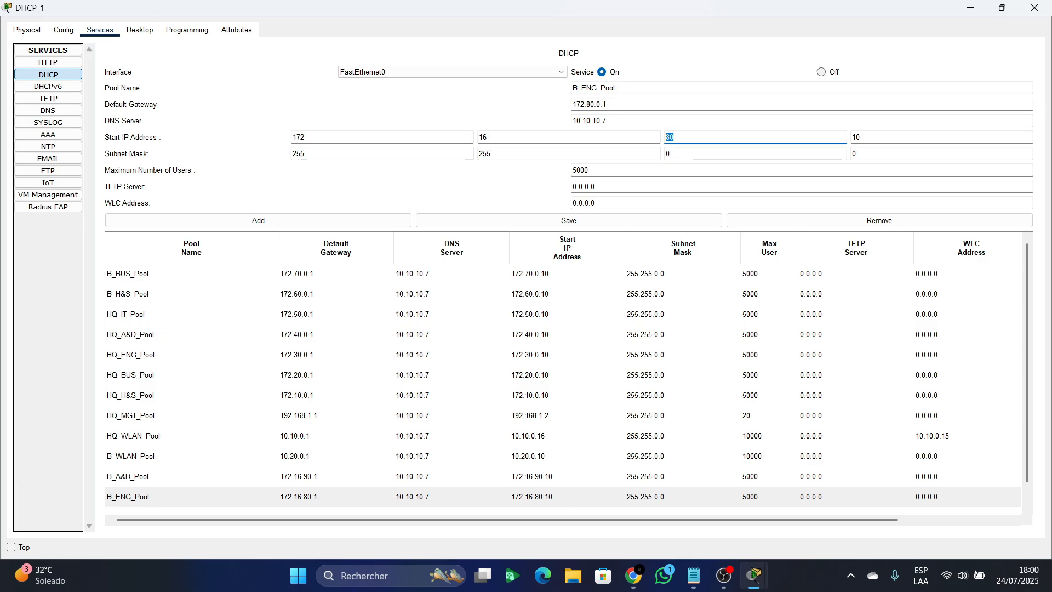
pyautogui.write('0')
pyautogui.hotkey('shift', 'Tab')
pyautogui.write('81')
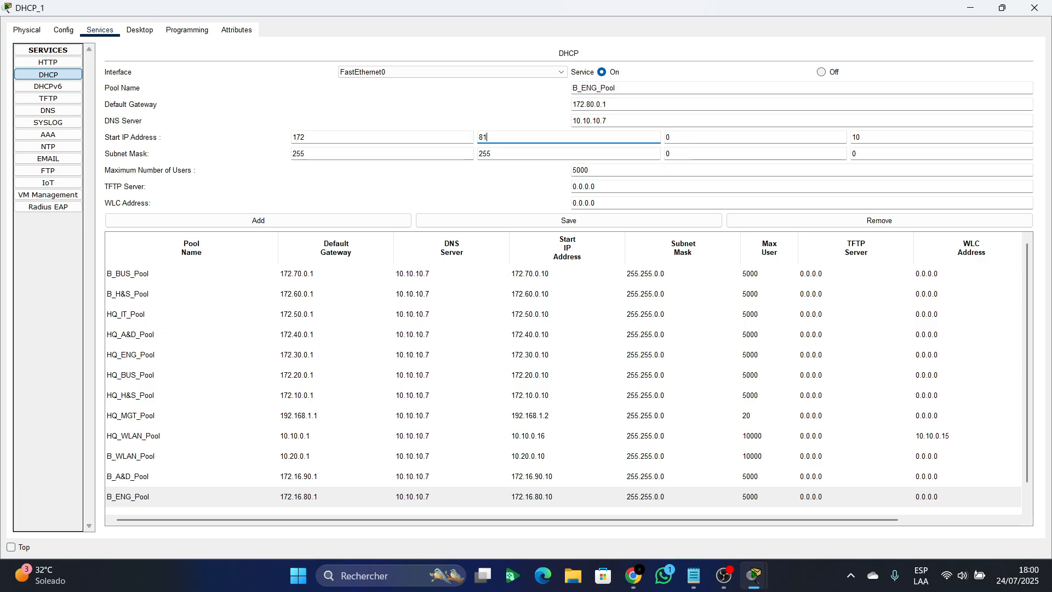
pyautogui.press('BackSpace')
pyautogui.write('0')
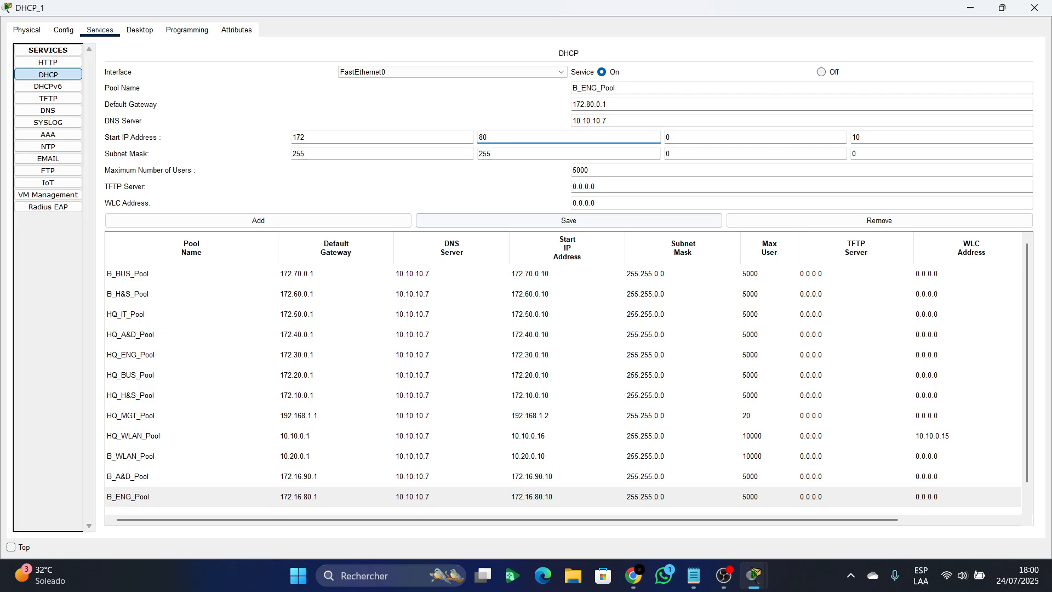
pyautogui.click(569, 220)
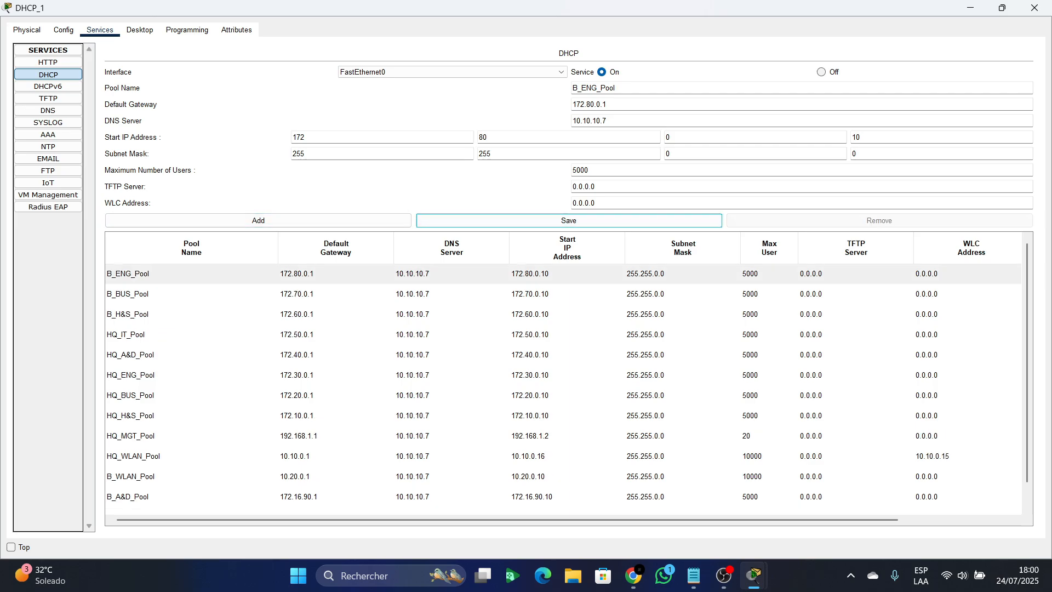
# - Set the default gateway of B_A&D_Pool to 172.90.0.1
pyautogui.scroll(-1, 568, 378)
pyautogui.click(165, 483)
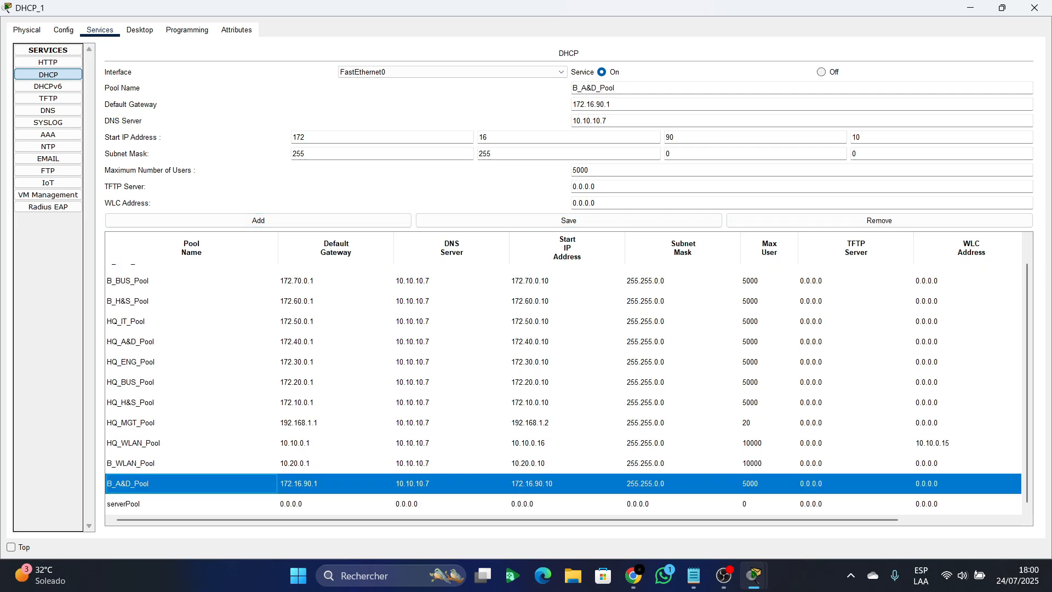
pyautogui.click(595, 104)
pyautogui.press('BackSpace')
pyautogui.press('BackSpace')
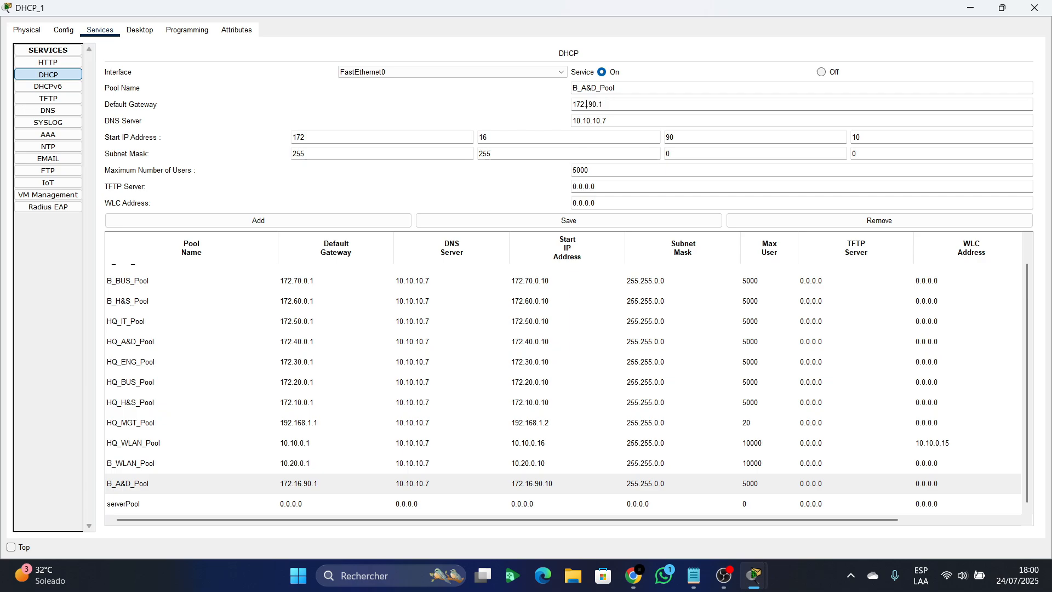
pyautogui.write('90')
pyautogui.press('BackSpace')
# - Set B_A&D_Pool's start IP address to 172.90.0.10 and save the pool
pyautogui.doubleClick(671, 137)
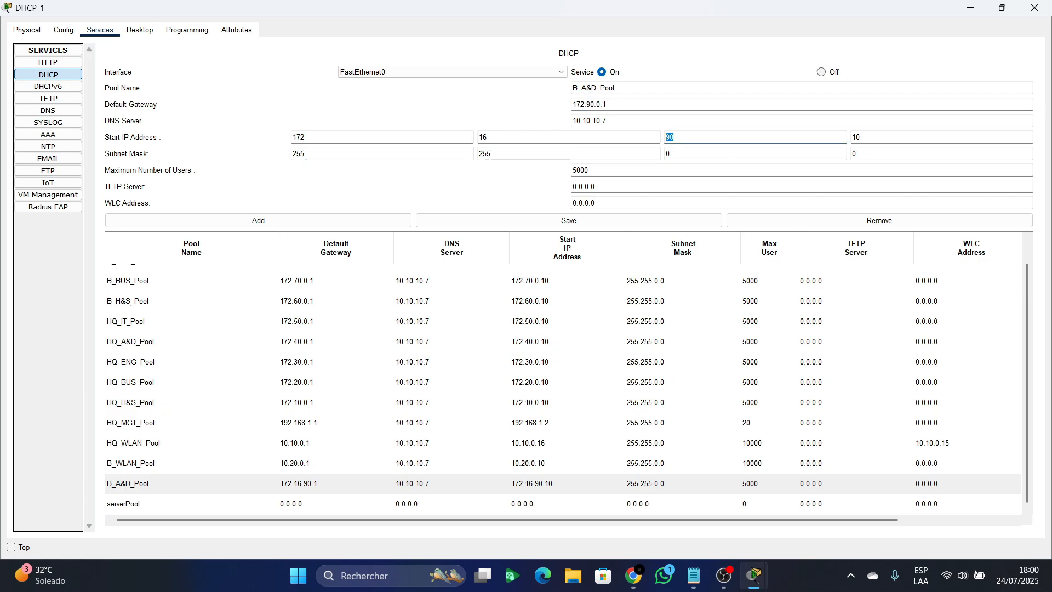
pyautogui.write('0')
pyautogui.doubleClick(485, 137)
pyautogui.write('90')
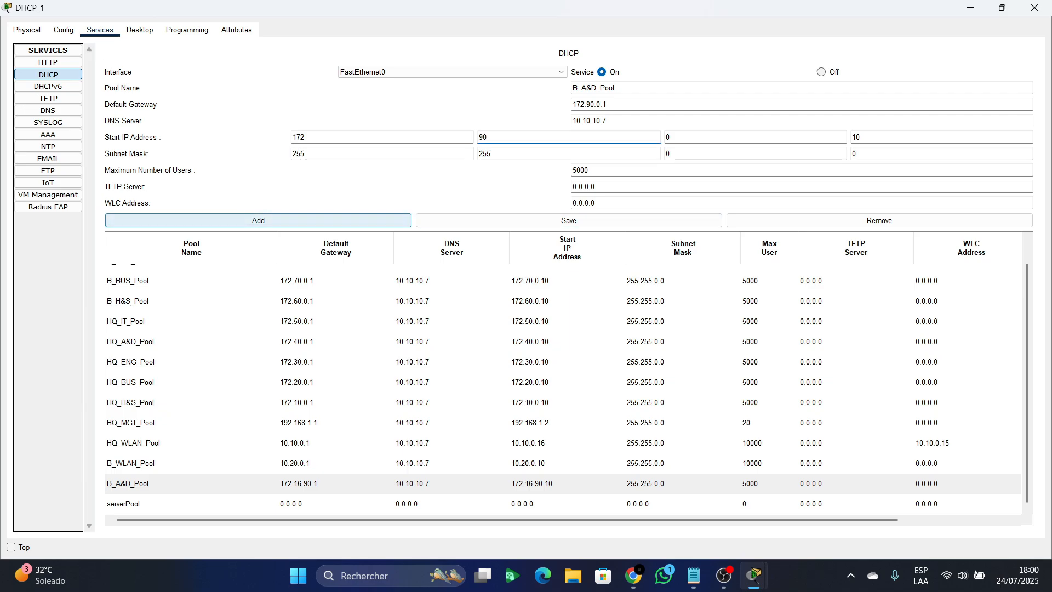
pyautogui.click(569, 221)
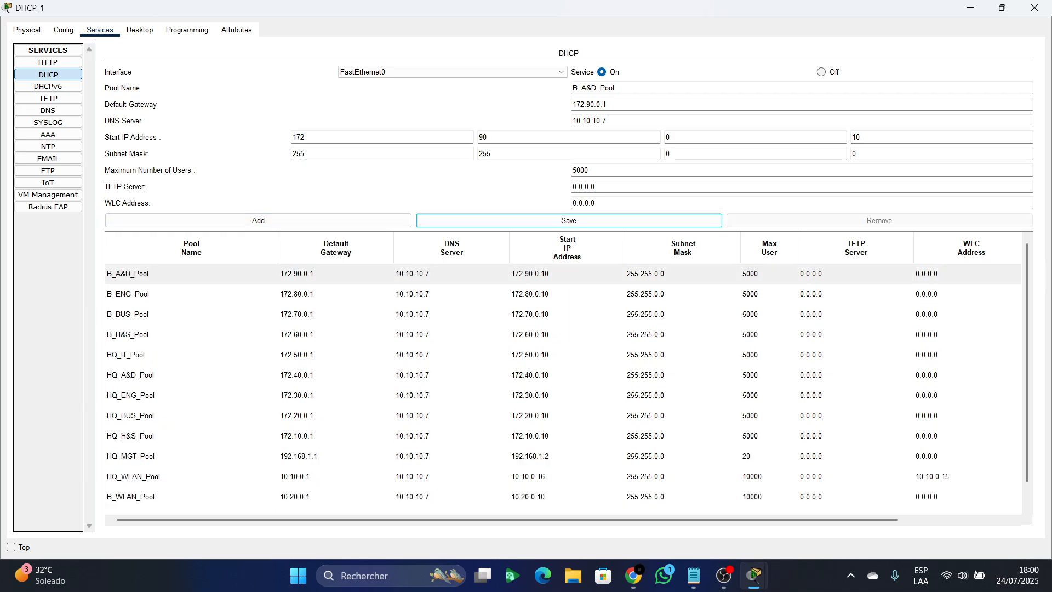
# - Review the WLAN pools, then set HQ_MGT_Pool's subnet mask to 255.255.255.0 and save the pool
pyautogui.scroll(-2, 563, 384)
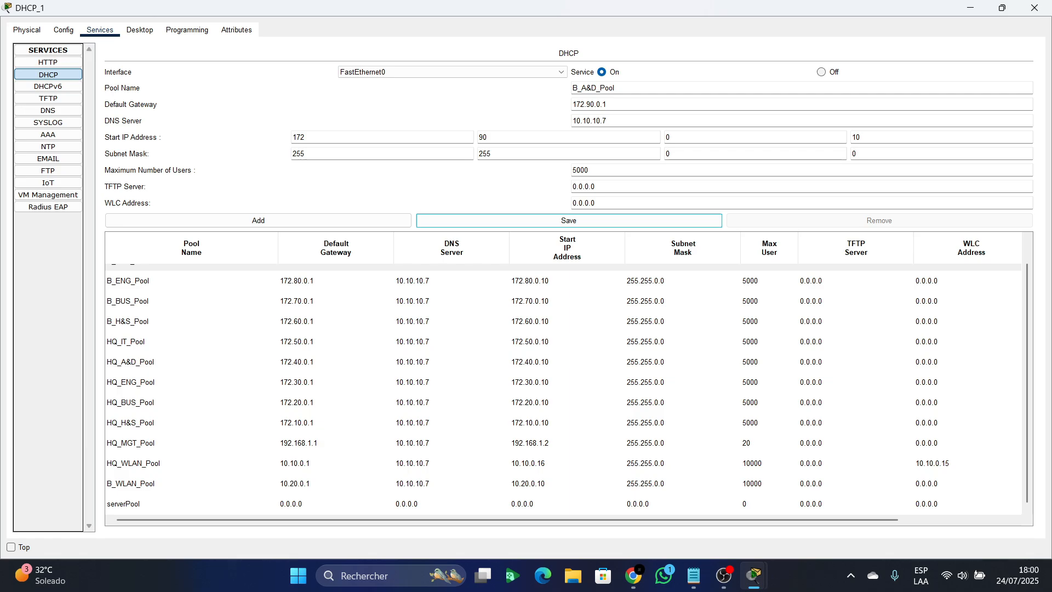
pyautogui.click(451, 484)
pyautogui.click(452, 464)
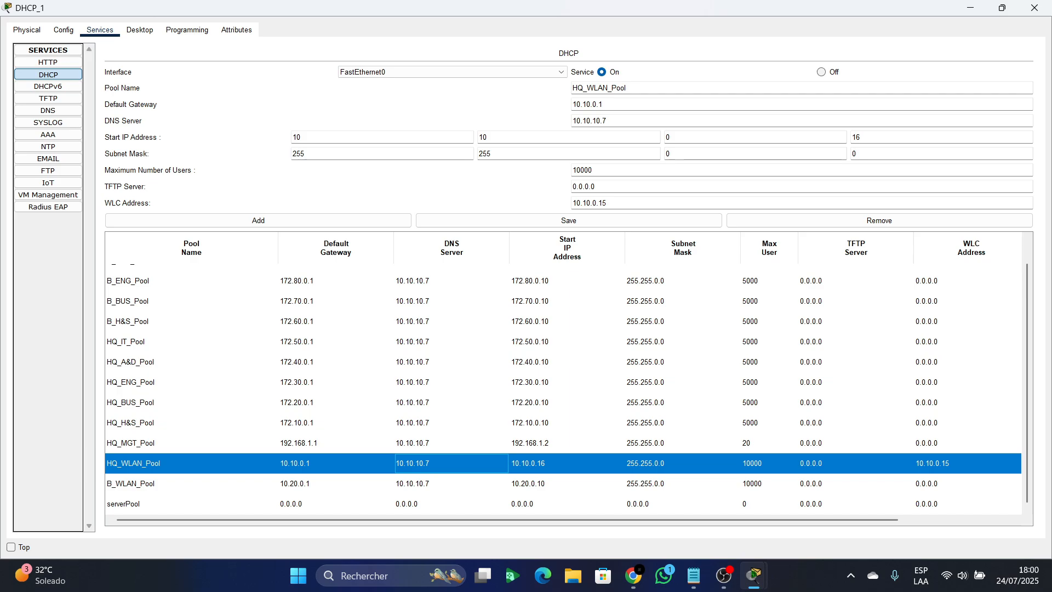
pyautogui.click(451, 443)
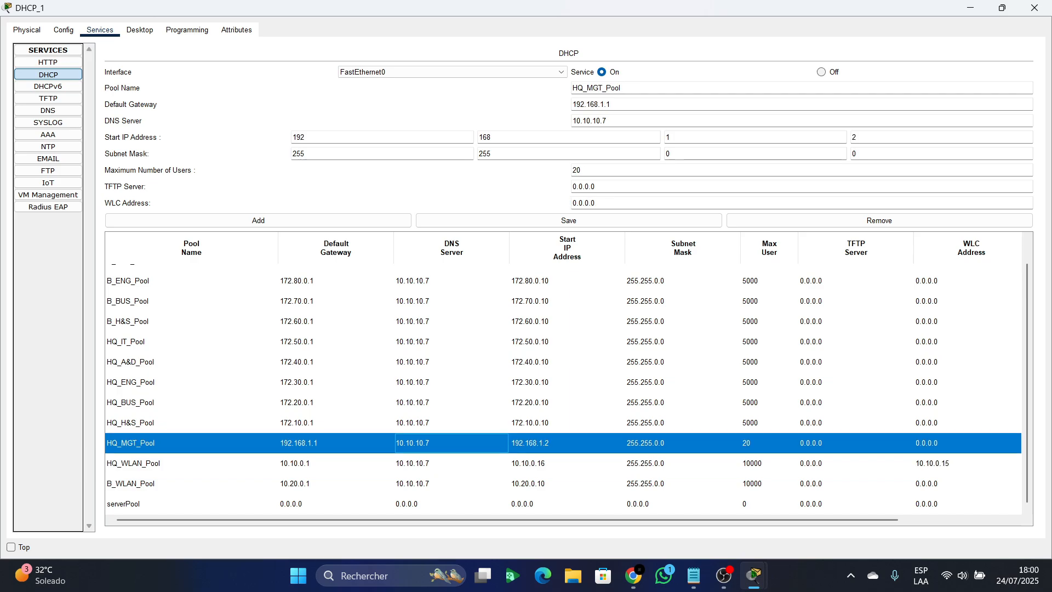
pyautogui.click(672, 154)
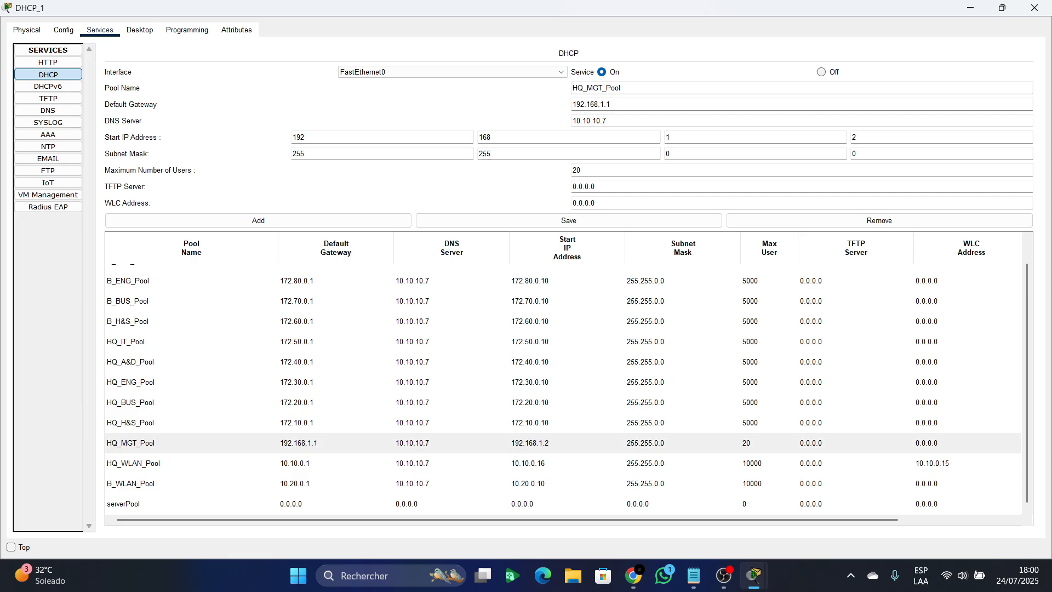
pyautogui.press('BackSpace')
pyautogui.write('255')
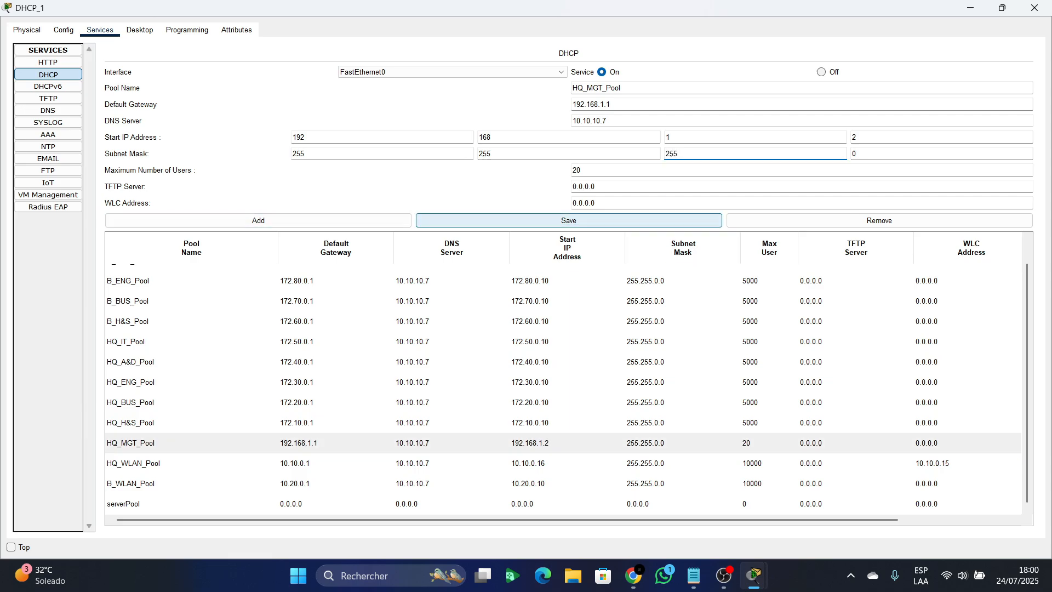
pyautogui.click(569, 220)
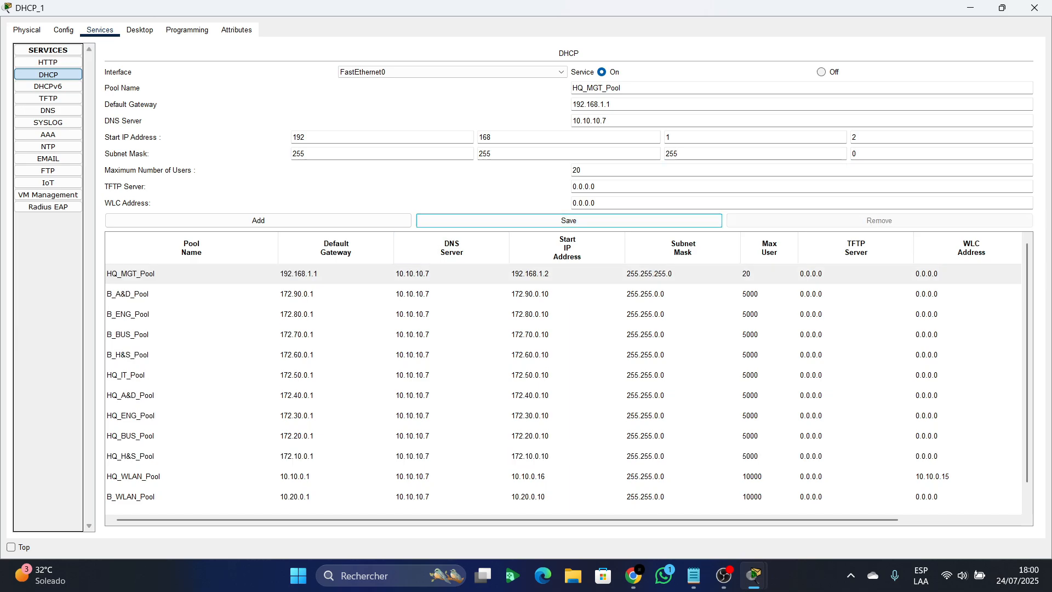
pyautogui.scroll(-1, 568, 378)
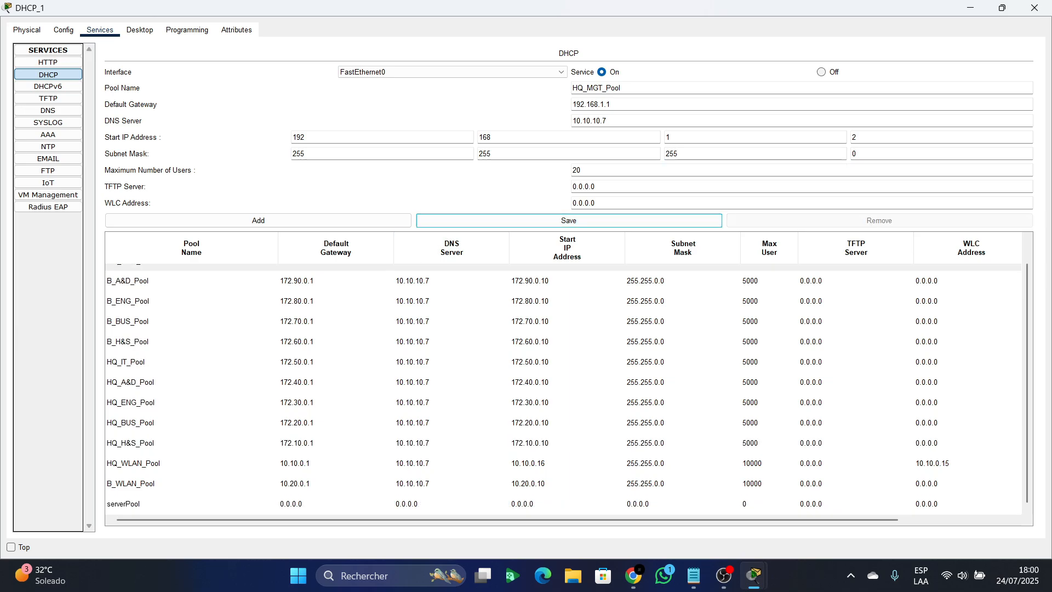
# - Review the settings of the WLAN, HQ_H&S and HQ_BUS pools, then close the DHCP_1 server window
pyautogui.click(165, 484)
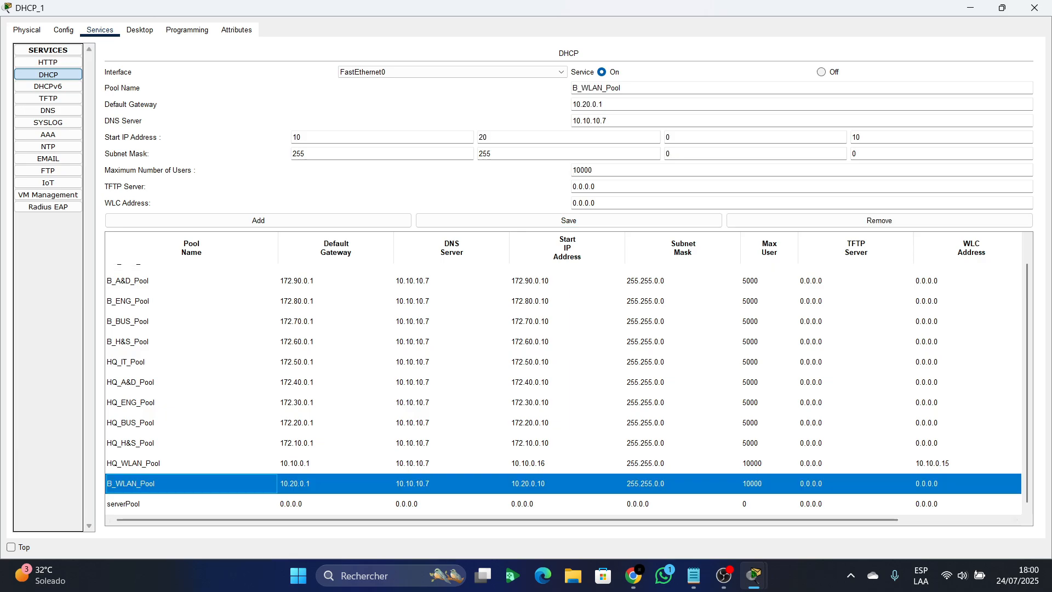
pyautogui.click(164, 464)
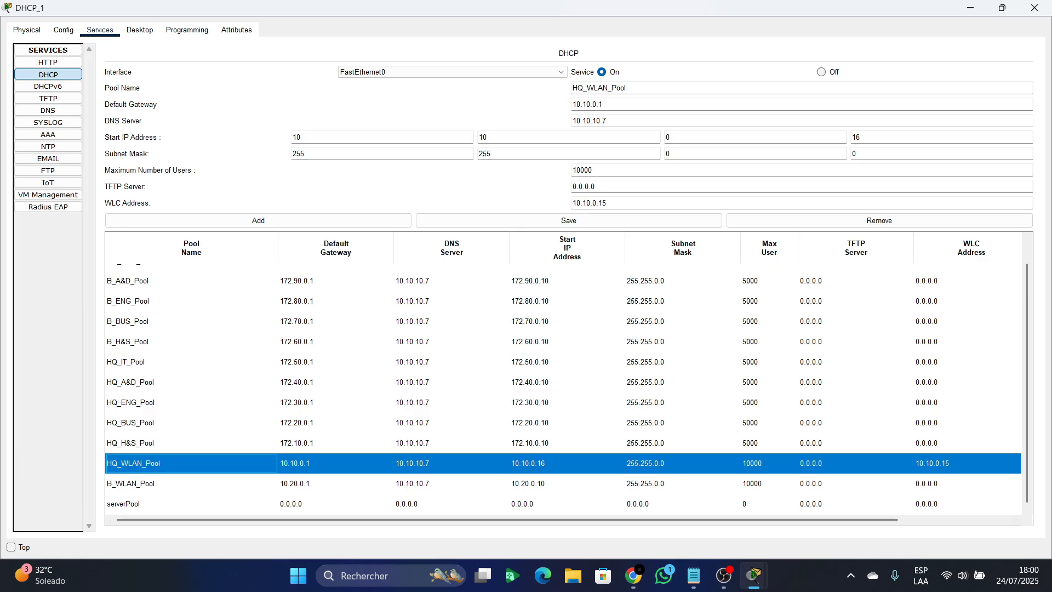
pyautogui.click(164, 443)
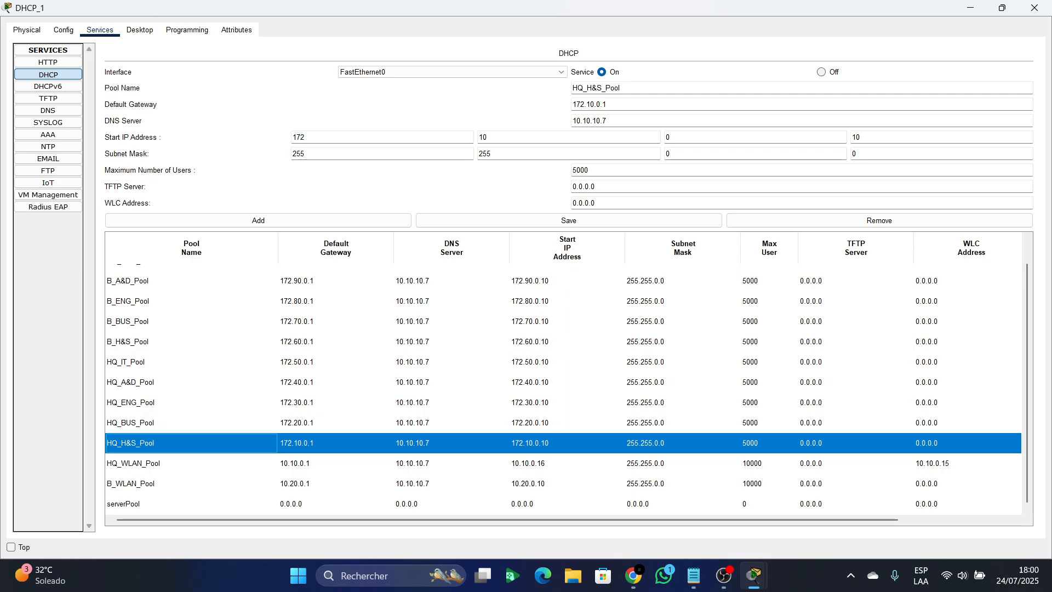
pyautogui.click(165, 422)
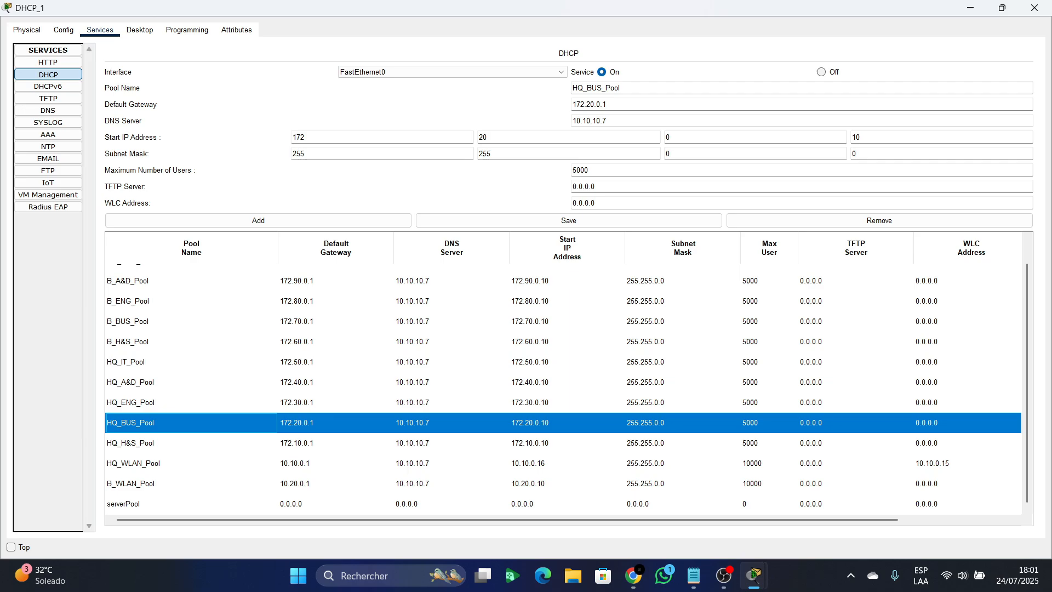
pyautogui.scroll(1, 567, 375)
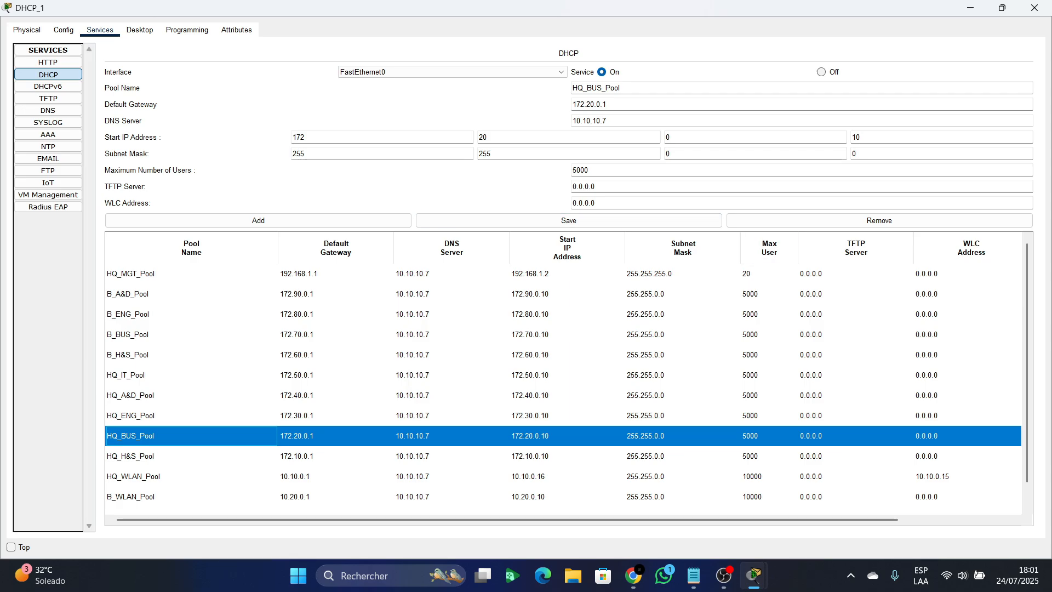
pyautogui.click(1034, 7)
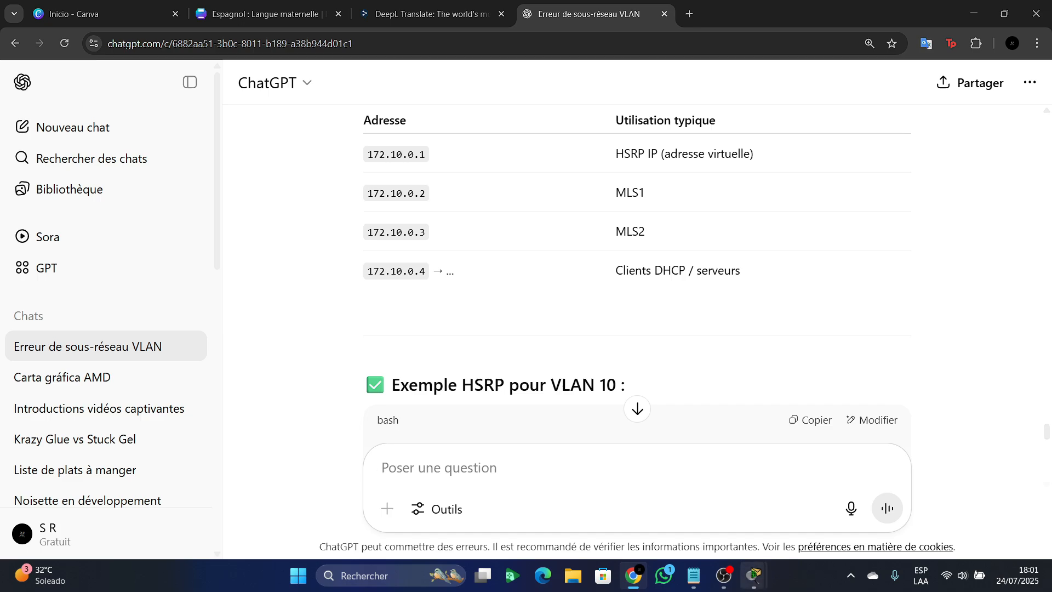
# - Switch to Packet Tracer and paste a copy of the DHCP_1 server into the DMZ
pyautogui.moveTo(756, 579)
pyautogui.click(711, 507)
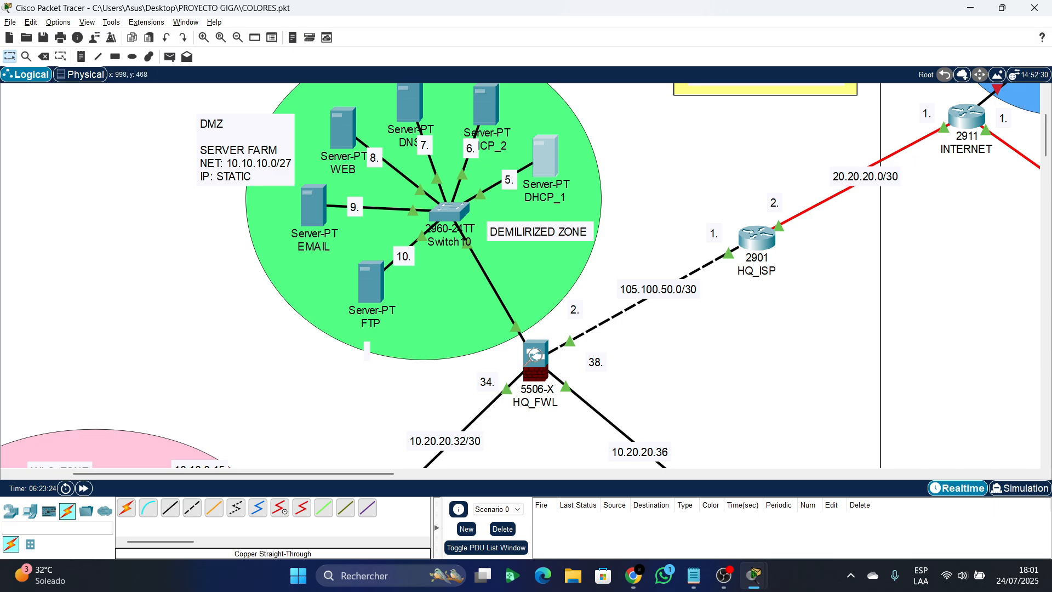
pyautogui.hotkey('ctrl', 'v')
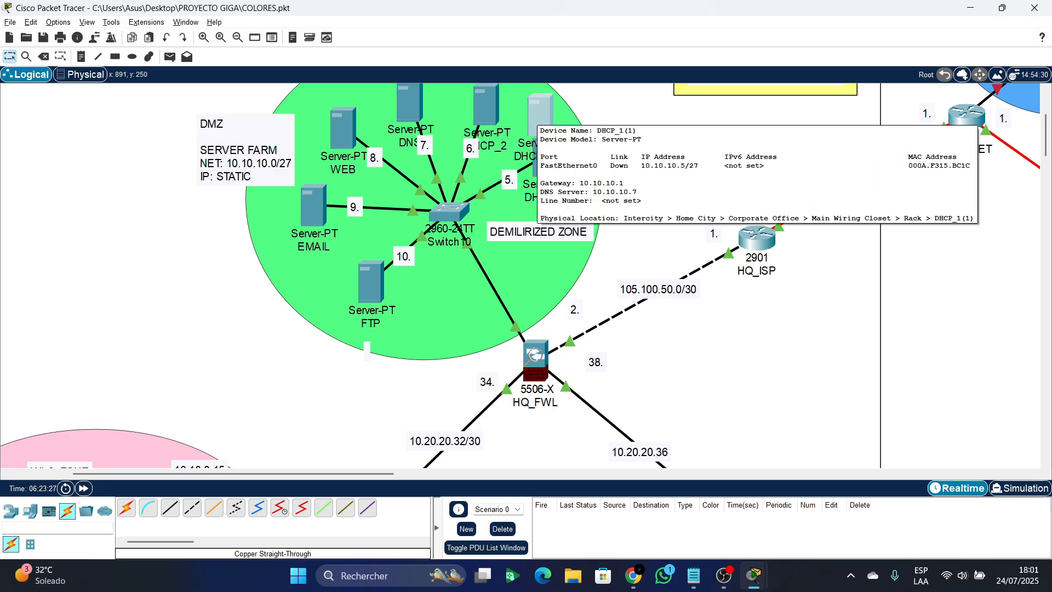
pyautogui.scroll(3, 520, 274)
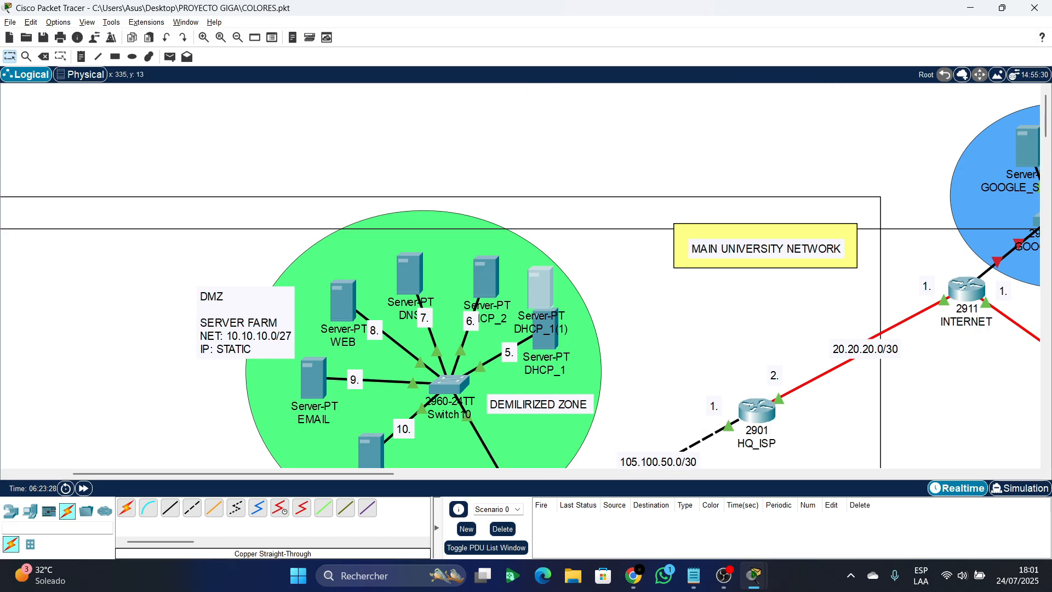
pyautogui.press('Delete')
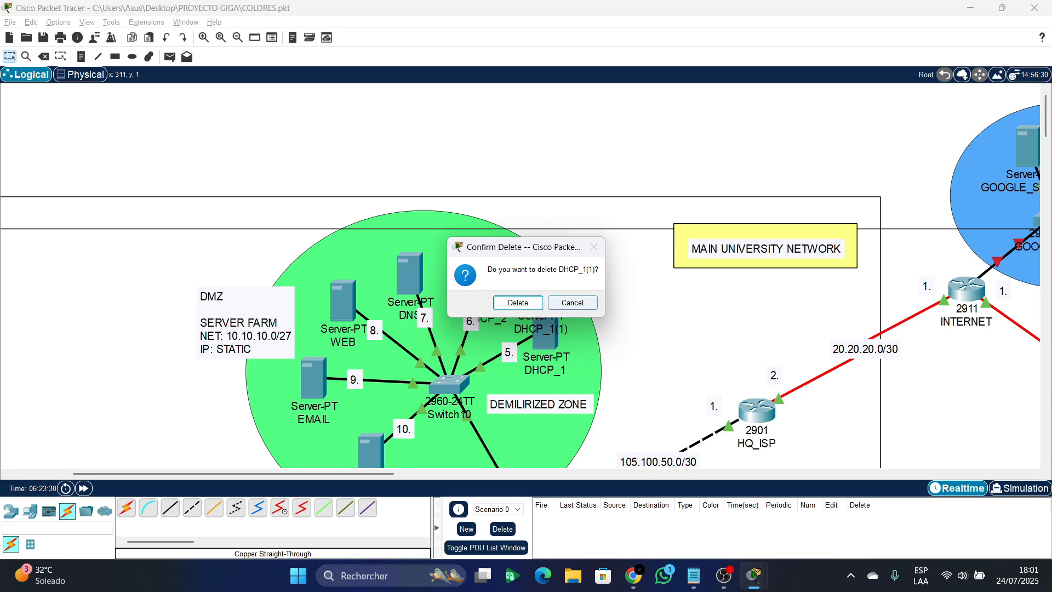
pyautogui.click(574, 302)
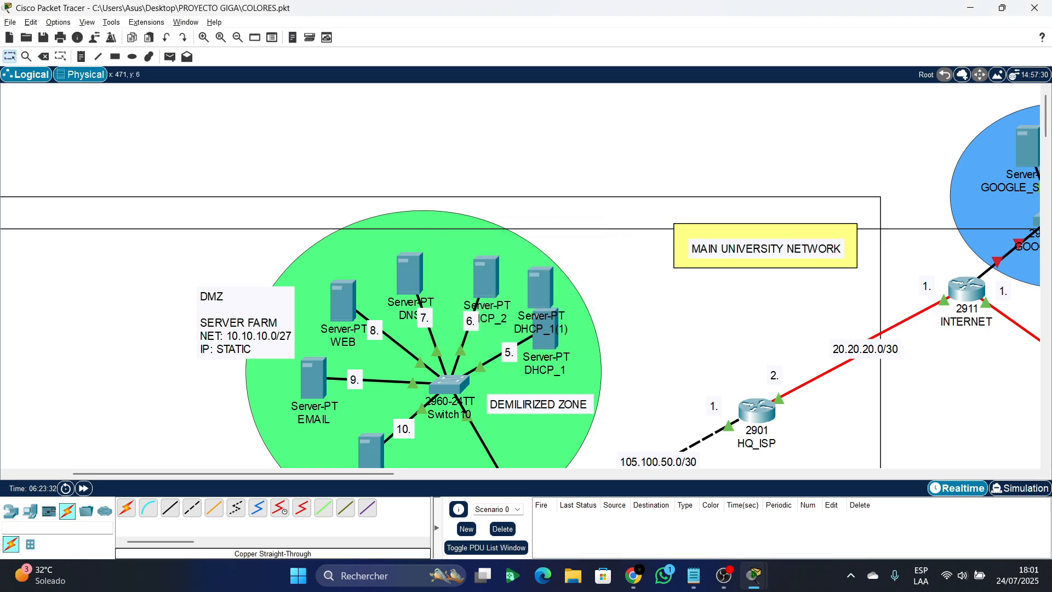
# - Delete the DHCP_2 server and move the DHCP_1 copy into its place in the DMZ
pyautogui.click(44, 57)
pyautogui.click(487, 277)
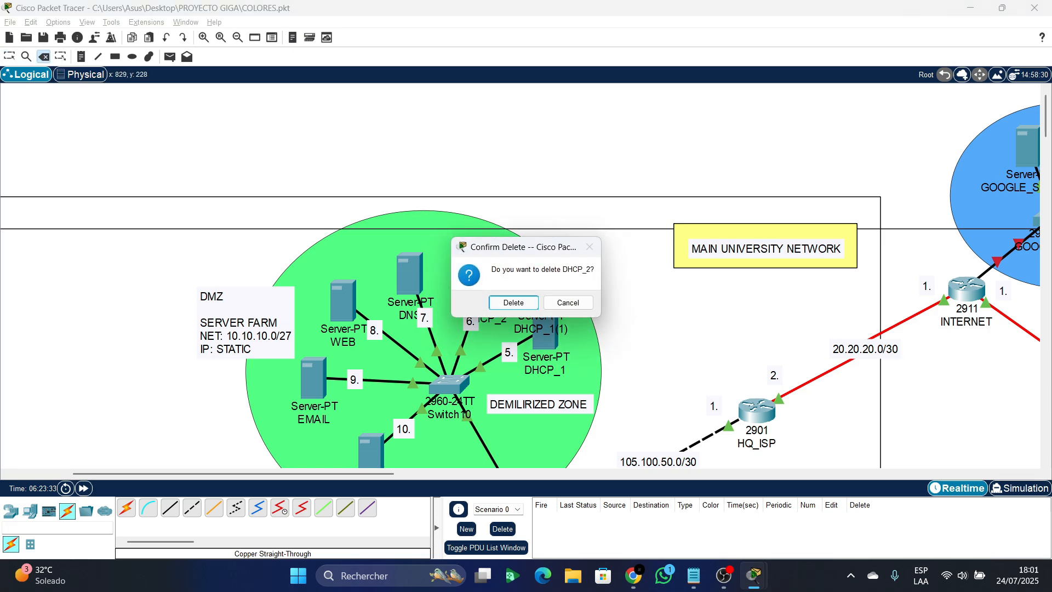
pyautogui.click(513, 303)
pyautogui.press('Escape')
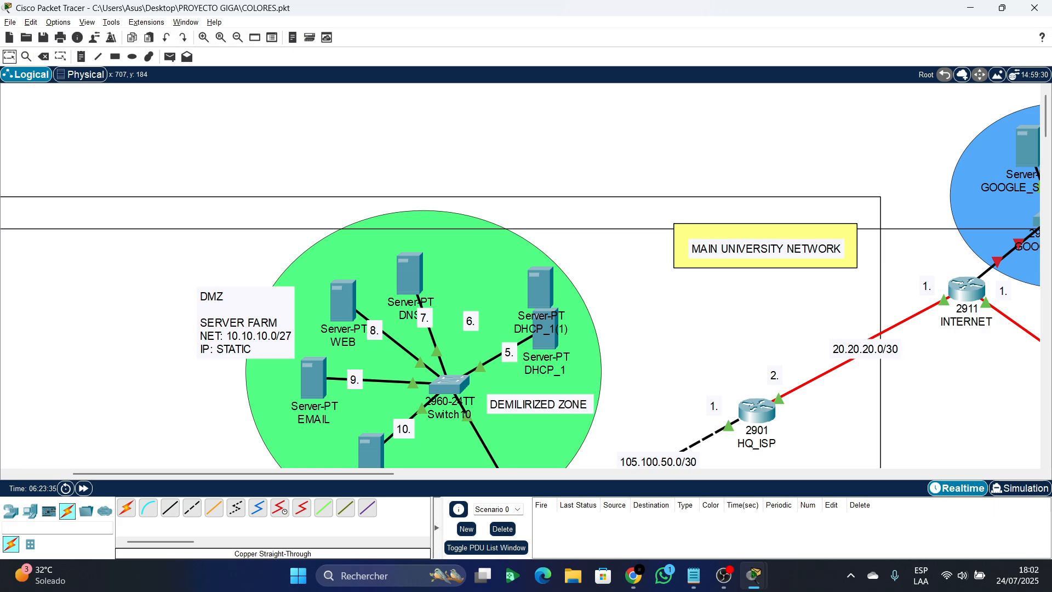
pyautogui.moveTo(540, 287); pyautogui.dragTo(484, 277)
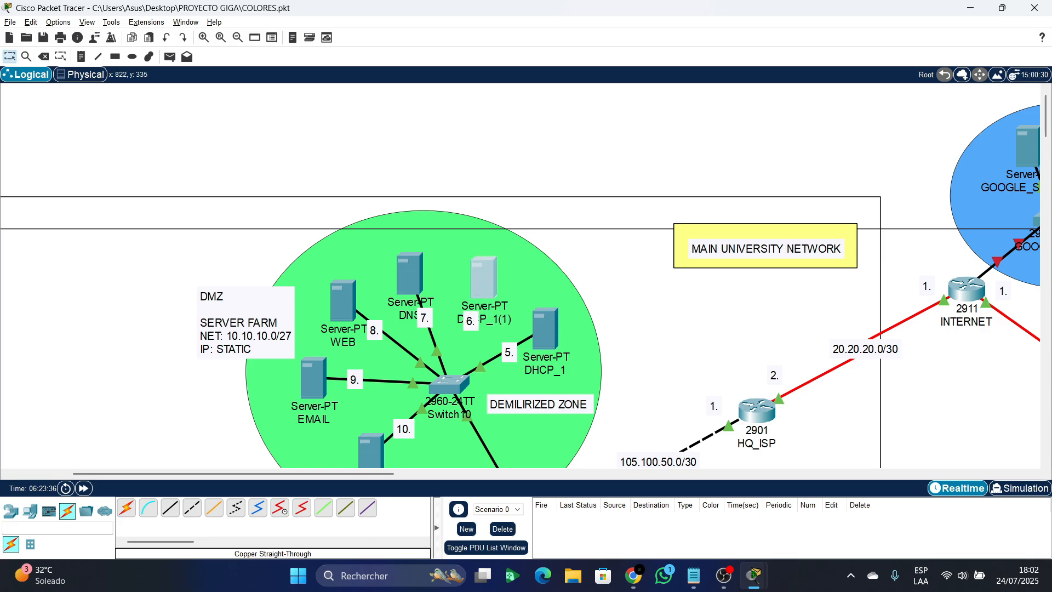
# - Connect the DMZ switch to the copied server's FastEthernet0 port with a copper straight-through cable
pyautogui.click(170, 508)
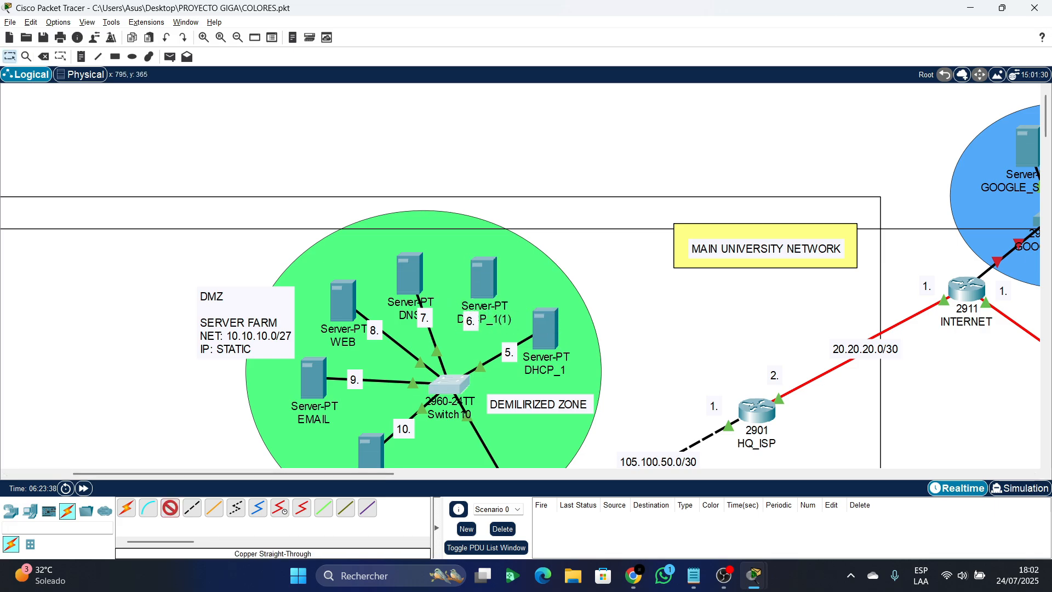
pyautogui.click(458, 384)
pyautogui.click(503, 138)
pyautogui.click(483, 281)
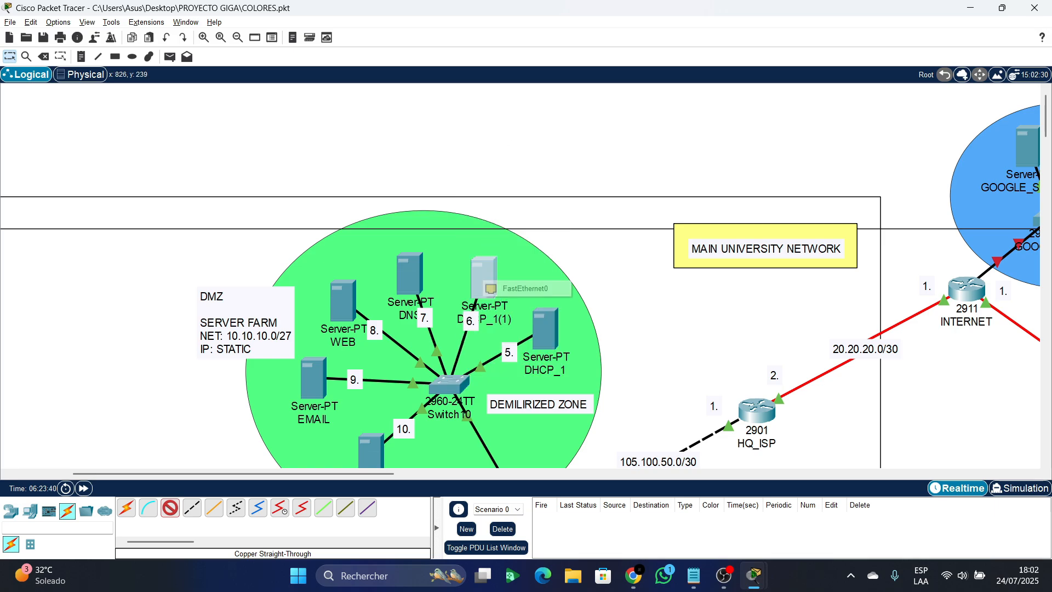
pyautogui.click(515, 288)
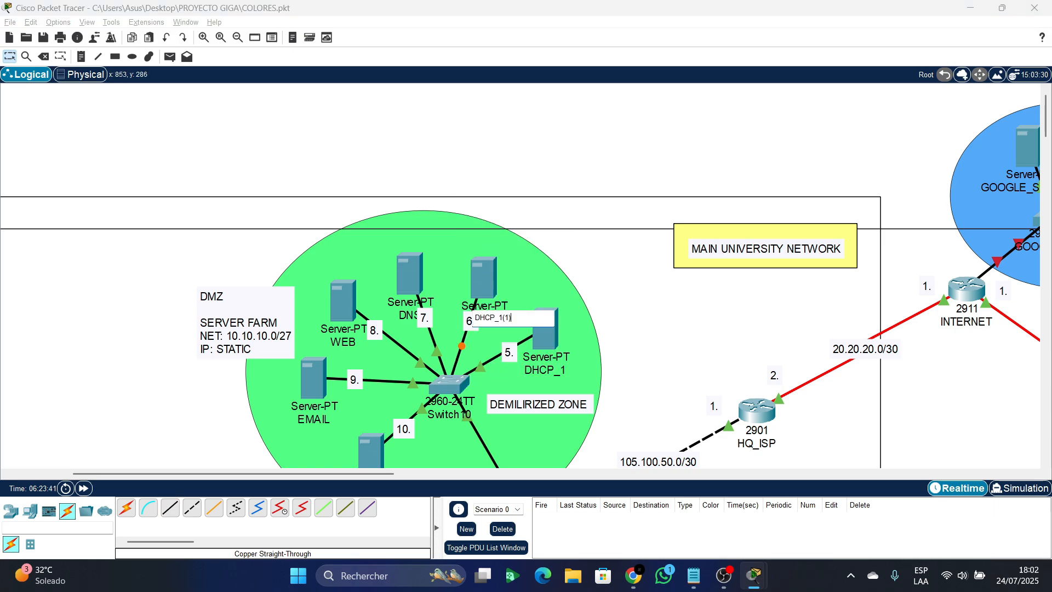
# - Rename the copied DHCP server as DHCP_2
pyautogui.press('BackSpace')
pyautogui.press('BackSpace')
pyautogui.write('2')
pyautogui.press('Return')
# - Move the DMZ server address labels 5. to 10. closer to the DMZ switch along their links
pyautogui.scroll(-3, 520, 275)
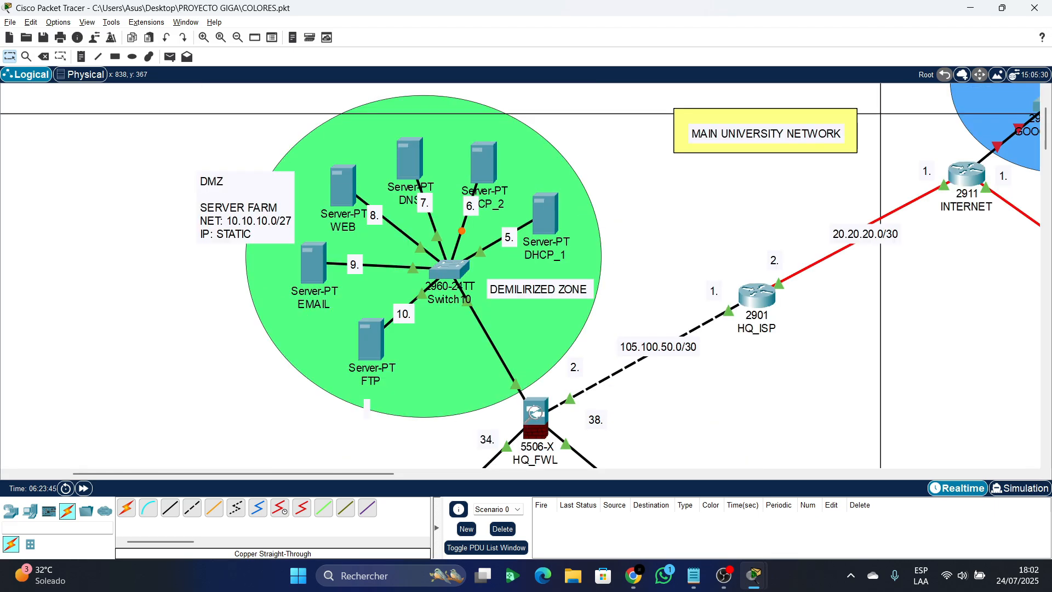
pyautogui.moveTo(471, 205); pyautogui.dragTo(436, 235)
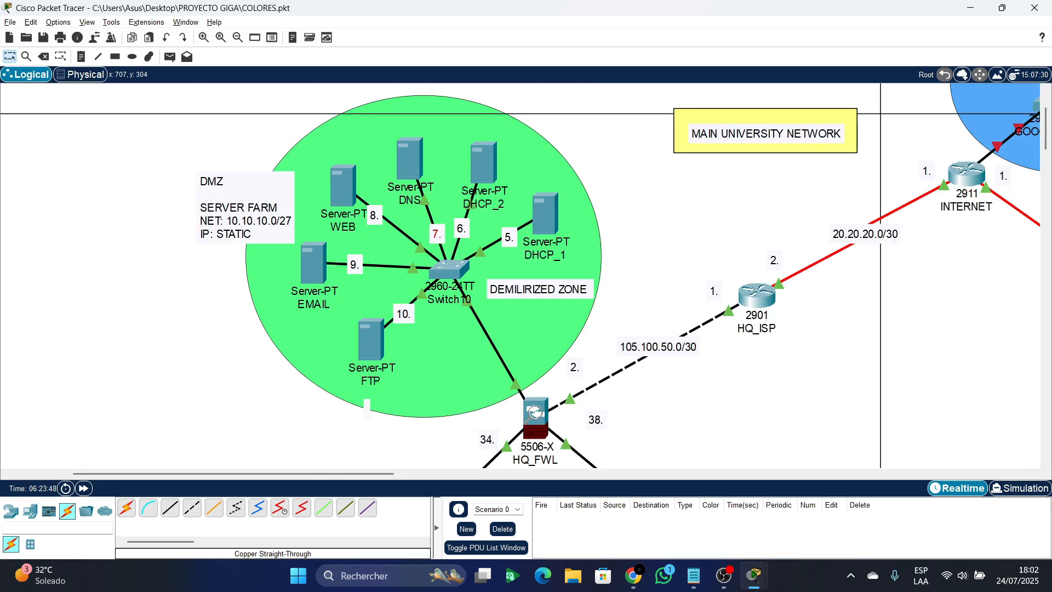
pyautogui.moveTo(374, 215); pyautogui.dragTo(416, 247)
pyautogui.moveTo(355, 264); pyautogui.dragTo(410, 270)
pyautogui.moveTo(404, 313); pyautogui.dragTo(417, 297)
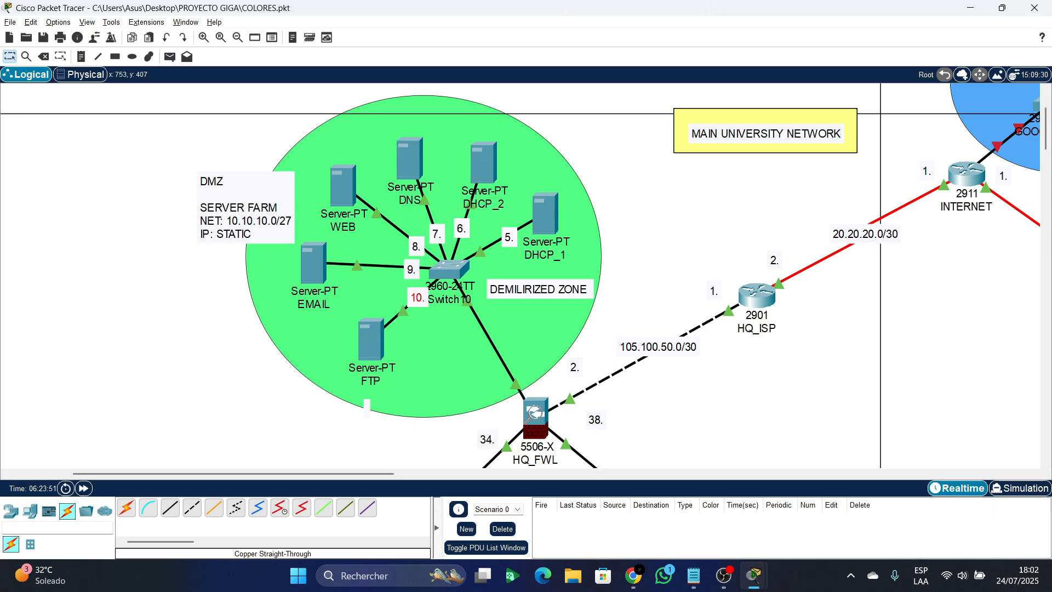
pyautogui.moveTo(509, 238); pyautogui.dragTo(482, 250)
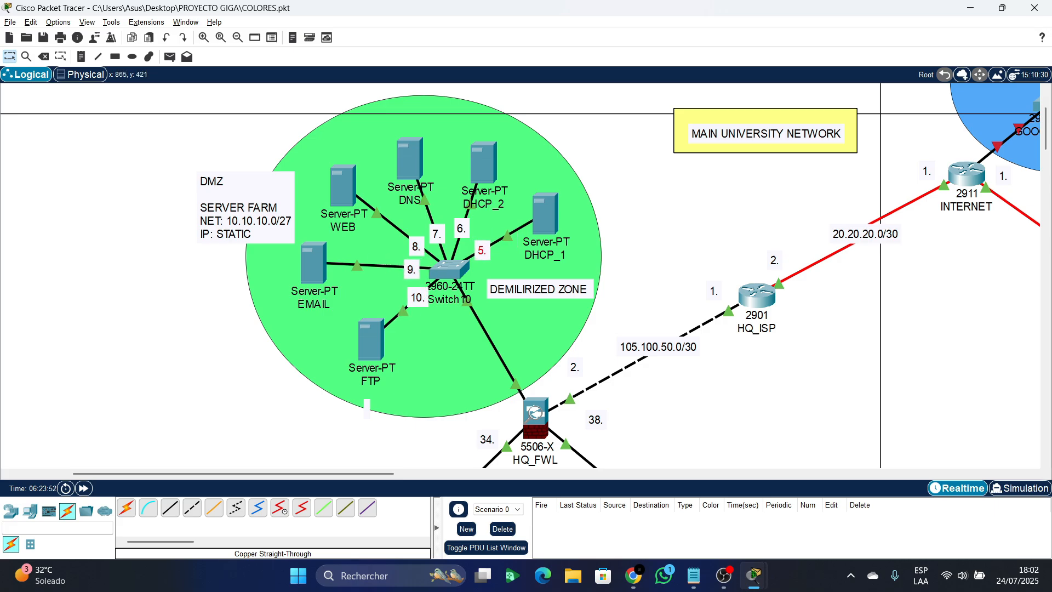
# - Add the address note "1." beside HQ_FWL on its link to the DMZ switch
pyautogui.scroll(-3, 521, 274)
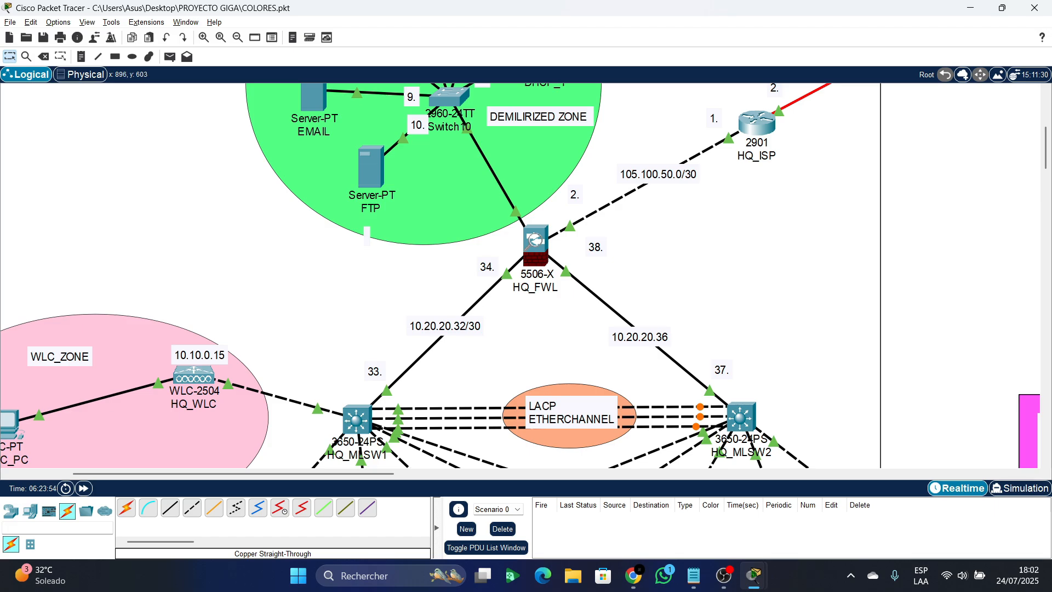
pyautogui.moveTo(537, 257)
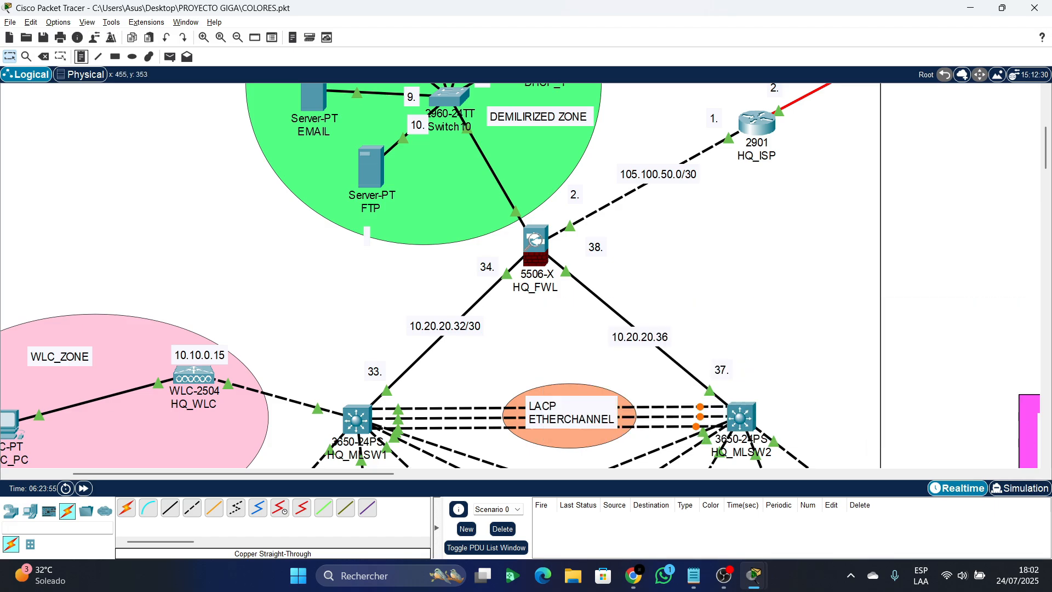
pyautogui.click(82, 56)
pyautogui.click(516, 211)
pyautogui.write('1.')
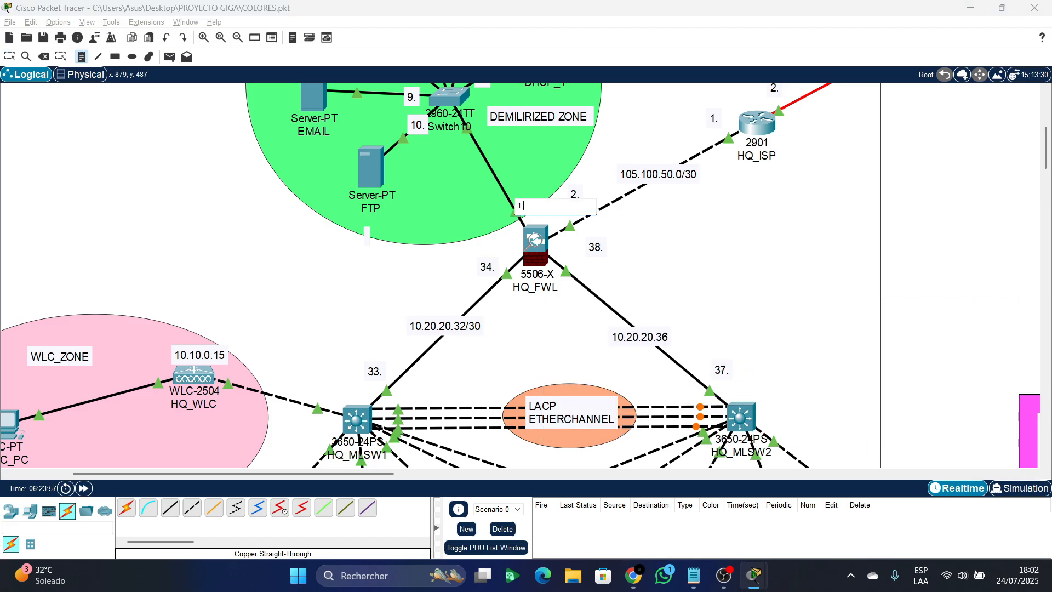
pyautogui.press('Escape')
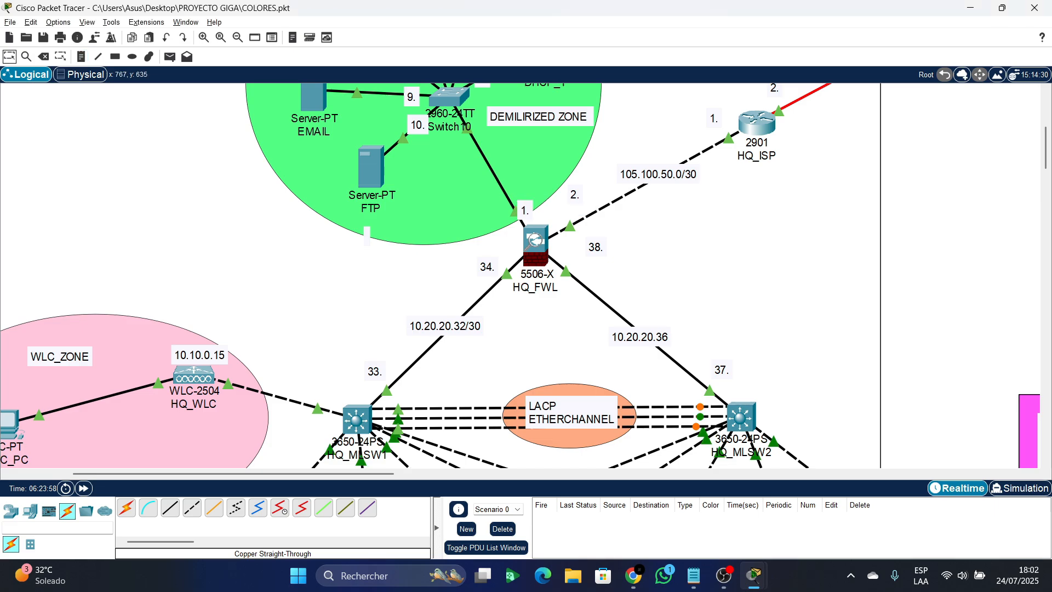
# - Switch to the VLAN interface script in Notepad and go to its VLAN 10 block
pyautogui.scroll(-4, 520, 274)
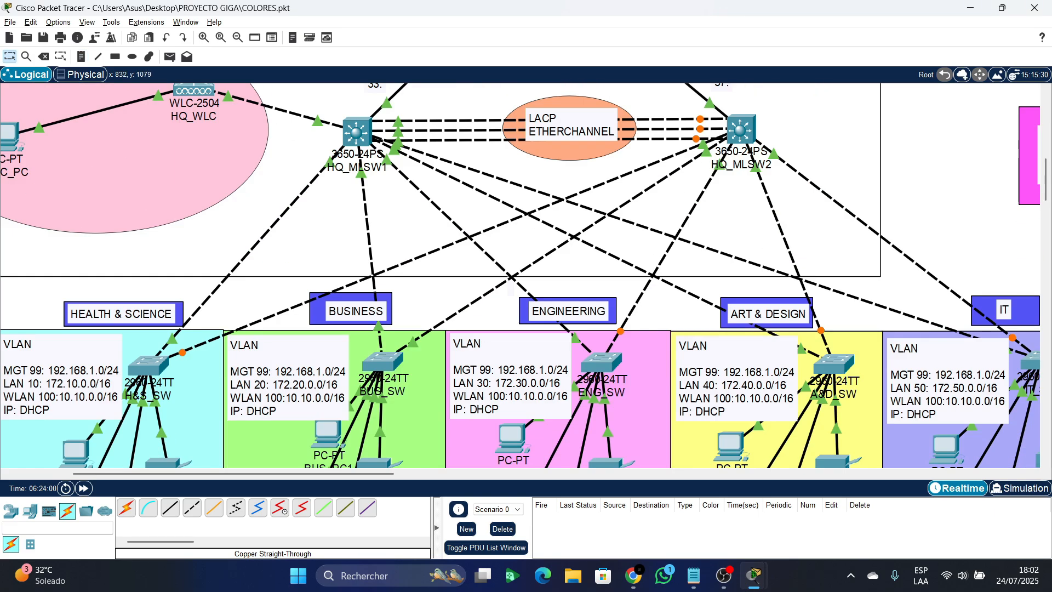
pyautogui.scroll(2, 521, 274)
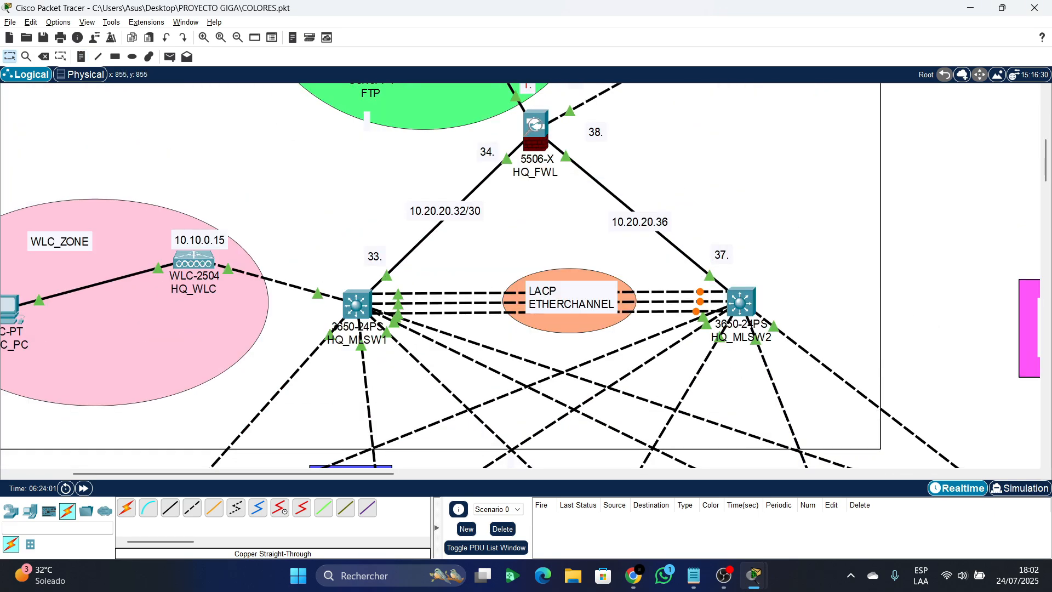
pyautogui.click(694, 576)
pyautogui.scroll(15, 784, 252)
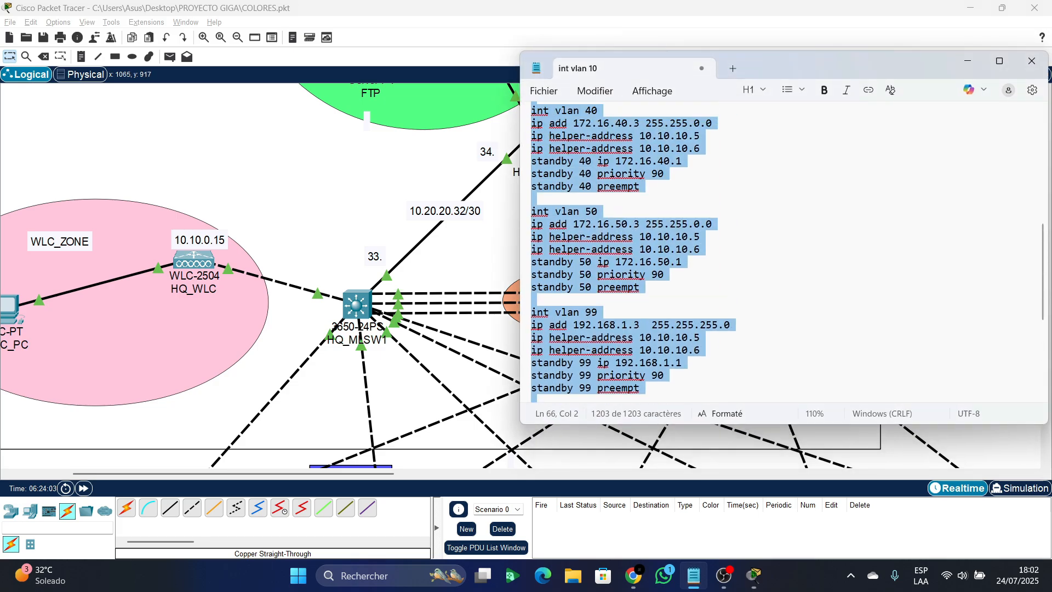
pyautogui.click(677, 271)
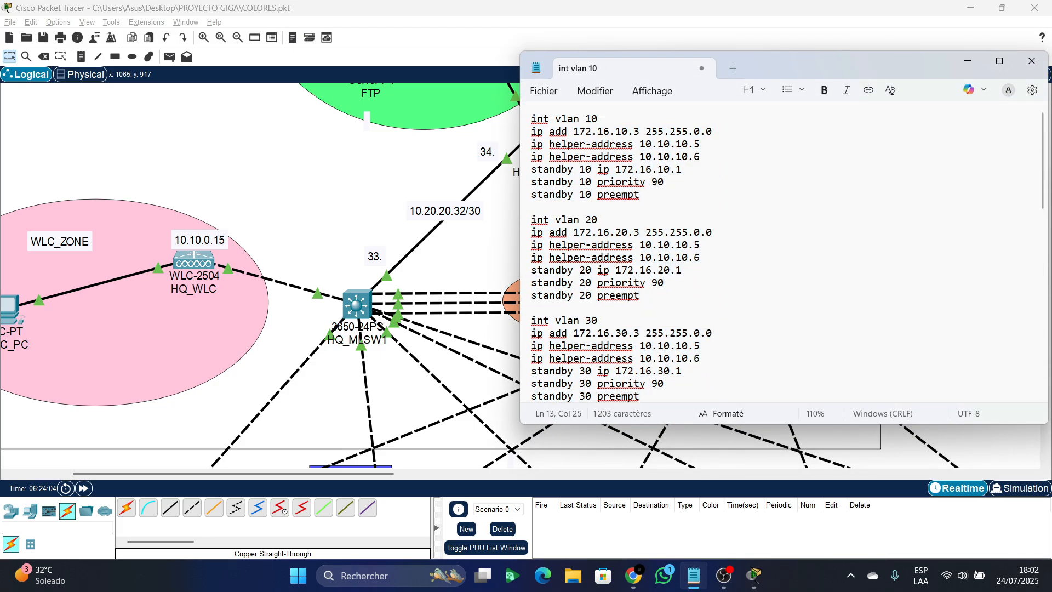
pyautogui.click(609, 131)
pyautogui.press('BackSpace')
pyautogui.press('BackSpace')
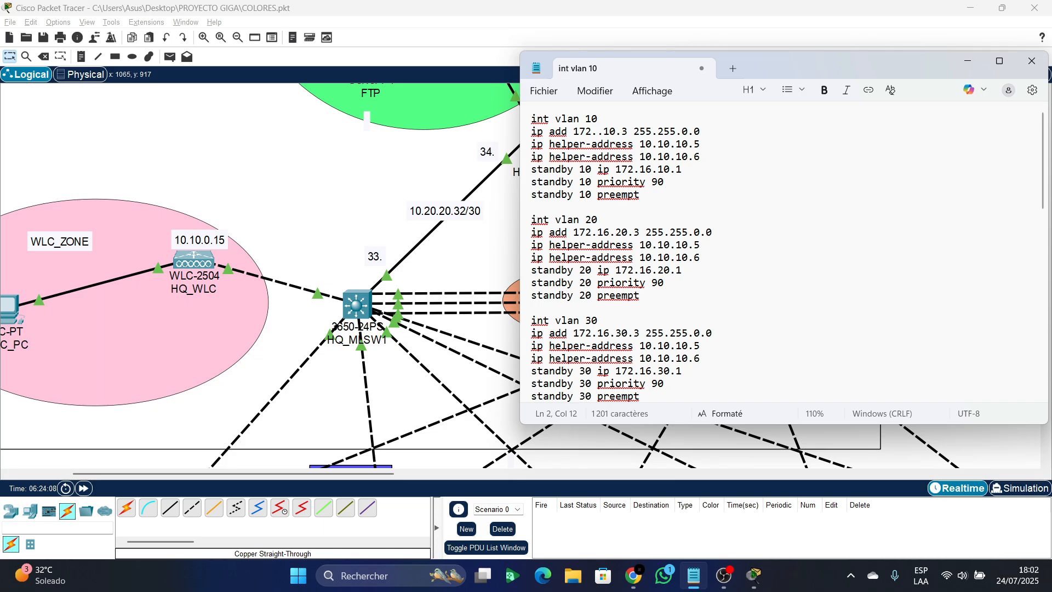
pyautogui.write('10')
# - Replace the VLAN 10 interface address and mask in the script with 172.10.0.2 255.255.0.0
pyautogui.moveTo(700, 131); pyautogui.dragTo(573, 131)
pyautogui.press('BackSpace')
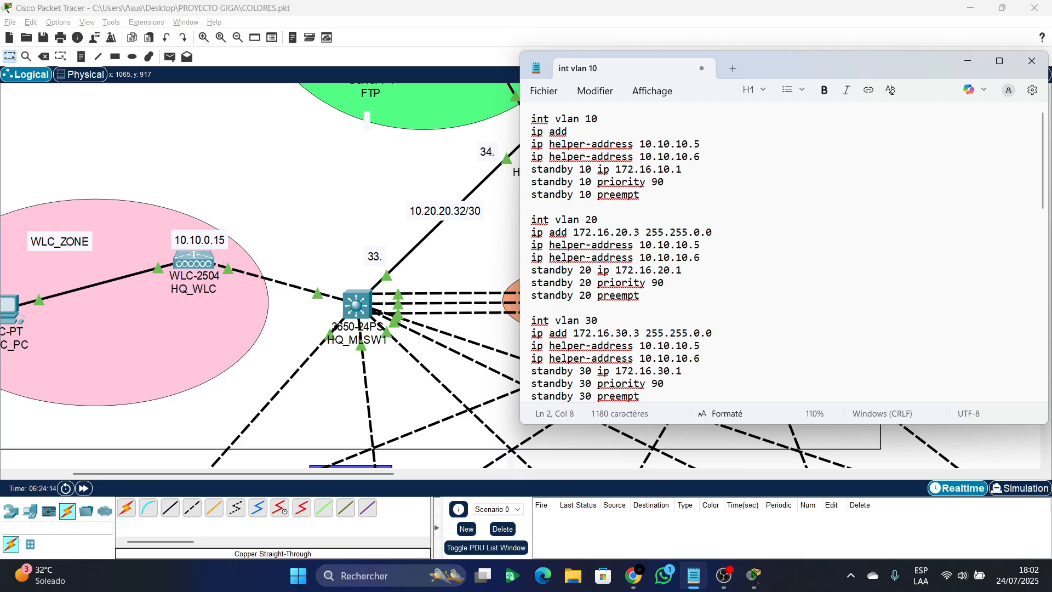
pyautogui.write('172.10.0.2 2')
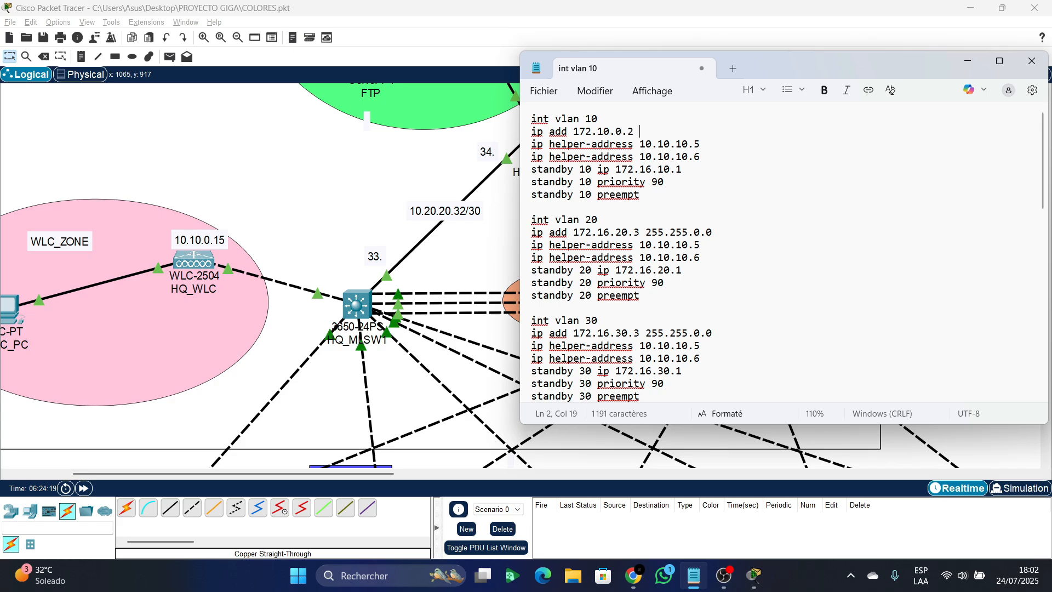
pyautogui.write('55.255.0.0')
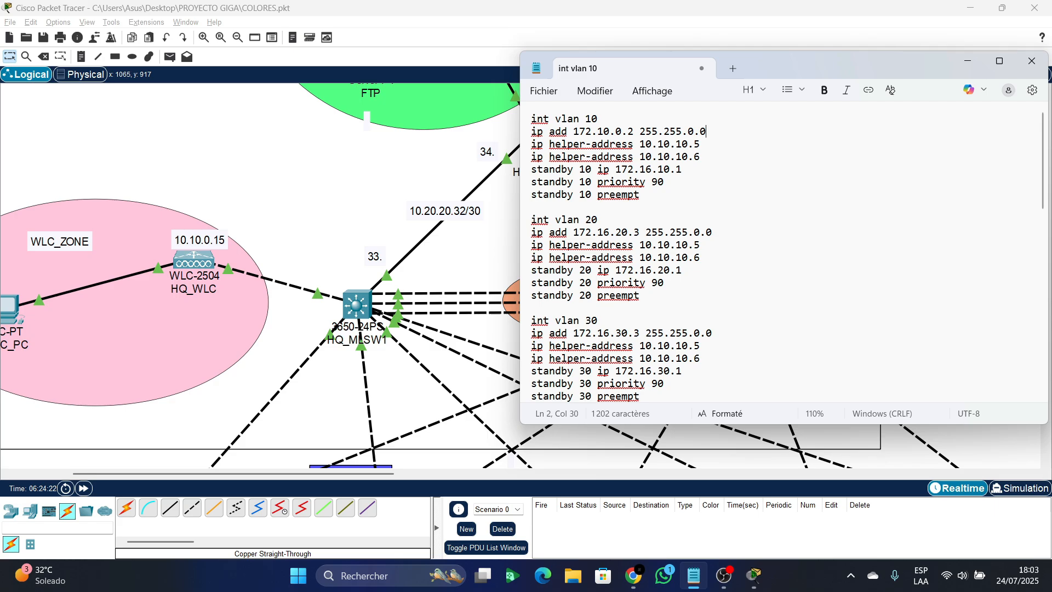
# - Set the VLAN 10 standby IP in the script to 172.10.0.1, reusing the interface address
pyautogui.click(658, 169)
pyautogui.press('BackSpace')
pyautogui.moveTo(634, 131); pyautogui.dragTo(573, 132)
pyautogui.hotkey('ctrl', 'c')
pyautogui.moveTo(677, 170); pyautogui.dragTo(616, 169)
pyautogui.hotkey('ctrl', 'v')
pyautogui.press('BackSpace')
pyautogui.write('1')
# - Set the VLAN 20 interface address in the script to 172.20.0.2, reusing the VLAN 10 interface address
pyautogui.scroll(-2, 621, 253)
pyautogui.scroll(2, 622, 253)
pyautogui.moveTo(634, 131); pyautogui.dragTo(573, 132)
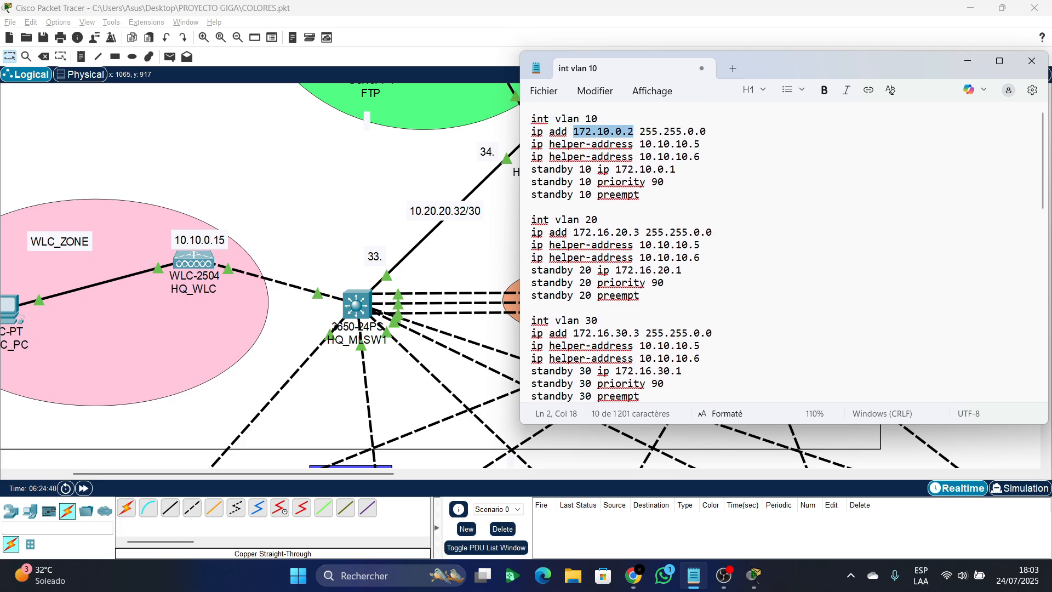
pyautogui.hotkey('ctrl', 'c')
pyautogui.moveTo(640, 233); pyautogui.dragTo(574, 232)
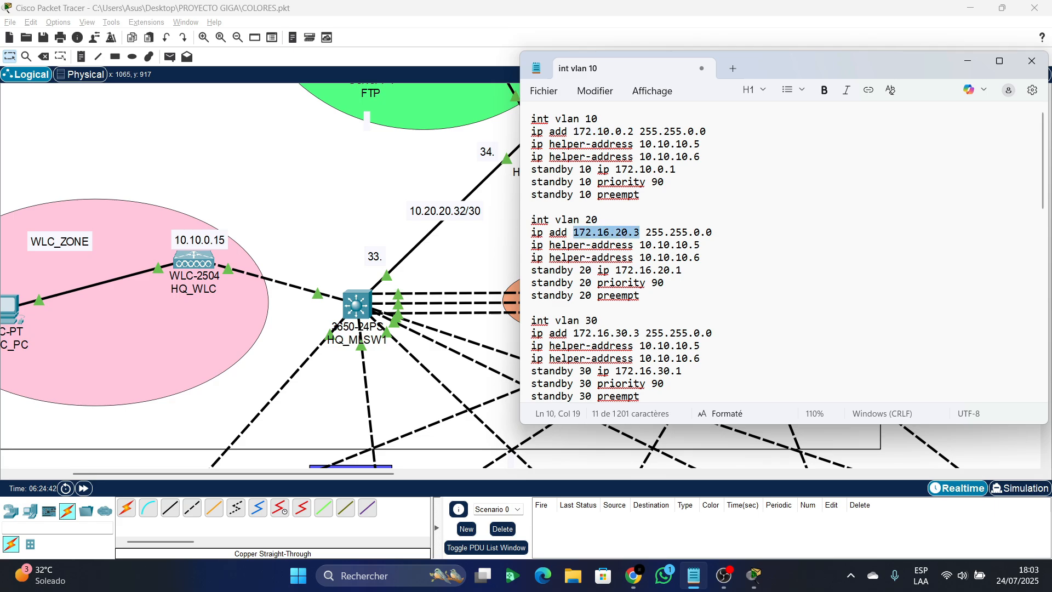
pyautogui.hotkey('ctrl', 'v')
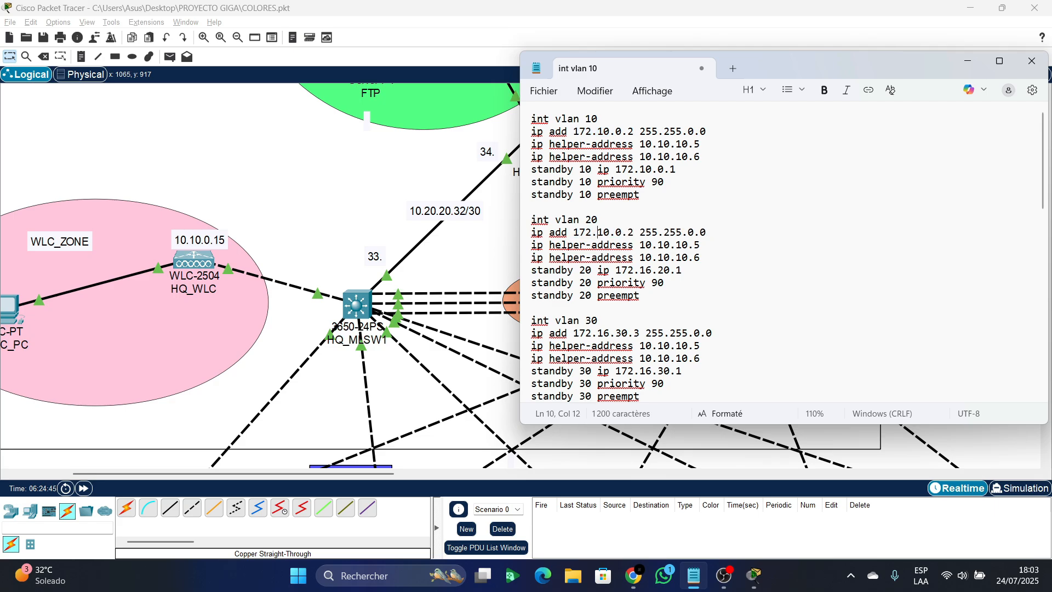
pyautogui.press('Delete')
pyautogui.write('2')
# - Set the VLAN 20 standby IP in the script to 172.20.0.1, reusing the copied address
pyautogui.moveTo(682, 269); pyautogui.dragTo(615, 269)
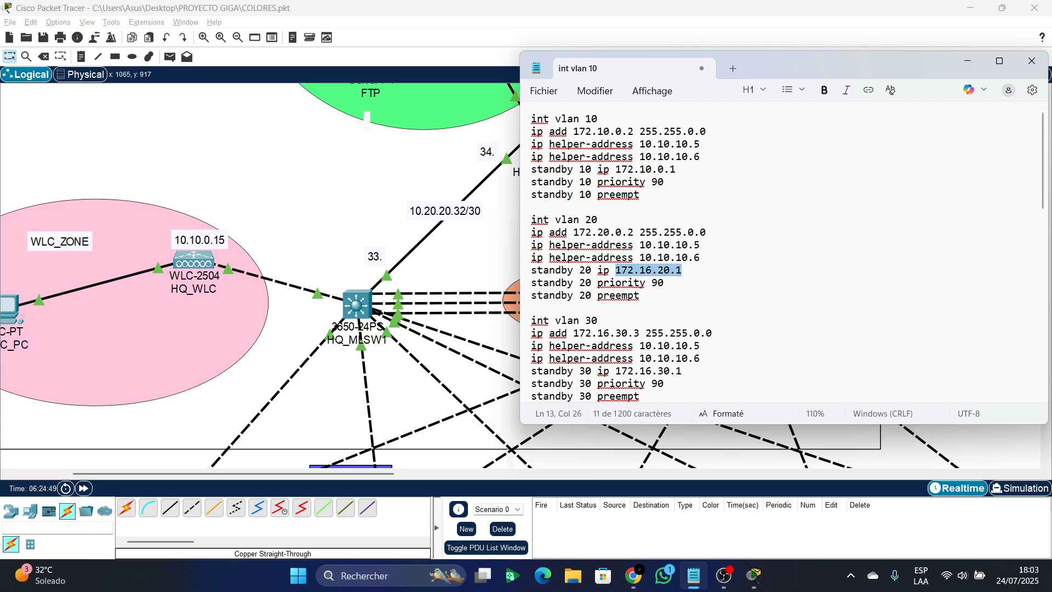
pyautogui.hotkey('ctrl', 'v')
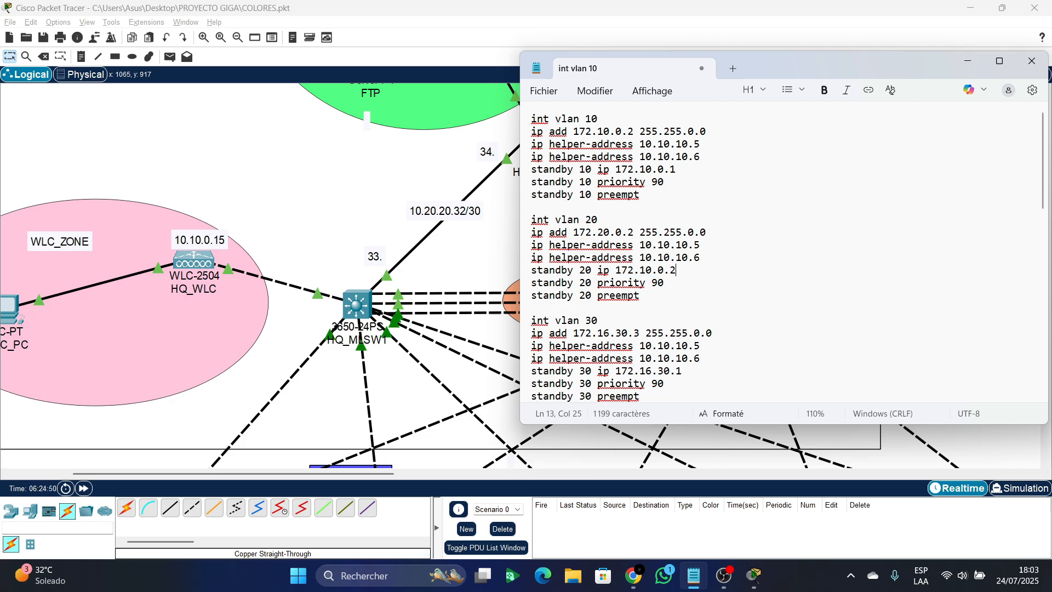
pyautogui.press('BackSpace')
pyautogui.write('1')
pyautogui.click(640, 270)
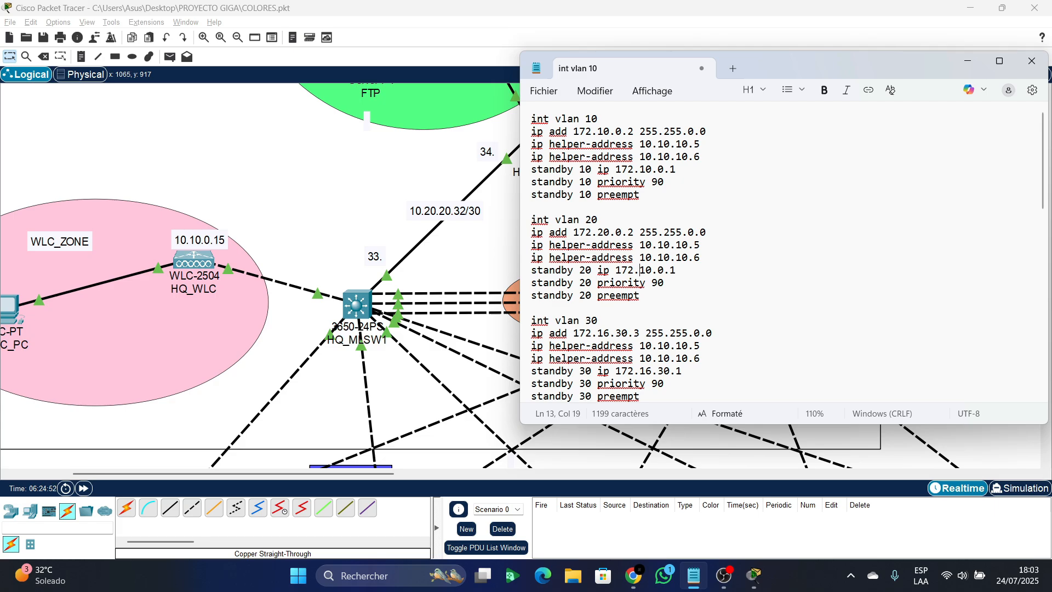
pyautogui.press('Delete')
pyautogui.write('2')
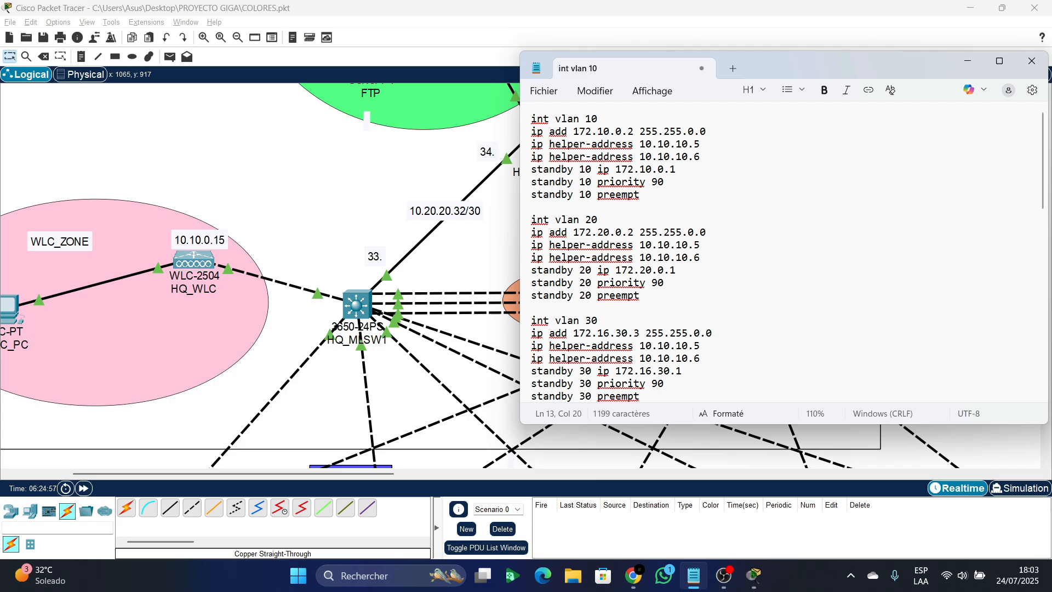
# - Replace the VLAN 30 interface address in the script with 172.30.0.2
pyautogui.scroll(-3, 639, 263)
pyautogui.moveTo(639, 236); pyautogui.dragTo(573, 235)
pyautogui.hotkey('ctrl', 'v')
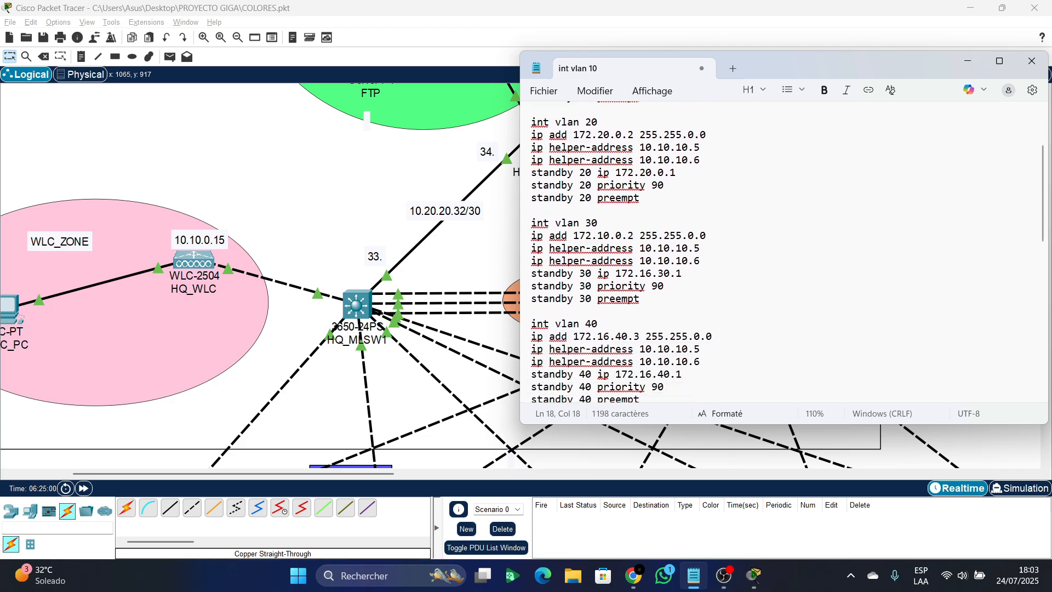
pyautogui.press('Delete')
pyautogui.write('3')
# - Set the VLAN 30 standby IP to 172.30.0.1, reusing that block's interface address
pyautogui.moveTo(635, 235); pyautogui.dragTo(574, 235)
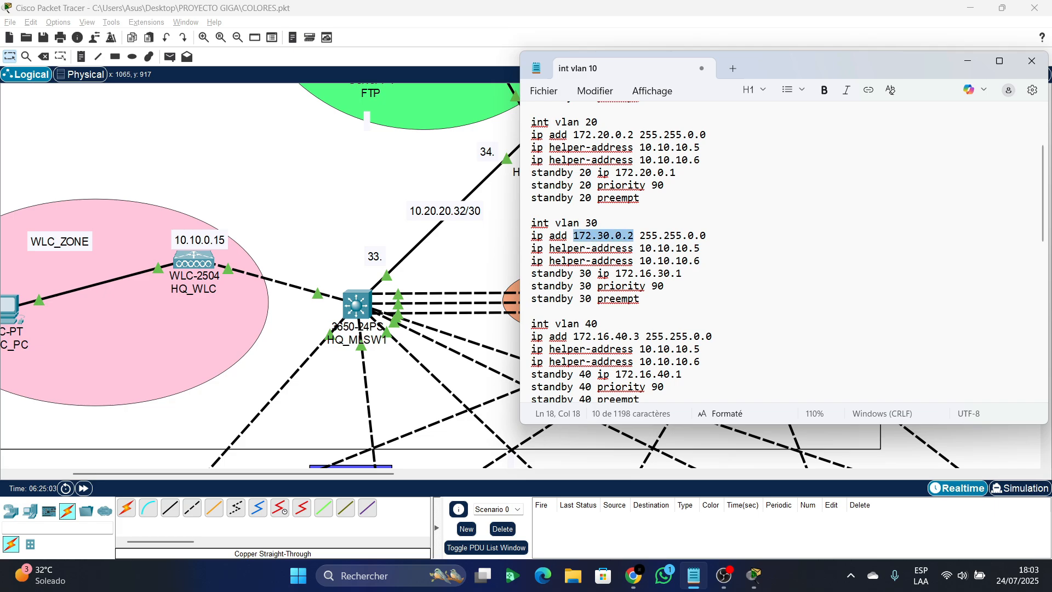
pyautogui.moveTo(683, 274); pyautogui.dragTo(615, 273)
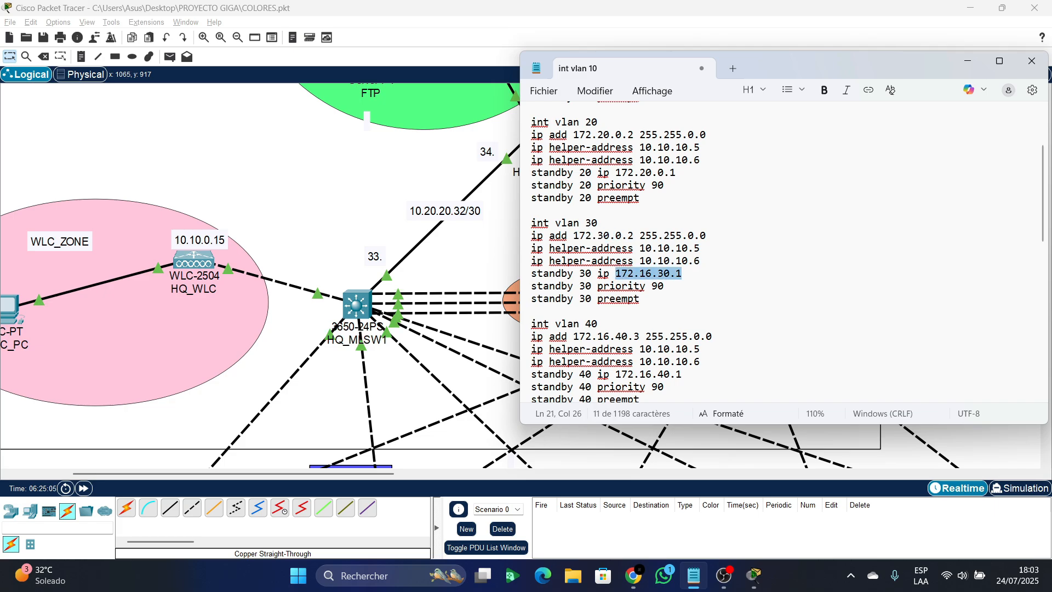
pyautogui.hotkey('ctrl', 'v')
pyautogui.press('BackSpace')
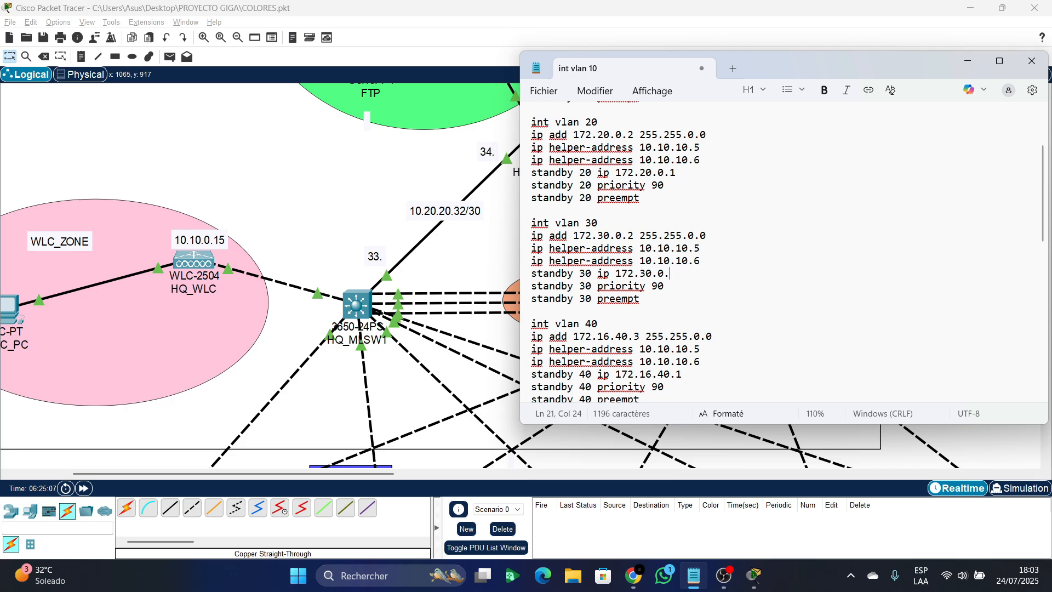
pyautogui.write('1')
# - Replace the VLAN 40 interface address in the script with 172.40.0.2
pyautogui.scroll(-3, 784, 252)
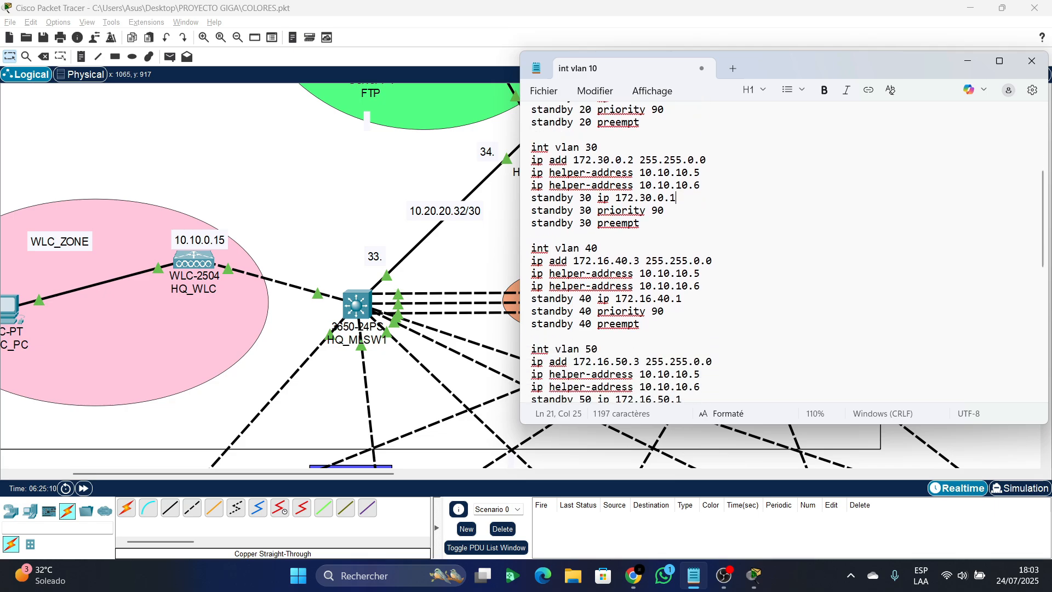
pyautogui.moveTo(640, 262); pyautogui.dragTo(574, 261)
pyautogui.click(573, 261)
pyautogui.moveTo(640, 261); pyautogui.dragTo(574, 261)
pyautogui.hotkey('ctrl', 'v')
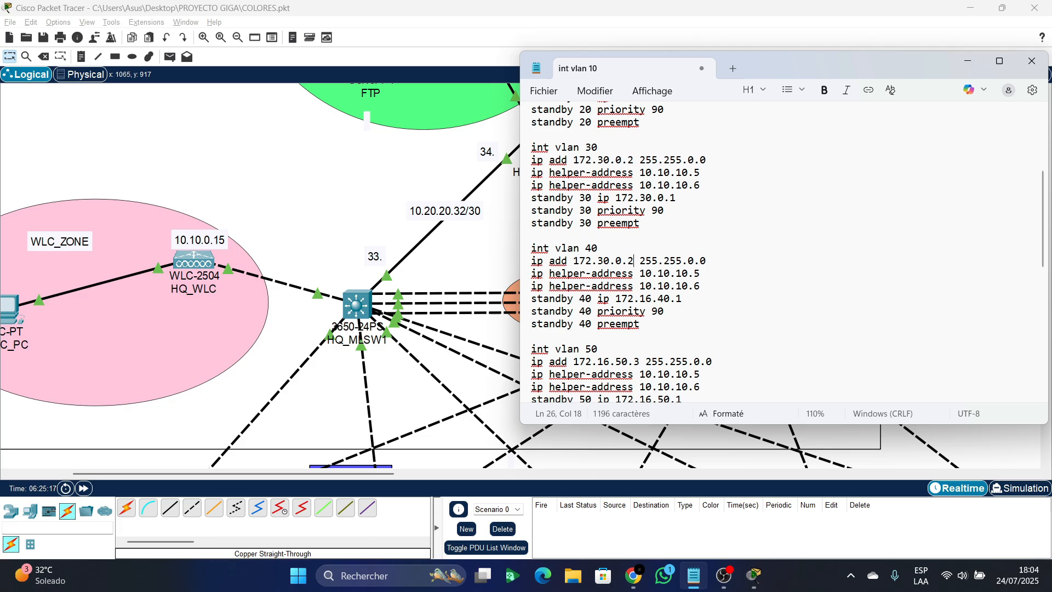
pyautogui.press('Delete')
pyautogui.write('4')
# - Set the VLAN 40 standby IP to 172.40.0.1, reusing that block's interface address
pyautogui.moveTo(635, 262); pyautogui.dragTo(573, 261)
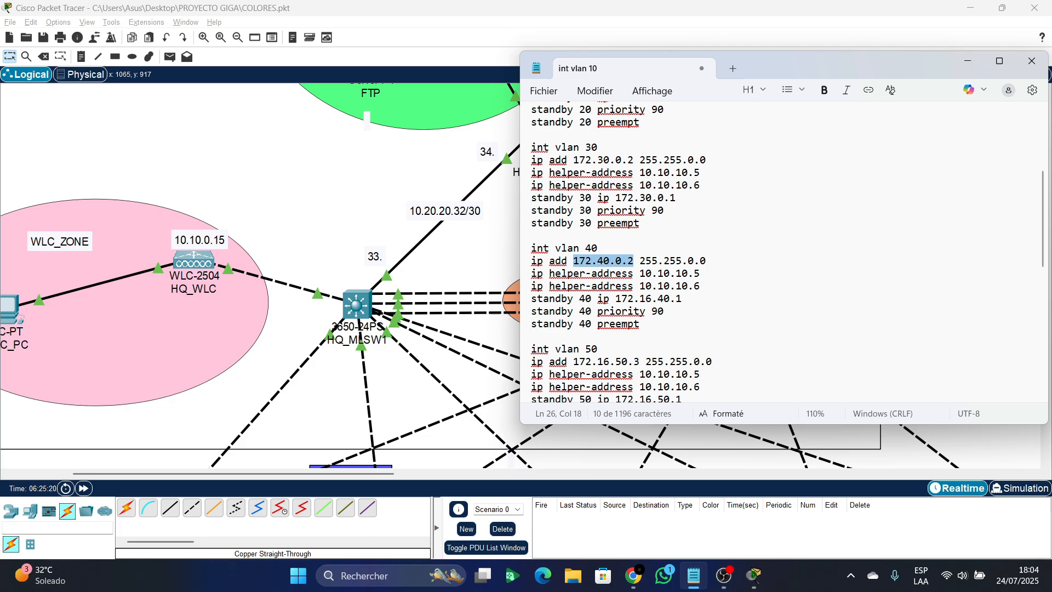
pyautogui.hotkey('ctrl', 'c')
pyautogui.moveTo(676, 299); pyautogui.dragTo(616, 300)
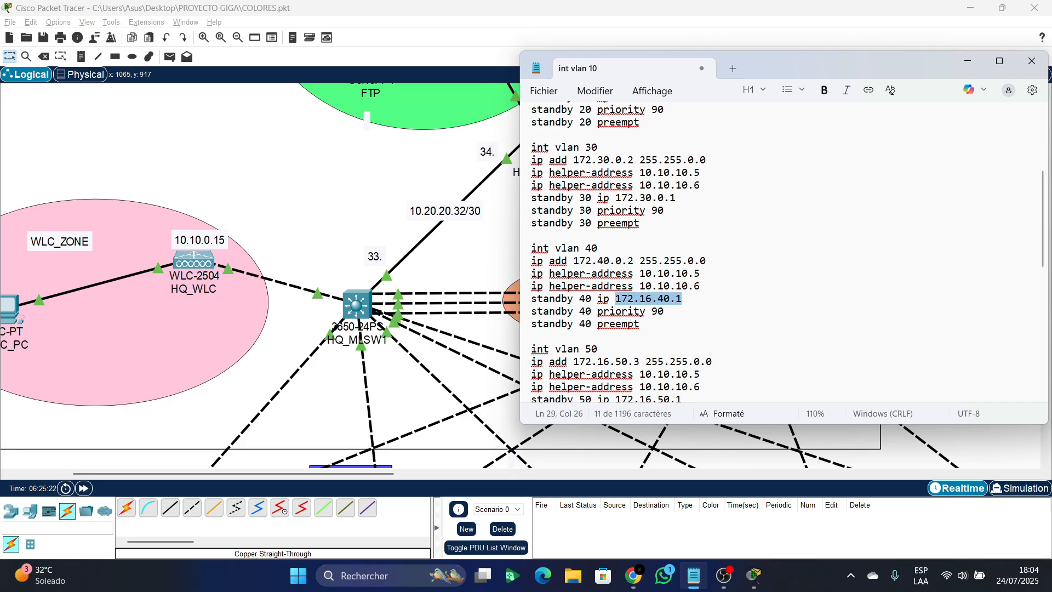
pyautogui.hotkey('ctrl', 'v')
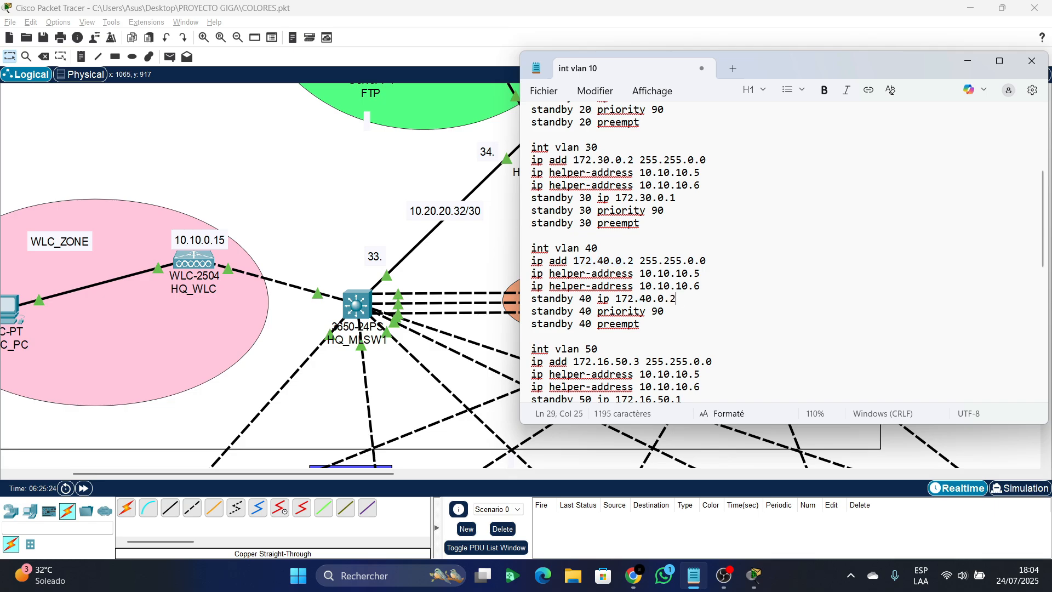
pyautogui.press('BackSpace')
pyautogui.write('1')
# - Replace the VLAN 50 interface address in the script with 172.50.0.2
pyautogui.scroll(-1, 622, 251)
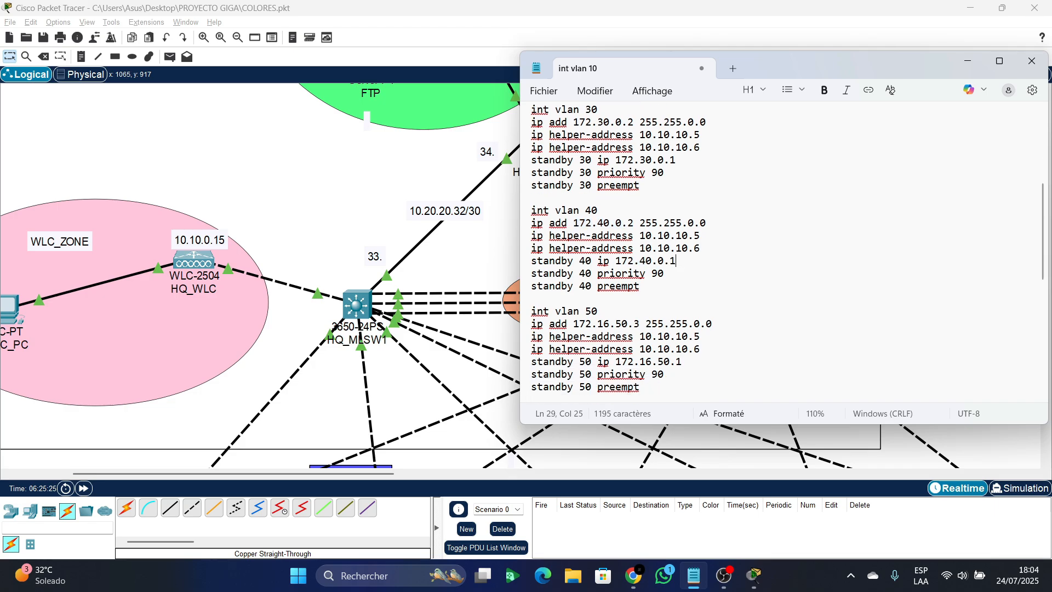
pyautogui.scroll(-1, 621, 251)
pyautogui.moveTo(639, 286); pyautogui.dragTo(574, 286)
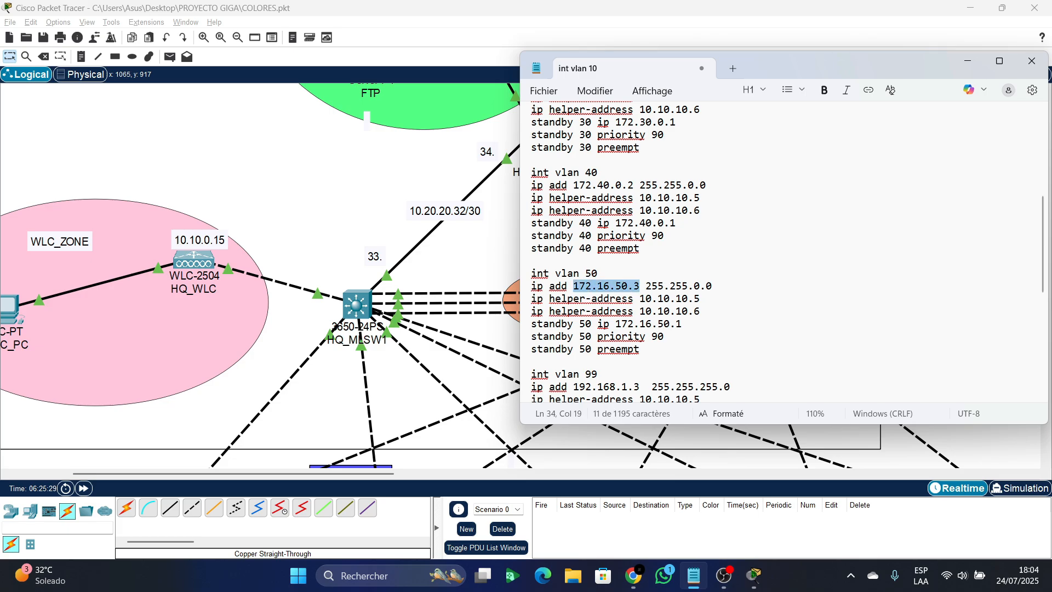
pyautogui.hotkey('ctrl', 'v')
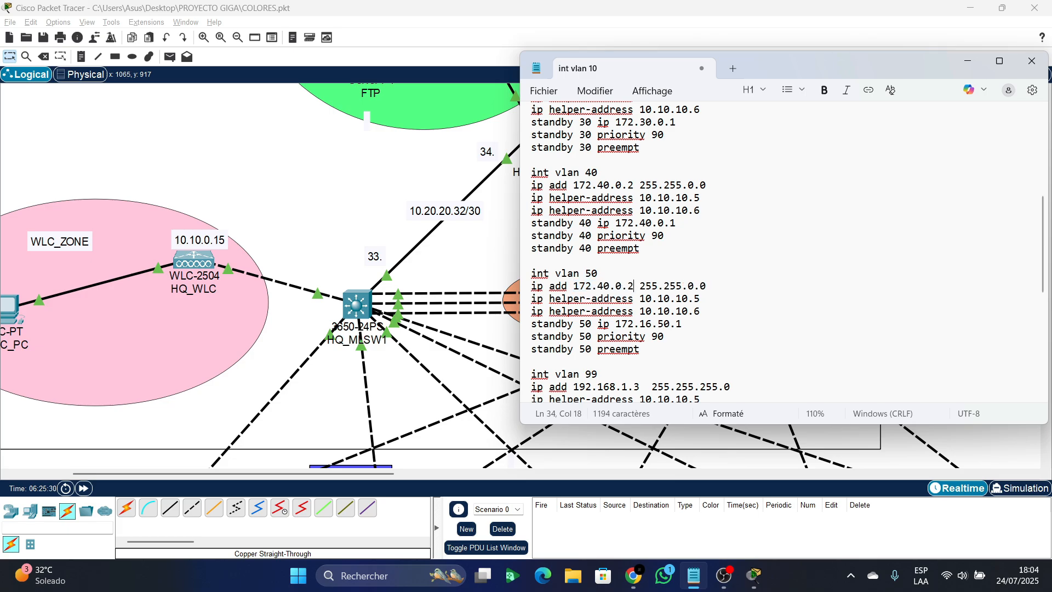
pyautogui.click(598, 286)
pyautogui.press('Delete')
pyautogui.write('5')
# - Set the VLAN 50 standby IP in the script to 172.50.0.1, reusing the copied address
pyautogui.moveTo(683, 324); pyautogui.dragTo(615, 324)
pyautogui.hotkey('ctrl', 'v')
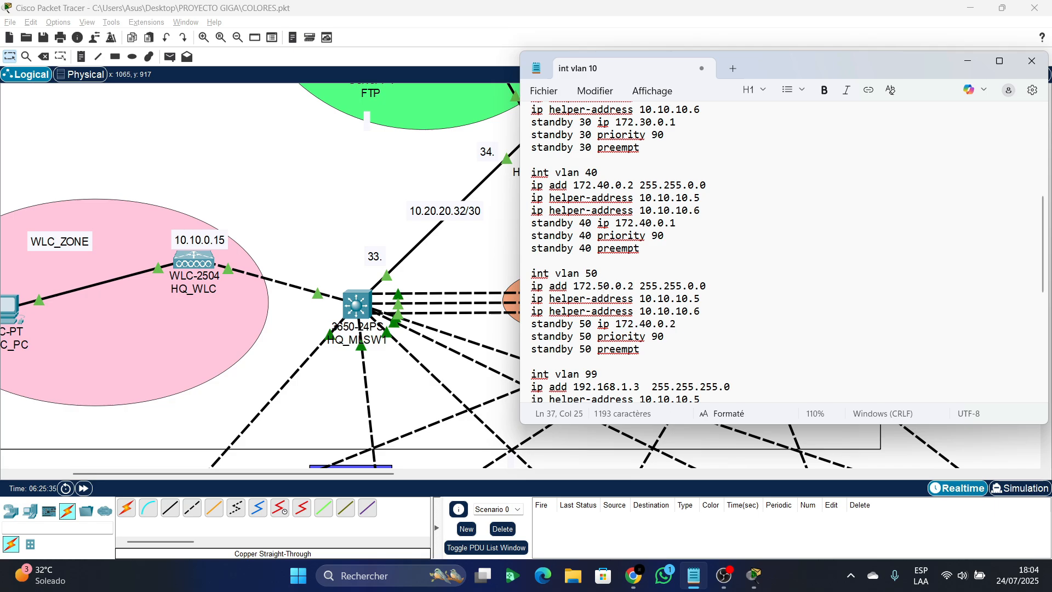
pyautogui.press('Left')
pyautogui.press('Left')
pyautogui.press('Left')
pyautogui.press('Left')
pyautogui.press('Left')
pyautogui.press('BackSpace')
pyautogui.write('5')
pyautogui.press('BackSpace')
pyautogui.write('1')
# - Return to the VLAN 10 block and change its interface address to 172.10.0.3
pyautogui.scroll(-2, 630, 252)
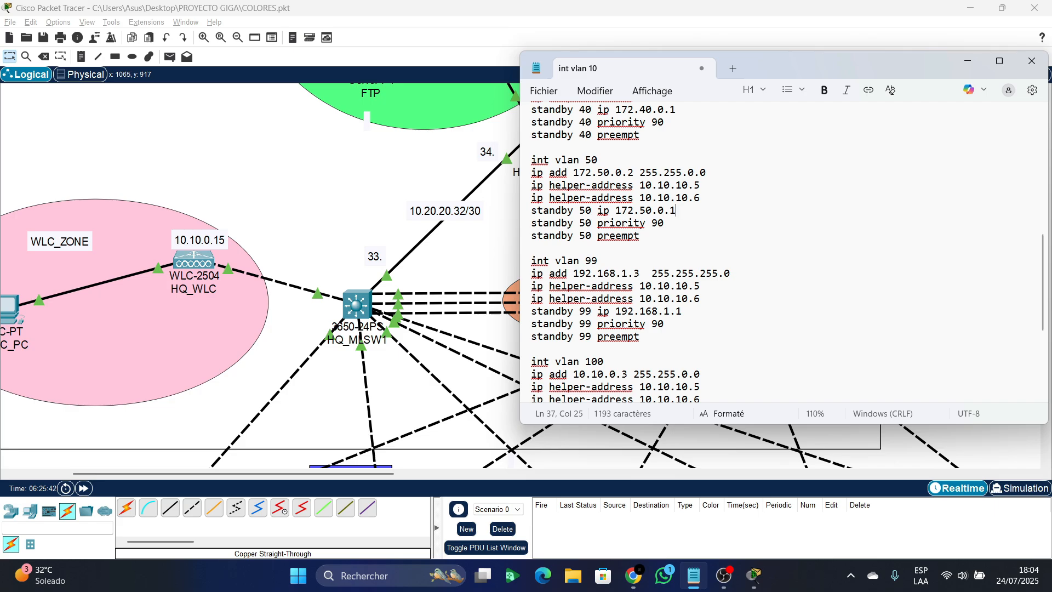
pyautogui.scroll(-2, 630, 252)
pyautogui.scroll(10, 631, 252)
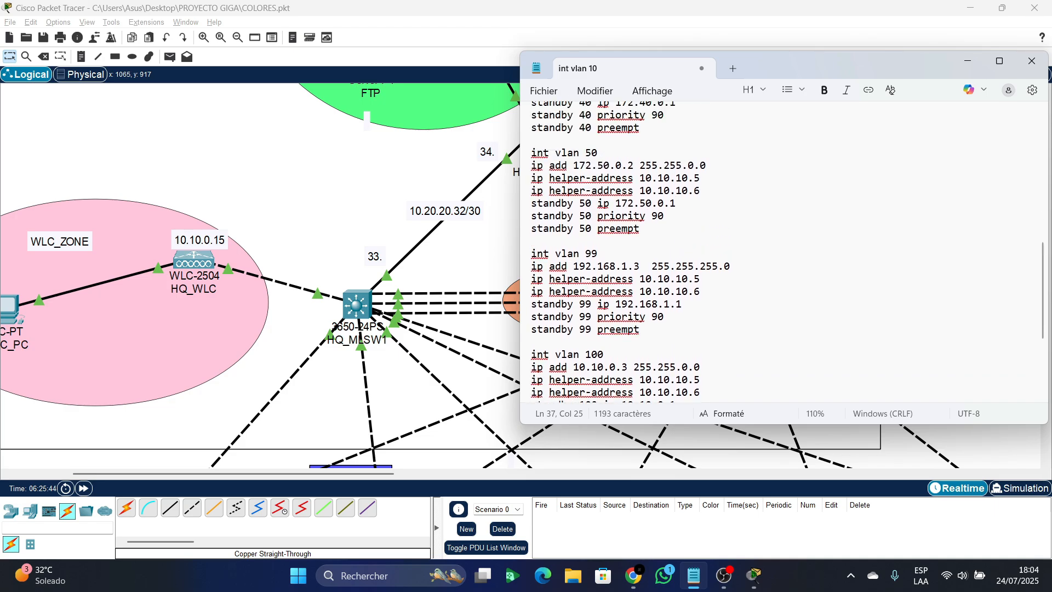
pyautogui.scroll(2, 630, 252)
pyautogui.click(628, 132)
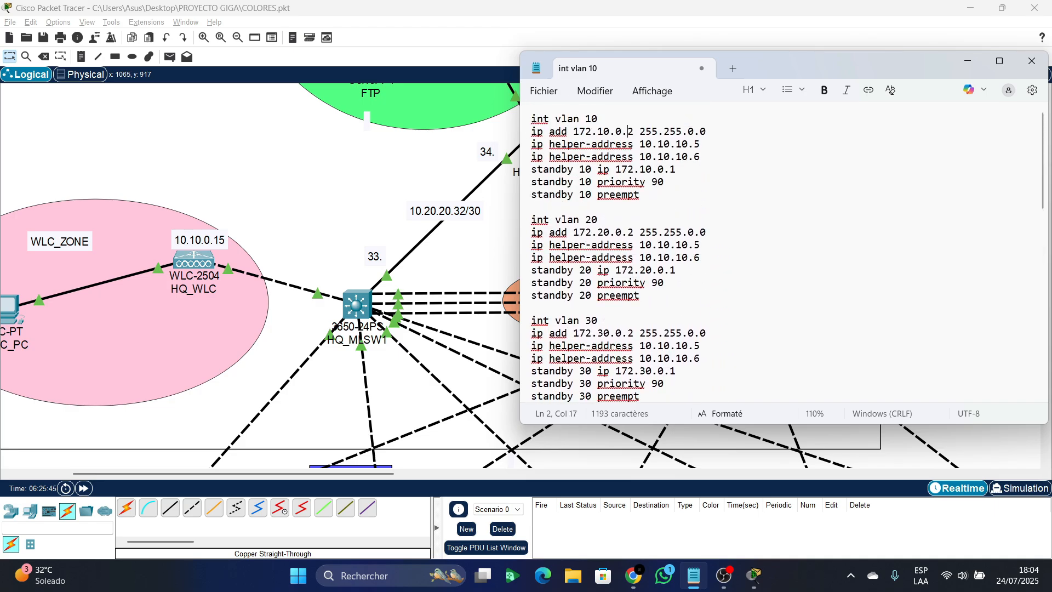
pyautogui.press('Delete')
pyautogui.write('3')
# - Change the host part of the VLAN 20 interface address so it reads 172.20.0.3
pyautogui.press('Down')
pyautogui.press('Down')
pyautogui.press('Down')
pyautogui.press('Down')
pyautogui.press('Down')
pyautogui.press('Down')
pyautogui.press('Down')
pyautogui.press('Down')
pyautogui.press('BackSpace')
pyautogui.write('3')
# - Change the host part of the VLAN 30 interface address so it reads 172.30.0.3
pyautogui.scroll(-1, 619, 252)
pyautogui.press('Down')
pyautogui.press('Down')
pyautogui.press('Down')
pyautogui.press('Down')
pyautogui.press('Down')
pyautogui.press('Down')
pyautogui.press('Down')
pyautogui.press('Down')
pyautogui.press('BackSpace')
pyautogui.write('3')
# - Change the host part of the VLAN 40 interface address so it reads 172.40.0.3
pyautogui.scroll(-1, 619, 252)
pyautogui.scroll(-2, 620, 252)
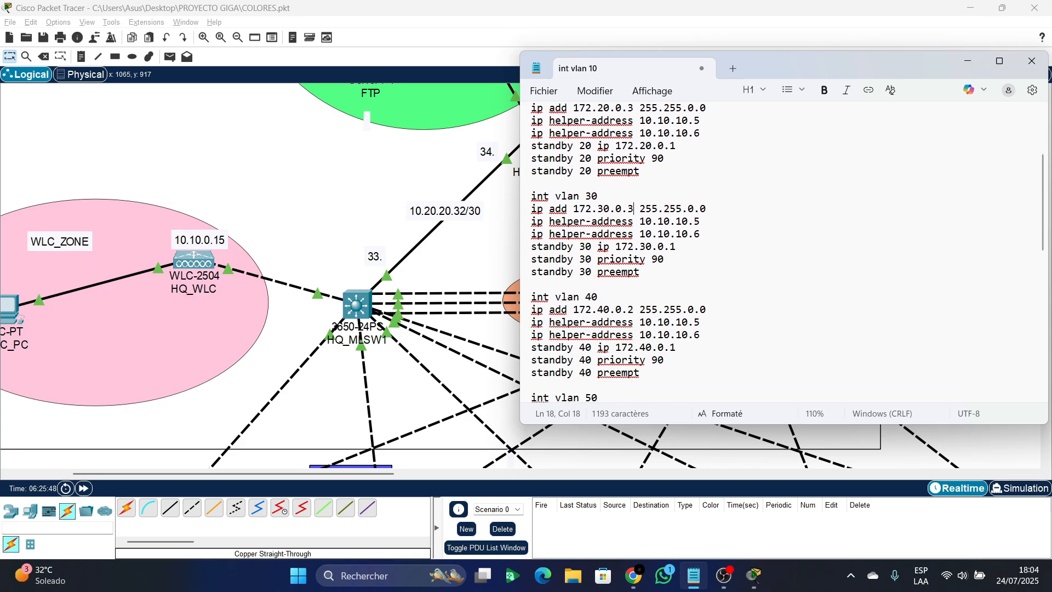
pyautogui.press('BackSpace')
pyautogui.write('3')
# - Change the host part of the VLAN 50 interface address so it reads 172.50.0.3
pyautogui.scroll(-2, 620, 252)
pyautogui.press('Down')
pyautogui.press('Down')
pyautogui.press('Down')
pyautogui.press('Down')
pyautogui.press('Down')
pyautogui.press('Down')
pyautogui.press('Down')
pyautogui.press('Down')
pyautogui.press('BackSpace')
pyautogui.write('3 255.255.0.0')
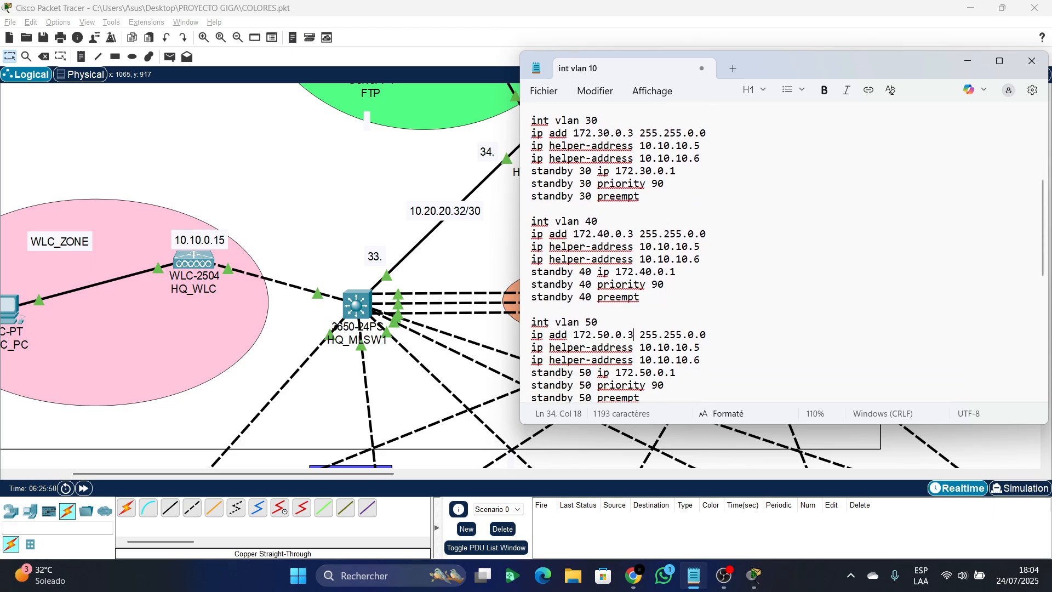
# - Review the interface and standby addresses of every VLAN block in the script, from VLAN 10 to VLAN 100
pyautogui.scroll(-2, 620, 252)
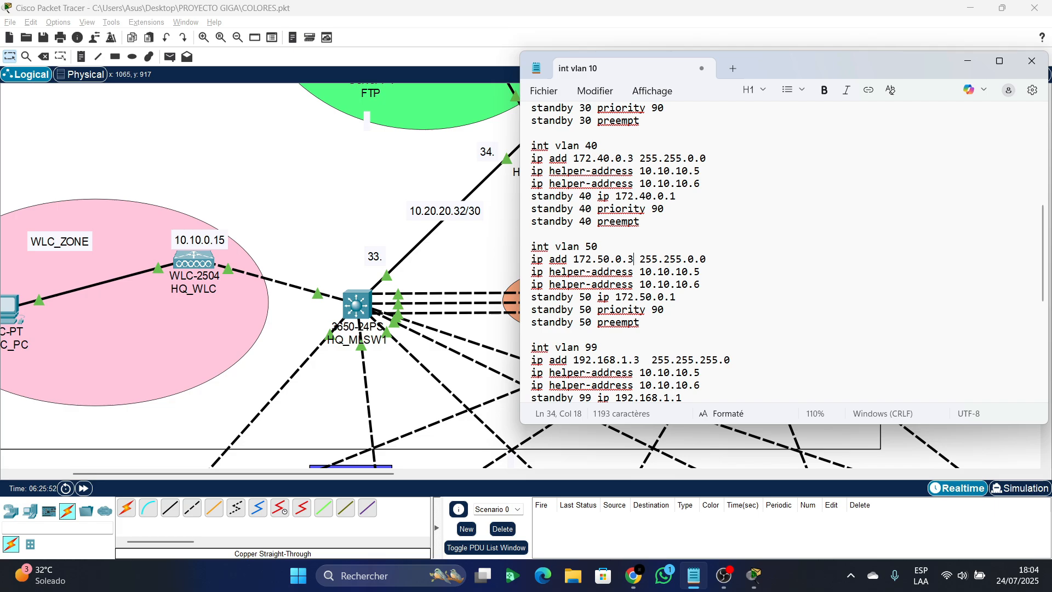
pyautogui.scroll(-4, 630, 252)
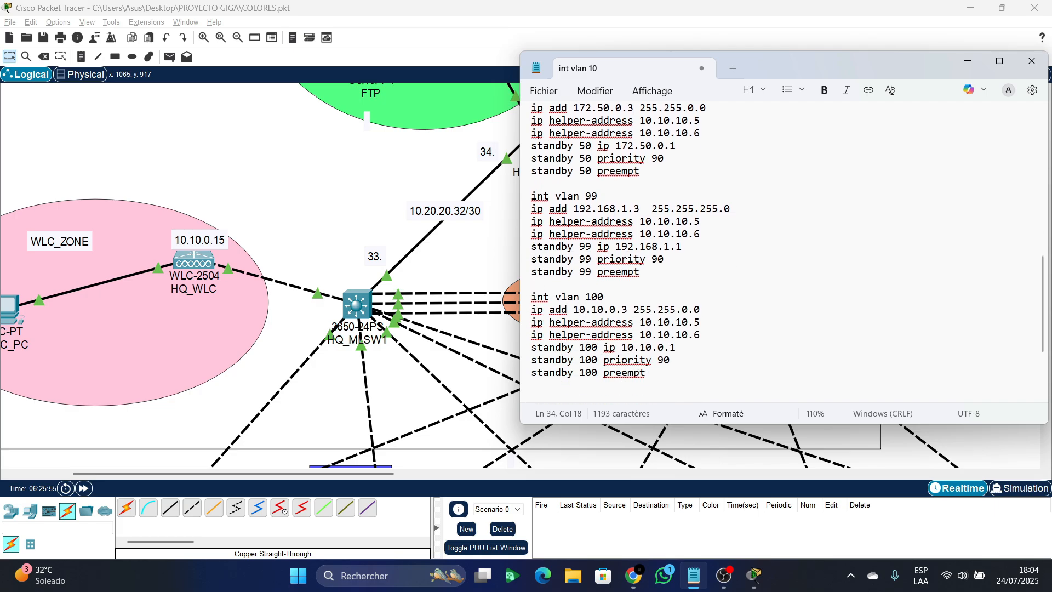
pyautogui.scroll(10, 630, 252)
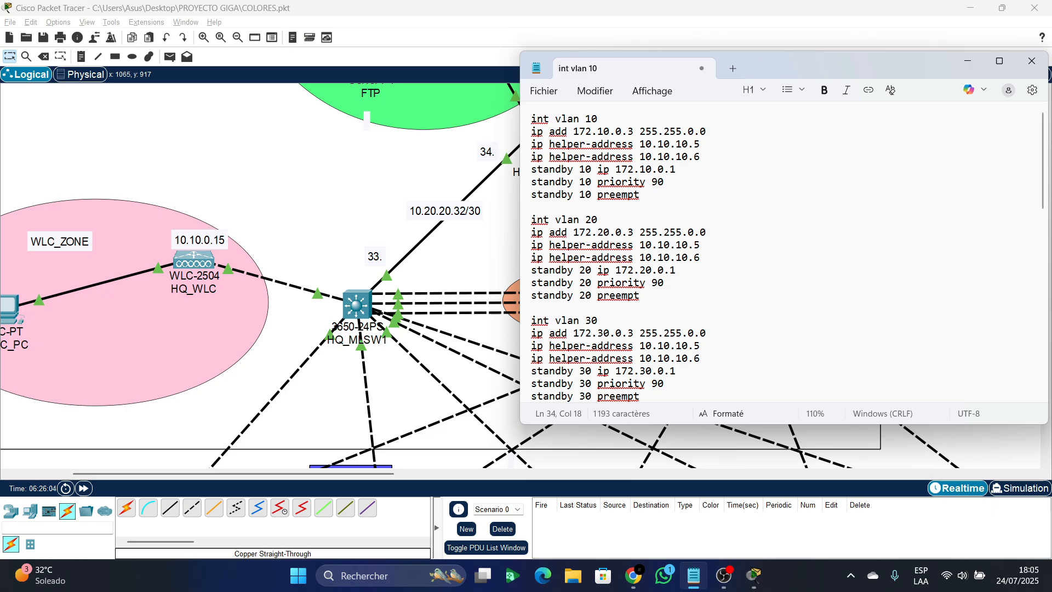
pyautogui.scroll(-2, 619, 252)
pyautogui.scroll(-1, 619, 252)
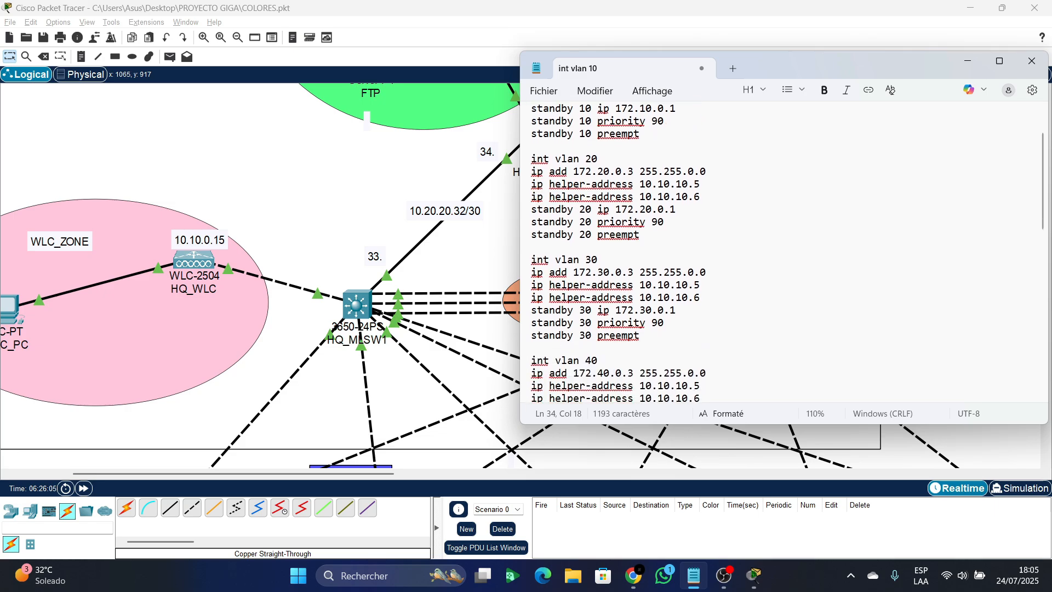
pyautogui.scroll(-3, 634, 334)
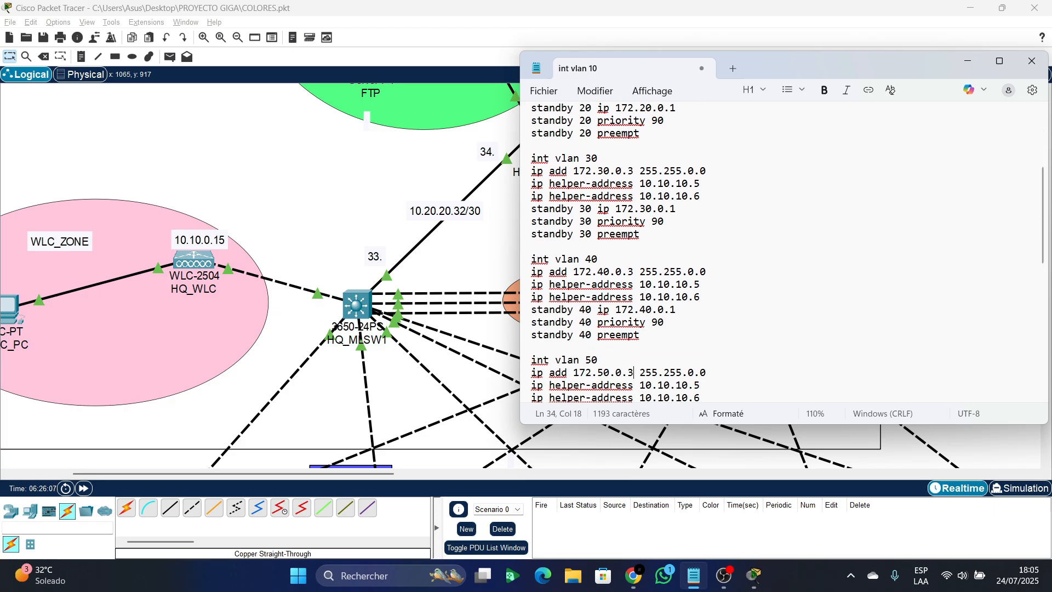
pyautogui.scroll(-3, 619, 252)
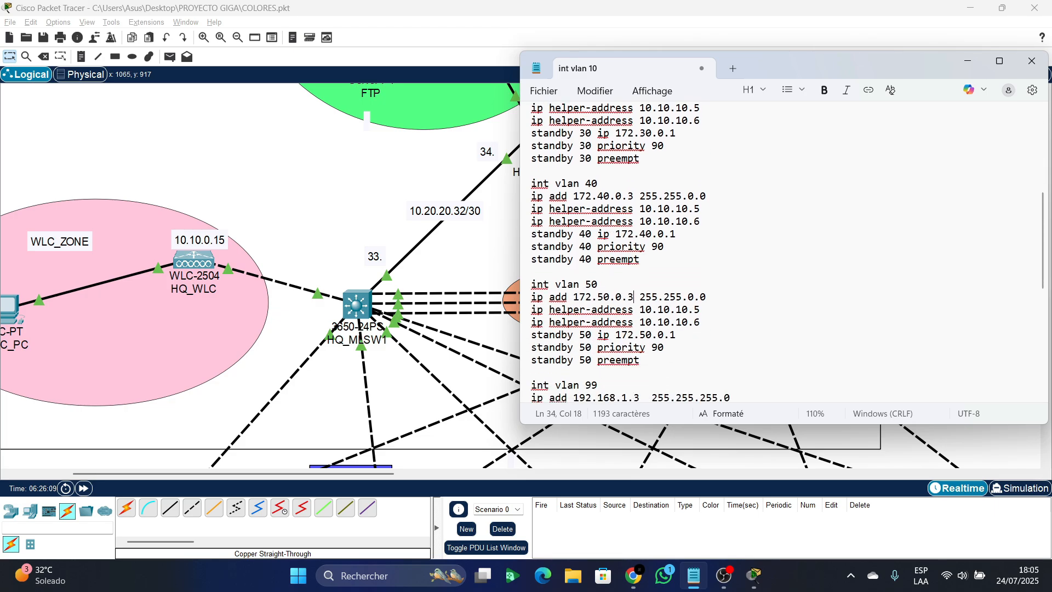
# - Select the entire VLAN interface script for copying and minimise its Notepad window
pyautogui.click(534, 196)
pyautogui.hotkey('ctrl', 'a')
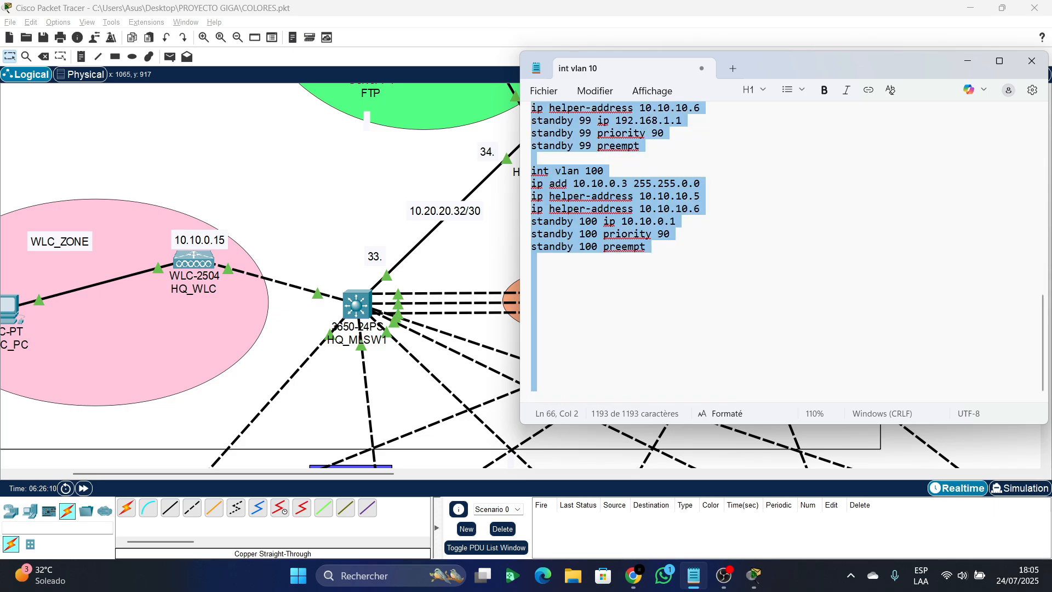
pyautogui.click(967, 61)
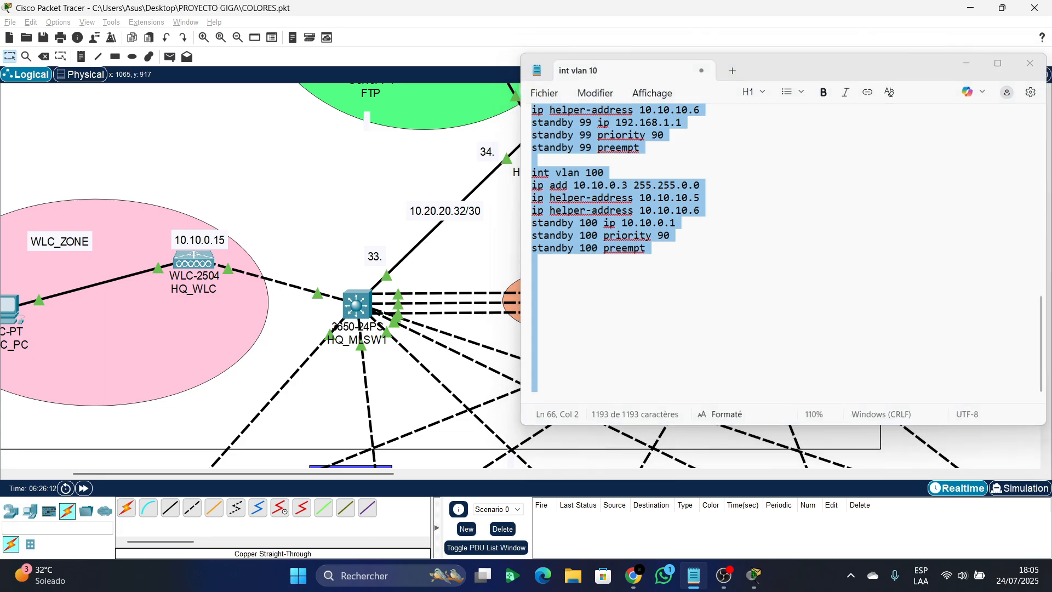
# - Open HQ_MLSW2 in Packet Tracer, select interface GigabitEthernet1/0/6 in its configuration and bring up its command line
pyautogui.click(740, 302)
pyautogui.click(432, 107)
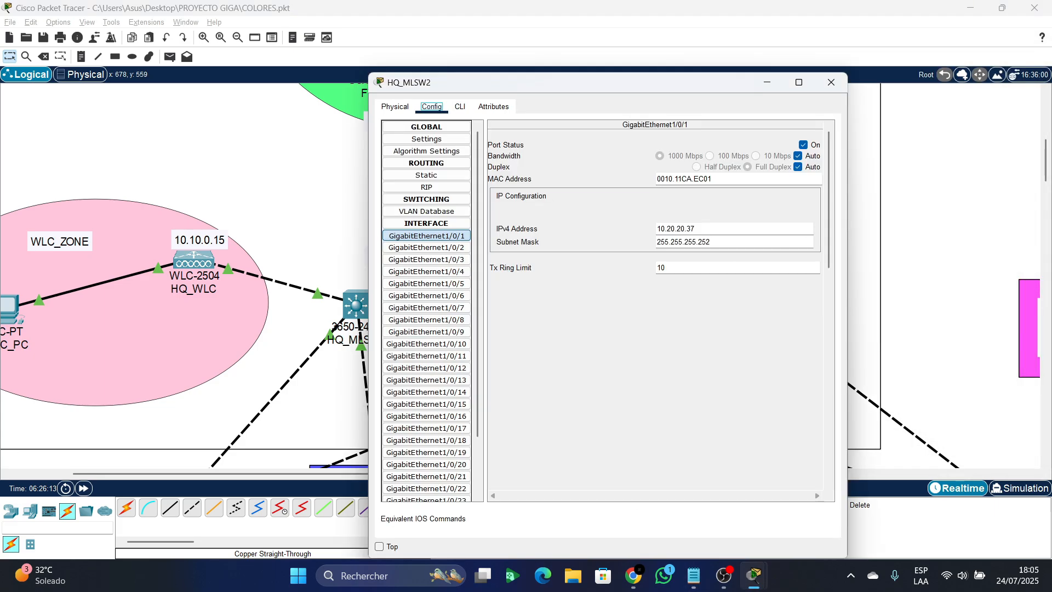
pyautogui.click(426, 296)
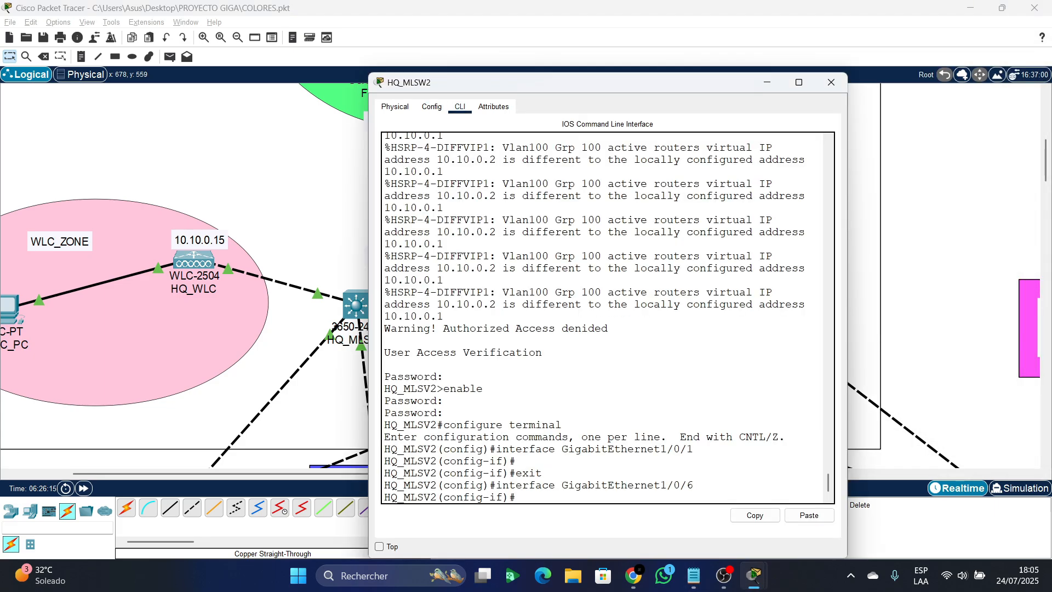
# - Leave interface configuration mode on HQ_MLSW2 and paste the copied VLAN interface script into its command line
pyautogui.write('e')
pyautogui.press('Return')
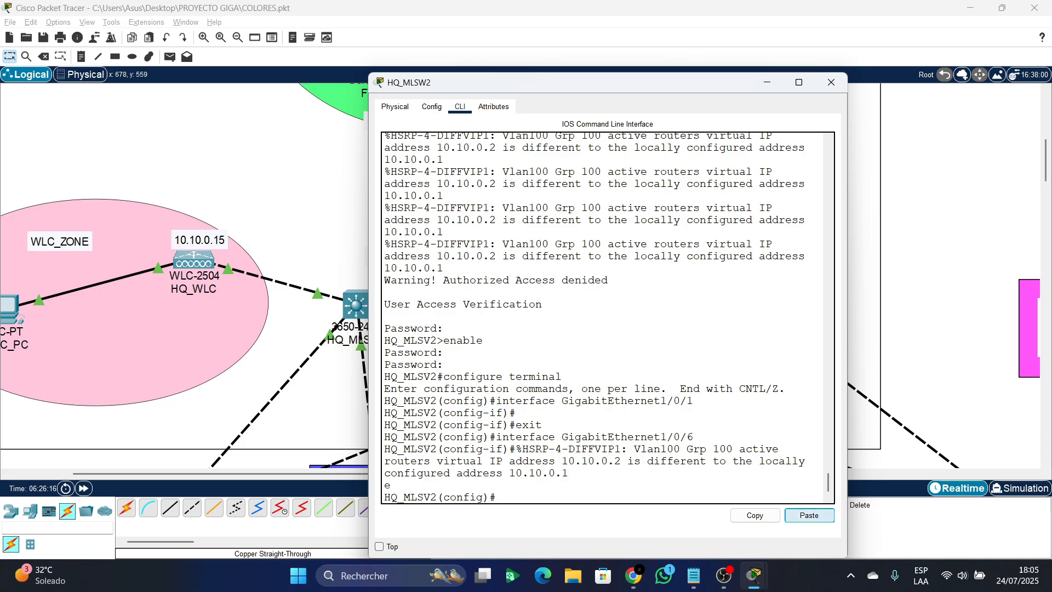
pyautogui.click(809, 515)
# - Examine the pasted interface, helper and standby commands of the VLAN blocks in the HQ_MLSW2 command line, starting from VLAN 10
pyautogui.scroll(10, 603, 318)
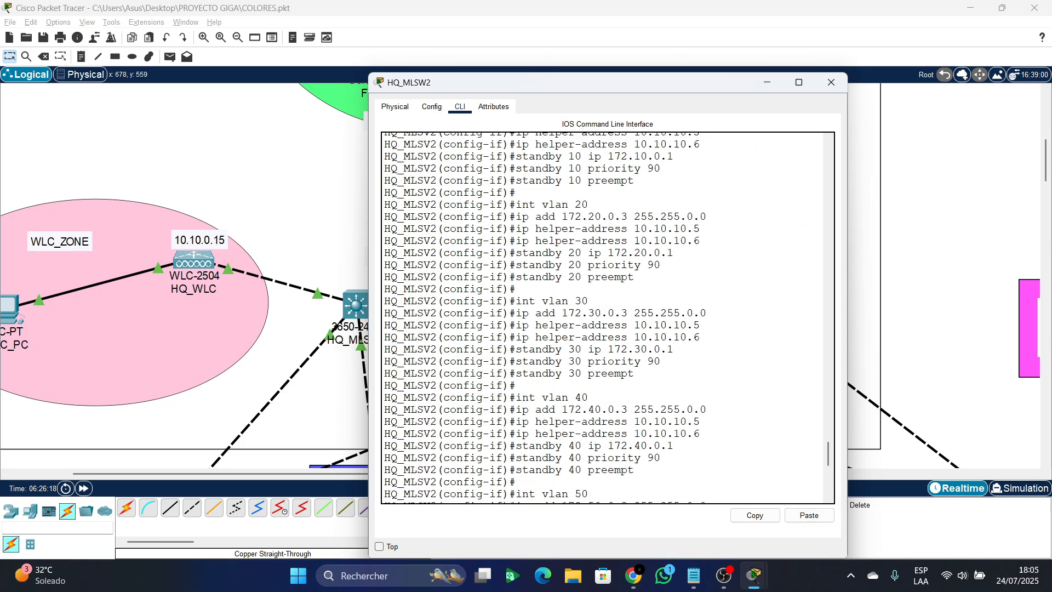
pyautogui.scroll(3, 602, 318)
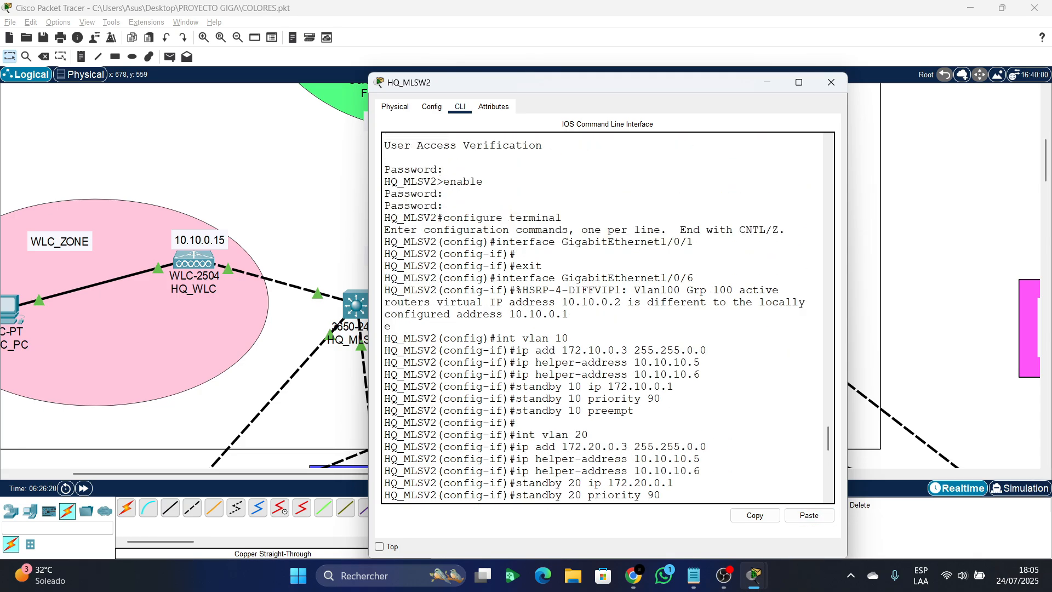
pyautogui.scroll(-3, 603, 317)
pyautogui.moveTo(634, 312); pyautogui.dragTo(392, 229)
pyautogui.click(517, 323)
pyautogui.moveTo(628, 408); pyautogui.dragTo(488, 336)
pyautogui.click(548, 323)
pyautogui.scroll(-10, 606, 166)
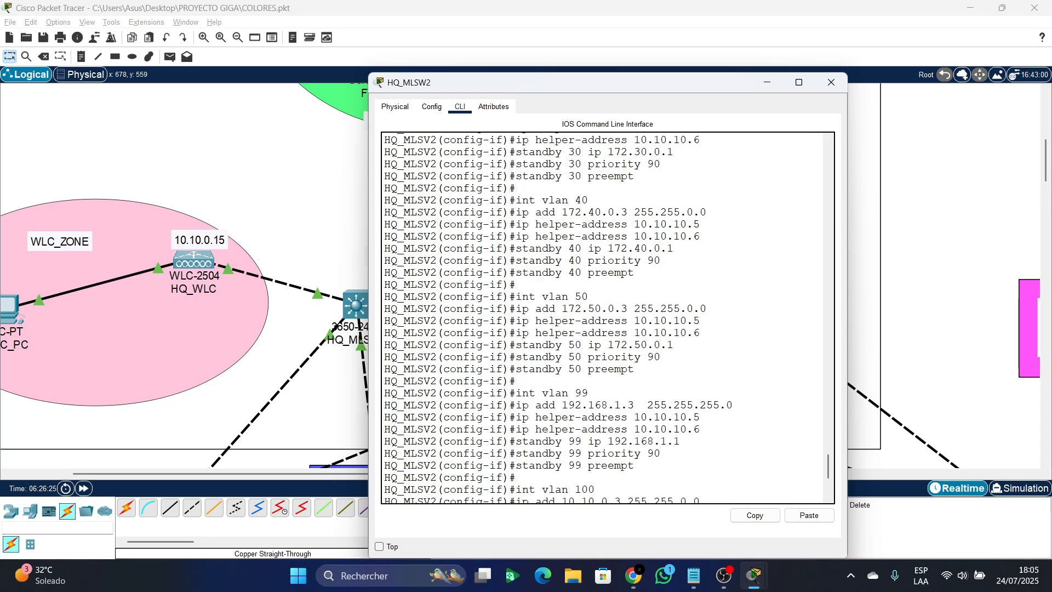
# - Run the last pasted standby command for VLAN 100 on HQ_MLSW2, check the output and minimise the switch window
pyautogui.press('Return')
pyautogui.press('Return')
pyautogui.press('Return')
pyautogui.press('Return')
pyautogui.press('Return')
pyautogui.press('Return')
pyautogui.press('Return')
pyautogui.press('Return')
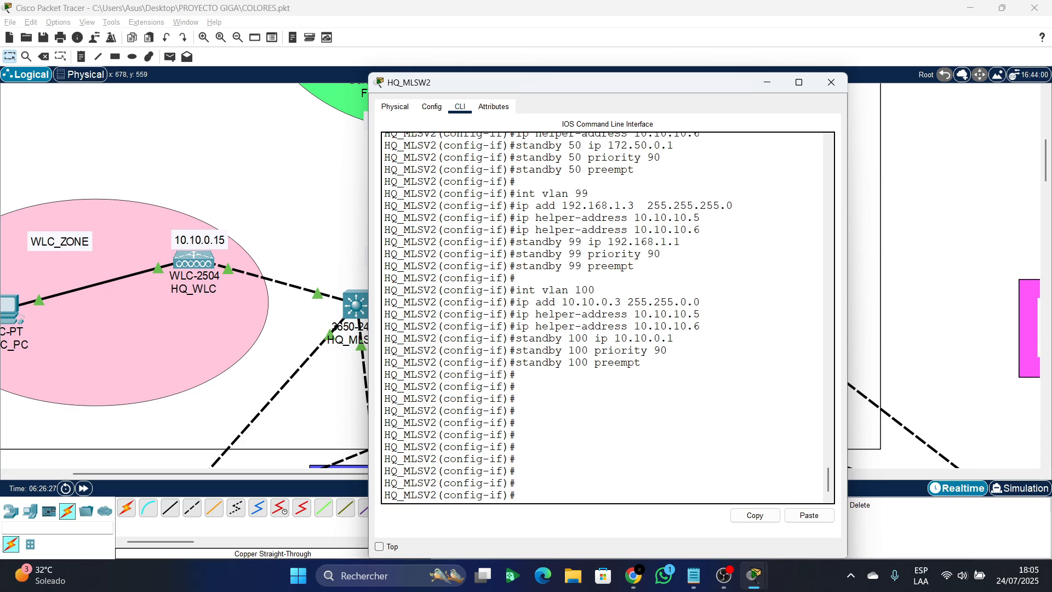
pyautogui.scroll(4, 636, 382)
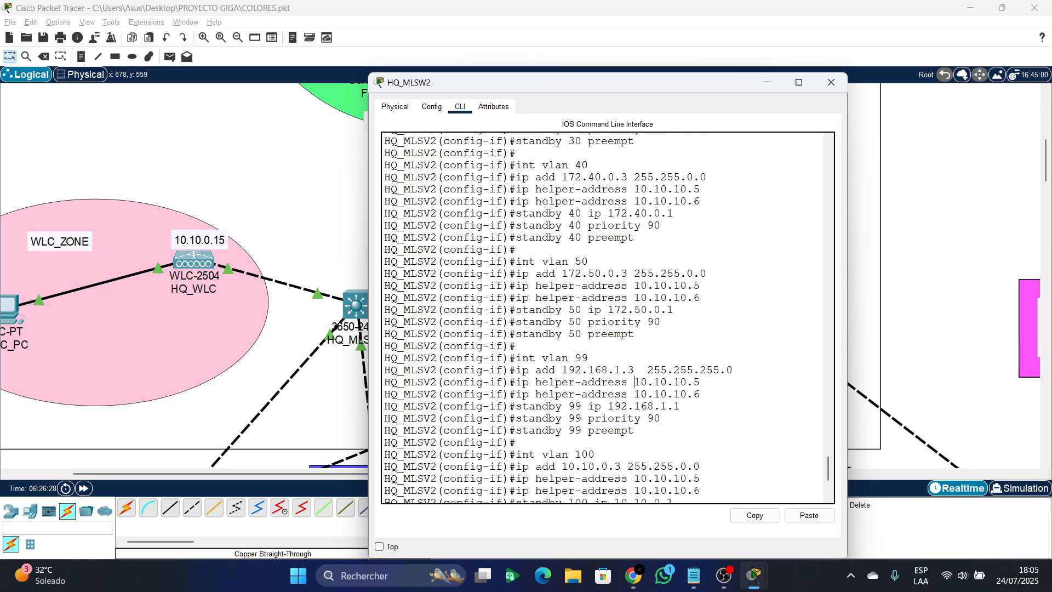
pyautogui.click(768, 82)
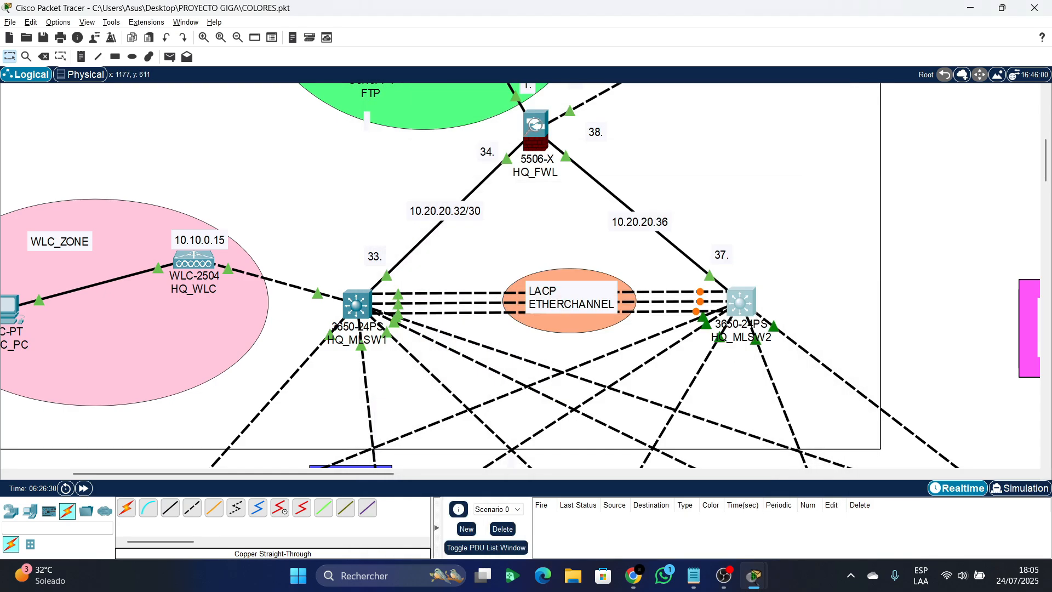
# - Switch to the Notepad script and change the VLAN 10 interface address line to 172.10.0.2 255.255.0.0
pyautogui.click(694, 575)
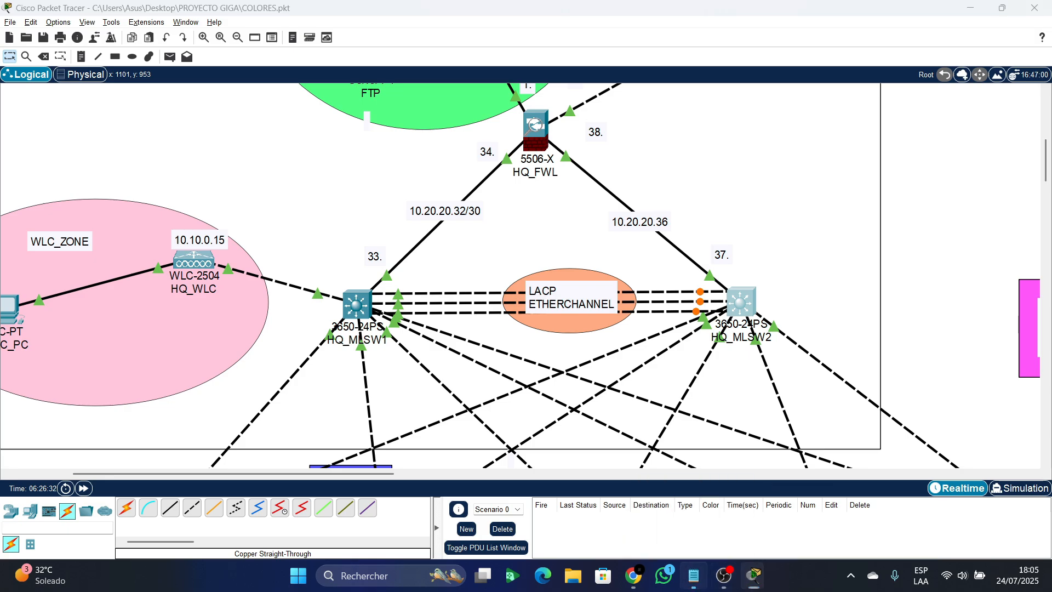
pyautogui.scroll(15, 783, 252)
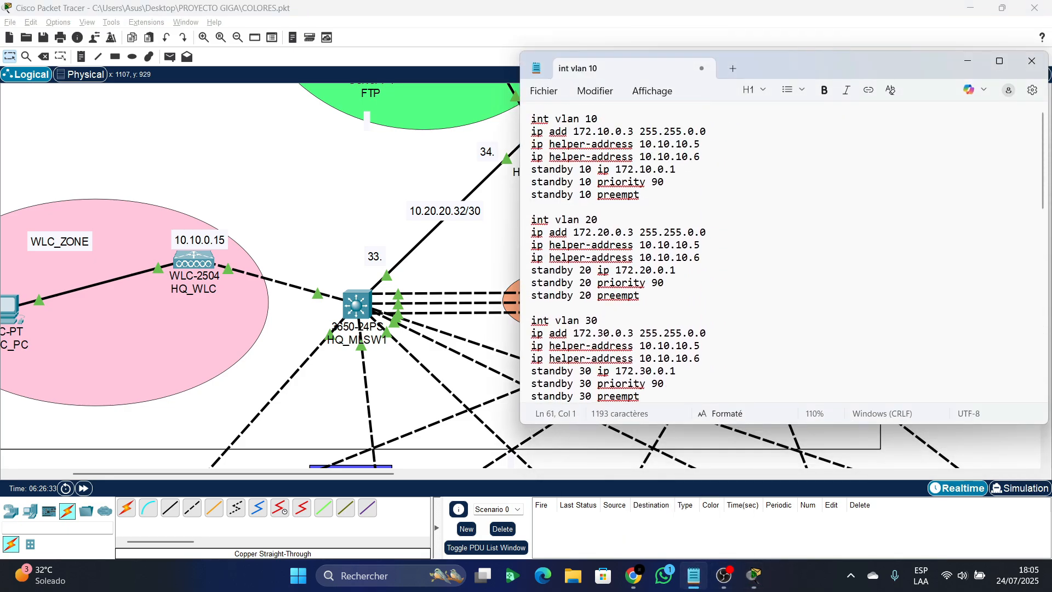
pyautogui.click(635, 132)
pyautogui.press('BackSpace')
pyautogui.press('Delete')
pyautogui.write('2')
pyautogui.press('Right')
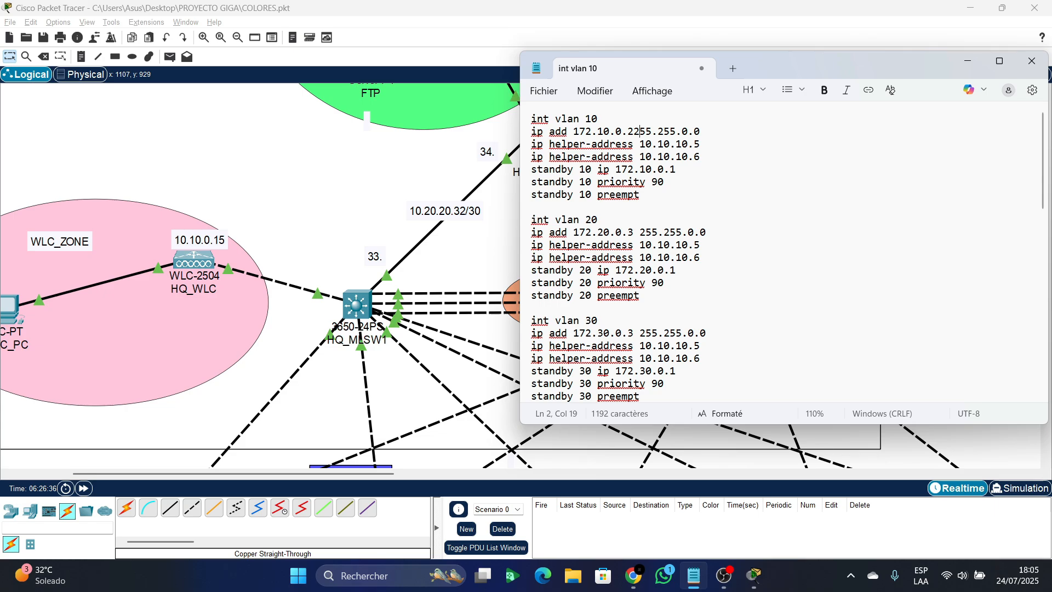
pyautogui.press('Left')
pyautogui.press('Left')
pyautogui.press('BackSpace')
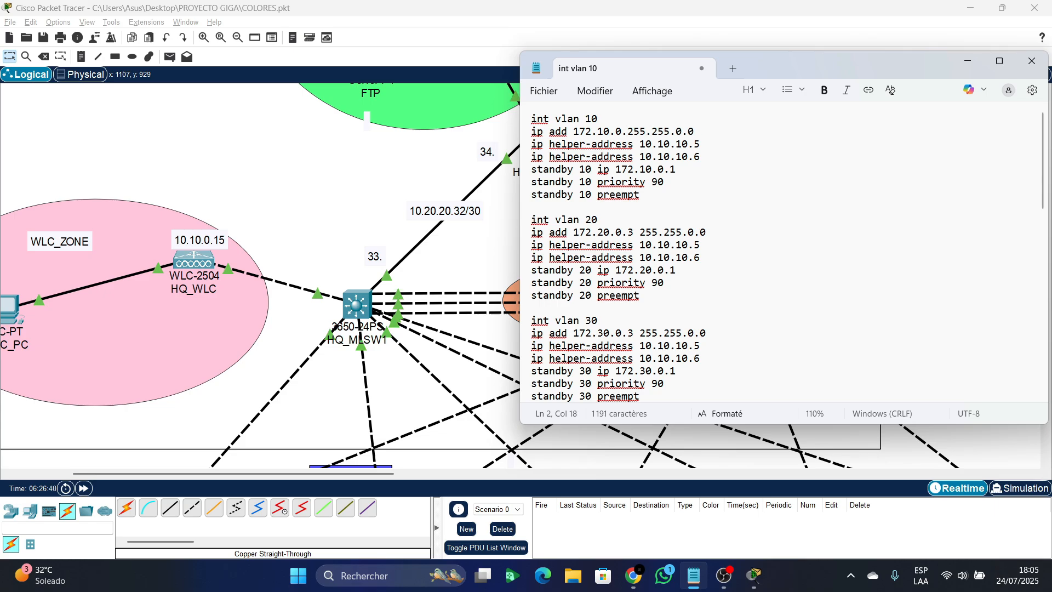
pyautogui.hotkey('shift', 'End')
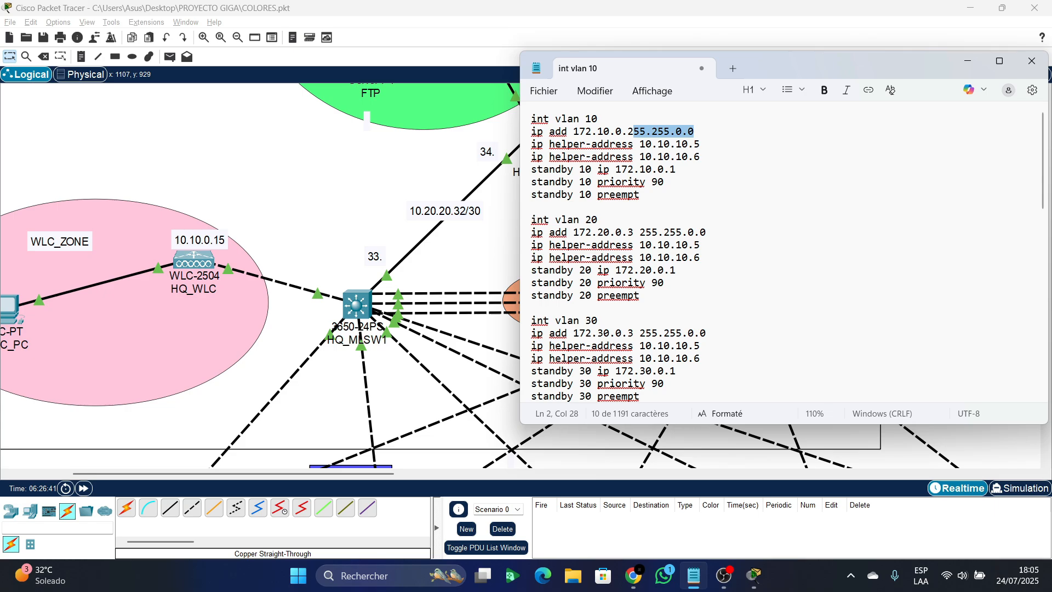
pyautogui.press('BackSpace')
pyautogui.press('BackSpace')
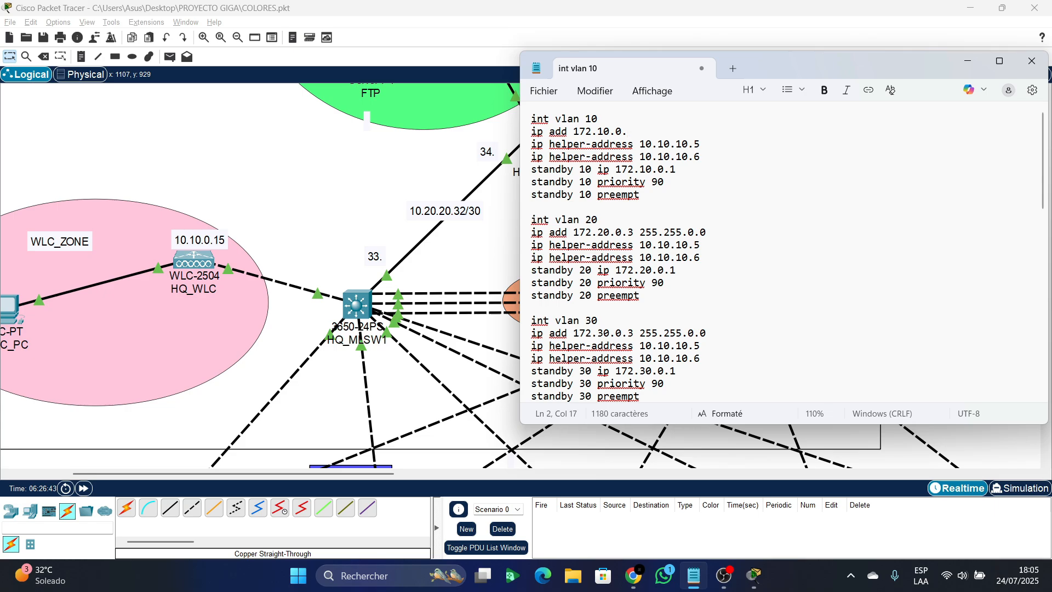
pyautogui.write('2 255.255.0.0')
# - Change the interface addresses to 172.20.0.2 for VLAN 20 and 172.30.0.2 for VLAN 30
pyautogui.click(628, 233)
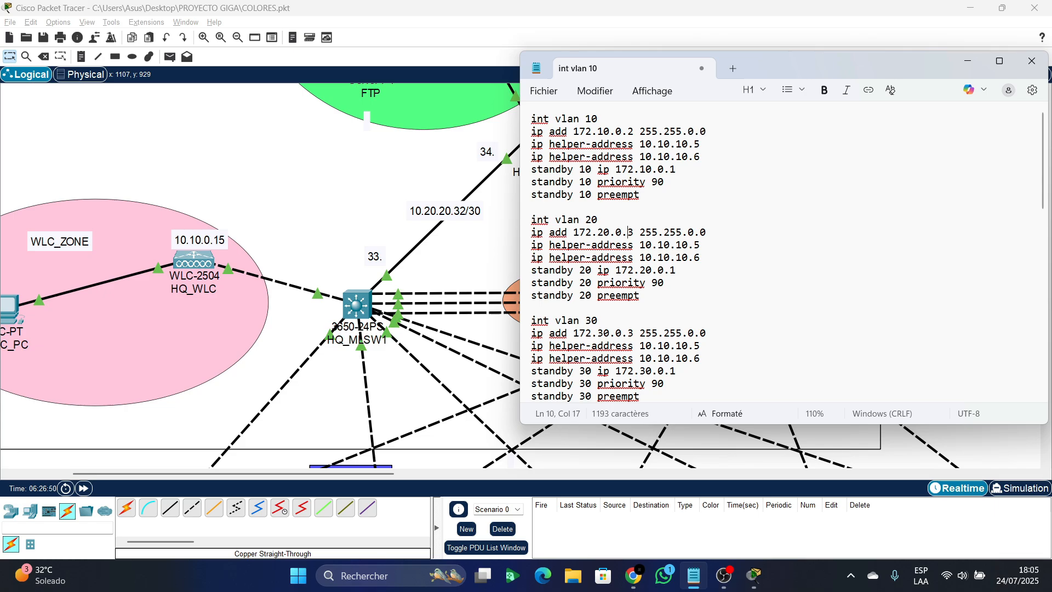
pyautogui.press('Delete')
pyautogui.write('2')
pyautogui.scroll(-1, 628, 232)
pyautogui.press('Delete')
pyautogui.write('2')
# - Change the interface addresses to 172.40.0.2 for VLAN 40 and 172.50.0.2 for VLAN 50
pyautogui.scroll(-2, 629, 285)
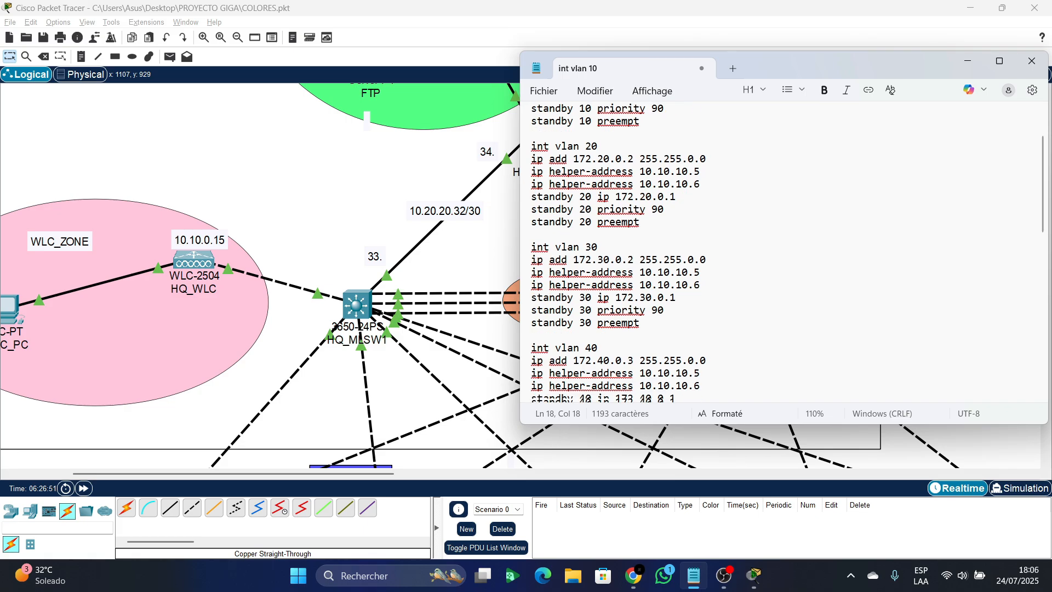
pyautogui.click(628, 309)
pyautogui.press('Delete')
pyautogui.write('2')
pyautogui.scroll(-1, 628, 310)
pyautogui.scroll(-2, 628, 285)
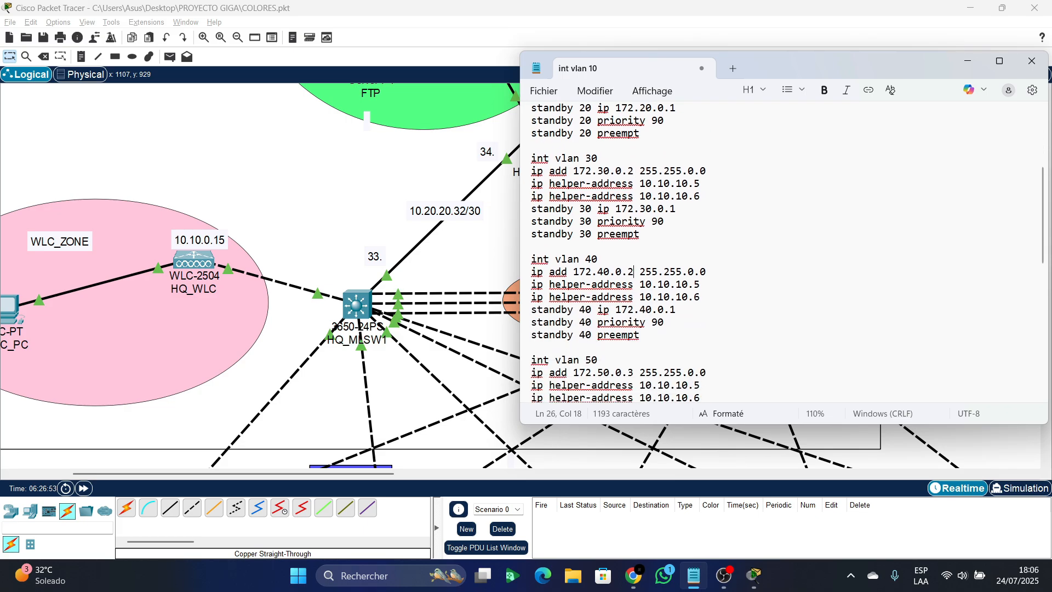
pyautogui.click(628, 310)
pyautogui.press('Delete')
pyautogui.write('2')
# - Change the interface addresses to 192.168.1.2 for VLAN 99 and 10.10.0.2 for VLAN 100
pyautogui.scroll(-1, 629, 310)
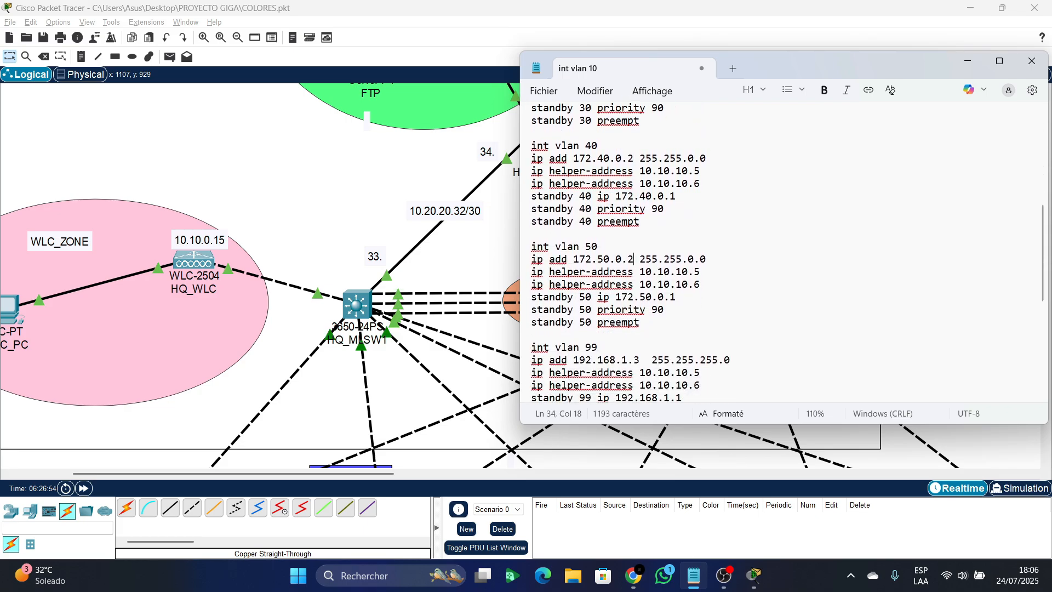
pyautogui.click(634, 361)
pyautogui.press('Delete')
pyautogui.write('2')
pyautogui.scroll(-2, 634, 360)
pyautogui.click(622, 348)
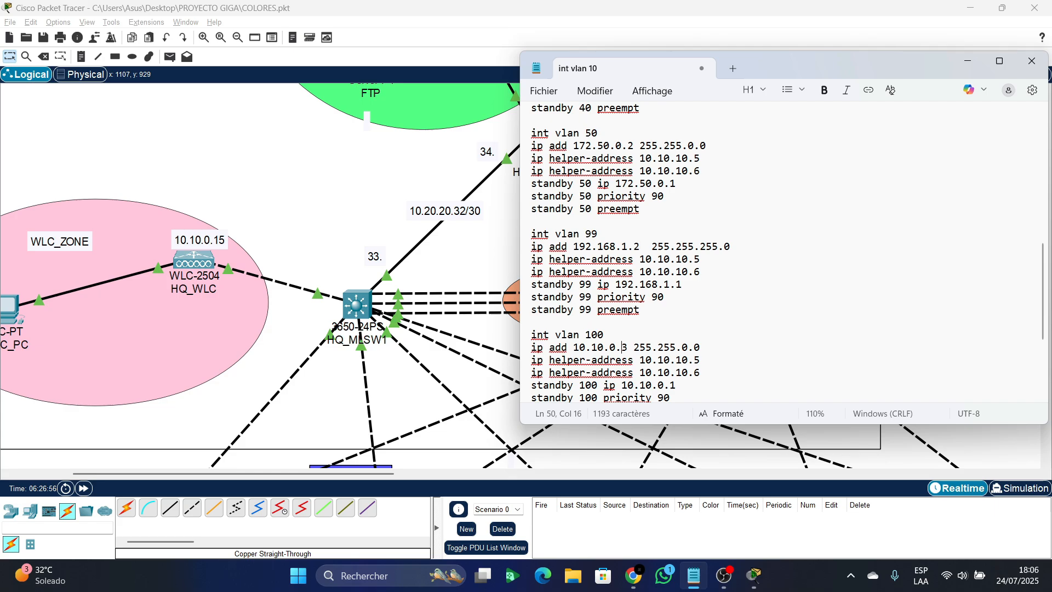
pyautogui.press('Delete')
pyautogui.write('2')
# - Set the VLAN 100 standby priority to 110 and copy that value
pyautogui.scroll(-3, 622, 348)
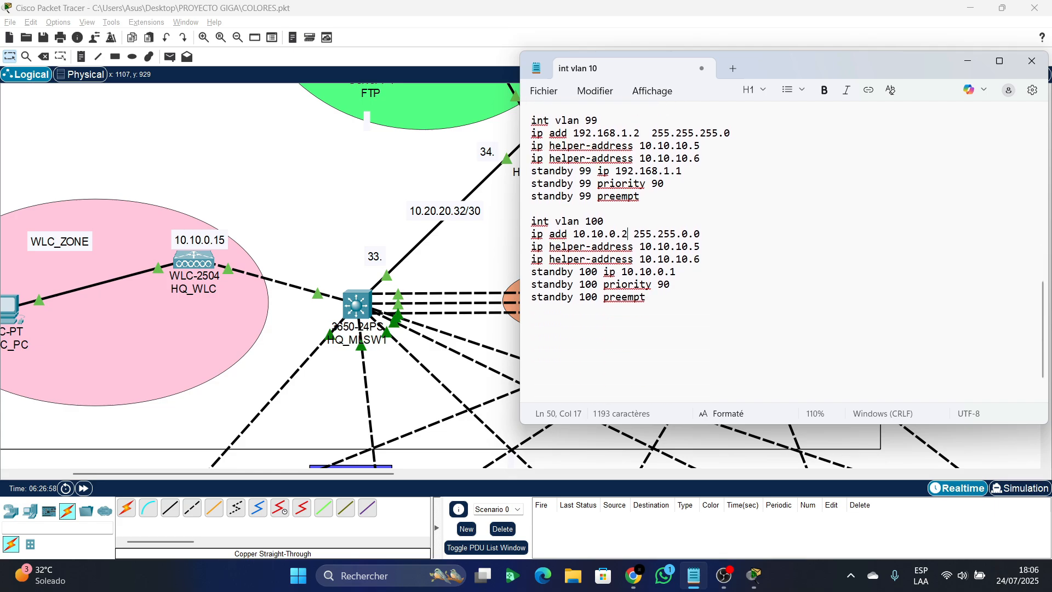
pyautogui.doubleClick(663, 285)
pyautogui.write('110')
pyautogui.hotkey('shift', 'Left')
pyautogui.hotkey('shift', 'Left')
pyautogui.hotkey('shift', 'Left')
pyautogui.hotkey('ctrl', 'c')
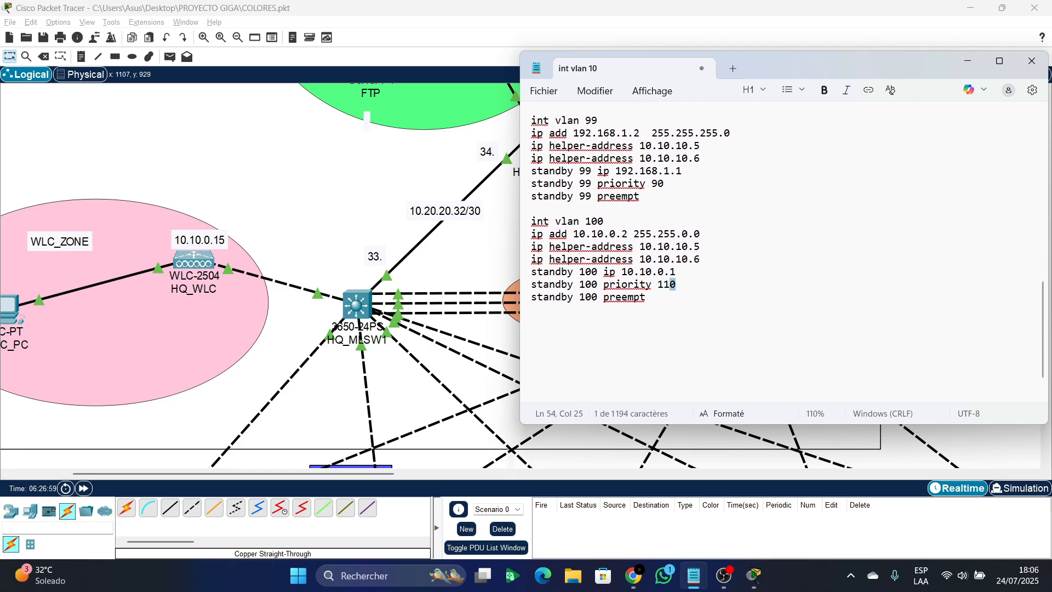
# - Set the standby priority to 110 in the VLAN 99, VLAN 50 and VLAN 40 blocks
pyautogui.doubleClick(658, 184)
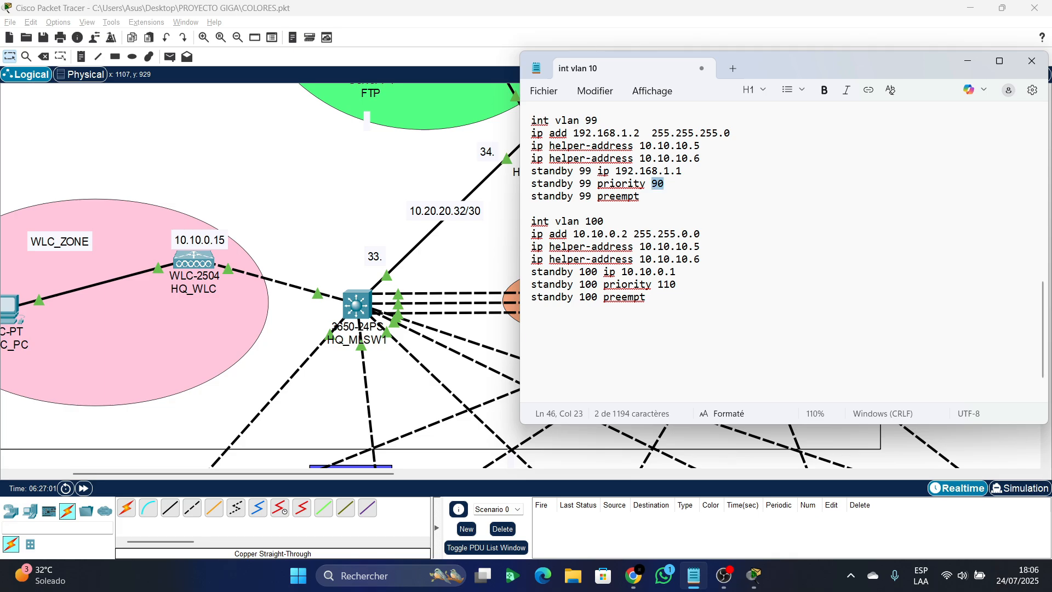
pyautogui.hotkey('ctrl', 'v')
pyautogui.scroll(3, 658, 184)
pyautogui.doubleClick(659, 196)
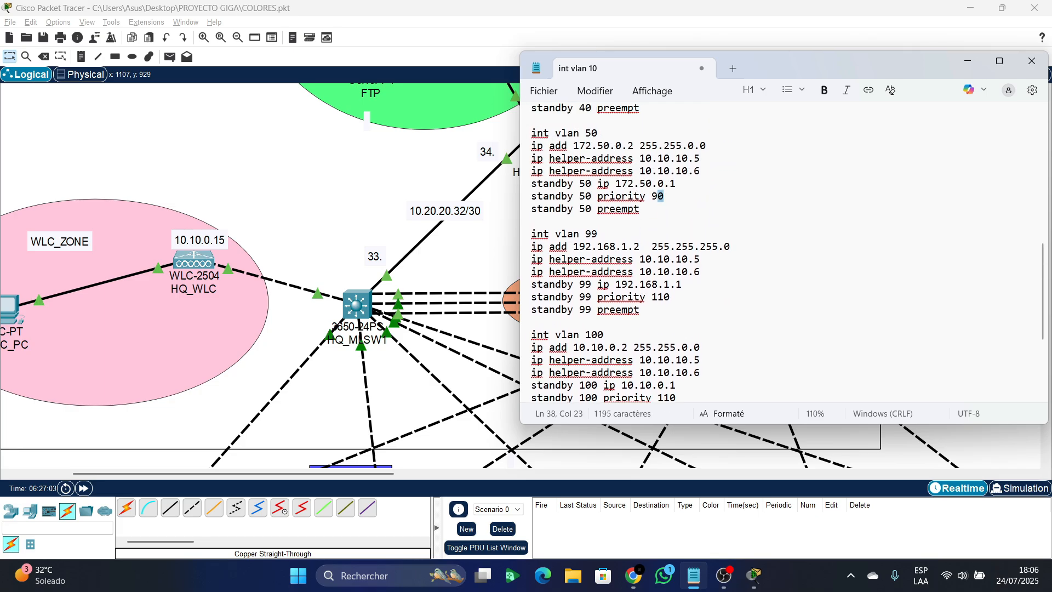
pyautogui.hotkey('ctrl', 'v')
pyautogui.scroll(3, 659, 196)
pyautogui.doubleClick(657, 209)
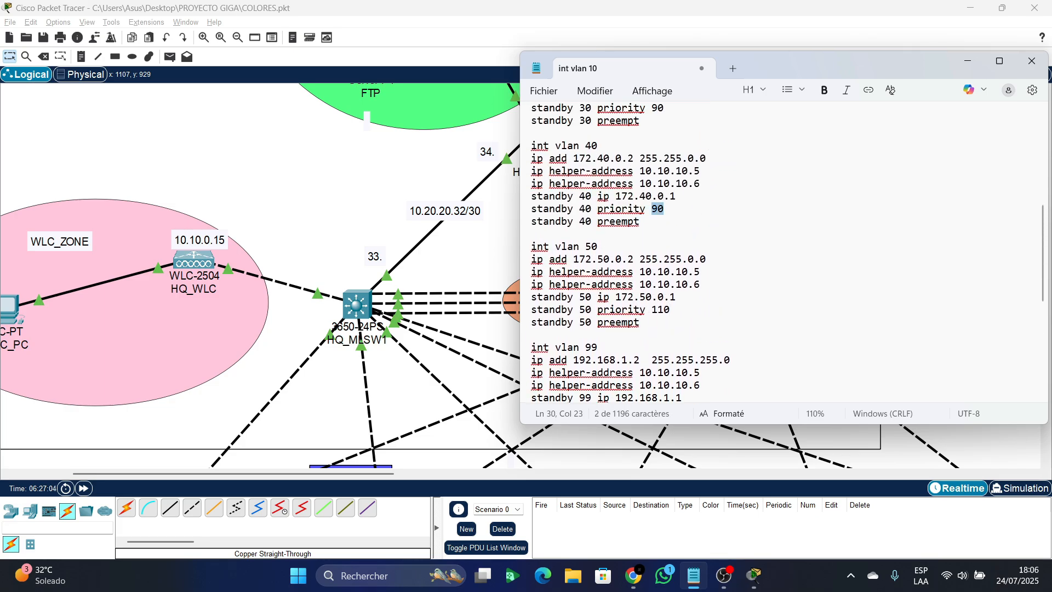
pyautogui.hotkey('ctrl', 'v')
# - Set the standby priority to 110 in the VLAN 30, VLAN 20 and VLAN 10 blocks
pyautogui.scroll(3, 657, 208)
pyautogui.doubleClick(657, 222)
pyautogui.hotkey('ctrl', 'v')
pyautogui.scroll(3, 657, 222)
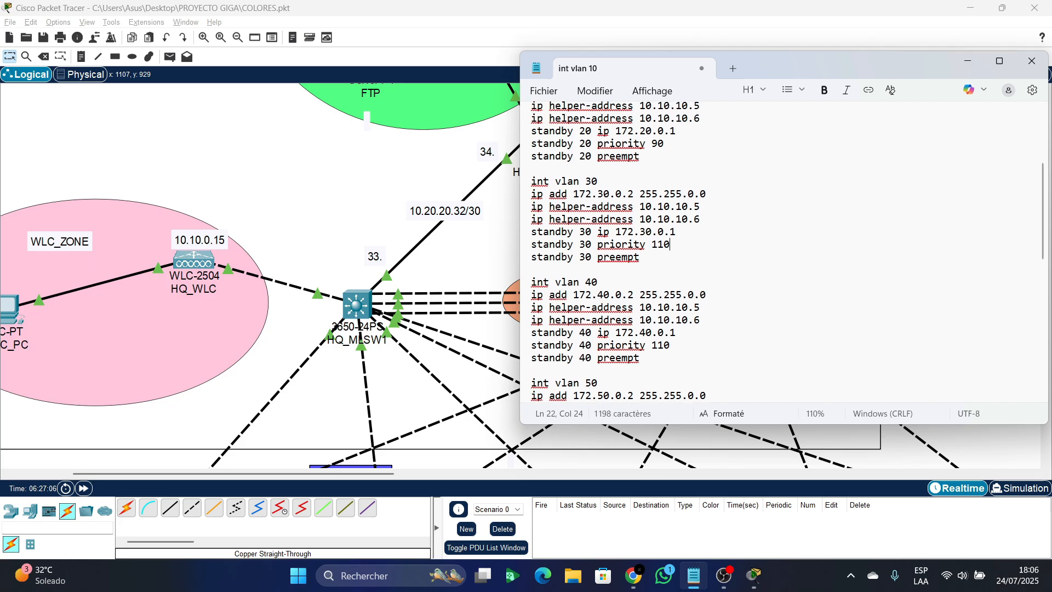
pyautogui.doubleClick(658, 234)
pyautogui.hotkey('ctrl', 'v')
pyautogui.scroll(2, 658, 234)
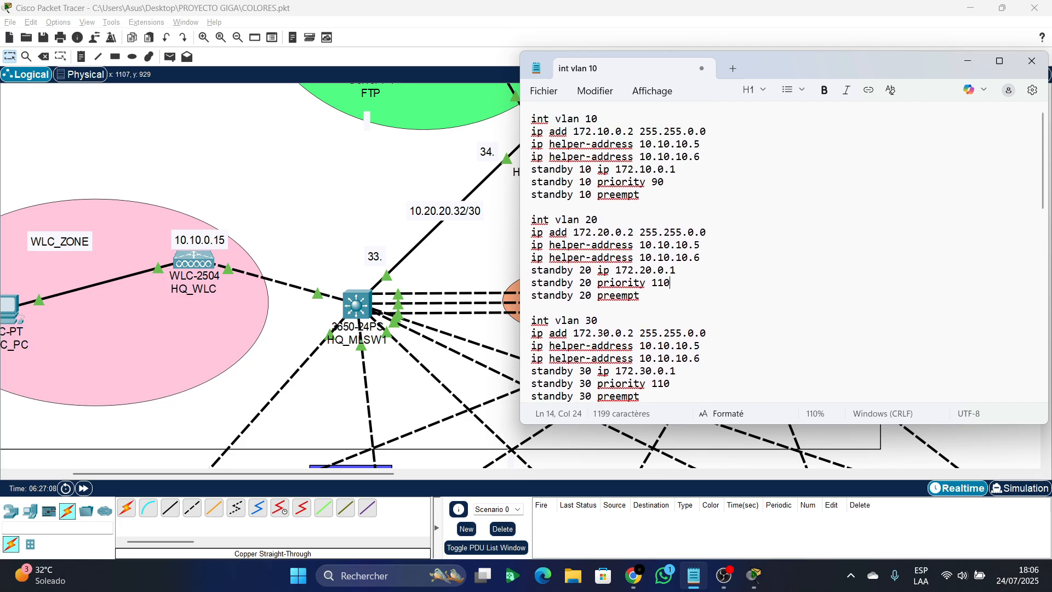
pyautogui.doubleClick(657, 182)
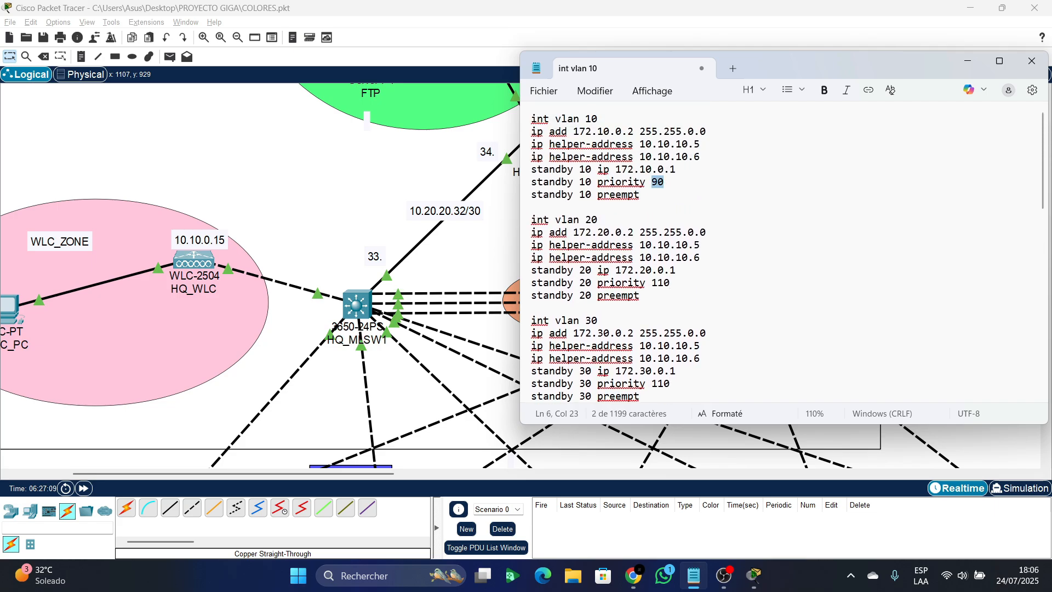
pyautogui.hotkey('ctrl', 'v')
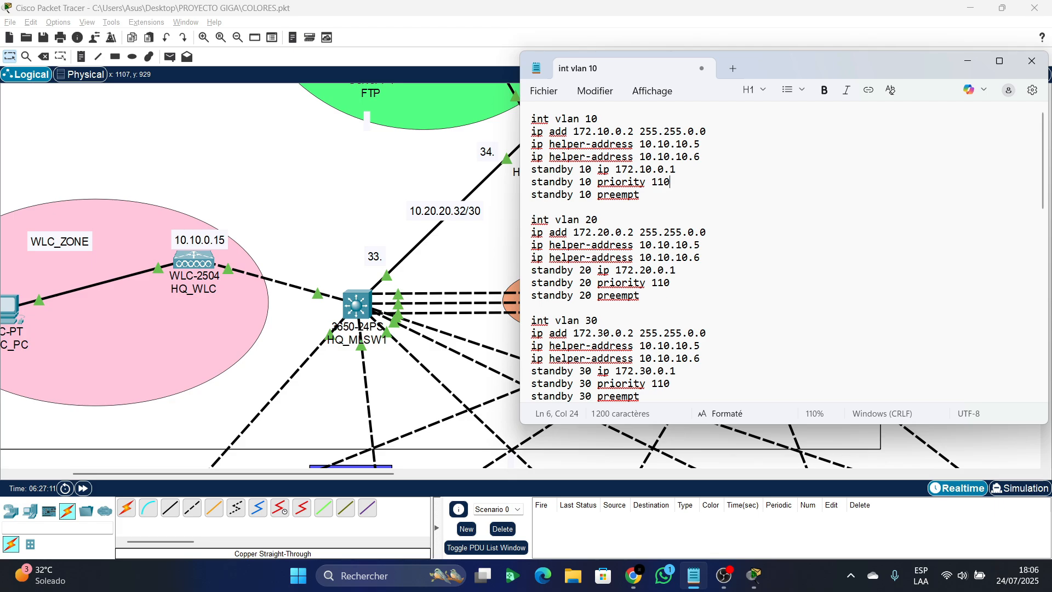
# - Check the edited VLAN blocks down to VLAN 100 and copy the entire script
pyautogui.scroll(-10, 788, 251)
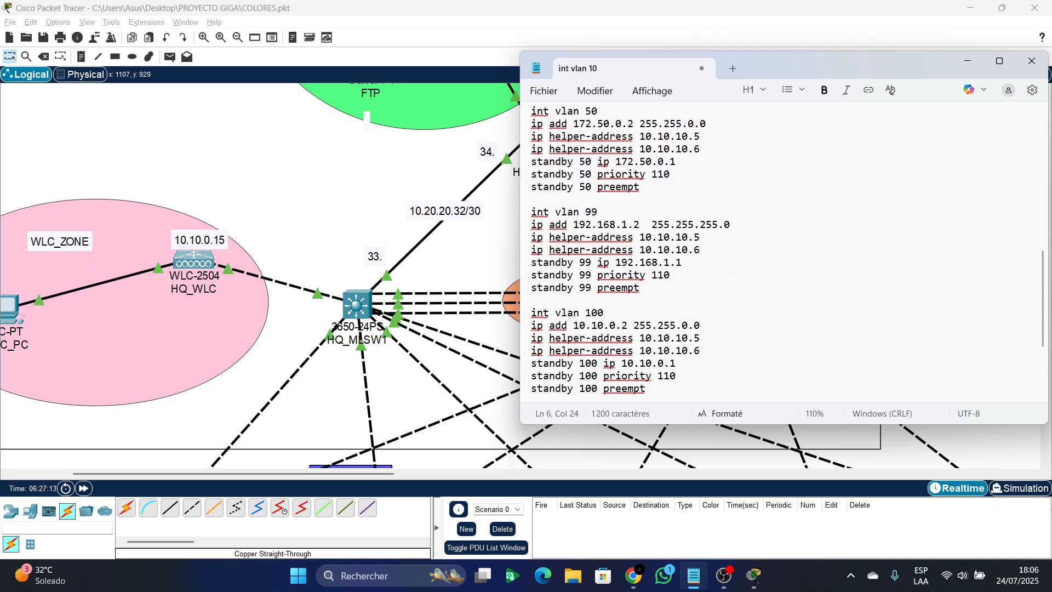
pyautogui.scroll(-2, 788, 252)
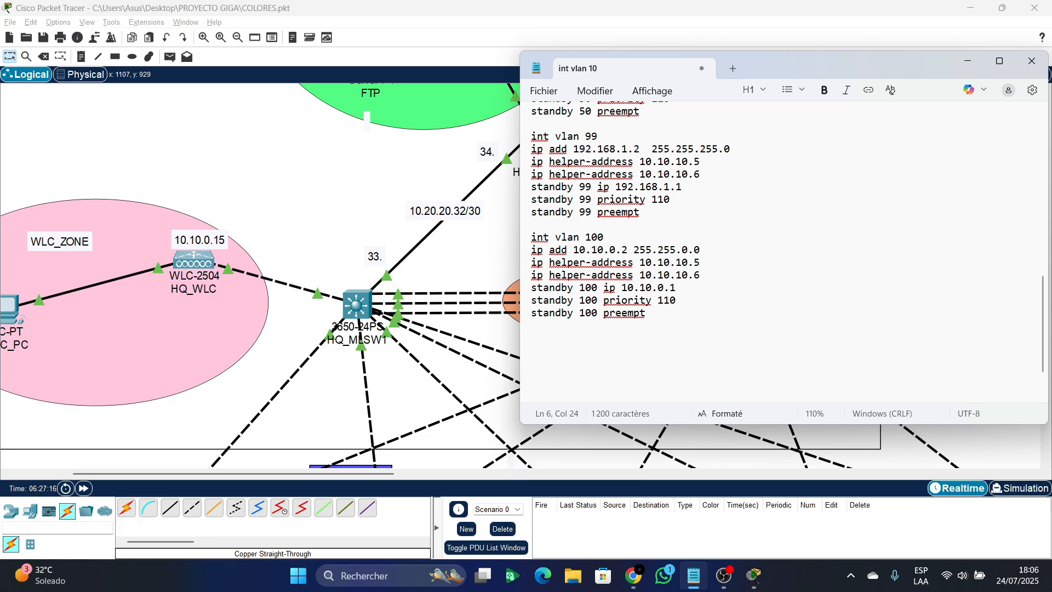
pyautogui.scroll(4, 631, 248)
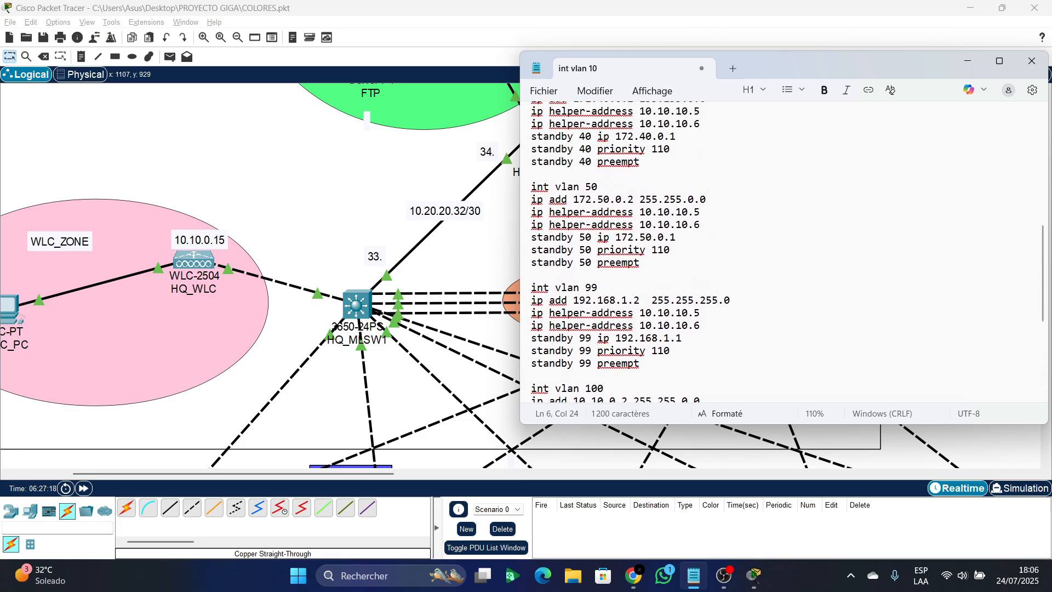
pyautogui.click(670, 212)
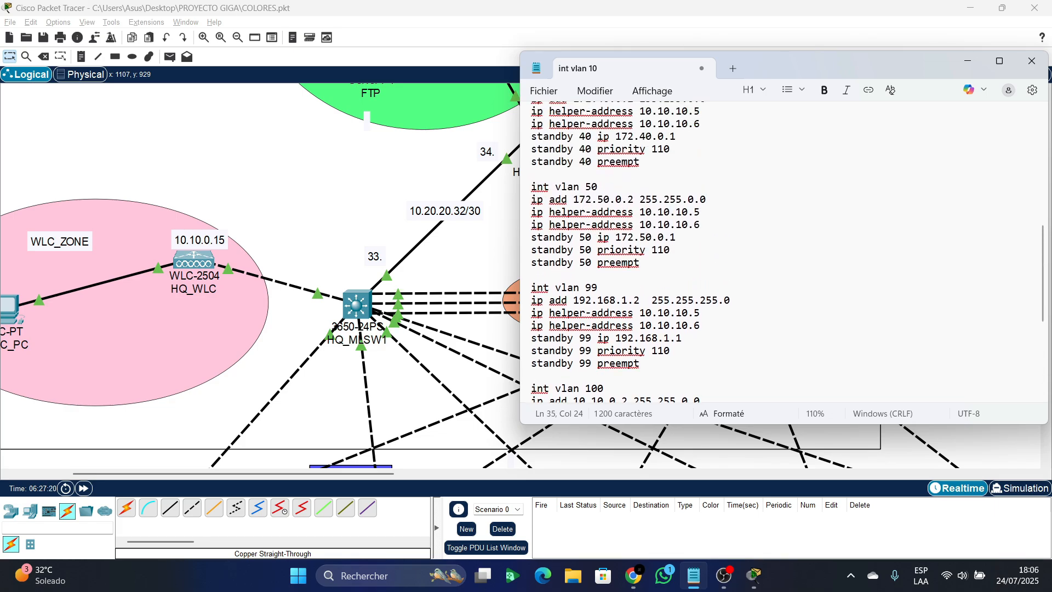
pyautogui.hotkey('ctrl', 'a')
pyautogui.press('super+c')
# - Open HQ_MLSW1 in Packet Tracer, select interface GigabitEthernet1/0/2, and return to global configuration mode in its command line
pyautogui.click(357, 306)
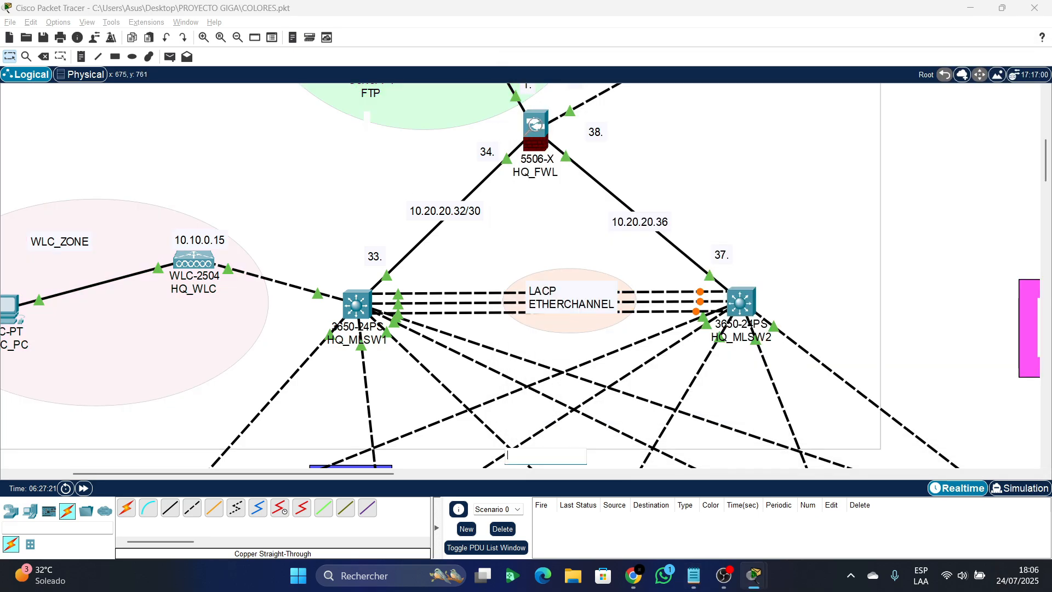
pyautogui.click(432, 107)
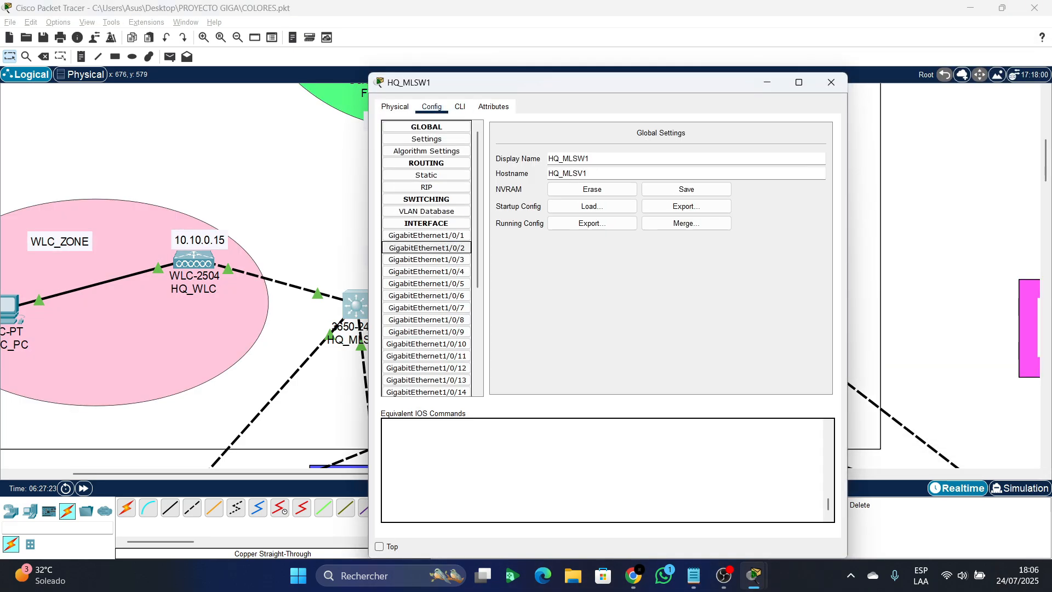
pyautogui.click(430, 230)
pyautogui.click(460, 106)
pyautogui.write('e')
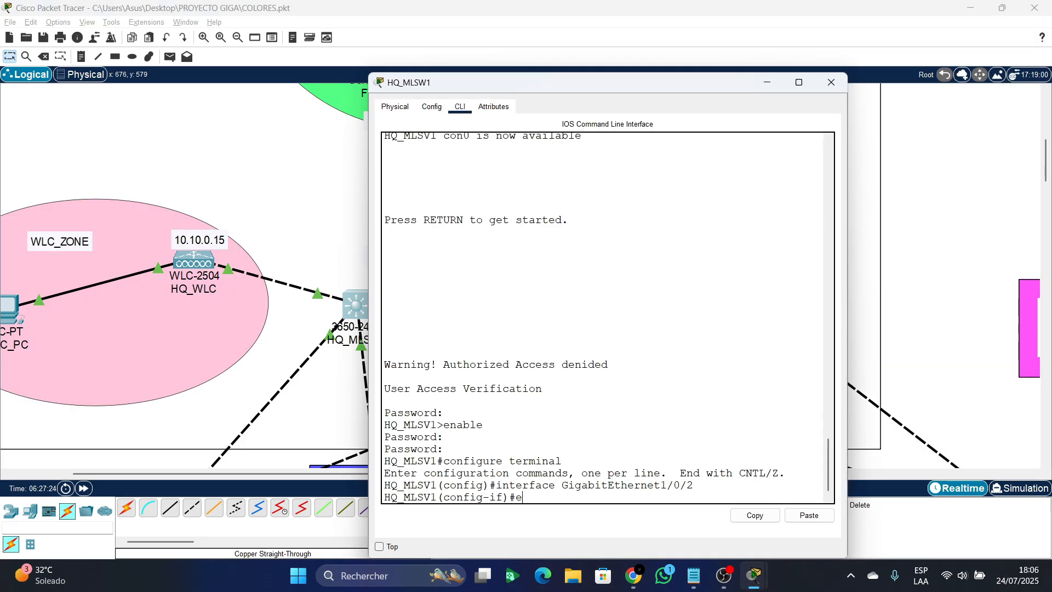
pyautogui.press('Return')
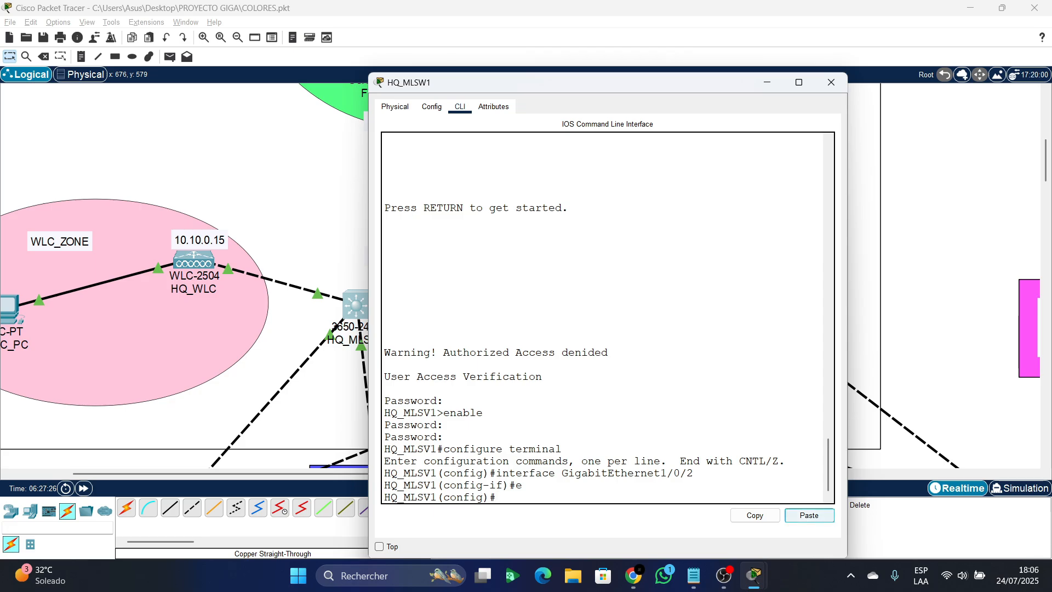
# - Paste the copied VLAN script into HQ_MLSW1's global configuration and review the VLAN 50, 99 and 100 commands
pyautogui.click(810, 516)
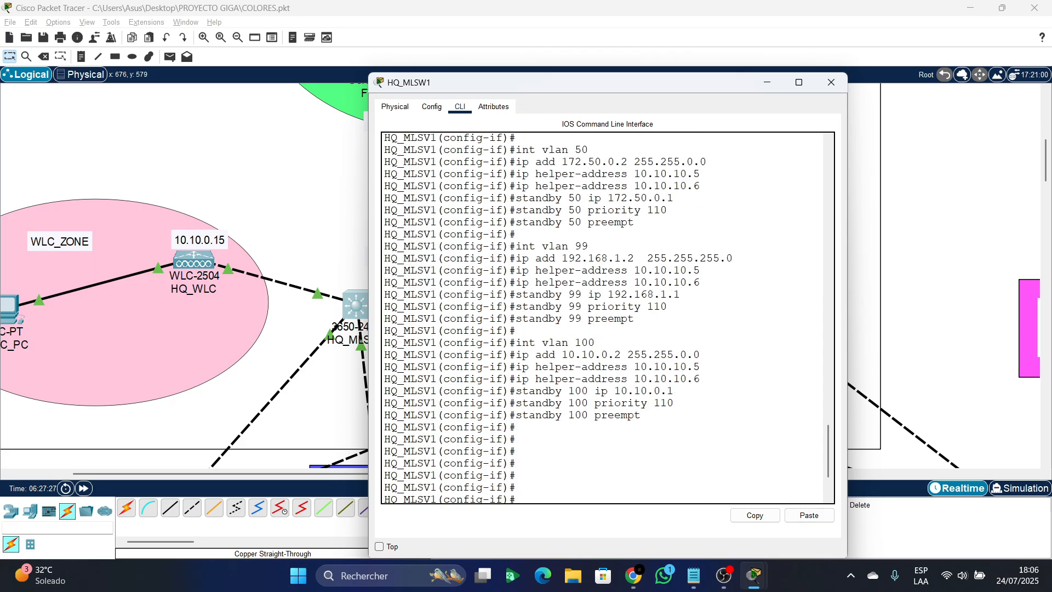
pyautogui.scroll(20, 603, 318)
pyautogui.scroll(-20, 603, 318)
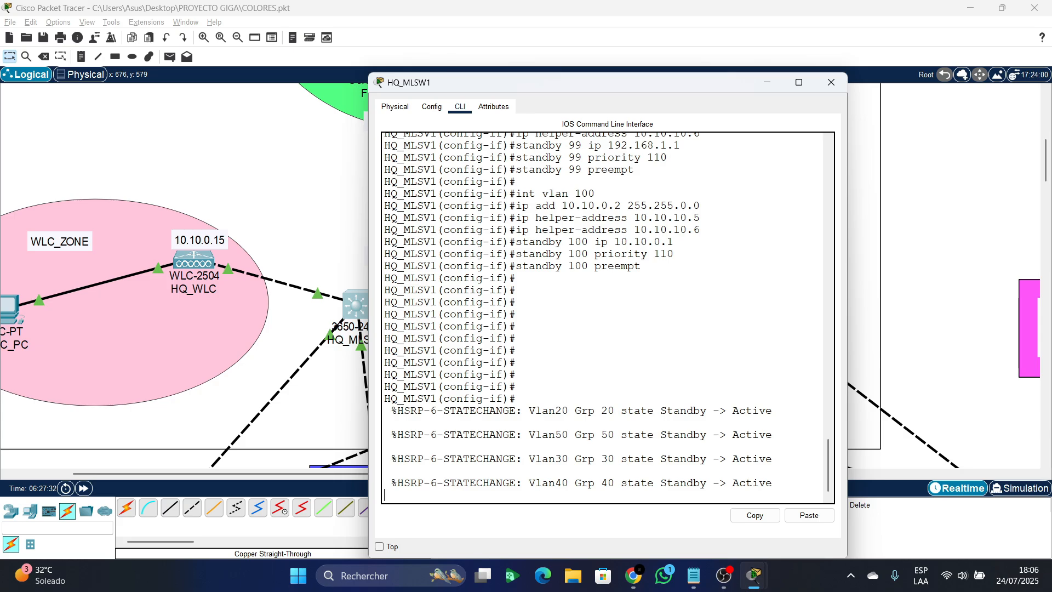
pyautogui.scroll(4, 603, 318)
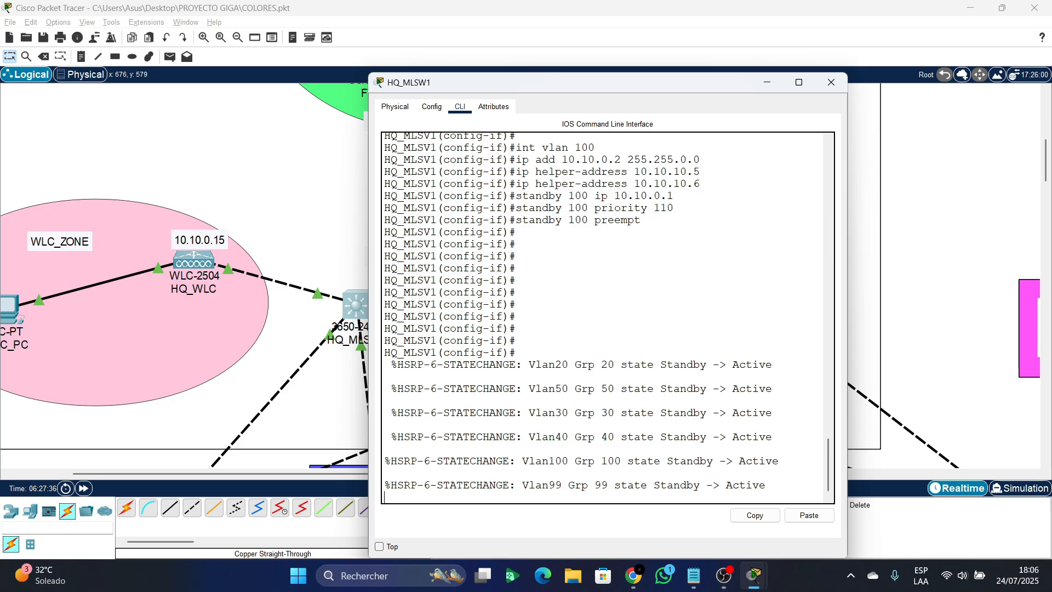
pyautogui.scroll(3, 602, 318)
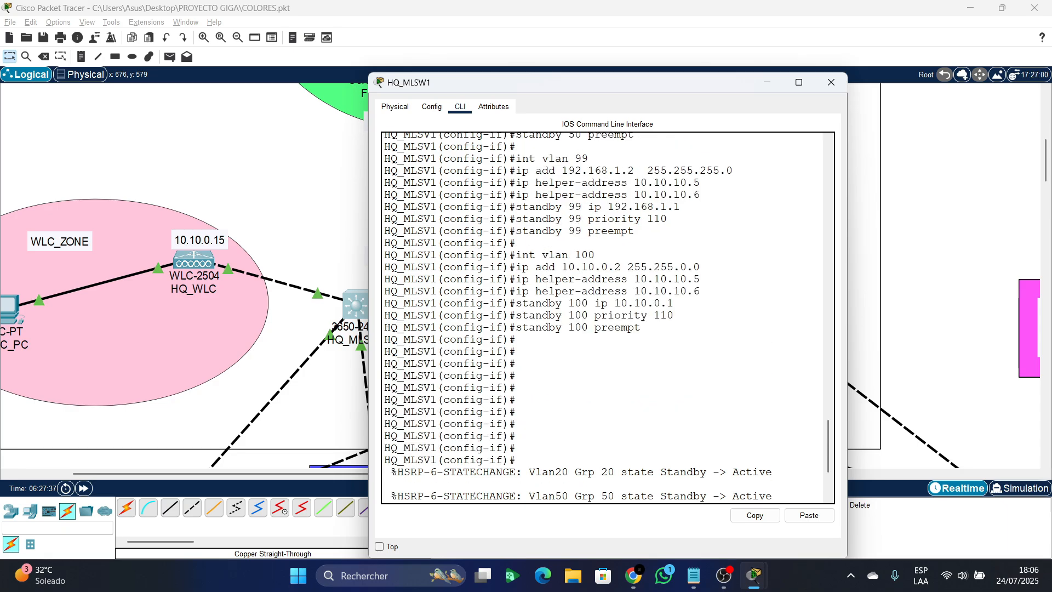
pyautogui.scroll(3, 603, 318)
pyautogui.moveTo(642, 426); pyautogui.dragTo(535, 197)
pyautogui.click(572, 282)
pyautogui.scroll(-1, 573, 281)
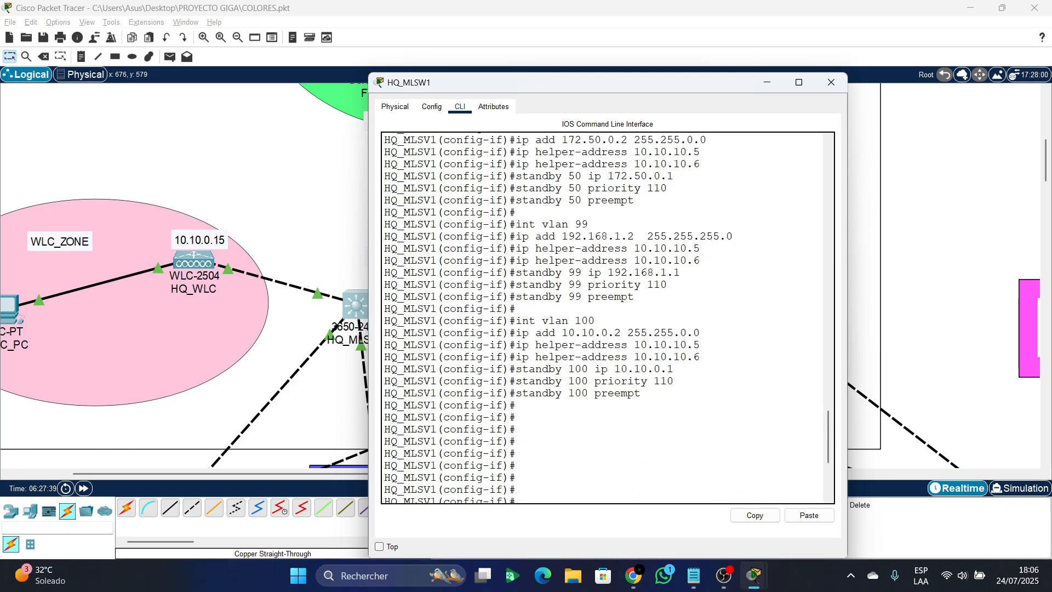
pyautogui.scroll(-4, 603, 318)
# - Return to privileged EXEC mode and list the VLAN sections of the running configuration with "show run | section vlan"
pyautogui.hotkey('ctrl', 'z')
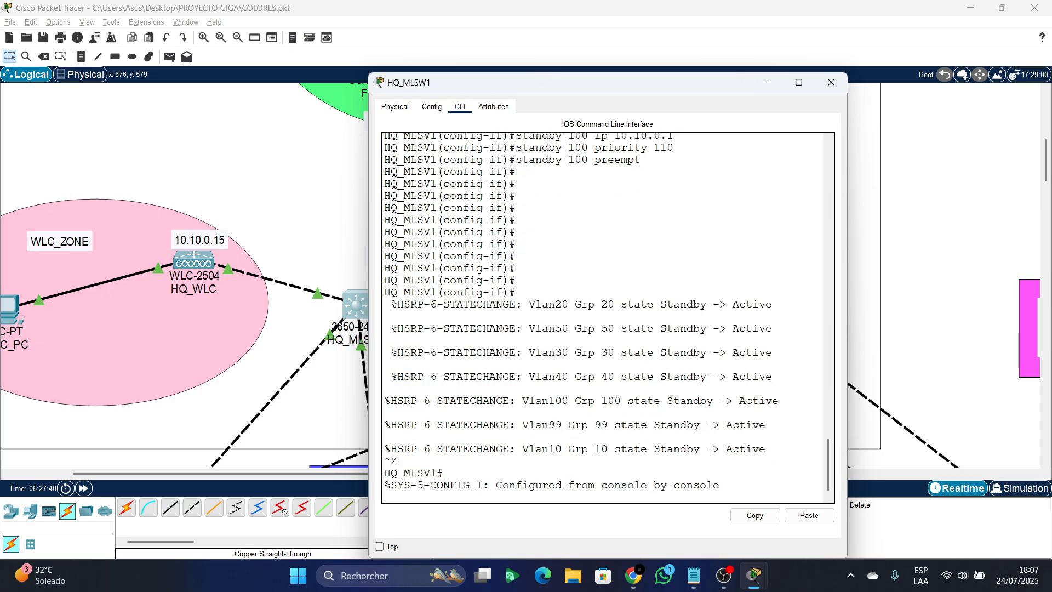
pyautogui.press('Return')
pyautogui.press('Return')
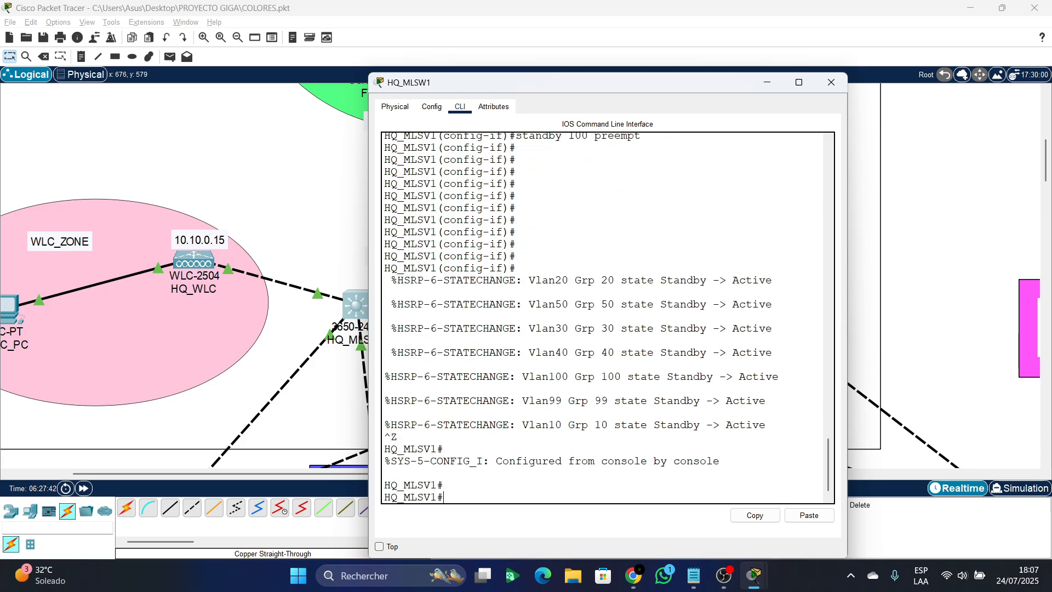
pyautogui.write('show run | section vlan')
pyautogui.press('Return')
pyautogui.press('Return')
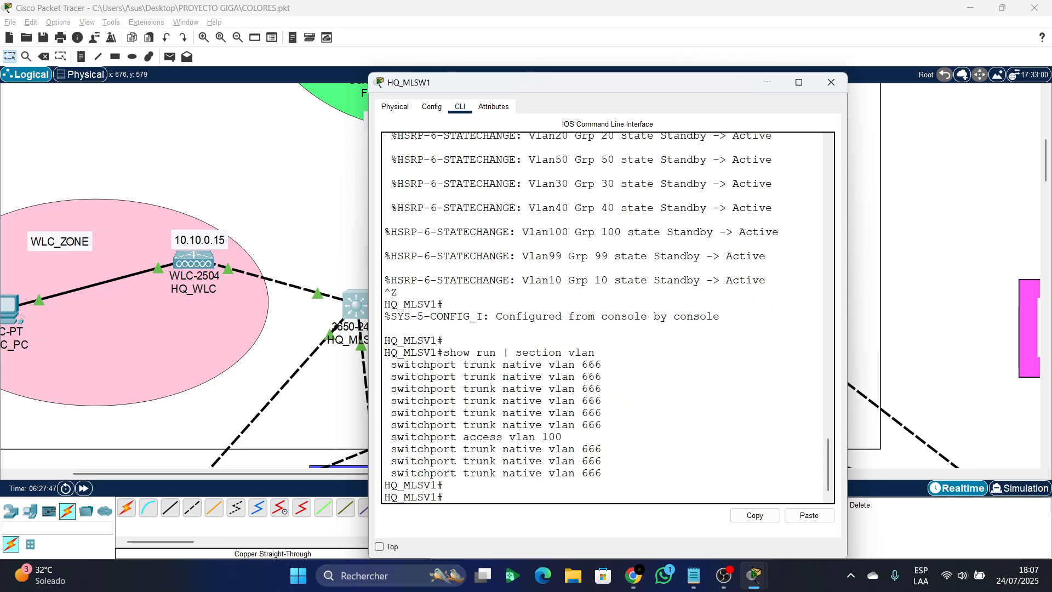
pyautogui.press('Return')
pyautogui.press('Return')
pyautogui.press('Return')
pyautogui.press('Return')
pyautogui.press('Return')
pyautogui.press('Return')
pyautogui.press('Return')
pyautogui.press('Return')
pyautogui.press('Return')
# - Display the full running configuration with "show run" and check the address, helper and standby settings of interfaces Vlan10 through Vlan100
pyautogui.write('show')
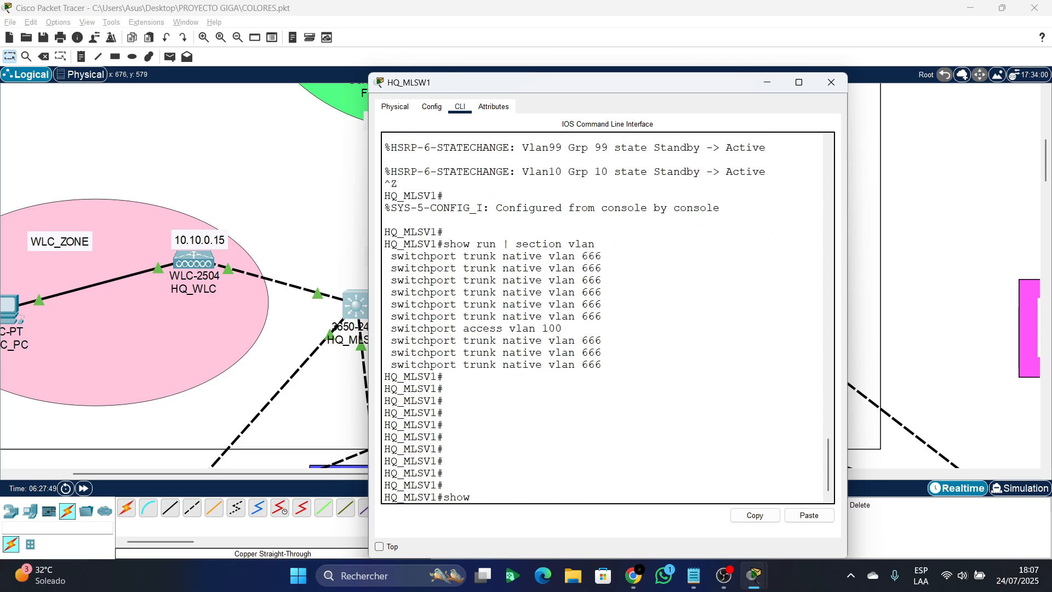
pyautogui.write(' run')
pyautogui.press('Return')
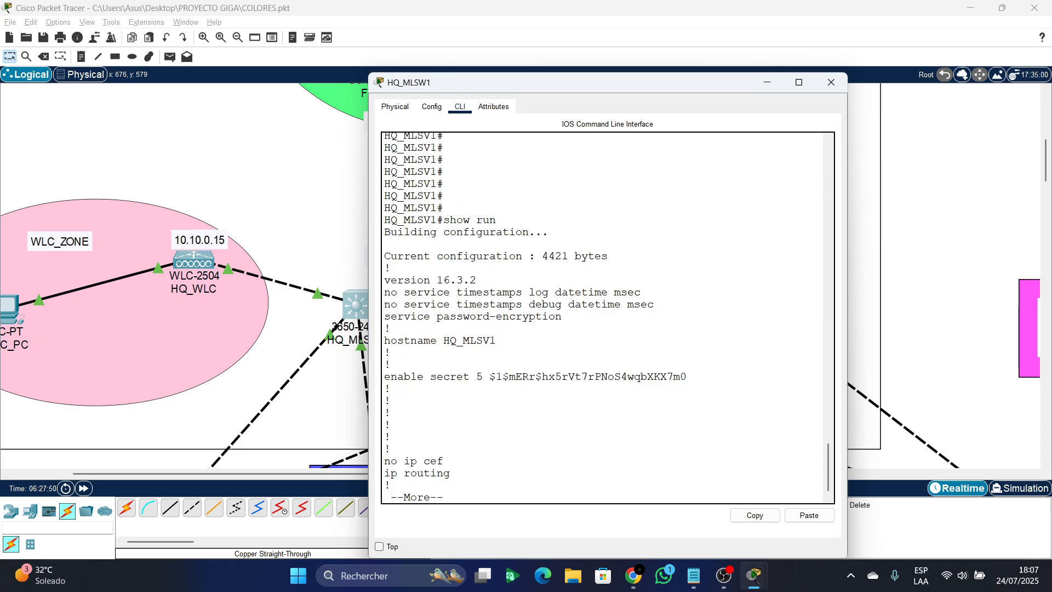
pyautogui.press('Return')
pyautogui.press('Return')
pyautogui.press('Return')
pyautogui.press('Return')
pyautogui.press('Return')
pyautogui.press('Return')
pyautogui.press('Return')
pyautogui.press('Return')
pyautogui.press('Return')
pyautogui.press('Return')
pyautogui.press('Return')
pyautogui.press('Return')
pyautogui.press('Return')
pyautogui.press('Return')
pyautogui.press('Return')
pyautogui.press('Return')
pyautogui.press('Return')
pyautogui.press('Return')
pyautogui.press('Return')
pyautogui.press('Return')
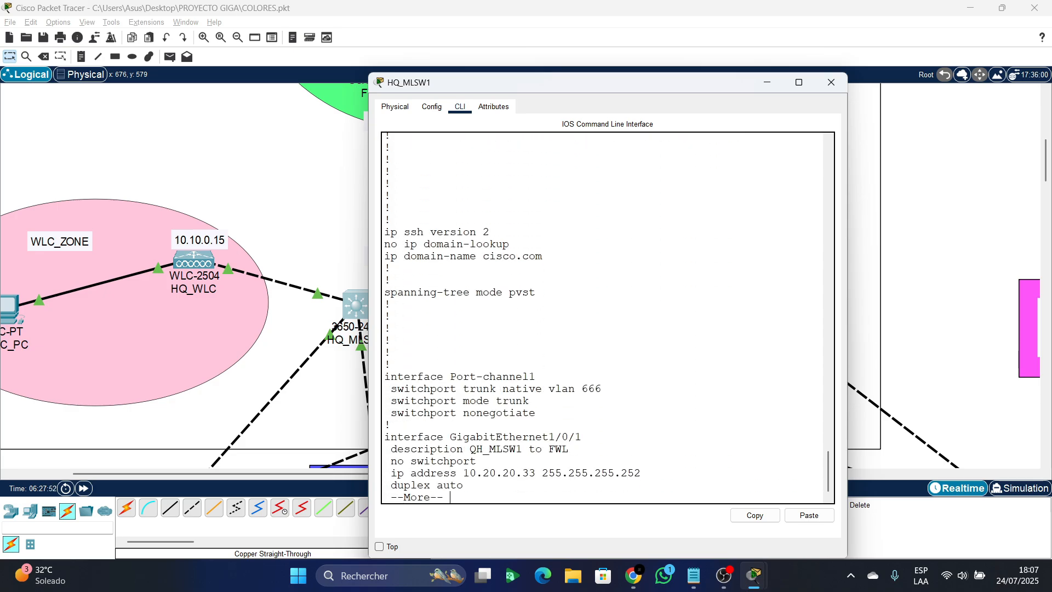
pyautogui.press('Return')
pyautogui.press('Return')
pyautogui.press('Return')
pyautogui.press('Return')
pyautogui.press('Return')
pyautogui.press('Return')
pyautogui.press('Return')
pyautogui.press('Return')
pyautogui.press('Return')
pyautogui.press('Return')
pyautogui.press('Return')
pyautogui.press('Return')
pyautogui.press('Return')
pyautogui.press('Return')
pyautogui.press('Return')
pyautogui.press('Return')
pyautogui.press('Return')
pyautogui.press('Return')
pyautogui.press('Return')
pyautogui.press('Return')
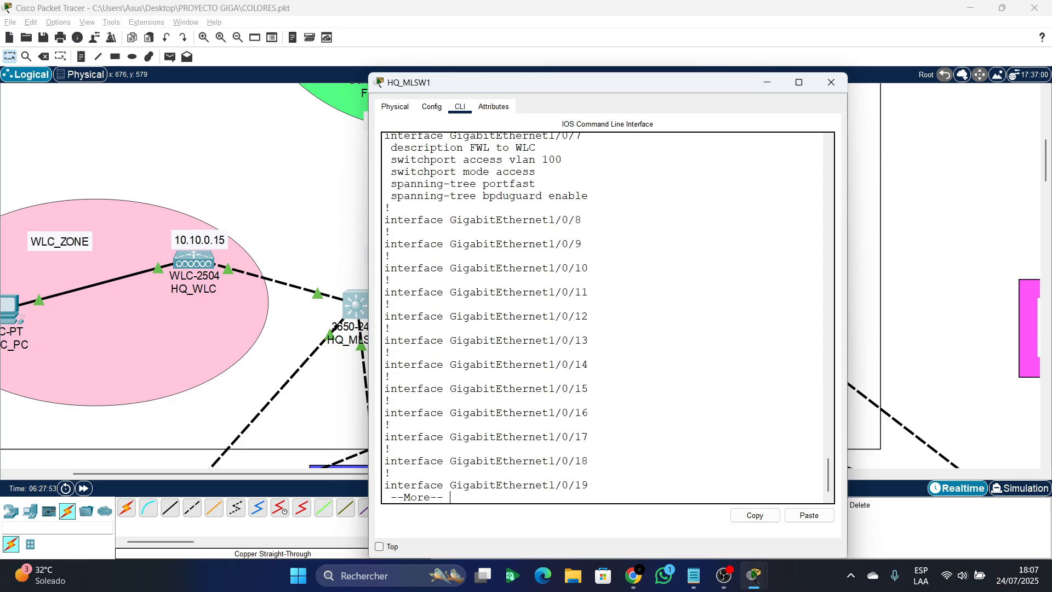
pyautogui.press('Return')
pyautogui.press('Return')
pyautogui.press('Return')
pyautogui.press('Return')
pyautogui.press('Return')
pyautogui.press('Return')
pyautogui.press('Return')
pyautogui.press('Return')
pyautogui.press('Return')
pyautogui.press('Return')
pyautogui.press('Return')
pyautogui.press('Return')
pyautogui.press('Return')
pyautogui.press('Return')
pyautogui.press('Return')
pyautogui.press('Return')
pyautogui.press('Return')
pyautogui.press('Return')
pyautogui.press('Return')
pyautogui.press('Return')
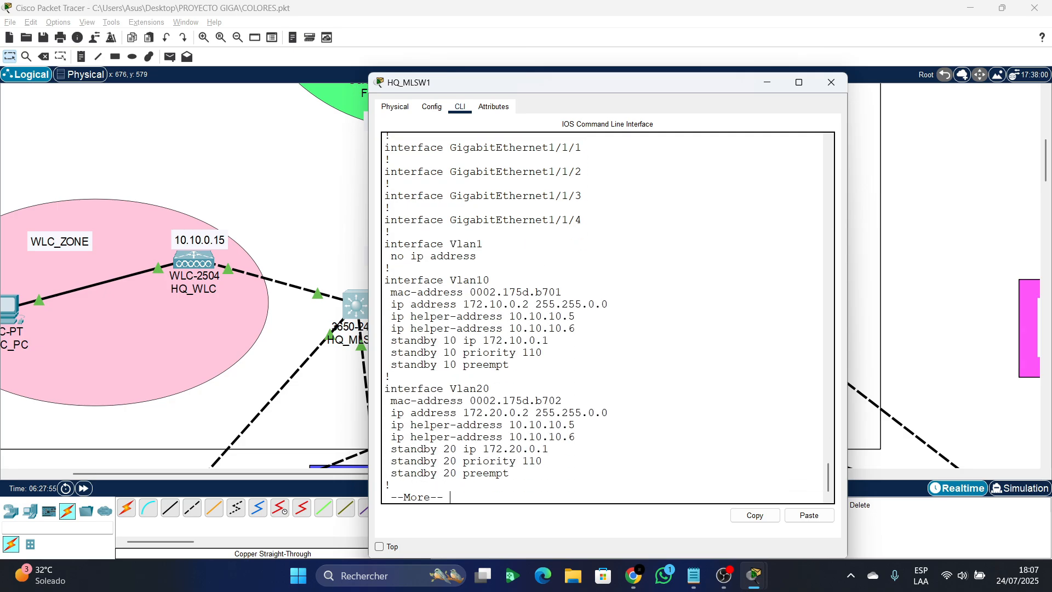
pyautogui.press('Return')
pyautogui.press('Return')
pyautogui.press('Return')
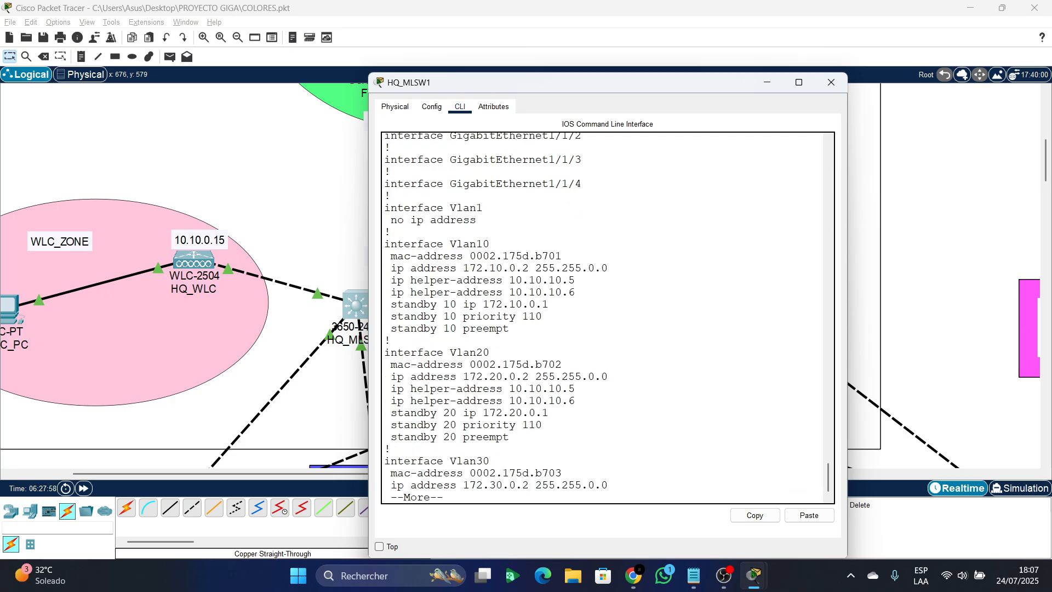
pyautogui.press('Return')
pyautogui.press('Return')
pyautogui.press('Return')
pyautogui.press('Return')
pyautogui.press('Return')
pyautogui.press('Return')
pyautogui.press('Return')
pyautogui.press('Return')
pyautogui.press('Return')
pyautogui.press('Return')
pyautogui.press('Return')
pyautogui.press('Return')
pyautogui.press('Return')
pyautogui.press('Return')
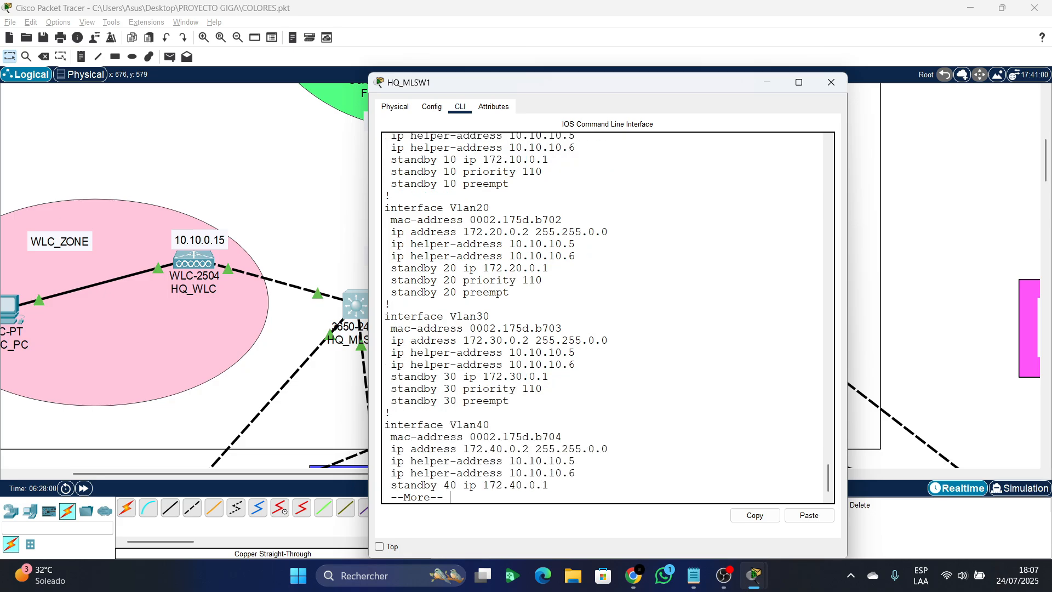
pyautogui.press('Return')
pyautogui.press('Return')
pyautogui.press('Return')
pyautogui.press('Return')
pyautogui.press('Return')
pyautogui.press('Return')
pyautogui.press('Return')
pyautogui.press('Return')
pyautogui.press('Return')
pyautogui.press('Return')
pyautogui.press('Return')
pyautogui.press('Return')
pyautogui.press('Return')
pyautogui.press('Return')
pyautogui.press('Return')
pyautogui.press('Return')
pyautogui.press('Return')
pyautogui.press('Return')
pyautogui.press('Return')
pyautogui.press('Return')
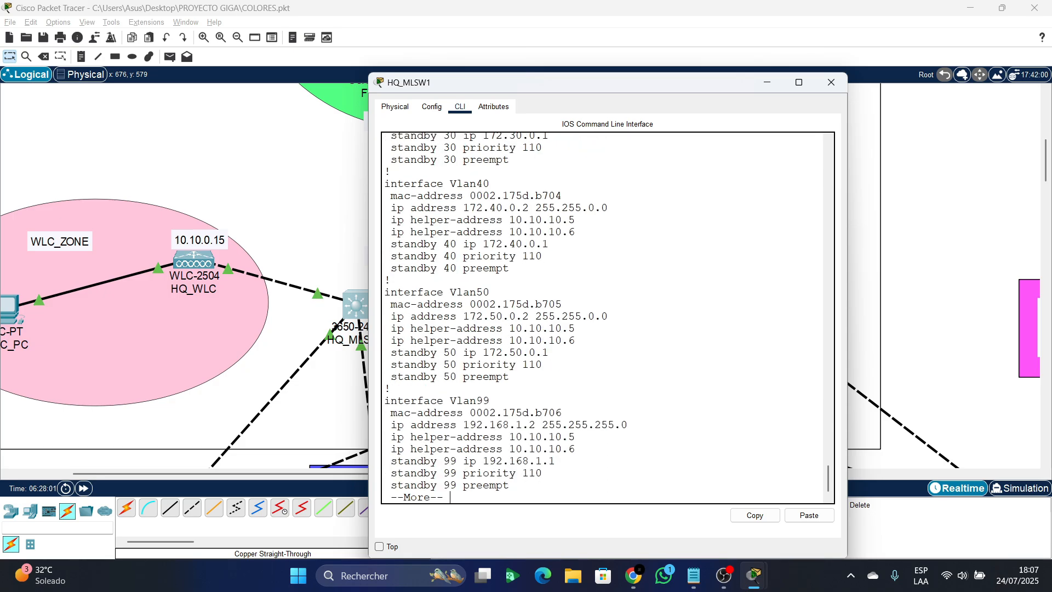
pyautogui.press('Return')
pyautogui.press('Return')
pyautogui.press('Return')
pyautogui.press('Return')
pyautogui.press('Return')
pyautogui.press('Return')
pyautogui.press('Return')
pyautogui.press('Return')
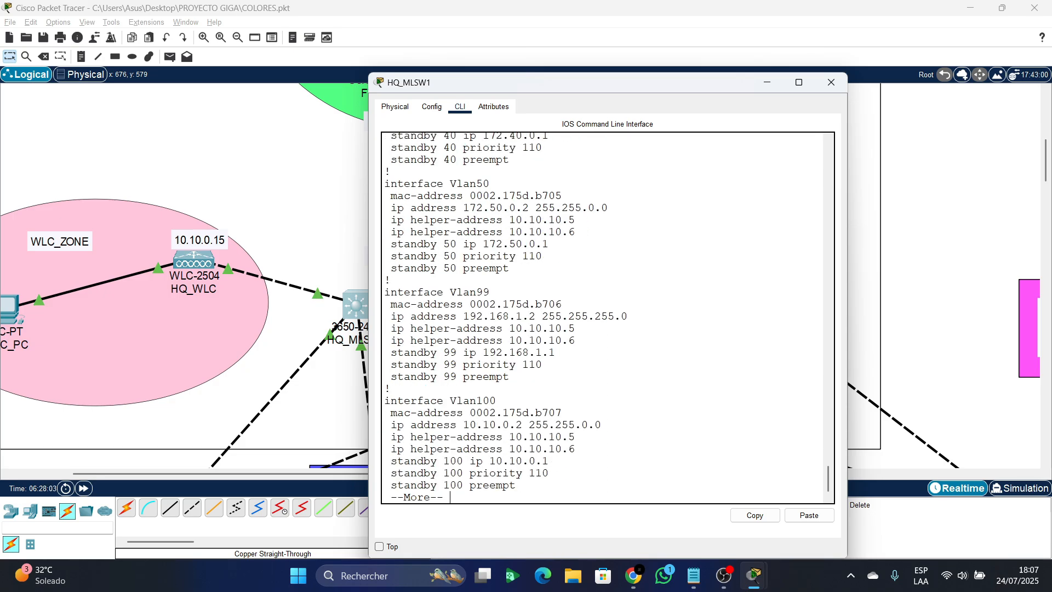
pyautogui.press('Return')
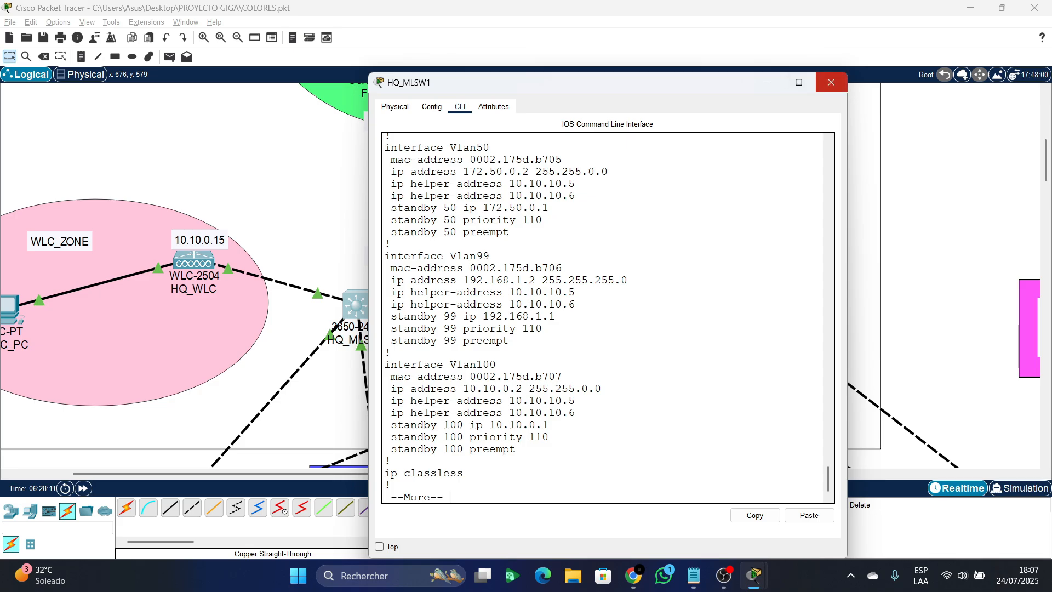
# - Close the HQ_MLSW1 window, switch to the Notepad script and delete its VLAN 50 and VLAN 99 blocks
pyautogui.click(831, 82)
pyautogui.click(693, 576)
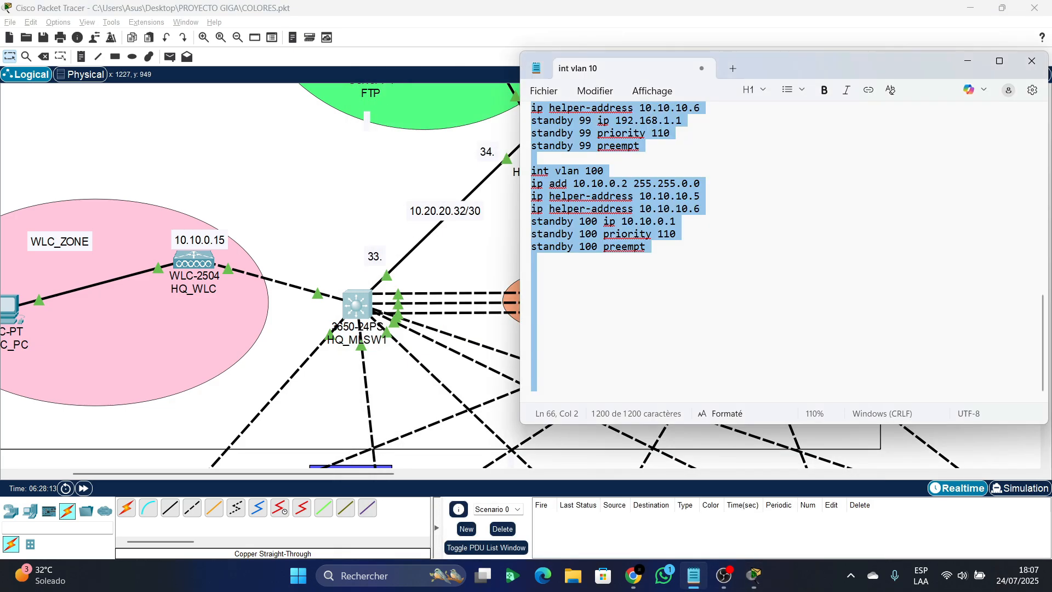
pyautogui.scroll(15, 628, 257)
pyautogui.click(629, 256)
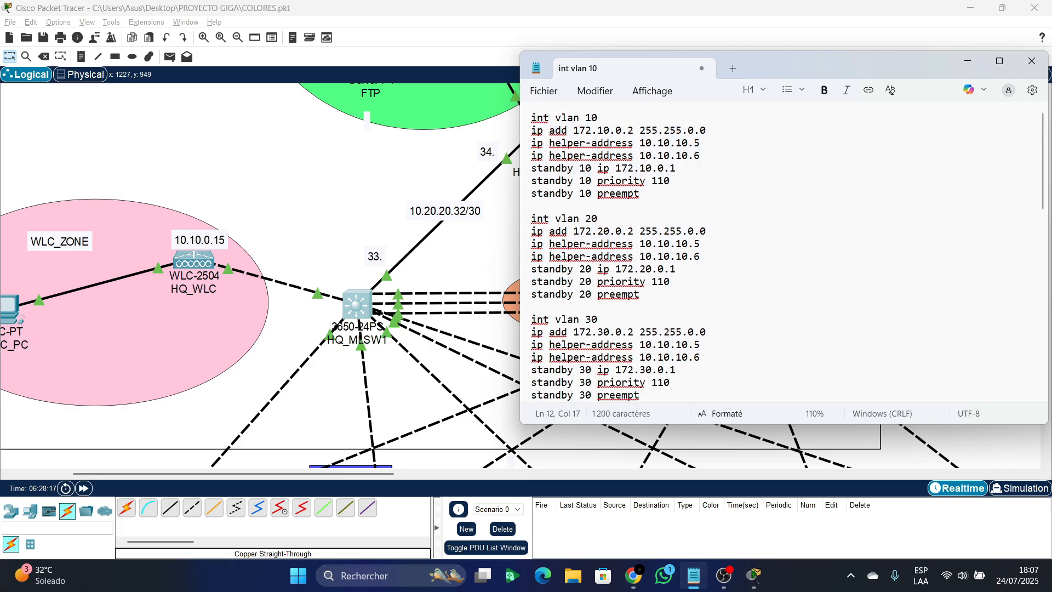
pyautogui.scroll(-5, 629, 257)
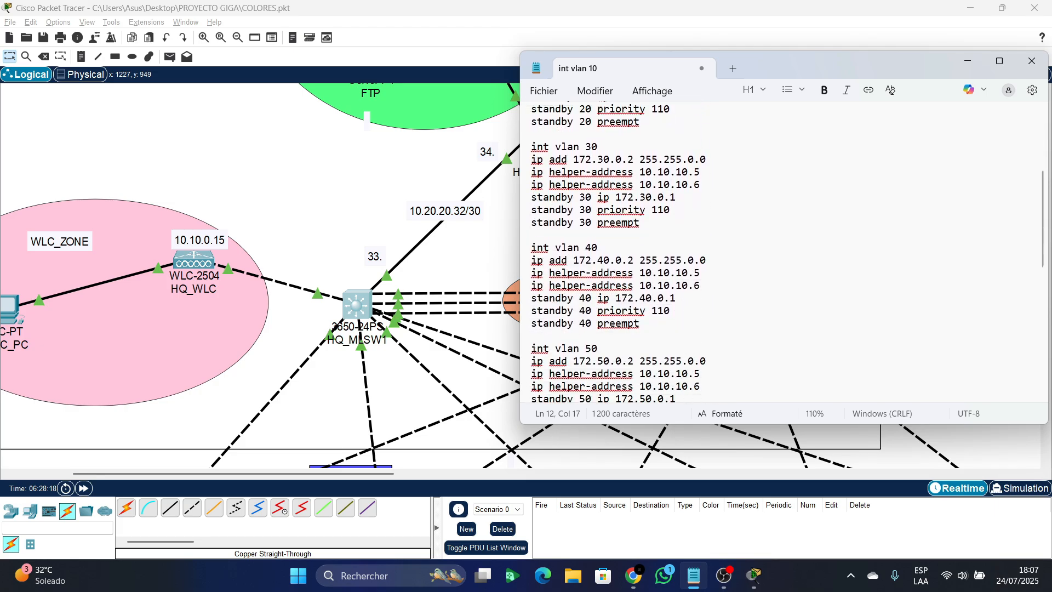
pyautogui.scroll(-2, 628, 257)
pyautogui.moveTo(531, 361); pyautogui.dragTo(531, 273)
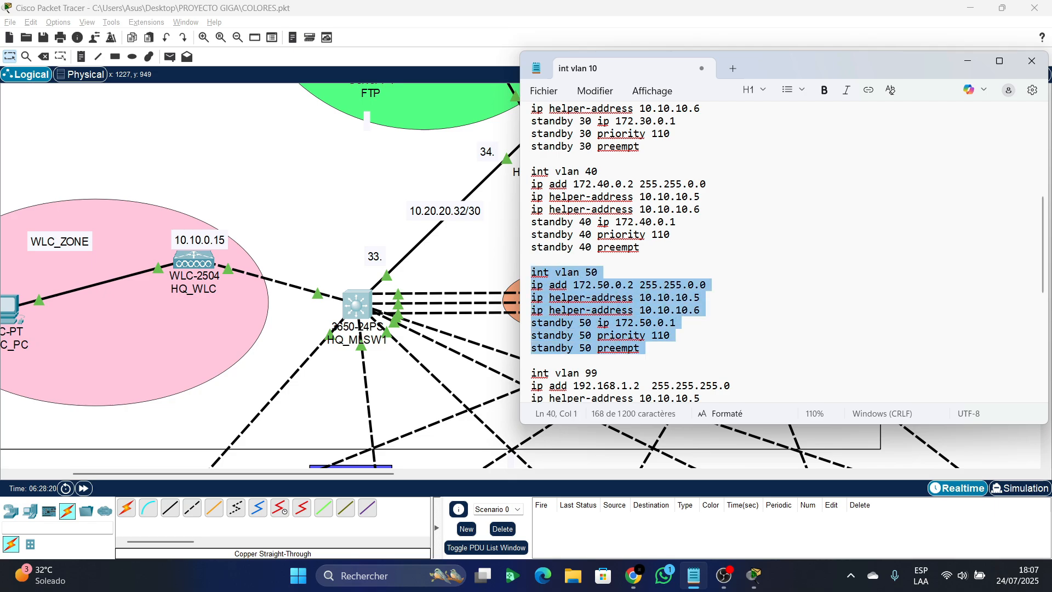
pyautogui.press('BackSpace')
pyautogui.moveTo(531, 373); pyautogui.dragTo(531, 272)
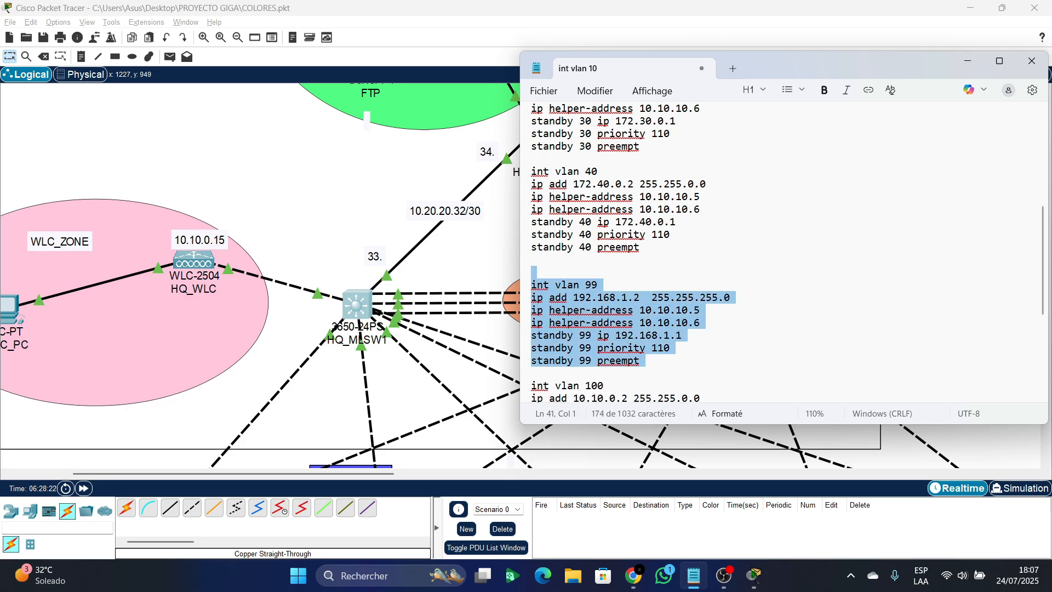
pyautogui.press('BackSpace')
# - Change the interface line of the script's first block to int vlan 60
pyautogui.scroll(7, 628, 252)
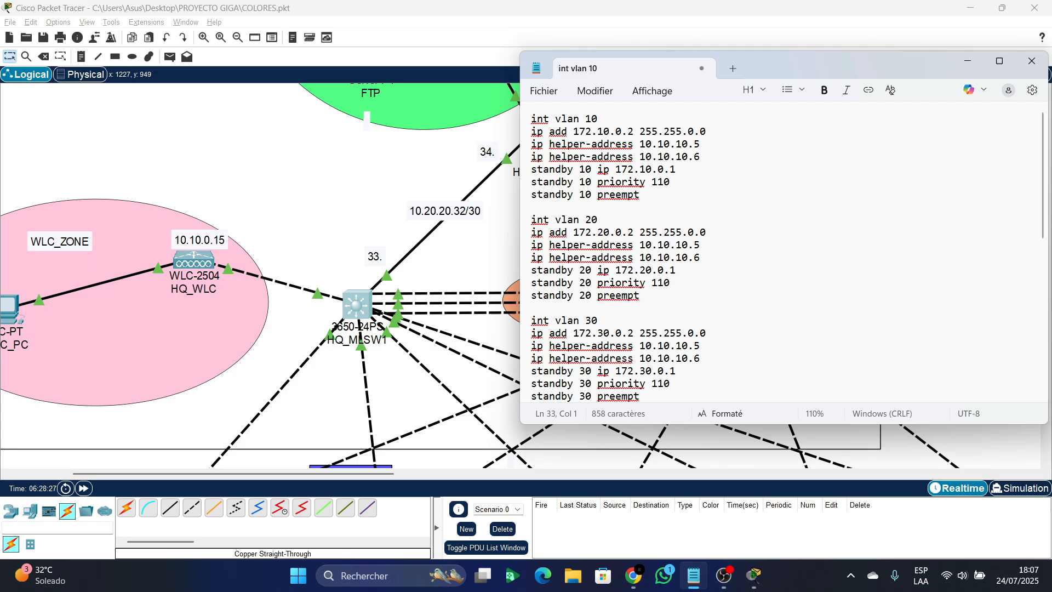
pyautogui.click(592, 119)
pyautogui.press('BackSpace')
pyautogui.write('6')
pyautogui.press('Down')
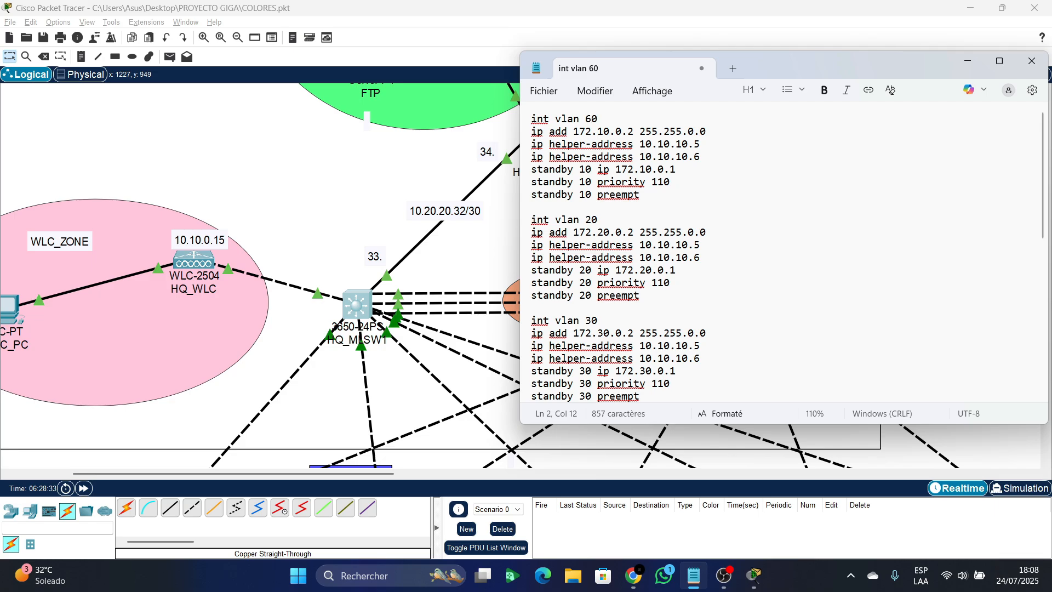
# - Change the VLAN 60 block's interface address to 172.60.0.2 and its virtual IP line to standby 60 ip 172.60.0.1
pyautogui.press('Delete')
pyautogui.write('6')
pyautogui.press('Delete')
pyautogui.write('6')
pyautogui.click(579, 170)
pyautogui.press('Delete')
pyautogui.write('6')
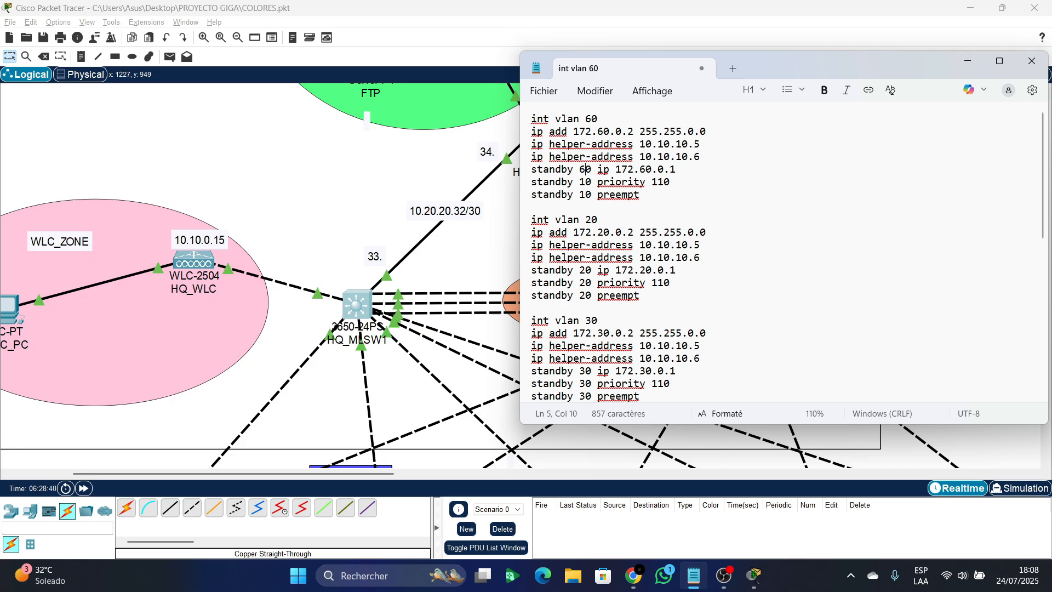
# - Set the standby group number to 60 in the VLAN 60 block's priority and preempt lines
pyautogui.press('Delete')
pyautogui.write('6')
pyautogui.press('Down')
pyautogui.press('Left')
pyautogui.press('Delete')
pyautogui.write('6')
# - Change the second block's interface line to int vlan 70 and its interface address to 172.70.0.2
pyautogui.press('Delete')
pyautogui.write('7')
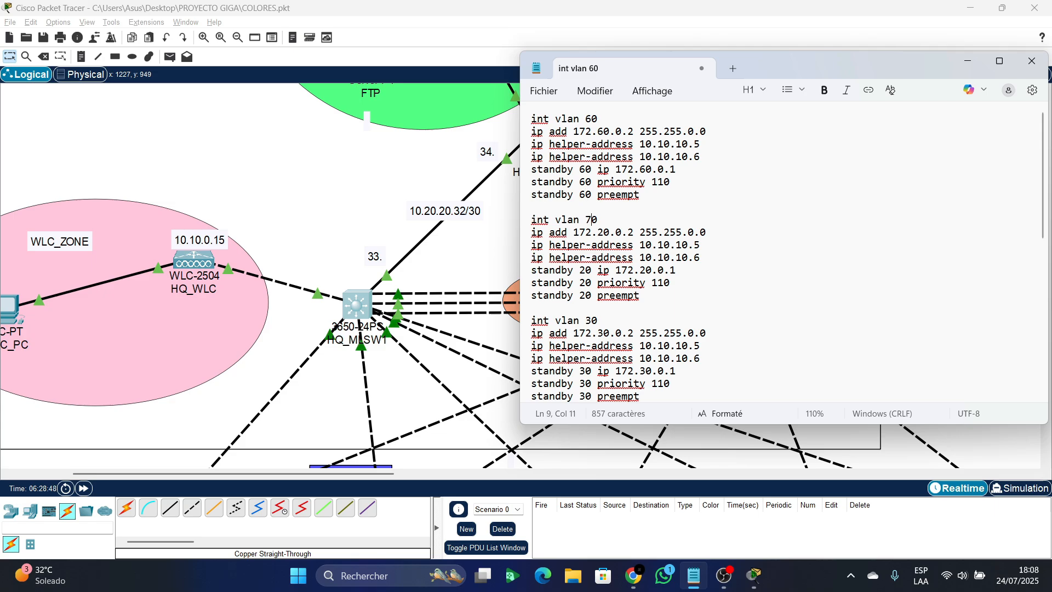
pyautogui.press('Down')
pyautogui.press('Right')
pyautogui.press('Delete')
pyautogui.write('7')
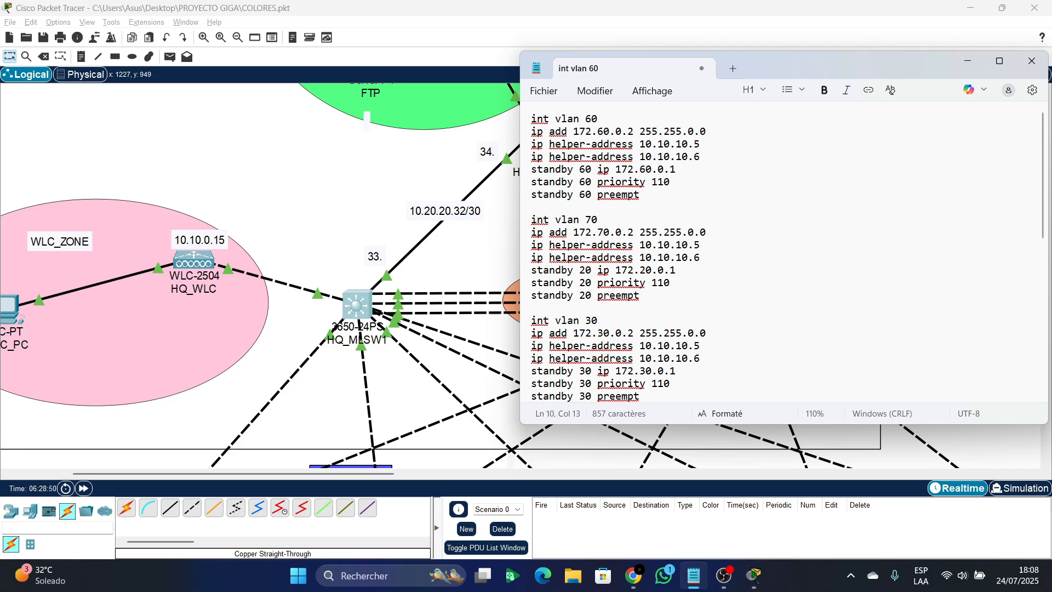
# - Change the VLAN 70 block's virtual IP line to standby 70 ip 172.70.0.1
pyautogui.press('Down')
pyautogui.press('Down')
pyautogui.press('Down')
pyautogui.press('Right')
pyautogui.press('Right')
pyautogui.press('Right')
pyautogui.press('Right')
pyautogui.press('Right')
pyautogui.press('Right')
pyautogui.press('Right')
pyautogui.press('BackSpace')
pyautogui.write('7')
pyautogui.press('Left')
pyautogui.press('Left')
pyautogui.press('Left')
pyautogui.press('Left')
pyautogui.press('Left')
pyautogui.press('Left')
pyautogui.press('Left')
pyautogui.press('Left')
pyautogui.press('Left')
pyautogui.press('Left')
pyautogui.press('BackSpace')
pyautogui.write('7')
# - Set the standby group number to 70 in the VLAN 70 block's priority and preempt lines
pyautogui.press('Down')
pyautogui.press('BackSpace')
pyautogui.write('7')
pyautogui.press('Down')
pyautogui.press('BackSpace')
pyautogui.write('7')
# - Change the third block's interface line to int vlan 80 and its standby virtual IP to 172.80.0.1
pyautogui.scroll(-3, 784, 252)
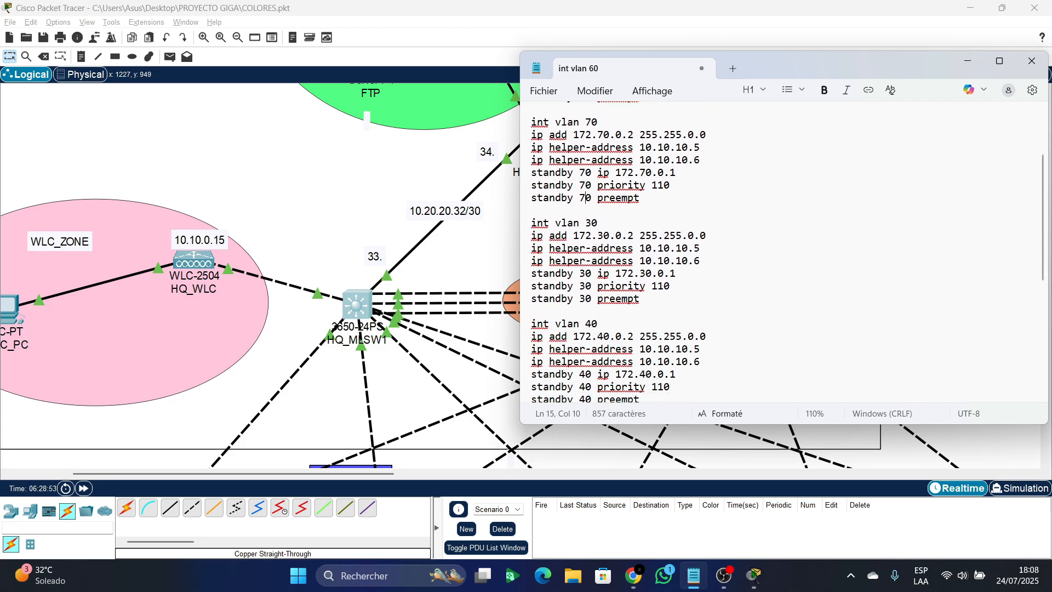
pyautogui.press('Delete')
pyautogui.write('8')
pyautogui.press('Down')
pyautogui.press('Down')
pyautogui.press('Down')
pyautogui.press('Down')
pyautogui.press('Right')
pyautogui.press('Right')
pyautogui.press('Right')
pyautogui.press('Right')
pyautogui.press('Right')
pyautogui.press('Right')
pyautogui.press('Right')
pyautogui.press('Right')
pyautogui.press('Delete')
pyautogui.write('8')
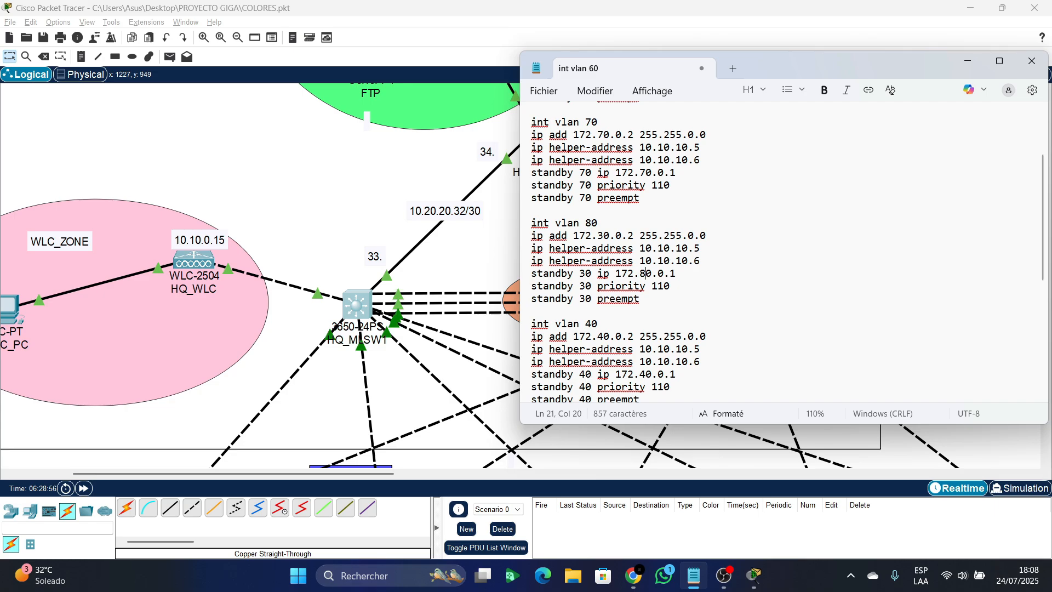
# - Change the interface address in the VLAN 80 block to 172.80.0.2
pyautogui.press('Up')
pyautogui.press('Up')
pyautogui.press('Up')
pyautogui.press('Left')
pyautogui.press('Left')
pyautogui.press('Left')
pyautogui.press('Left')
pyautogui.press('Left')
pyautogui.press('Left')
pyautogui.press('Left')
pyautogui.press('Left')
pyautogui.press('Delete')
pyautogui.write('8')
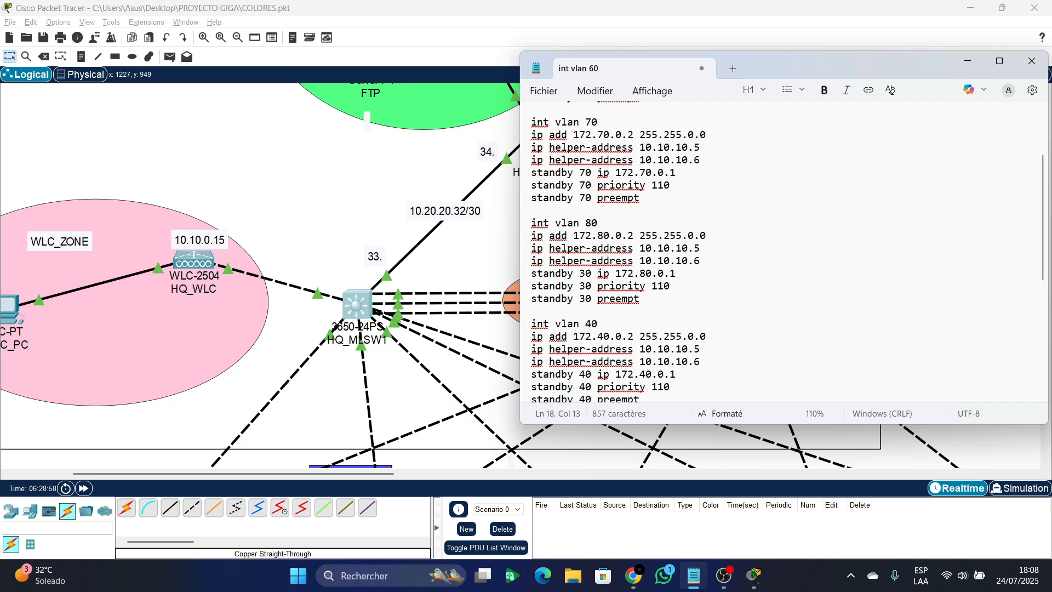
# - Set the group number to 80 in the VLAN 80 block's three standby lines
pyautogui.press('Down')
pyautogui.press('Down')
pyautogui.press('Down')
pyautogui.press('Left')
pyautogui.press('Left')
pyautogui.press('Left')
pyautogui.press('Left')
pyautogui.press('Delete')
pyautogui.write('8')
pyautogui.press('Down')
pyautogui.press('BackSpace')
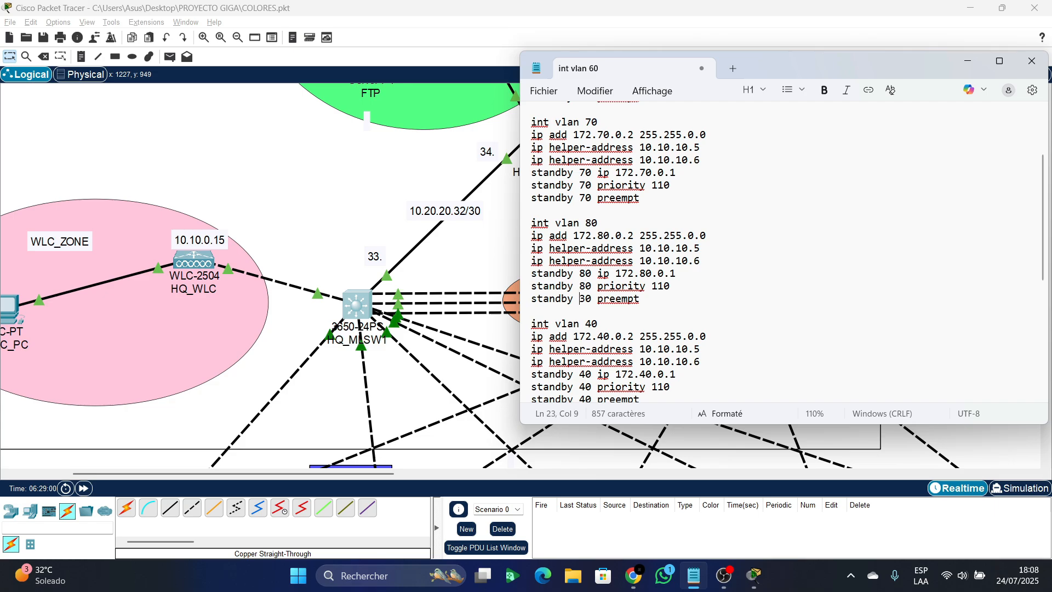
pyautogui.write('8')
# - Change the fourth block's interface line to int vlan 90 and its interface address to 172.90.0.2
pyautogui.scroll(-2, 619, 252)
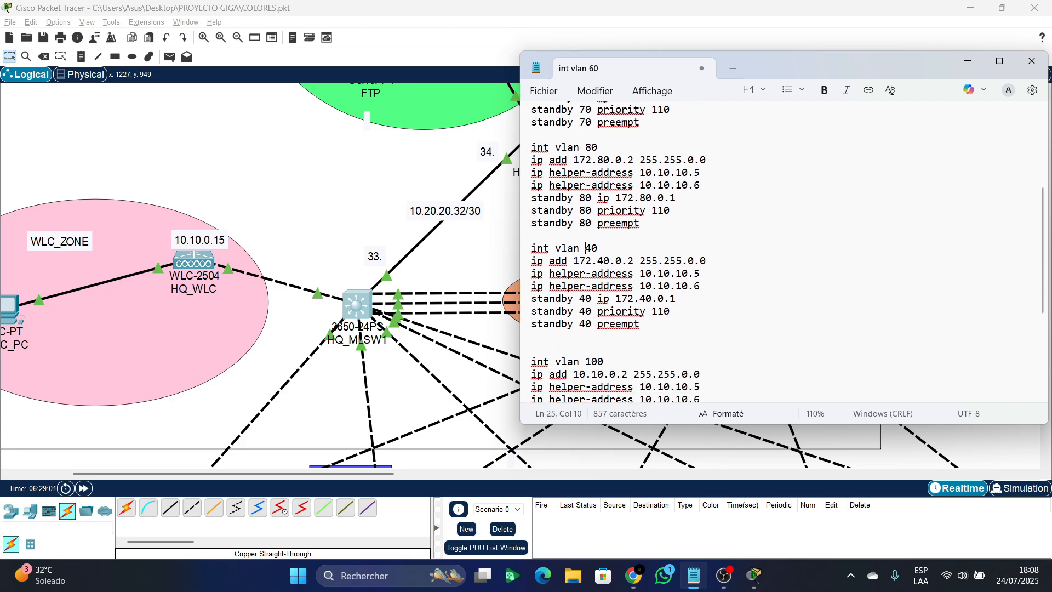
pyautogui.press('Delete')
pyautogui.write('9')
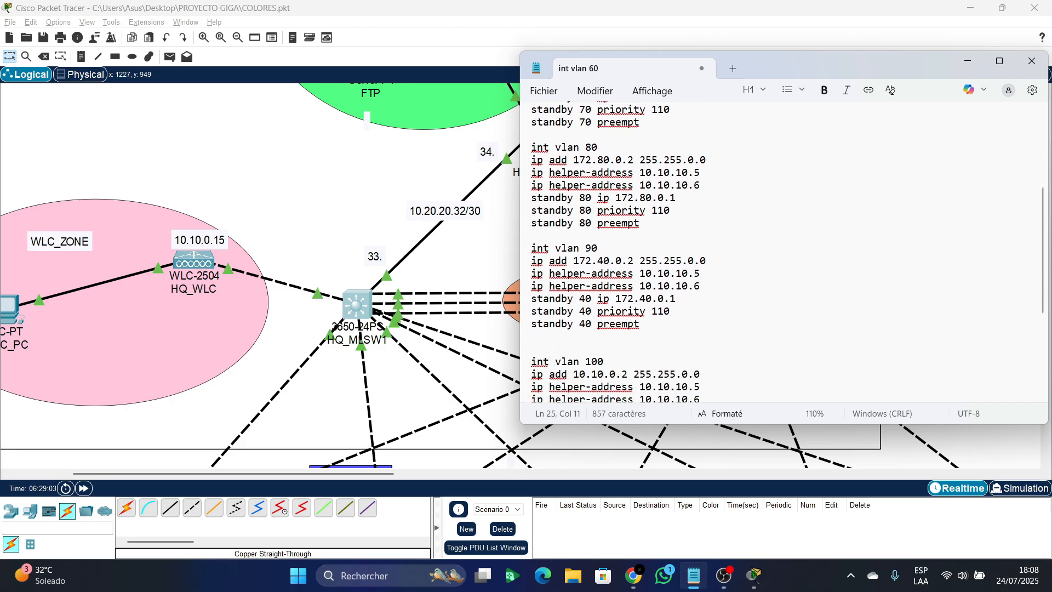
pyautogui.press('Down')
pyautogui.press('Right')
pyautogui.press('Delete')
pyautogui.write('9')
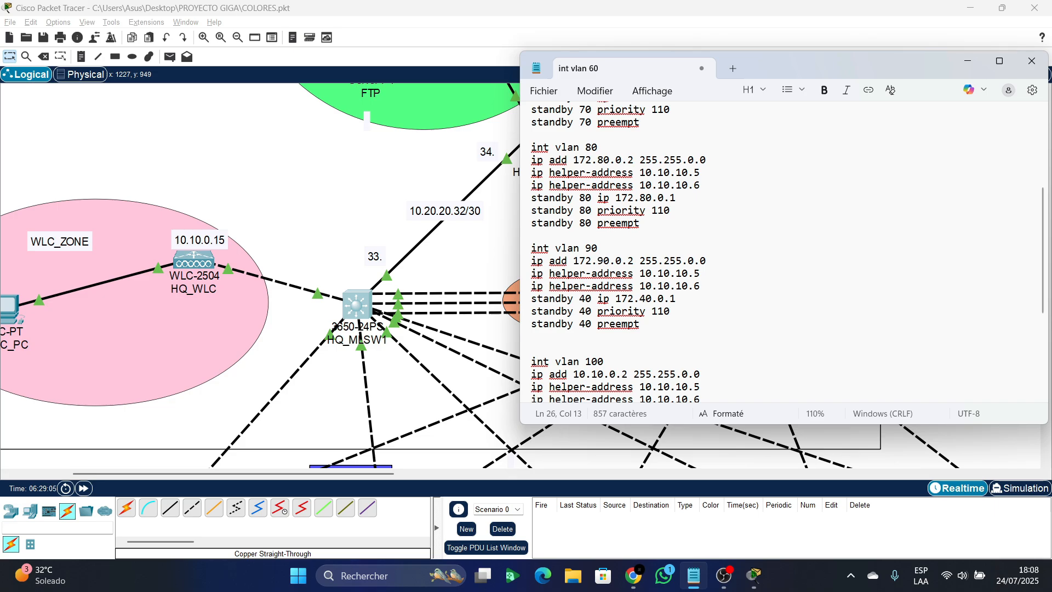
# - Change the VLAN 90 block's virtual IP line to standby 90 ip 172.90.0.1
pyautogui.press('Delete')
pyautogui.write('9')
pyautogui.press('Left')
pyautogui.press('Left')
pyautogui.press('Left')
pyautogui.press('Left')
pyautogui.press('Left')
pyautogui.press('Left')
pyautogui.press('Left')
pyautogui.press('Left')
pyautogui.press('Left')
pyautogui.press('Left')
pyautogui.press('Left')
pyautogui.press('Delete')
pyautogui.write('9')
# - Set the standby group number to 90 in the VLAN 90 block's priority and preempt lines
pyautogui.press('Down')
pyautogui.press('Left')
pyautogui.press('Delete')
pyautogui.write('9')
pyautogui.press('Down')
pyautogui.press('Left')
pyautogui.press('Delete')
pyautogui.write('9')
# - Change the last script block's interface line to int vlan 200
pyautogui.scroll(-1, 785, 252)
pyautogui.scroll(-1, 784, 251)
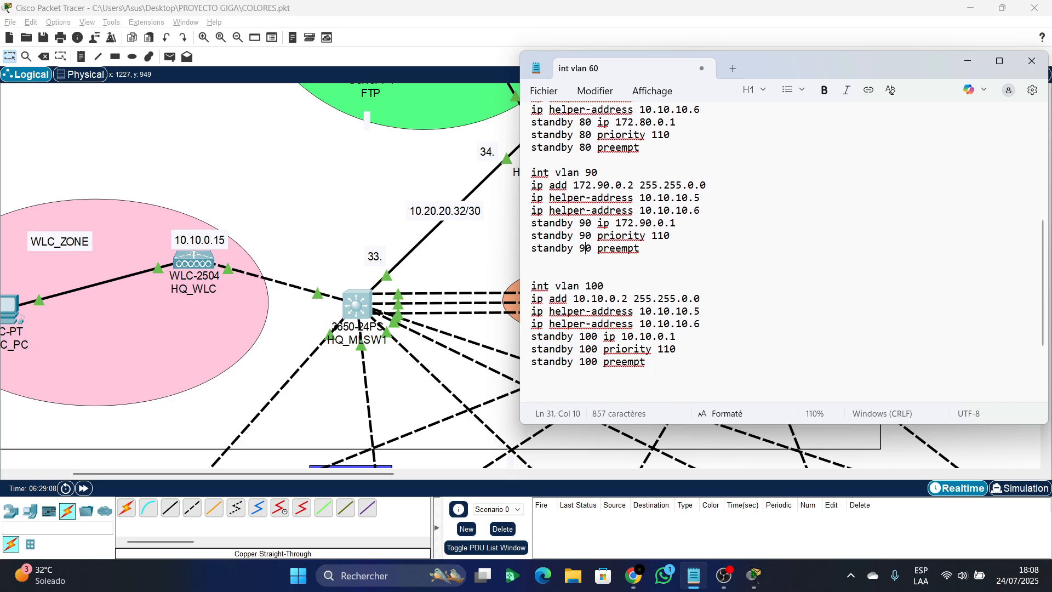
pyautogui.press('Down')
pyautogui.press('Down')
pyautogui.press('Down')
pyautogui.press('Delete')
pyautogui.write('2')
# - Change the virtual IP in the VLAN 200 block's standby ip line to 10.20.0.1
pyautogui.press('Down')
pyautogui.press('Down')
pyautogui.press('Down')
pyautogui.press('Down')
pyautogui.press('Right')
pyautogui.press('Right')
pyautogui.press('Right')
pyautogui.press('Right')
pyautogui.press('Right')
pyautogui.press('Right')
pyautogui.press('Right')
pyautogui.press('Right')
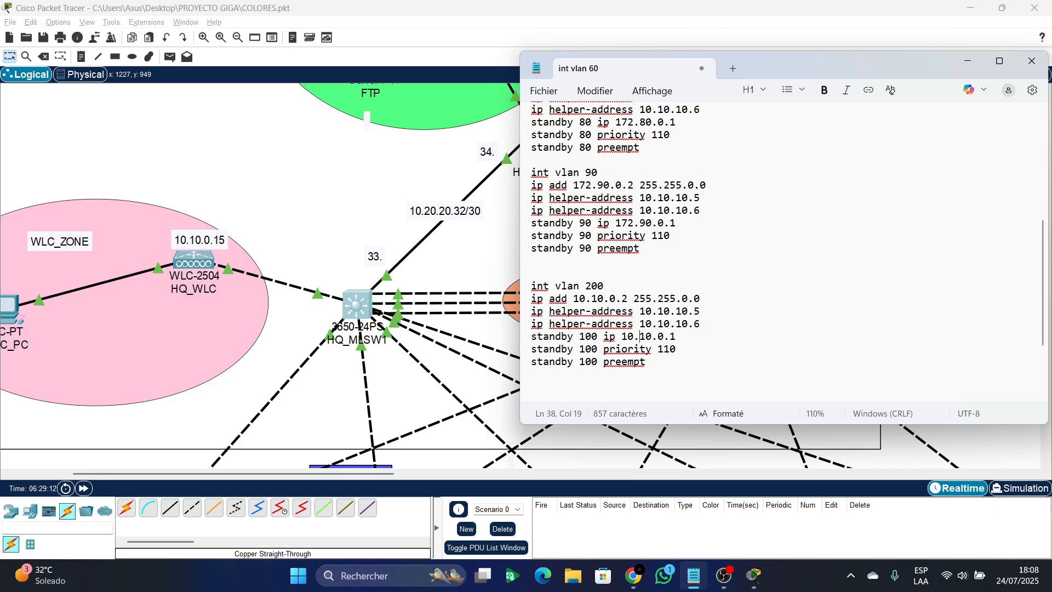
pyautogui.press('Delete')
pyautogui.write('2')
# - Set the group number to 200 in the VLAN 200 block's three standby lines
pyautogui.press('Left')
pyautogui.press('Left')
pyautogui.press('Left')
pyautogui.press('Left')
pyautogui.press('Left')
pyautogui.press('Left')
pyautogui.press('Left')
pyautogui.press('Left')
pyautogui.press('Left')
pyautogui.press('Left')
pyautogui.press('Left')
pyautogui.press('Delete')
pyautogui.write('2')
pyautogui.press('Down')
pyautogui.press('Left')
pyautogui.press('Delete')
pyautogui.write('2')
pyautogui.press('Delete')
pyautogui.write('2')
# - Change the VLAN 200 block's interface address to 10.20.0.2
pyautogui.press('Up')
pyautogui.press('Up')
pyautogui.press('Up')
pyautogui.press('Up')
pyautogui.press('Delete')
pyautogui.write('2')
# - Check the edited script from the VLAN 60 to the VLAN 200 block, select all of its text and minimize Notepad
pyautogui.scroll(7, 788, 251)
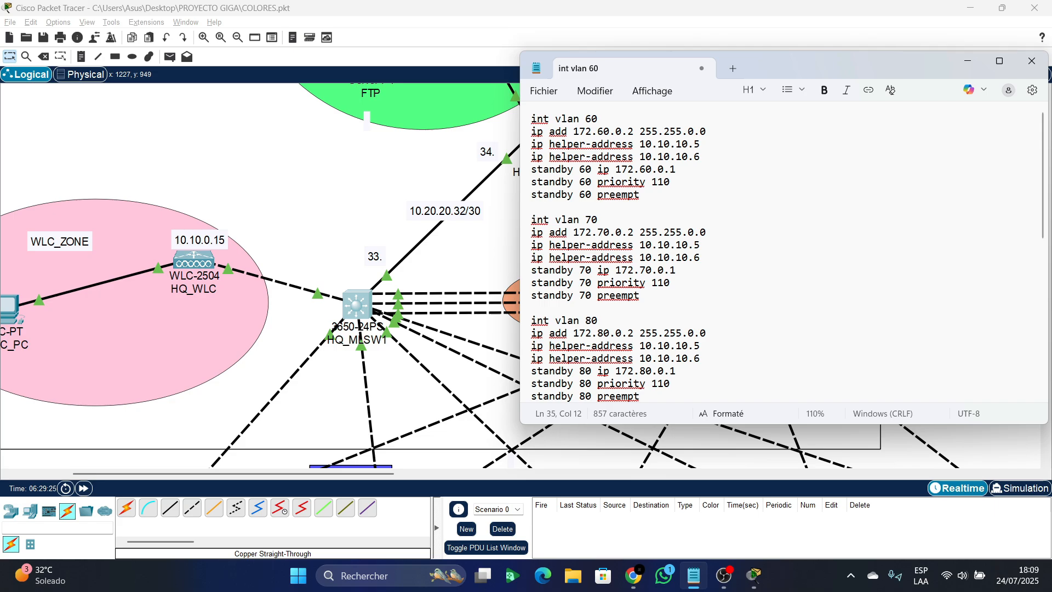
pyautogui.scroll(-2, 784, 252)
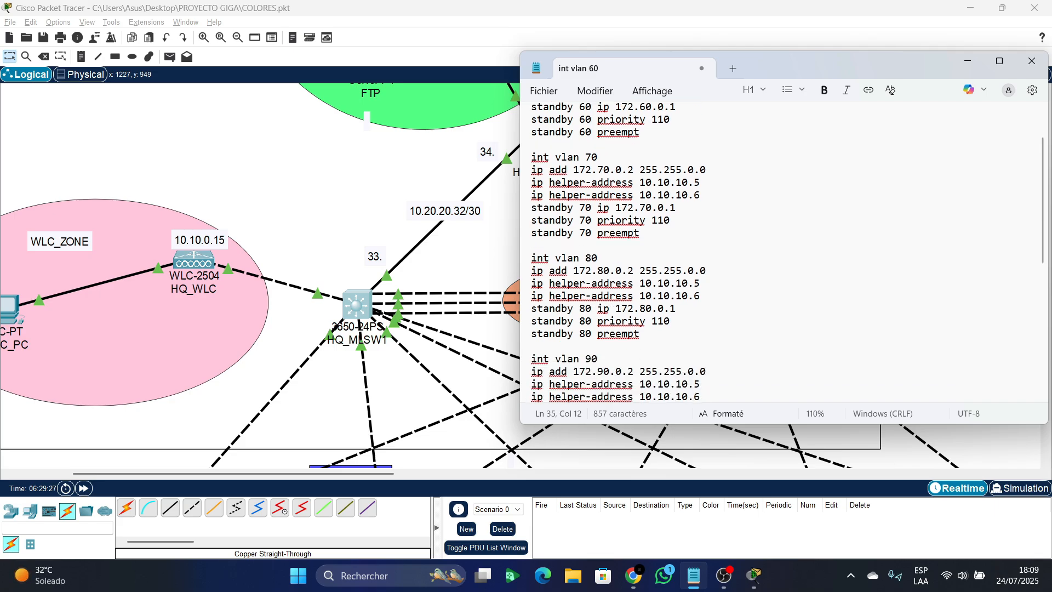
pyautogui.scroll(-4, 652, 195)
pyautogui.click(653, 195)
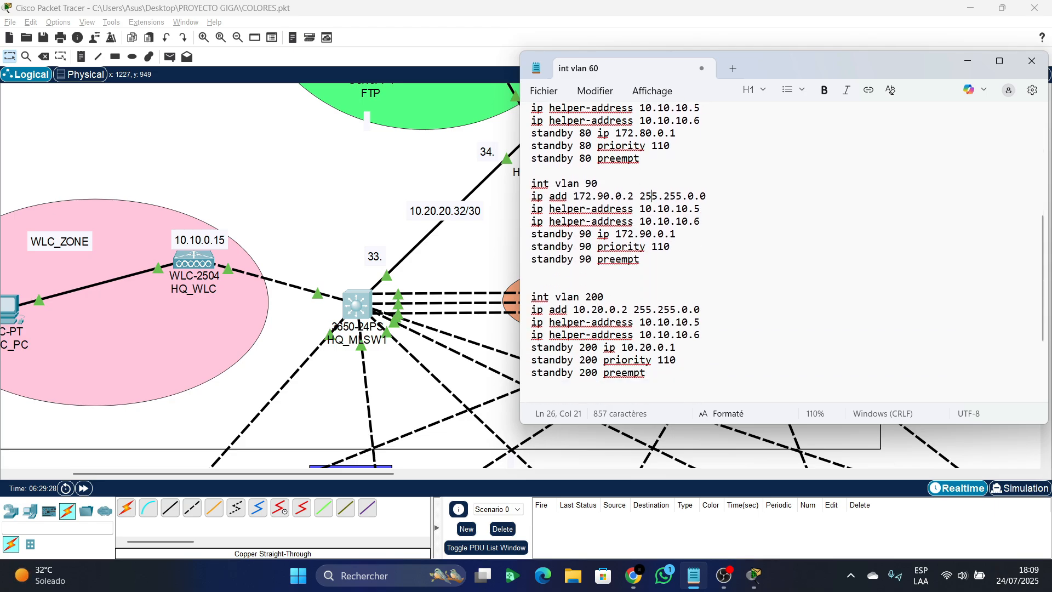
pyautogui.hotkey('ctrl', 'a')
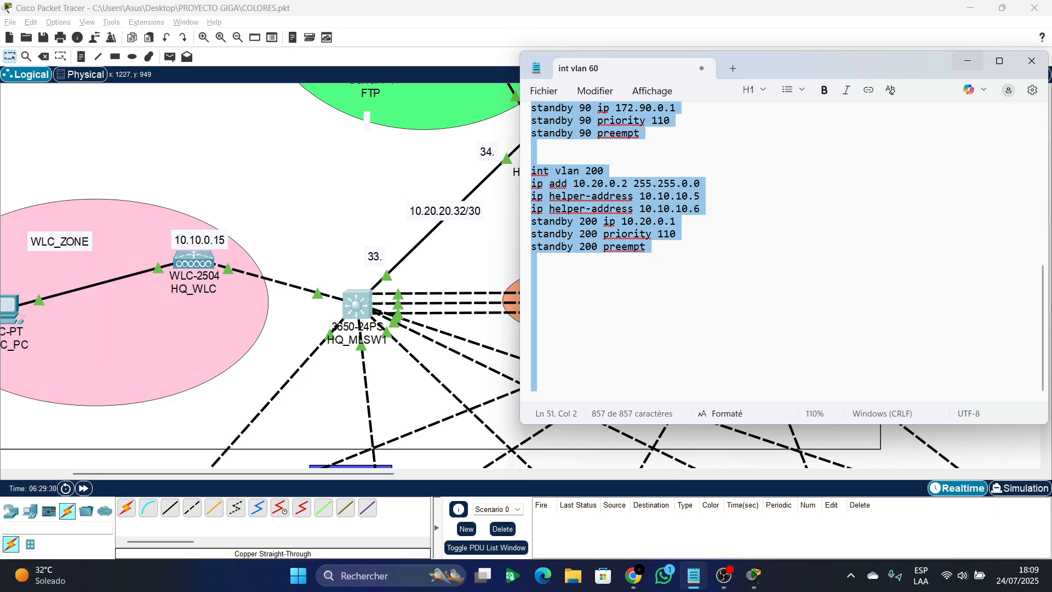
pyautogui.press('super+Down')
# - Open the branch switch B_MLSW1 and select GigabitEthernet1/0/3 in its configuration to reach configuration mode
pyautogui.moveTo(247, 474); pyautogui.dragTo(575, 474)
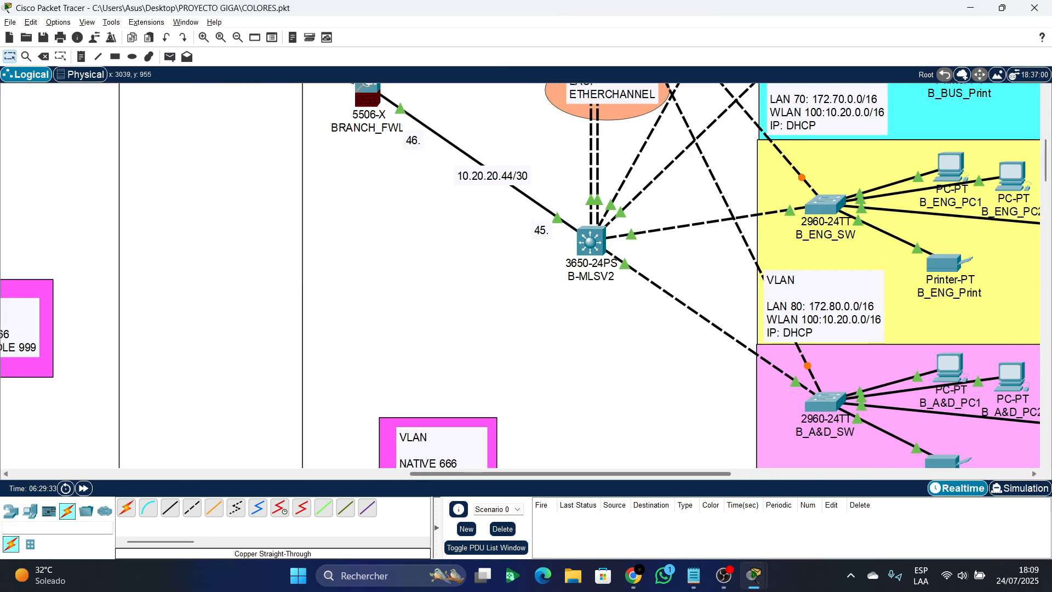
pyautogui.scroll(5, 567, 236)
pyautogui.click(591, 220)
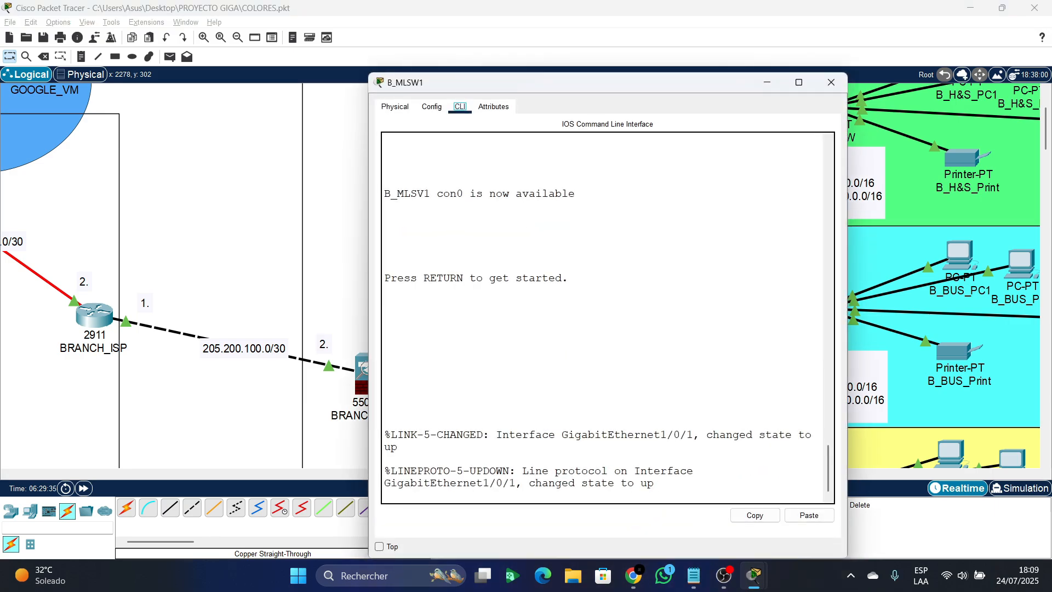
pyautogui.click(432, 107)
pyautogui.click(426, 223)
pyautogui.click(426, 224)
pyautogui.click(426, 260)
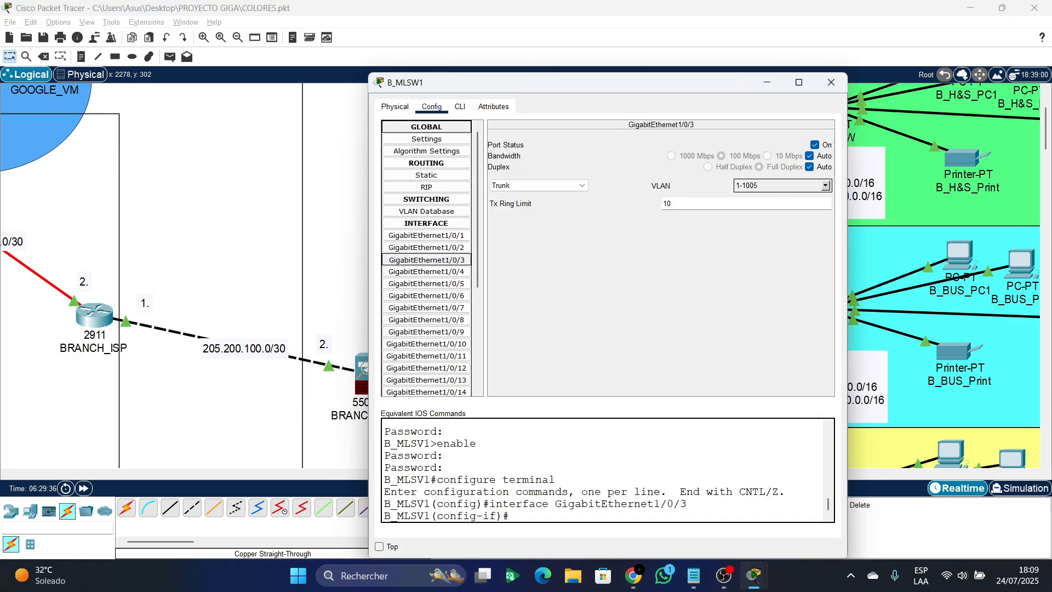
# - Return to global configuration mode with e in the B_MLSW1 command line, paste the clipboard's VLAN script and review the pasted commands
pyautogui.click(460, 107)
pyautogui.write('e')
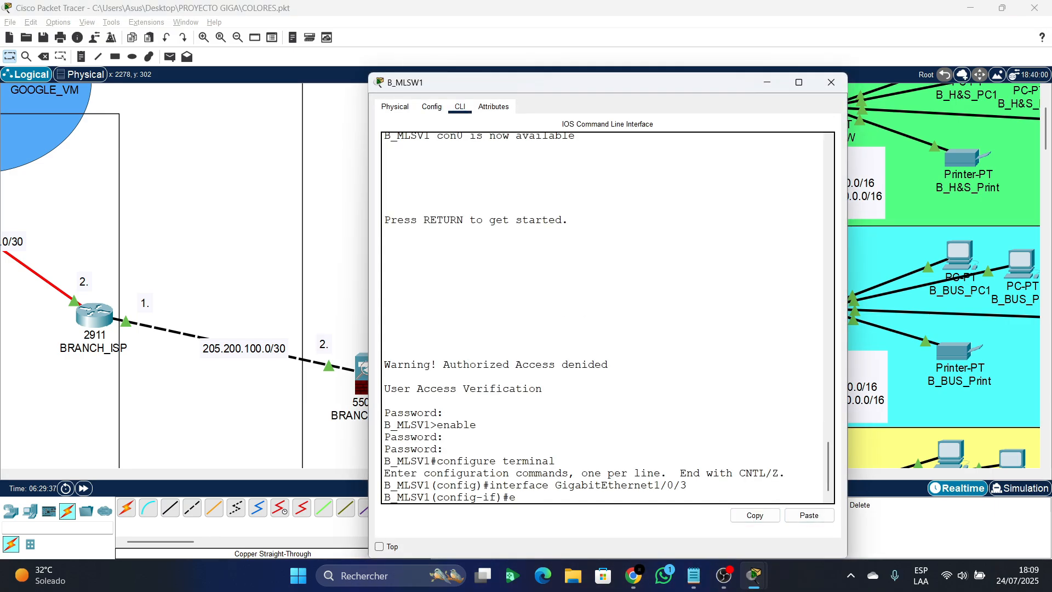
pyautogui.press('Return')
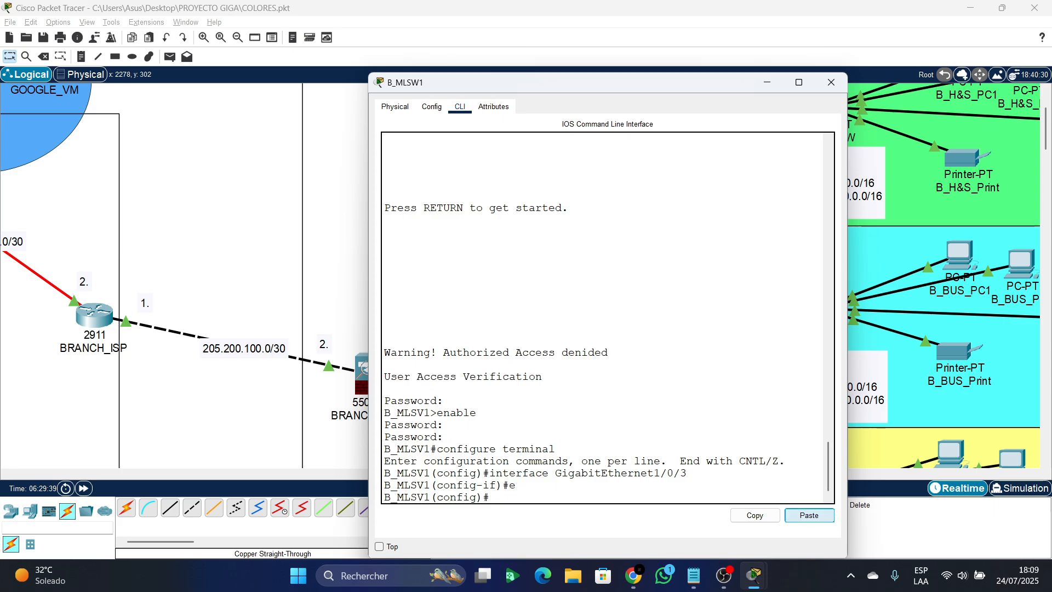
pyautogui.click(810, 515)
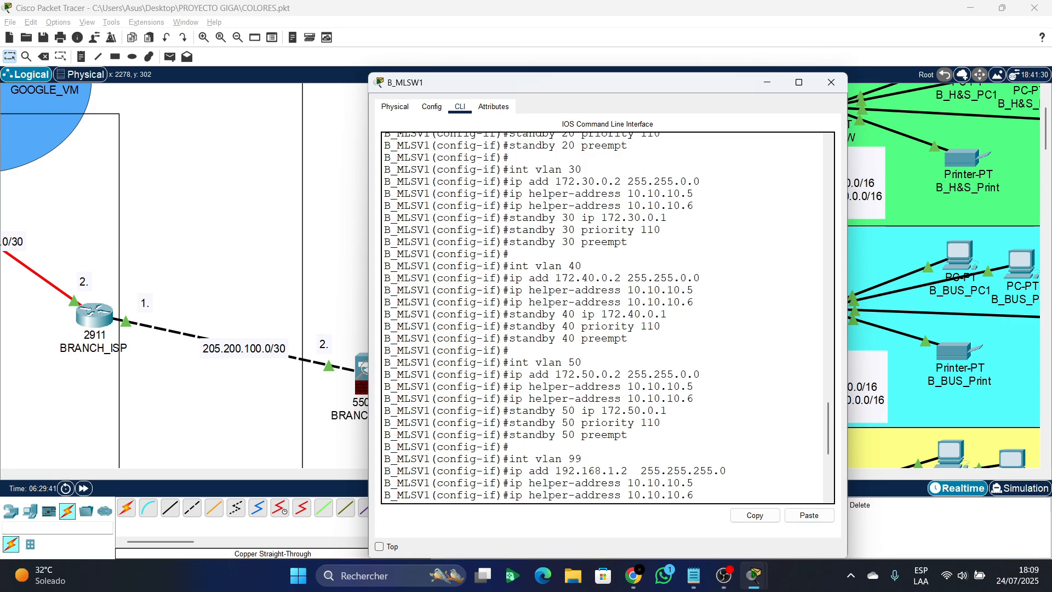
pyautogui.scroll(5, 603, 318)
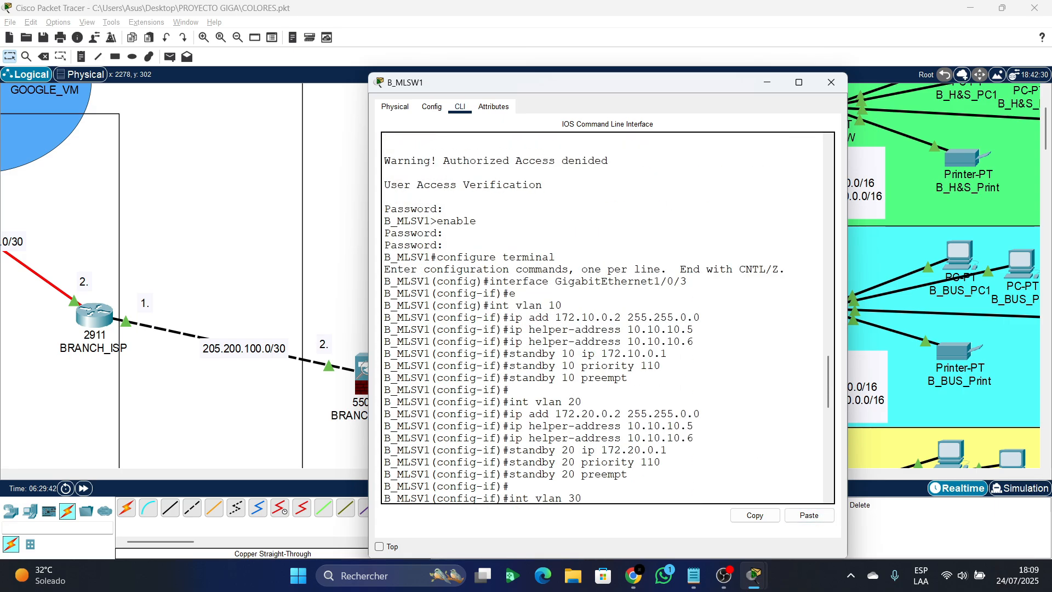
# - Switch back to Notepad and return to the VLAN 60 block at the beginning of the script
pyautogui.click(694, 576)
pyautogui.click(692, 308)
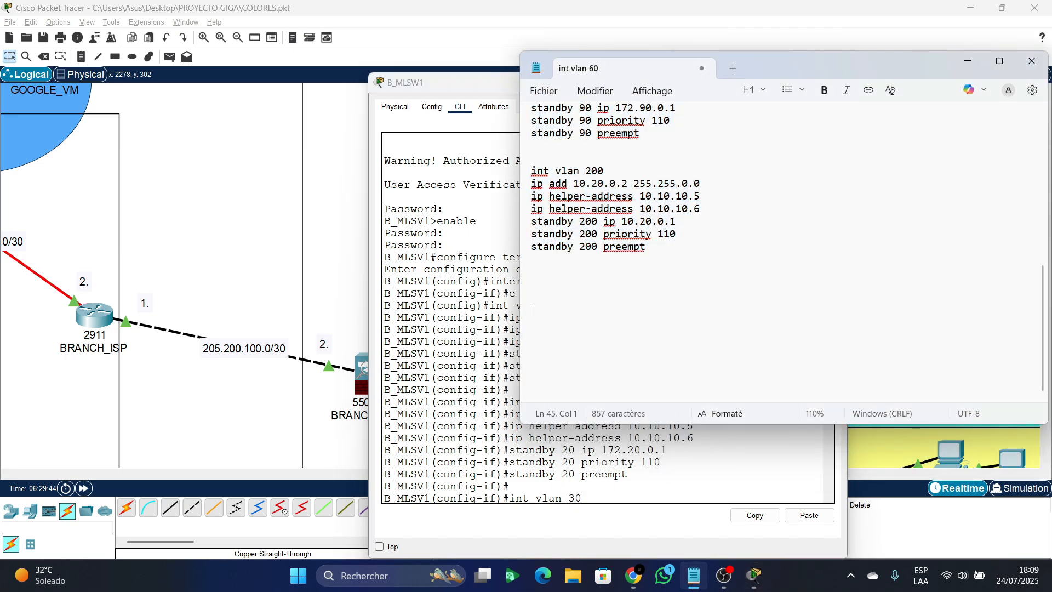
pyautogui.scroll(7, 692, 308)
pyautogui.scroll(3, 692, 308)
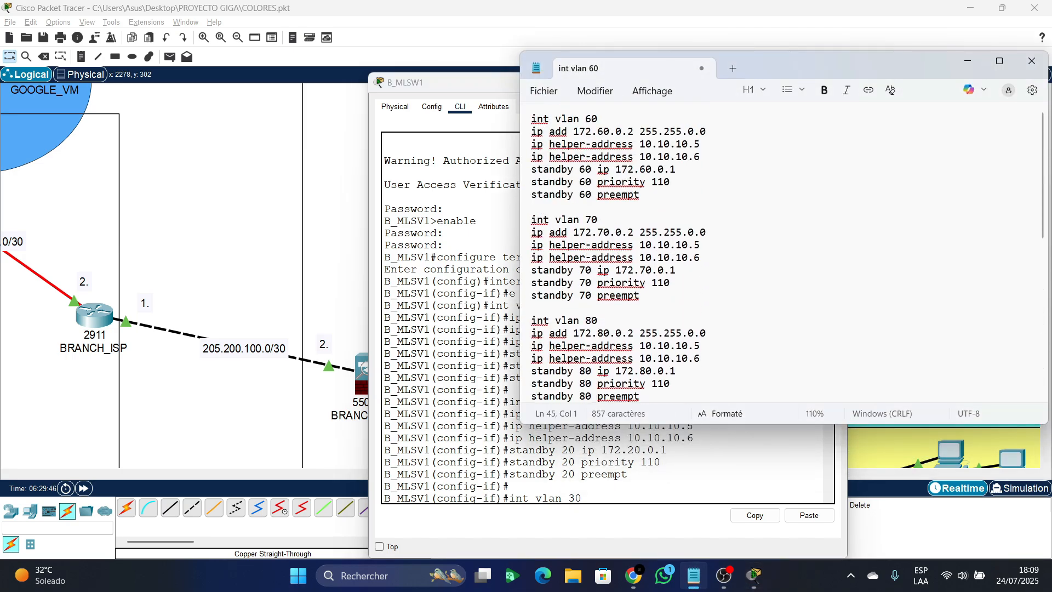
# - Change the interface addresses in the script to 172.60.0.3 for VLAN 60 and 172.70.0.3 for VLAN 70
pyautogui.click(634, 132)
pyautogui.press('Left')
pyautogui.press('Delete')
pyautogui.write('3')
pyautogui.click(634, 232)
pyautogui.press('BackSpace')
pyautogui.write('3')
pyautogui.scroll(-1, 634, 233)
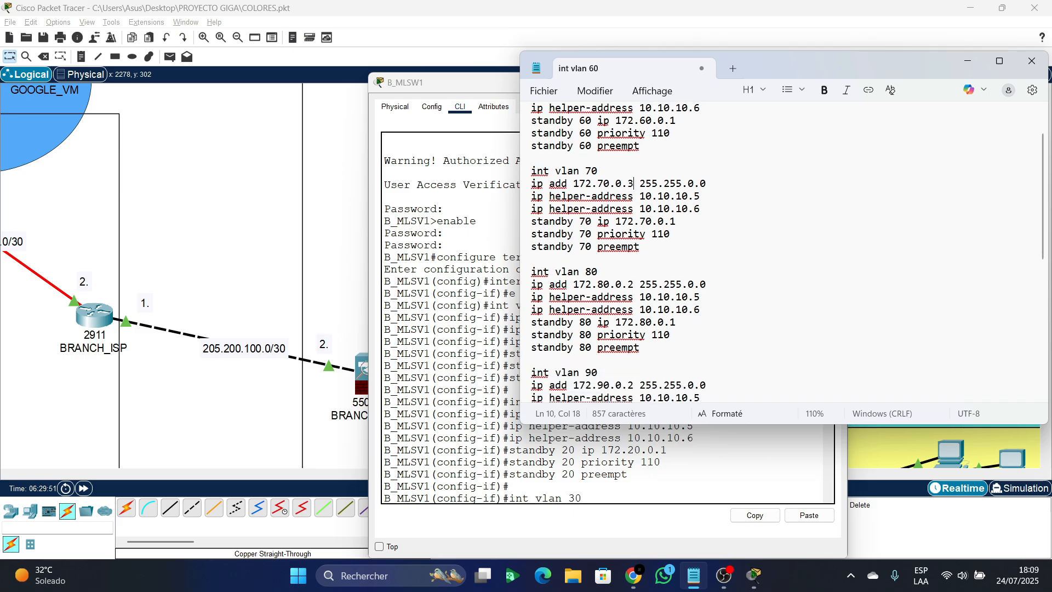
# - Change the script's interface addresses to 172.80.0.3 for VLAN 80, 172.90.0.3 for VLAN 90 and 10.20.0.3 for VLAN 200
pyautogui.press('Delete')
pyautogui.write('3')
pyautogui.scroll(-2, 628, 284)
pyautogui.click(629, 309)
pyautogui.press('Delete')
pyautogui.write('3')
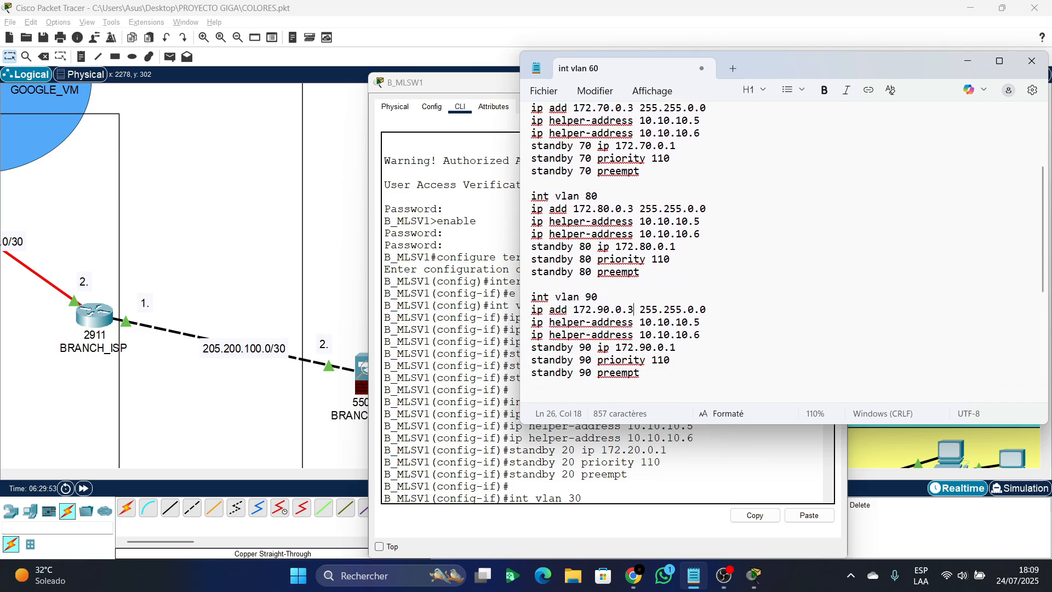
pyautogui.scroll(-4, 628, 309)
pyautogui.click(622, 272)
pyautogui.press('Delete')
pyautogui.write('3')
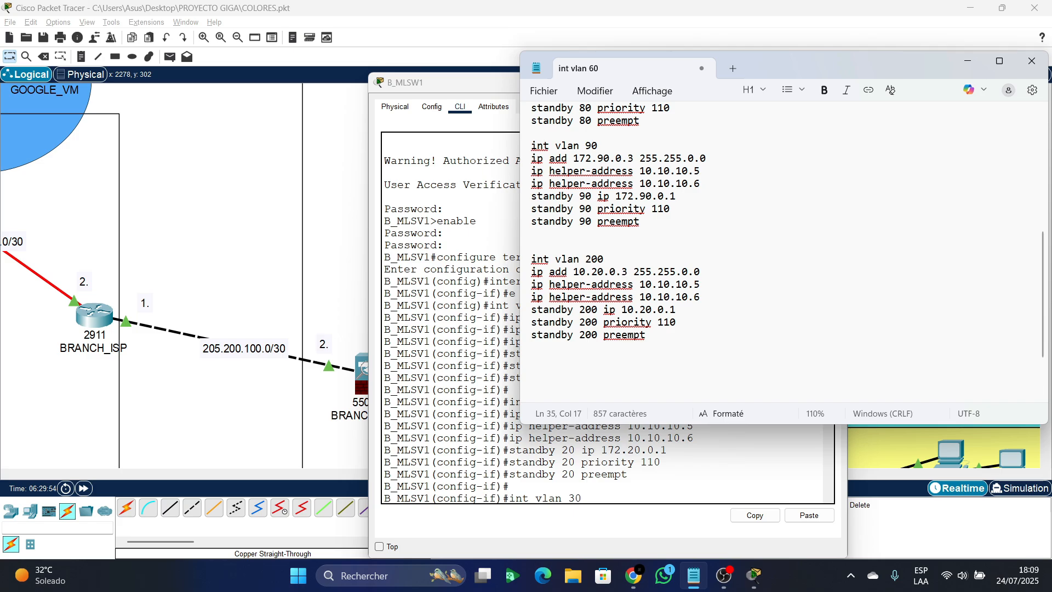
# - Set the standby priority to 90 in the VLAN 200 and VLAN 90 blocks
pyautogui.doubleClick(667, 323)
pyautogui.write('90')
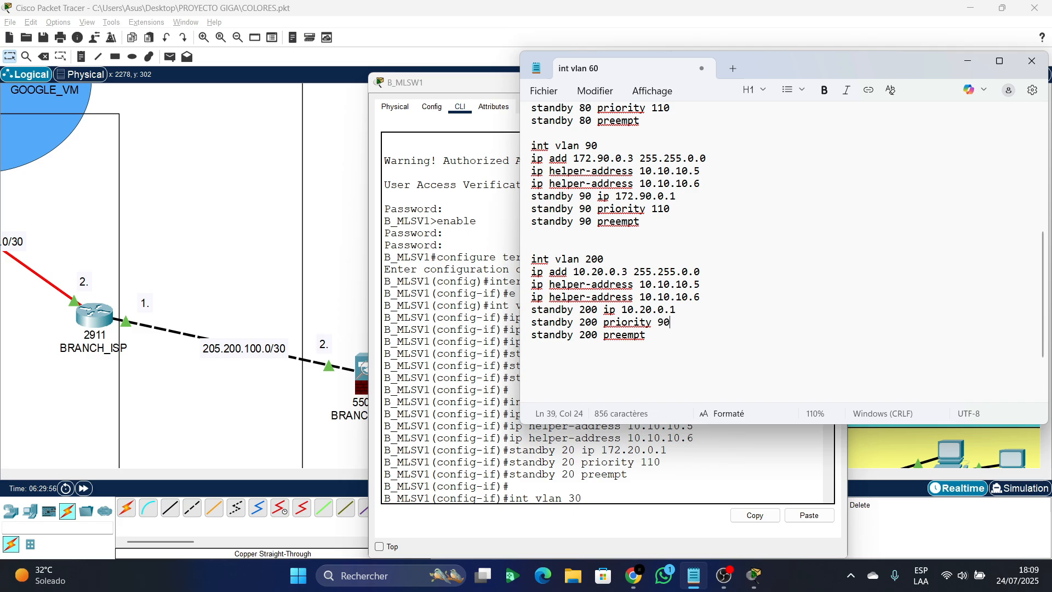
pyautogui.hotkey('shift', 'Left')
pyautogui.hotkey('shift', 'Left')
pyautogui.hotkey('ctrl', 'c')
pyautogui.moveTo(670, 209); pyautogui.dragTo(652, 233)
pyautogui.hotkey('ctrl', 'v')
# - Set the standby priority to 90 in the VLAN 80, VLAN 70 and VLAN 60 blocks
pyautogui.scroll(3, 651, 209)
pyautogui.hotkey('ctrl', 'v')
pyautogui.scroll(2, 652, 221)
pyautogui.scroll(2, 651, 221)
pyautogui.hotkey('ctrl', 'v')
pyautogui.scroll(2, 651, 234)
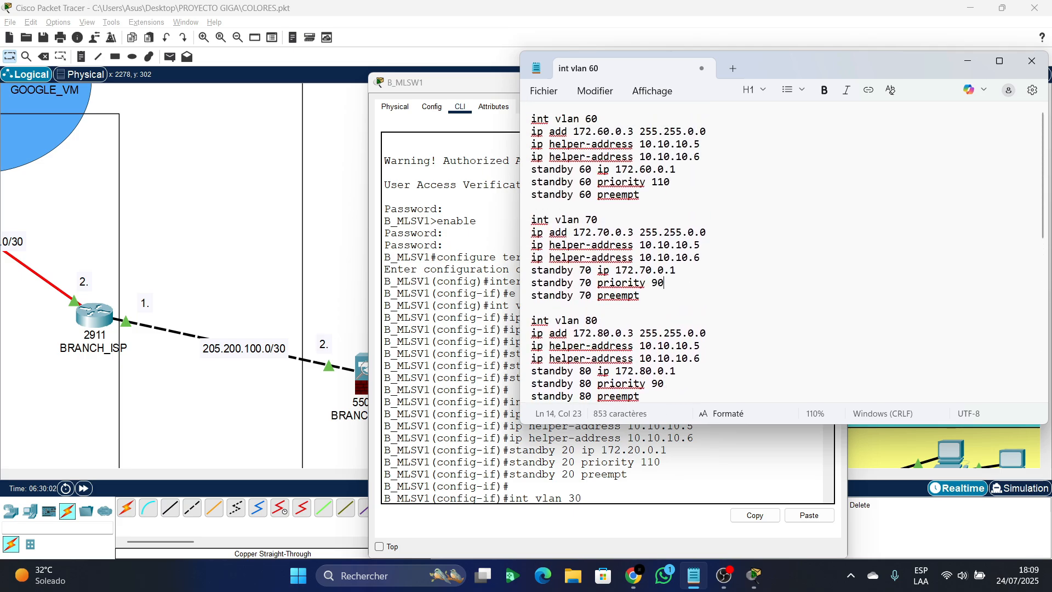
pyautogui.moveTo(671, 181); pyautogui.dragTo(652, 181)
pyautogui.hotkey('ctrl', 'v')
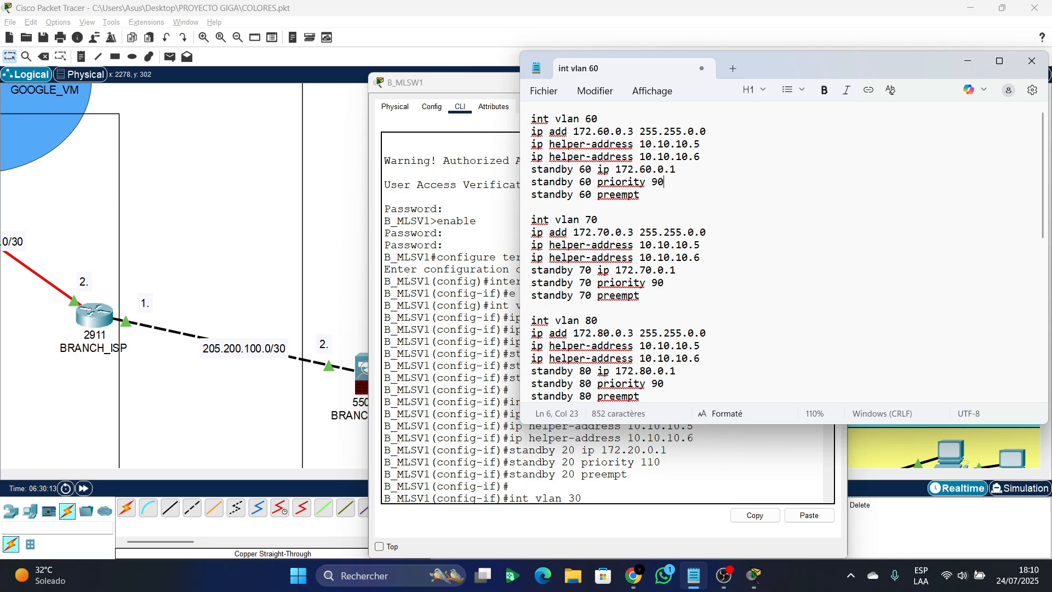
# - Copy the whole edited VLAN script and switch back to Cisco Packet Tracer
pyautogui.click(628, 132)
pyautogui.click(658, 182)
pyautogui.scroll(-3, 657, 219)
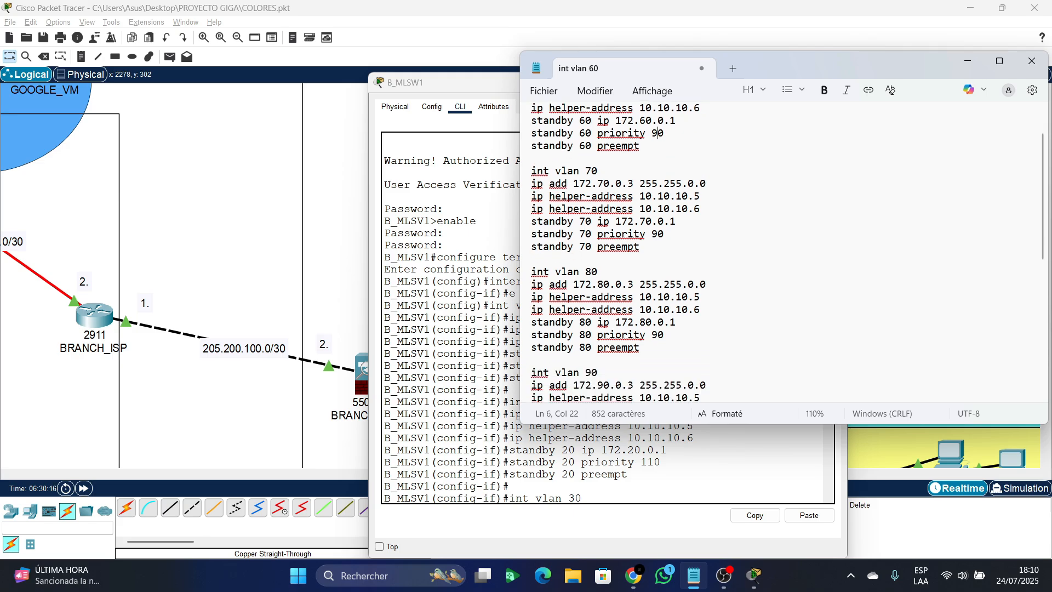
pyautogui.click(646, 262)
pyautogui.hotkey('ctrl', 'a')
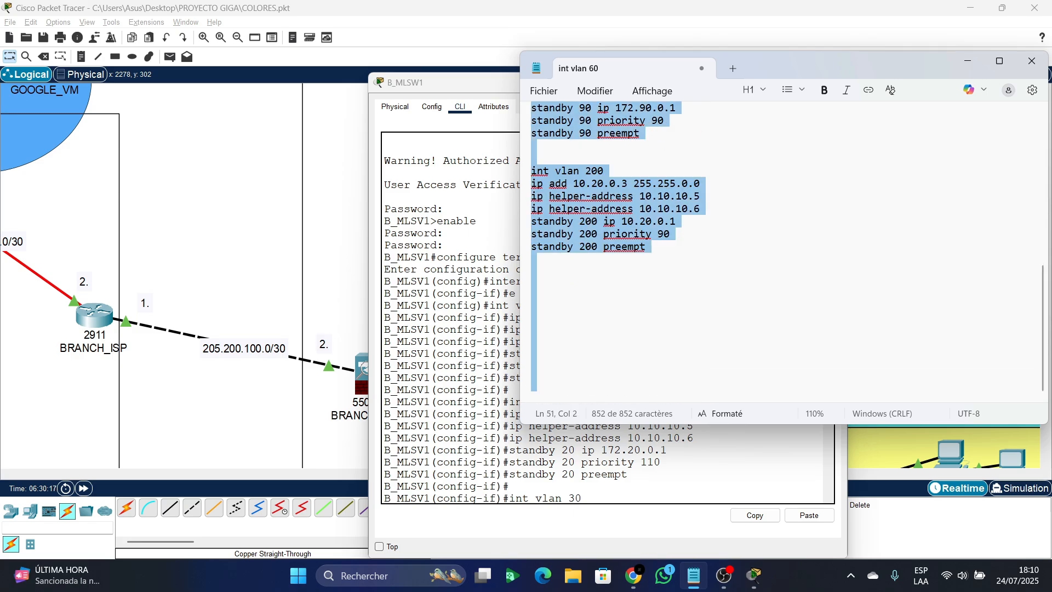
pyautogui.click(968, 62)
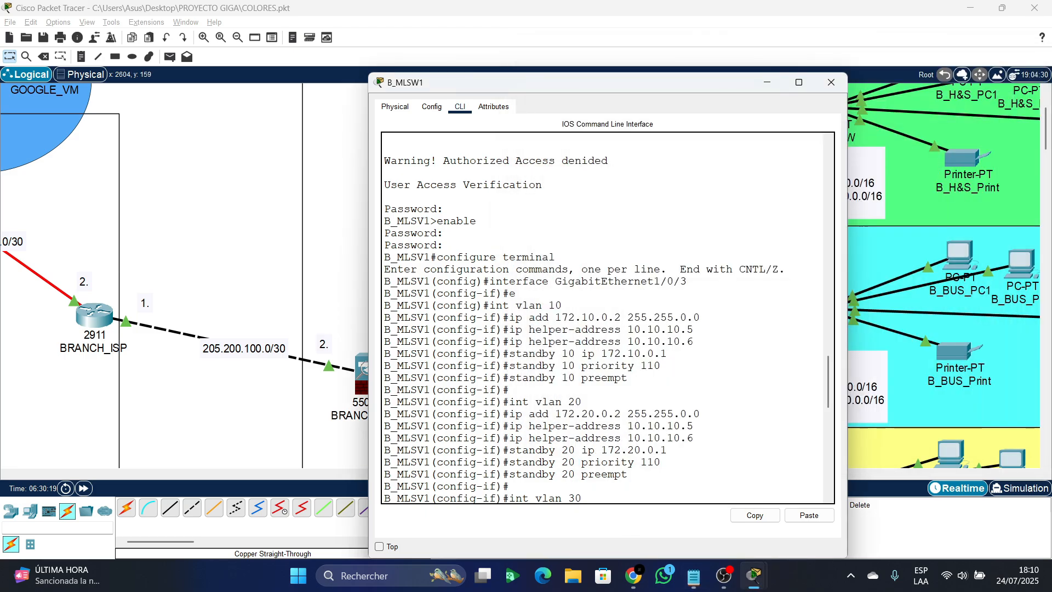
# - Close the B_MLSW1 window and open the configuration settings of the B-MLSV2 switch
pyautogui.click(832, 82)
pyautogui.scroll(-5, 592, 219)
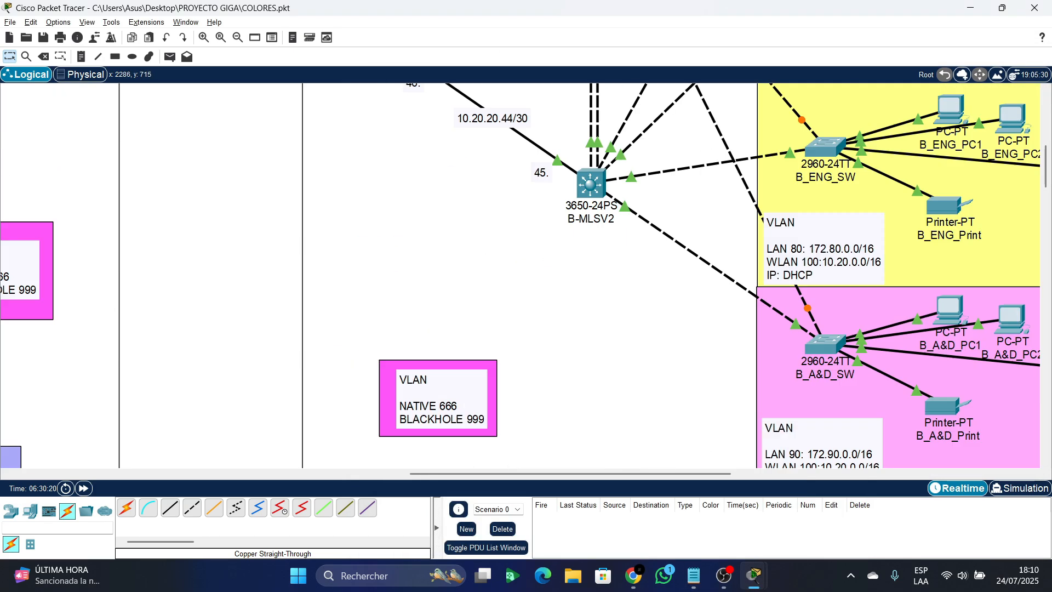
pyautogui.click(592, 183)
pyautogui.click(432, 106)
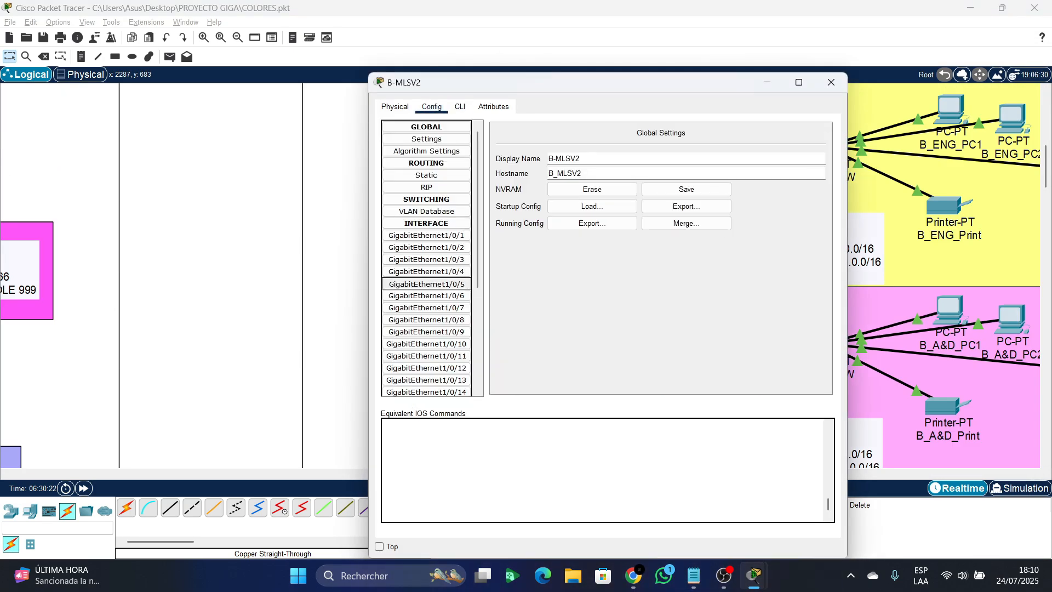
# - Enter global configuration mode on B-MLSV2, paste the copied VLAN script into its command line and close the switch
pyautogui.click(417, 284)
pyautogui.click(460, 107)
pyautogui.write('e')
pyautogui.press('Return')
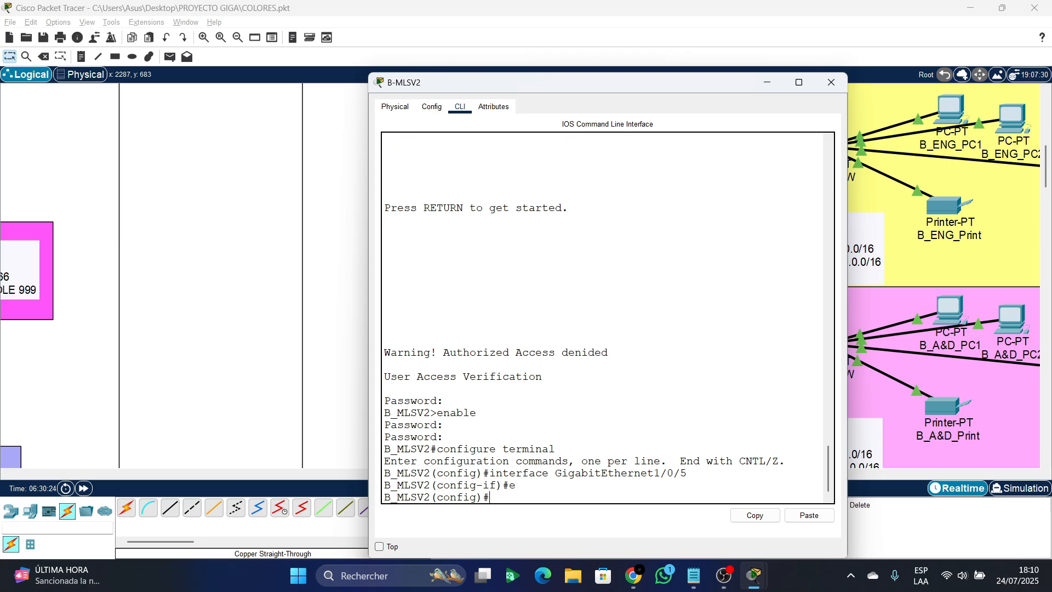
pyautogui.click(809, 515)
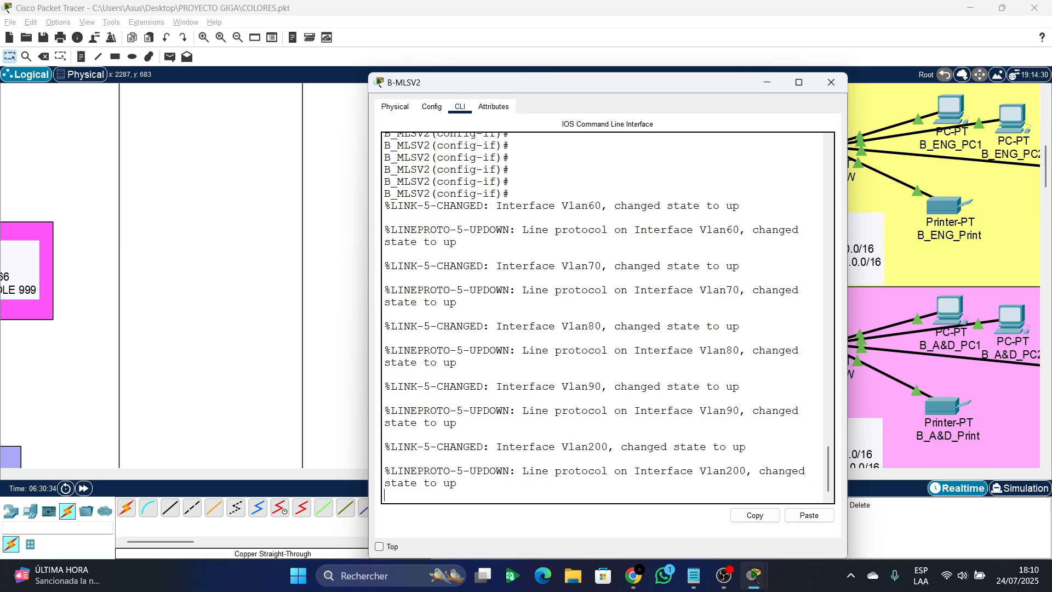
pyautogui.click(831, 82)
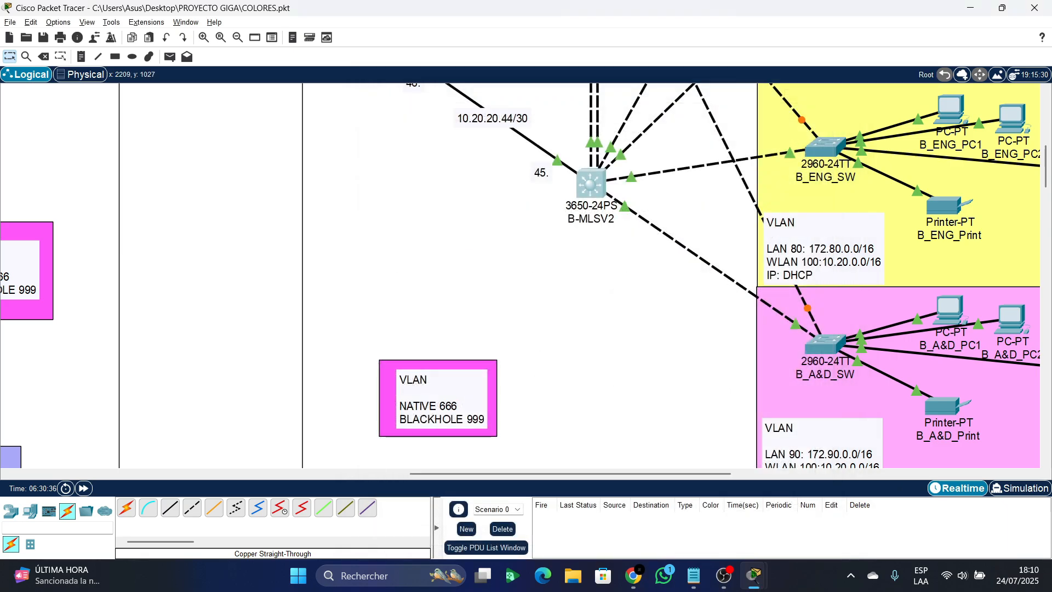
# - Examine the whole topology, covering both the main university network and the branch campus network
pyautogui.moveTo(525, 474); pyautogui.dragTo(369, 474)
pyautogui.scroll(-3, 509, 219)
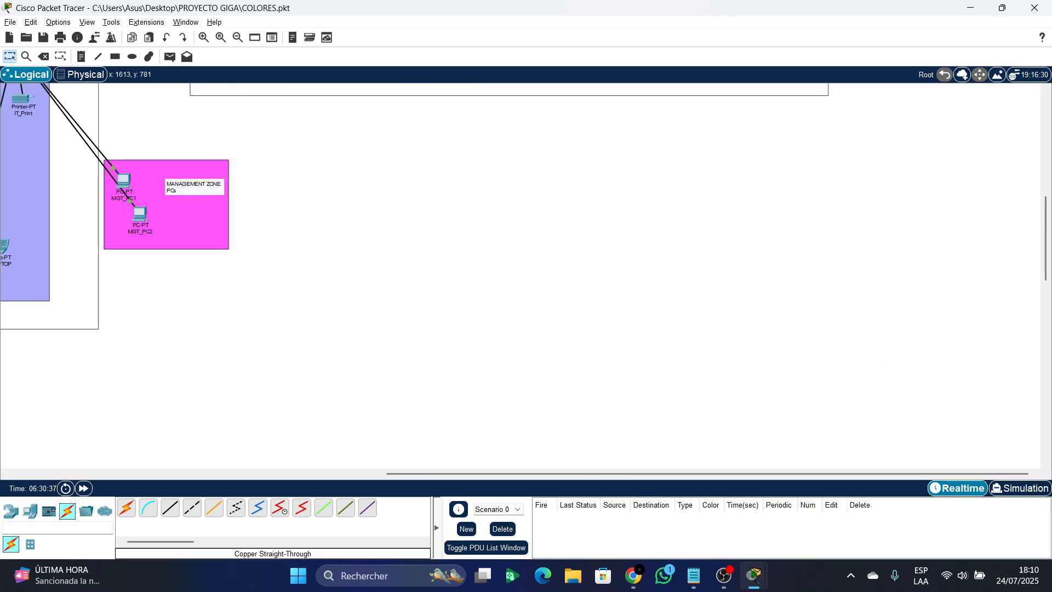
pyautogui.scroll(2, 515, 219)
pyautogui.moveTo(871, 473); pyautogui.dragTo(593, 474)
pyautogui.scroll(-4, 460, 446)
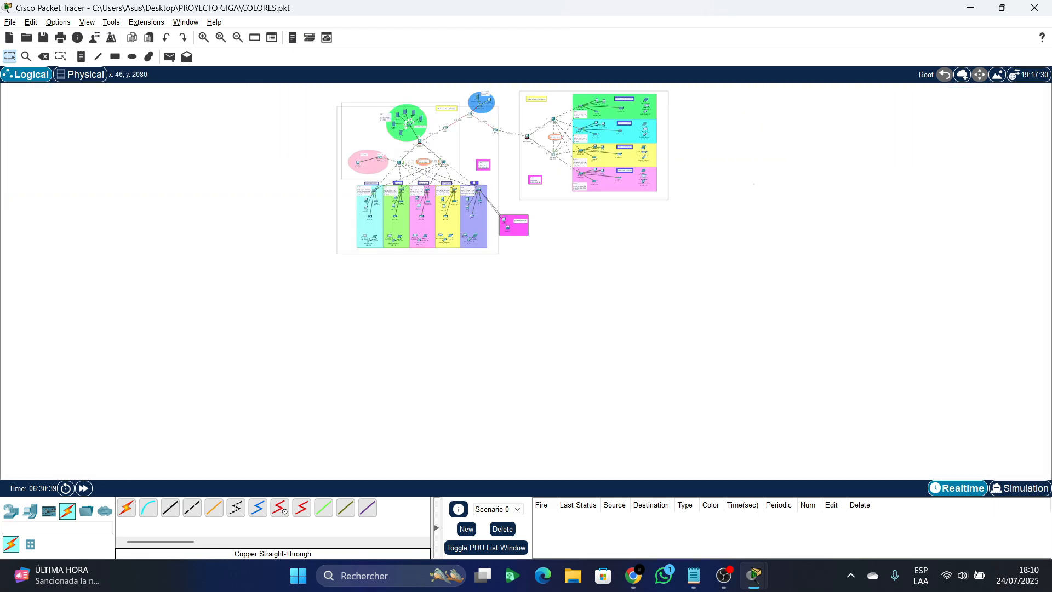
pyautogui.scroll(1, 336, 351)
pyautogui.scroll(2, 348, 288)
pyautogui.scroll(-2, 348, 288)
pyautogui.scroll(2, 348, 289)
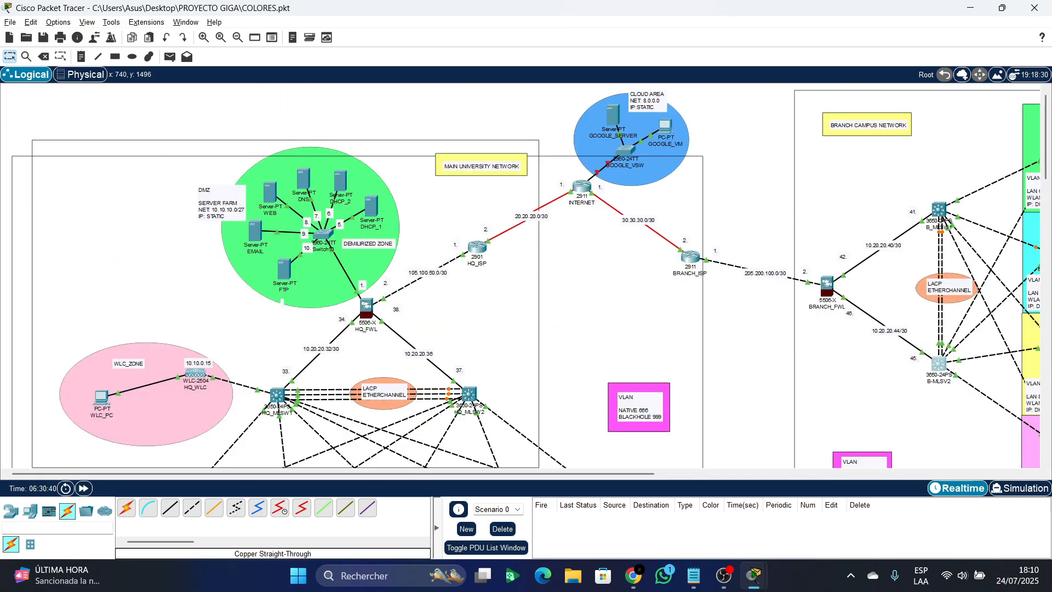
pyautogui.scroll(-1, 347, 287)
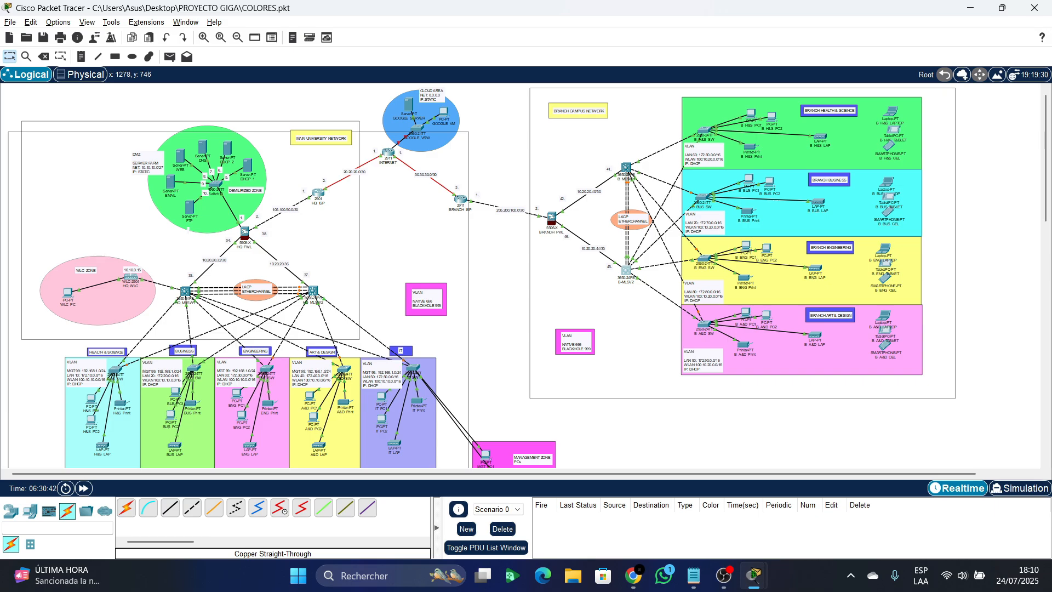
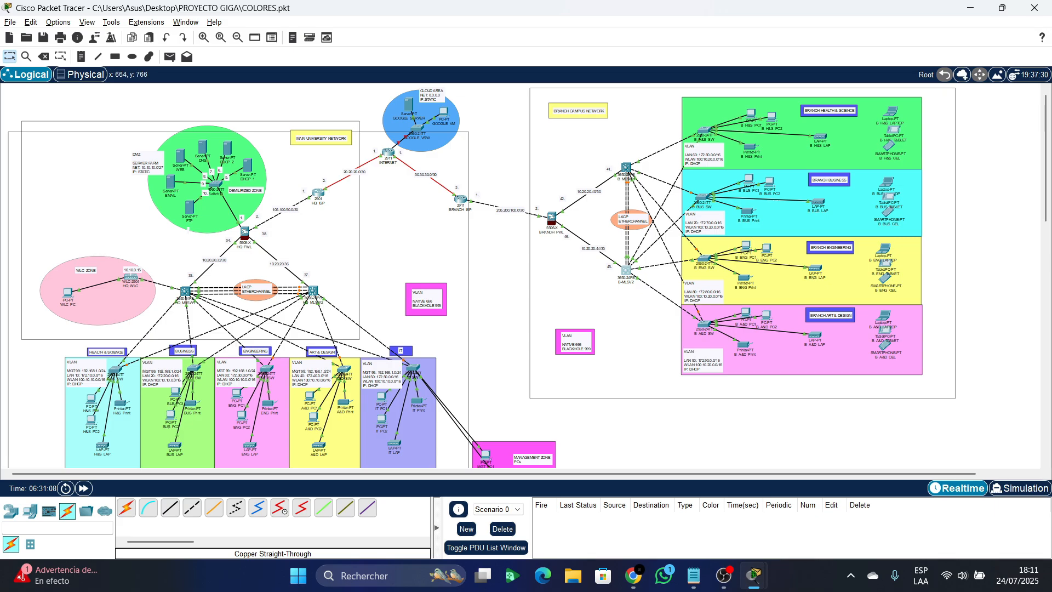
# - Open the command line of the HQ_MLSW1 switch and enter global configuration mode
pyautogui.click(185, 291)
pyautogui.click(432, 107)
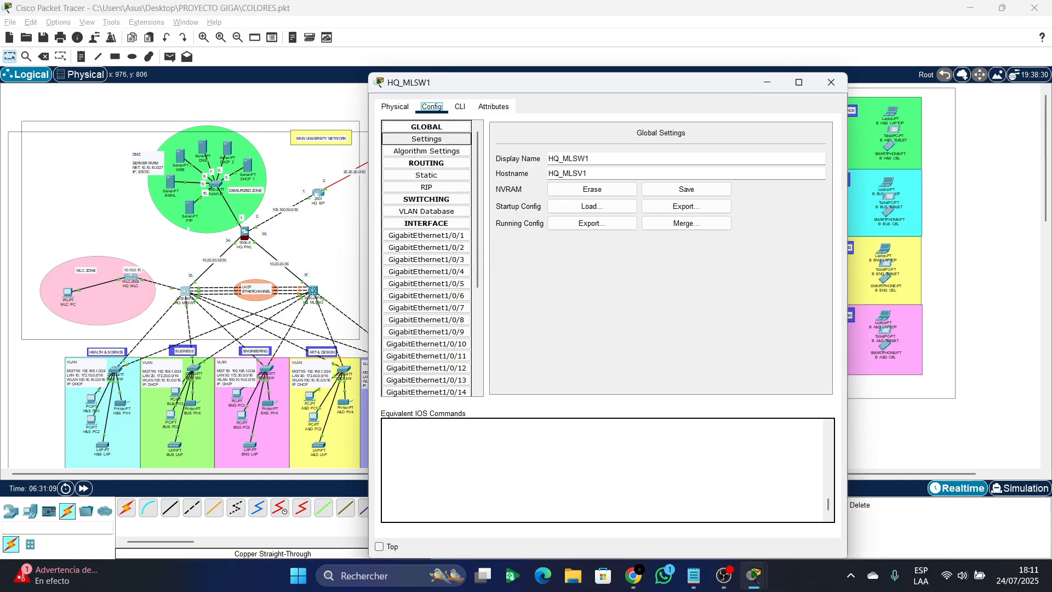
pyautogui.click(427, 272)
pyautogui.click(460, 107)
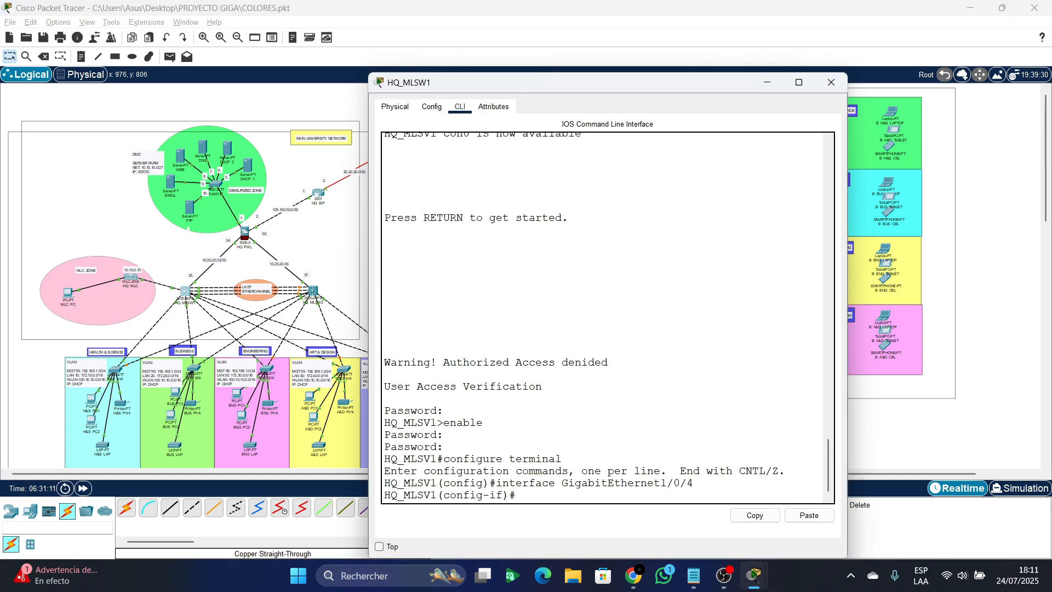
pyautogui.press('Return')
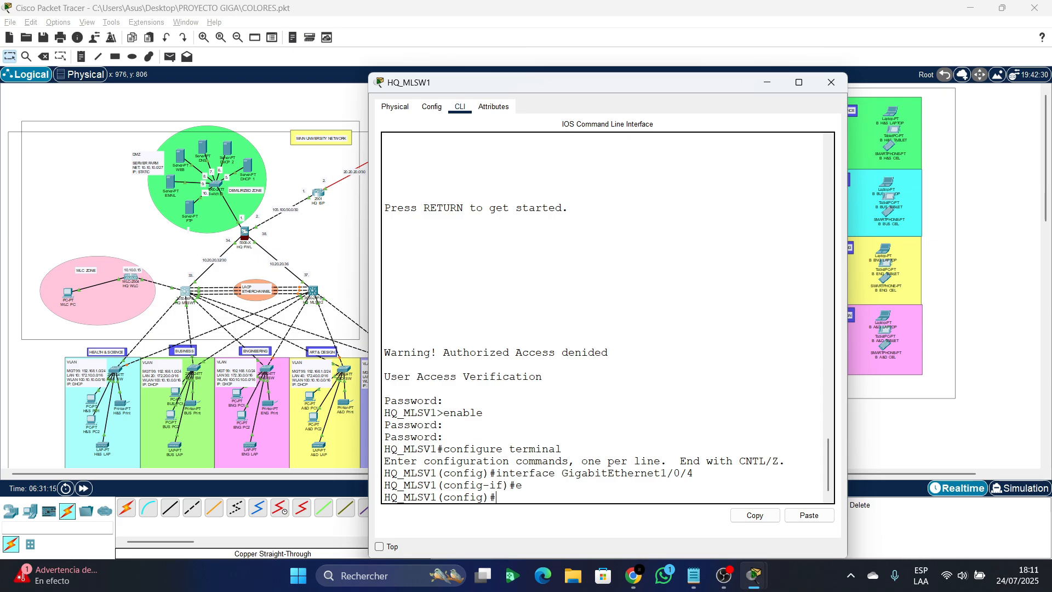
# - Try to start OSPF on HQ_MLSW1 with the command "router 10 ospf"
pyautogui.write('router')
pyautogui.press('BackSpace')
pyautogui.press('BackSpace')
pyautogui.press('BackSpace')
pyautogui.press('BackSpace')
pyautogui.press('BackSpace')
pyautogui.press('BackSpace')
pyautogui.write('rou')
pyautogui.press('Tab')
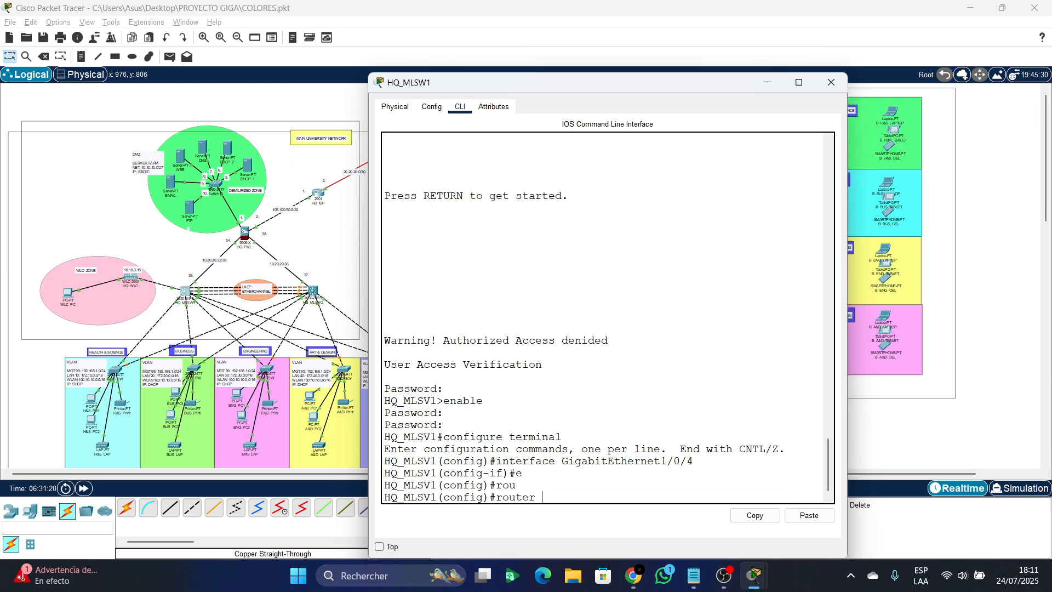
pyautogui.write('10 ospf')
pyautogui.press('Return')
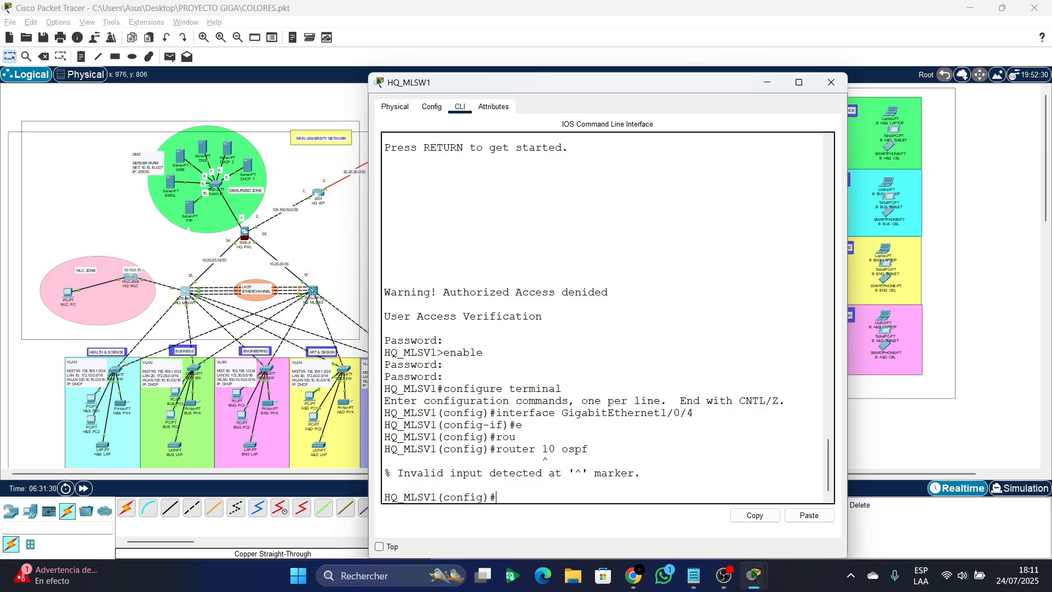
# - Start OSPF process 10 on HQ_MLSW1 with the command "router ospf 10"
pyautogui.press('Up')
pyautogui.press('BackSpace')
pyautogui.press('BackSpace')
pyautogui.press('BackSpace')
pyautogui.press('BackSpace')
pyautogui.press('BackSpace')
pyautogui.press('BackSpace')
pyautogui.press('BackSpace')
pyautogui.write('ospf 10')
pyautogui.press('Return')
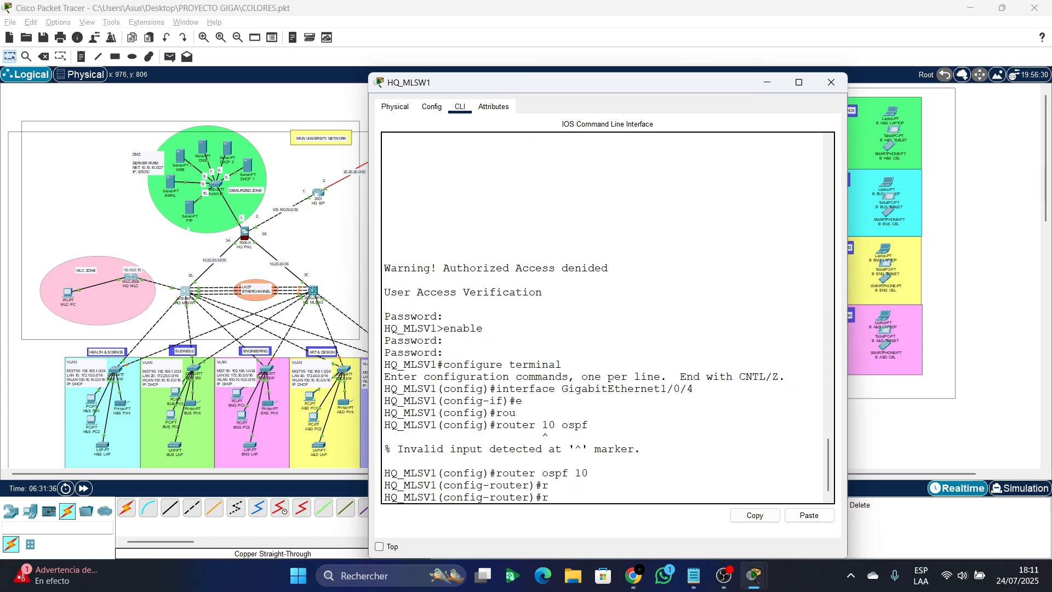
# - Set the OSPF router ID to 2.1.2.1
pyautogui.write('o')
pyautogui.press('Tab')
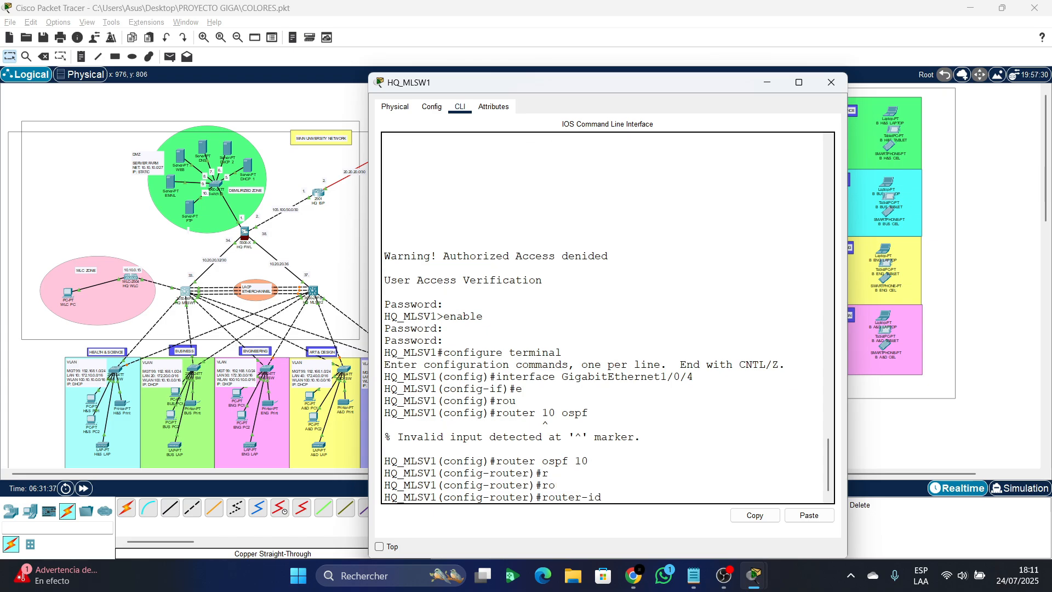
pyautogui.write('2.1.2.1')
pyautogui.press('Return')
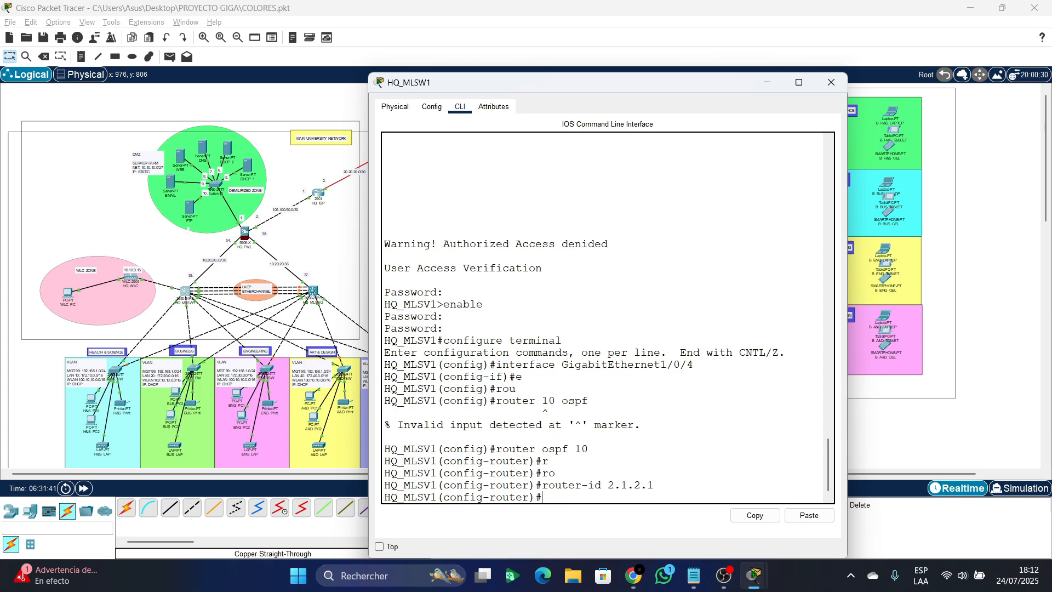
# - Advertise network 172.10.0.0 with wildcard 0.0.255.255 in OSPF area 0
pyautogui.write('ne')
pyautogui.press('Tab')
pyautogui.write('t')
pyautogui.press('Tab')
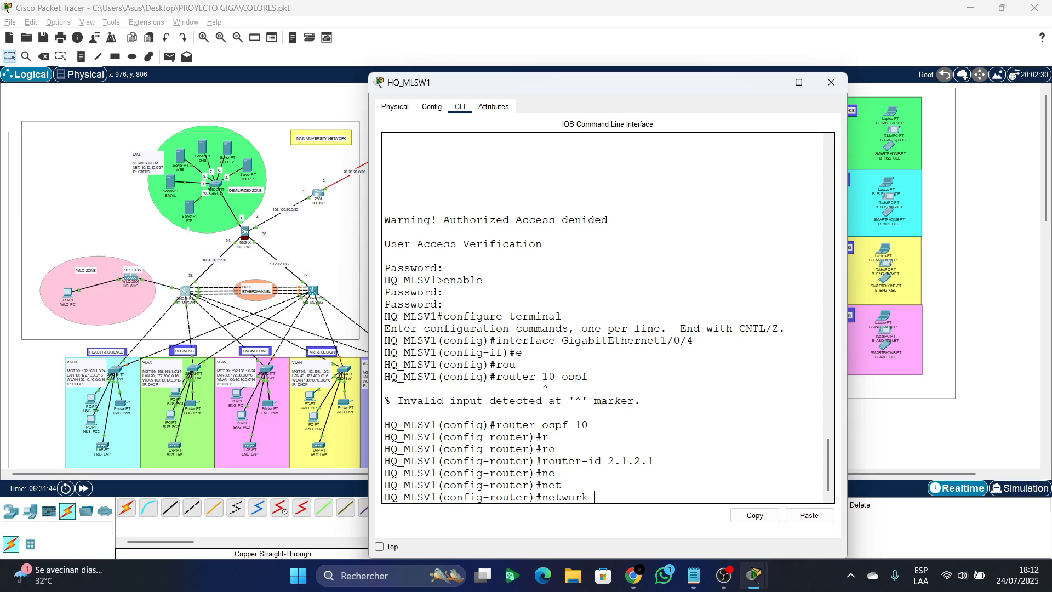
pyautogui.write('172.10.0.0 0.0.255.255 area 0')
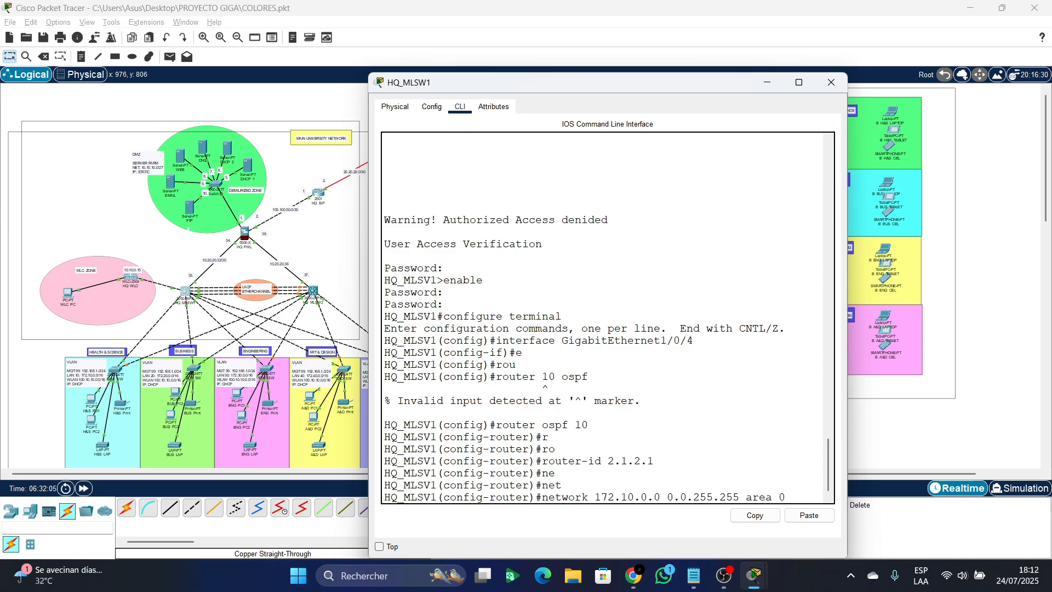
pyautogui.press('Return')
# - Advertise network 172.20.0.0 with wildcard 0.0.255.255 in OSPF area 0
pyautogui.press('Up')
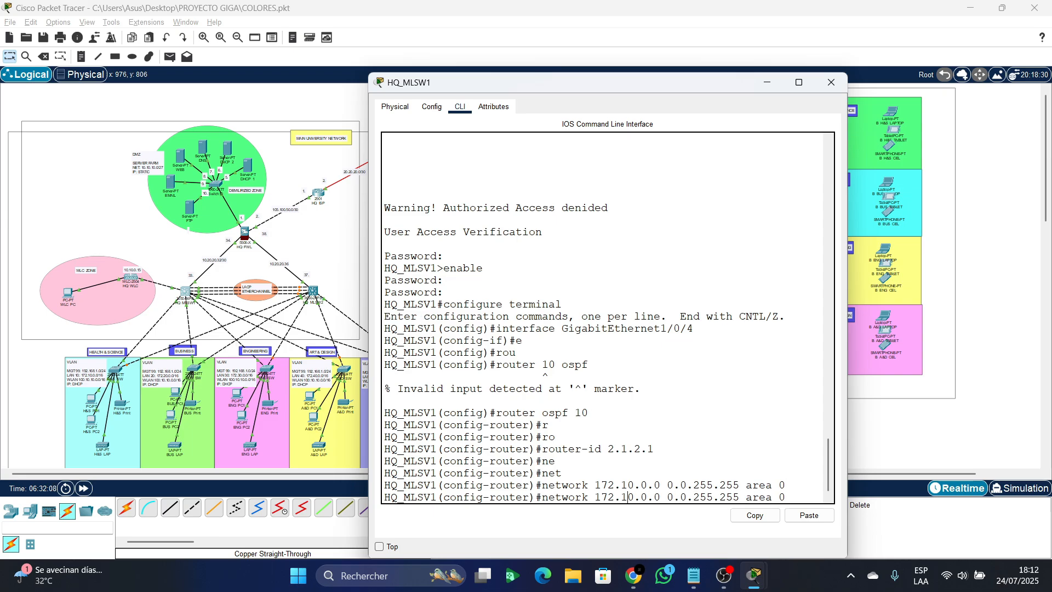
pyautogui.press('BackSpace')
pyautogui.write('2')
pyautogui.press('Return')
# - Advertise network 172.30.0.0 with wildcard 0.0.255.255 in OSPF area 0
pyautogui.press('Up')
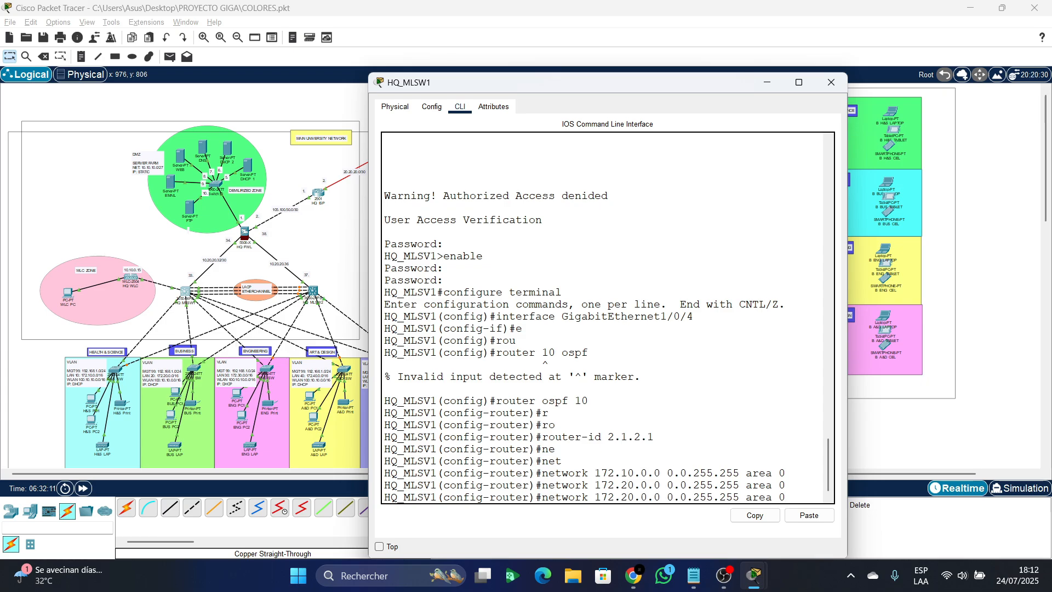
pyautogui.press('Left')
pyautogui.press('Left')
pyautogui.press('Left')
pyautogui.press('BackSpace')
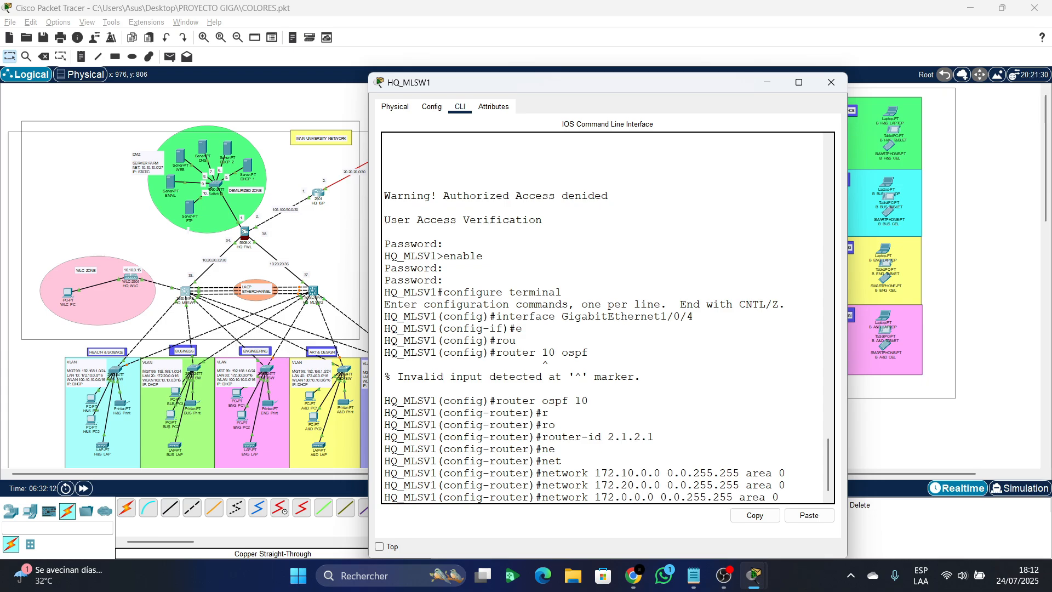
pyautogui.write('3')
pyautogui.press('Return')
# - Advertise network 172.40.0.0 with wildcard 0.0.255.255 in OSPF area 0
pyautogui.press('Up')
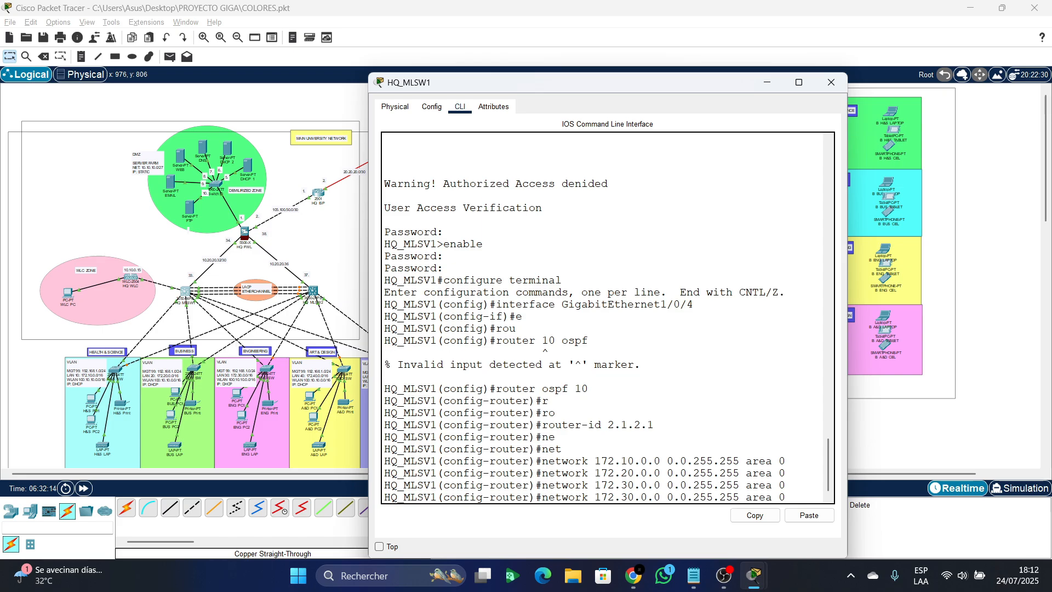
pyautogui.press('Left')
pyautogui.press('Left')
pyautogui.press('Left')
pyautogui.press('Left')
pyautogui.press('Left')
pyautogui.press('Left')
pyautogui.press('Left')
pyautogui.press('Left')
pyautogui.press('Left')
pyautogui.press('Left')
pyautogui.press('Left')
pyautogui.press('Left')
pyautogui.press('Left')
pyautogui.press('Left')
pyautogui.press('Left')
pyautogui.press('Left')
pyautogui.press('Left')
pyautogui.press('Left')
pyautogui.press('Left')
pyautogui.press('Left')
pyautogui.press('BackSpace')
pyautogui.write('4')
pyautogui.press('Return')
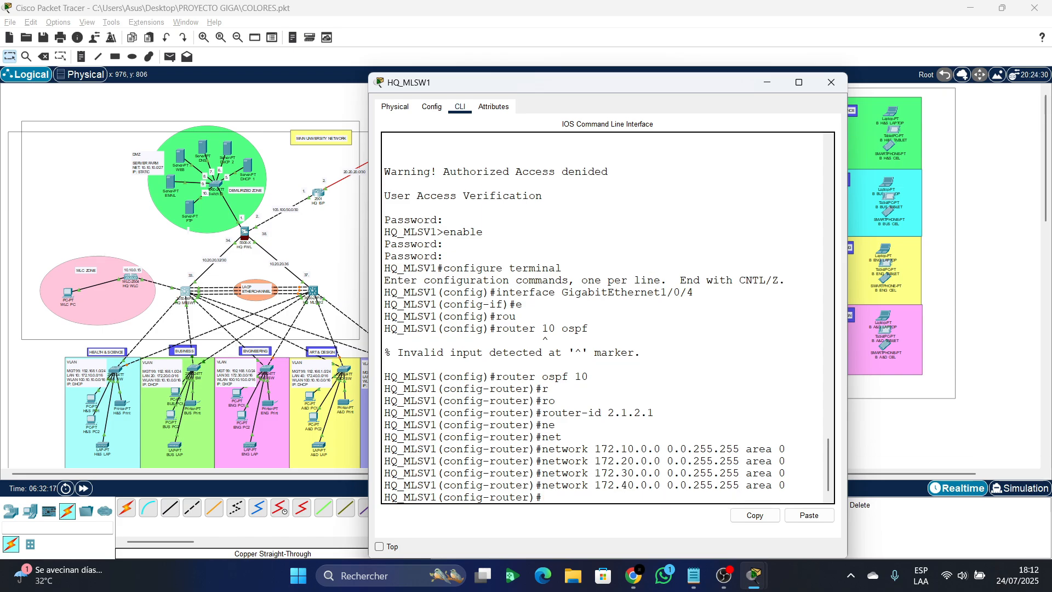
# - Advertise network 172.50.0.0 with wildcard 0.0.255.255 in OSPF area 0
pyautogui.press('Up')
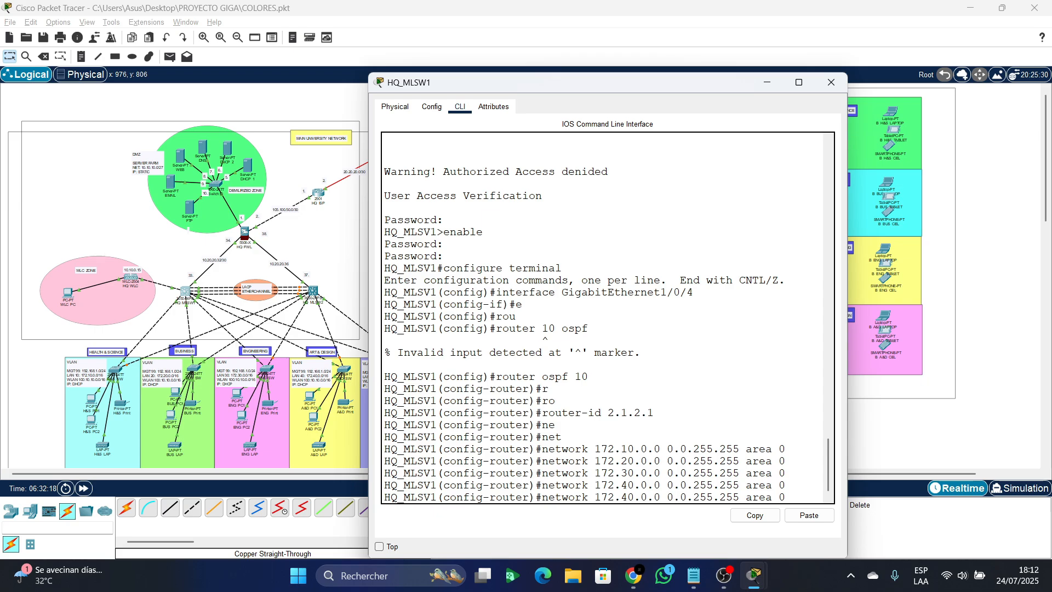
pyautogui.press('BackSpace')
pyautogui.write('5')
pyautogui.press('Return')
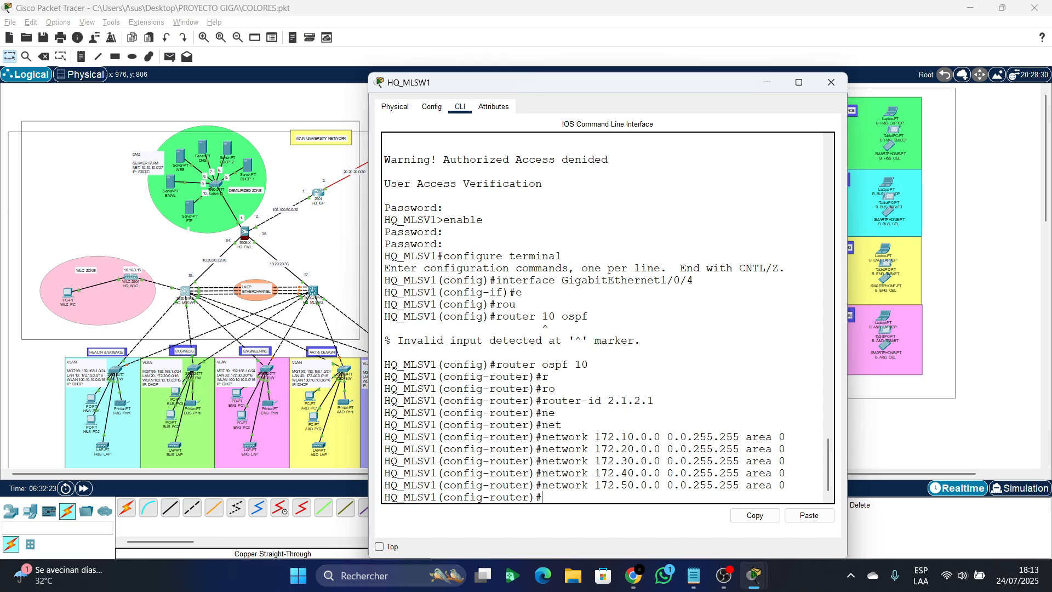
# - Advertise network 192.168.1.0 with wildcard 0.0.0.255 in OSPF area 0
pyautogui.press('Up')
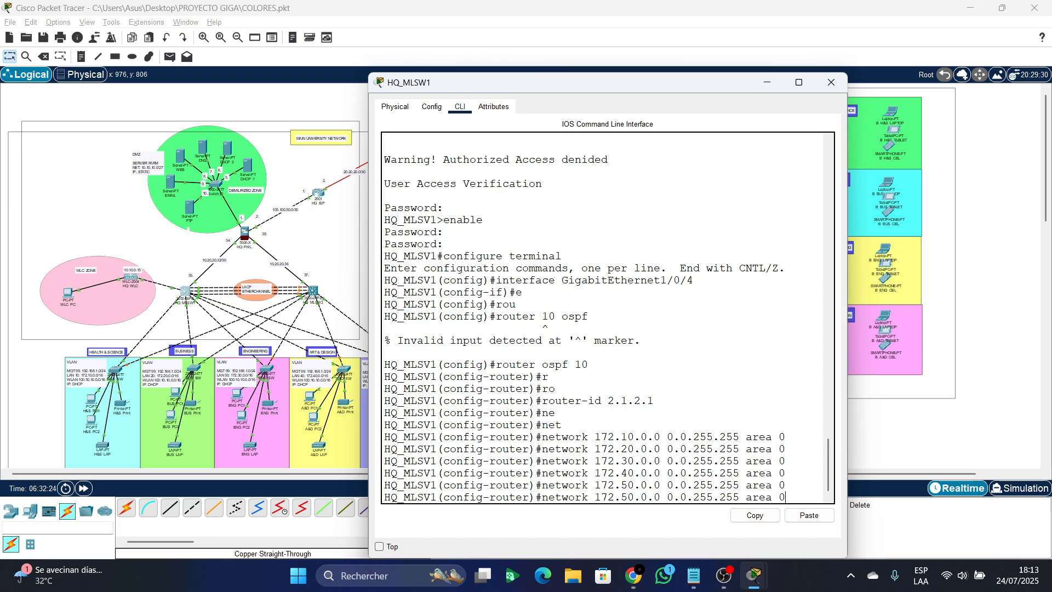
pyautogui.press('Left')
pyautogui.press('BackSpace')
pyautogui.press('BackSpace')
pyautogui.press('BackSpace')
pyautogui.write('0')
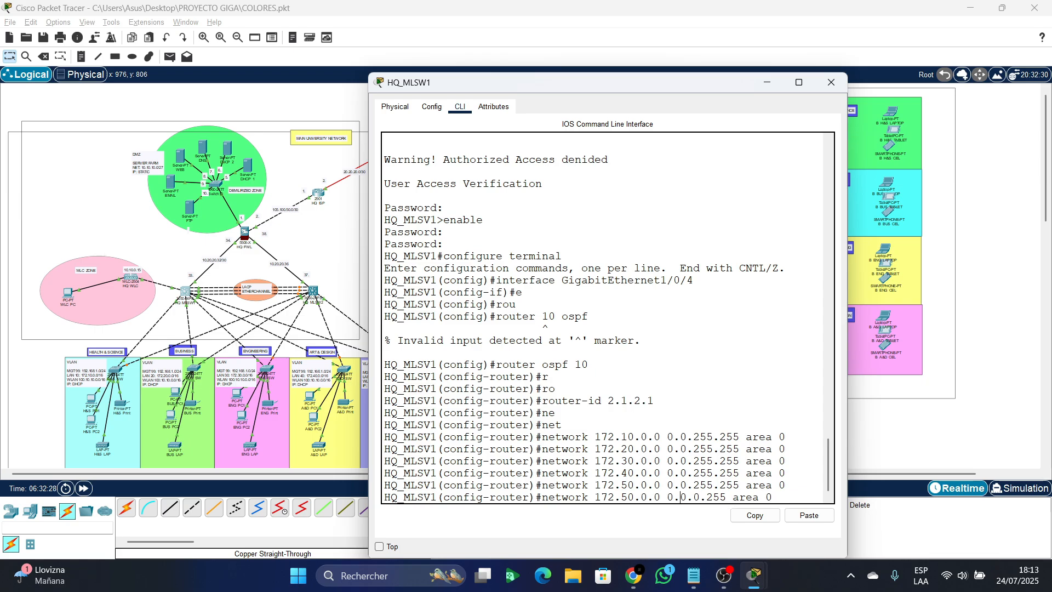
pyautogui.press('Left')
pyautogui.press('Left')
pyautogui.press('Left')
pyautogui.press('BackSpace')
pyautogui.press('BackSpace')
pyautogui.press('BackSpace')
pyautogui.press('BackSpace')
pyautogui.press('BackSpace')
pyautogui.press('BackSpace')
pyautogui.press('BackSpace')
pyautogui.press('BackSpace')
pyautogui.press('BackSpace')
pyautogui.press('BackSpace')
pyautogui.write('192.168.10')
pyautogui.press('BackSpace')
pyautogui.write('.0')
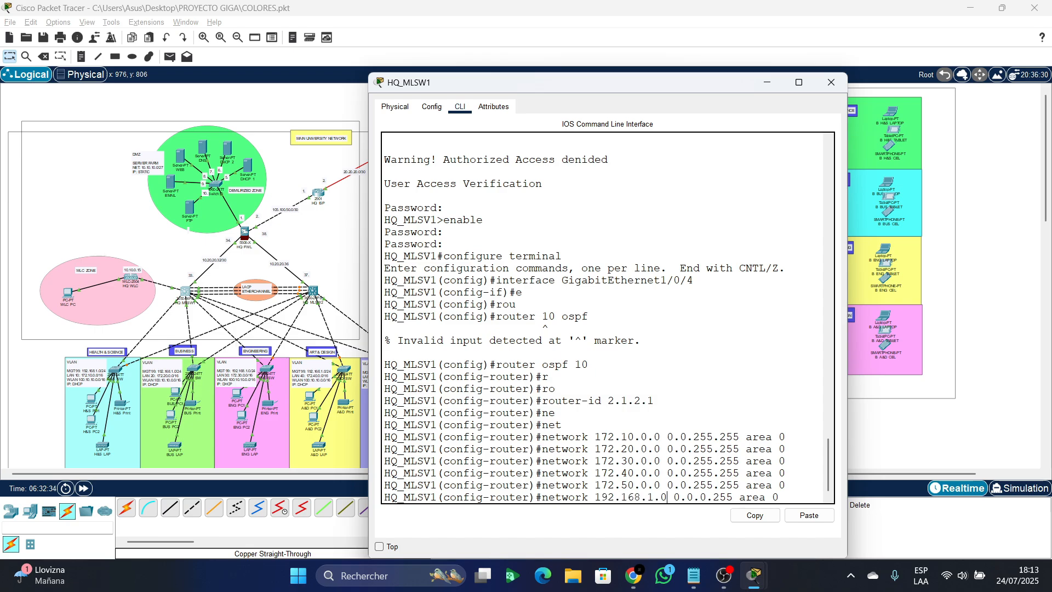
pyautogui.press('Return')
# - Advertise network 10.10.0.0 with wildcard 0.0.255.255 in OSPF area 0
pyautogui.press('Up')
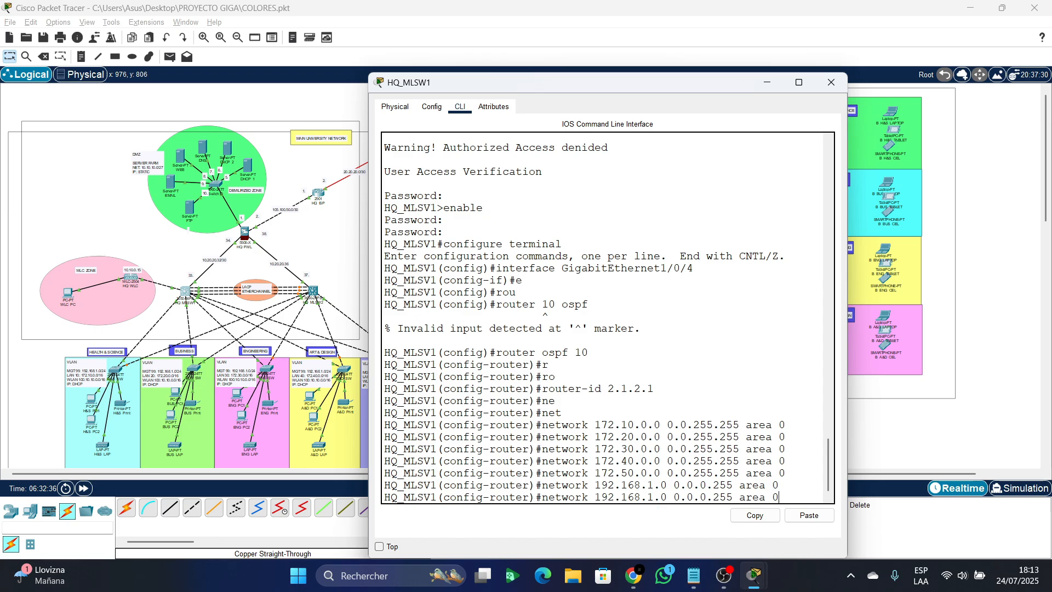
pyautogui.press('Left')
pyautogui.press('Left')
pyautogui.press('Left')
pyautogui.press('Left')
pyautogui.press('Left')
pyautogui.press('Left')
pyautogui.press('BackSpace')
pyautogui.write('255')
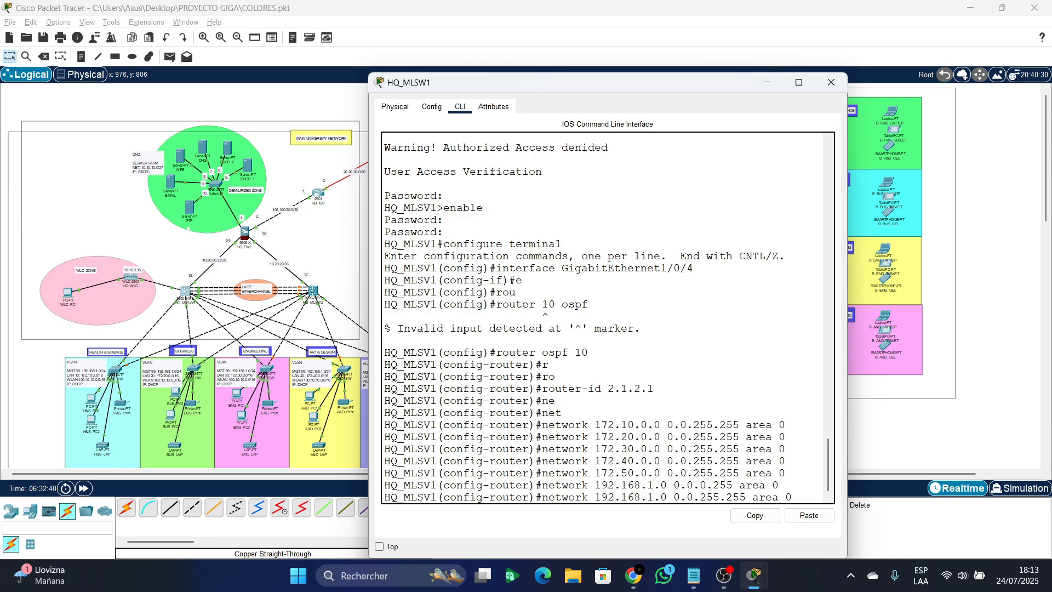
pyautogui.press('Left')
pyautogui.press('Left')
pyautogui.press('Left')
pyautogui.press('Left')
pyautogui.press('Left')
pyautogui.press('Left')
pyautogui.press('Left')
pyautogui.press('Left')
pyautogui.press('BackSpace')
pyautogui.press('BackSpace')
pyautogui.press('BackSpace')
pyautogui.press('BackSpace')
pyautogui.press('BackSpace')
pyautogui.press('BackSpace')
pyautogui.press('BackSpace')
pyautogui.press('BackSpace')
pyautogui.press('BackSpace')
pyautogui.press('BackSpace')
pyautogui.press('BackSpace')
pyautogui.write('10.10.')
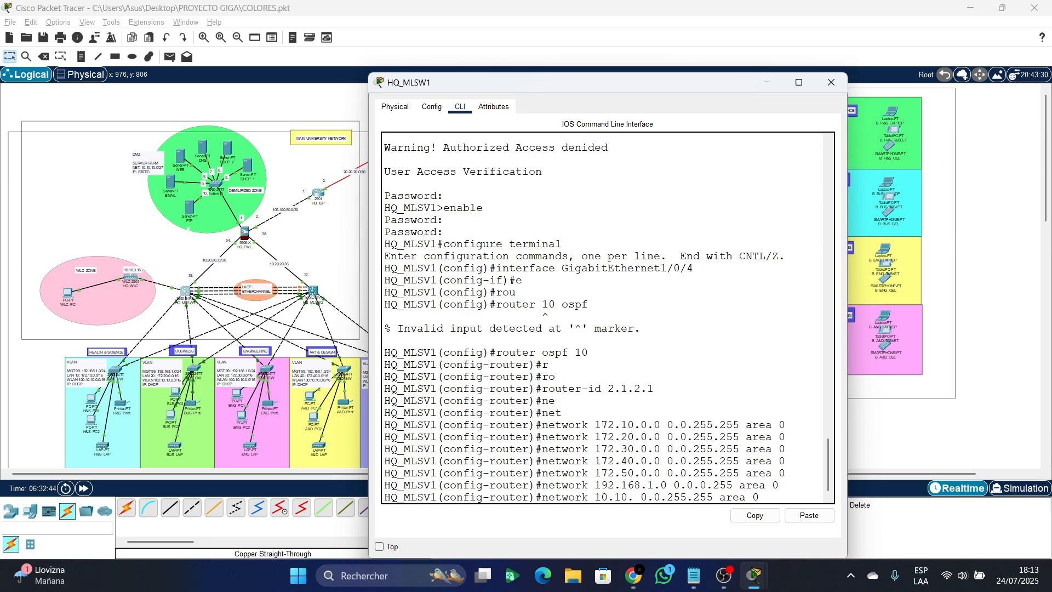
pyautogui.write('0.0')
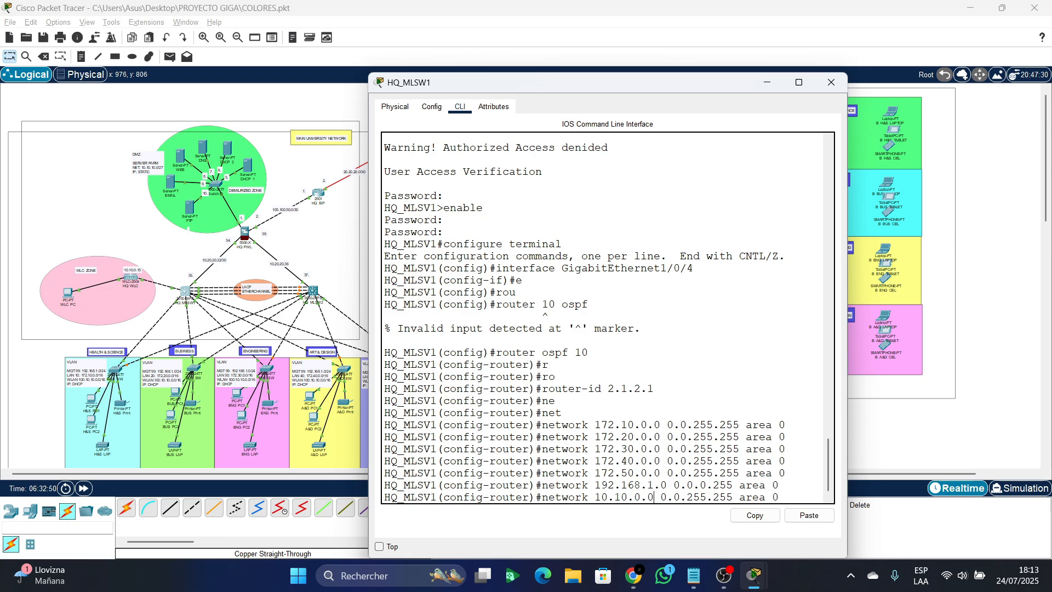
pyautogui.press('Return')
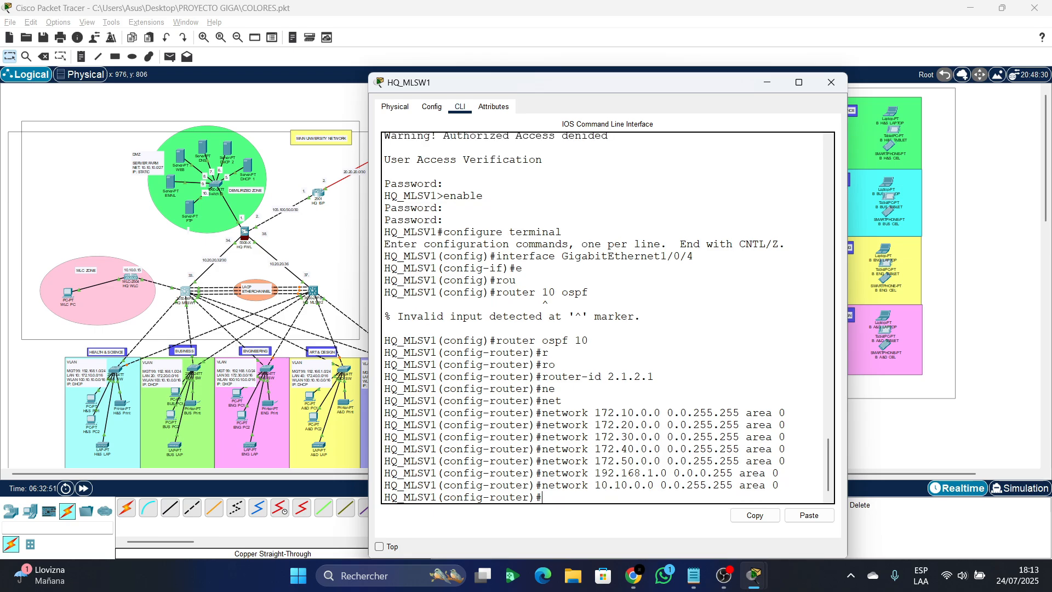
# - Advertise the firewall link network 10.20.20.32 with wildcard 0.0.0.3 in OSPF area 0, checking the address against the topology
pyautogui.press('Up')
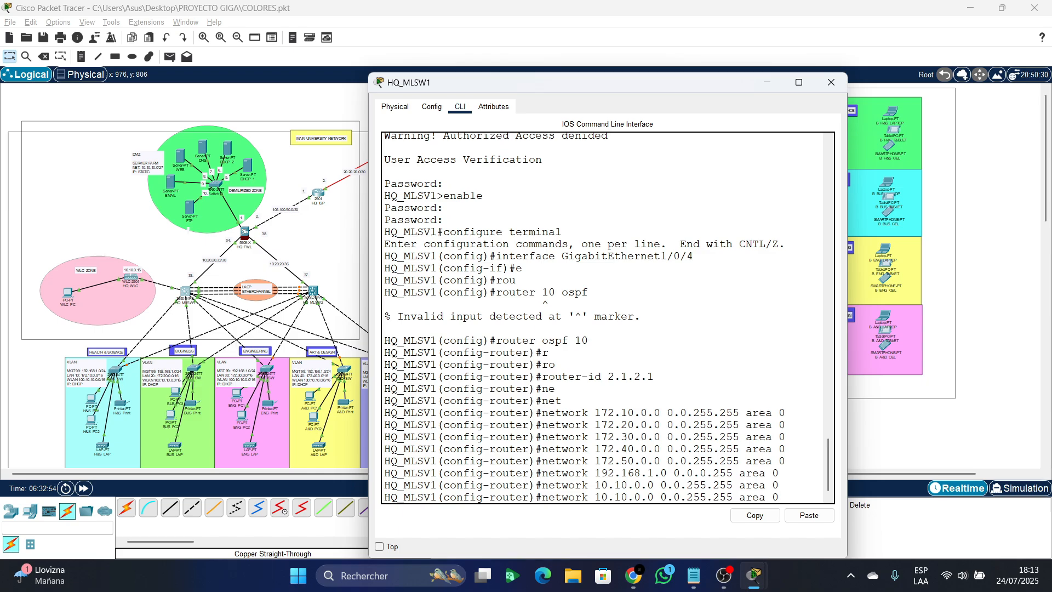
pyautogui.press('BackSpace')
pyautogui.press('BackSpace')
pyautogui.press('BackSpace')
pyautogui.write('3')
pyautogui.press('Left')
pyautogui.press('Left')
pyautogui.press('BackSpace')
pyautogui.press('BackSpace')
pyautogui.press('BackSpace')
pyautogui.write('0')
pyautogui.press('Left')
pyautogui.press('Left')
pyautogui.press('Left')
pyautogui.press('Left')
pyautogui.press('Left')
pyautogui.press('Left')
pyautogui.press('BackSpace')
pyautogui.press('BackSpace')
pyautogui.press('BackSpace')
pyautogui.press('BackSpace')
pyautogui.press('BackSpace')
pyautogui.press('BackSpace')
pyautogui.write('20.20.32')
pyautogui.moveTo(532, 82); pyautogui.dragTo(665, 95)
pyautogui.scroll(1, 361, 318)
pyautogui.scroll(-4, 367, 319)
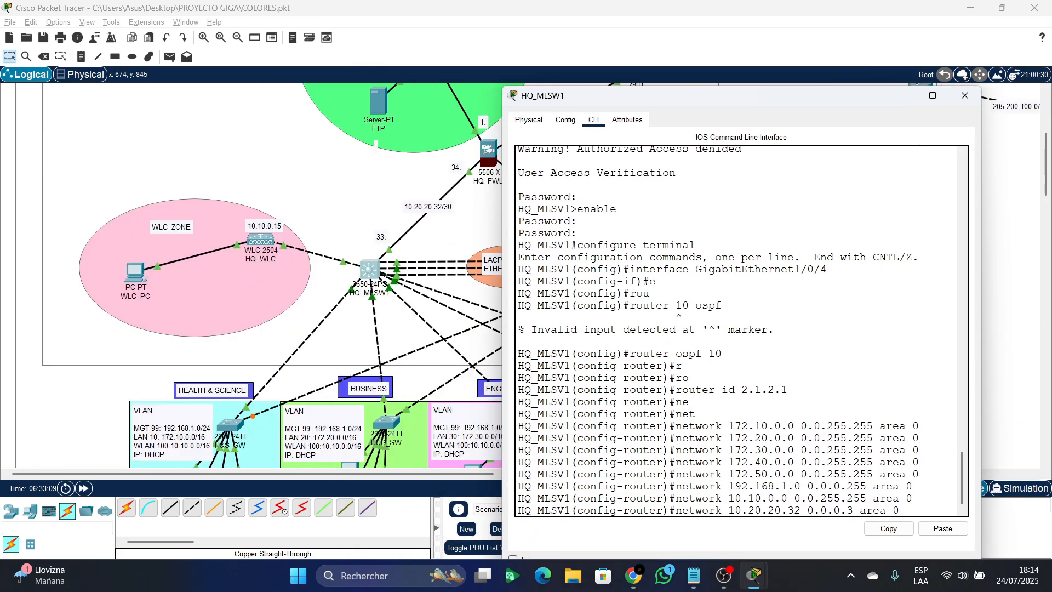
pyautogui.moveTo(309, 474); pyautogui.dragTo(343, 475)
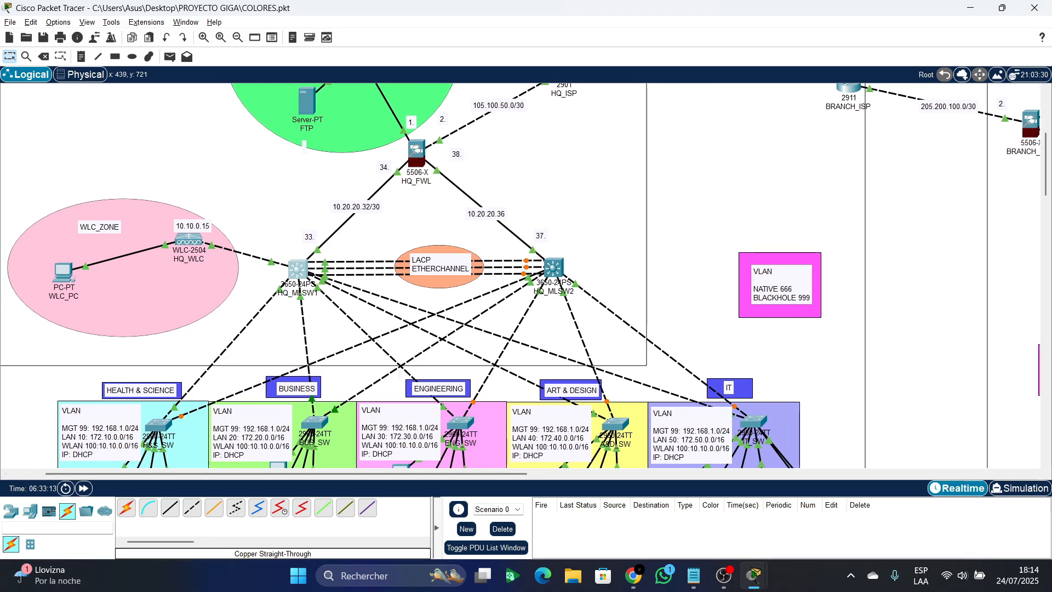
pyautogui.scroll(-4, 689, 336)
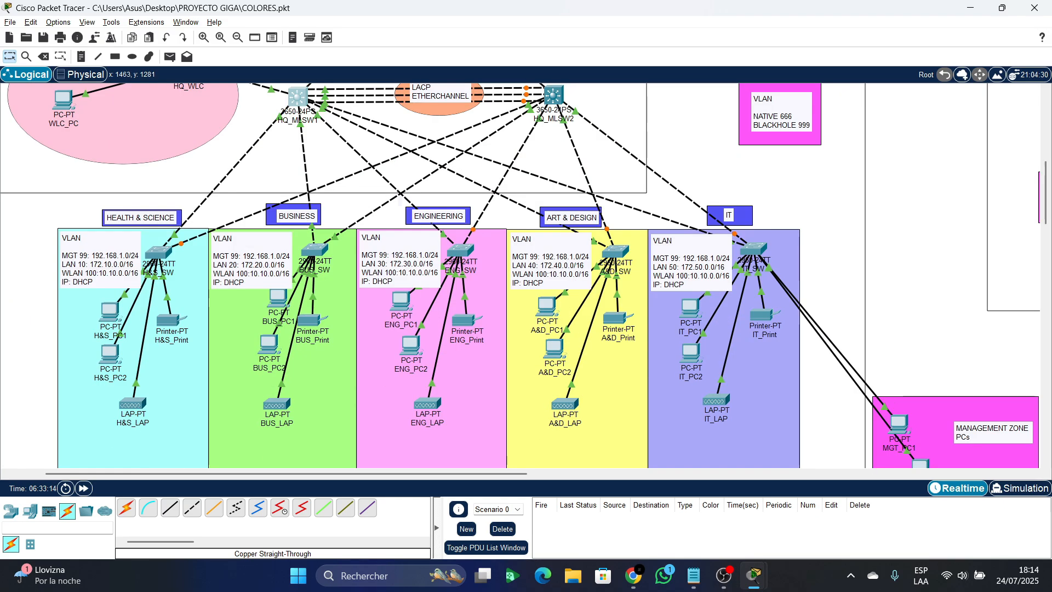
pyautogui.scroll(5, 689, 279)
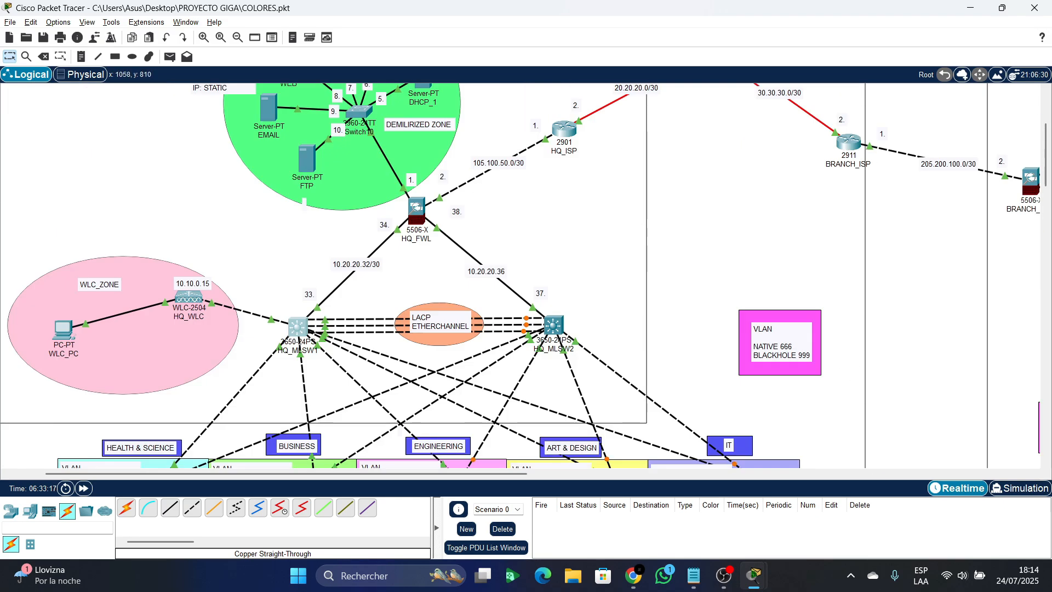
pyautogui.scroll(-1, 523, 275)
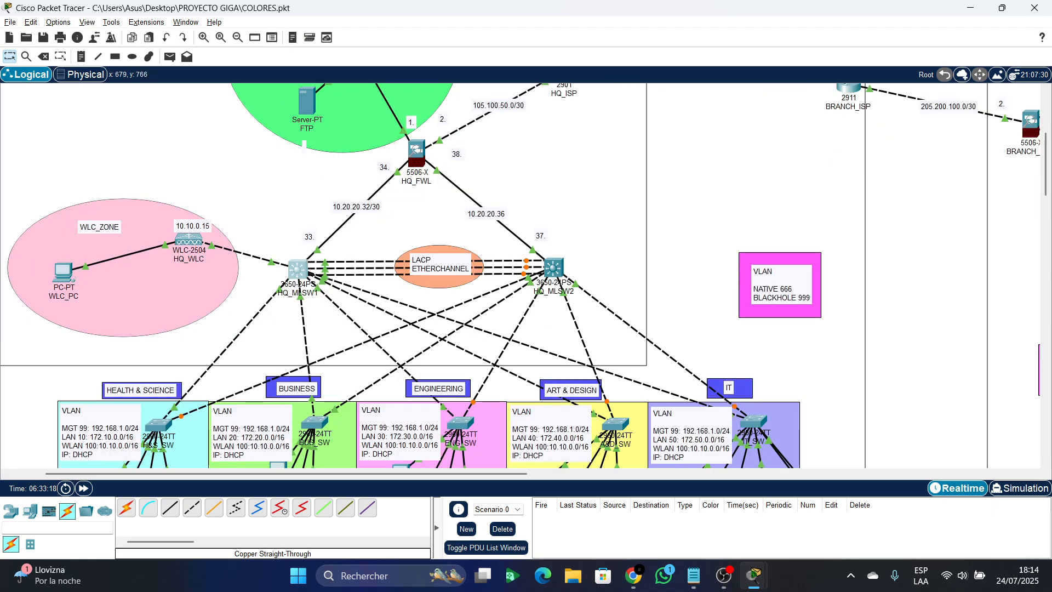
pyautogui.click(298, 270)
pyautogui.press('Return')
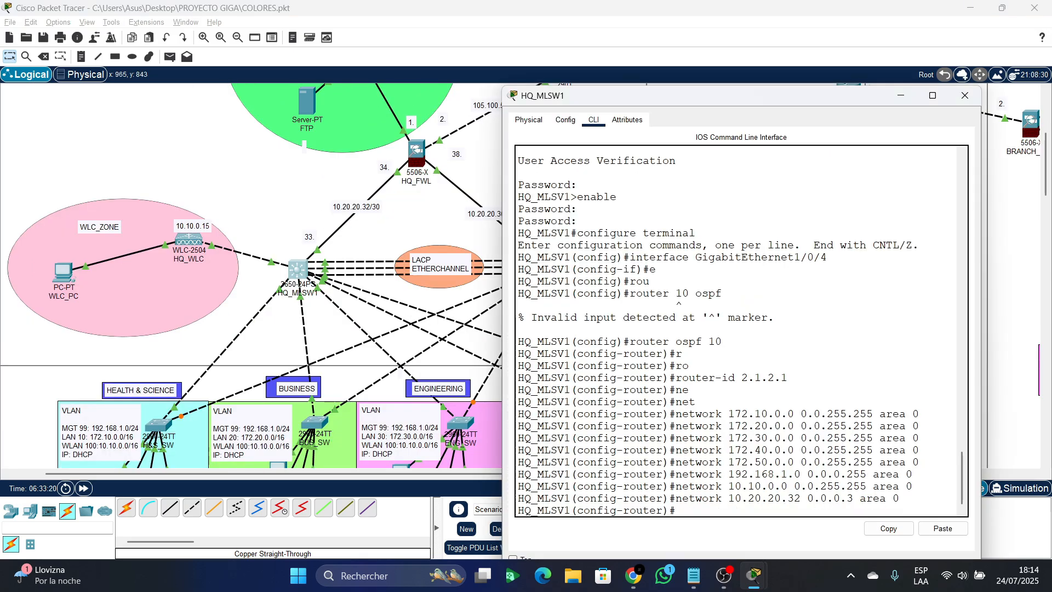
# - Save HQ_MLSW1's running configuration with do wr and close the switch's window
pyautogui.write('do wr')
pyautogui.press('Return')
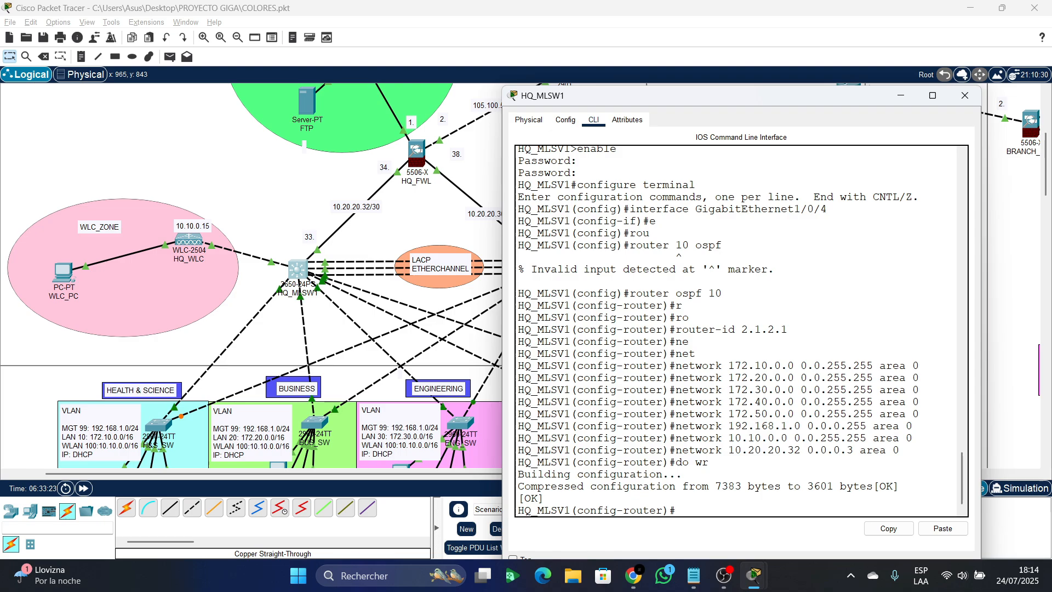
pyautogui.moveTo(636, 95); pyautogui.dragTo(606, 331)
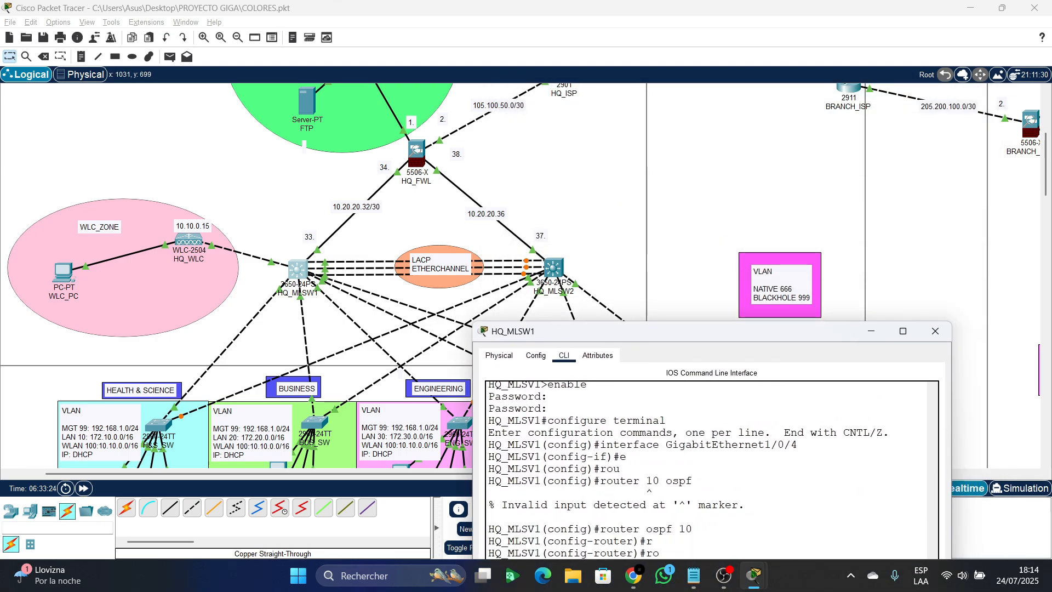
pyautogui.click(935, 331)
# - Open the command line of HQ_MLSW2, leave interface configuration and start OSPF process 10
pyautogui.click(553, 267)
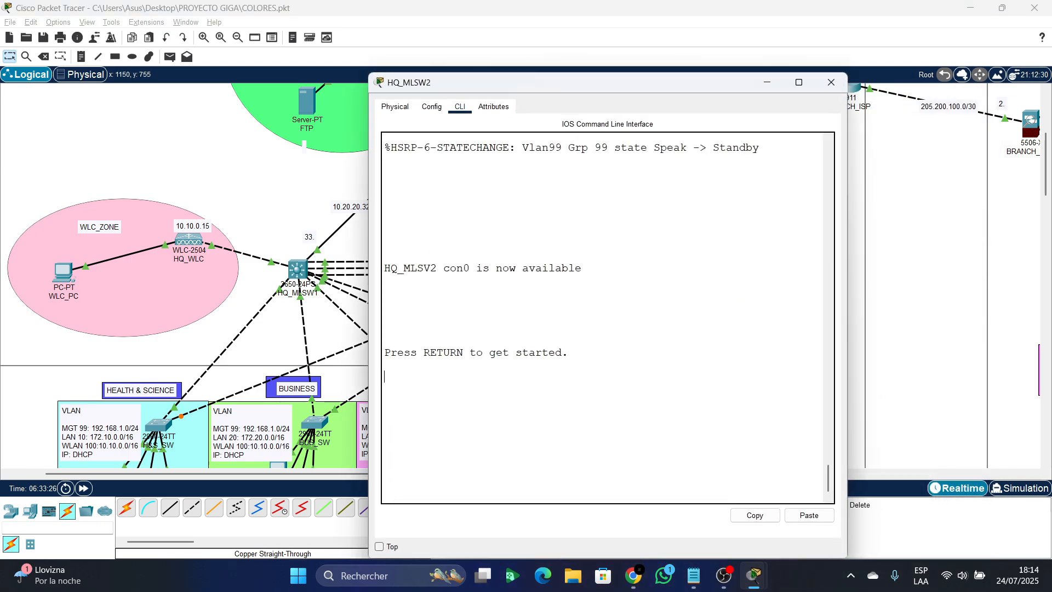
pyautogui.click(432, 107)
pyautogui.click(460, 106)
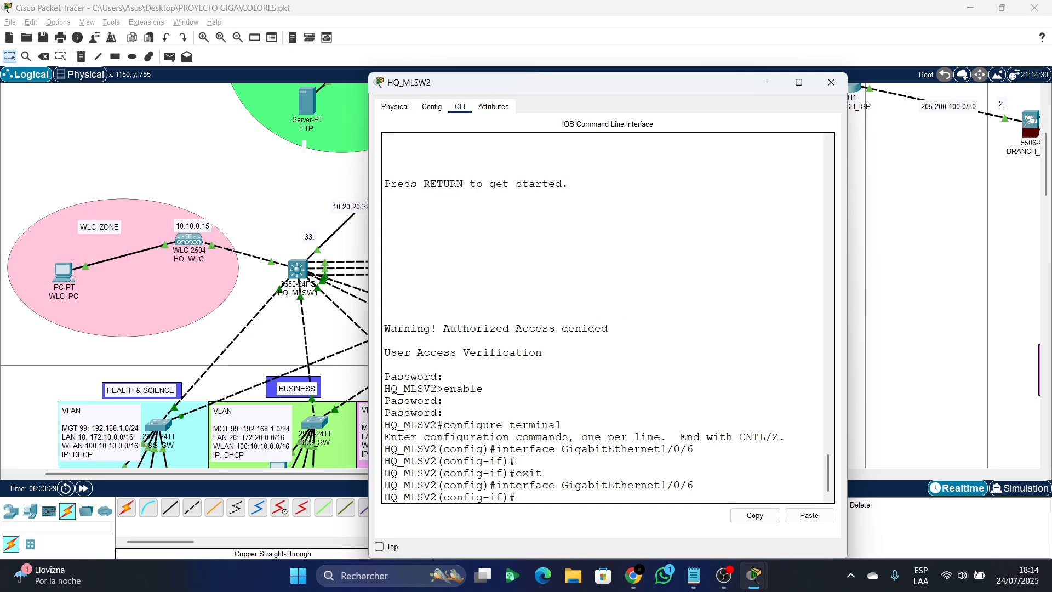
pyautogui.write('e')
pyautogui.press('Return')
pyautogui.write('rou')
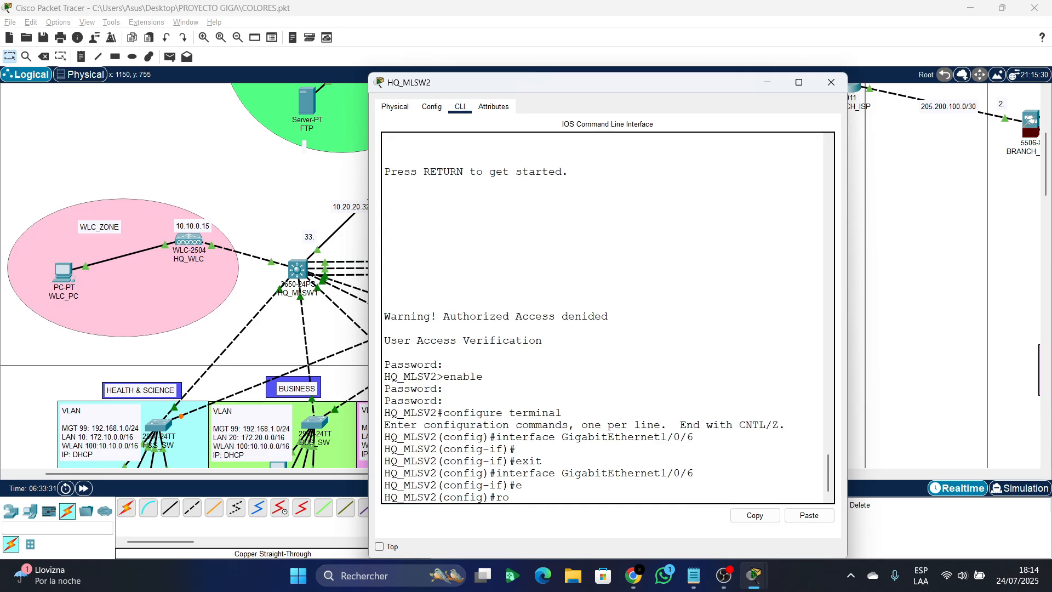
pyautogui.press('Tab')
pyautogui.write('os')
pyautogui.press('Tab')
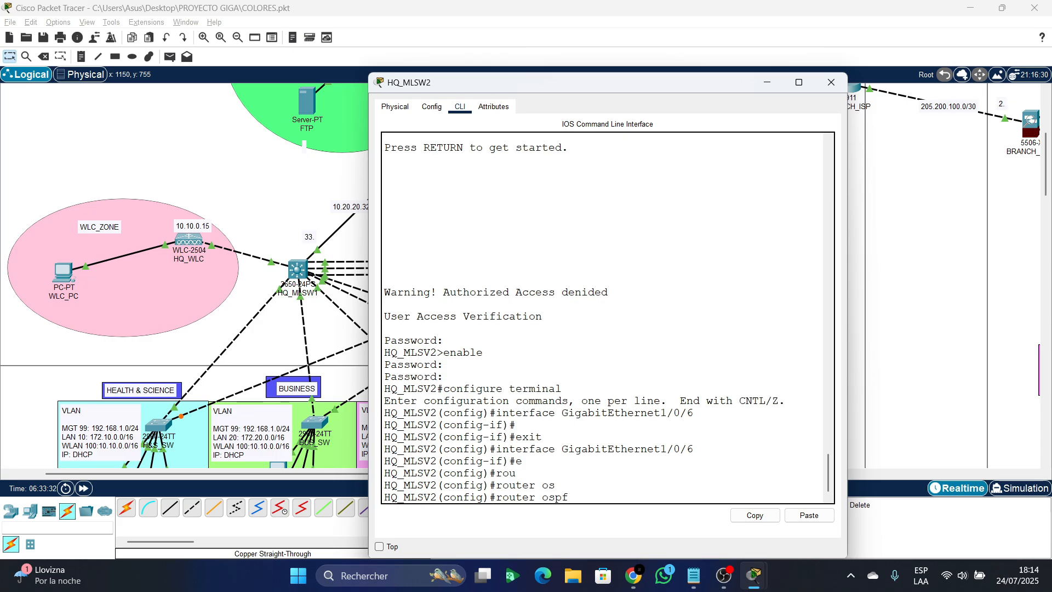
pyautogui.write('10')
pyautogui.press('Return')
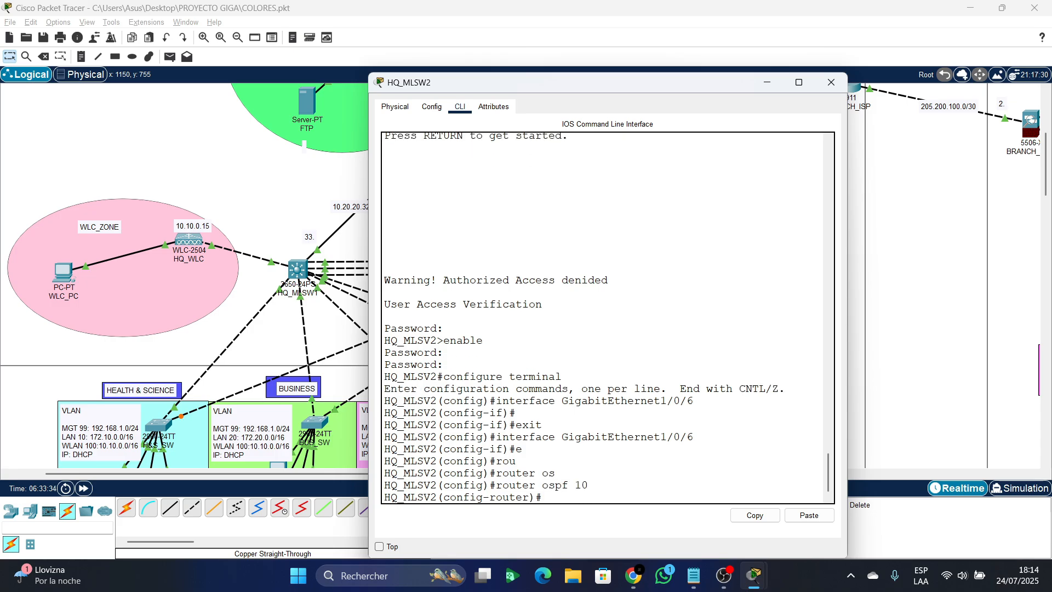
# - Set the OSPF router ID of HQ_MLSW2 to 3.1.3.1
pyautogui.write('ro')
pyautogui.press('Tab')
pyautogui.write('3.13')
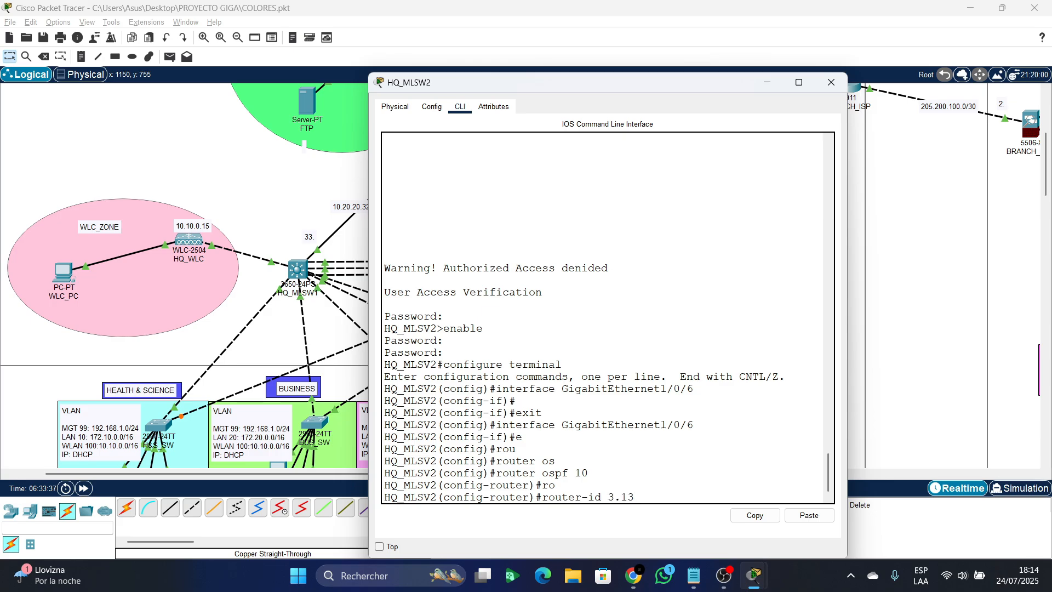
pyautogui.press('BackSpace')
pyautogui.write('.3.1')
pyautogui.press('Return')
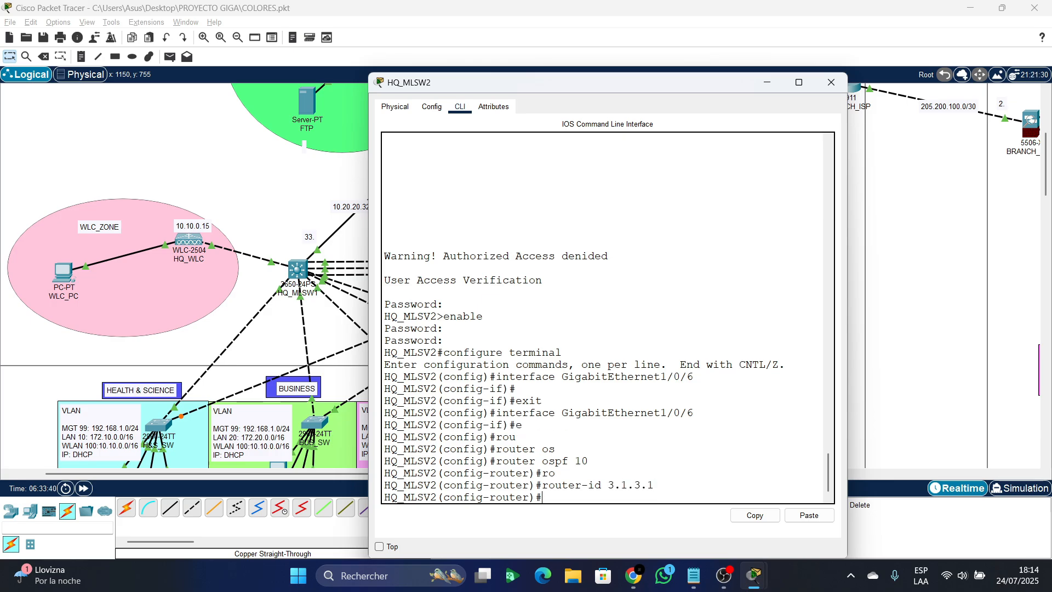
# - Advertise network 172.10.0.0 with wildcard 0.0.255.255 in OSPF area 0 on HQ_MLSW2
pyautogui.write('ne')
pyautogui.press('Tab')
pyautogui.write('t')
pyautogui.press('Tab')
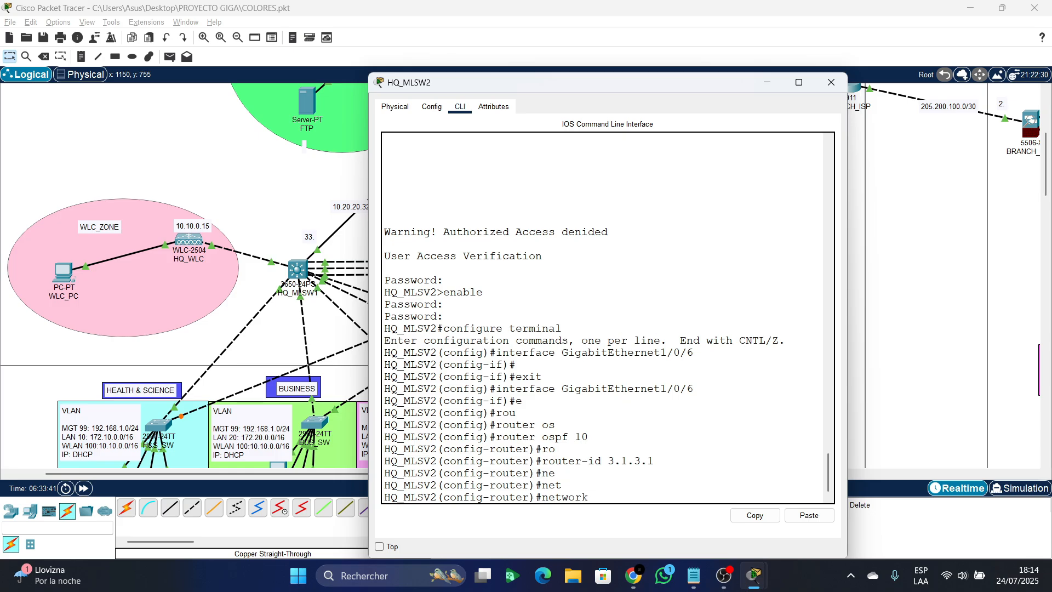
pyautogui.write('172.10.0.0. 0.0.255.255a')
pyautogui.press('BackSpace')
pyautogui.write('area 0')
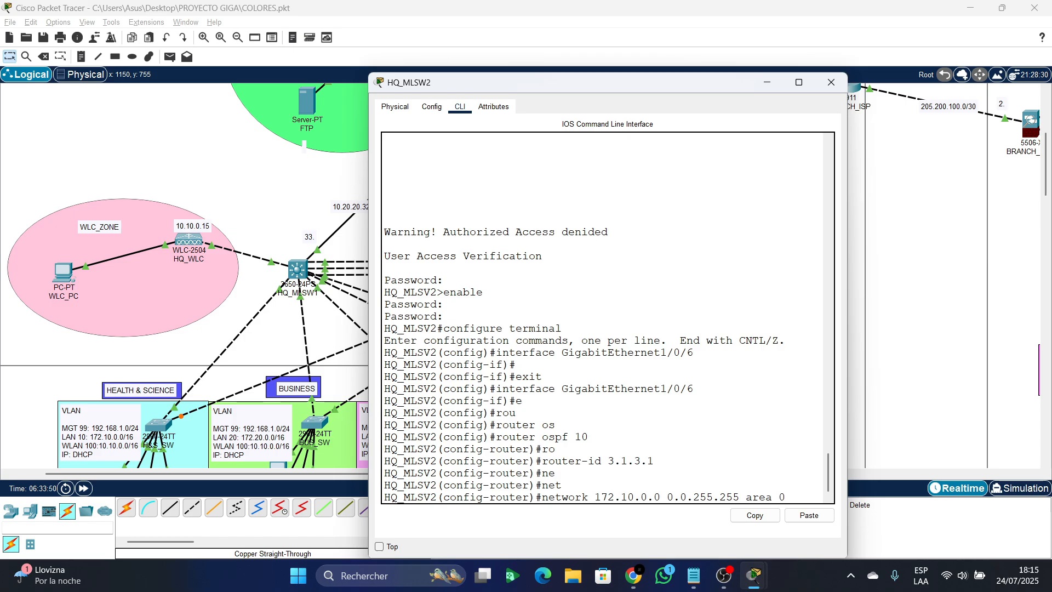
pyautogui.press('Return')
# - Advertise network 172.20.0.0 with wildcard 0.0.255.255 in OSPF area 0 on HQ_MLSW2
pyautogui.press('Up')
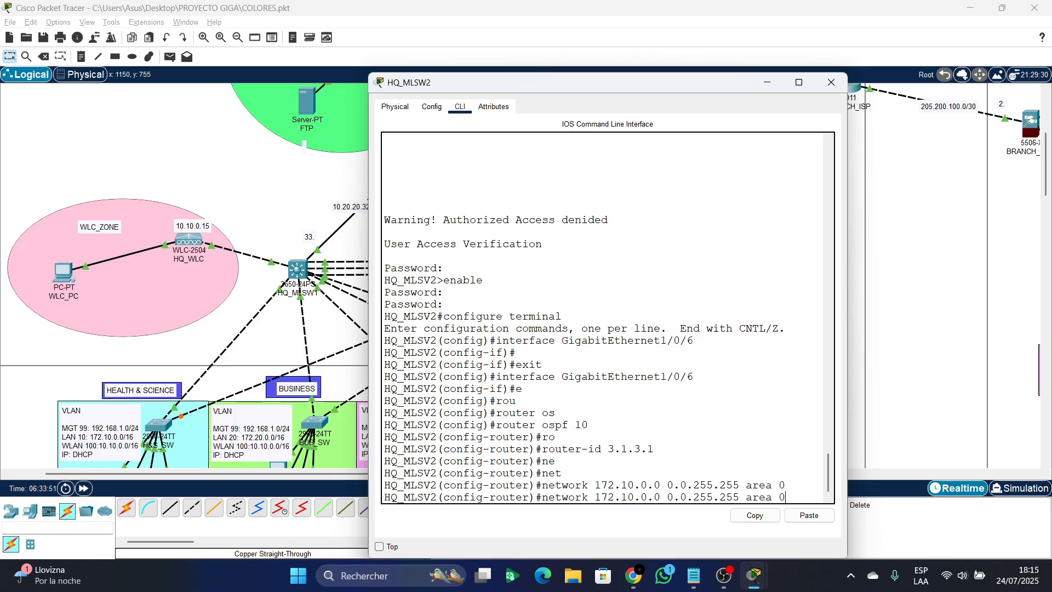
pyautogui.press('Left')
pyautogui.press('Left')
pyautogui.press('Left')
pyautogui.press('Left')
pyautogui.press('Left')
pyautogui.press('Left')
pyautogui.press('Left')
pyautogui.press('Left')
pyautogui.press('Left')
pyautogui.press('Left')
pyautogui.press('Left')
pyautogui.press('Left')
pyautogui.press('Left')
pyautogui.press('Left')
pyautogui.press('Left')
pyautogui.press('Left')
pyautogui.press('Left')
pyautogui.press('Left')
pyautogui.press('BackSpace')
pyautogui.write('2')
pyautogui.press('Return')
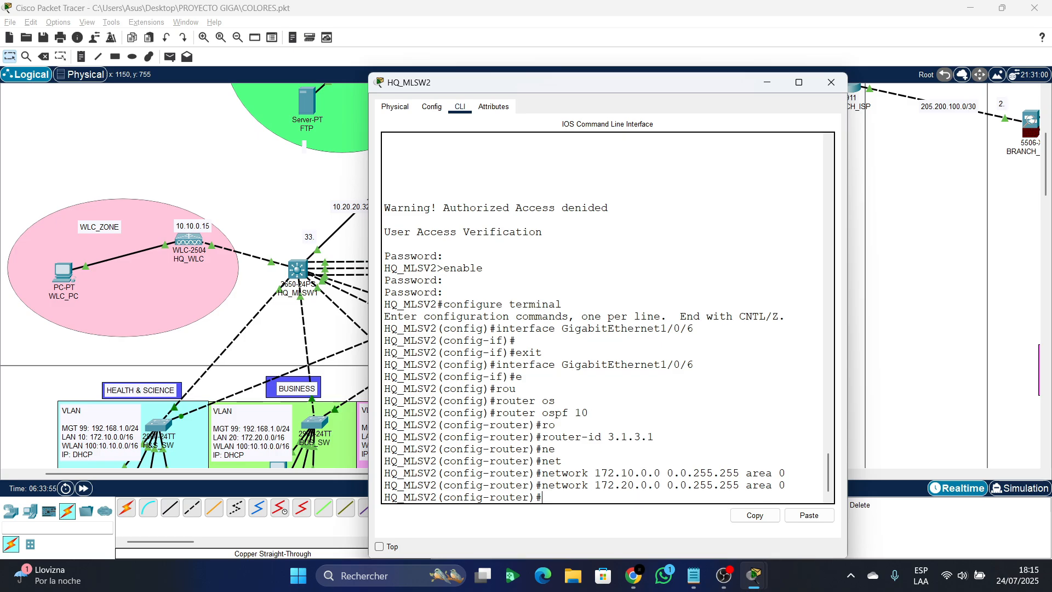
# - Advertise network 172.30.0.0 with wildcard 0.0.255.255 in OSPF area 0 on HQ_MLSW2
pyautogui.press('Up')
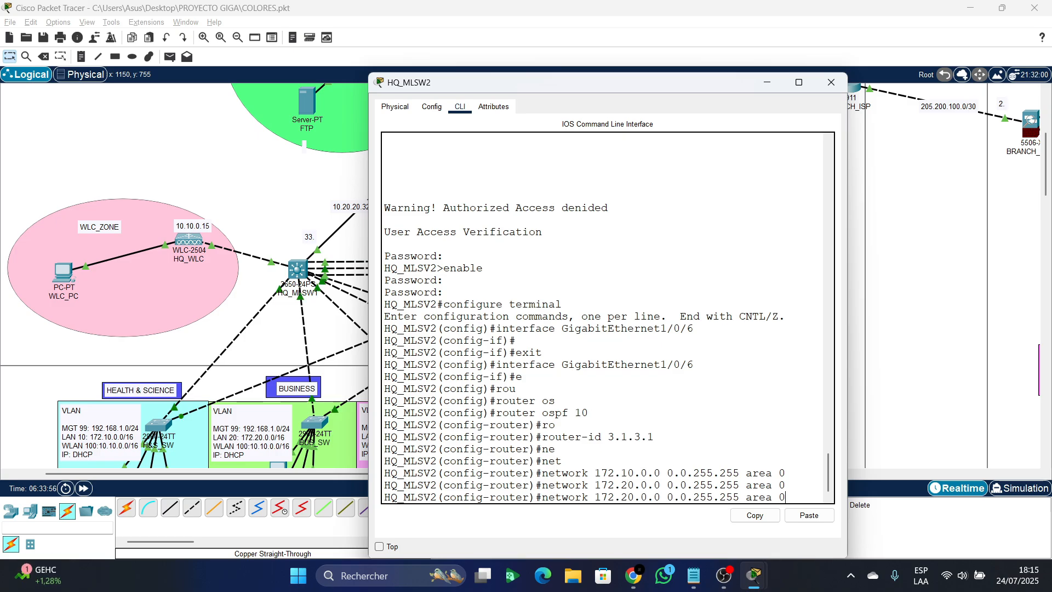
pyautogui.press('Left')
pyautogui.press('Left')
pyautogui.press('Left')
pyautogui.press('Left')
pyautogui.press('Left')
pyautogui.press('Left')
pyautogui.press('Left')
pyautogui.press('Left')
pyautogui.press('Left')
pyautogui.press('Left')
pyautogui.press('Left')
pyautogui.press('Left')
pyautogui.press('Left')
pyautogui.press('Left')
pyautogui.press('Left')
pyautogui.press('Left')
pyautogui.press('Left')
pyautogui.press('Left')
pyautogui.press('Left')
pyautogui.press('Left')
pyautogui.press('BackSpace')
pyautogui.write('3')
pyautogui.press('Return')
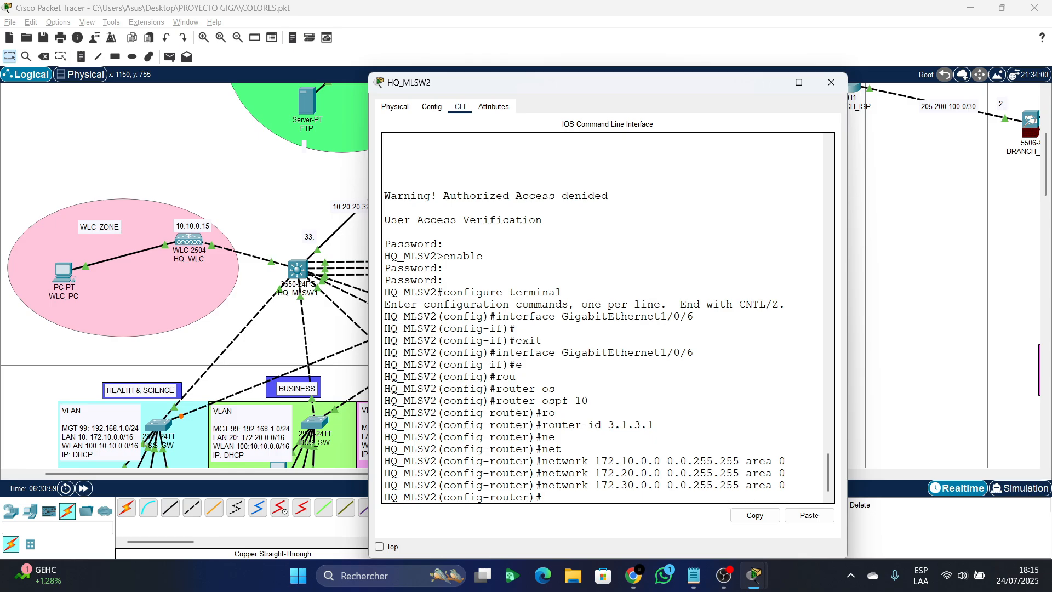
# - Re-enter the 172.30.0.0 network statement for OSPF area 0 on HQ_MLSW2
pyautogui.press('Up')
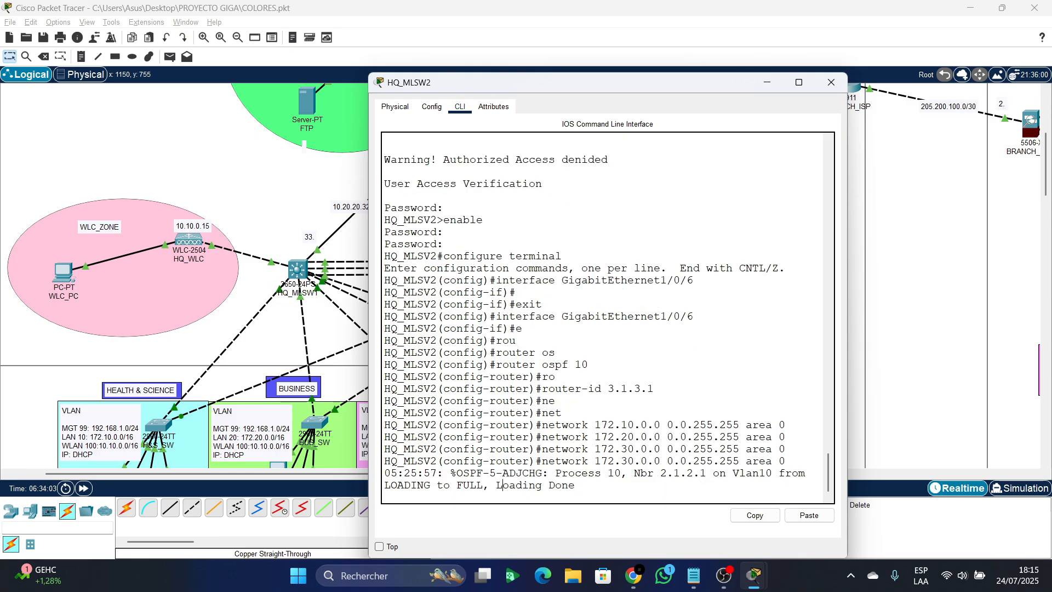
pyautogui.press('Return')
pyautogui.press('Up')
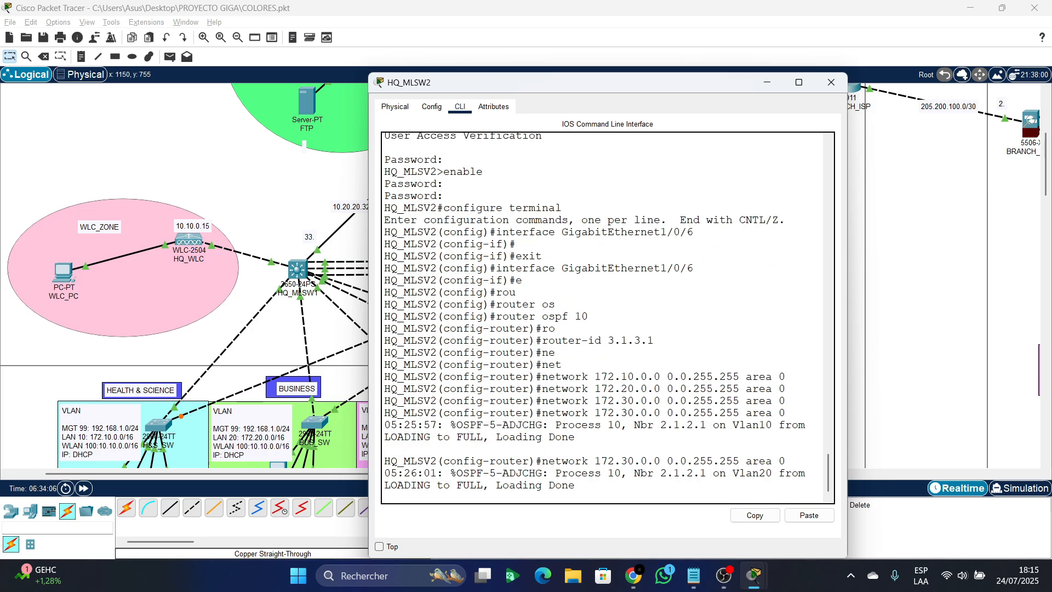
pyautogui.press('Up')
pyautogui.press('Up')
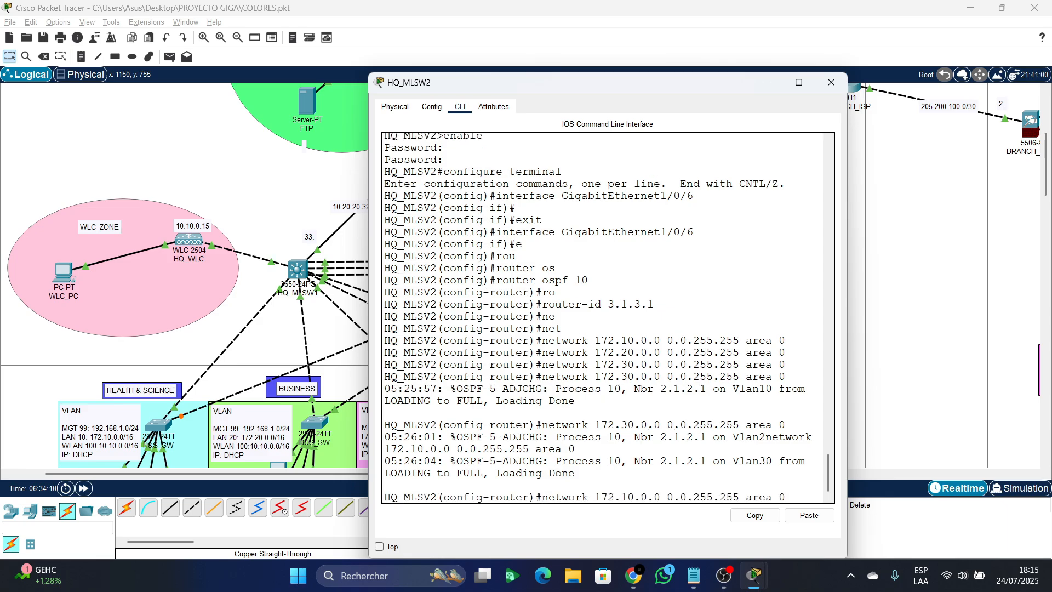
pyautogui.press('Down')
pyautogui.press('Down')
pyautogui.press('Left')
pyautogui.press('Left')
pyautogui.press('Return')
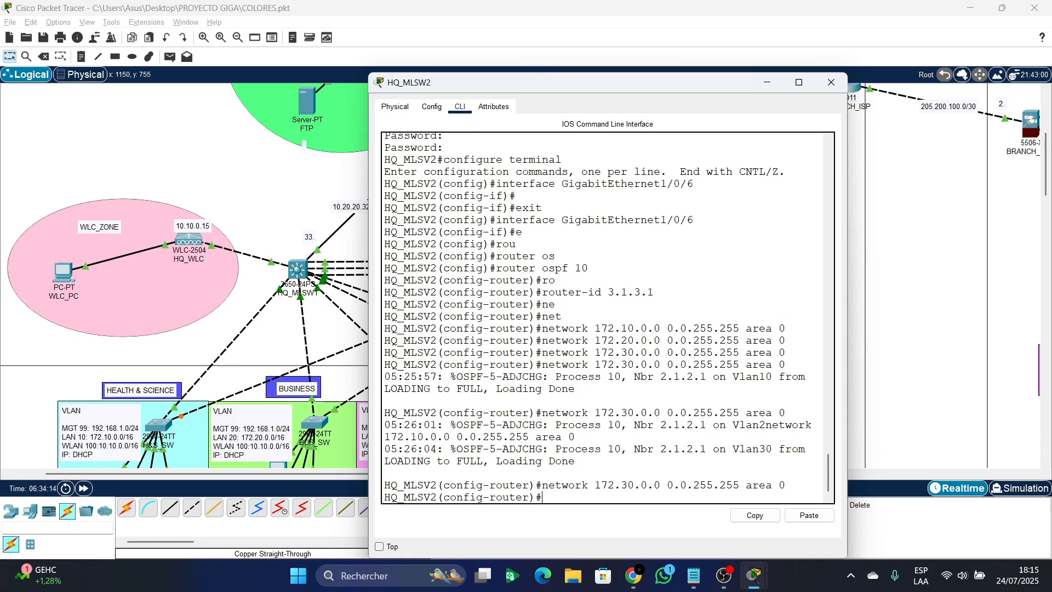
# - Advertise network 172.40.0.0 with wildcard 0.0.255.255 in OSPF area 0 on HQ_MLSW2
pyautogui.press('Up')
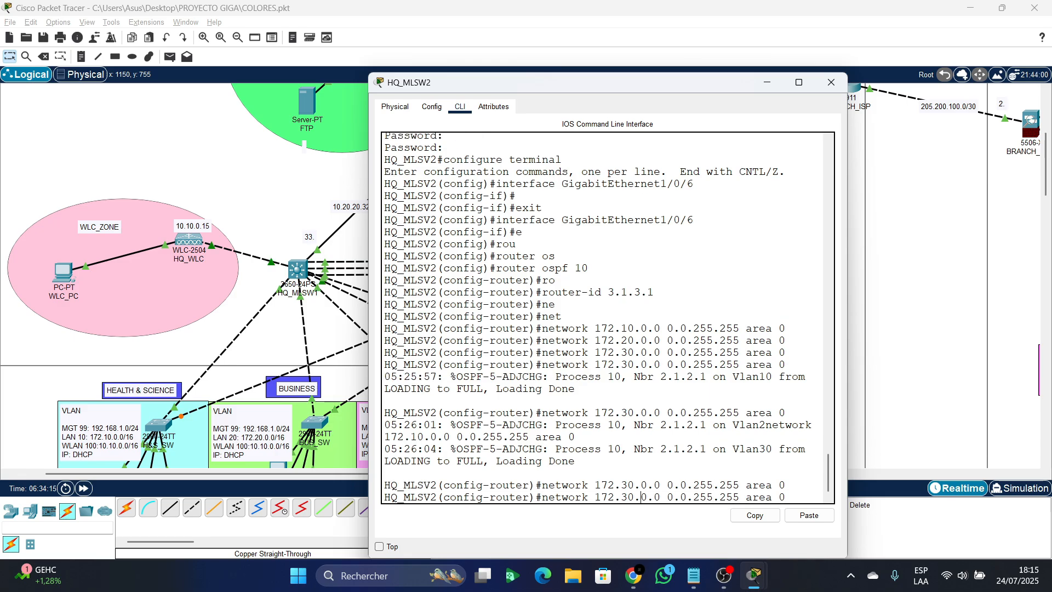
pyautogui.press('BackSpace')
pyautogui.write('4')
pyautogui.press('Return')
# - Advertise network 172.50.0.0 with wildcard 0.0.255.255 in OSPF area 0 on HQ_MLSW2
pyautogui.press('Up')
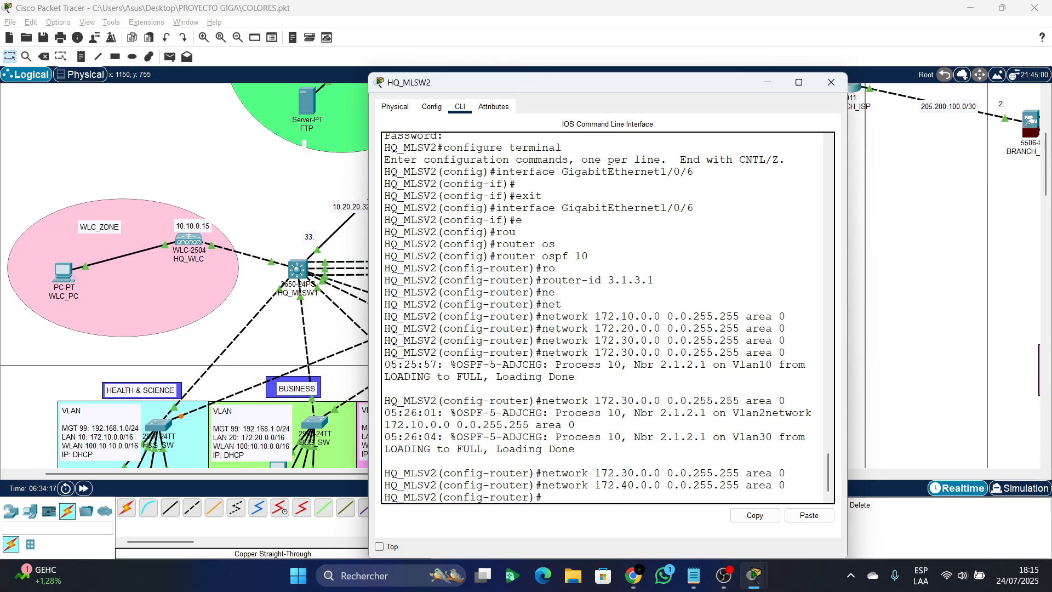
pyautogui.press('Left')
pyautogui.press('Left')
pyautogui.press('Left')
pyautogui.press('Left')
pyautogui.press('Left')
pyautogui.press('Left')
pyautogui.press('Left')
pyautogui.press('Left')
pyautogui.press('Left')
pyautogui.press('Left')
pyautogui.press('Left')
pyautogui.press('Left')
pyautogui.press('Left')
pyautogui.press('Left')
pyautogui.press('Left')
pyautogui.press('Left')
pyautogui.press('Left')
pyautogui.press('Left')
pyautogui.press('Left')
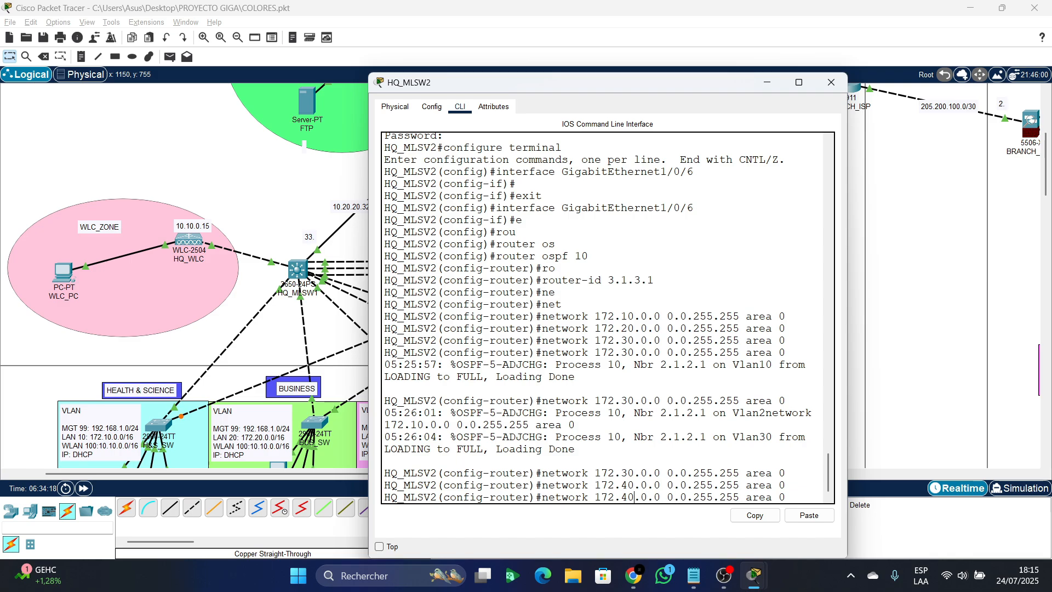
pyautogui.press('Left')
pyautogui.press('Left')
pyautogui.press('Left')
pyautogui.press('Left')
pyautogui.press('Left')
pyautogui.press('Left')
pyautogui.press('BackSpace')
pyautogui.write('5')
pyautogui.press('Return')
# - Advertise network 192.168.1.0 with wildcard 0.0.0.255 in OSPF area 0 on HQ_MLSW2
pyautogui.press('Up')
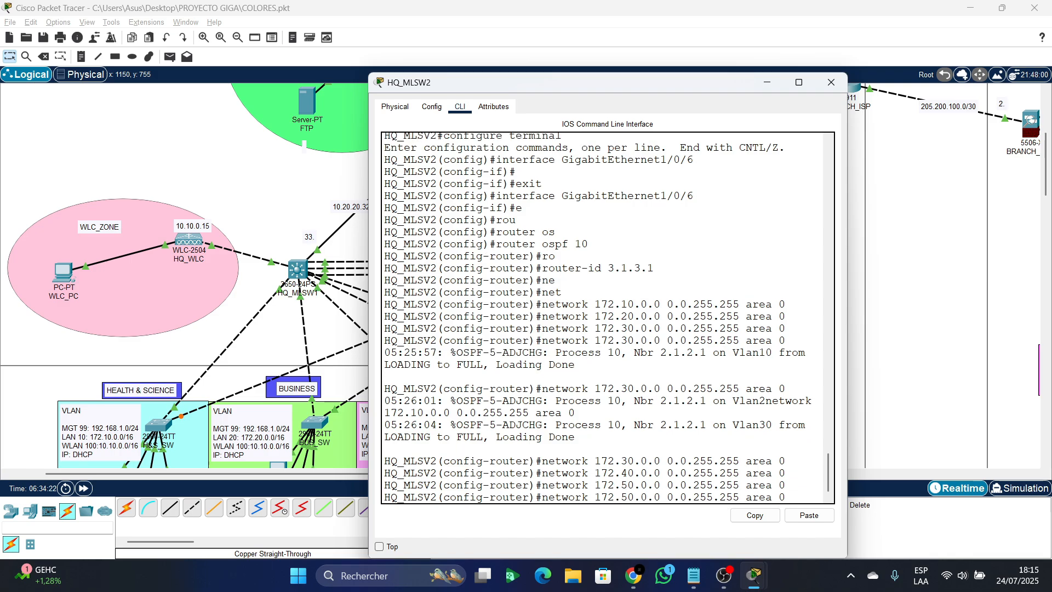
pyautogui.press('Right')
pyautogui.press('Right')
pyautogui.press('BackSpace')
pyautogui.press('BackSpace')
pyautogui.press('BackSpace')
pyautogui.write('0')
pyautogui.press('BackSpace')
pyautogui.press('BackSpace')
pyautogui.press('BackSpace')
pyautogui.press('BackSpace')
pyautogui.press('BackSpace')
pyautogui.press('BackSpace')
pyautogui.press('BackSpace')
pyautogui.press('BackSpace')
pyautogui.press('BackSpace')
pyautogui.press('BackSpace')
pyautogui.write('192.168.1.0')
pyautogui.press('Return')
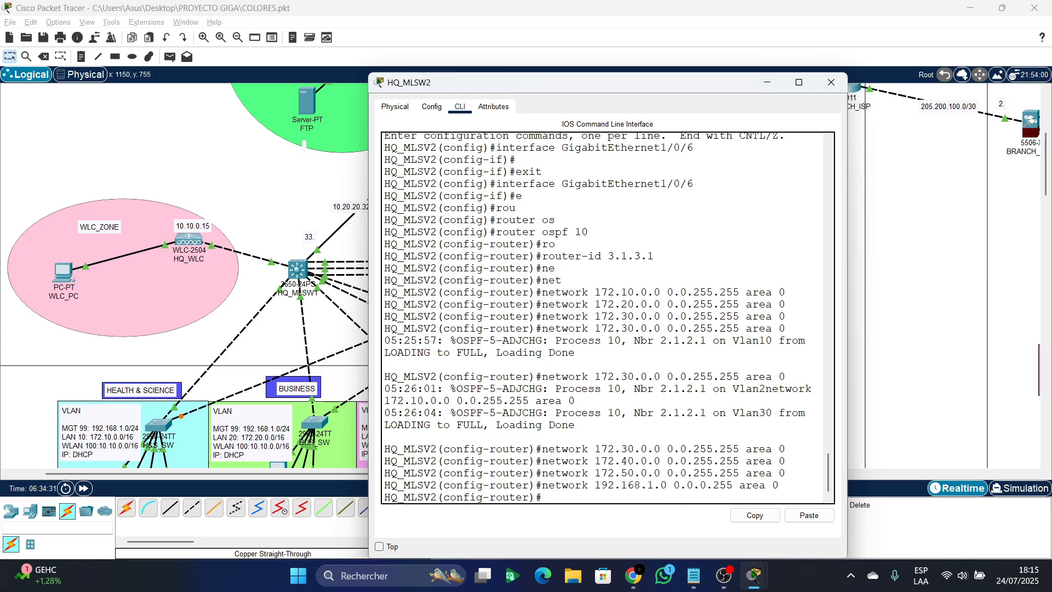
# - Re-enter the 192.168.1.0 network statement for OSPF area 0 on HQ_MLSW2
pyautogui.press('Up')
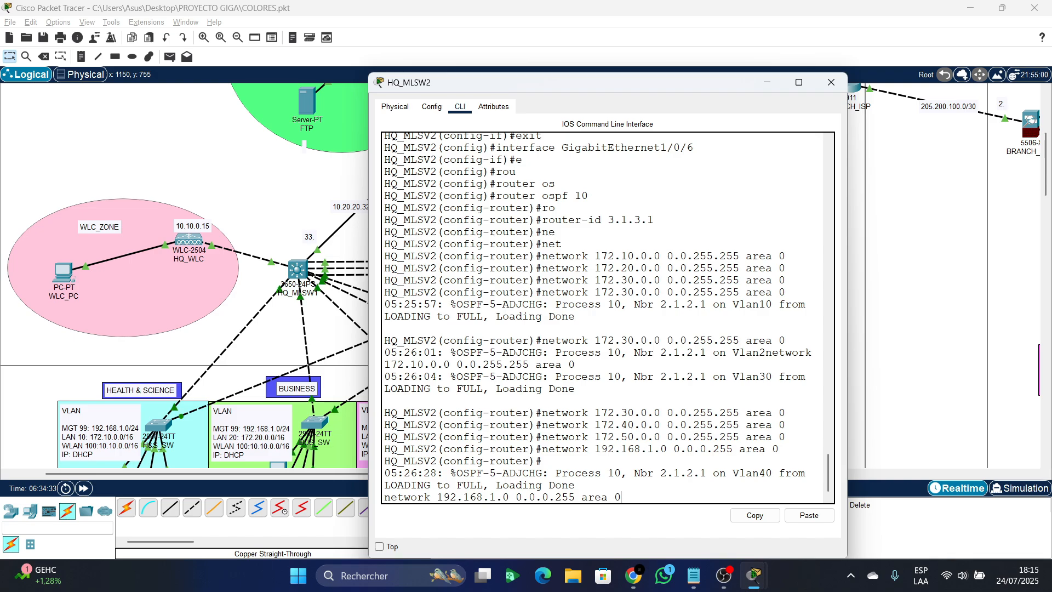
pyautogui.press('Return')
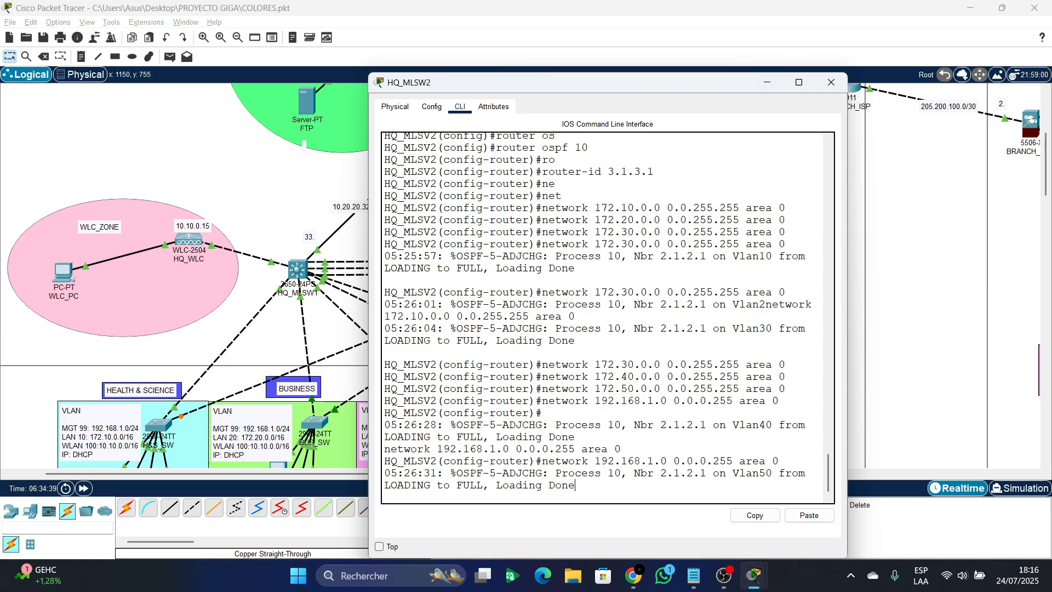
pyautogui.press('Return')
pyautogui.press('Up')
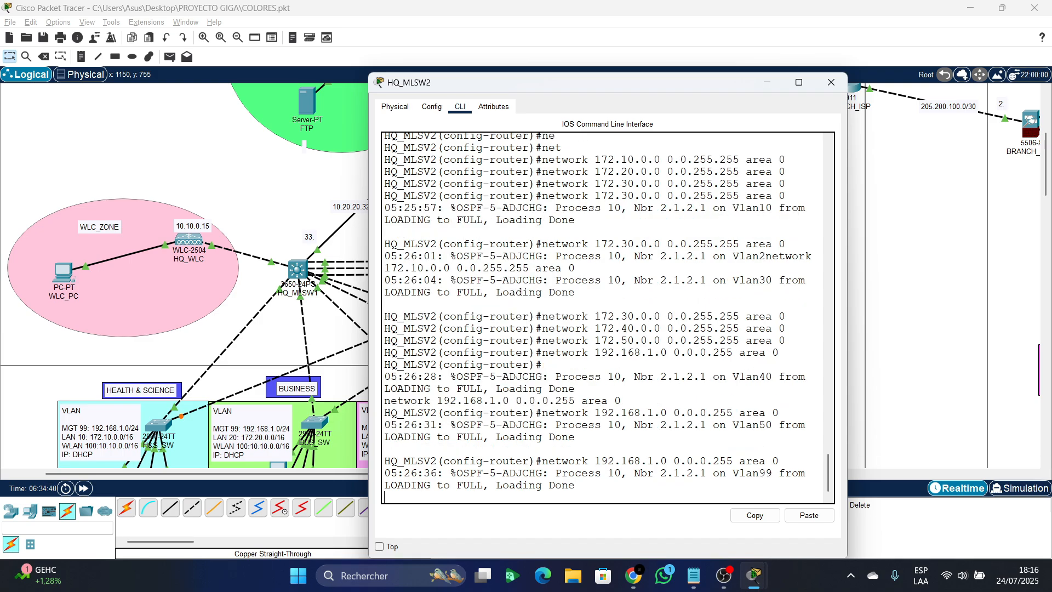
pyautogui.press('Return')
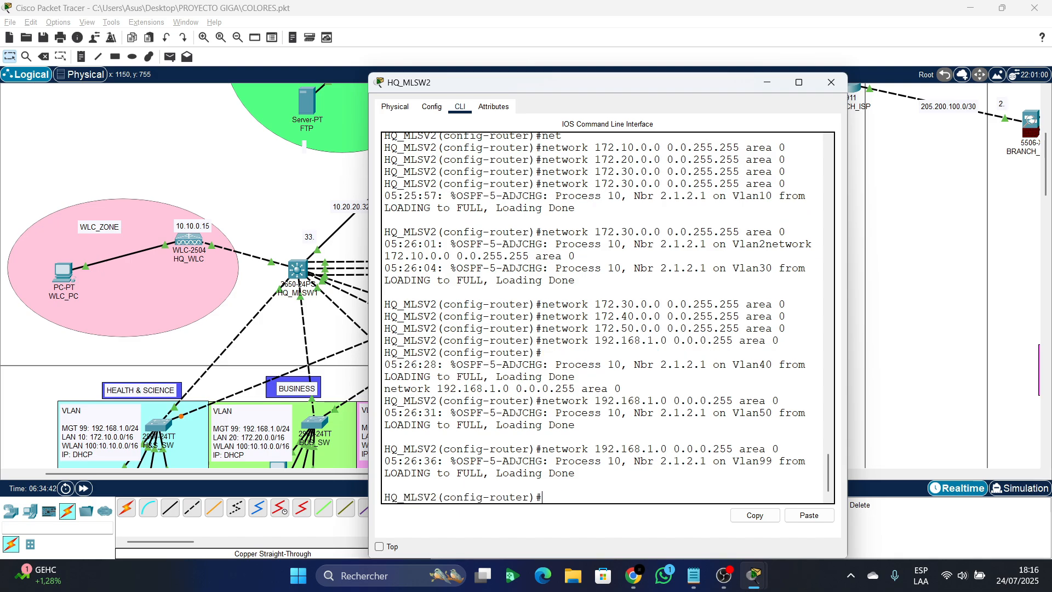
# - Advertise network 10.10.0.0 with wildcard 0.0.255.255 in OSPF area 0 on HQ_MLSW2
pyautogui.press('Up')
pyautogui.press('Left')
pyautogui.press('Left')
pyautogui.press('Left')
pyautogui.press('Left')
pyautogui.press('Left')
pyautogui.press('Left')
pyautogui.press('Left')
pyautogui.press('Left')
pyautogui.press('Left')
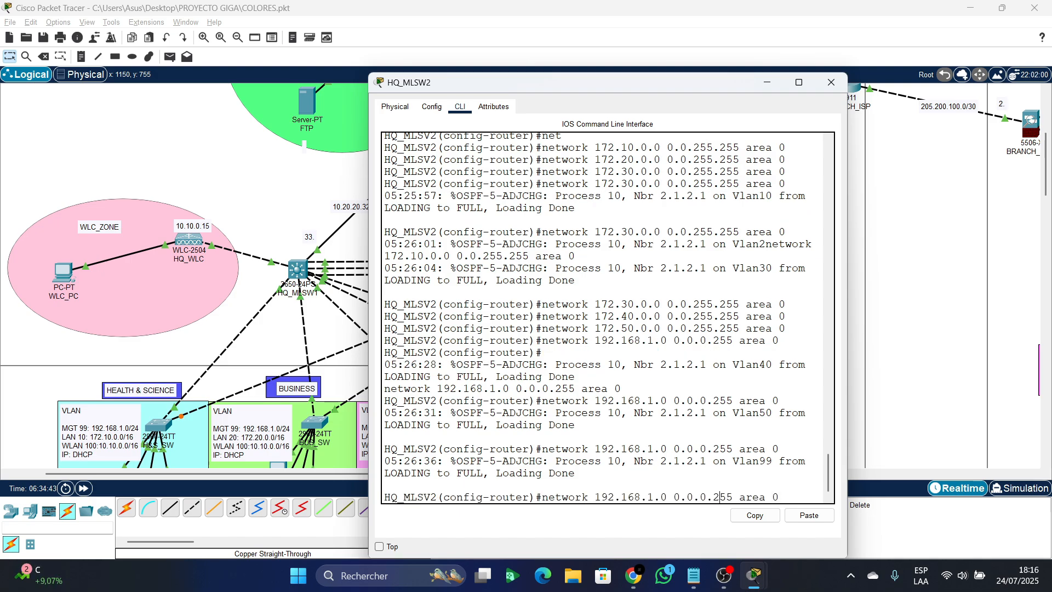
pyautogui.press('Left')
pyautogui.press('Left')
pyautogui.press('BackSpace')
pyautogui.write('255')
pyautogui.press('BackSpace')
pyautogui.press('BackSpace')
pyautogui.press('BackSpace')
pyautogui.press('BackSpace')
pyautogui.press('BackSpace')
pyautogui.press('BackSpace')
pyautogui.press('BackSpace')
pyautogui.press('BackSpace')
pyautogui.press('BackSpace')
pyautogui.press('BackSpace')
pyautogui.press('BackSpace')
pyautogui.write('10.10.')
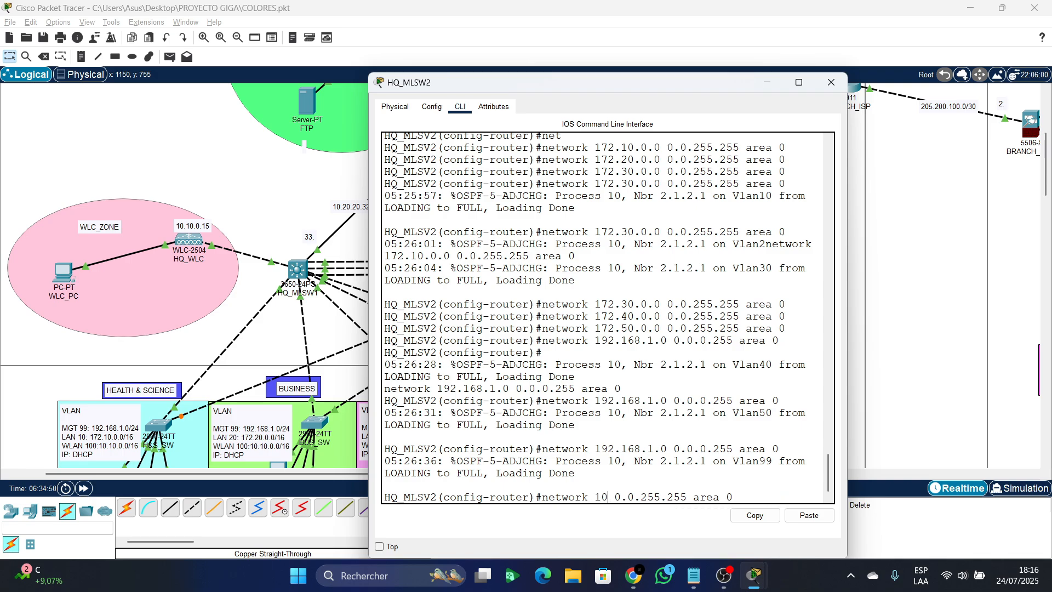
pyautogui.write('0.0')
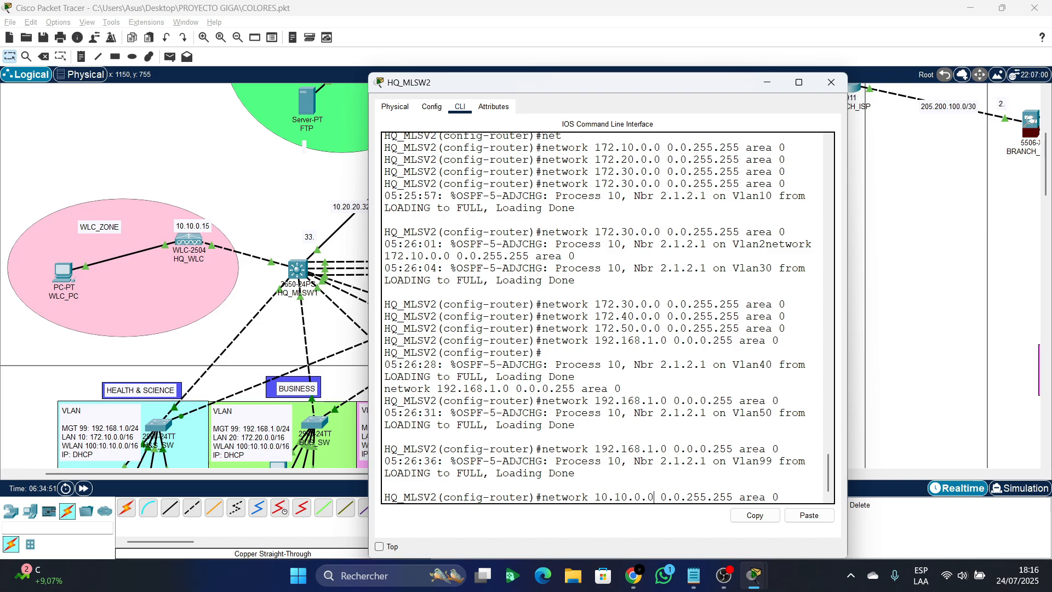
pyautogui.press('Return')
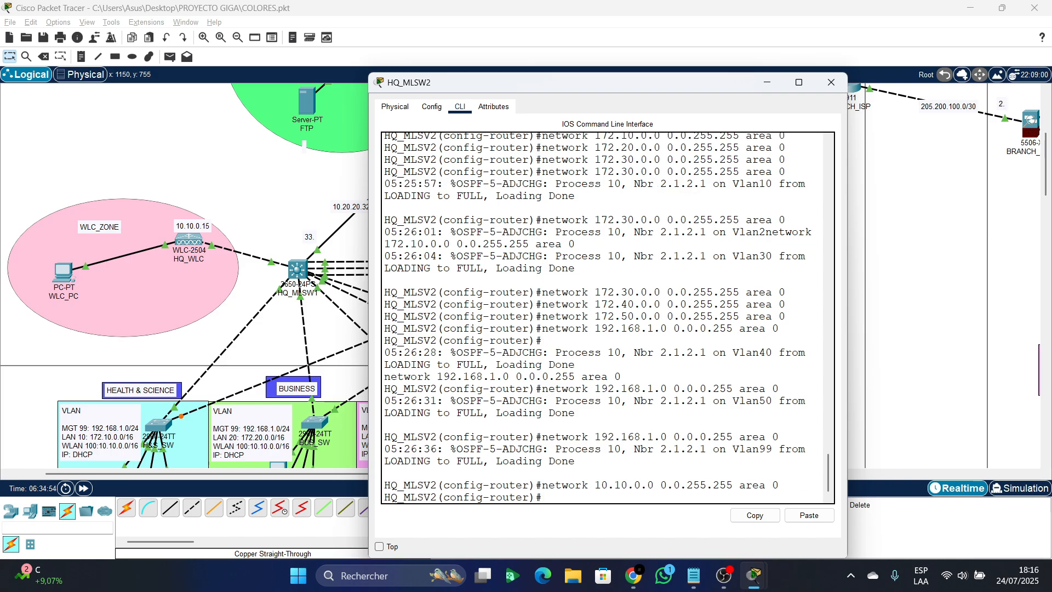
# - Advertise network 10.20.20.36 with wildcard 0.0.0.3 in OSPF area 0 on HQ_MLSW2
pyautogui.press('Up')
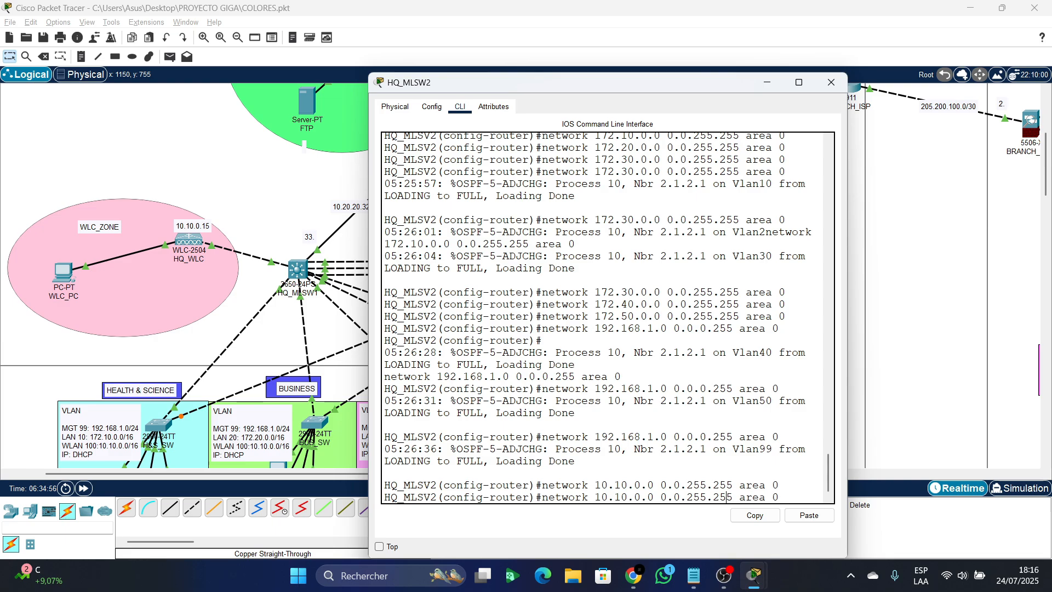
pyautogui.press('BackSpace')
pyautogui.press('BackSpace')
pyautogui.press('BackSpace')
pyautogui.write('3')
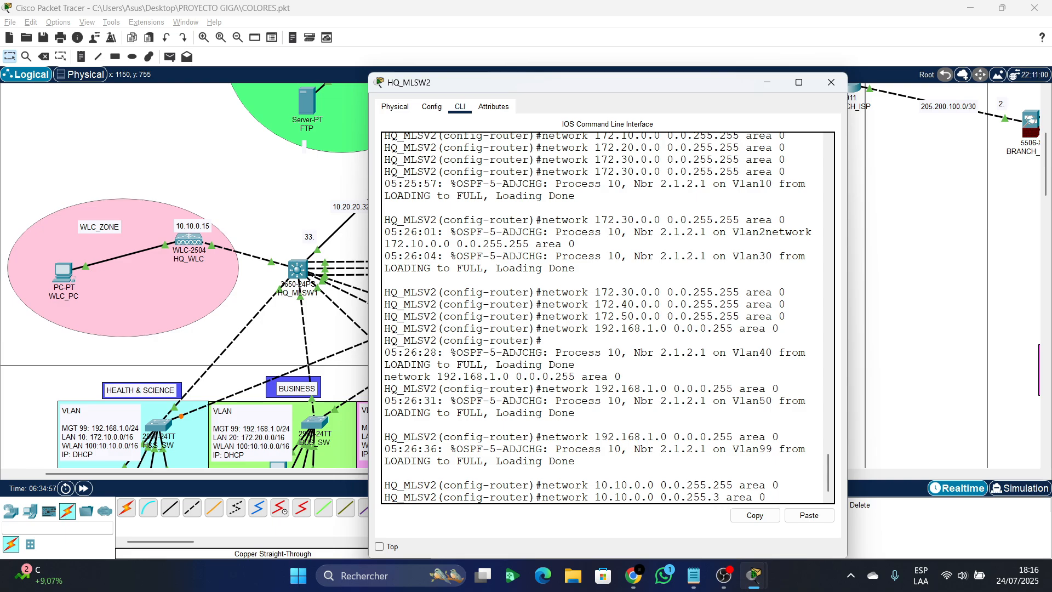
pyautogui.press('BackSpace')
pyautogui.press('BackSpace')
pyautogui.press('BackSpace')
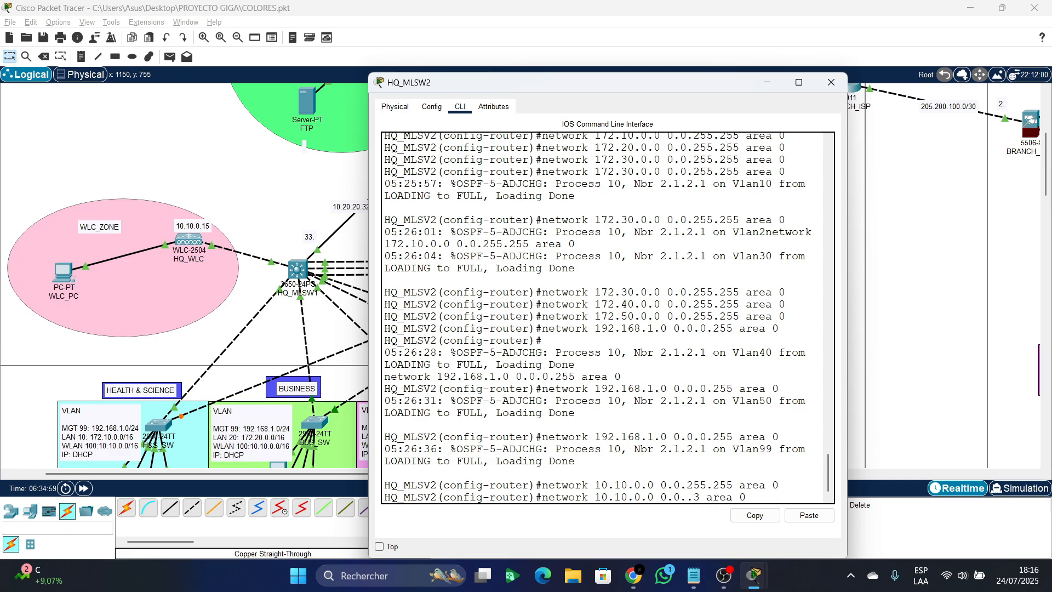
pyautogui.write('0')
pyautogui.press('Left')
pyautogui.press('Left')
pyautogui.press('Left')
pyautogui.press('Left')
pyautogui.press('Left')
pyautogui.press('Left')
pyautogui.press('Left')
pyautogui.press('Left')
pyautogui.press('Left')
pyautogui.press('Left')
pyautogui.press('Left')
pyautogui.press('Left')
pyautogui.press('Left')
pyautogui.press('Left')
pyautogui.press('Left')
pyautogui.press('BackSpace')
pyautogui.press('BackSpace')
pyautogui.press('BackSpace')
pyautogui.press('BackSpace')
pyautogui.press('BackSpace')
pyautogui.press('BackSpace')
pyautogui.write('20.20.36')
pyautogui.press('Return')
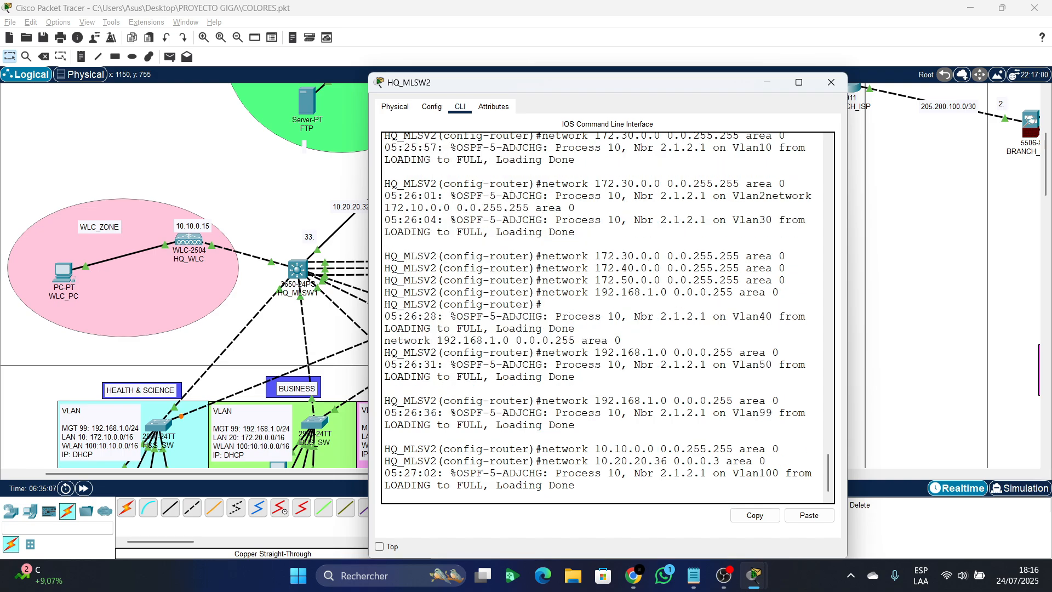
# - Re-enter the 10.20.20.36 network statement for OSPF area 0 on HQ_MLSW2
pyautogui.moveTo(537, 82); pyautogui.dragTo(423, 78)
pyautogui.press('Return')
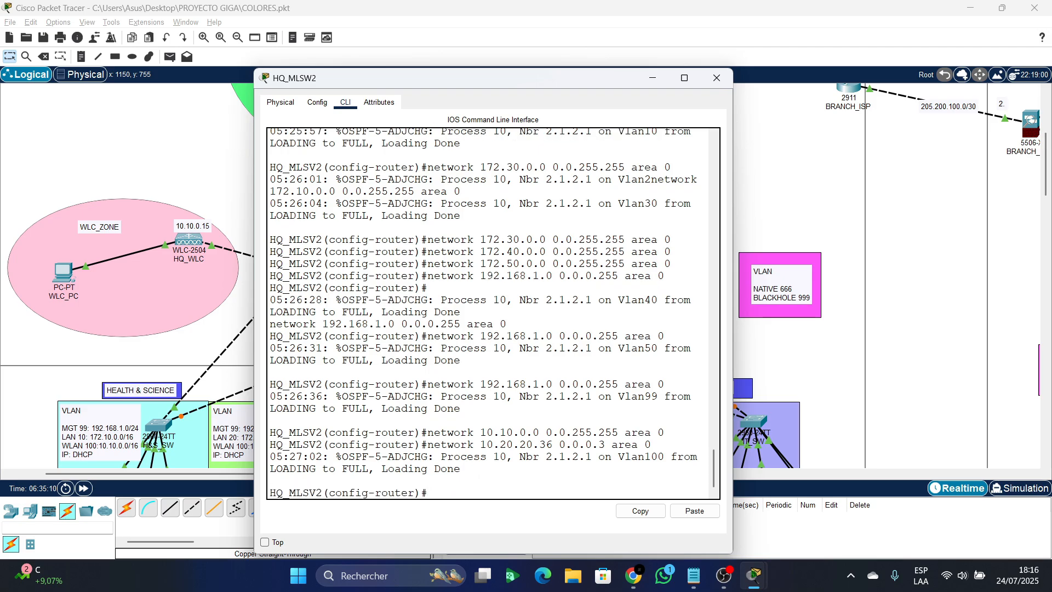
pyautogui.press('Up')
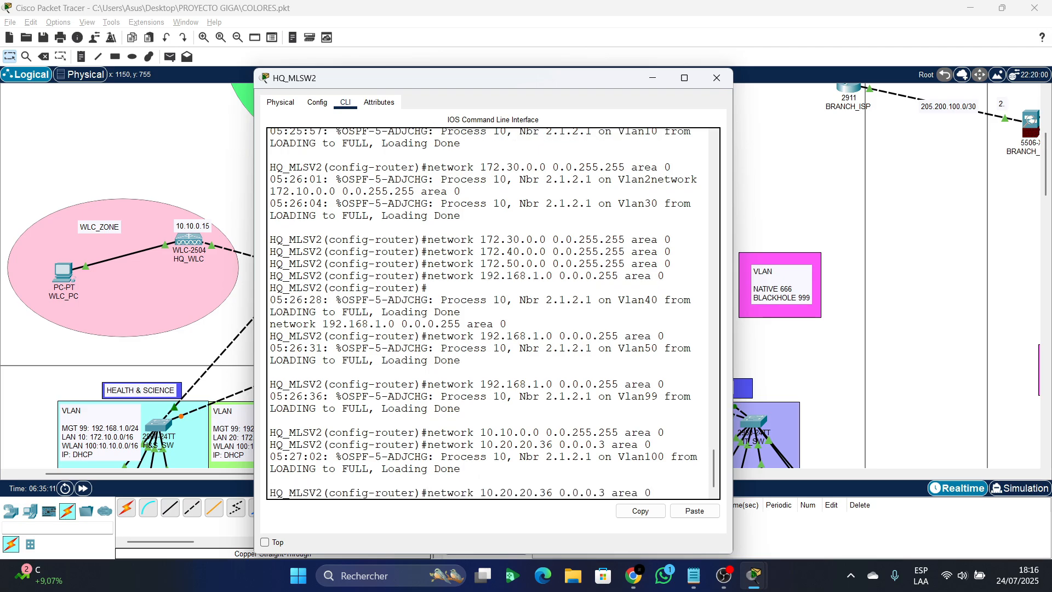
pyautogui.press('Return')
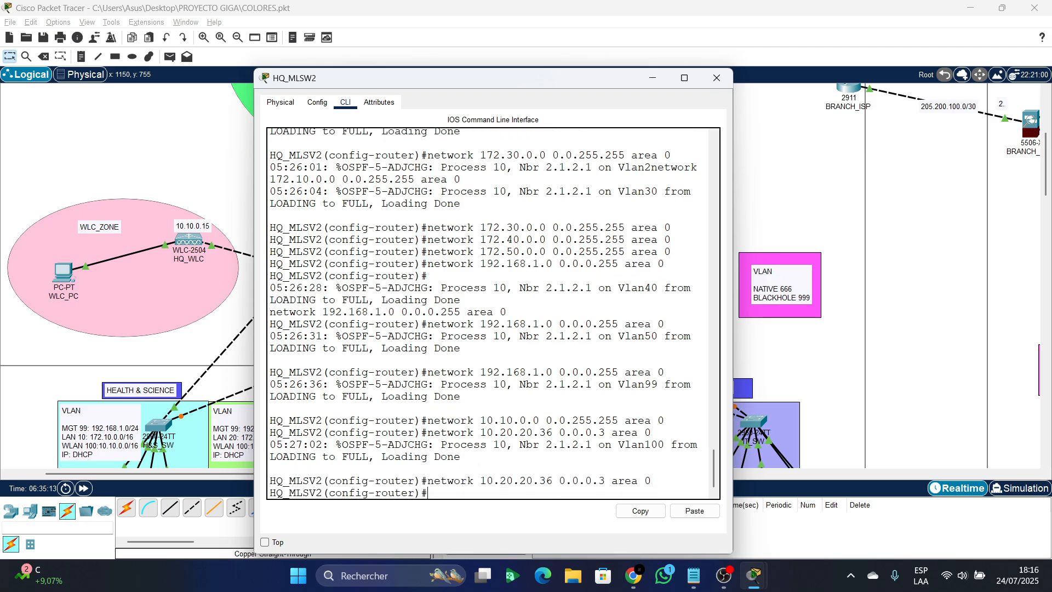
# - Save the running configuration of HQ_MLSW2 with do wr and return to privileged EXEC mode
pyautogui.write('do wr')
pyautogui.press('Return')
pyautogui.hotkey('ctrl', 'z')
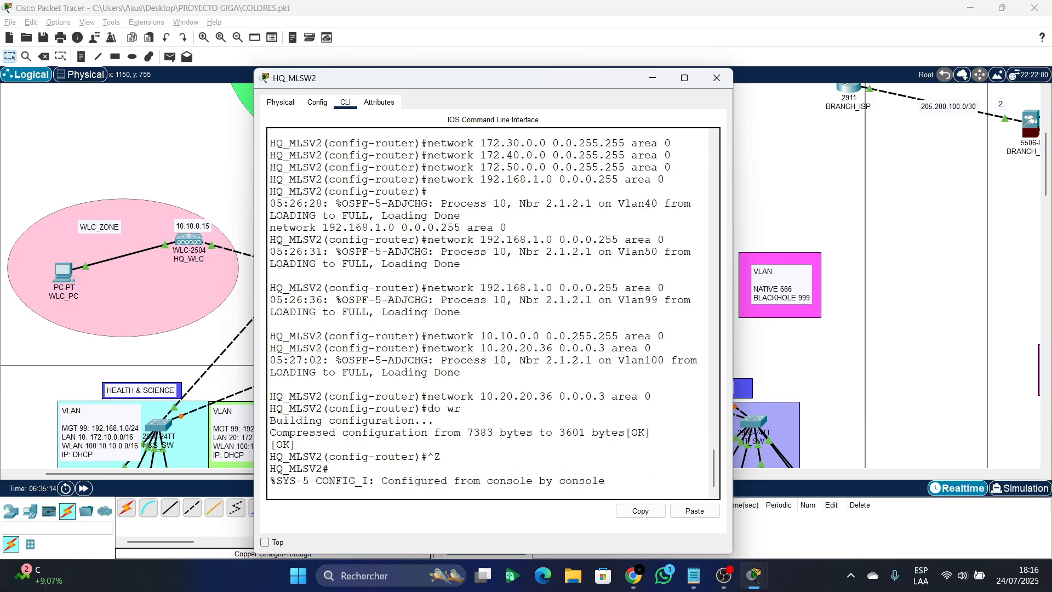
# - Display the OSPF section of HQ_MLSW2's running configuration with show run | section ospf and review its network statements
pyautogui.write('show ')
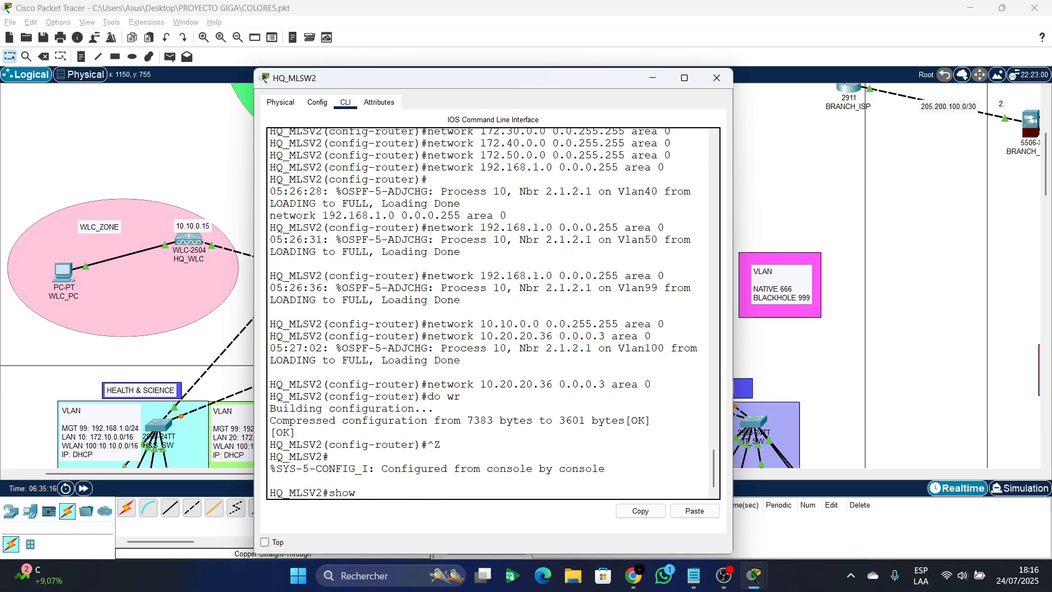
pyautogui.write('run | section ospf')
pyautogui.press('Return')
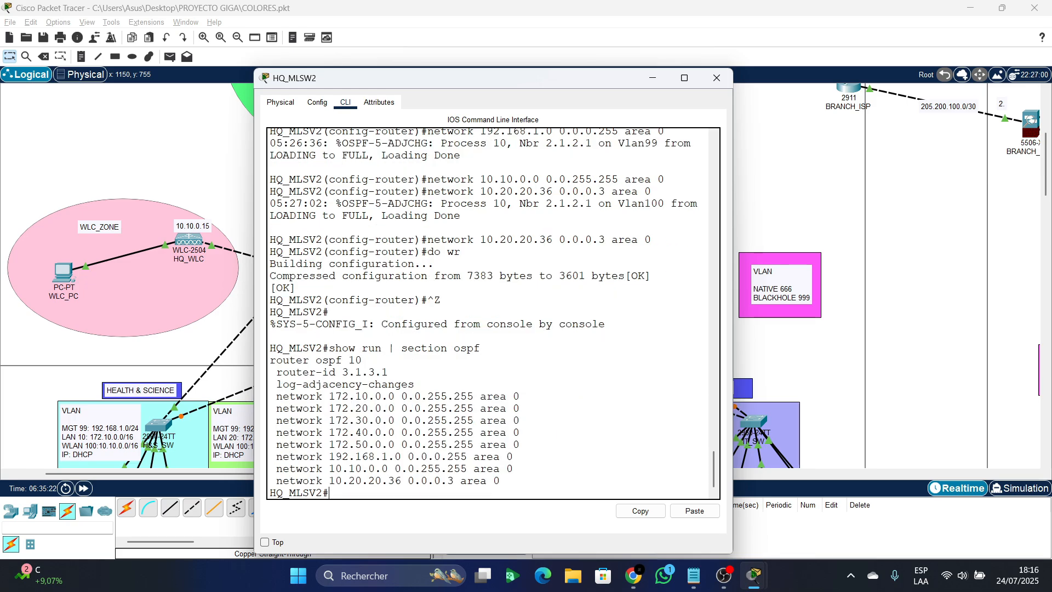
pyautogui.moveTo(519, 445); pyautogui.dragTo(271, 396)
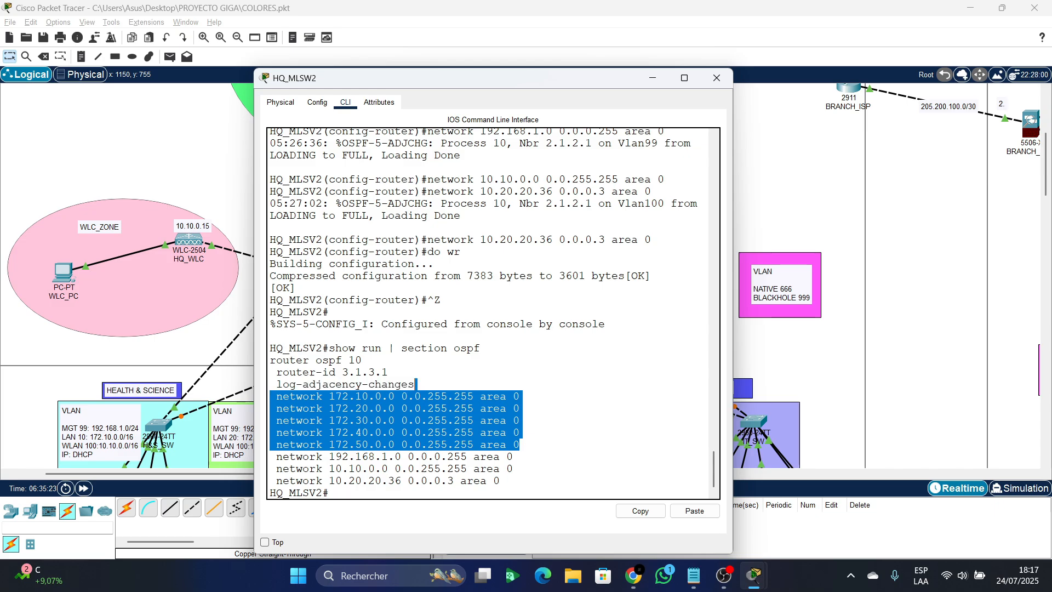
pyautogui.moveTo(513, 469); pyautogui.dragTo(271, 456)
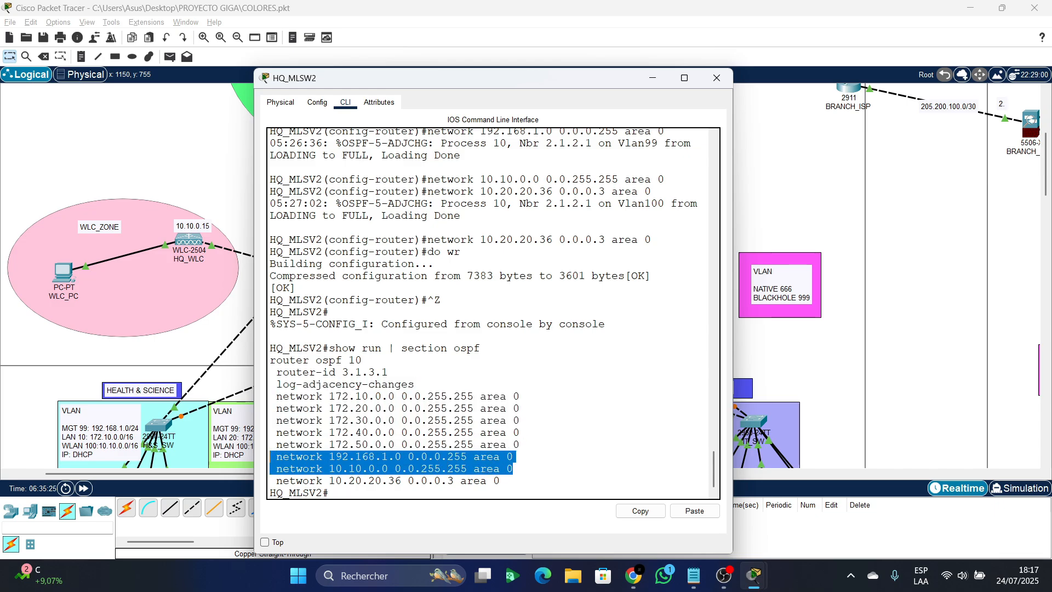
pyautogui.moveTo(500, 481); pyautogui.dragTo(271, 481)
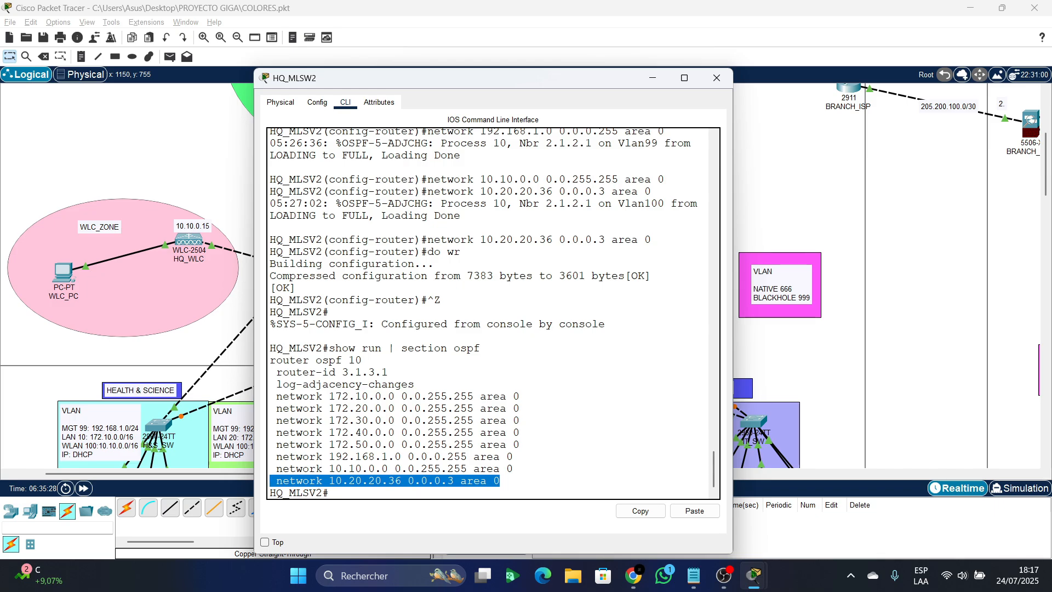
pyautogui.click(716, 78)
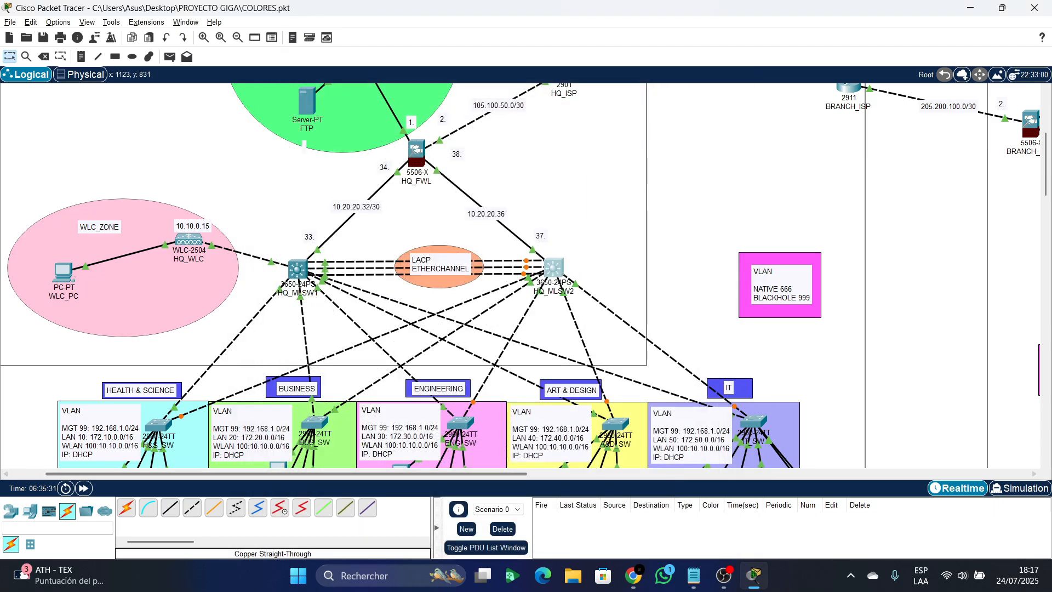
# - Open the command line of branch switch B-MLSV2 in global configuration mode
pyautogui.moveTo(488, 474); pyautogui.dragTo(819, 474)
pyautogui.scroll(3, 479, 395)
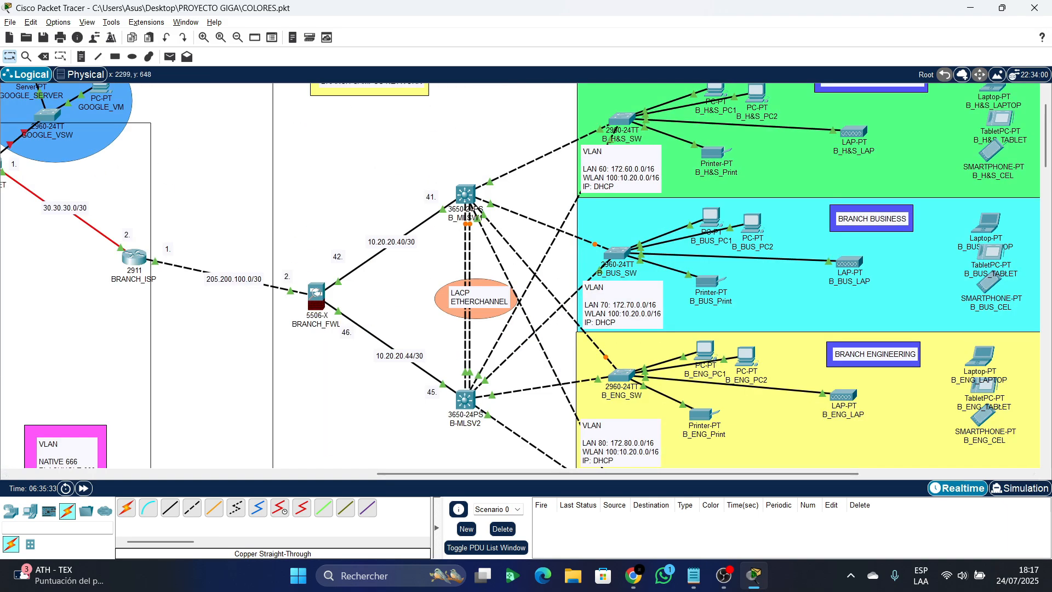
pyautogui.click(466, 399)
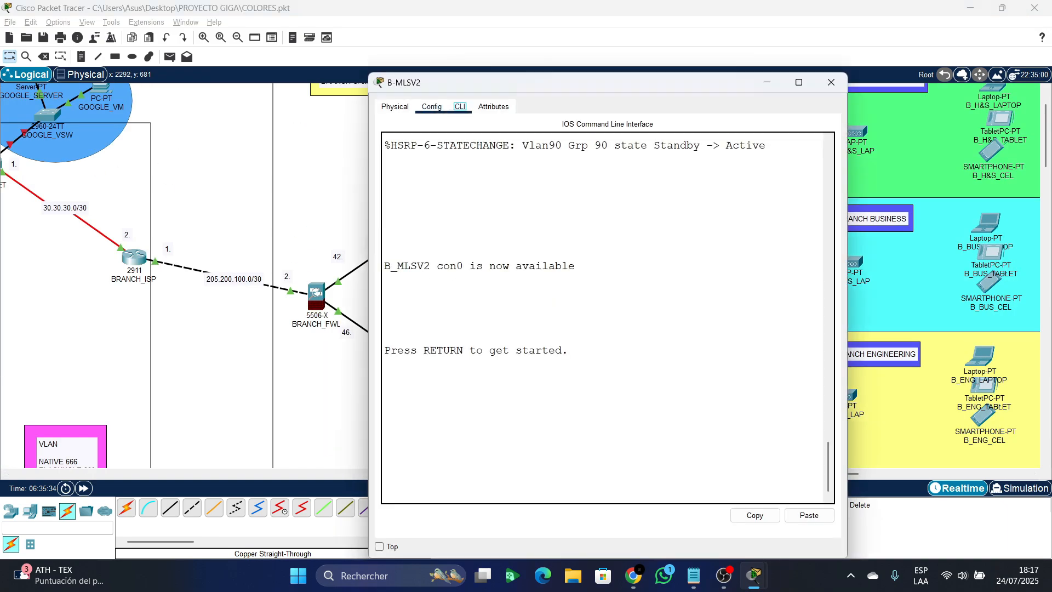
pyautogui.click(431, 107)
pyautogui.click(427, 332)
pyautogui.click(460, 107)
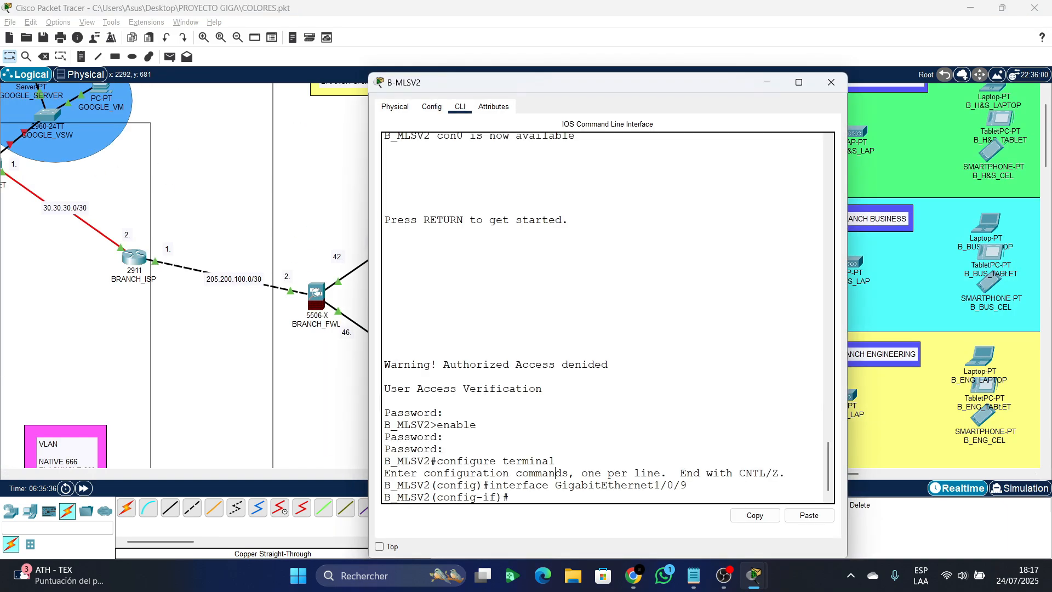
pyautogui.write('e')
pyautogui.press('Return')
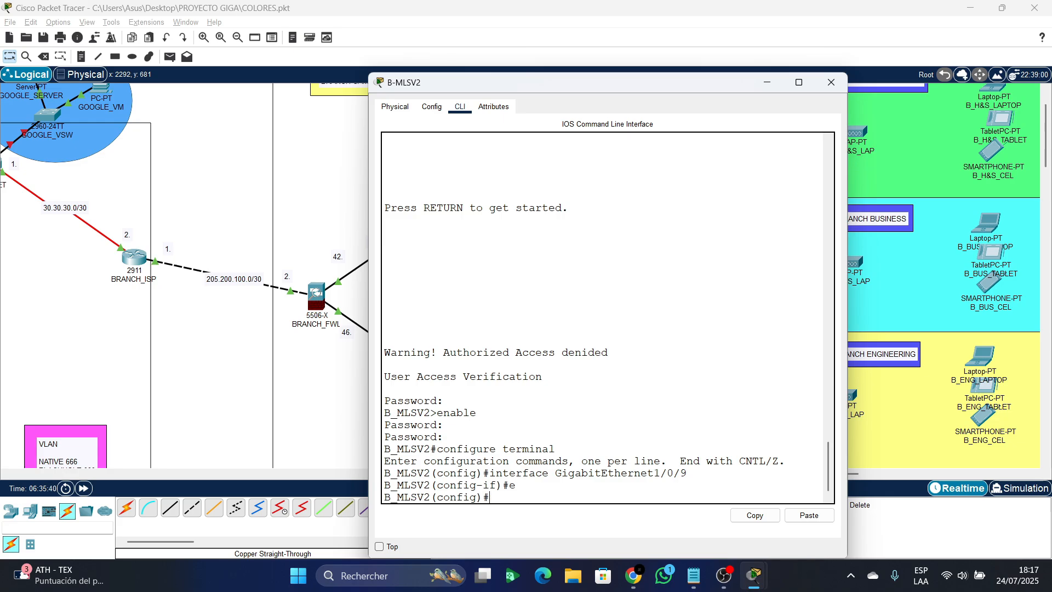
# - Start OSPF process 10 on B-MLSV2 and set its router ID to 4.1.4.1
pyautogui.write('ro')
pyautogui.press('Tab')
pyautogui.write('o')
pyautogui.press('Tab')
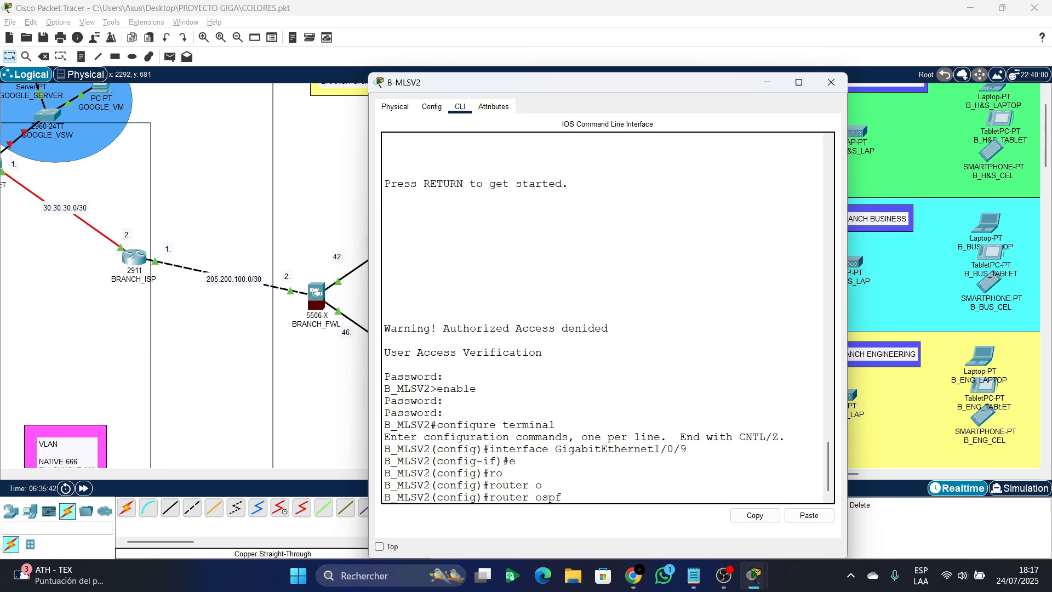
pyautogui.press('Return')
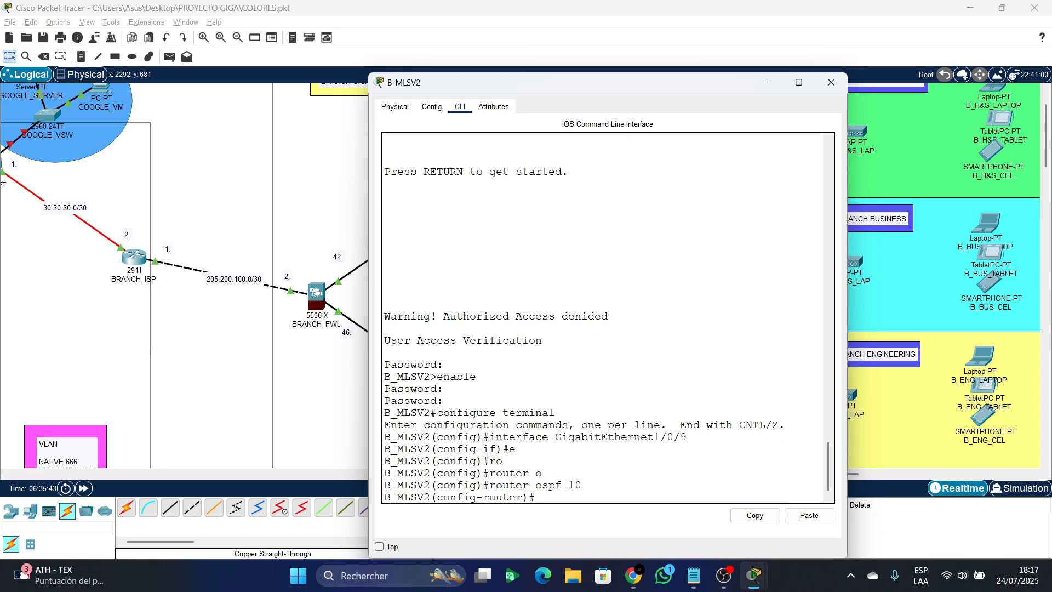
pyautogui.write('ro')
pyautogui.press('Tab')
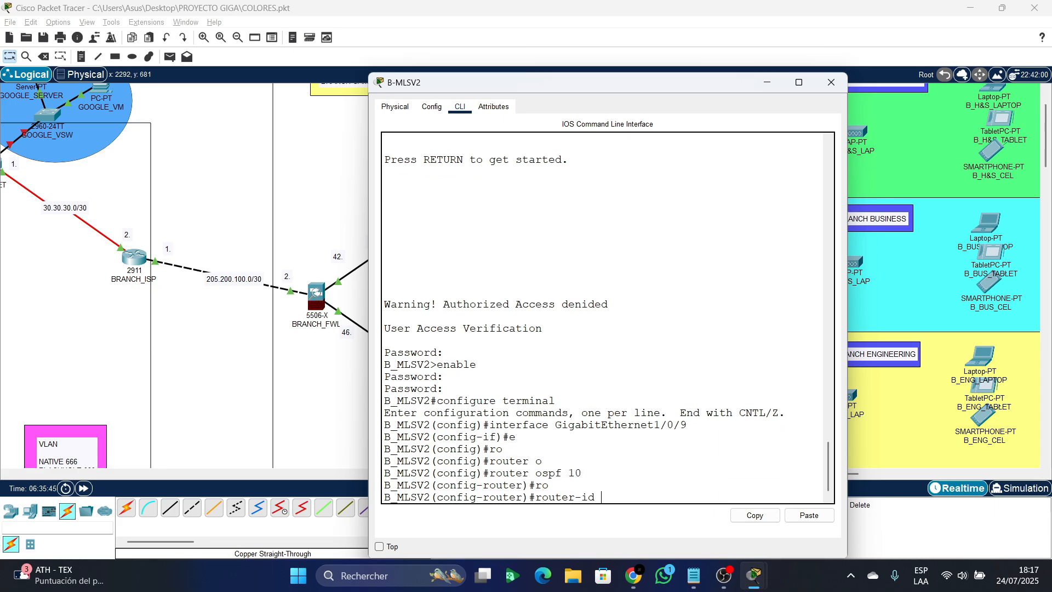
pyautogui.write('4.1.4.1')
pyautogui.press('Return')
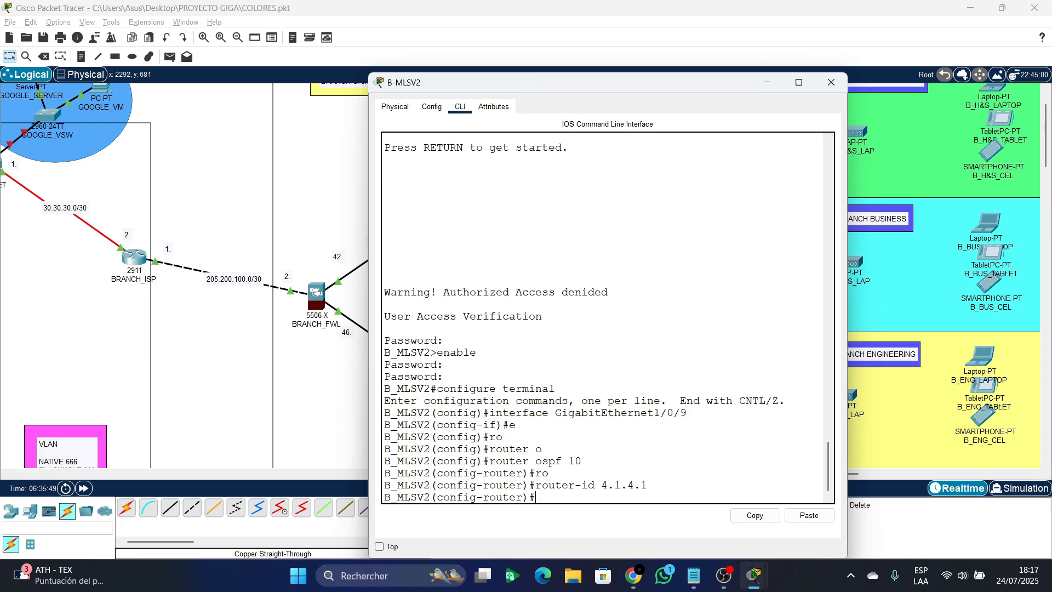
# - Advertise network 172.60.0.0 with wildcard 0.0.255.255 in OSPF area 0 on B-MLSV2
pyautogui.write('net')
pyautogui.press('Tab')
pyautogui.write('1')
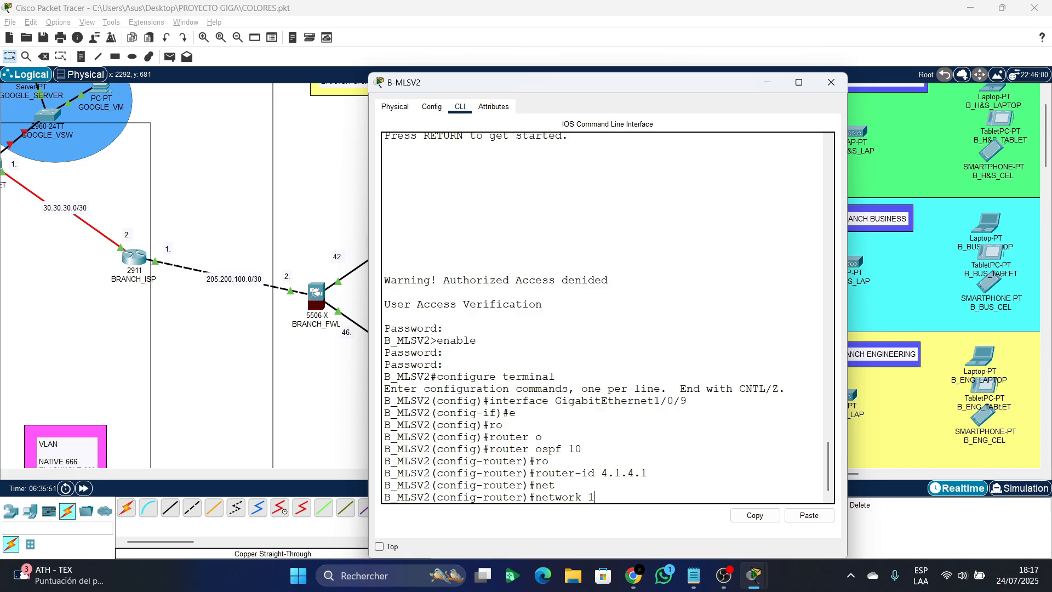
pyautogui.write('72.60.')
pyautogui.write('0.0 0.0.255.255 area 0')
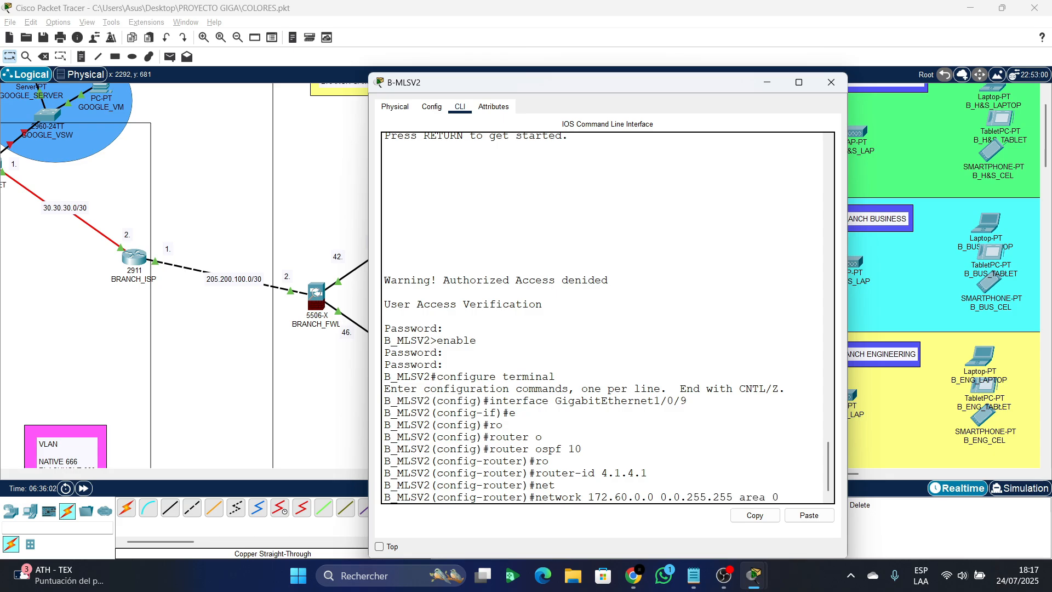
pyautogui.press('Return')
# - Advertise networks 172.70.0.0, 172.80.0.0 and 172.90.0.0 with wildcard 0.0.255.255 in OSPF area 0 on B-MLSV2
pyautogui.press('Up')
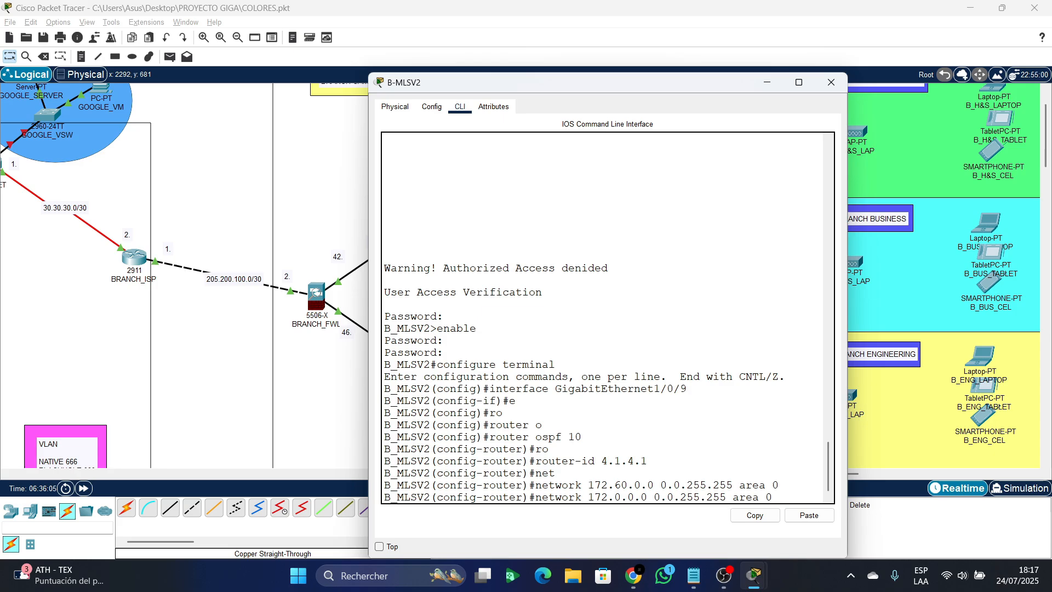
pyautogui.press('BackSpace')
pyautogui.write('7')
pyautogui.press('Return')
pyautogui.press('Up')
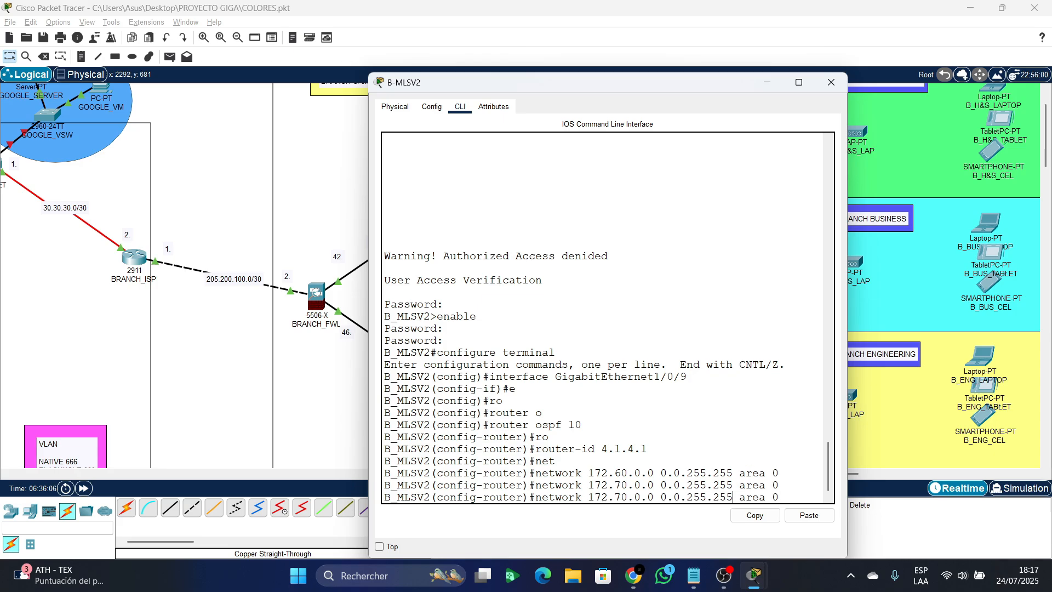
pyautogui.press('BackSpace')
pyautogui.write('8')
pyautogui.press('Return')
pyautogui.press('Up')
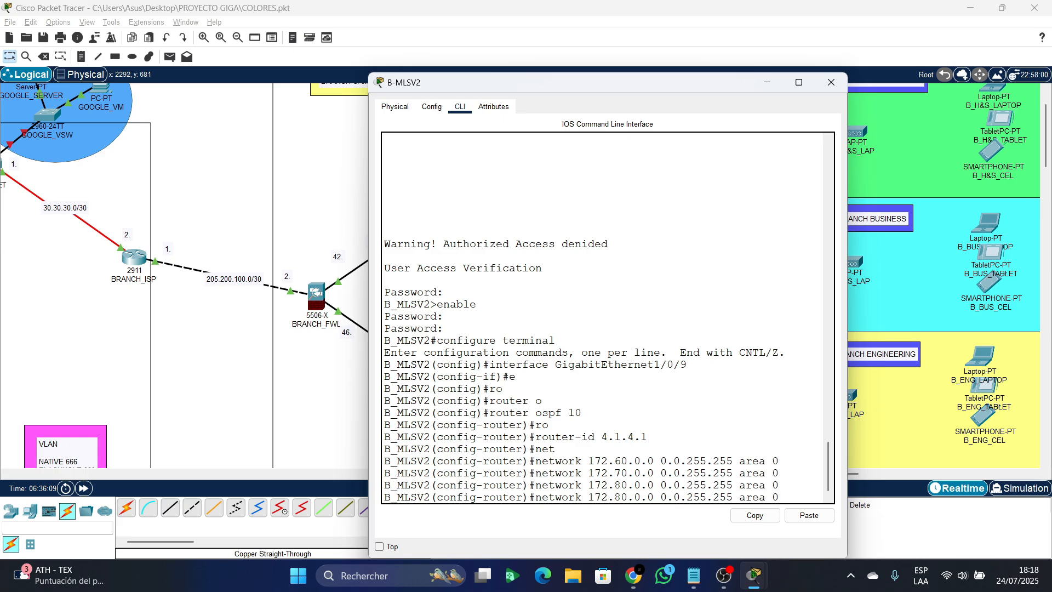
pyautogui.press('BackSpace')
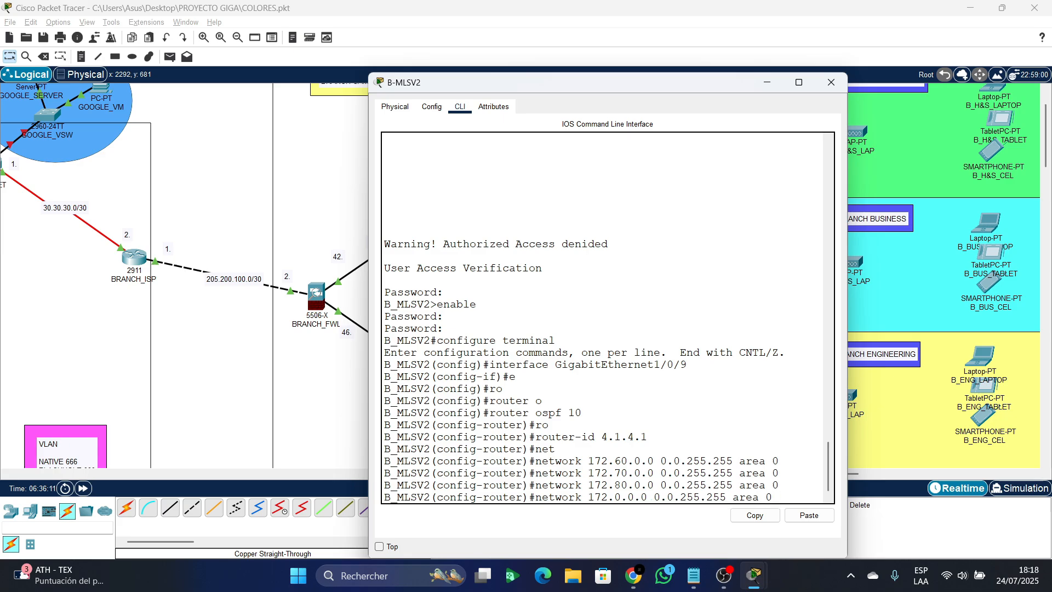
pyautogui.write('9')
pyautogui.press('Return')
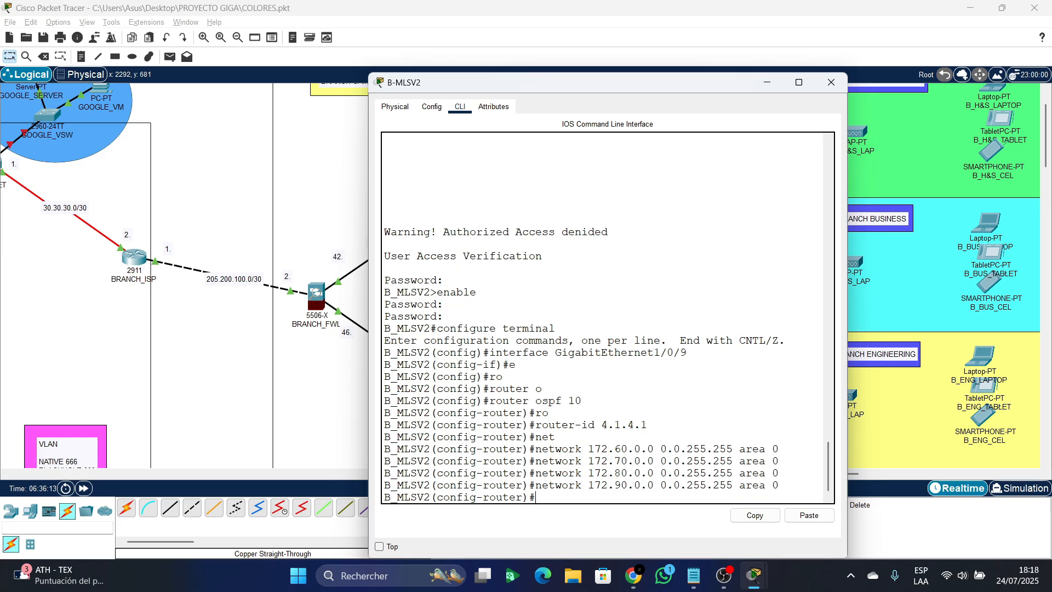
# - Advertise network 10.20.0.0 with wildcard 0.0.255.255 in OSPF area 0 on B-MLSV2
pyautogui.press('Up')
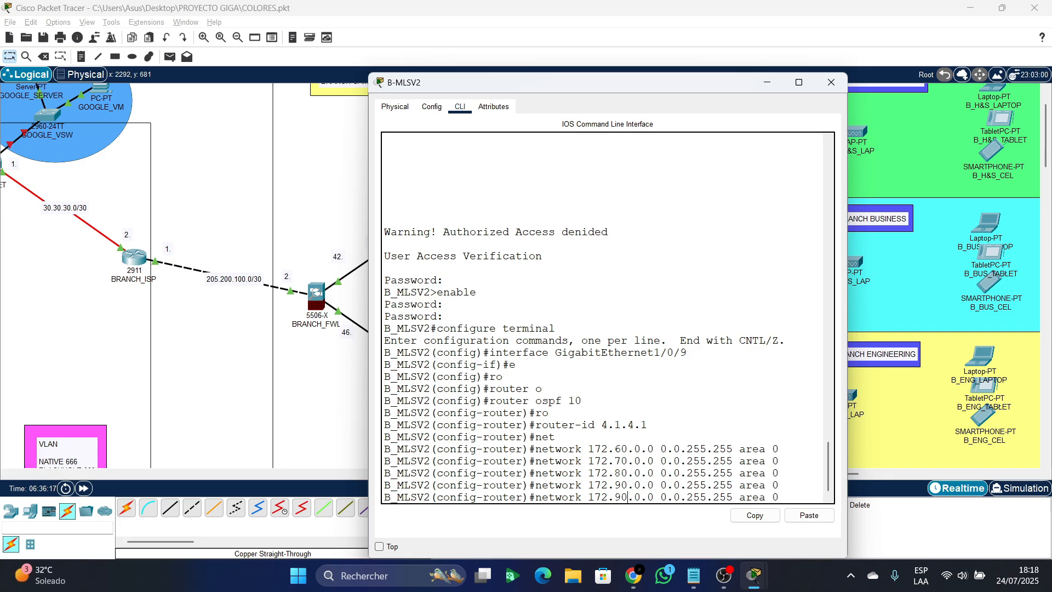
pyautogui.press('BackSpace')
pyautogui.press('BackSpace')
pyautogui.write('20')
pyautogui.press('BackSpace')
pyautogui.press('BackSpace')
pyautogui.press('BackSpace')
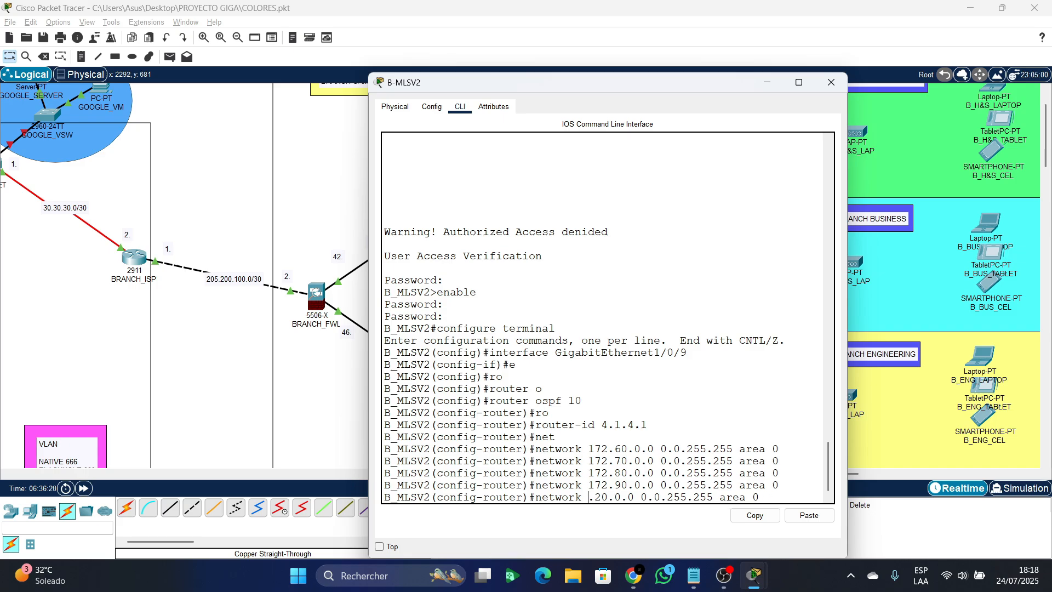
pyautogui.write('10')
pyautogui.press('Return')
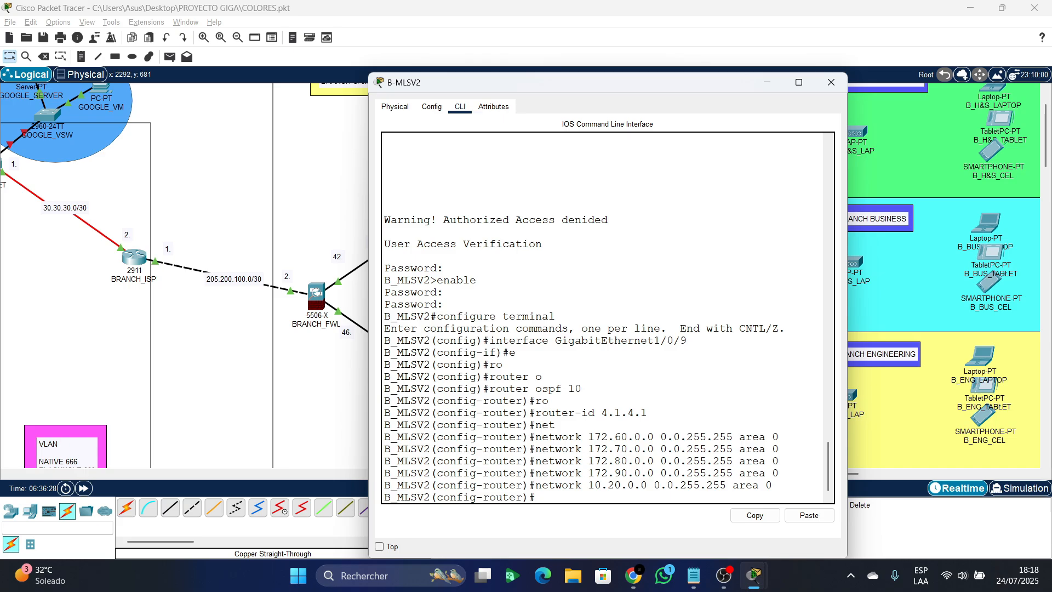
# - Advertise network 10.20.20.44 with wildcard 0.0.0.3 in OSPF area 0 on B-MLSV2 and save the configuration with do wr
pyautogui.moveTo(494, 82); pyautogui.dragTo(685, 61)
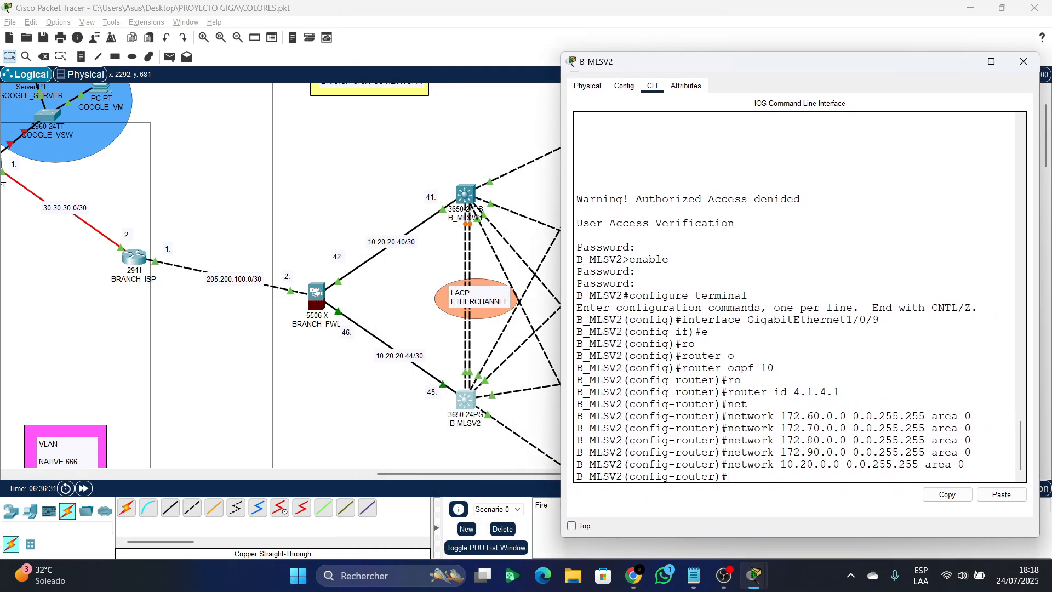
pyautogui.press('Up')
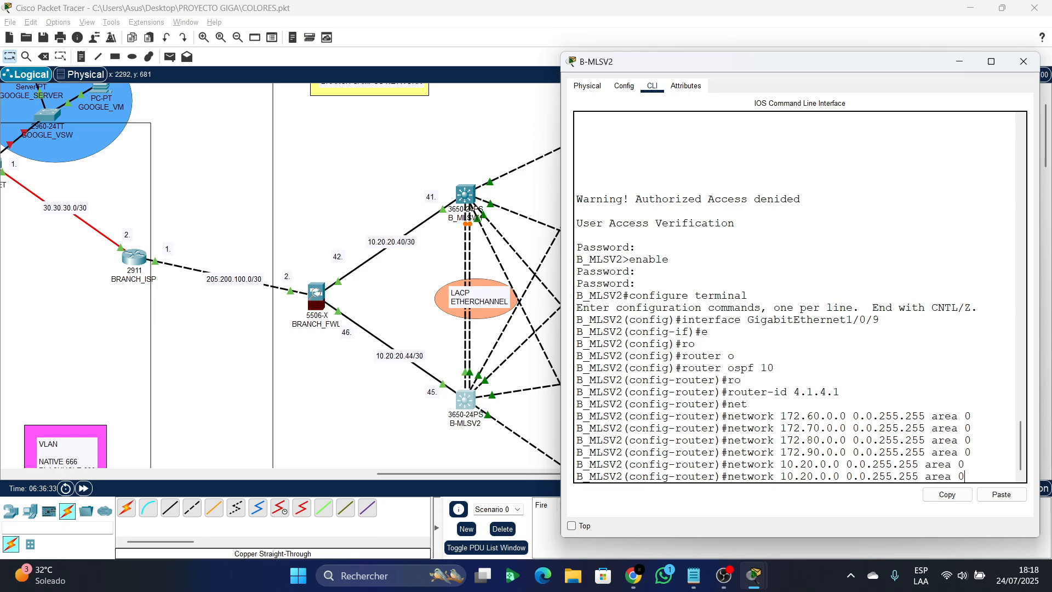
pyautogui.press('Left')
pyautogui.press('Left')
pyautogui.press('Left')
pyautogui.press('Left')
pyautogui.press('Left')
pyautogui.press('Left')
pyautogui.press('Left')
pyautogui.press('BackSpace')
pyautogui.press('BackSpace')
pyautogui.press('BackSpace')
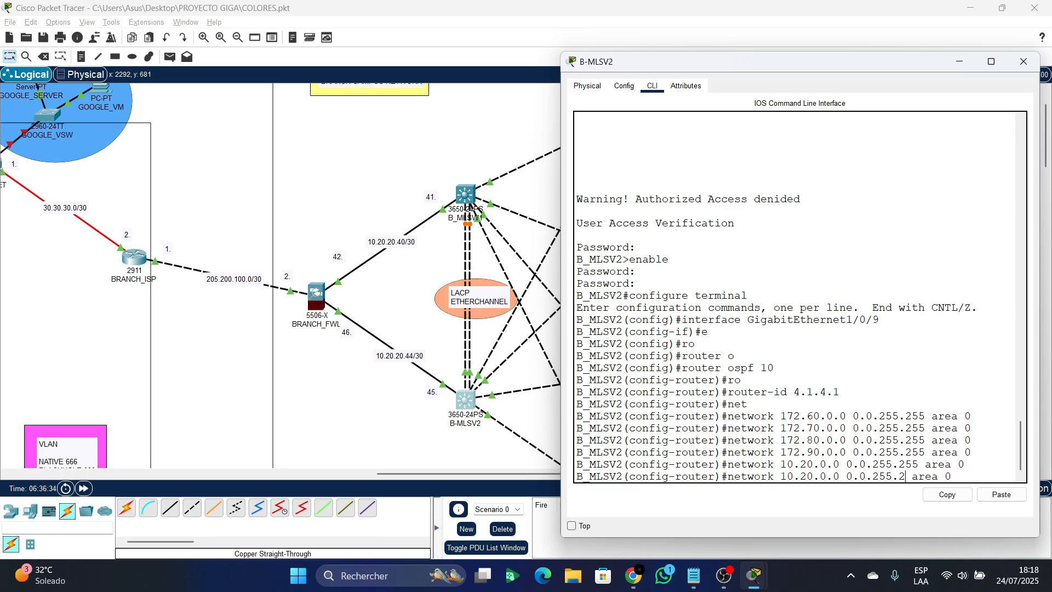
pyautogui.write('3')
pyautogui.press('Left')
pyautogui.press('Left')
pyautogui.press('Left')
pyautogui.write('0')
pyautogui.press('BackSpace')
pyautogui.press('BackSpace')
pyautogui.press('BackSpace')
pyautogui.press('BackSpace')
pyautogui.write('0')
pyautogui.press('BackSpace')
pyautogui.press('BackSpace')
pyautogui.press('BackSpace')
pyautogui.write('20.44')
pyautogui.press('Return')
pyautogui.write('do wr')
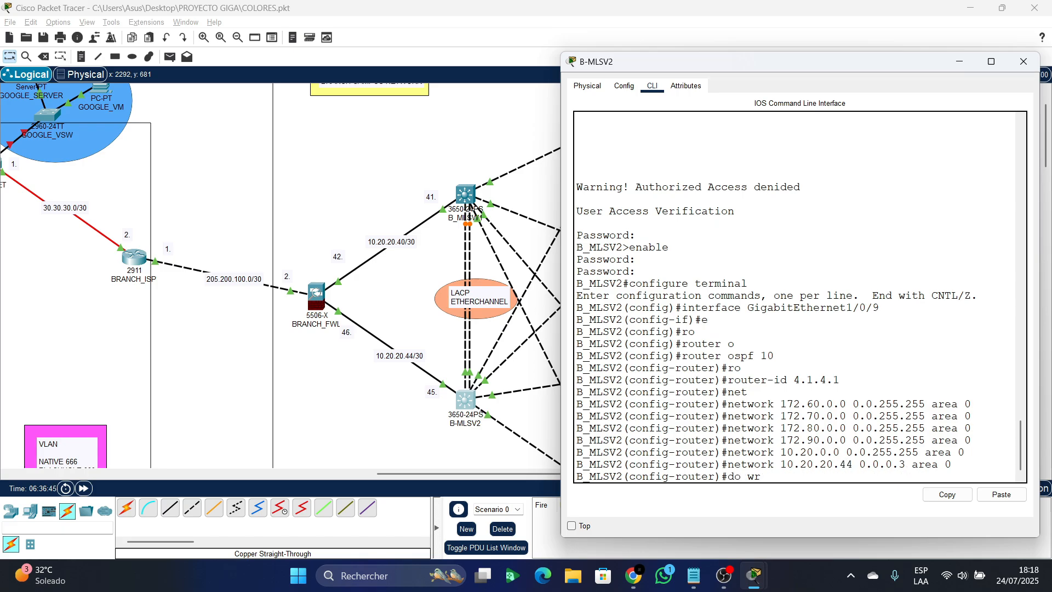
pyautogui.press('Return')
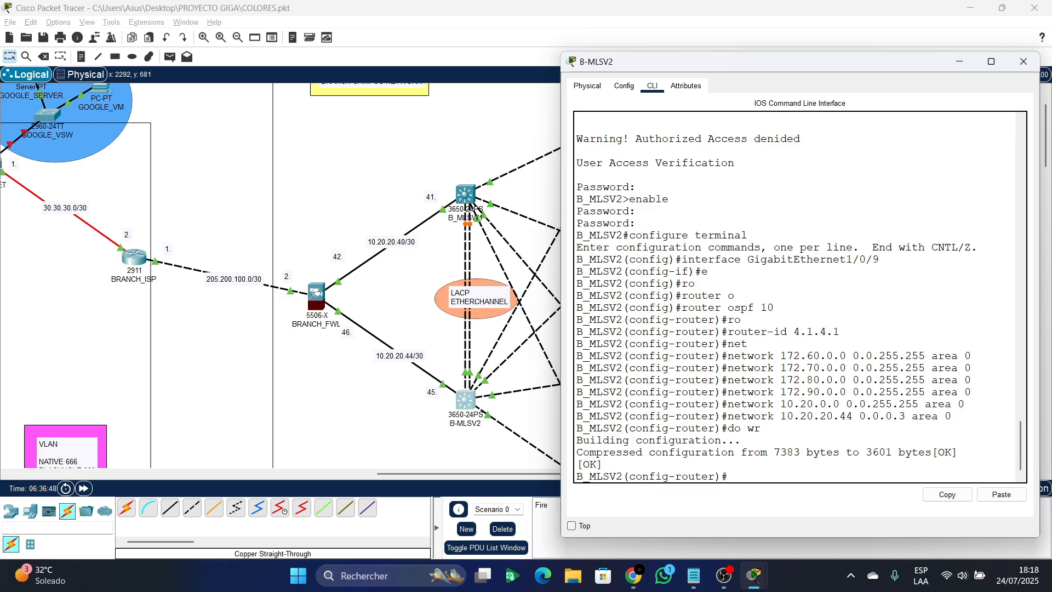
# - Open the command line of branch switch B_MLSW1, leave interface configuration and start OSPF process 10
pyautogui.click(465, 194)
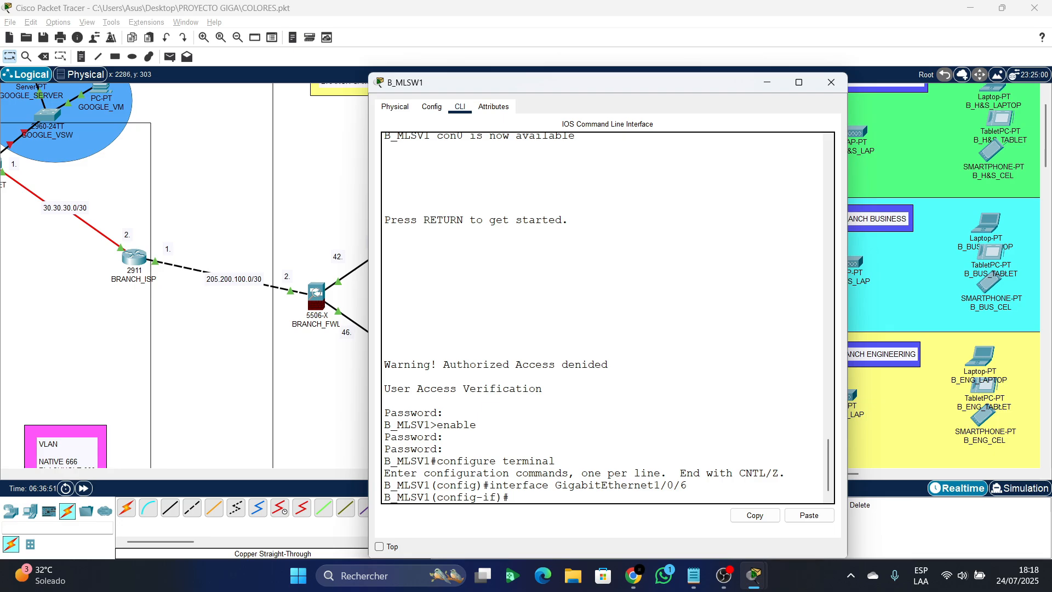
pyautogui.write('e')
pyautogui.press('Return')
pyautogui.write('ro')
pyautogui.press('Tab')
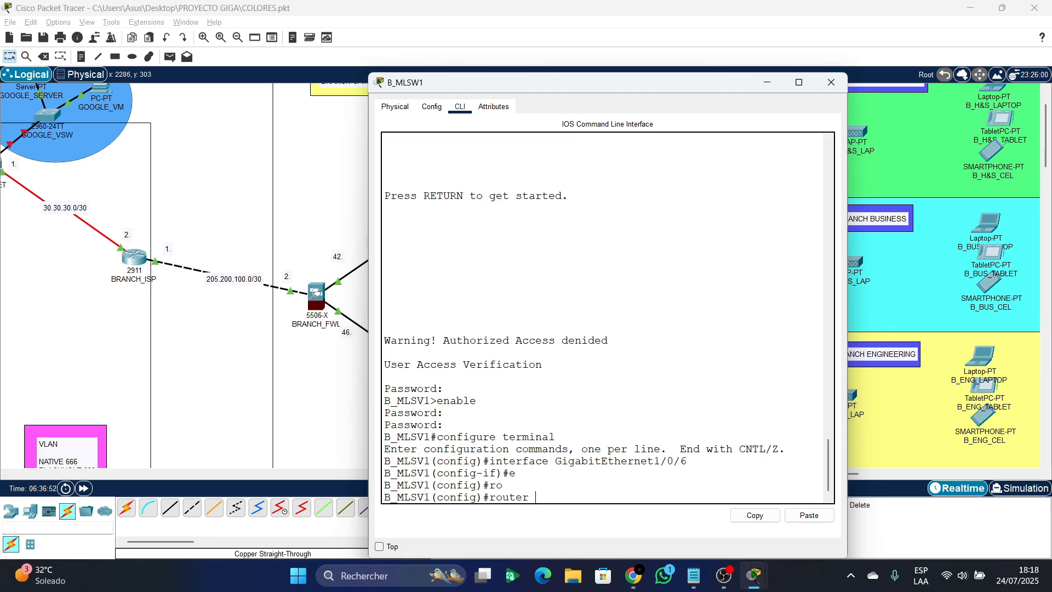
pyautogui.write('o')
pyautogui.press('Tab')
pyautogui.write('20')
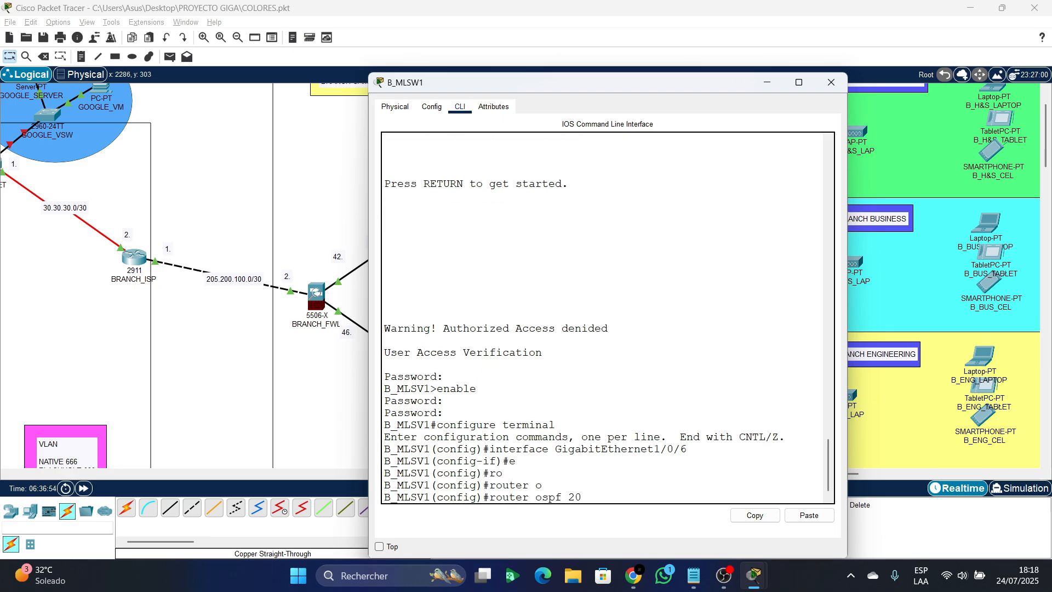
pyautogui.press('BackSpace')
pyautogui.press('BackSpace')
pyautogui.write('10')
pyautogui.press('Return')
# - Set the OSPF router ID of B_MLSW1 to 5.1.5.1
pyautogui.write('ro')
pyautogui.press('Tab')
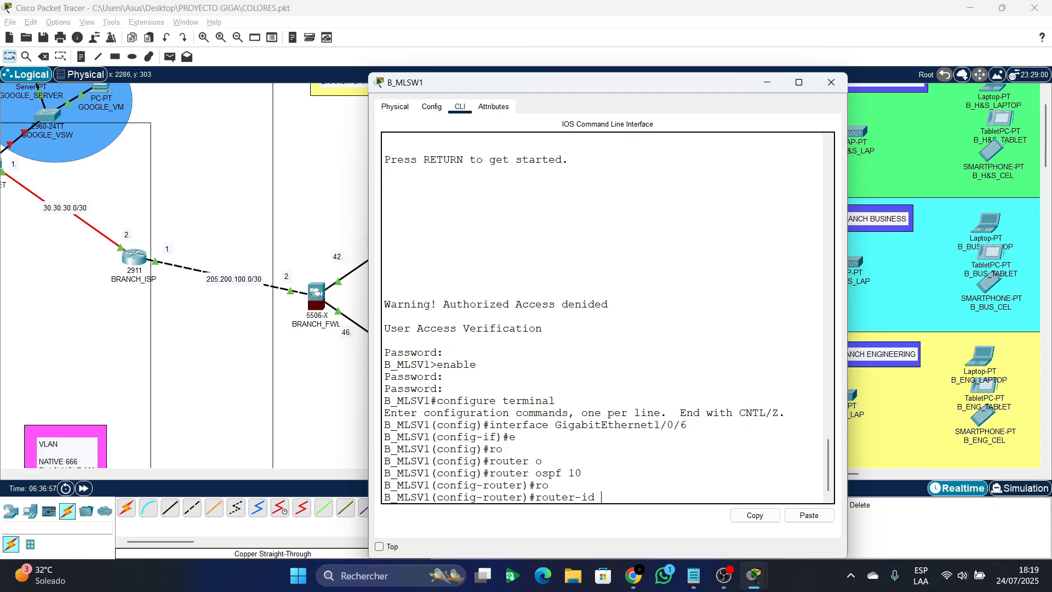
pyautogui.write('5.1.5.1')
pyautogui.press('Return')
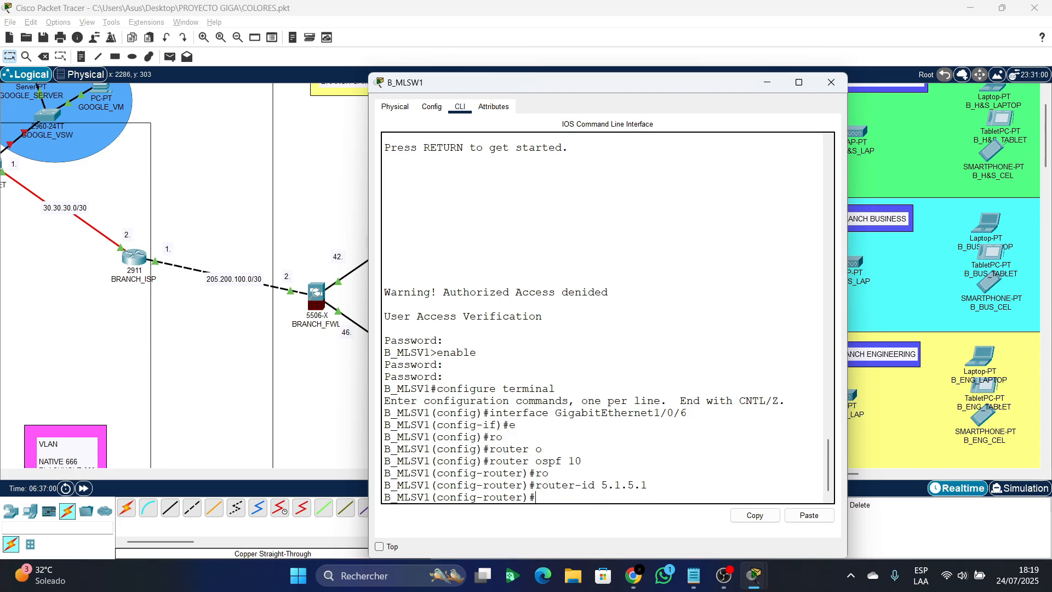
# - Advertise network 172.60.0.0 with wildcard 0.0.255.255 in OSPF area 0 on B_MLSW1
pyautogui.write('net')
pyautogui.press('Tab')
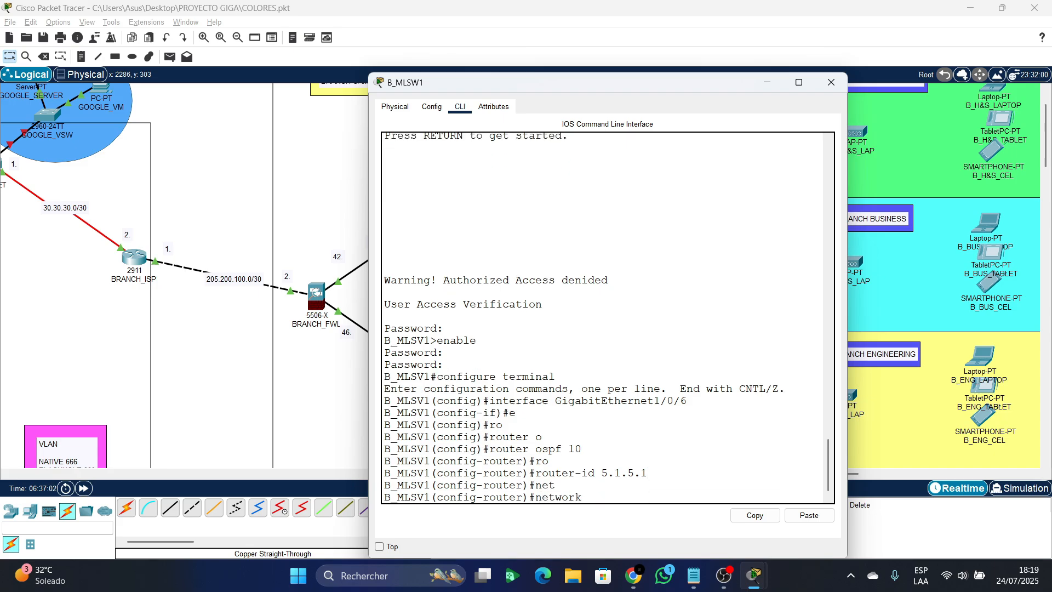
pyautogui.write('172.60.0.0 0.0.255.255 area 0')
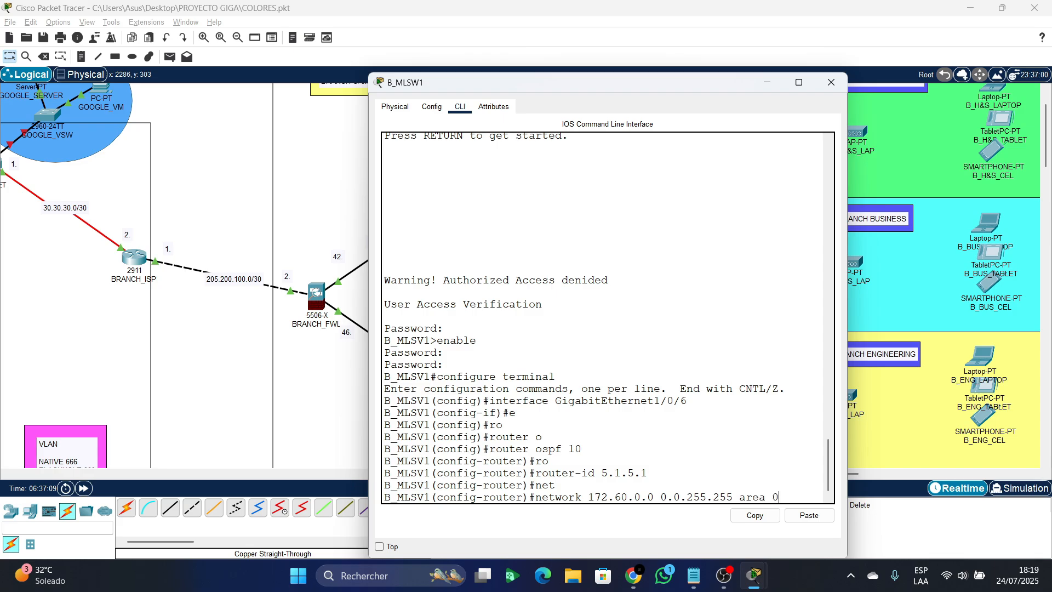
pyautogui.press('Return')
# - Advertise network 172.70.0.0 with wildcard 0.0.255.255 in OSPF area 0 on B_MLSW1
pyautogui.press('Up')
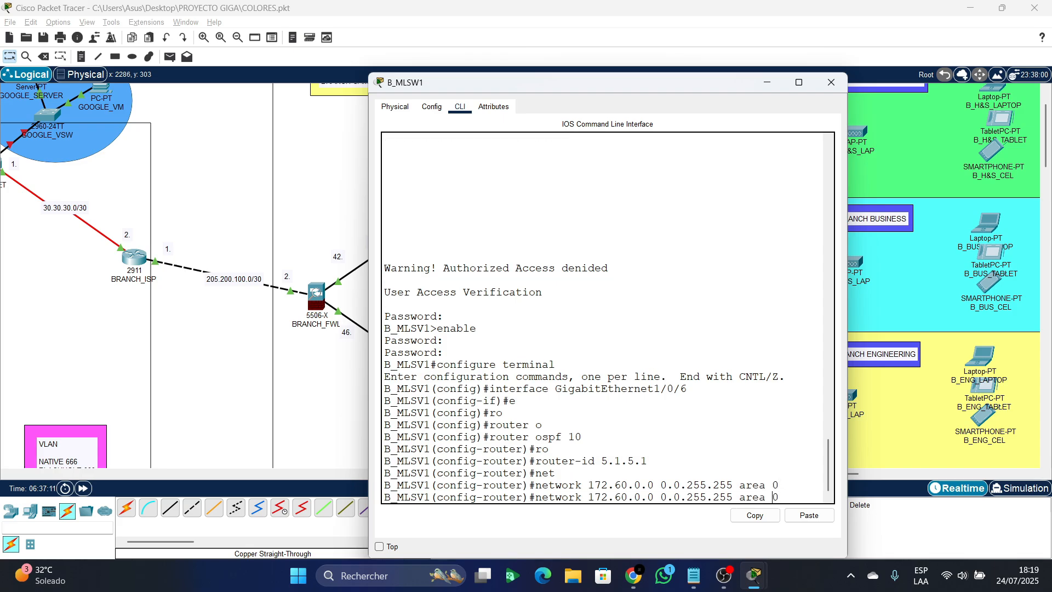
pyautogui.press('Left')
pyautogui.press('BackSpace')
pyautogui.write('7')
pyautogui.press('Return')
# - Advertise network 172.80.0.0 with wildcard 0.0.255.255 in OSPF area 0 on B_MLSW1
pyautogui.press('Up')
pyautogui.press('Left')
pyautogui.press('Left')
pyautogui.press('Left')
pyautogui.press('Left')
pyautogui.press('Left')
pyautogui.press('Left')
pyautogui.press('Left')
pyautogui.press('Left')
pyautogui.press('Left')
pyautogui.press('Left')
pyautogui.press('Left')
pyautogui.press('Left')
pyautogui.press('Left')
pyautogui.press('Left')
pyautogui.press('Left')
pyautogui.press('Left')
pyautogui.press('Left')
pyautogui.press('Left')
pyautogui.press('Left')
pyautogui.press('Left')
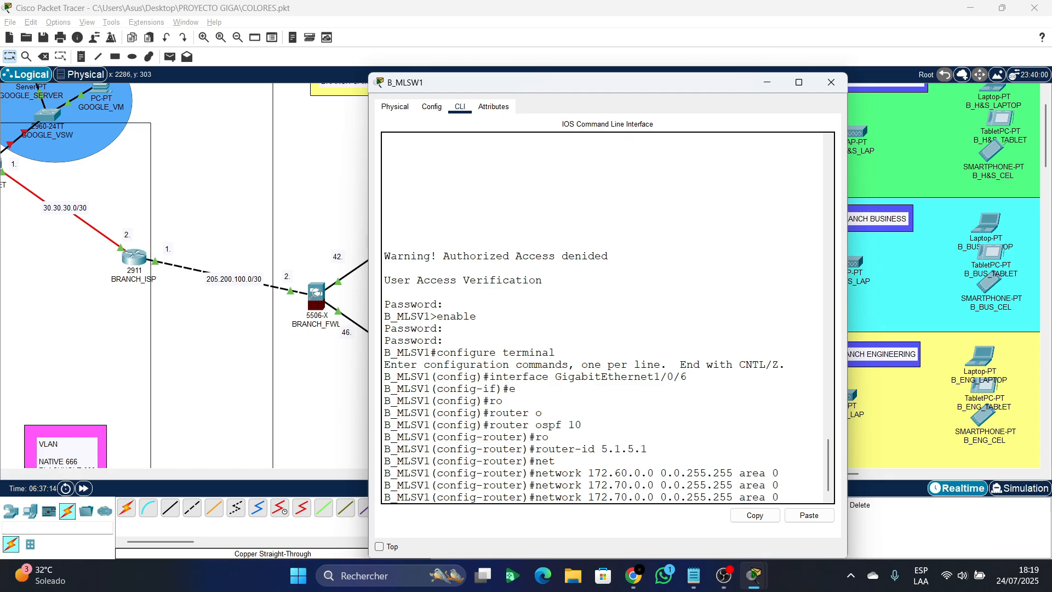
pyautogui.press('Left')
pyautogui.press('Left')
pyautogui.press('BackSpace')
pyautogui.write('8')
pyautogui.press('Return')
# - Advertise network 172.90.0.0 with wildcard 0.0.255.255 in OSPF area 0 on B_MLSW1
pyautogui.press('Up')
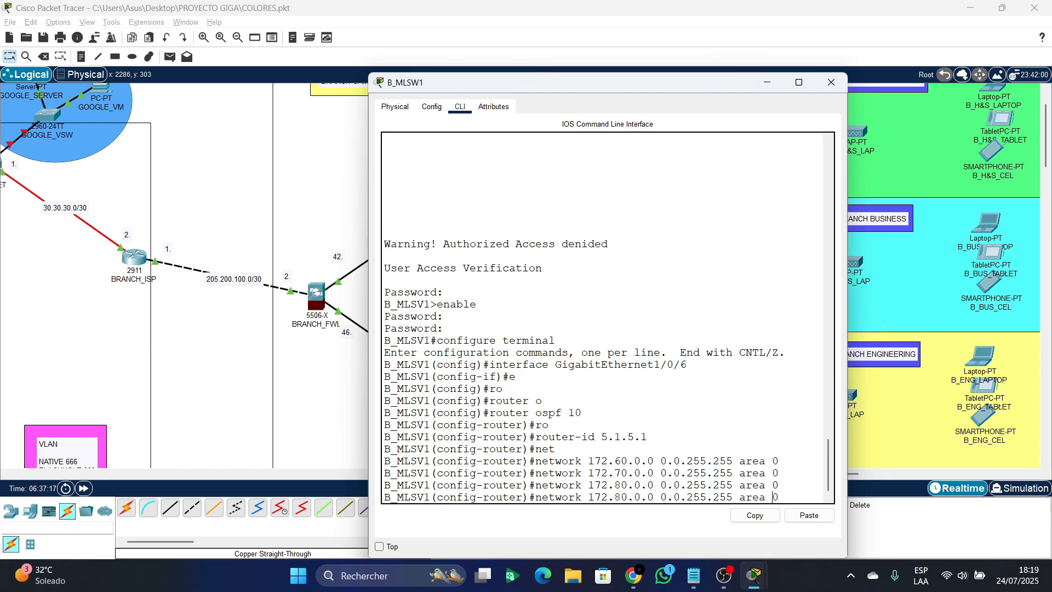
pyautogui.press('BackSpace')
pyautogui.write('9')
pyautogui.press('Return')
# - Advertise network 10.20.0.0 with wildcard 0.0.255.255 in OSPF area 0 on B_MLSW1
pyautogui.press('Up')
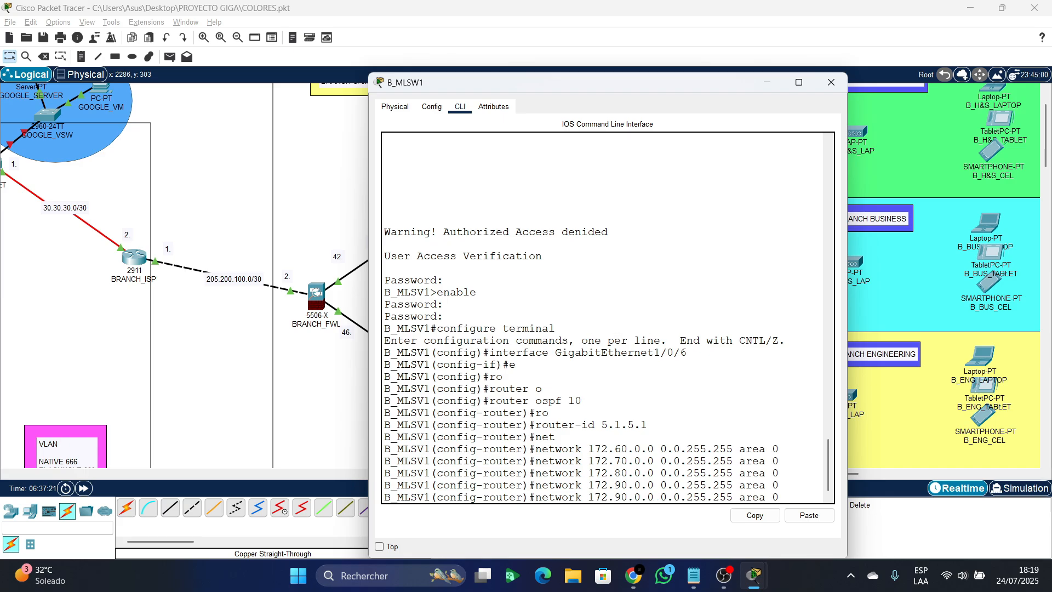
pyautogui.press('BackSpace')
pyautogui.write('2')
pyautogui.press('BackSpace')
pyautogui.press('BackSpace')
pyautogui.press('BackSpace')
pyautogui.write('10')
pyautogui.press('Return')
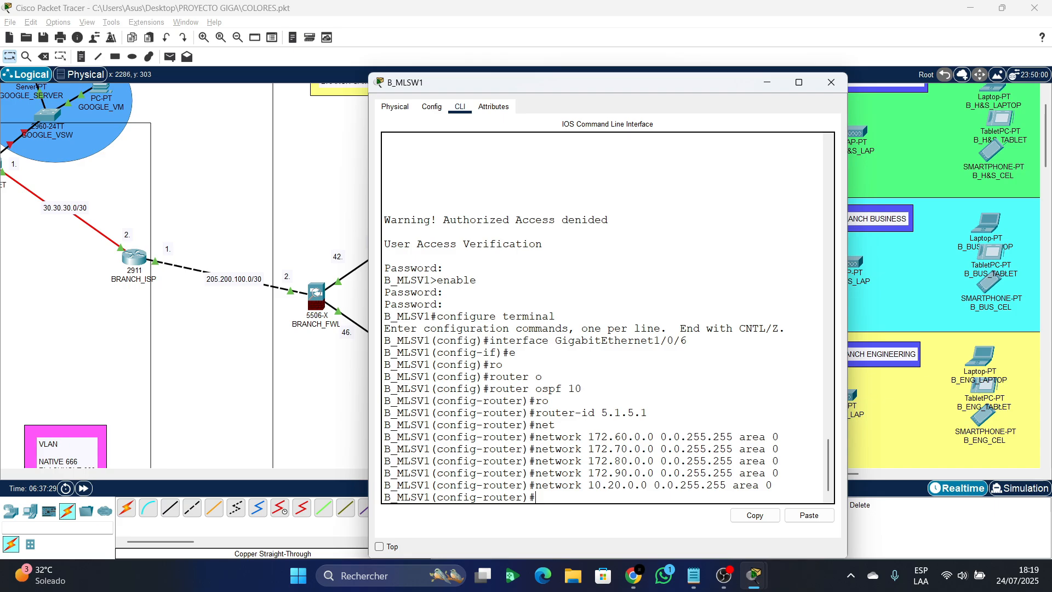
# - Advertise the firewall link network 10.20.20.40 with wildcard 0.0.0.3 in OSPF area 0 on B_MLSW1
pyautogui.press('Up')
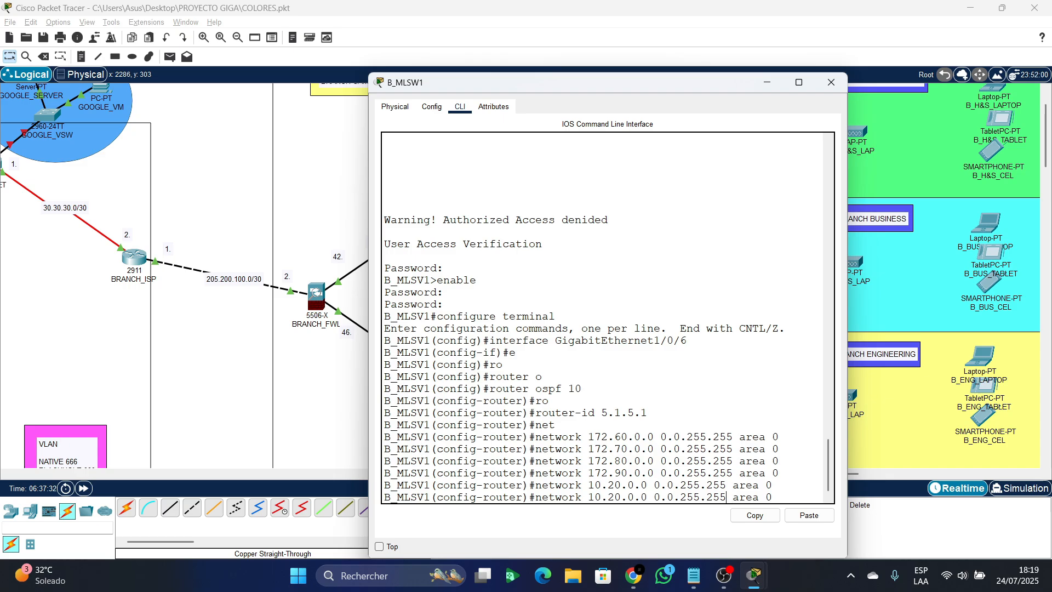
pyautogui.press('BackSpace')
pyautogui.press('BackSpace')
pyautogui.press('BackSpace')
pyautogui.write('3')
pyautogui.press('Left')
pyautogui.press('Left')
pyautogui.press('BackSpace')
pyautogui.press('BackSpace')
pyautogui.press('BackSpace')
pyautogui.write('0')
pyautogui.press('BackSpace')
pyautogui.write('20')
pyautogui.moveTo(548, 83); pyautogui.dragTo(600, 95)
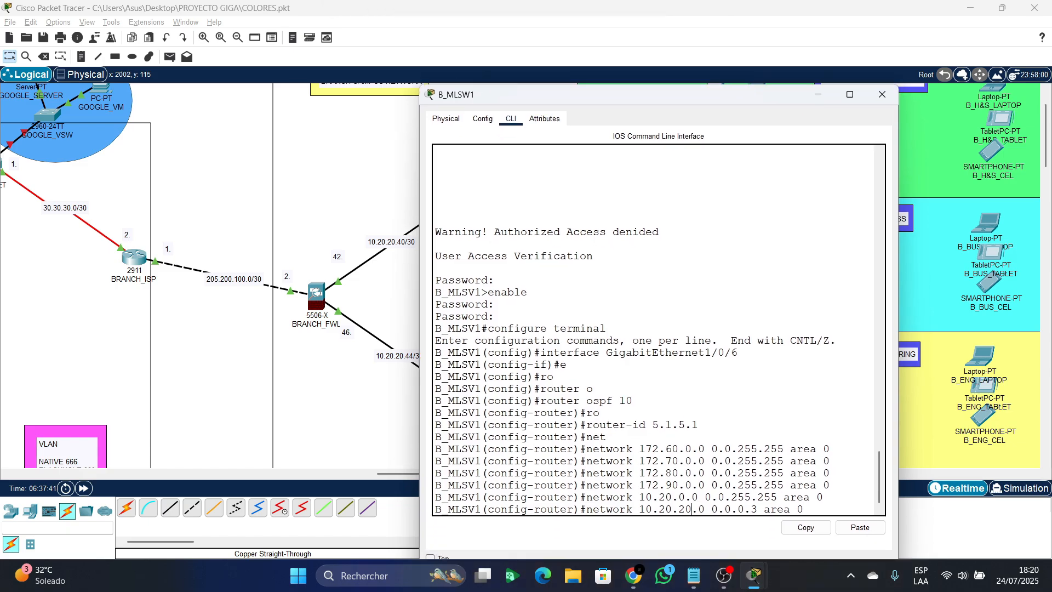
pyautogui.press('BackSpace')
pyautogui.write('40')
pyautogui.press('Return')
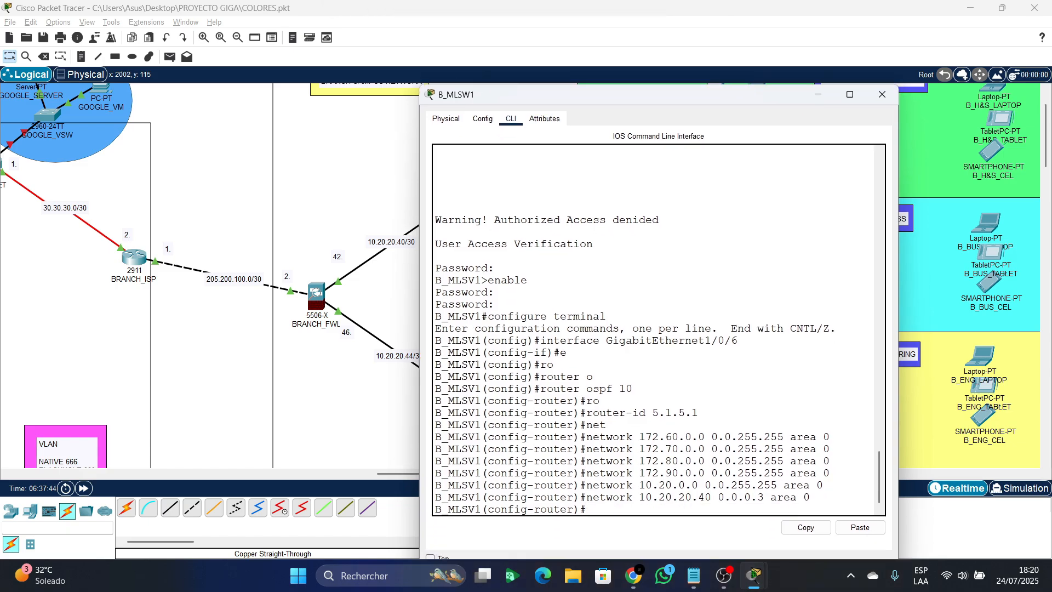
# - Save the B_MLSW1 configuration with do wr, review the entered commands and close the switch window
pyautogui.write('dowr')
pyautogui.write('r')
pyautogui.press('Return')
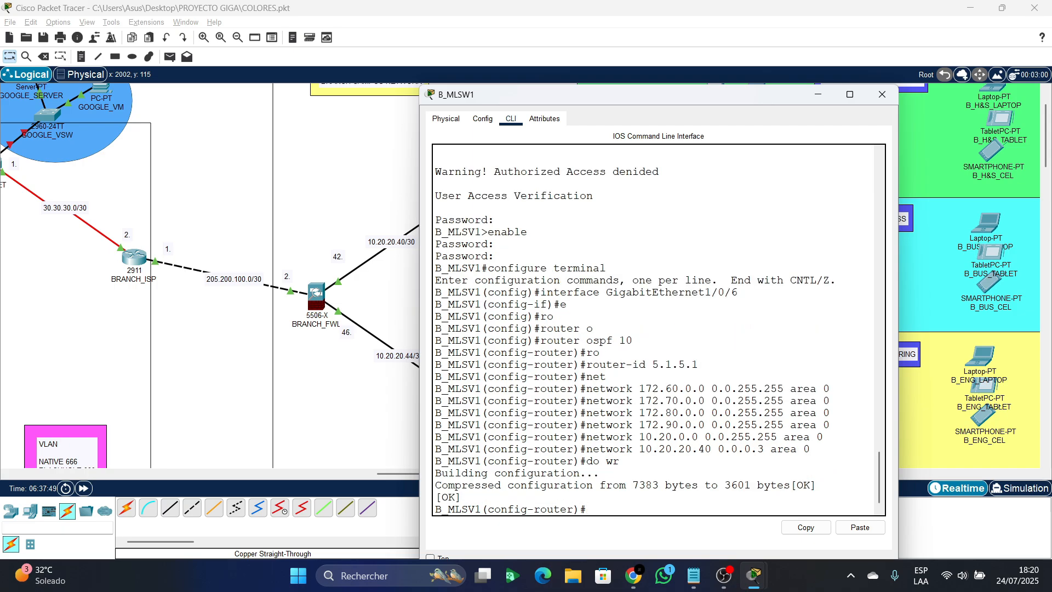
pyautogui.scroll(5, 658, 328)
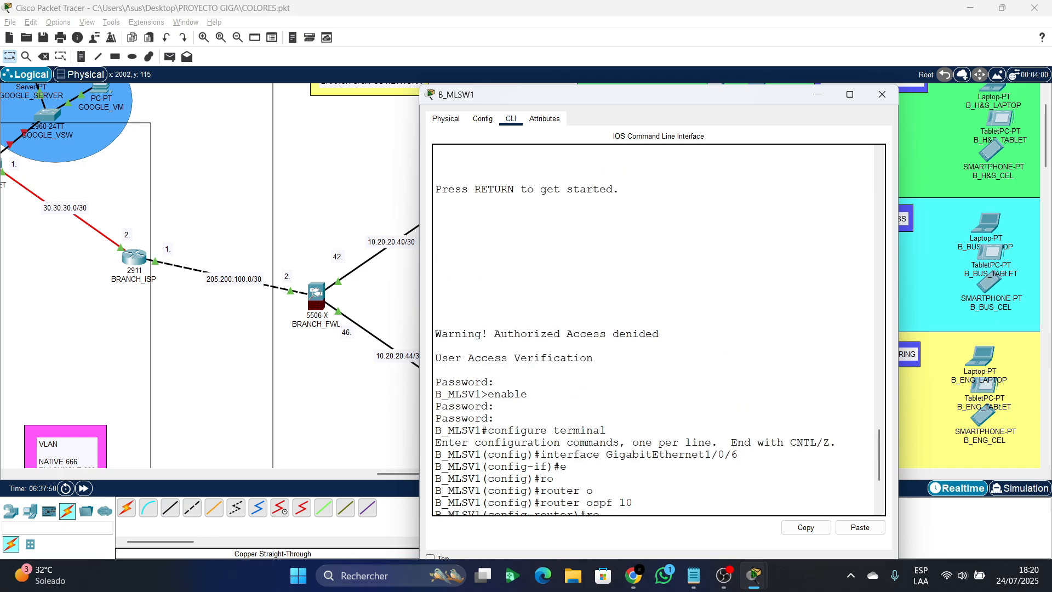
pyautogui.scroll(-5, 658, 329)
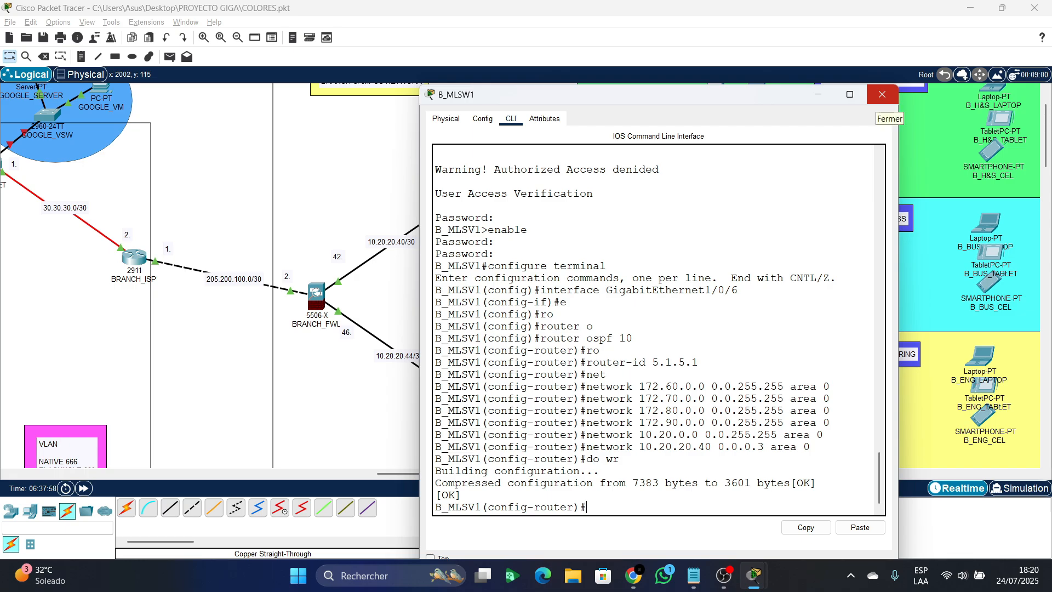
pyautogui.click(882, 94)
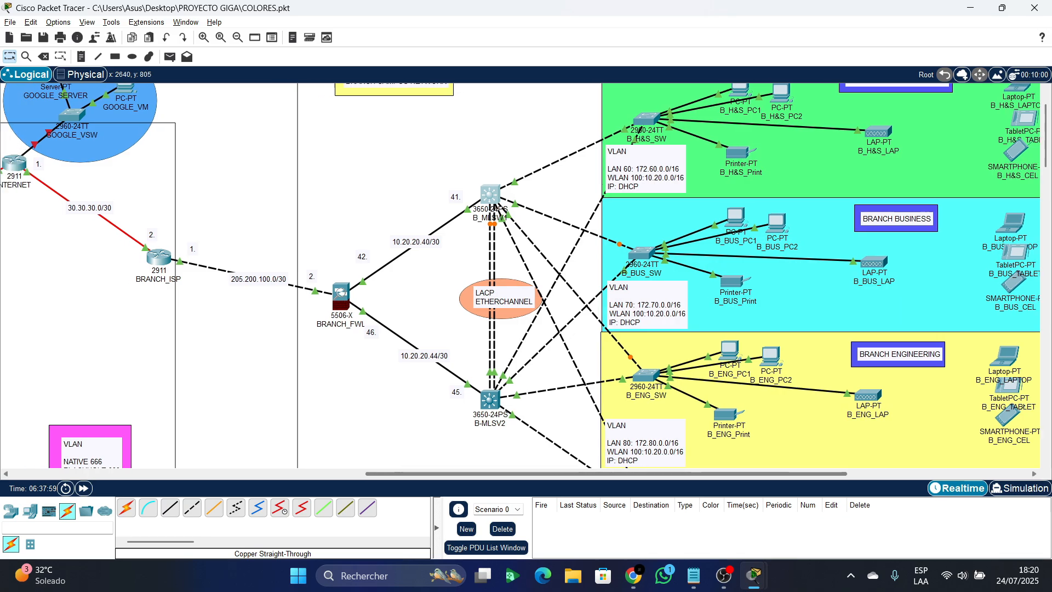
# - Open the command line of router HQ_ISP in configuration mode and leave interface GigabitEthernet0/0
pyautogui.moveTo(555, 474); pyautogui.dragTo(359, 474)
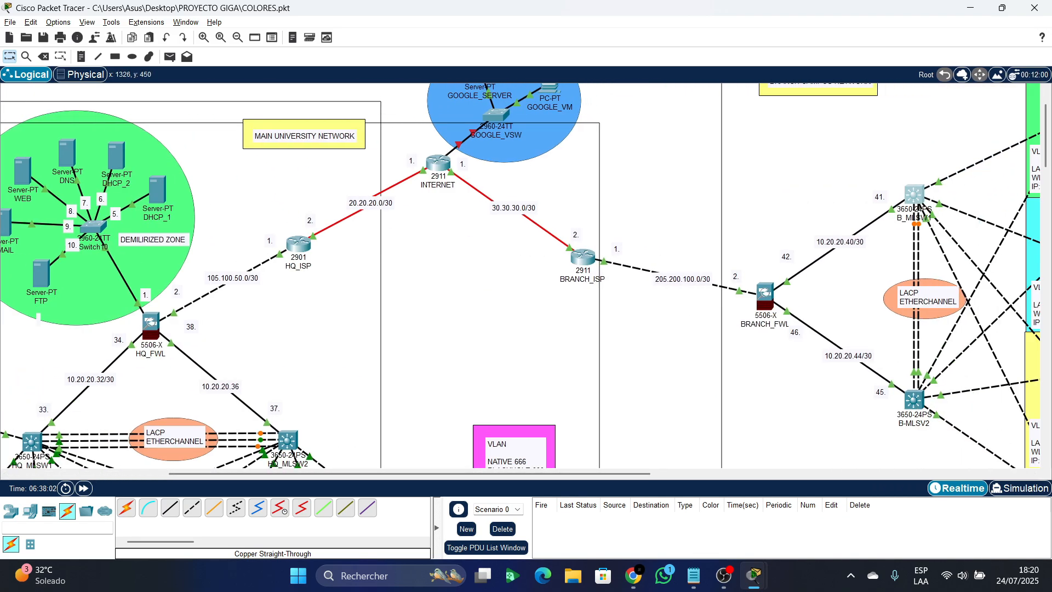
pyautogui.click(299, 244)
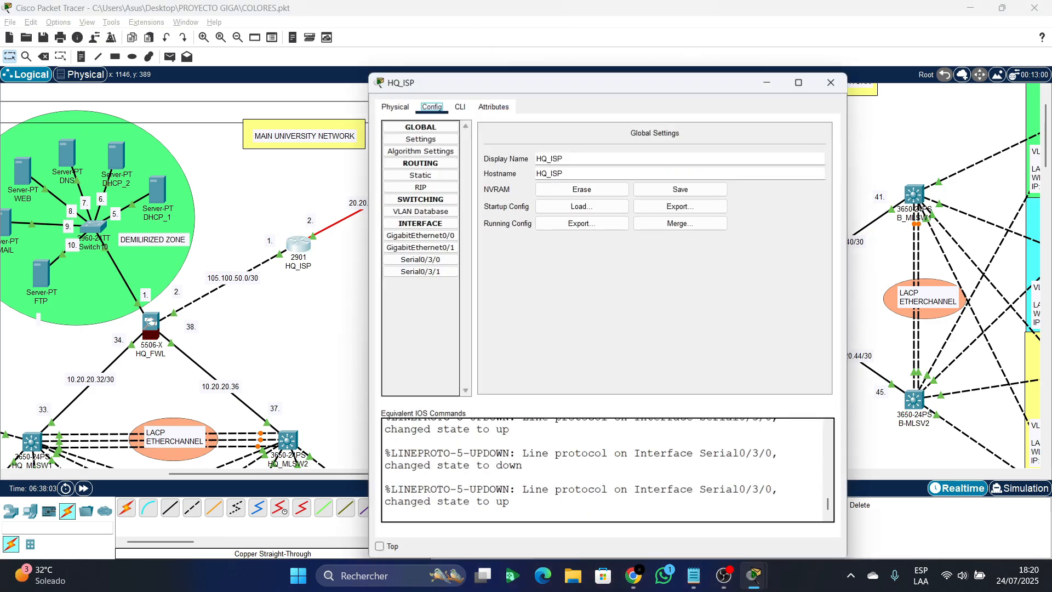
pyautogui.click(460, 107)
pyautogui.click(432, 107)
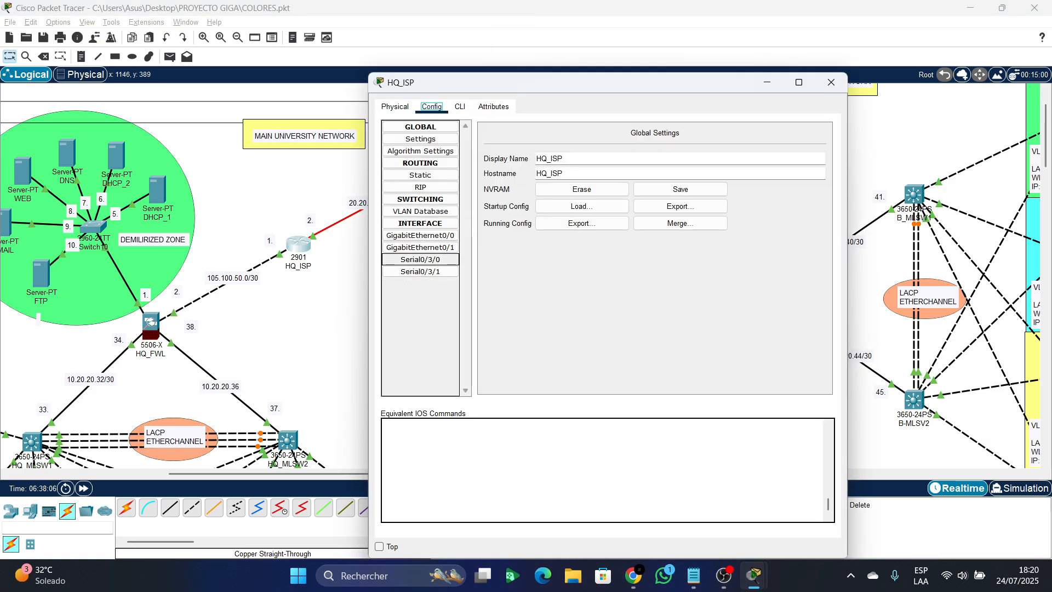
pyautogui.click(420, 235)
pyautogui.click(460, 107)
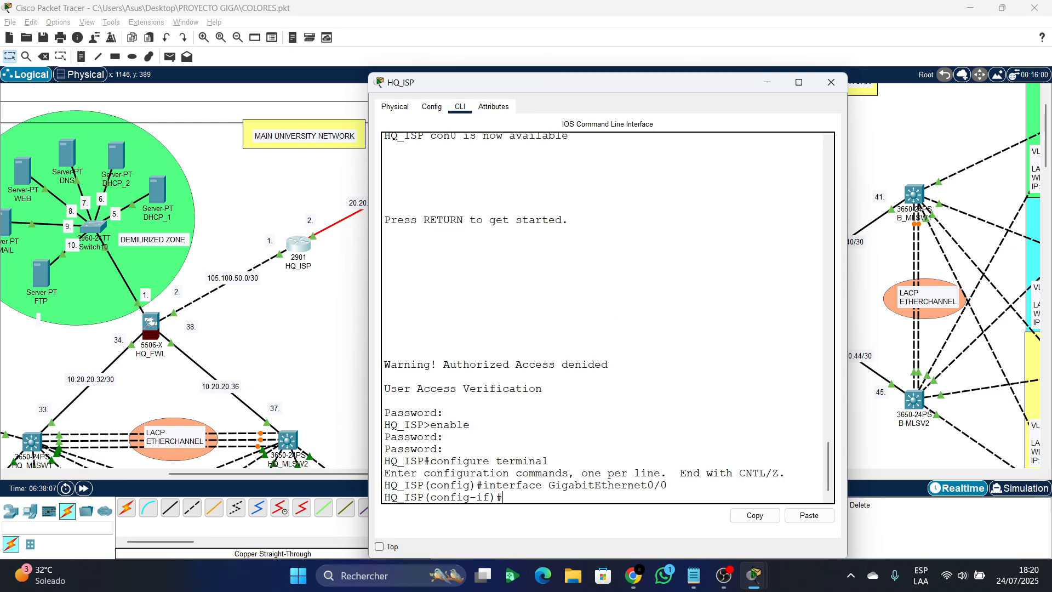
pyautogui.write('e')
pyautogui.press('Return')
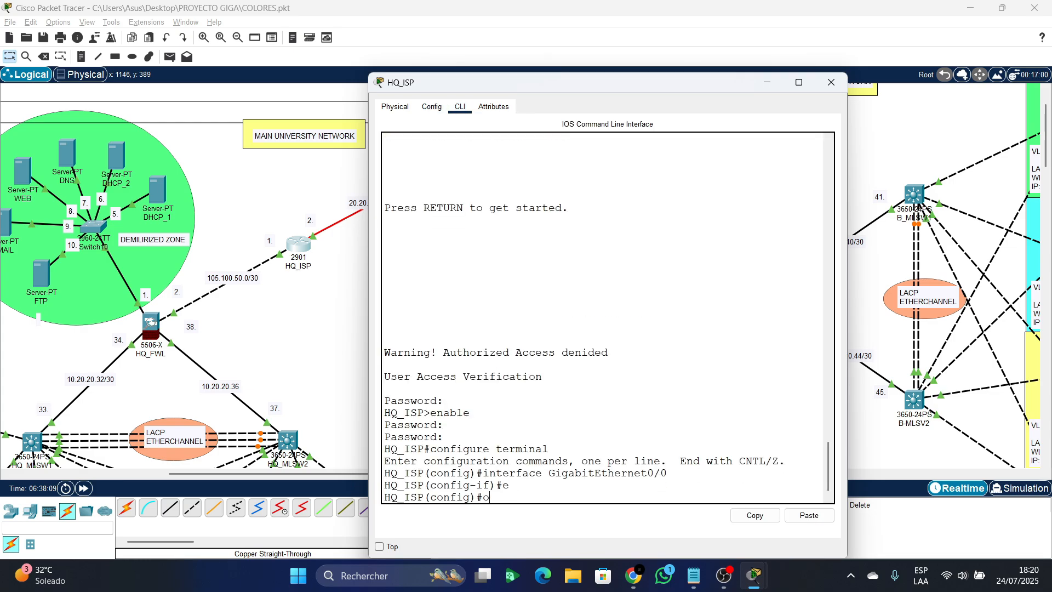
# - Start OSPF process 10 on HQ_ISP and set its router ID to 6.1.6.1
pyautogui.write('ro')
pyautogui.press('Tab')
pyautogui.write('uter o')
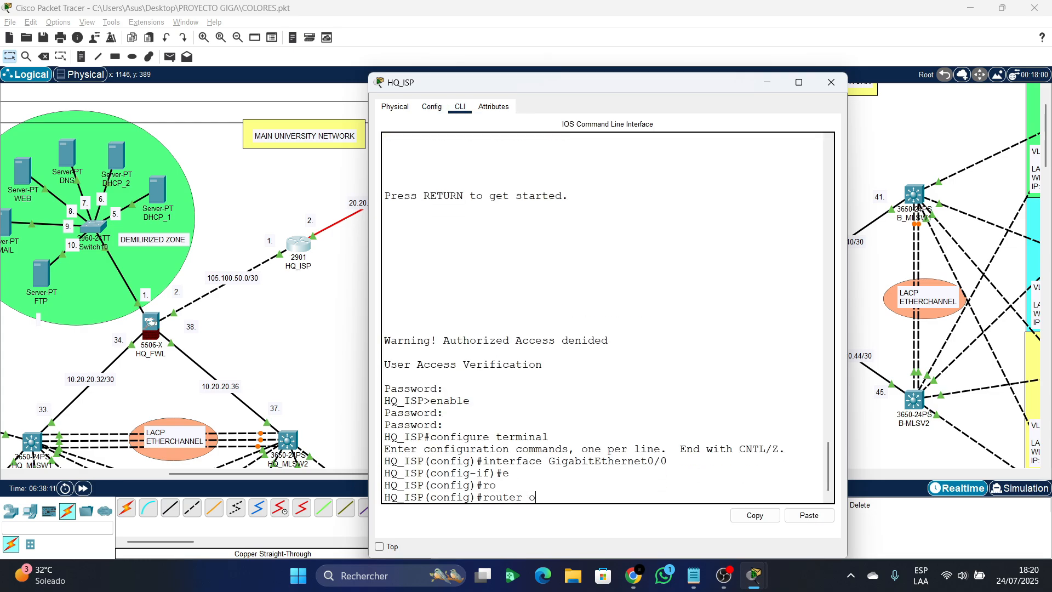
pyautogui.press('Tab')
pyautogui.write('10')
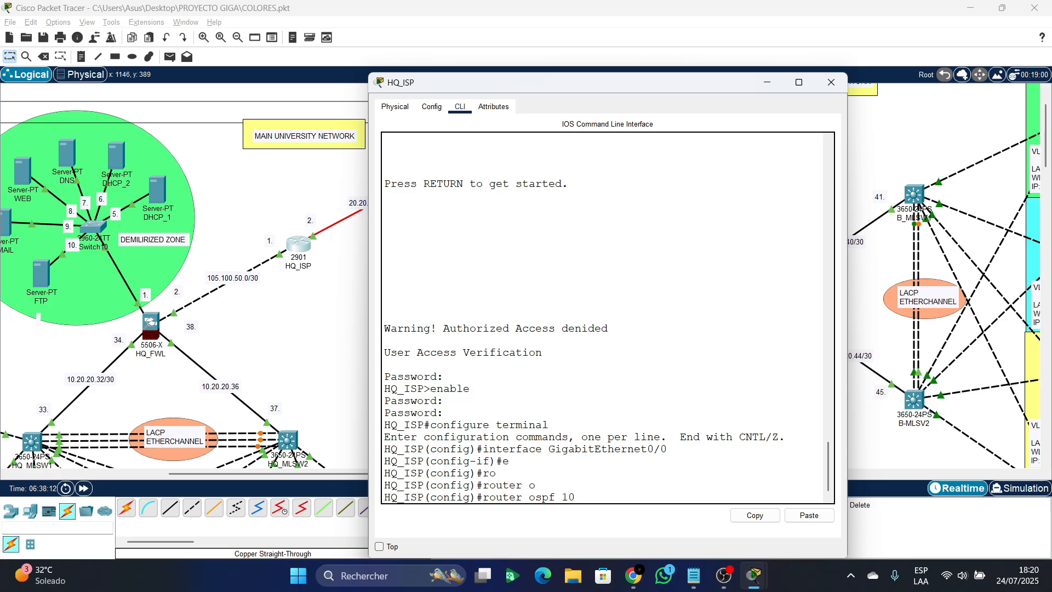
pyautogui.press('Return')
pyautogui.write('router)#')
pyautogui.press('Tab')
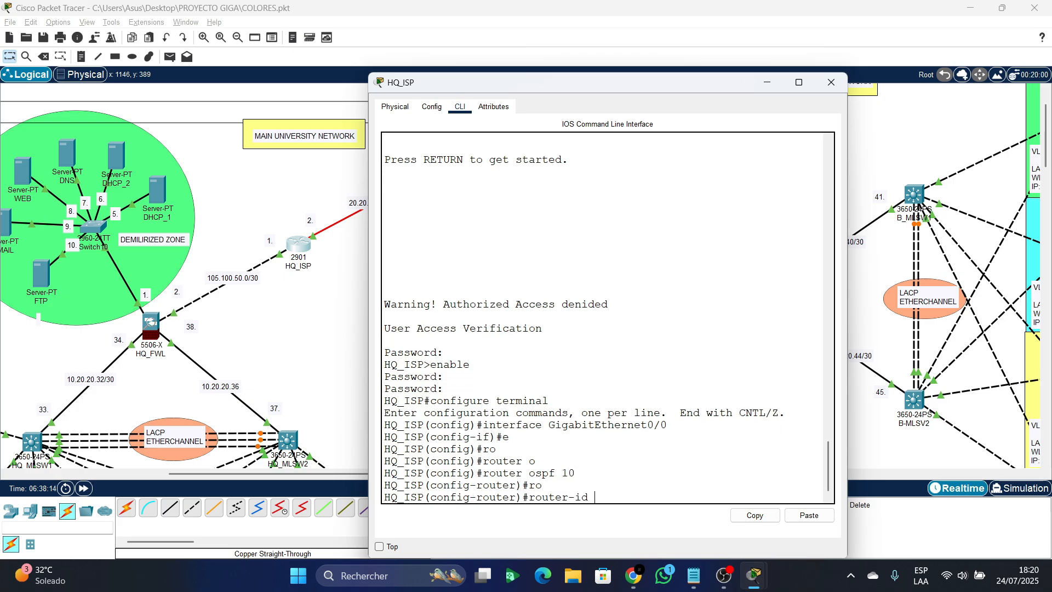
pyautogui.write('6.1.6.1')
pyautogui.press('Return')
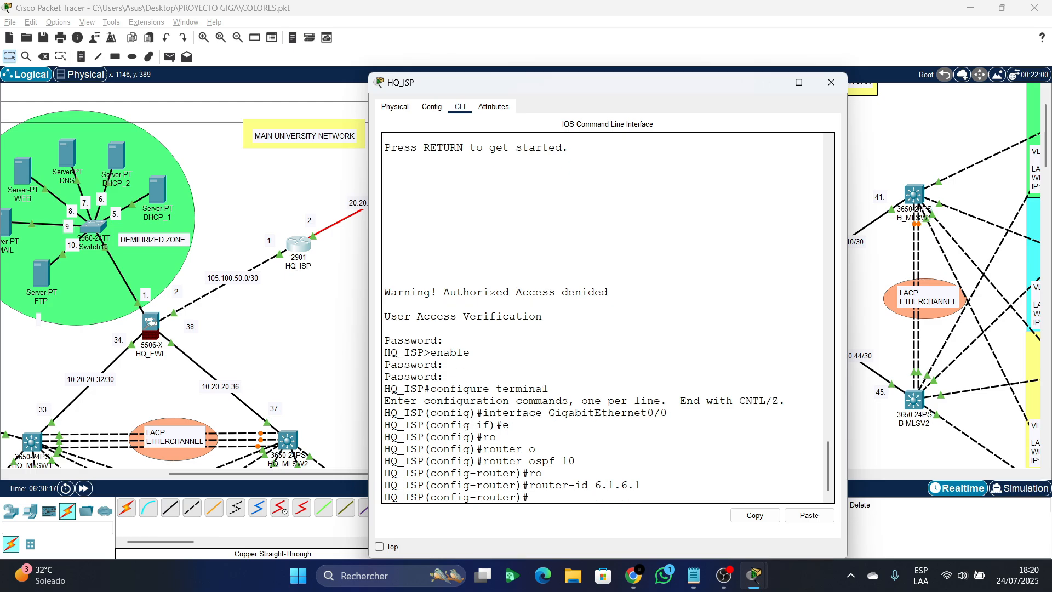
# - Advertise network 105.100.50.0 with wildcard 0.0.0.3 in OSPF area 0 on HQ_ISP
pyautogui.write('net')
pyautogui.press('Tab')
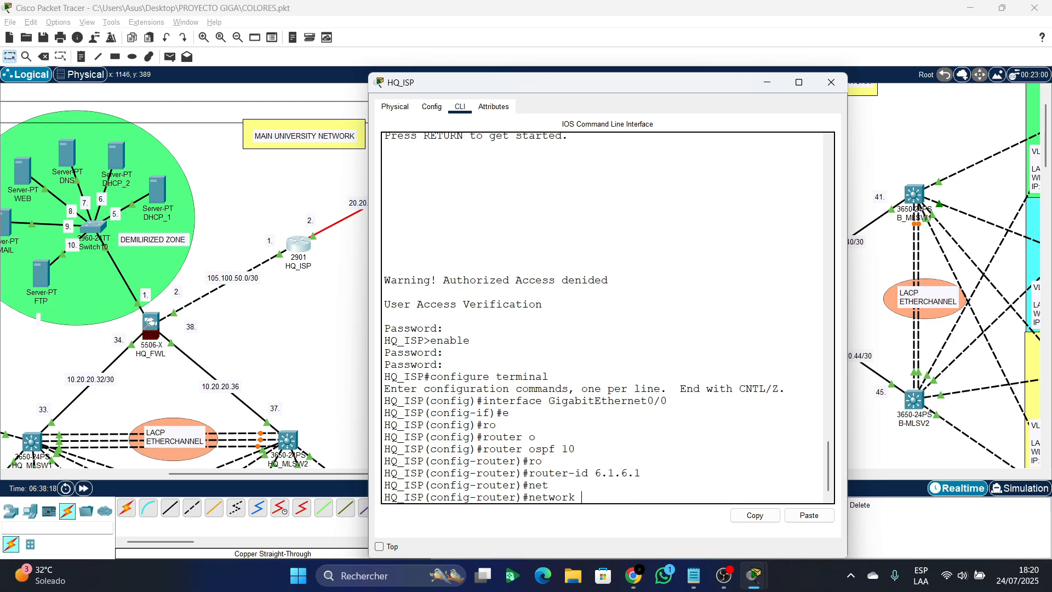
pyautogui.moveTo(581, 82); pyautogui.dragTo(667, 44)
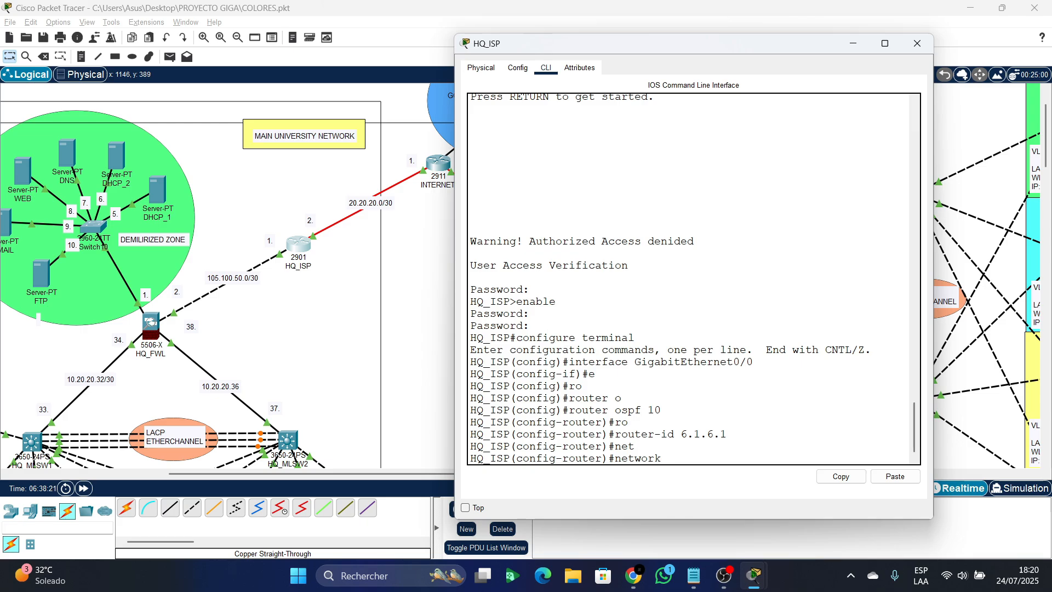
pyautogui.write('105.100.50.0')
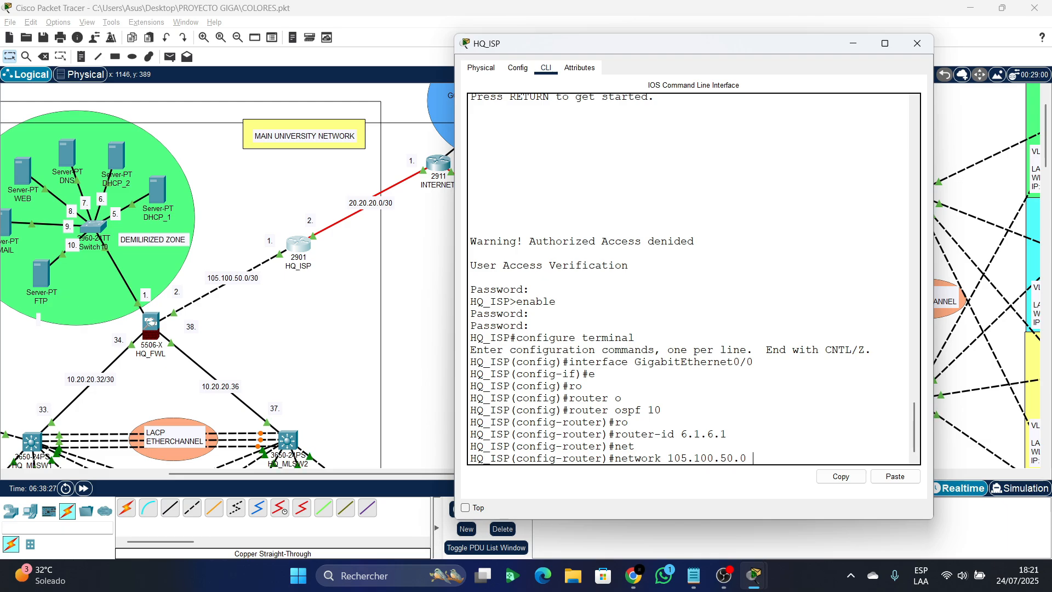
pyautogui.write(' 0.0.0.3 area')
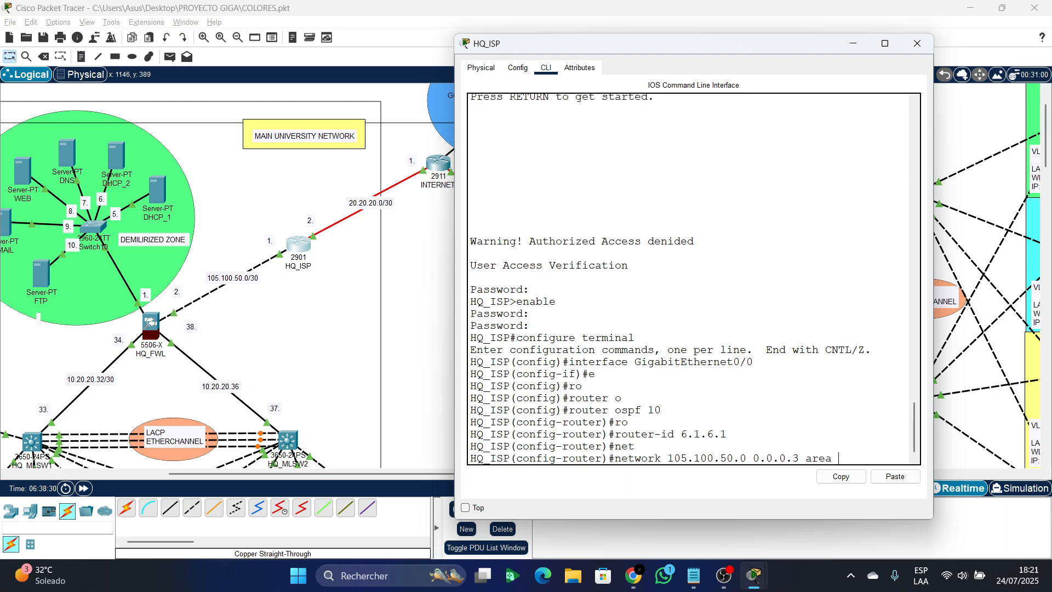
pyautogui.write(' 0')
pyautogui.press('Return')
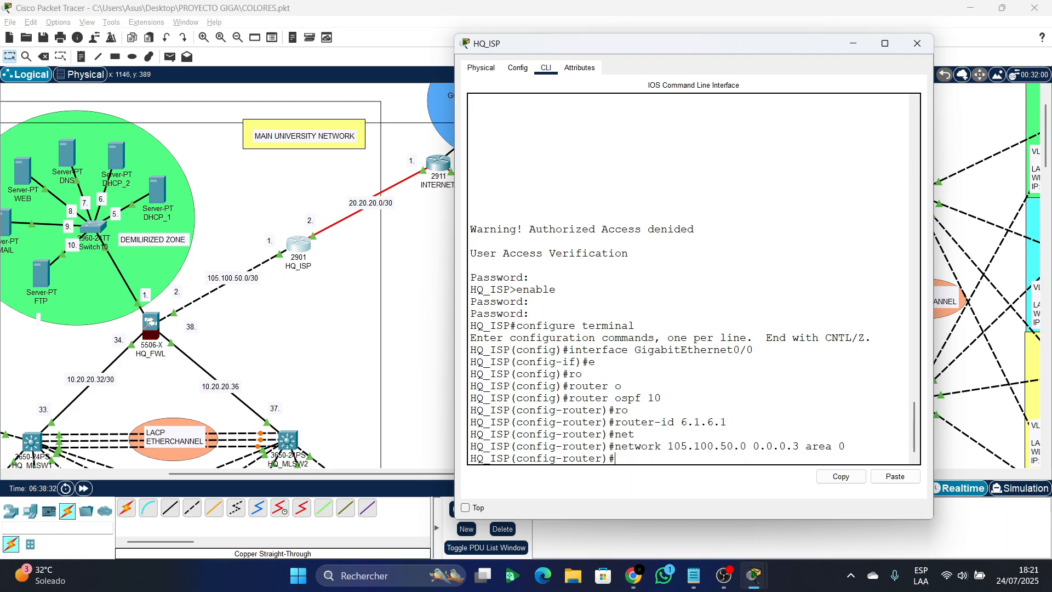
# - Advertise network 20.20.20.0 with wildcard 0.0.0.3 in OSPF area 0 on HQ_ISP
pyautogui.write('ne')
pyautogui.press('Tab')
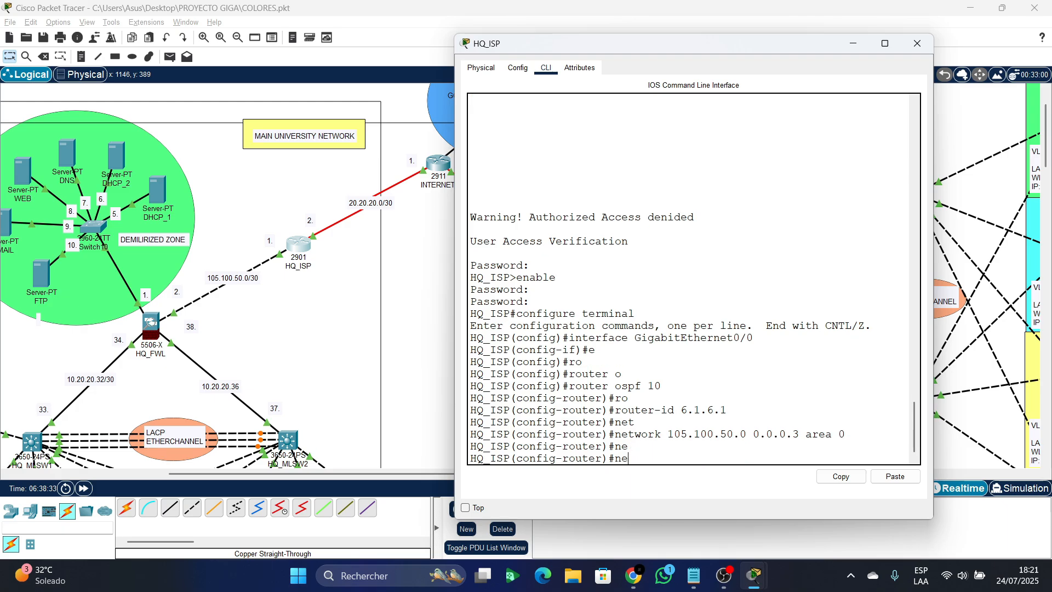
pyautogui.write('t')
pyautogui.press('Tab')
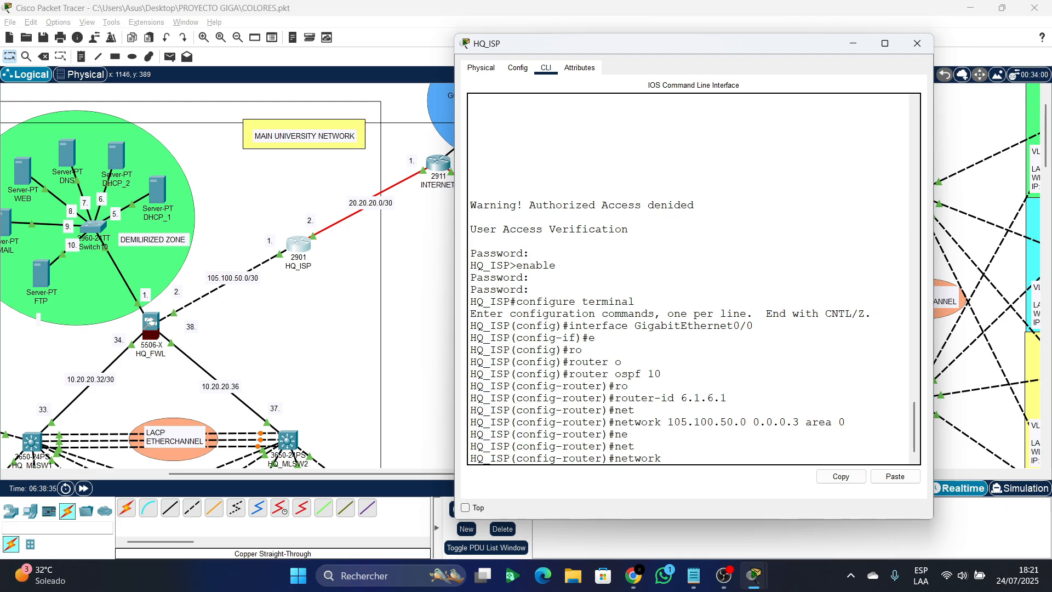
pyautogui.write('20.20.20.0 0.0.0.3 area0')
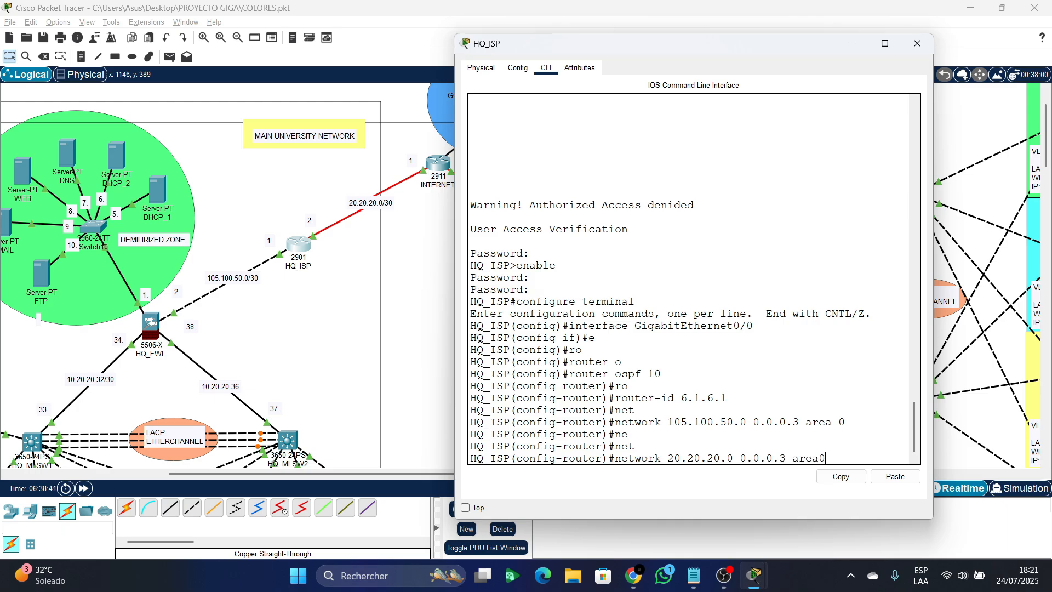
pyautogui.press('BackSpace')
pyautogui.write('0')
pyautogui.press('Return')
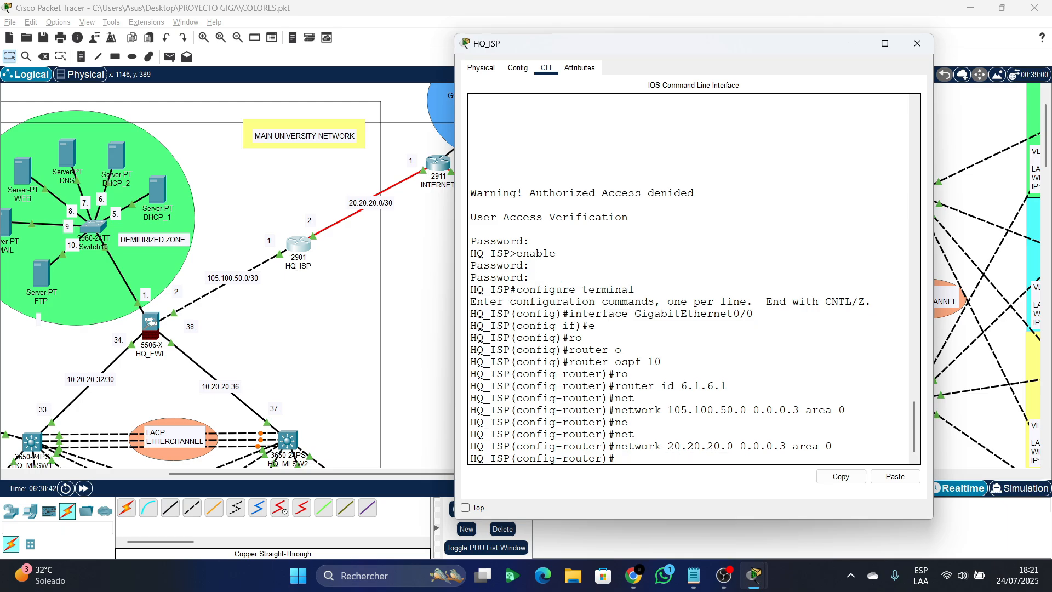
# - Save the HQ_ISP configuration with do wr and close the router window
pyautogui.write('do w')
pyautogui.write('r')
pyautogui.press('Return')
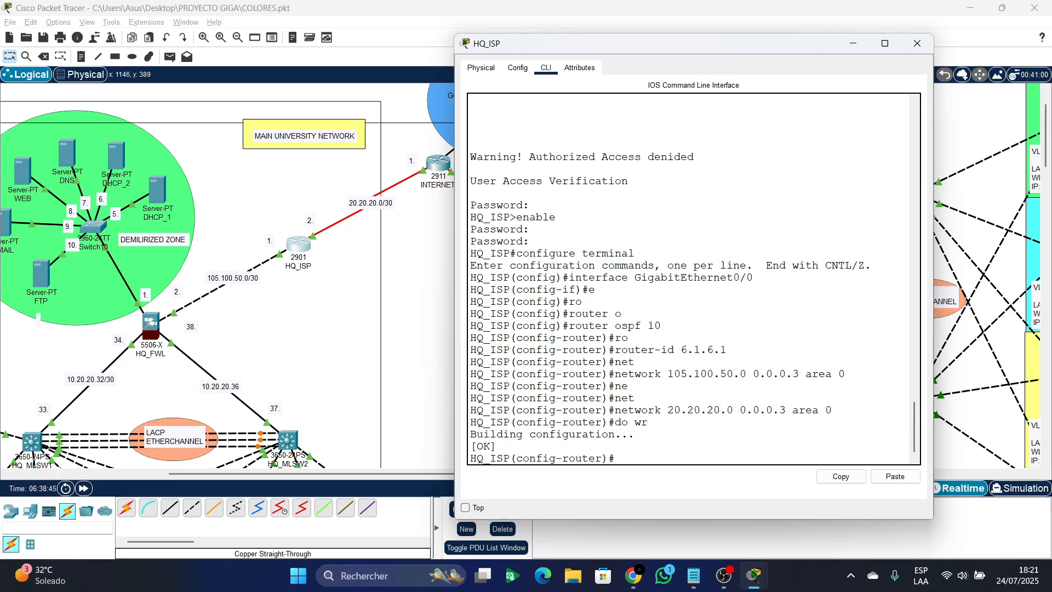
pyautogui.click(917, 43)
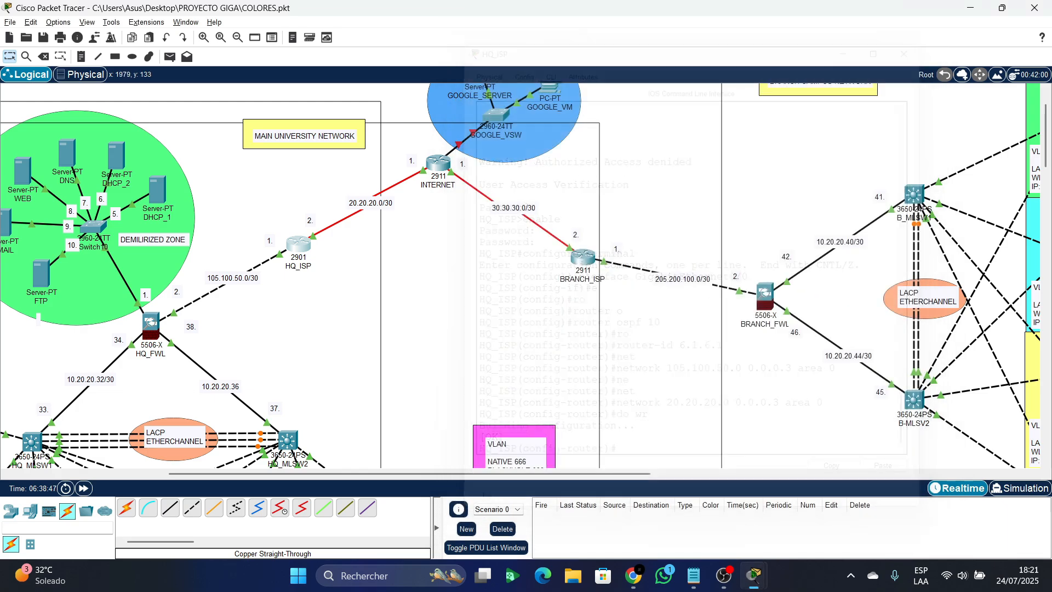
# - Open the INTERNET router's command line and return to global configuration mode
pyautogui.click(439, 163)
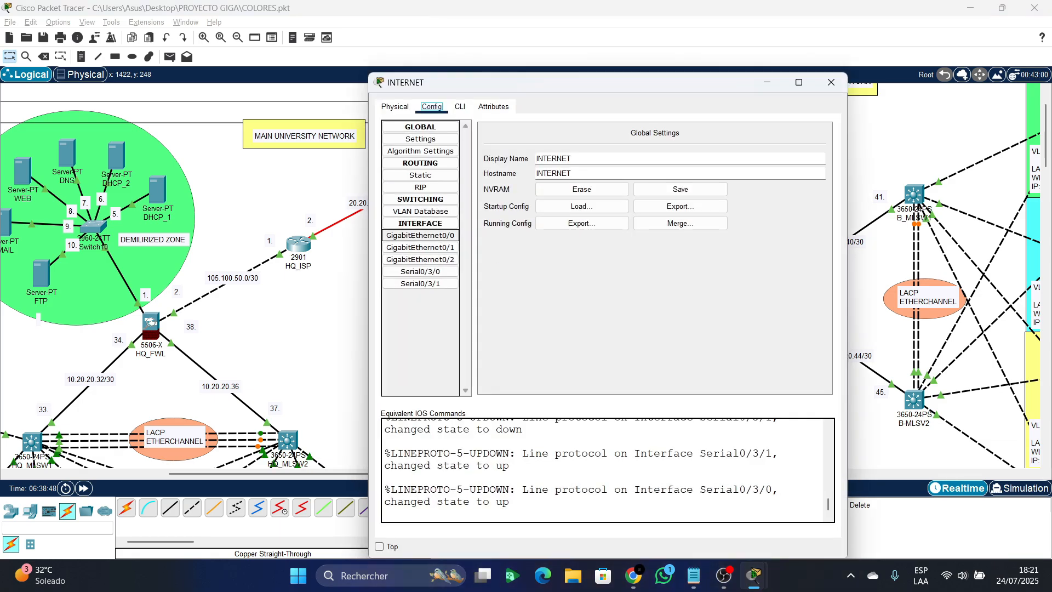
pyautogui.click(421, 235)
pyautogui.click(460, 107)
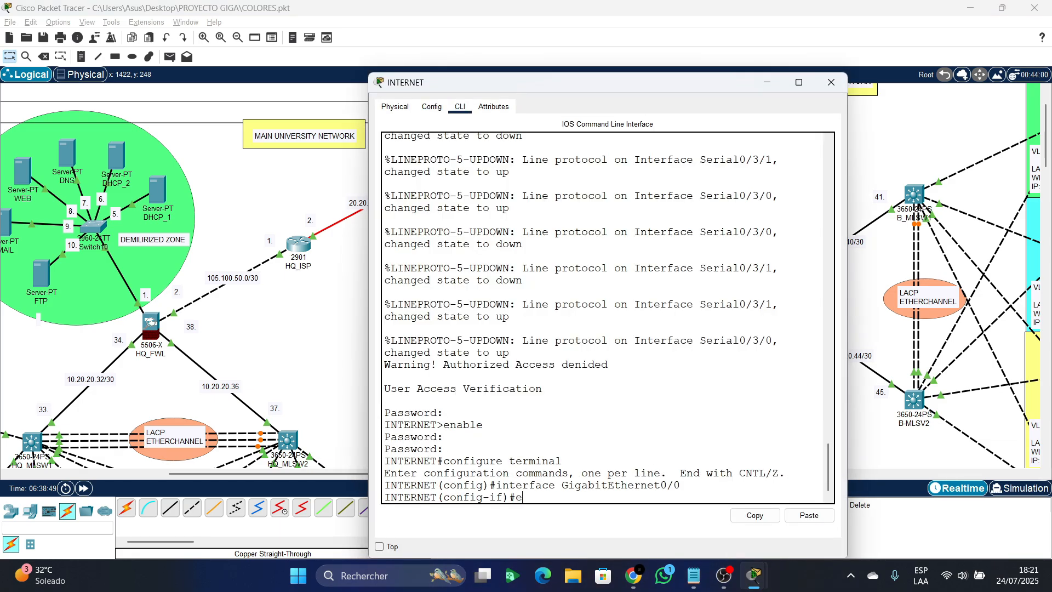
pyautogui.write('e')
pyautogui.press('Return')
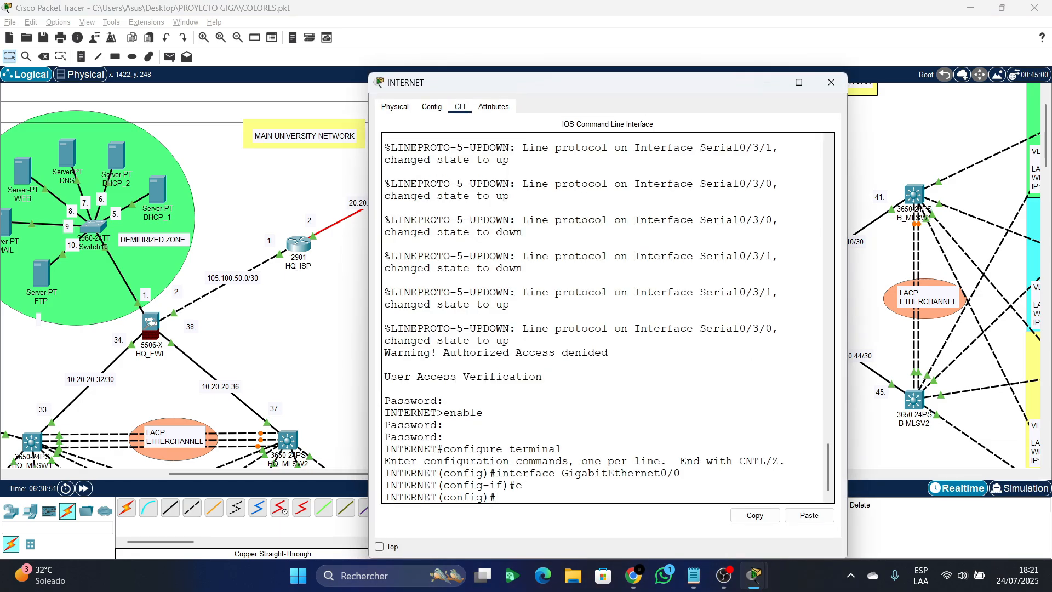
# - Start OSPF process 10 on the INTERNET router and set its router ID to 7.1.7.1
pyautogui.write('ro')
pyautogui.press('Tab')
pyautogui.write('uter o')
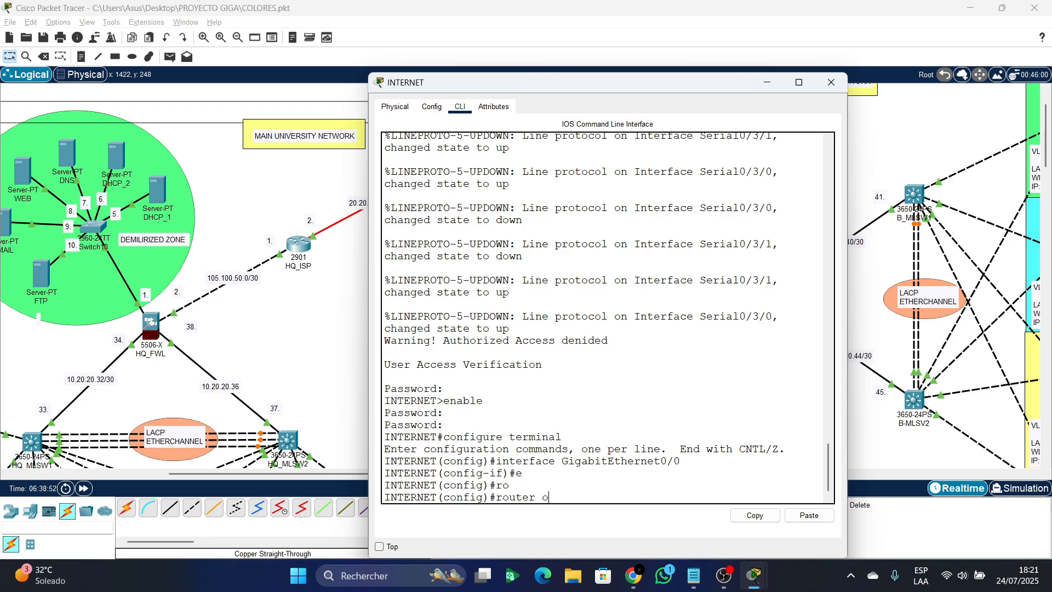
pyautogui.press('Tab')
pyautogui.write('10')
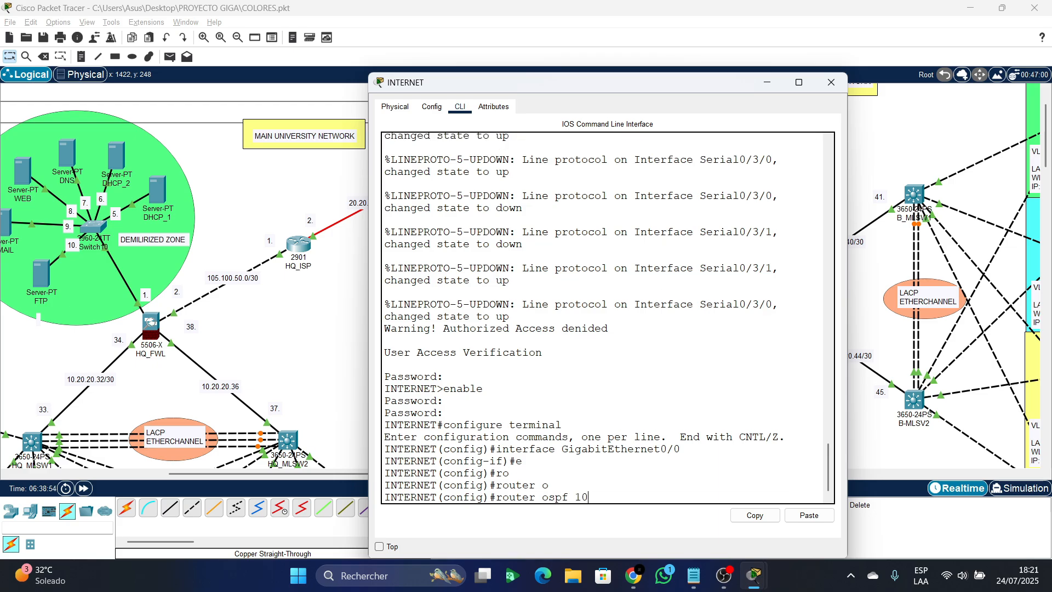
pyautogui.press('Return')
pyautogui.write('router)#r')
pyautogui.press('Tab')
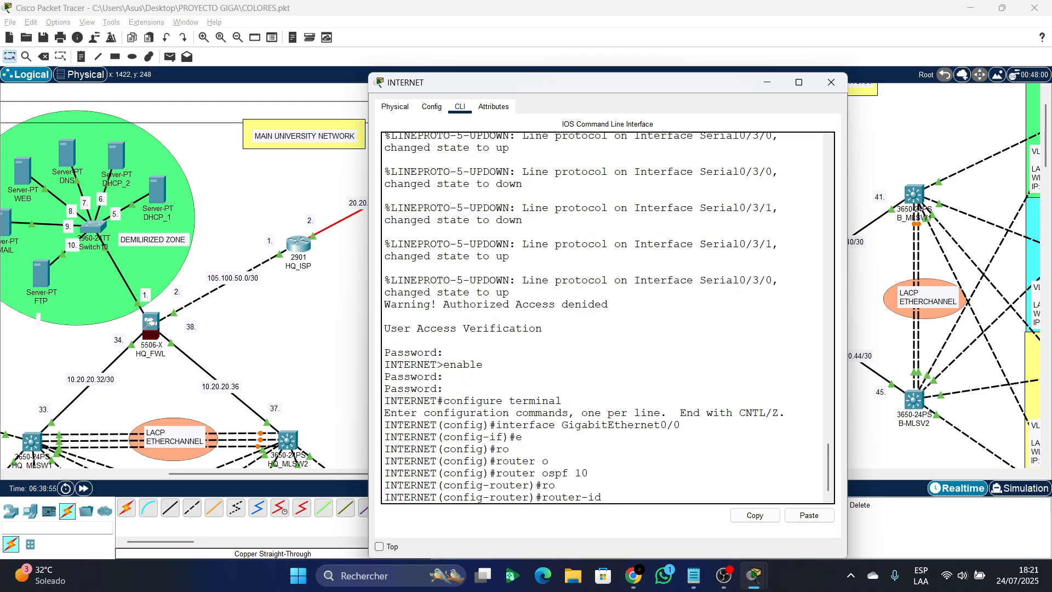
pyautogui.write('7.1.7.1')
pyautogui.press('Return')
# - Advertise network 20.20.20.0 with wildcard 0.0.0.3 in OSPF area 0 on the INTERNET router
pyautogui.write('net')
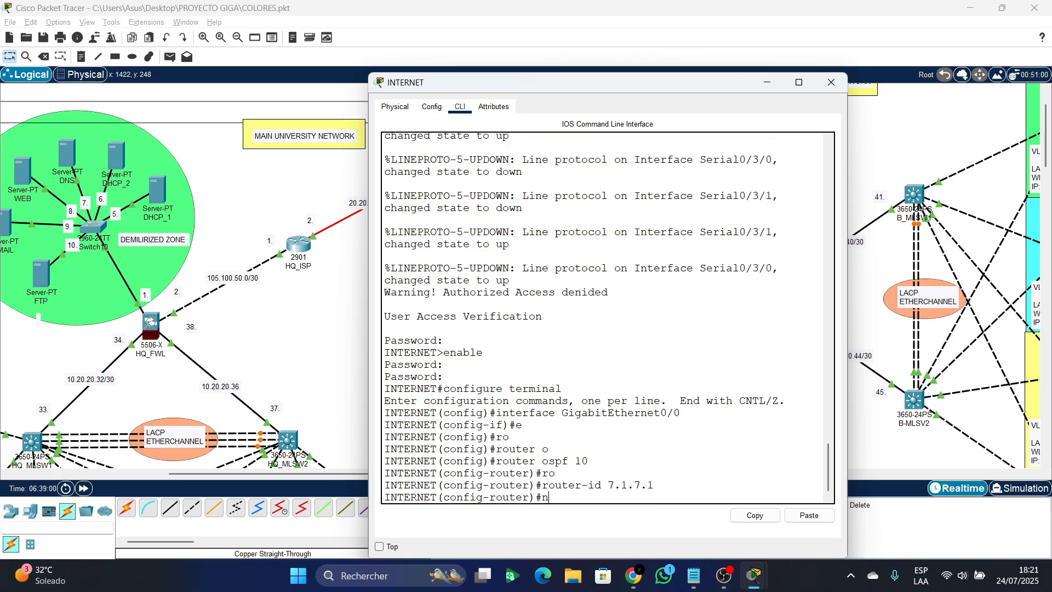
pyautogui.press('Tab')
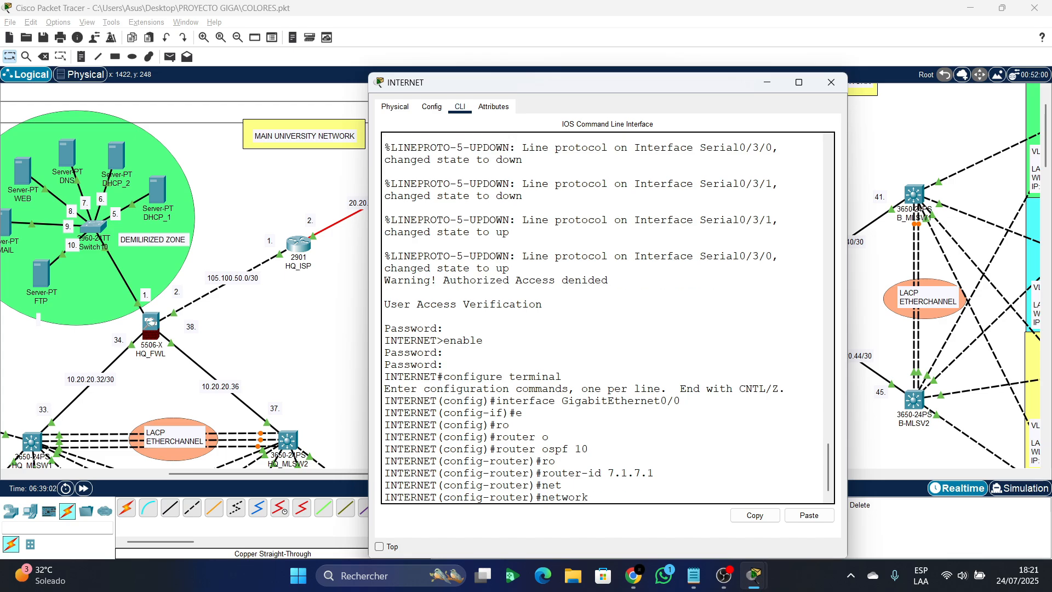
pyautogui.write('20')
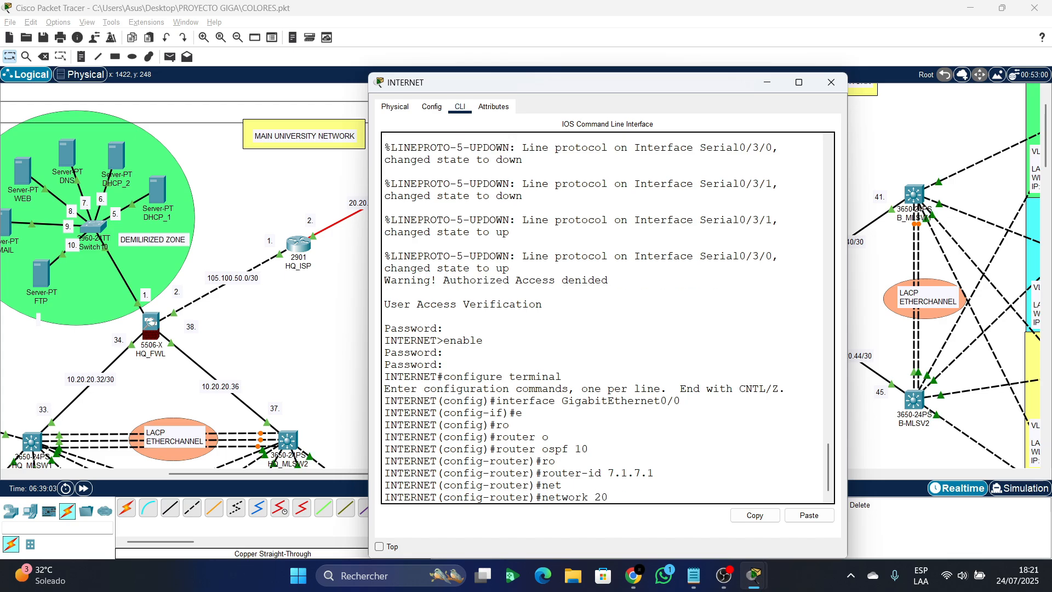
pyautogui.write('.20.20.0 0.0.0')
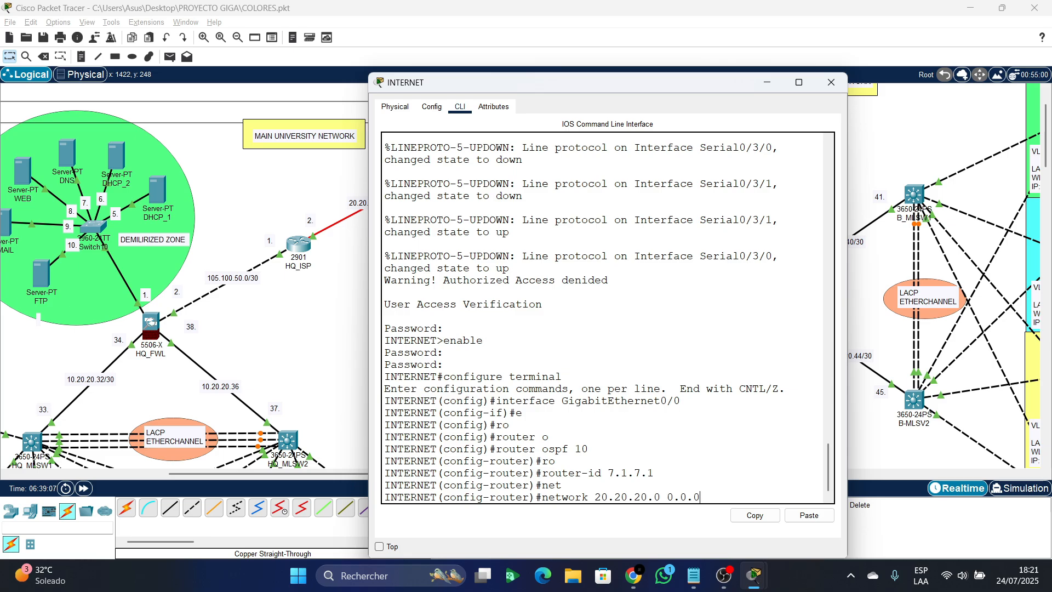
pyautogui.write('.3 a')
pyautogui.write('rea 0')
pyautogui.press('Return')
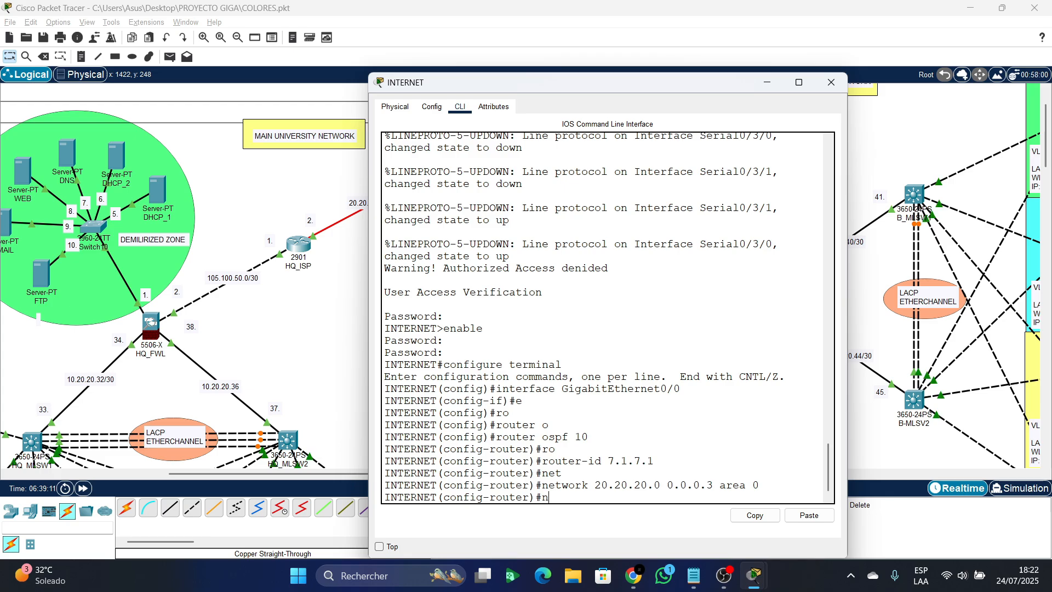
pyautogui.write('net')
pyautogui.press('Tab')
pyautogui.write('30.3')
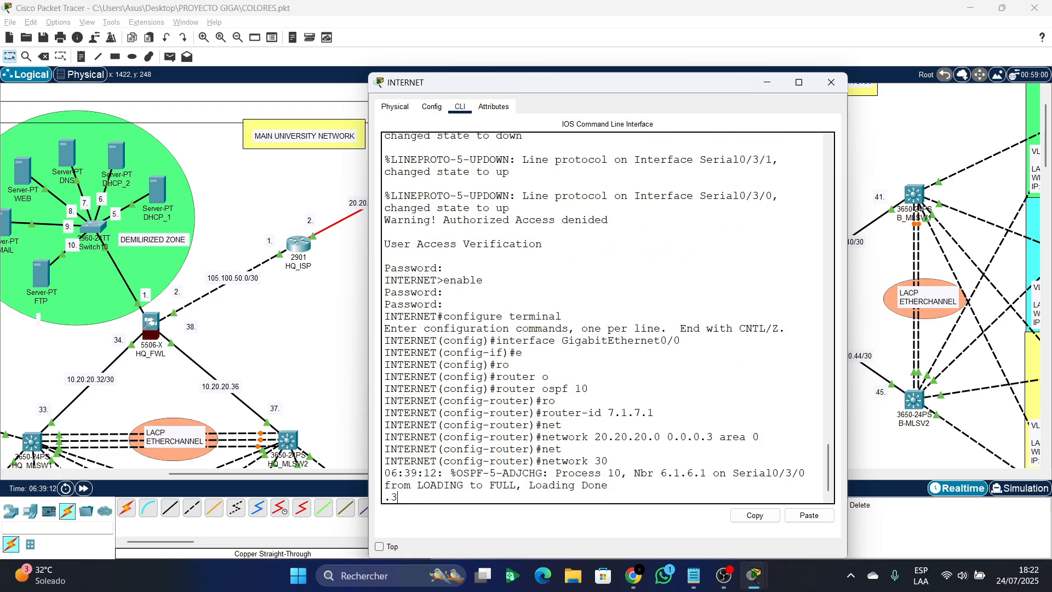
pyautogui.press('BackSpace')
pyautogui.press('BackSpace')
pyautogui.press('BackSpace')
pyautogui.press('BackSpace')
pyautogui.press('BackSpace')
pyautogui.press('BackSpace')
pyautogui.press('BackSpace')
pyautogui.press('Return')
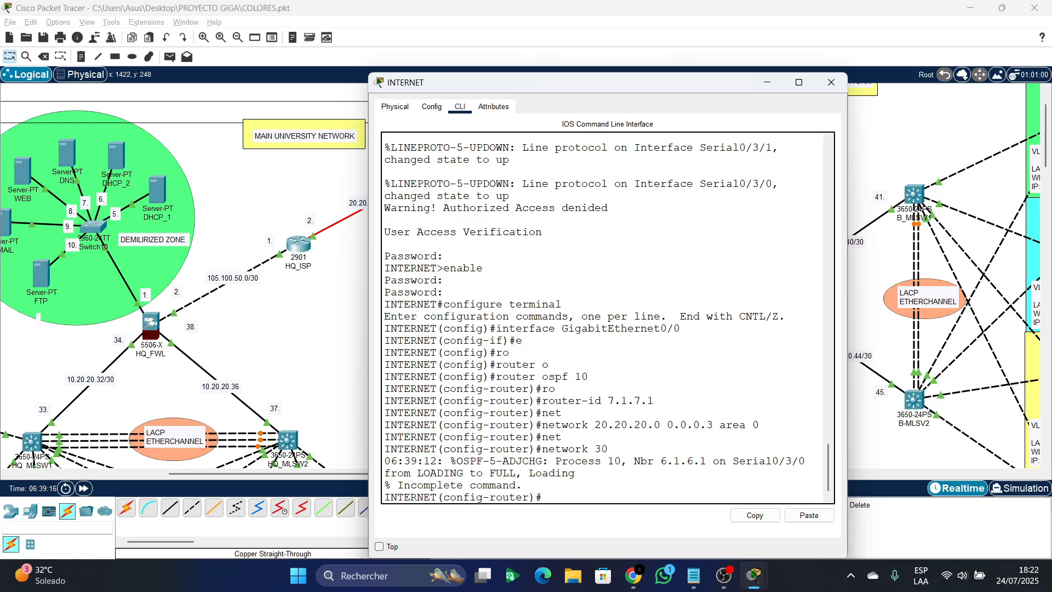
# - Advertise network 30.30.30.0 with wildcard 0.0.0.3 in OSPF area 0 on the INTERNET router
pyautogui.write('net')
pyautogui.press('Tab')
pyautogui.write('3')
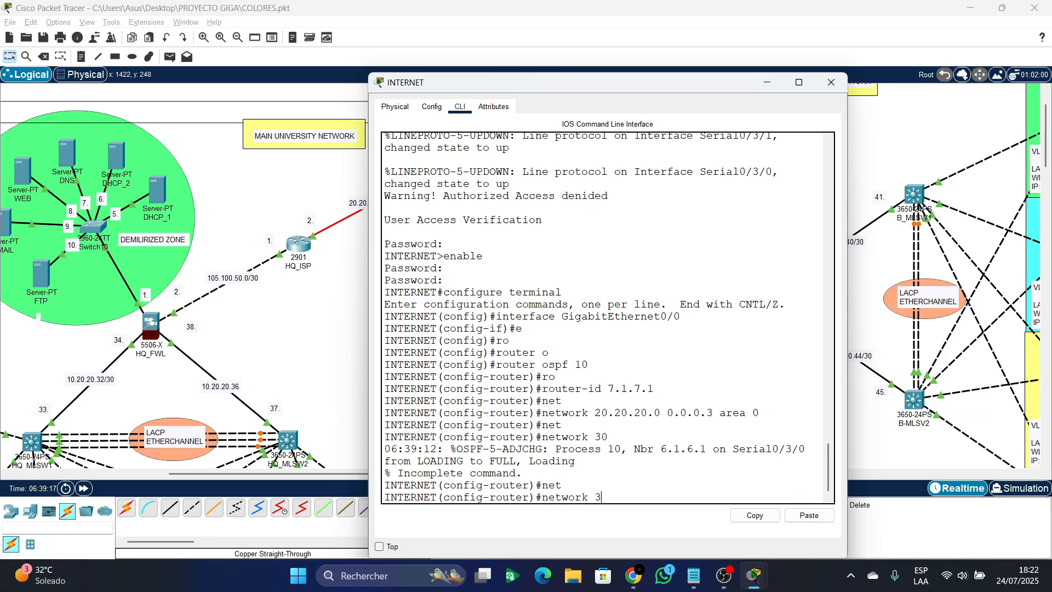
pyautogui.write('0.30.30.0 0.0.0.3 area 0')
pyautogui.press('Return')
# - Save the INTERNET router's configuration with do wr and close its window
pyautogui.write('dowr')
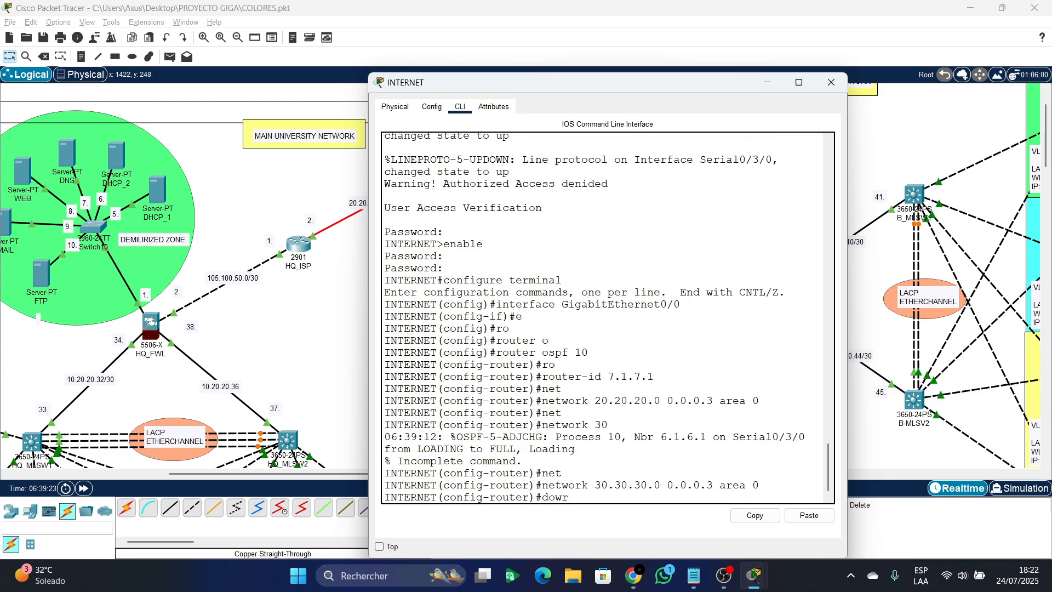
pyautogui.press('BackSpace')
pyautogui.press('BackSpace')
pyautogui.write('wr')
pyautogui.press('Return')
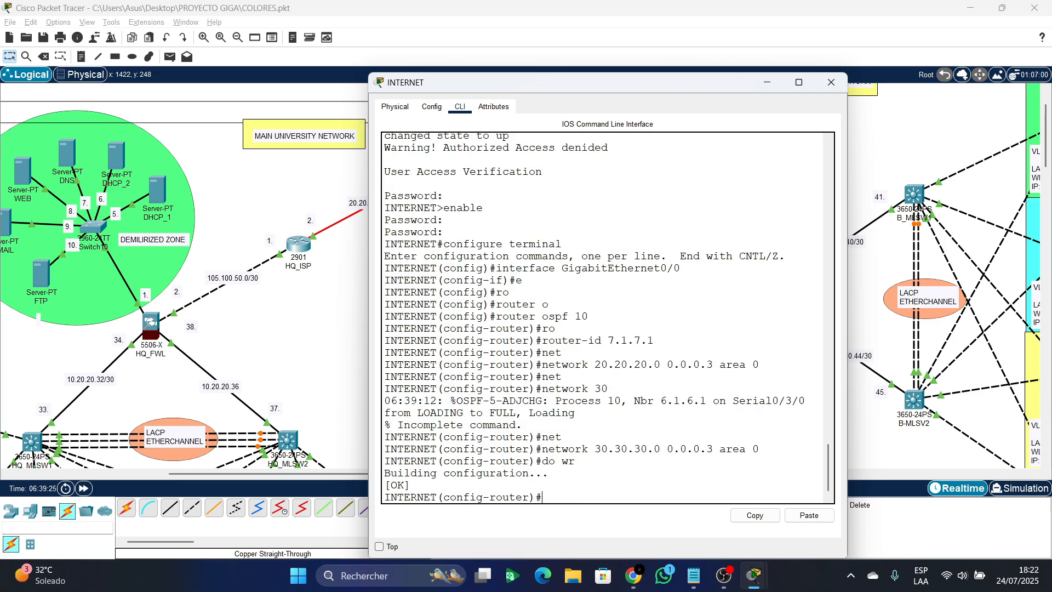
pyautogui.click(831, 82)
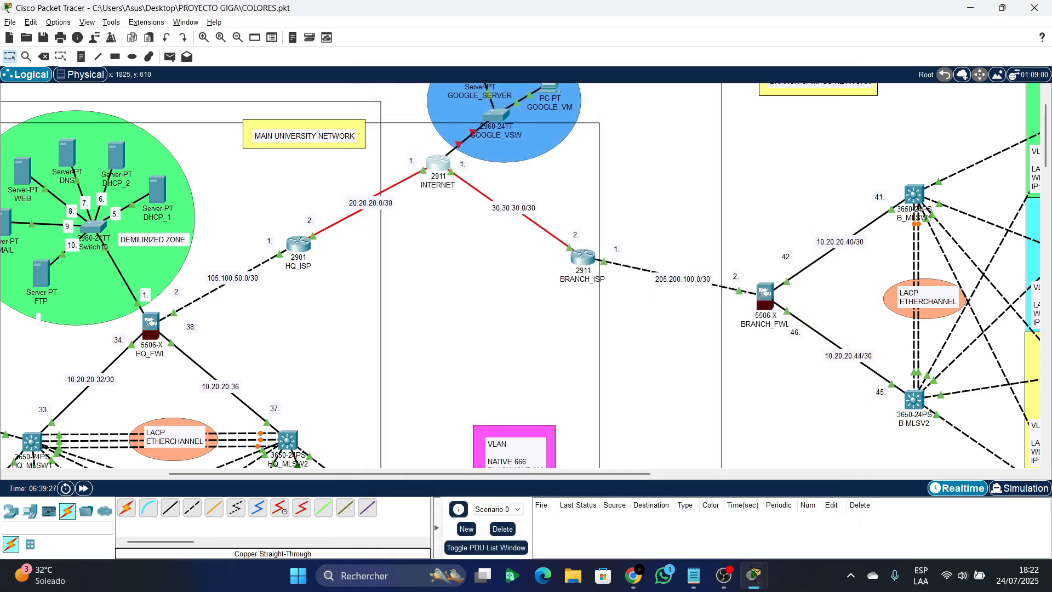
# - Open the BRANCH_ISP router's command line beside the topology and return to global configuration mode
pyautogui.click(583, 258)
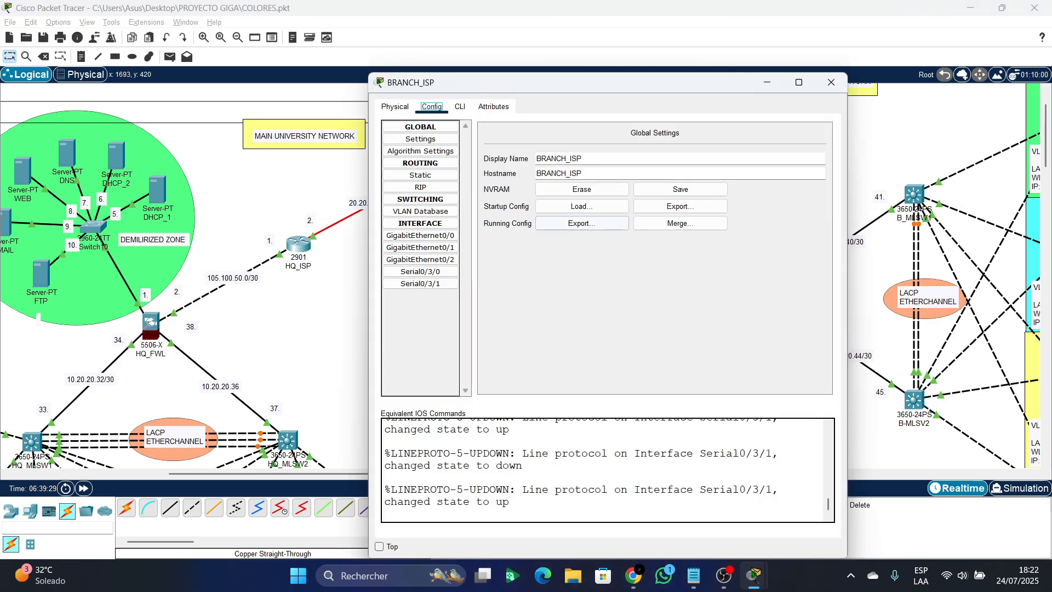
pyautogui.moveTo(641, 82); pyautogui.dragTo(280, 101)
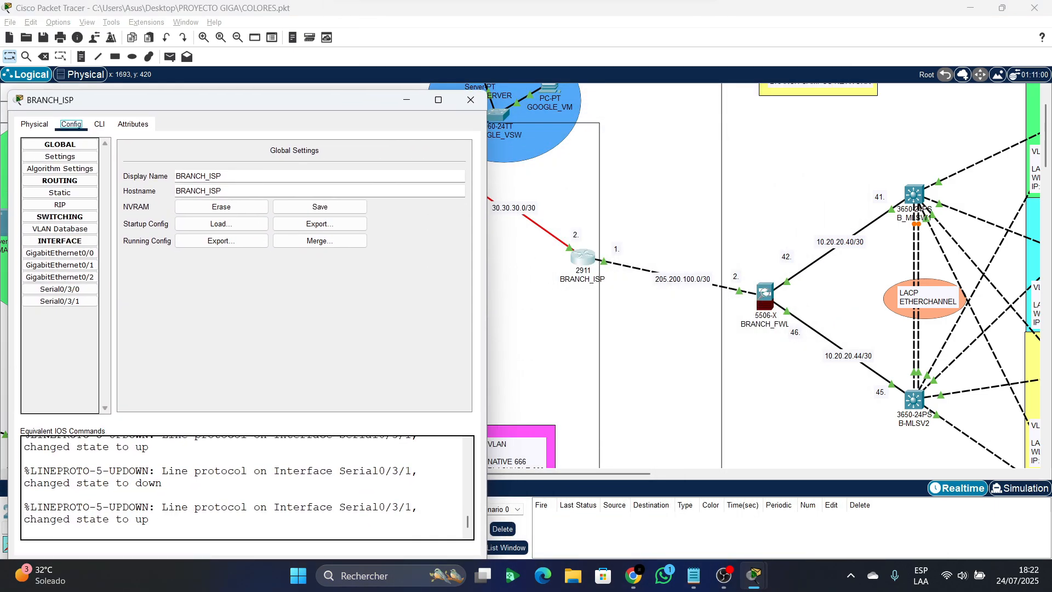
pyautogui.click(60, 253)
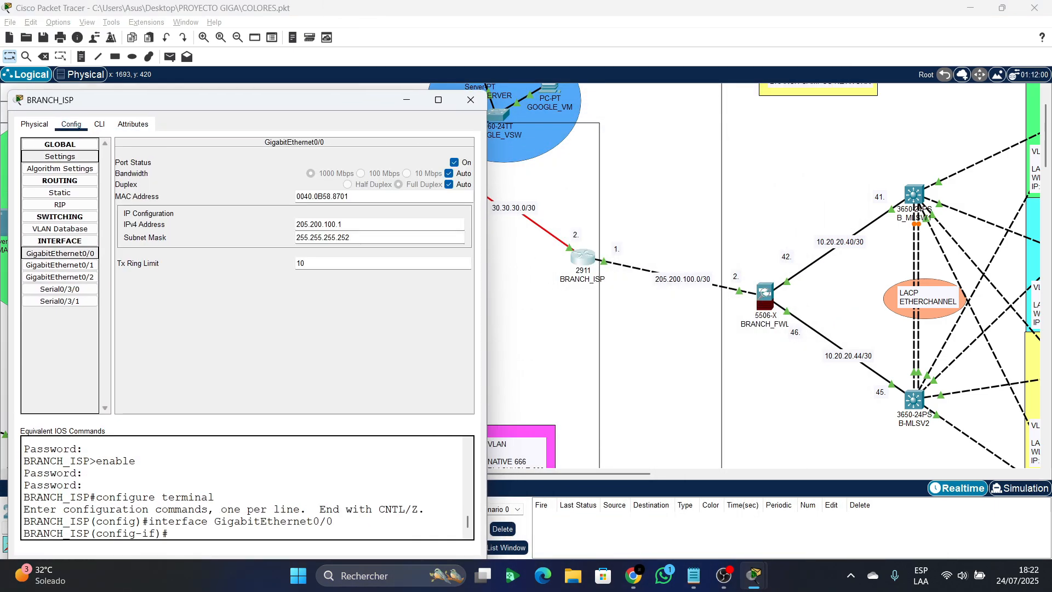
pyautogui.click(100, 124)
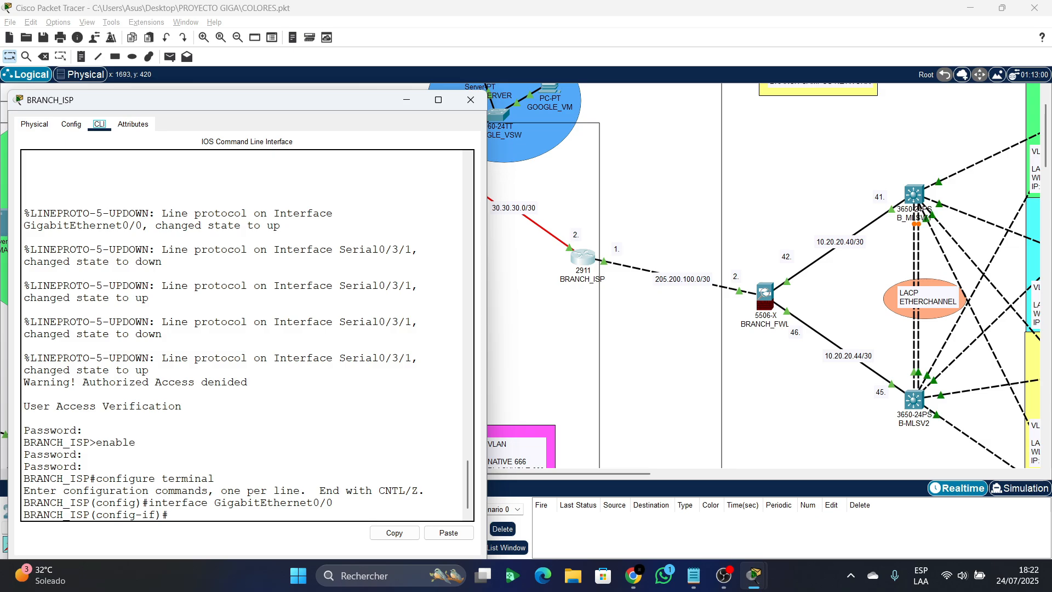
pyautogui.write('e')
pyautogui.press('Return')
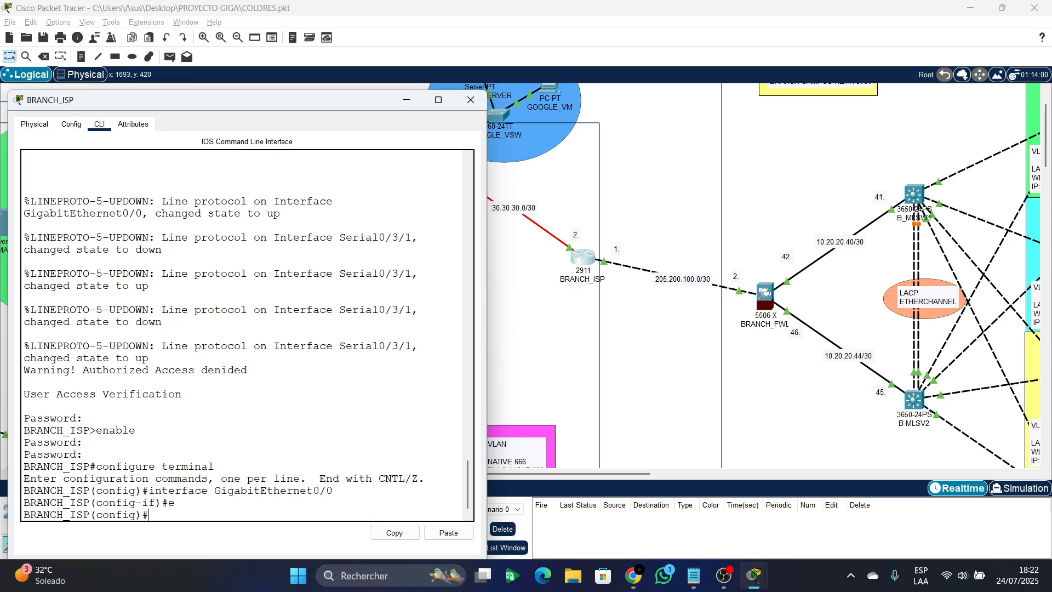
# - Start OSPF process 10 on BRANCH_ISP and set its router ID to 8.1.8.1
pyautogui.write('rou')
pyautogui.press('Tab')
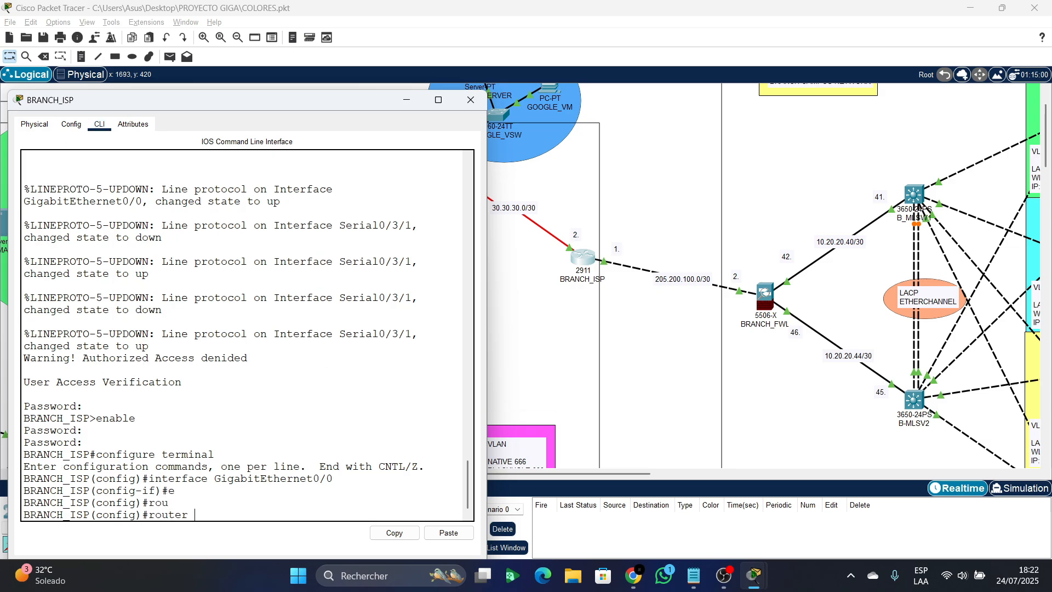
pyautogui.write('o')
pyautogui.press('Tab')
pyautogui.write('10')
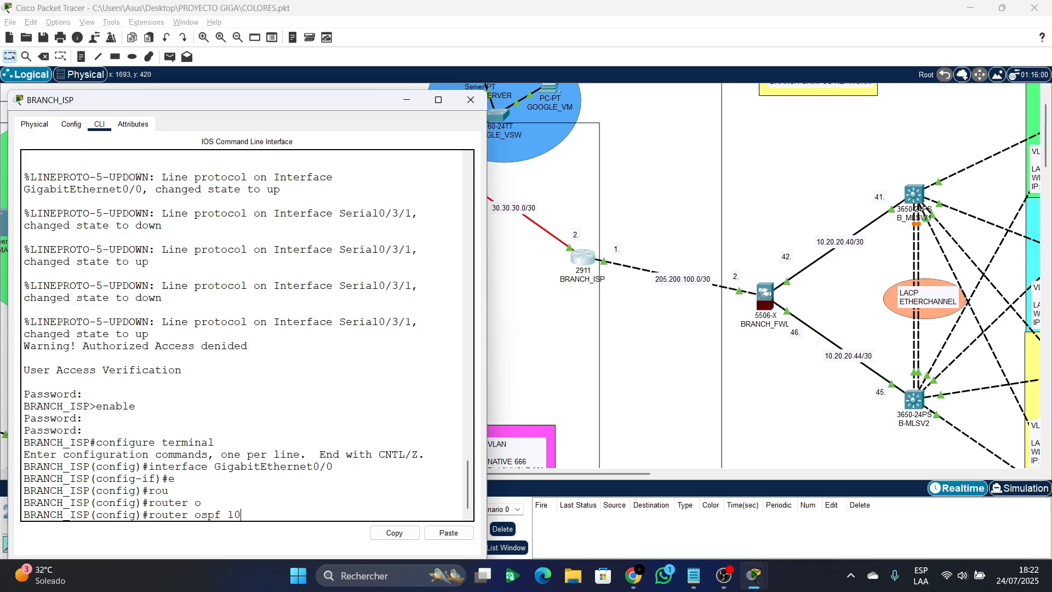
pyautogui.press('Return')
pyautogui.write('router)#ro')
pyautogui.press('Tab')
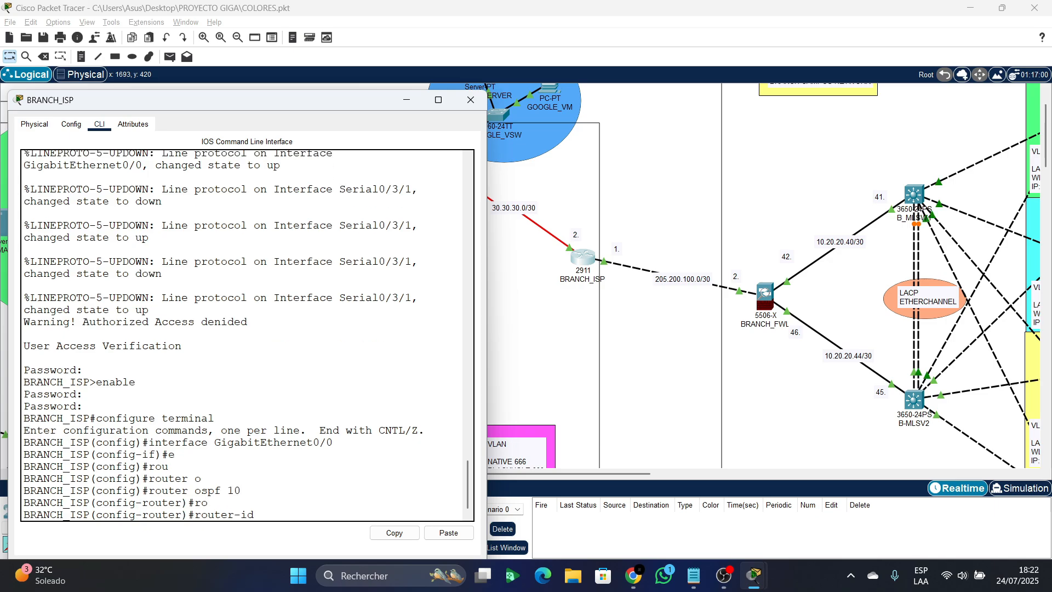
pyautogui.write('8.1.8.1')
pyautogui.press('Return')
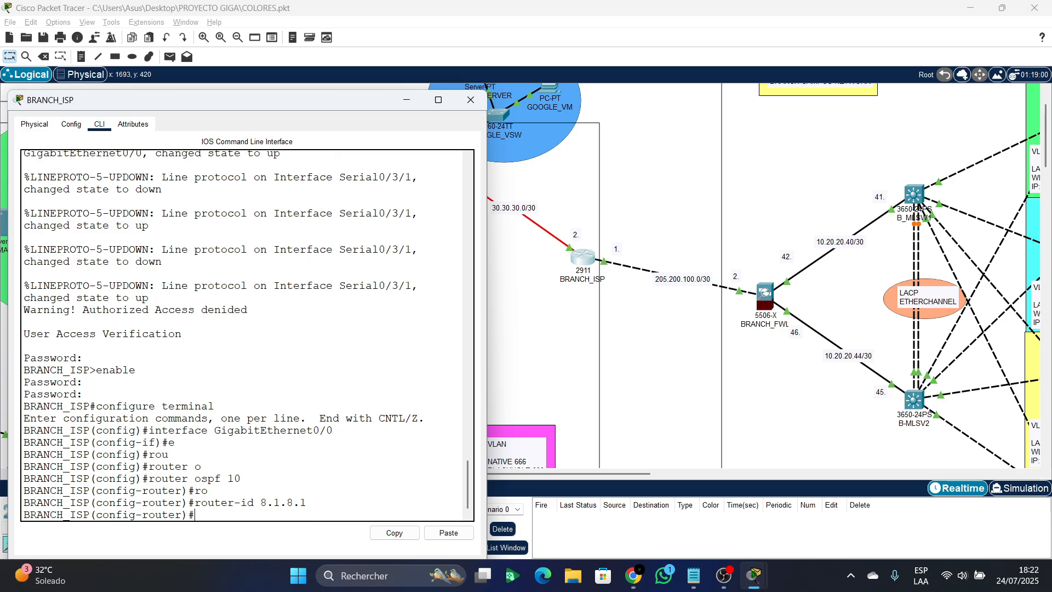
# - Advertise network 30.30.30.0 with wildcard 0.0.0.3 in OSPF area 0 on BRANCH_ISP
pyautogui.write('net')
pyautogui.press('Tab')
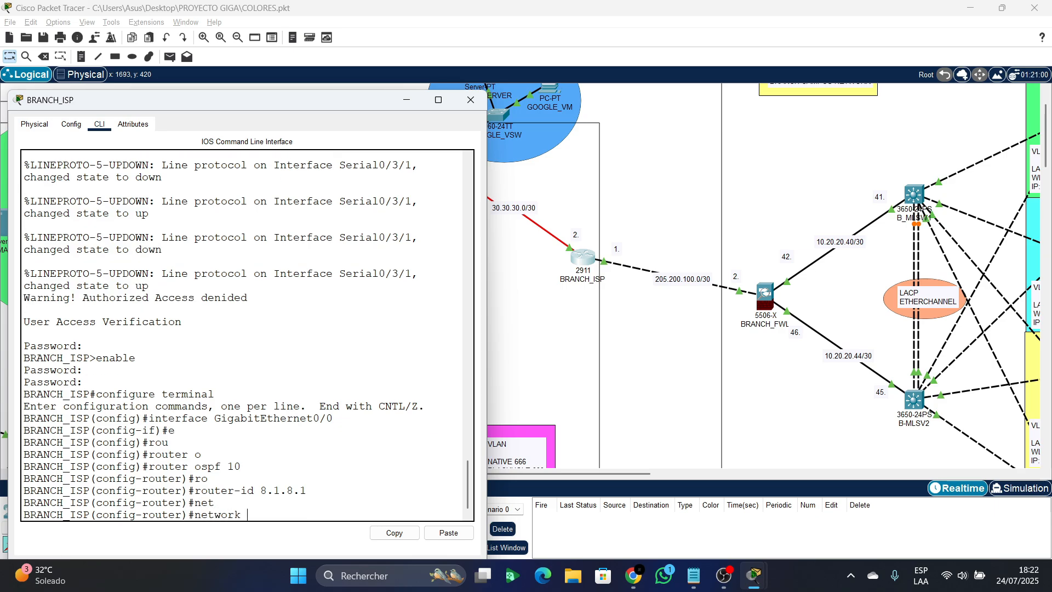
pyautogui.write('30.30.30.0 0.0.0.3a')
pyautogui.press('BackSpace')
pyautogui.write('areA 0')
pyautogui.press('Return')
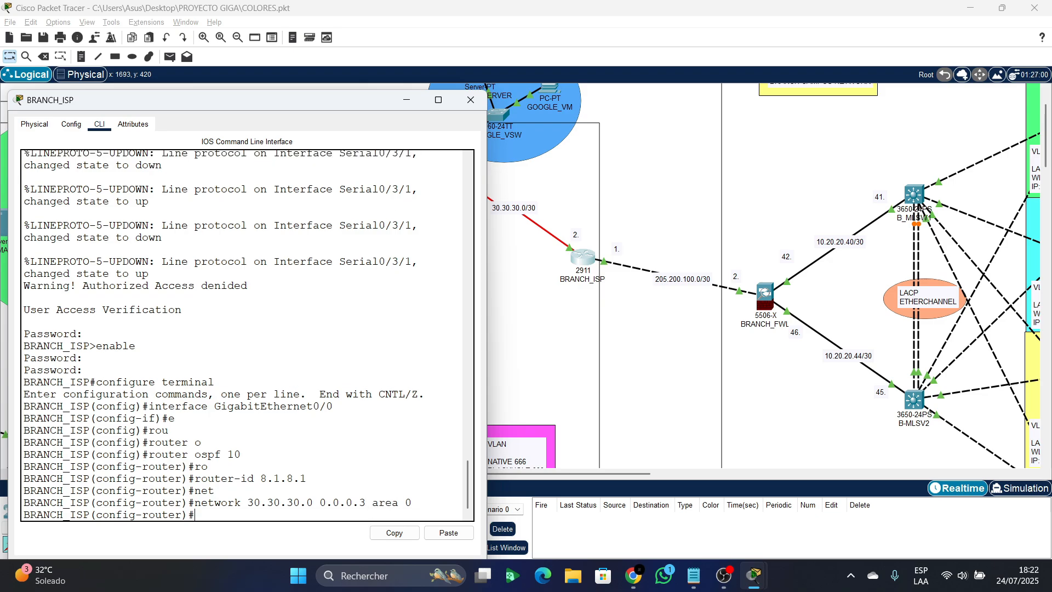
# - Advertise network 205.200.100.0 with wildcard 0.0.0.3 in OSPF area 0 on BRANCH_ISP
pyautogui.write('net')
pyautogui.press('Tab')
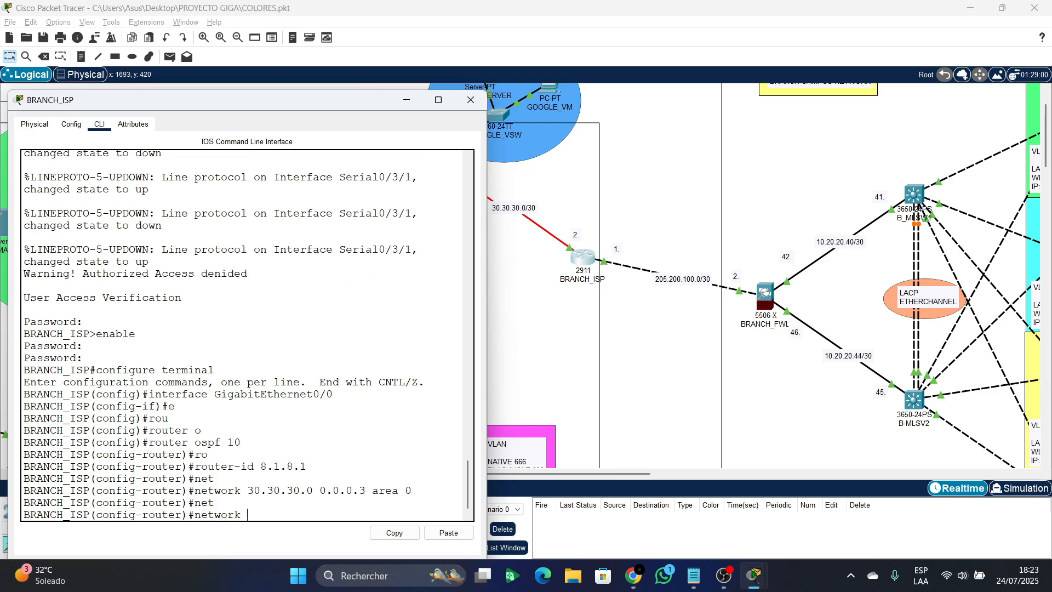
pyautogui.write('205.200.100.0 0.0.0')
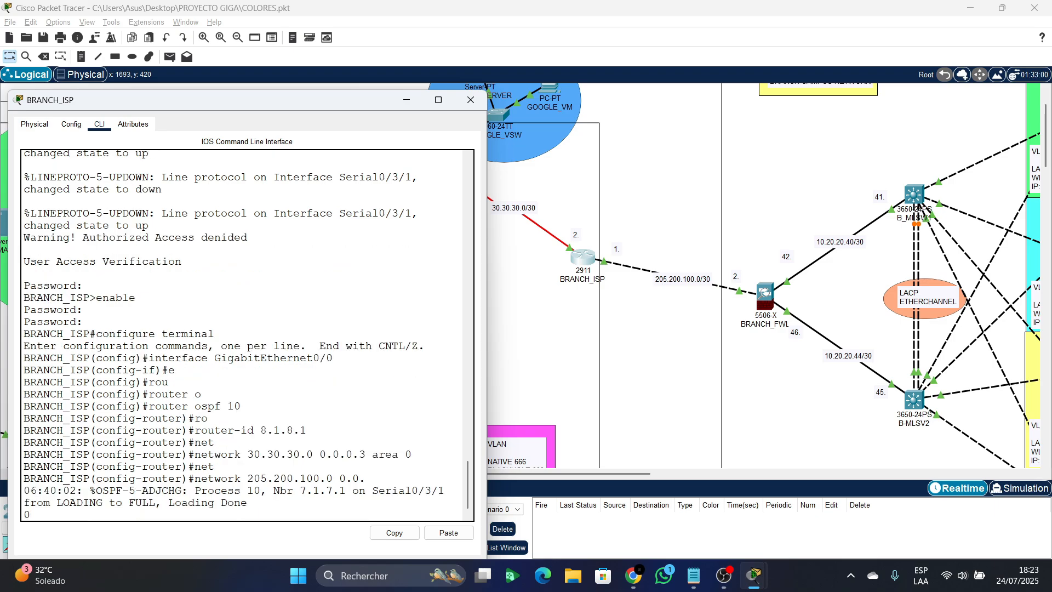
pyautogui.press('Return')
pyautogui.press('Up')
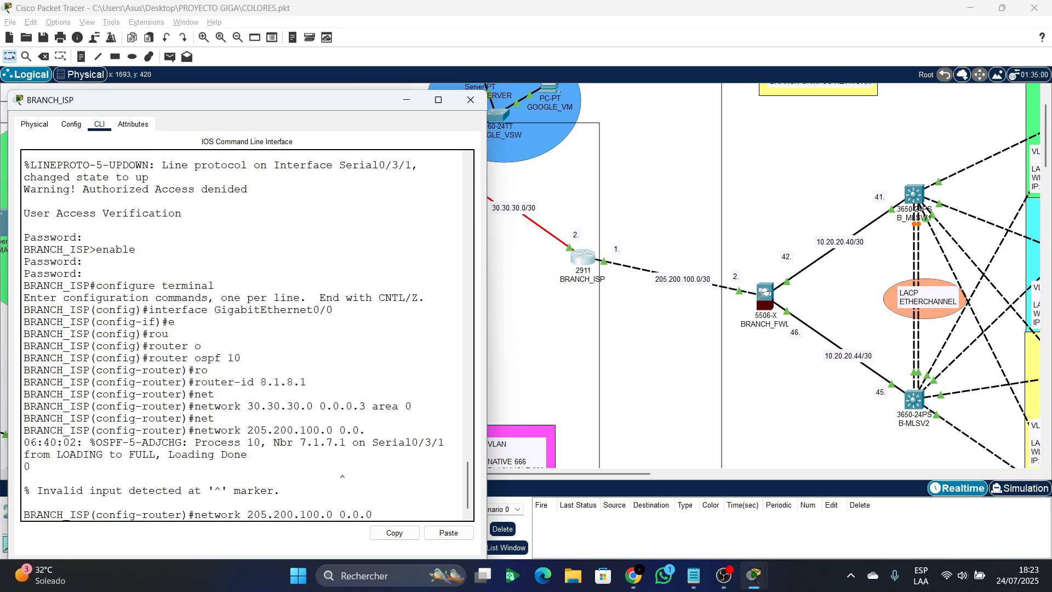
pyautogui.write('.3 area o')
pyautogui.press('BackSpace')
pyautogui.write('0')
pyautogui.press('Return')
# - Save the BRANCH_ISP configuration with do wr and close the router window
pyautogui.write('do wr')
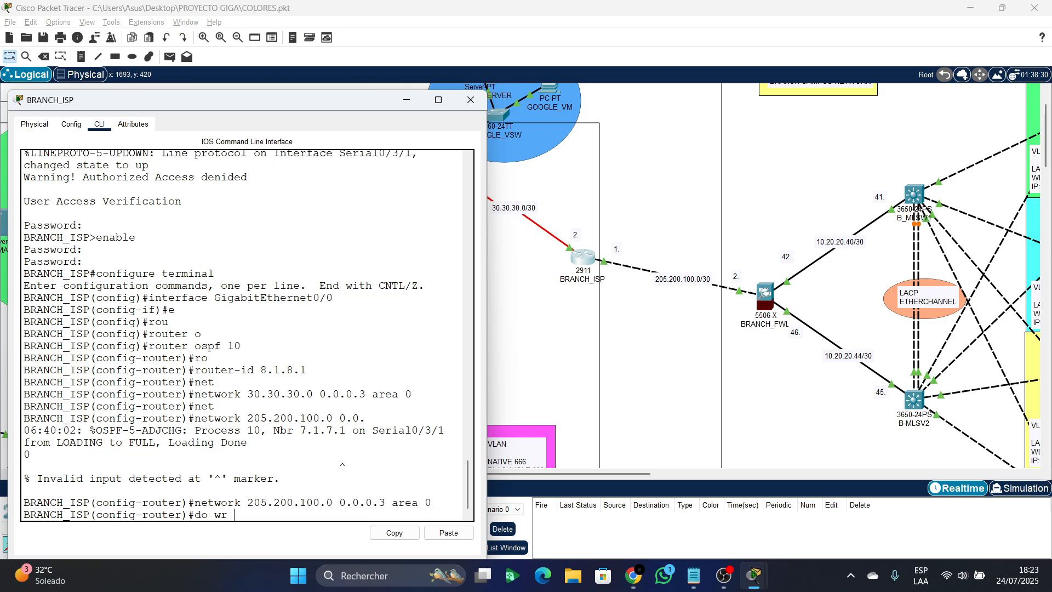
pyautogui.press('Return')
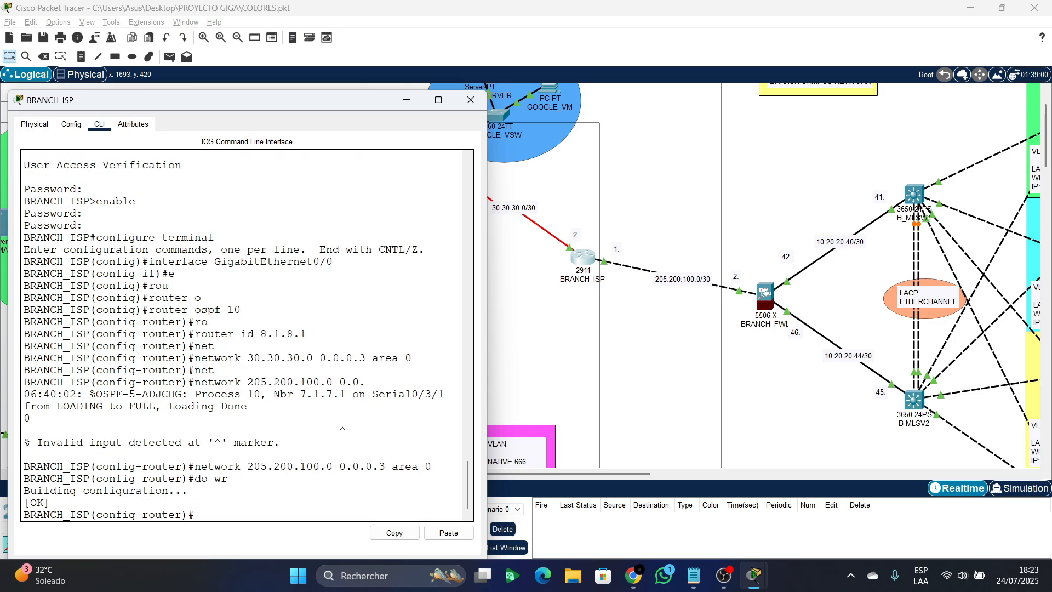
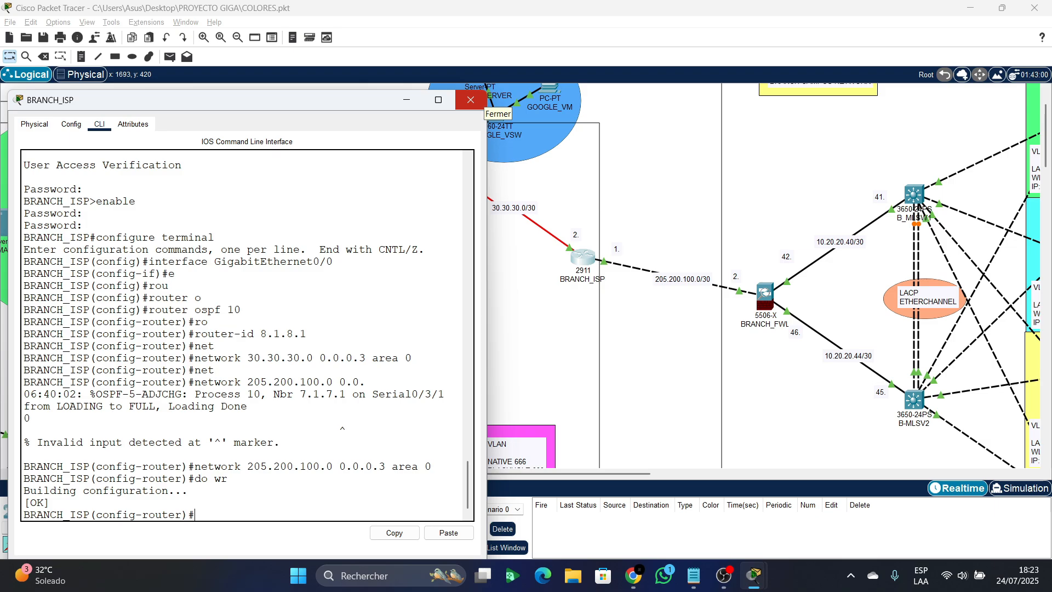
pyautogui.click(470, 99)
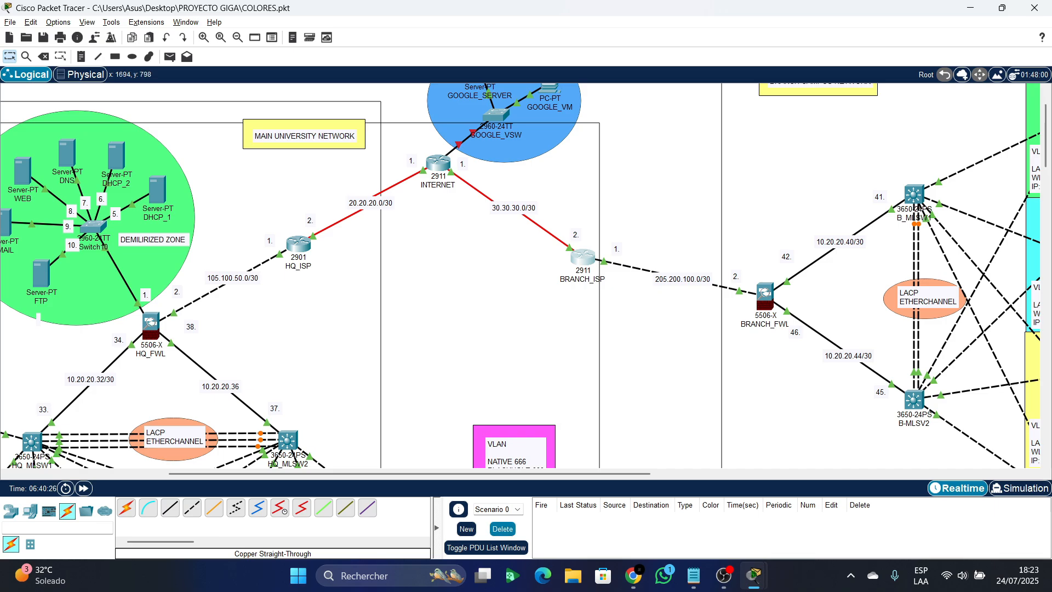
# - Review the interface configuration on the HQ_FWL firewall and the OSPF router ID used on BRANCH_ISP
pyautogui.hscroll(-5, 520, 274)
pyautogui.scroll(-5, 520, 274)
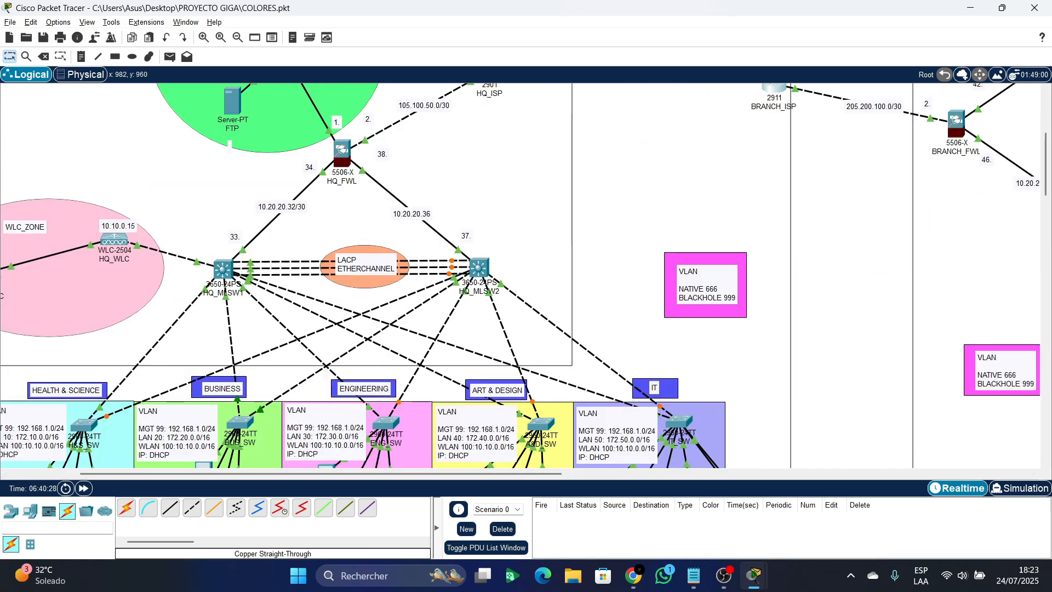
pyautogui.scroll(5, 520, 274)
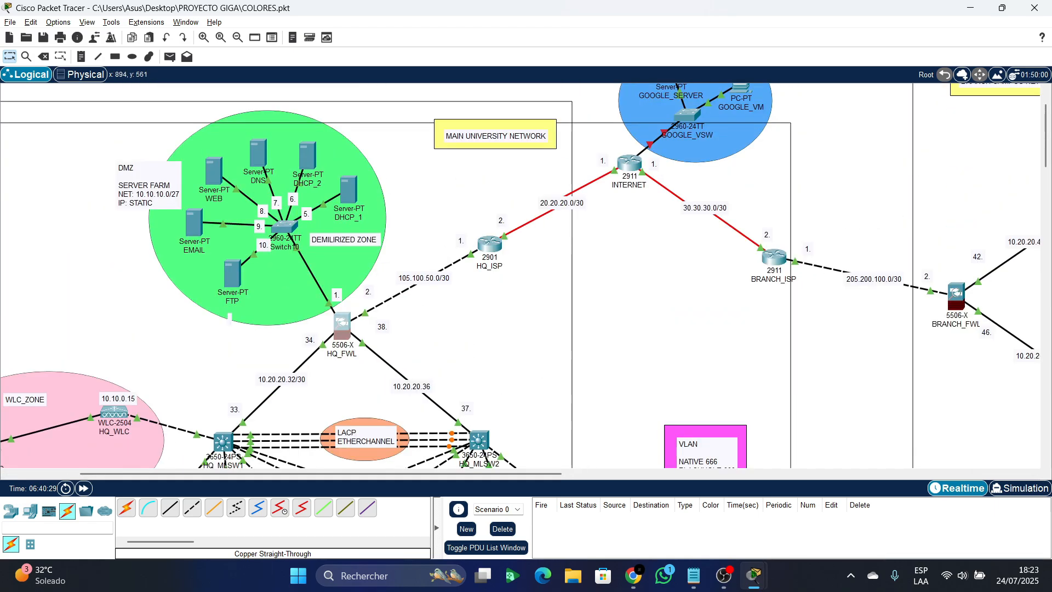
pyautogui.click(342, 325)
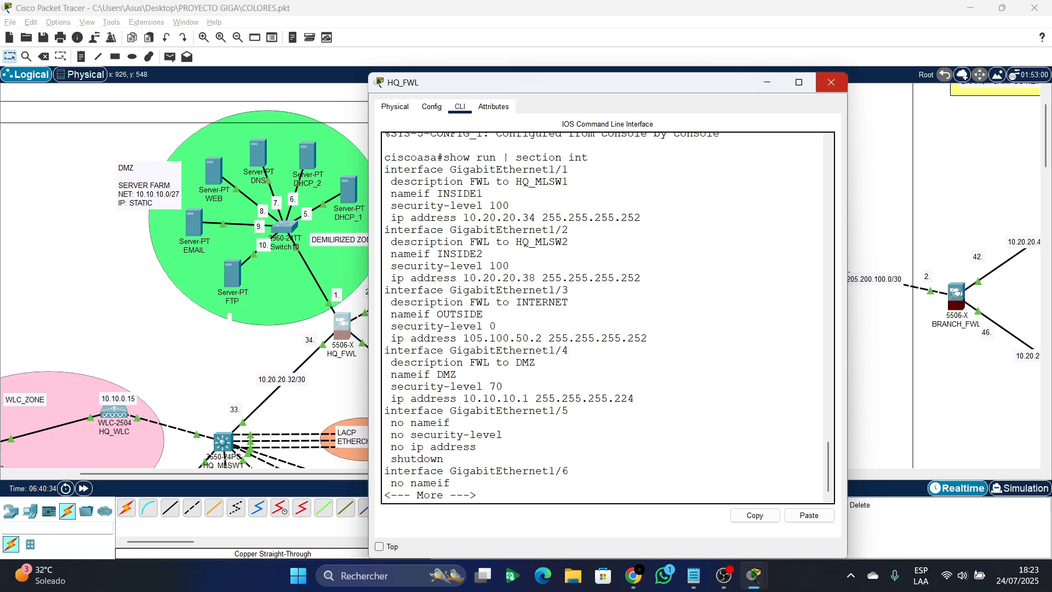
pyautogui.click(831, 82)
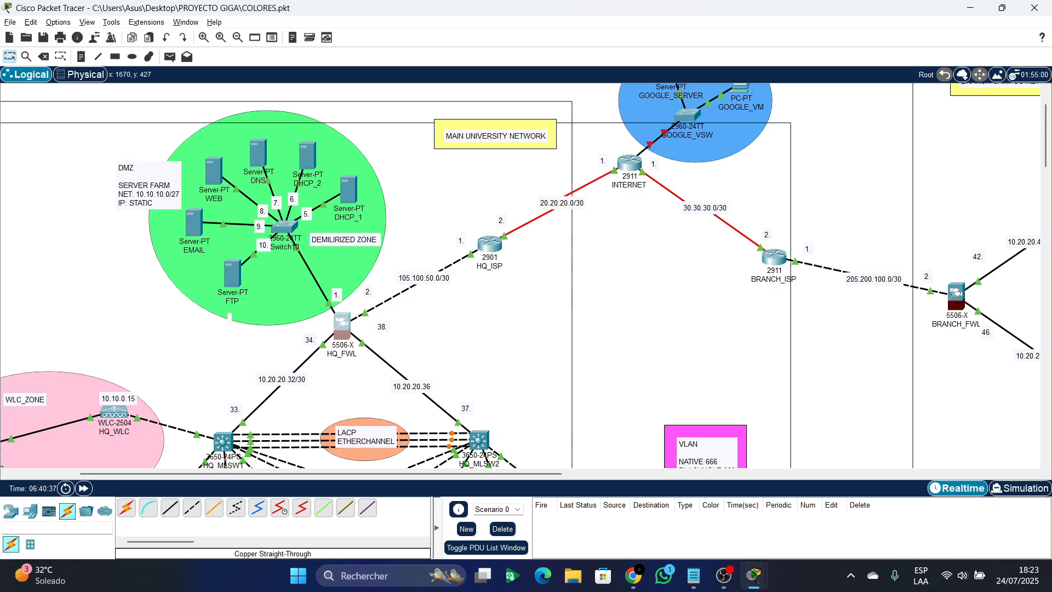
pyautogui.click(775, 257)
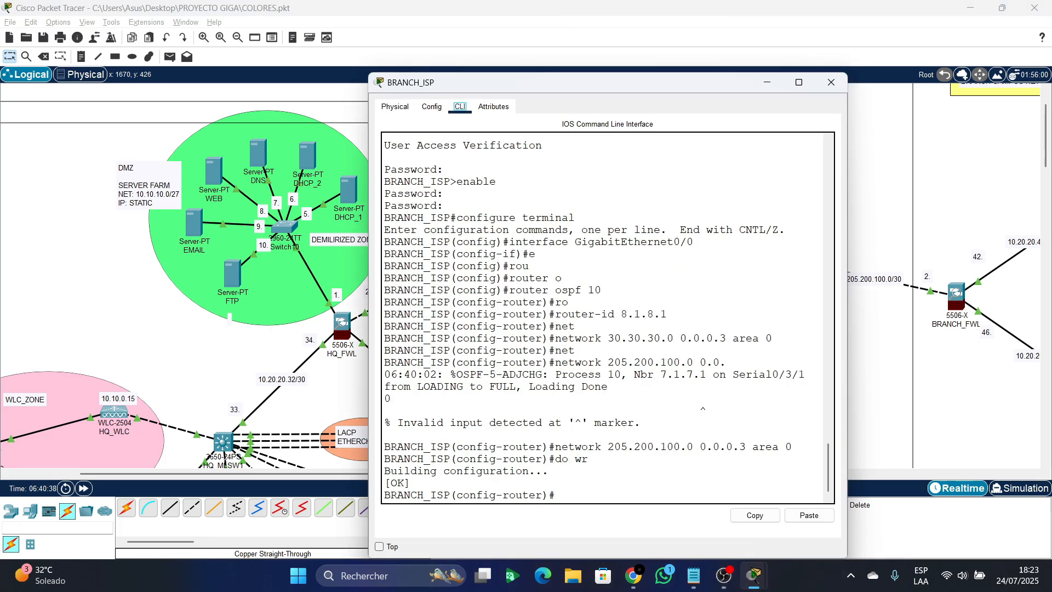
pyautogui.moveTo(668, 314); pyautogui.dragTo(614, 314)
pyautogui.click(831, 82)
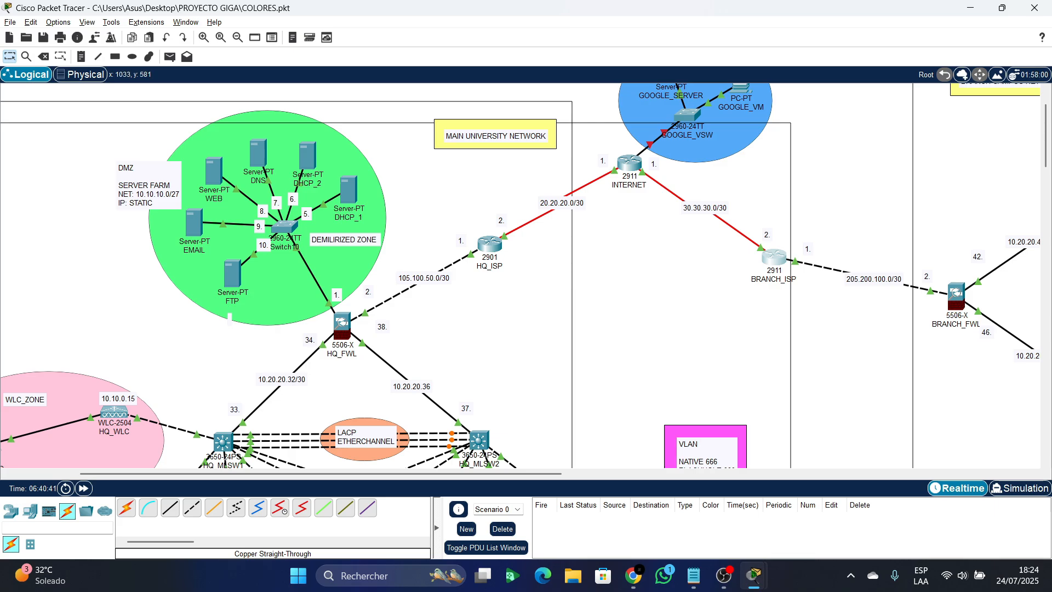
# - Enter global configuration mode on the HQ_FWL firewall and start OSPF process 10
pyautogui.click(342, 325)
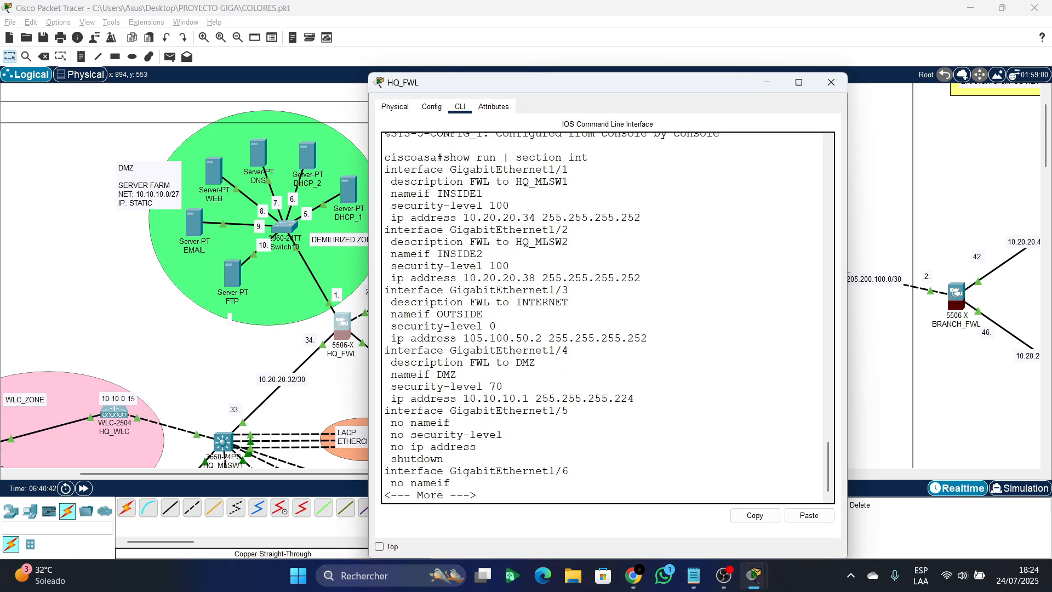
pyautogui.press('q')
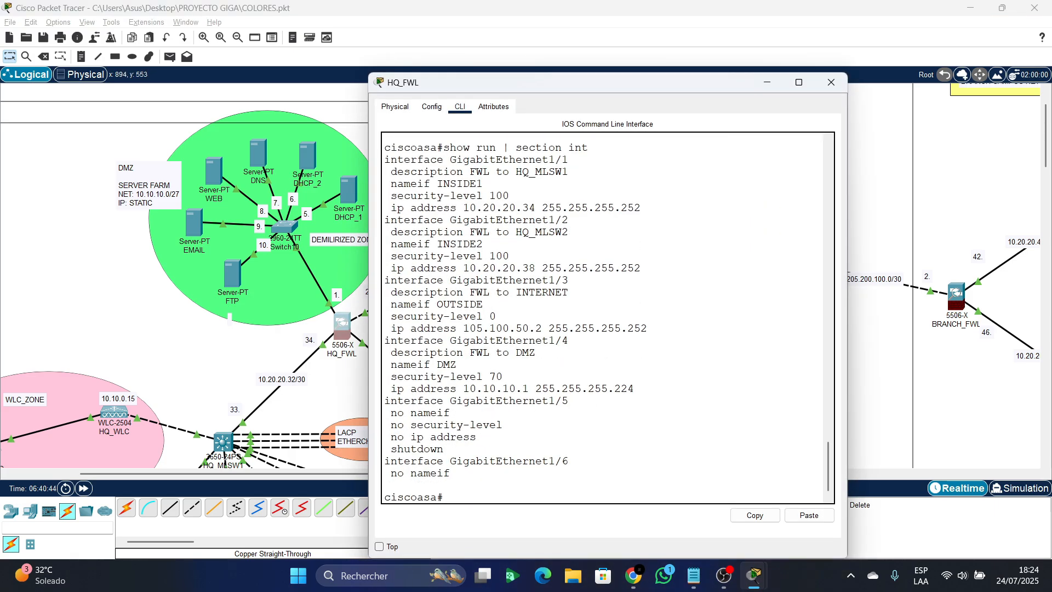
pyautogui.write('conf t')
pyautogui.press('Return')
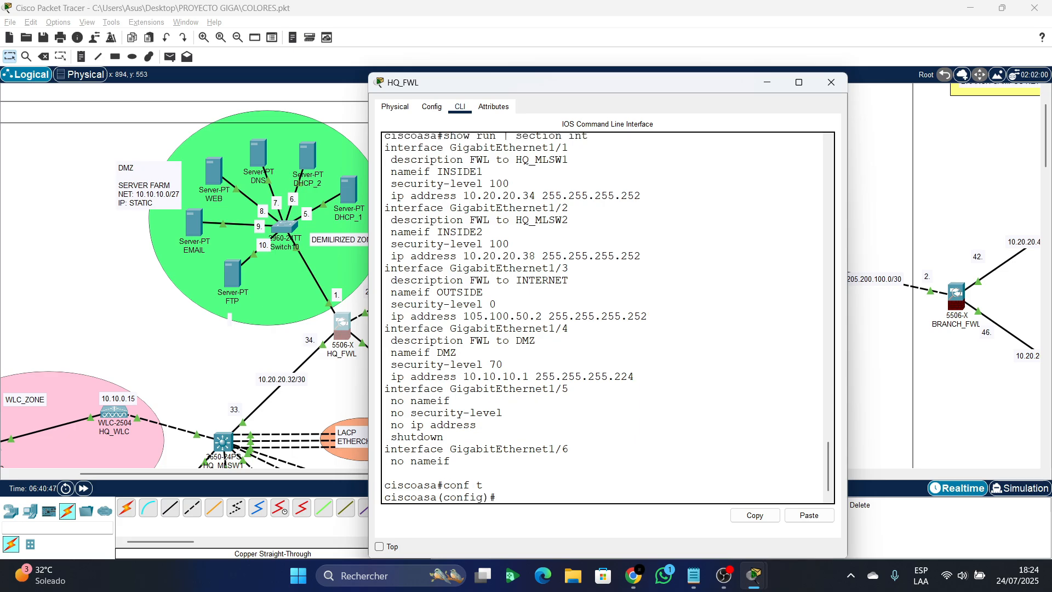
pyautogui.write('ro')
pyautogui.press('Tab')
pyautogui.write('u')
pyautogui.press('Tab')
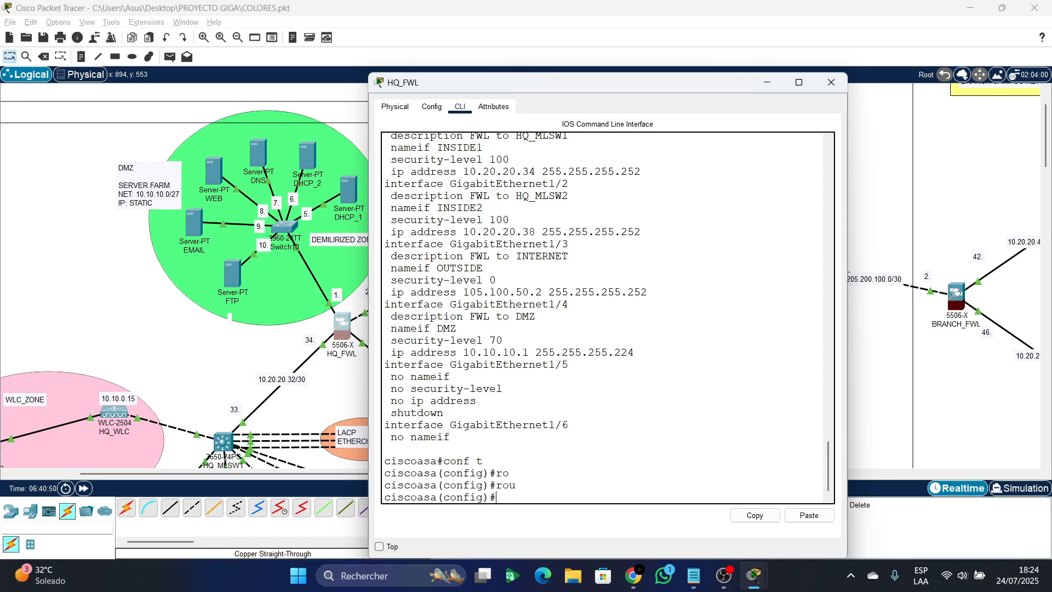
pyautogui.write('outer o')
pyautogui.press('Tab')
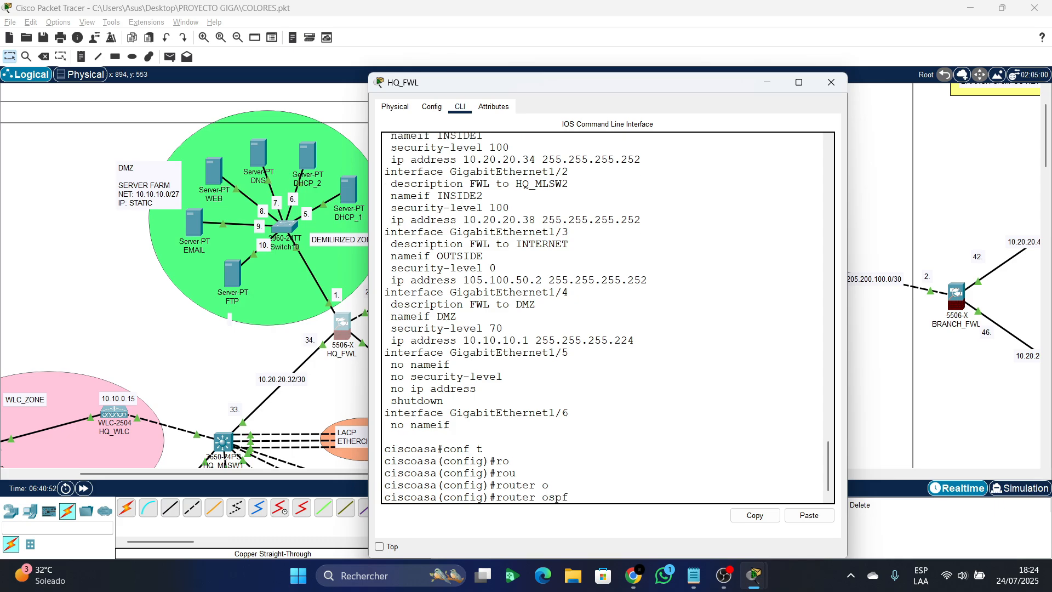
pyautogui.write('20')
pyautogui.press('BackSpace')
pyautogui.press('BackSpace')
pyautogui.write('10')
pyautogui.press('Return')
# - Set the OSPF router ID on HQ_FWL to 9.1.9.1
pyautogui.write('router)#ro')
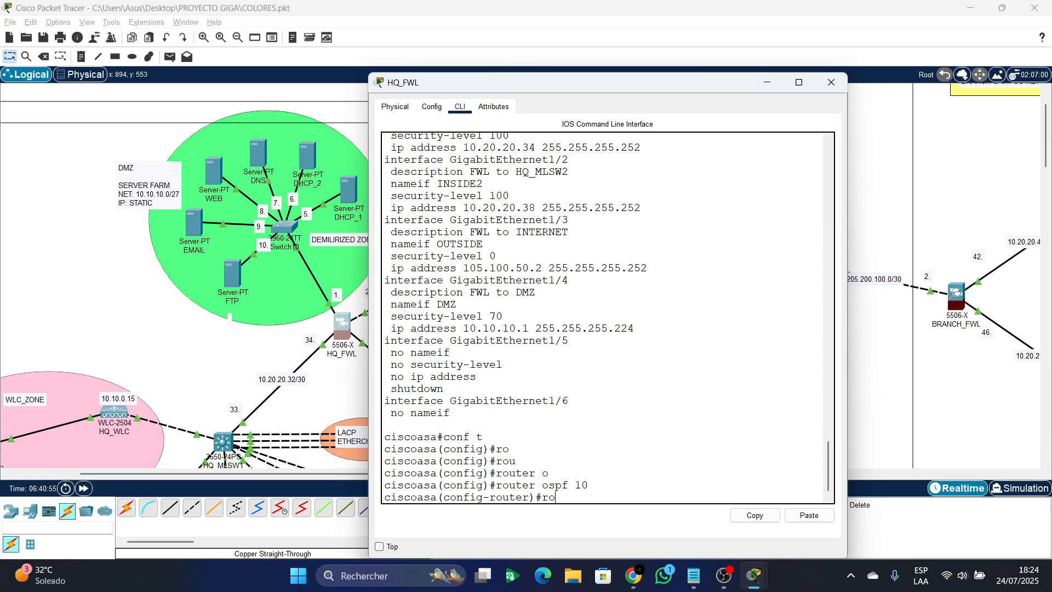
pyautogui.press('Tab')
pyautogui.write('9.1')
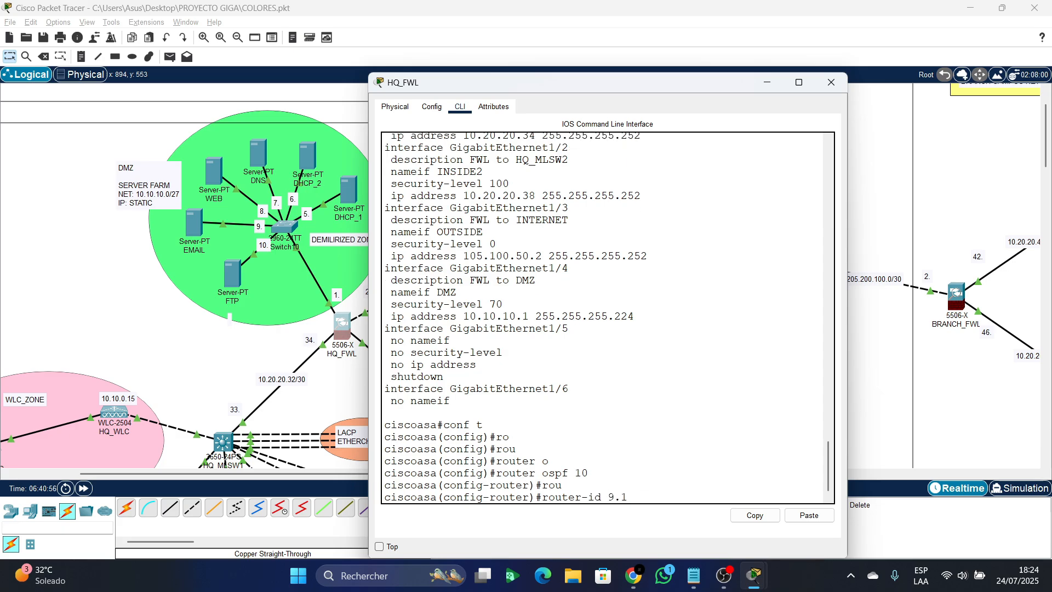
pyautogui.write('.9.1')
pyautogui.press('Return')
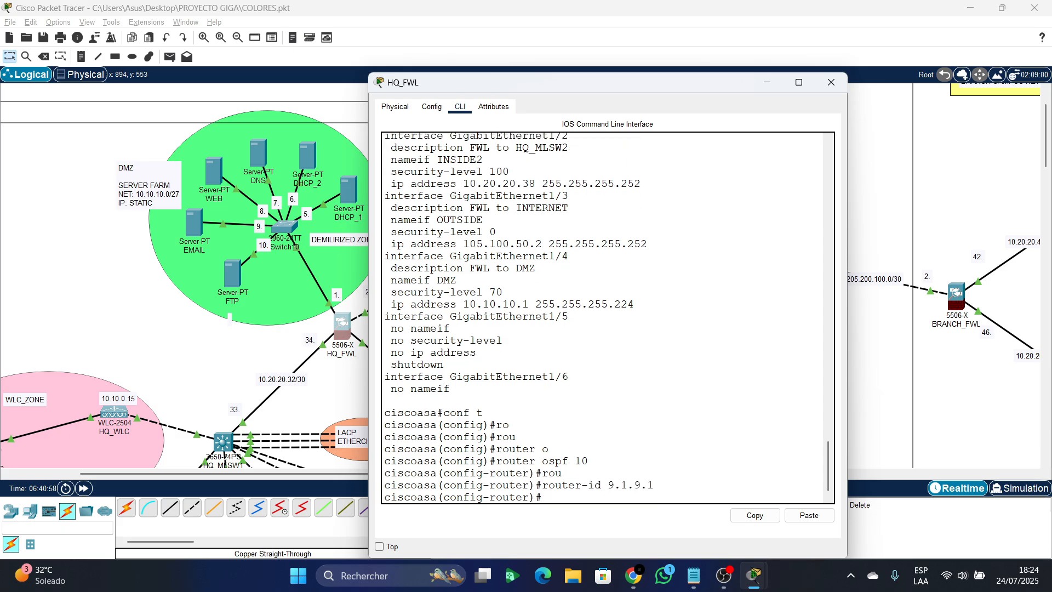
# - Try to advertise network 10.20.20.32 with wildcard 0.0.0.3 in OSPF area 0 on HQ_FWL
pyautogui.write('net')
pyautogui.press('Tab')
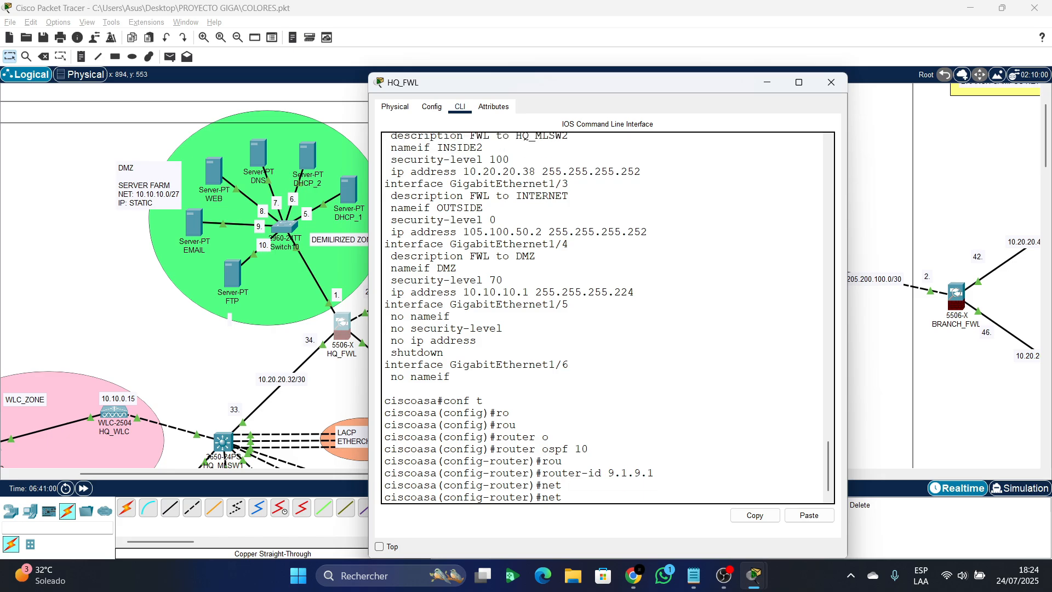
pyautogui.press('Tab')
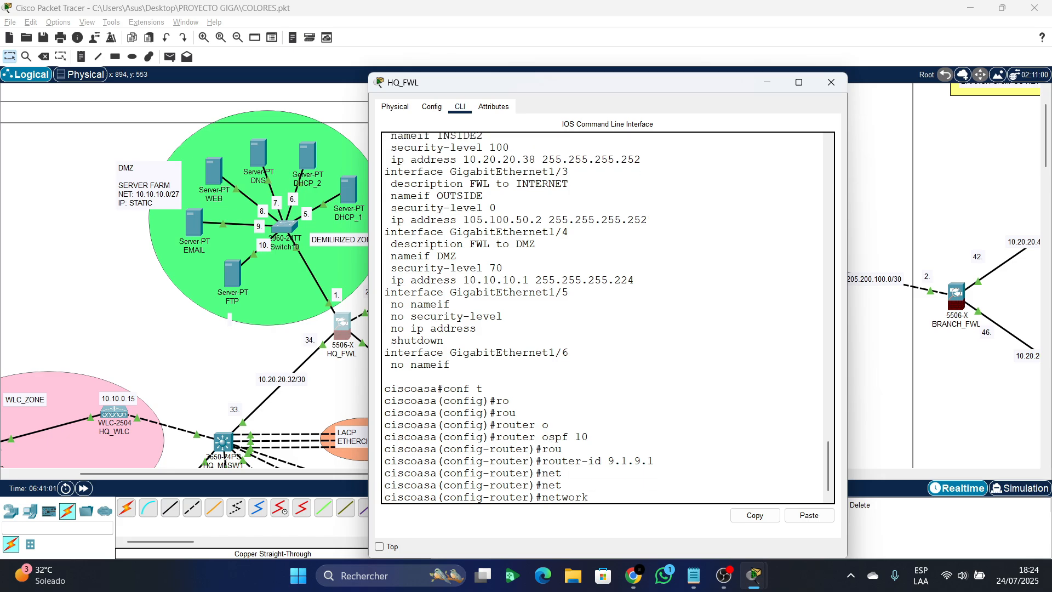
pyautogui.moveTo(592, 82); pyautogui.dragTo(705, 64)
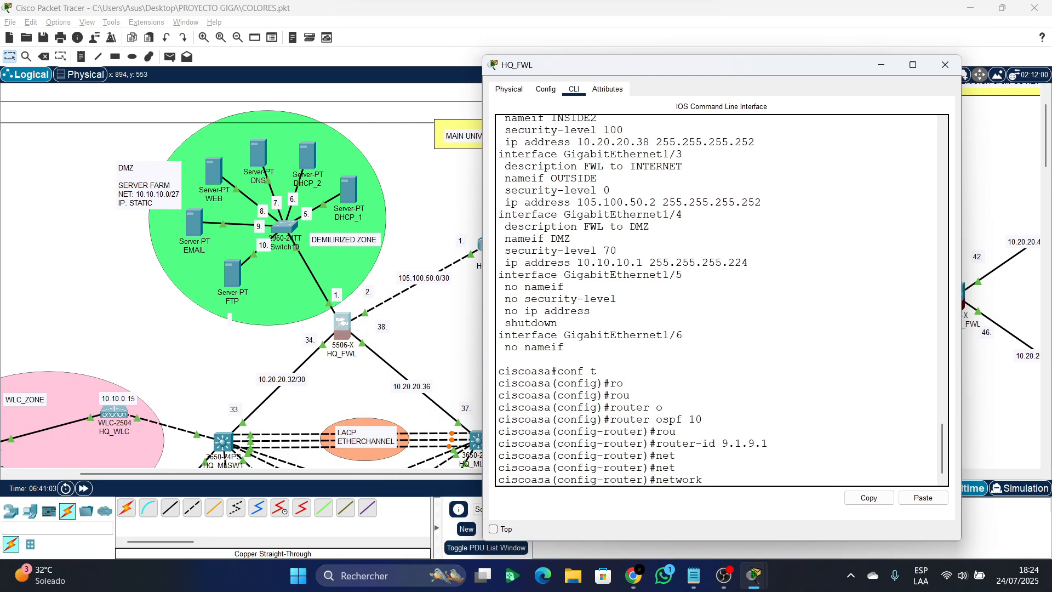
pyautogui.write('10.20.20.32 0.0.0.3 ar')
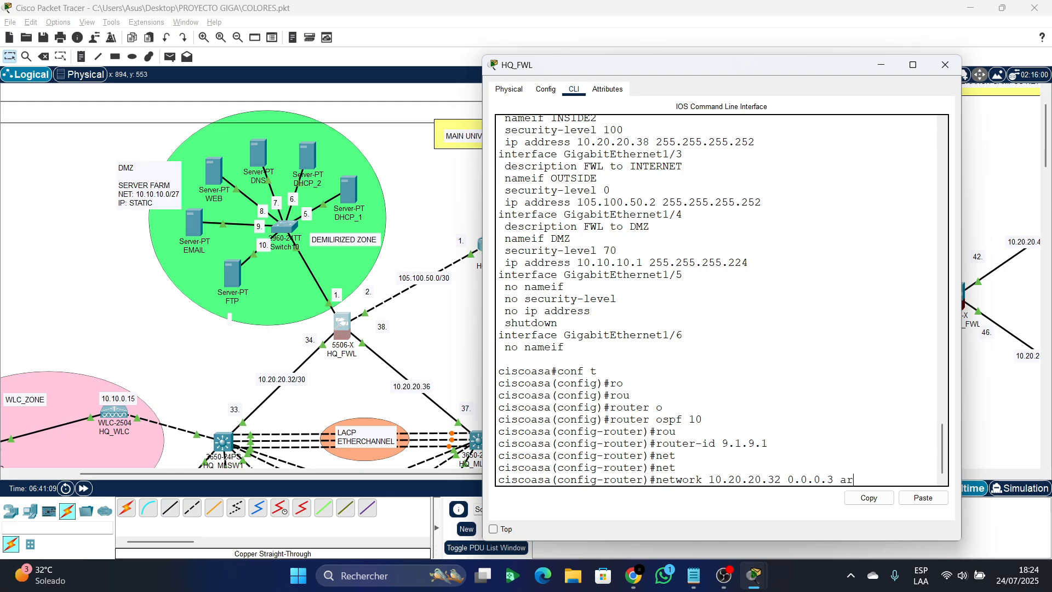
pyautogui.write('ea 0')
pyautogui.press('Return')
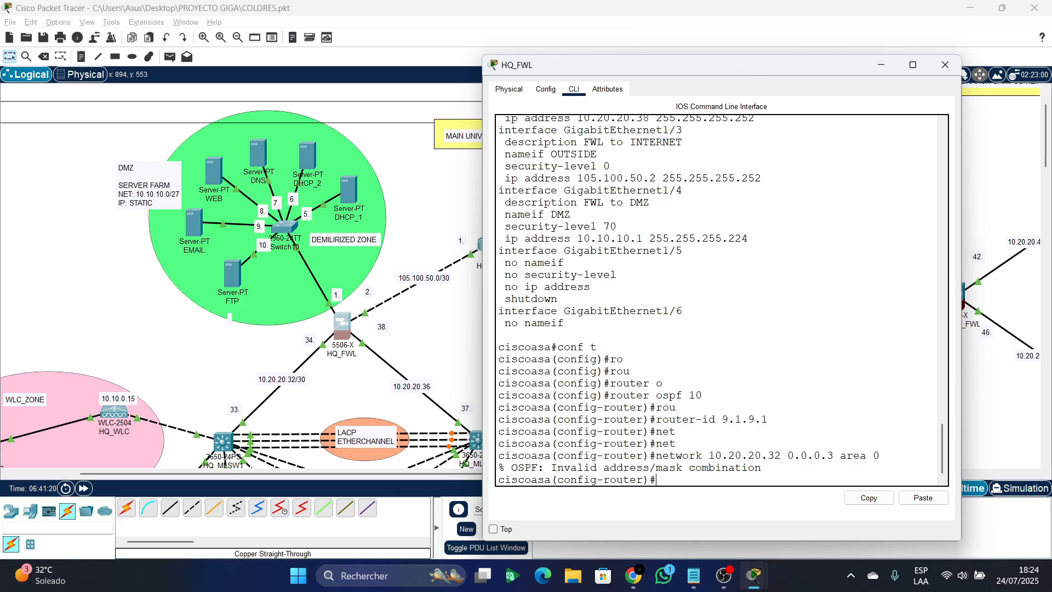
# - Advertise network 10.20.20.32 in OSPF area 0 on HQ_FWL using subnet mask 255.255.255.252
pyautogui.press('Up')
pyautogui.press('Left')
pyautogui.press('Left')
pyautogui.press('Left')
pyautogui.press('Left')
pyautogui.press('Left')
pyautogui.press('Left')
pyautogui.press('Left')
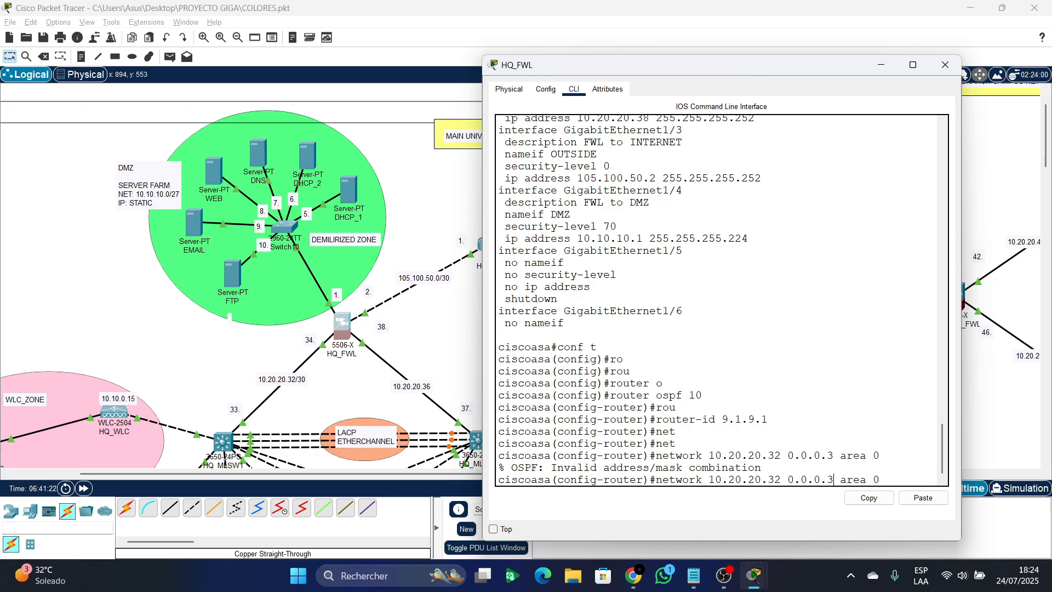
pyautogui.press('BackSpace')
pyautogui.press('BackSpace')
pyautogui.press('BackSpace')
pyautogui.press('BackSpace')
pyautogui.press('BackSpace')
pyautogui.press('BackSpace')
pyautogui.press('BackSpace')
pyautogui.write('255.255.255.2')
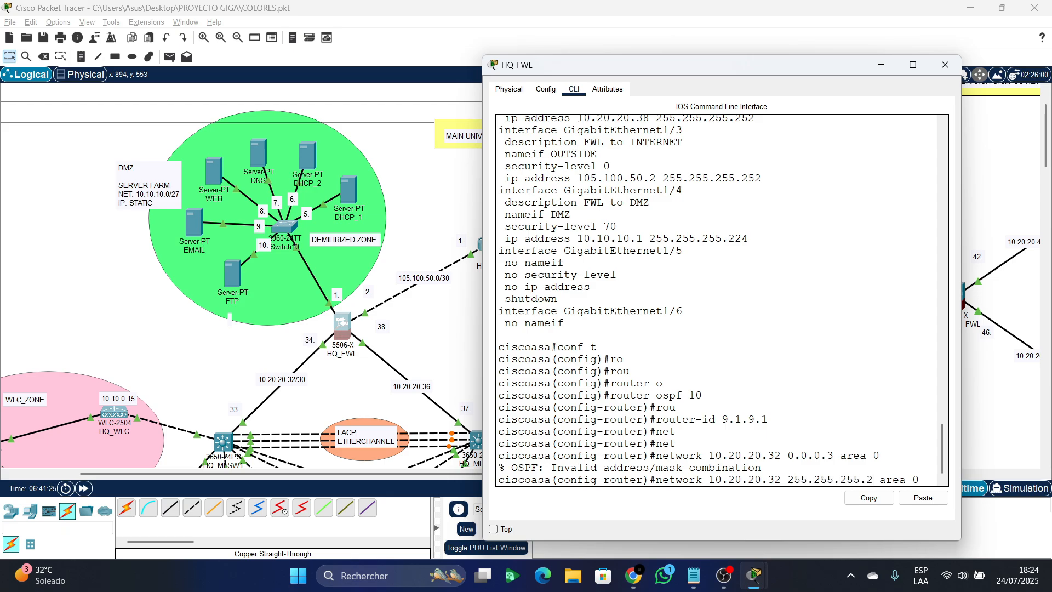
pyautogui.write('52')
pyautogui.press('Return')
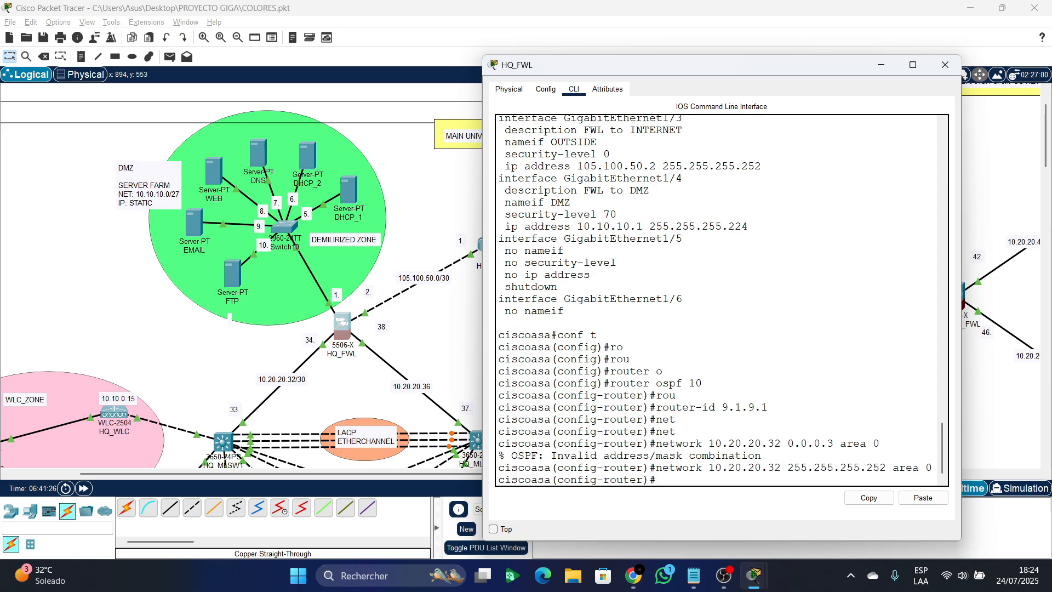
# - Advertise network 10.20.20.36 with mask 255.255.255.252 in OSPF area 0 on HQ_FWL
pyautogui.write('net')
pyautogui.press('Tab')
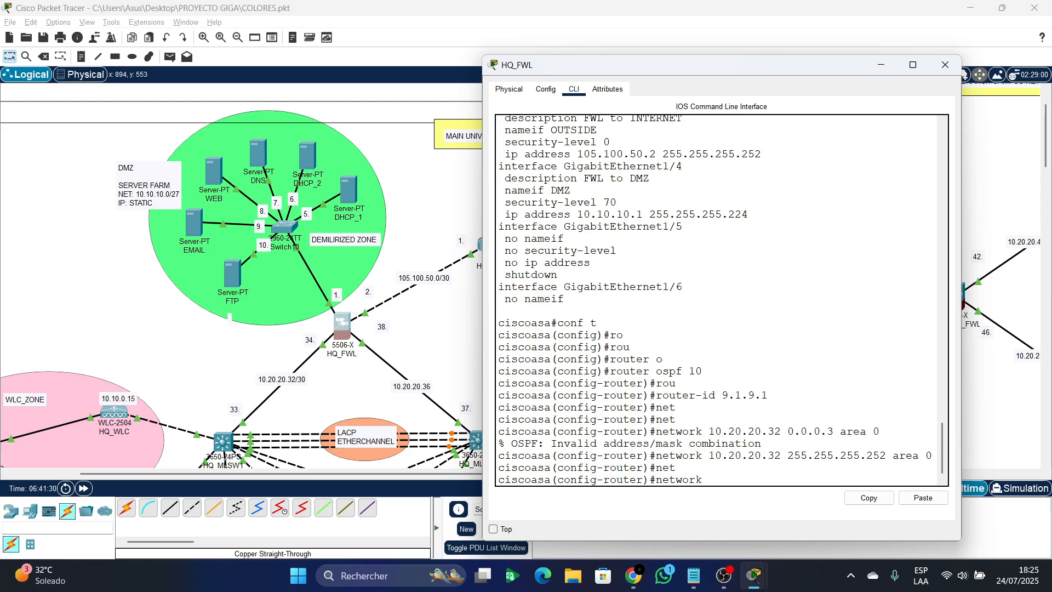
pyautogui.write('10.20.20.36 255.255.25')
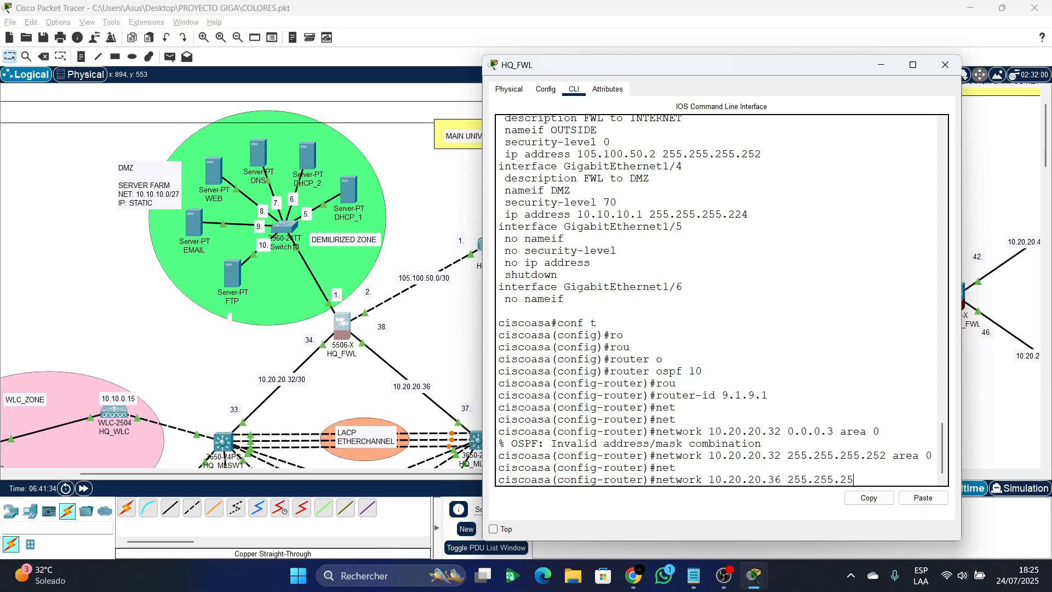
pyautogui.write('5.252 sre')
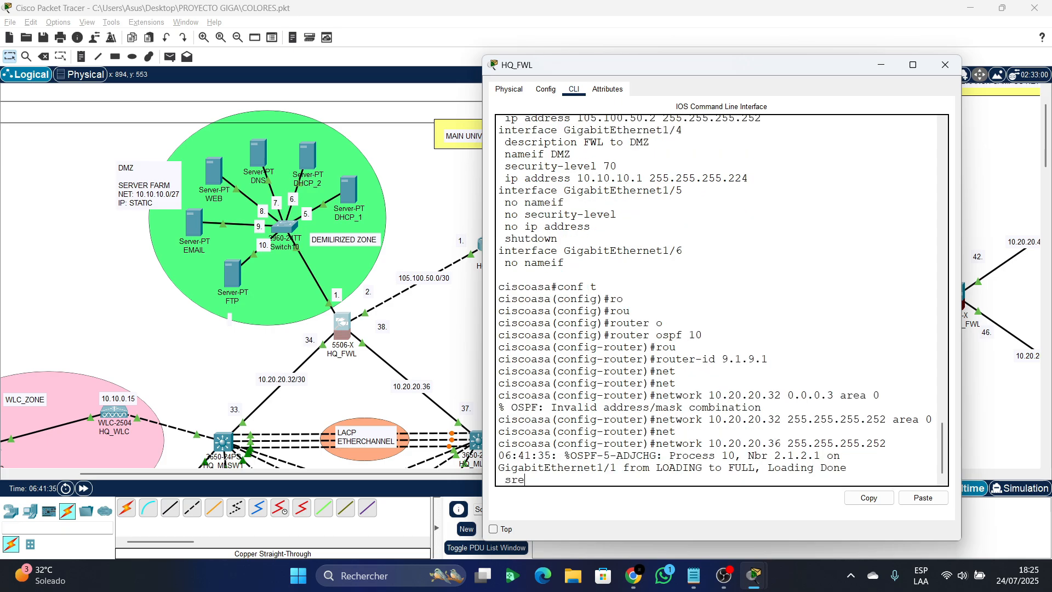
pyautogui.press('BackSpace')
pyautogui.press('BackSpace')
pyautogui.press('BackSpace')
pyautogui.press('BackSpace')
pyautogui.press('Return')
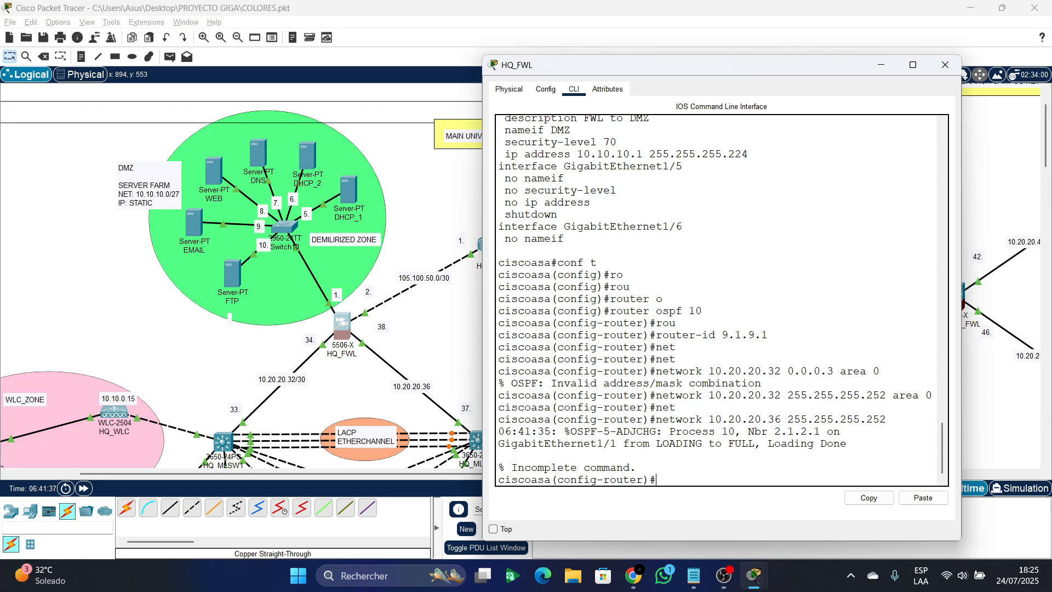
pyautogui.press('Up')
pyautogui.write('arw')
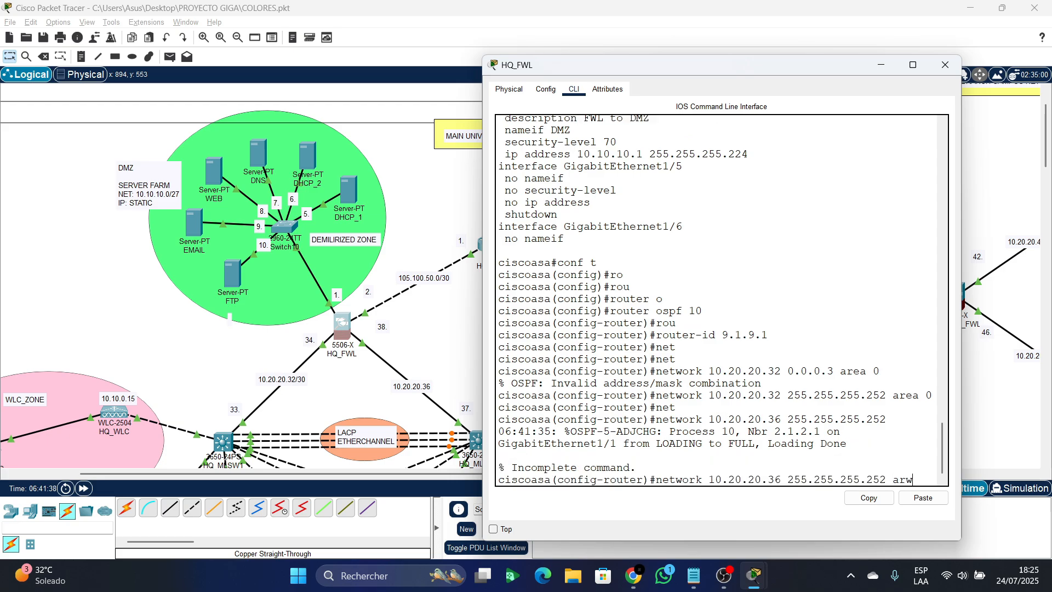
pyautogui.press('BackSpace')
pyautogui.write('ea 0')
pyautogui.press('Return')
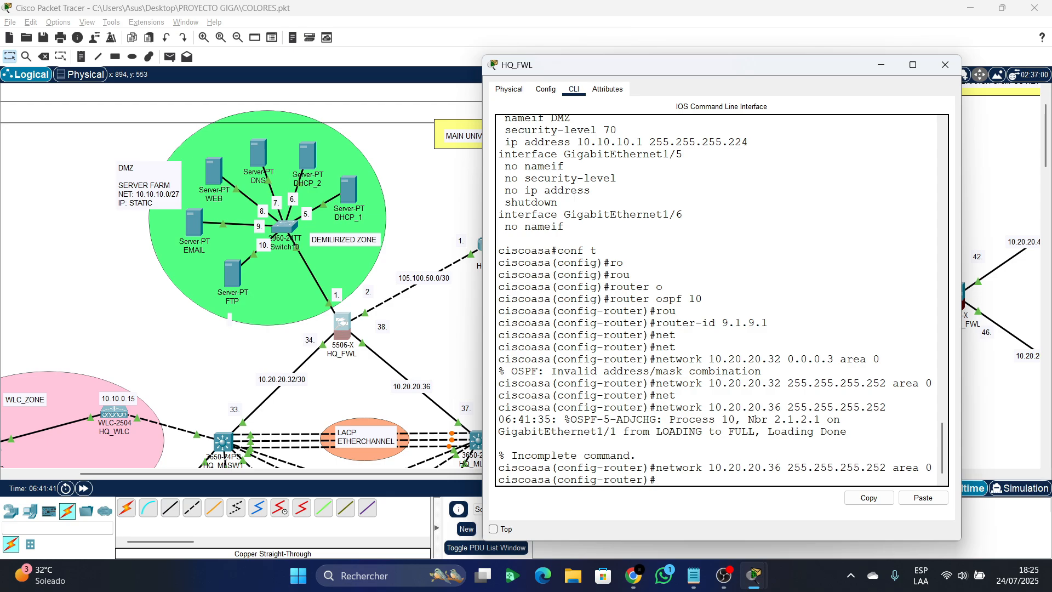
# - Advertise network 105.100.50.0 with mask 255.255.255.252 in OSPF area 0 on HQ_FWL
pyautogui.write('net')
pyautogui.press('Tab')
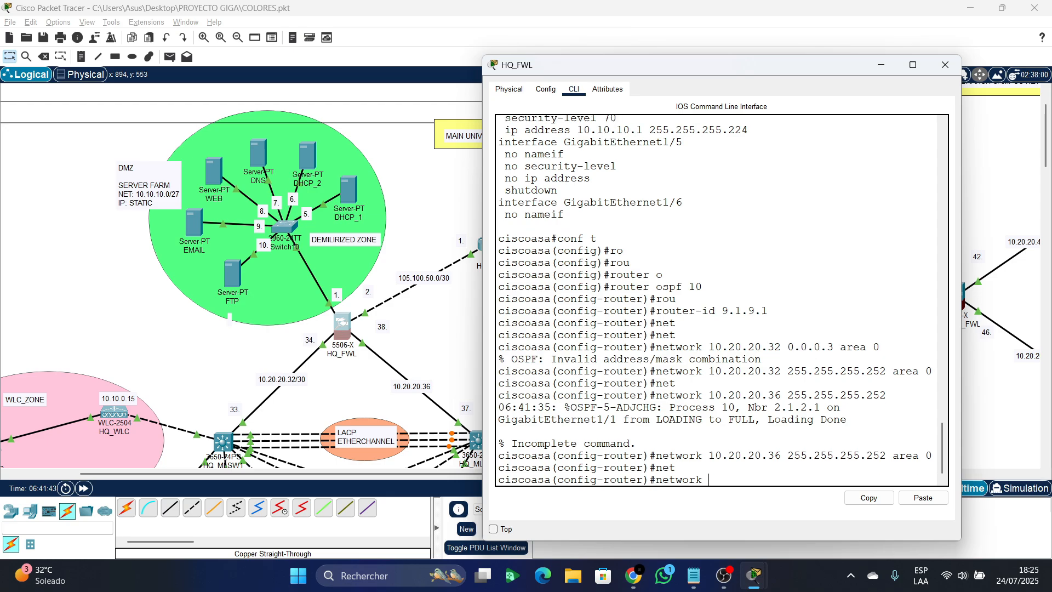
pyautogui.write('105.100.50.0 255')
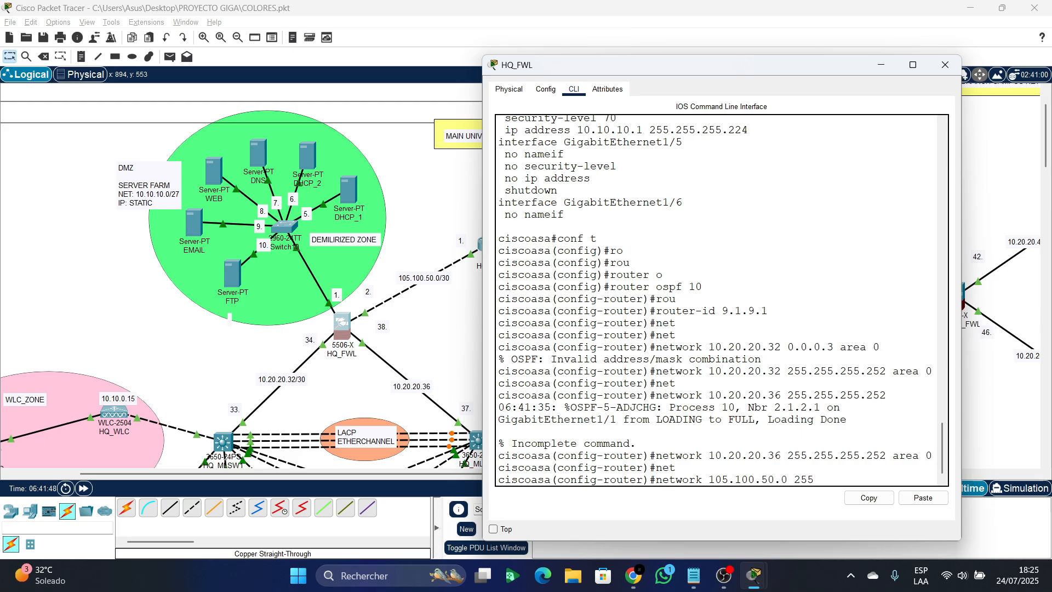
pyautogui.write('.255.255.25')
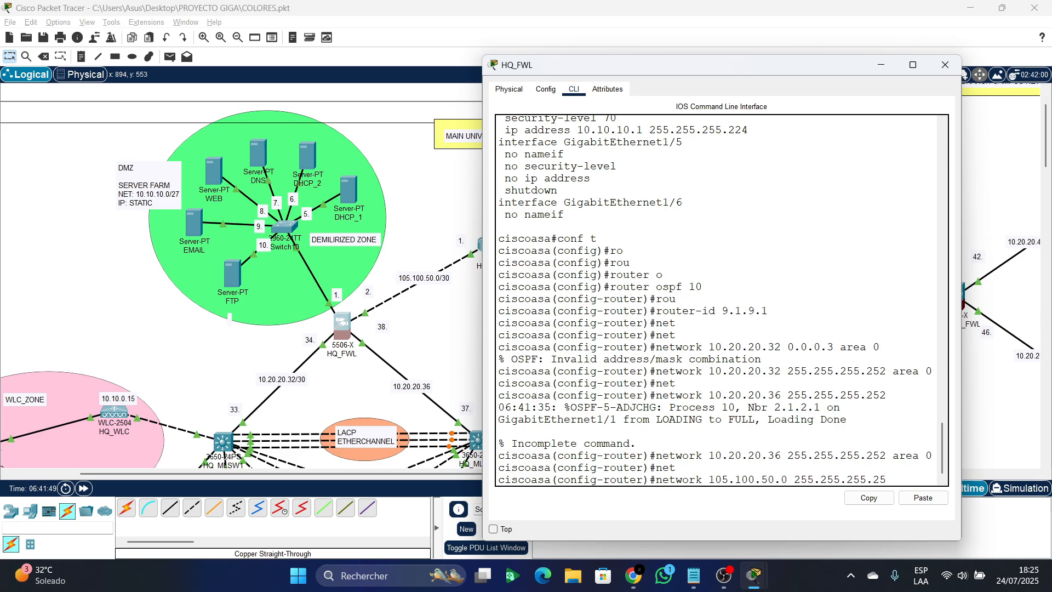
pyautogui.write('2 area 0')
pyautogui.press('Return')
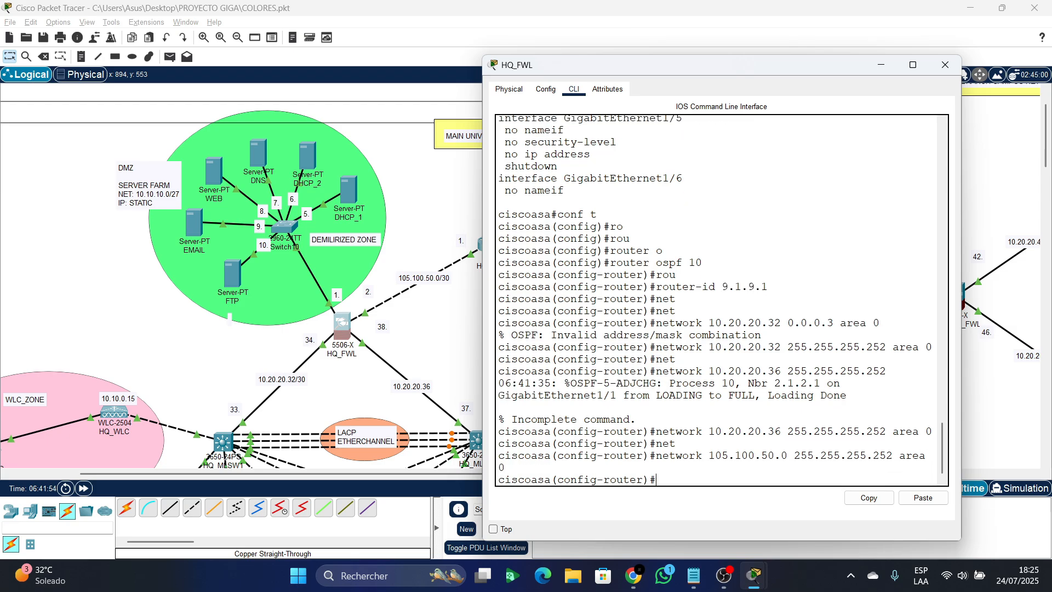
# - Advertise the DMZ network 10.10.10.0 with mask 255.255.255.224 in OSPF area 0 on HQ_FWL
pyautogui.write('network')
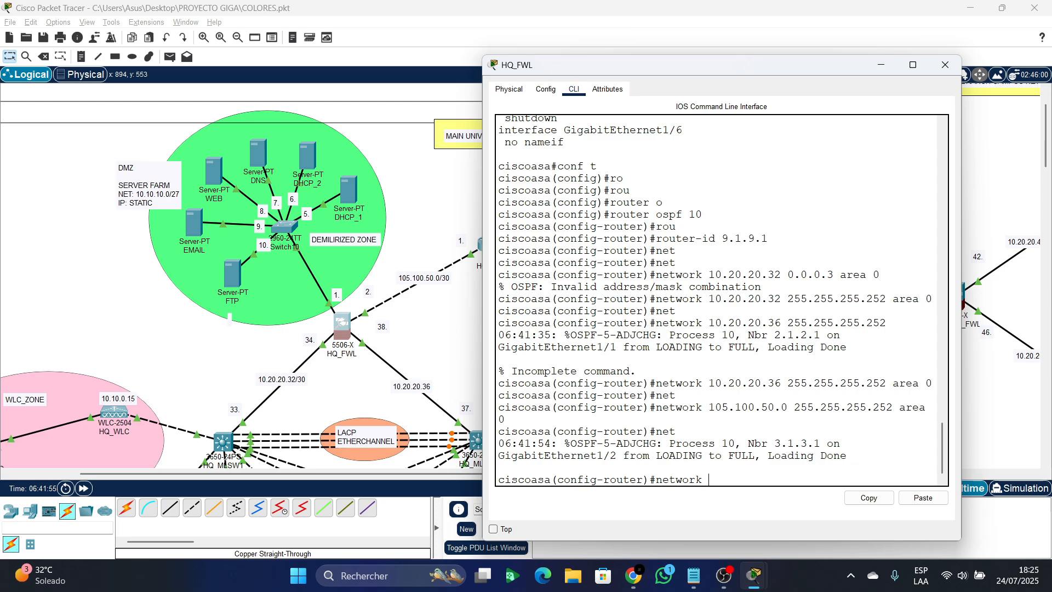
pyautogui.write(' 10.10.10.0 255.255.255.224')
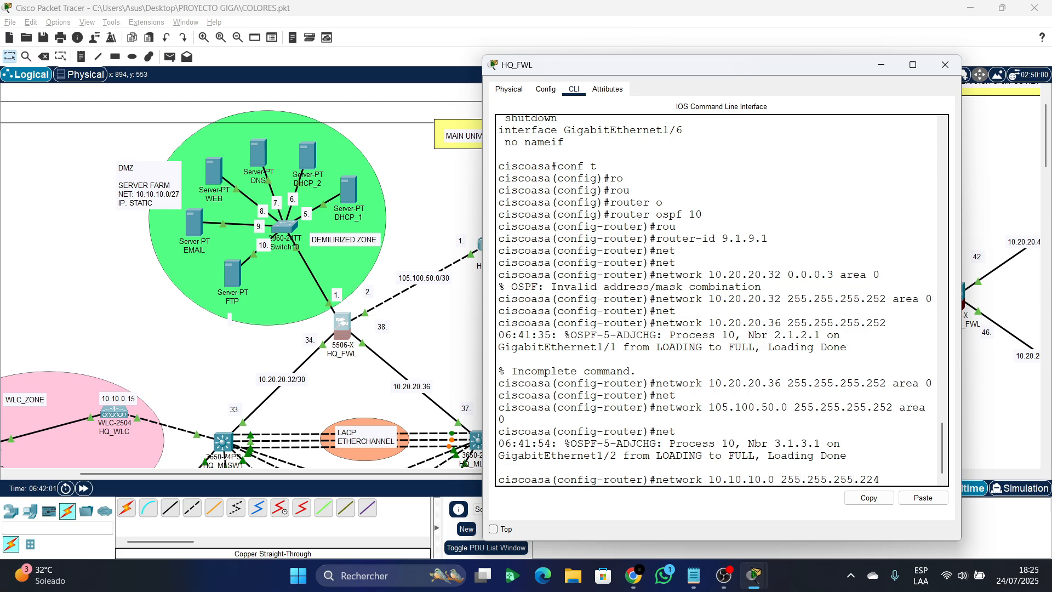
pyautogui.write(' area 0')
pyautogui.press('Return')
# - Try to save the HQ_FWL configuration with do wr from OSPF router configuration mode
pyautogui.write('d')
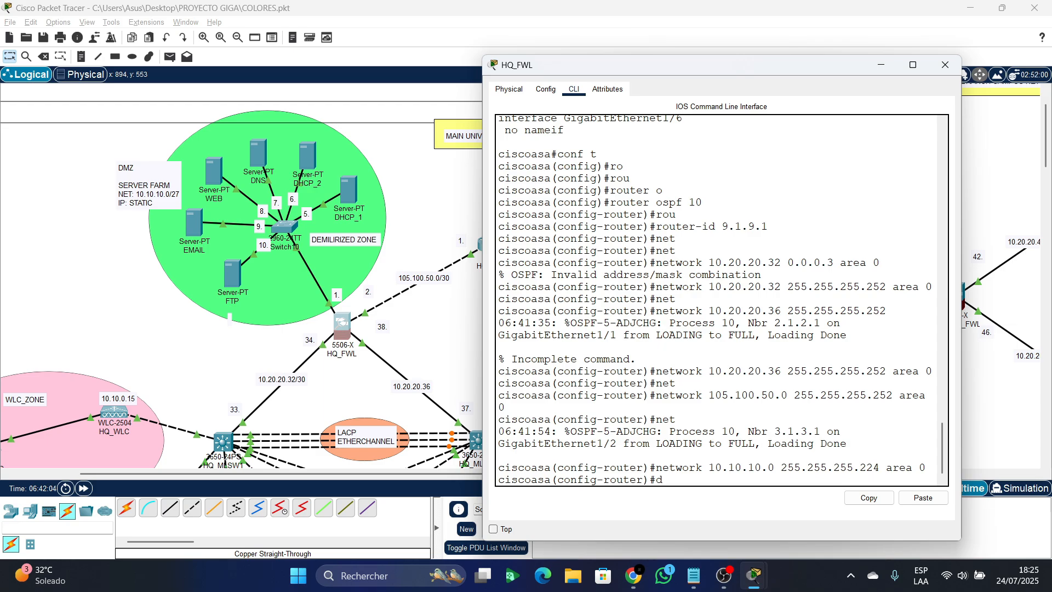
pyautogui.write('o wr')
pyautogui.press('Return')
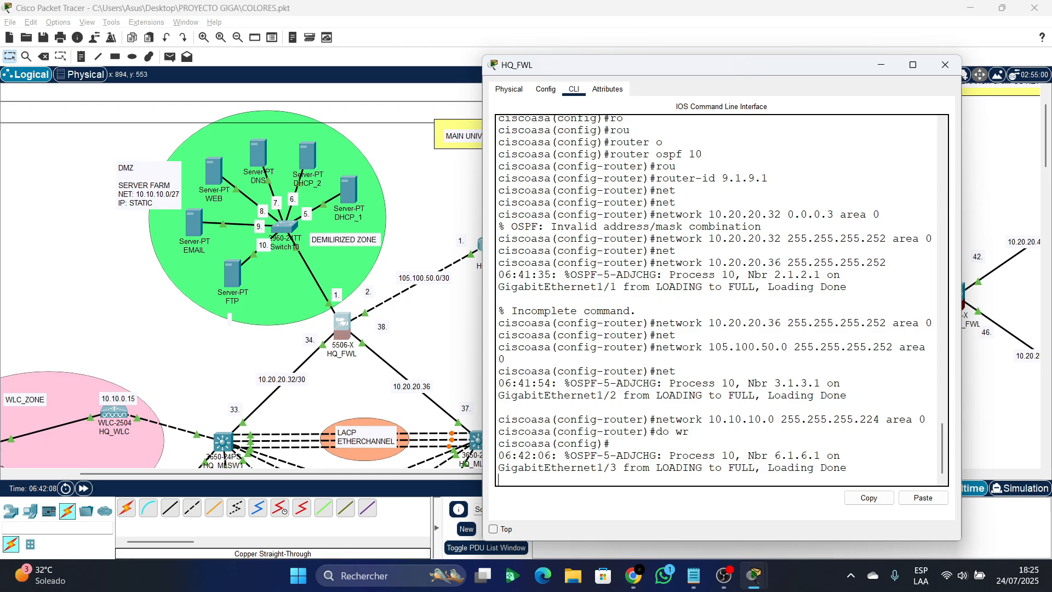
pyautogui.press('Return')
pyautogui.press('Return')
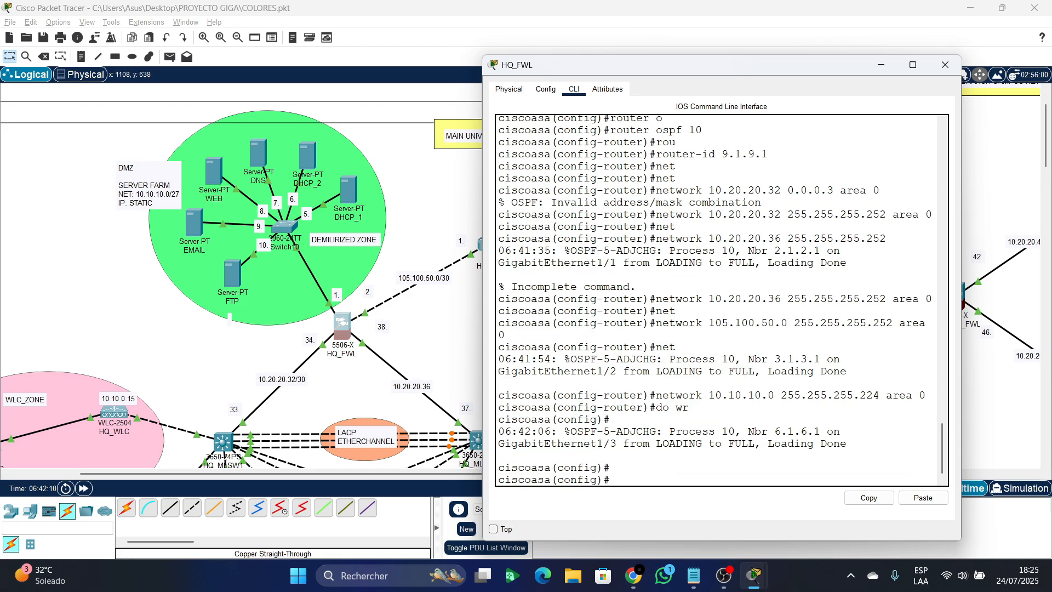
# - Return HQ_FWL to privileged EXEC mode and display the OSPF section of its running configuration
pyautogui.hotkey('ctrl', 'z')
pyautogui.write('show rin')
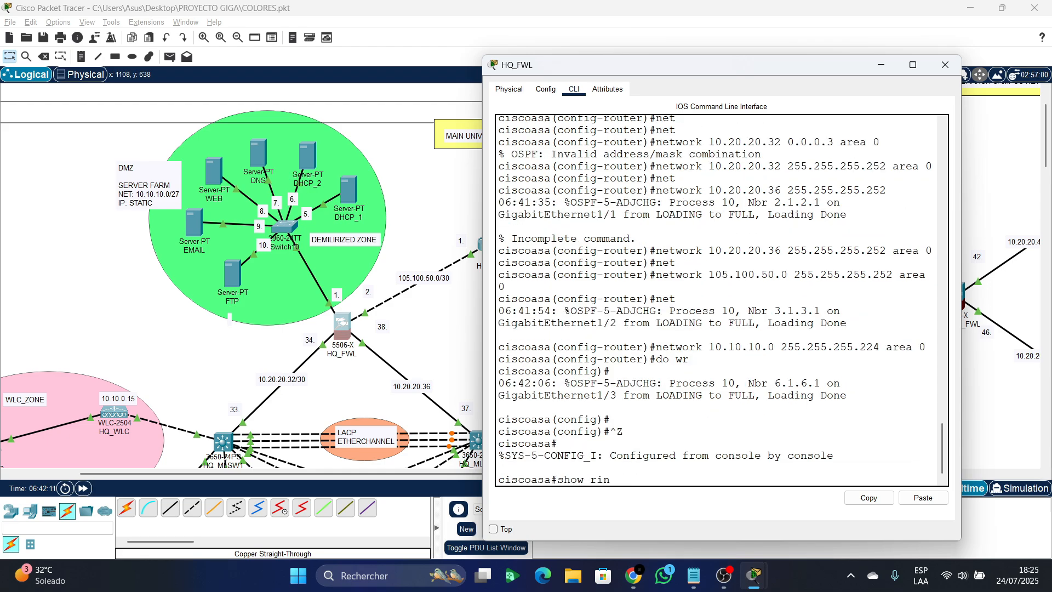
pyautogui.press('BackSpace')
pyautogui.press('BackSpace')
pyautogui.write('un | section ospd')
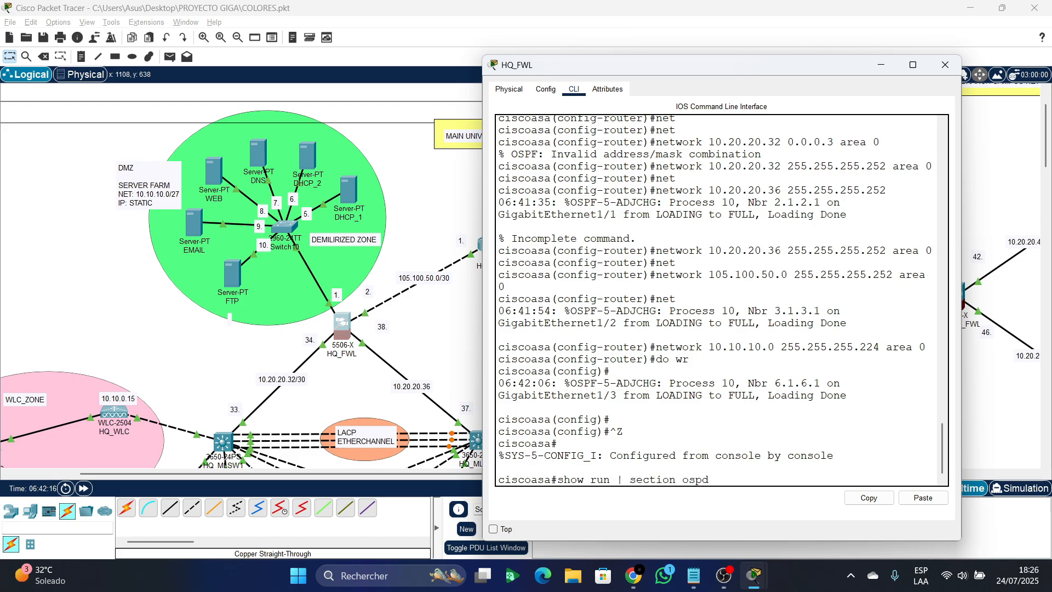
pyautogui.press('Return')
pyautogui.press('Up')
pyautogui.press('BackSpace')
pyautogui.write('f')
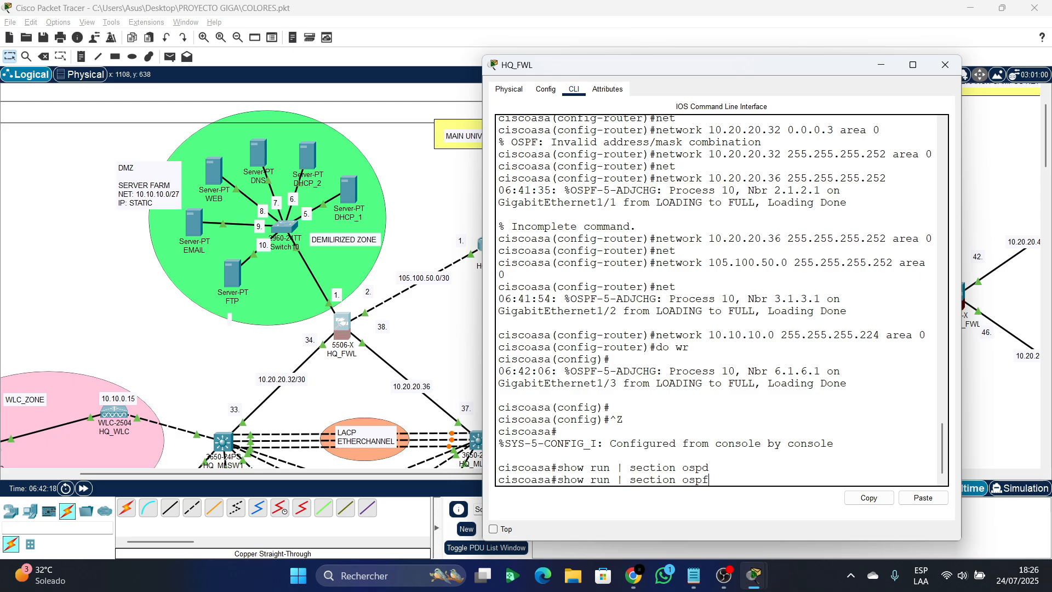
pyautogui.press('Return')
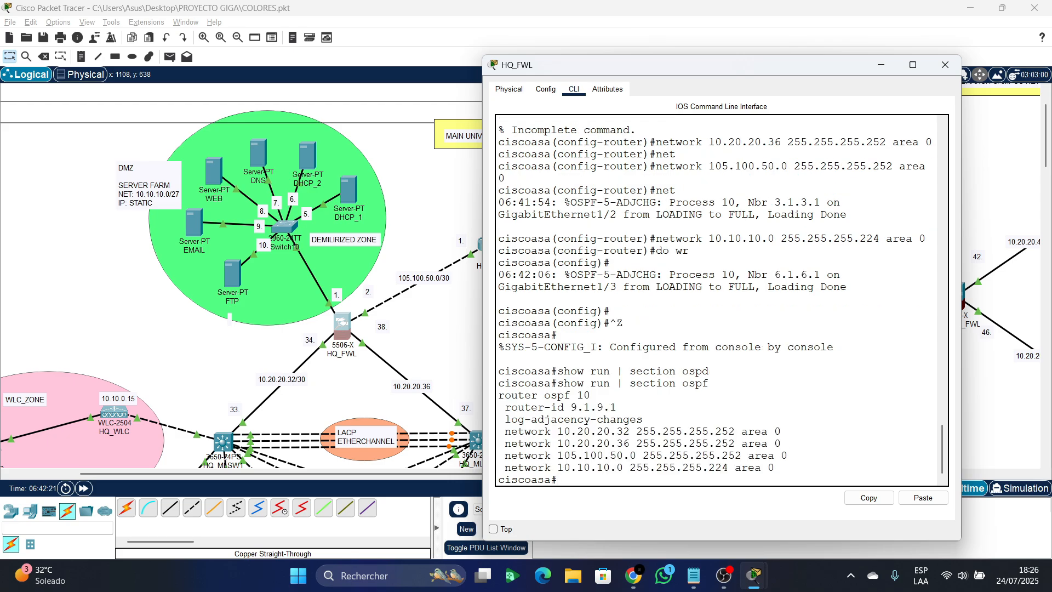
# - Close the HQ_FWL window, open the BRANCH_FWL command line and enter global configuration mode
pyautogui.click(946, 65)
pyautogui.moveTo(417, 474); pyautogui.dragTo(602, 474)
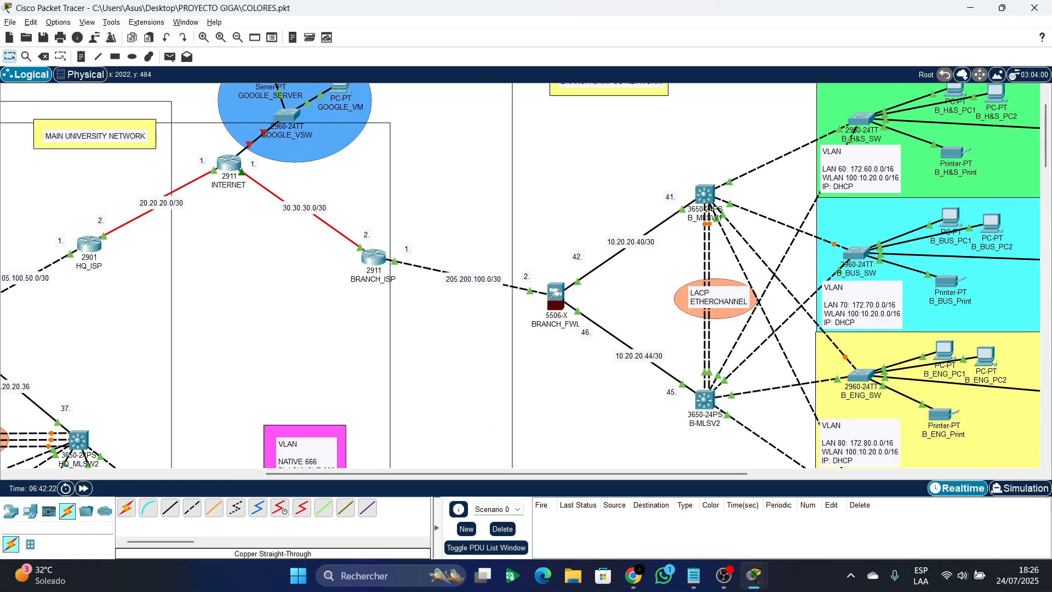
pyautogui.click(556, 293)
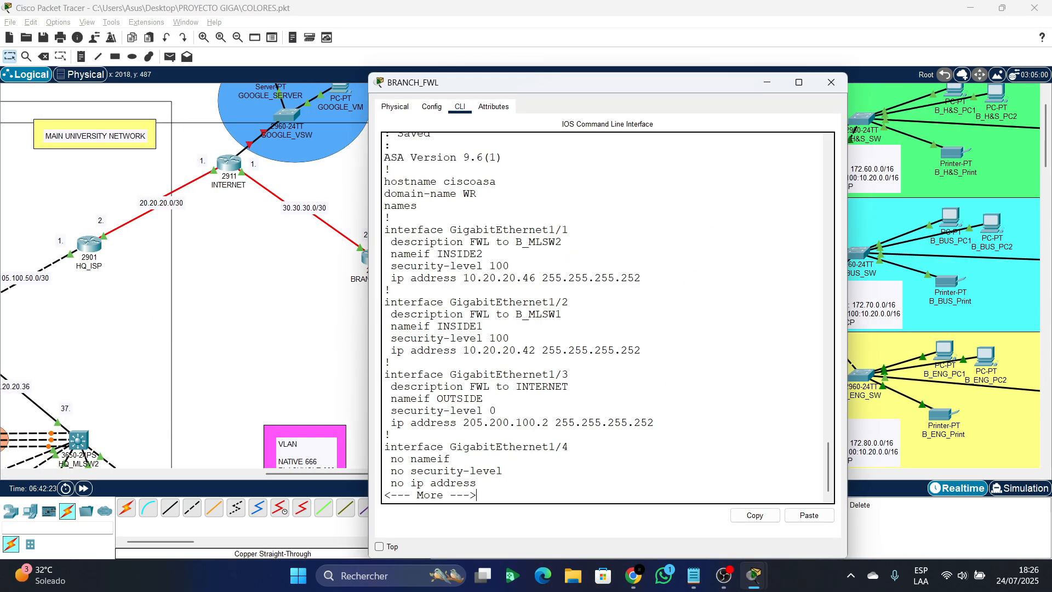
pyautogui.hotkey('ctrl', 'c')
pyautogui.press('Return')
pyautogui.write('conf t')
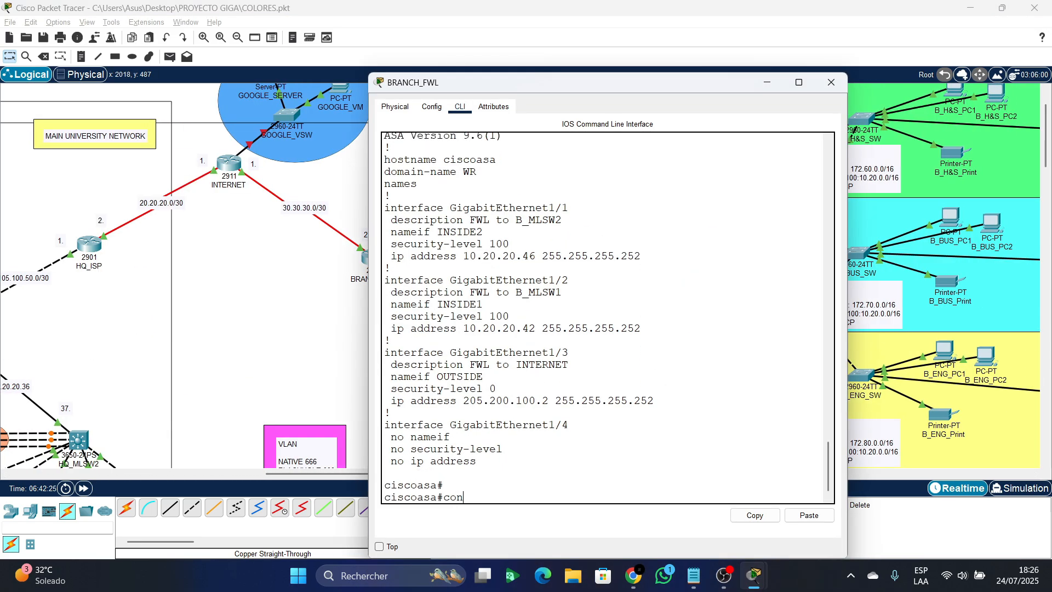
pyautogui.press('Return')
# - Start OSPF process 10 on BRANCH_FWL and set its router ID to 9.2.9.2
pyautogui.write('rout')
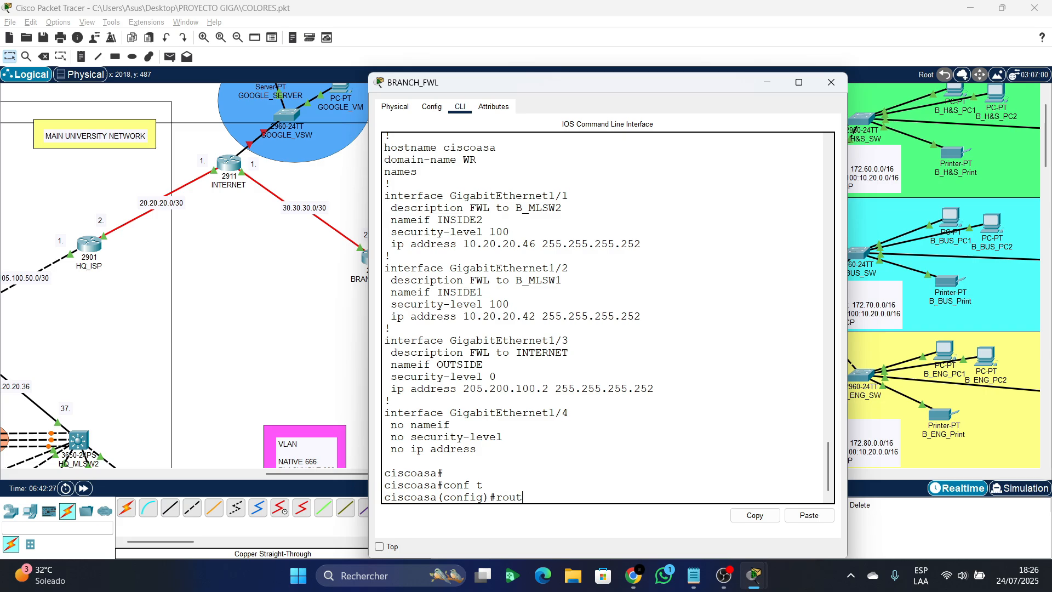
pyautogui.press('Tab')
pyautogui.write('er')
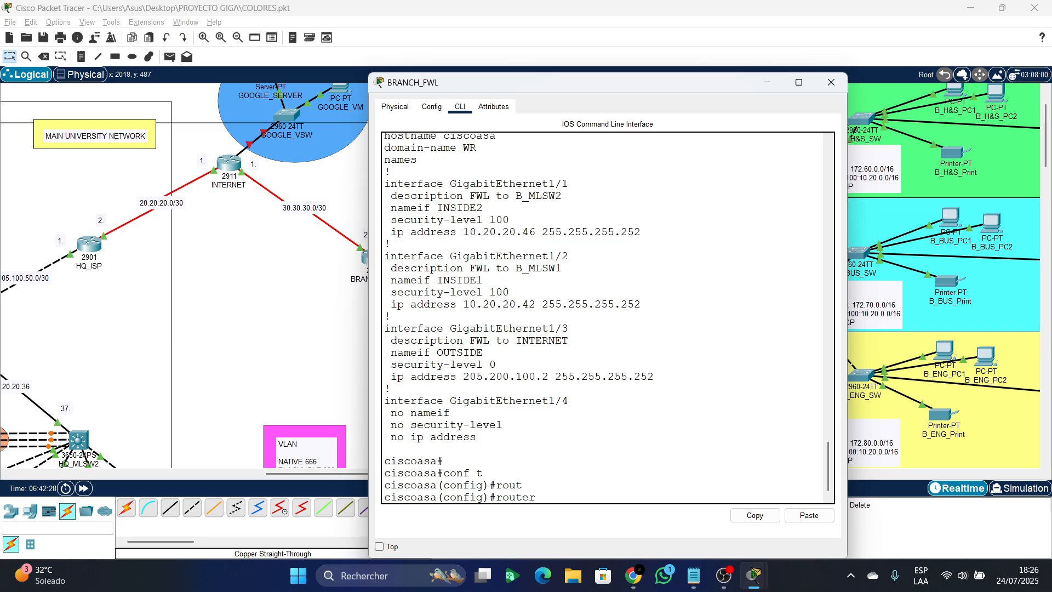
pyautogui.write(' o')
pyautogui.press('Tab')
pyautogui.write('10')
pyautogui.press('Return')
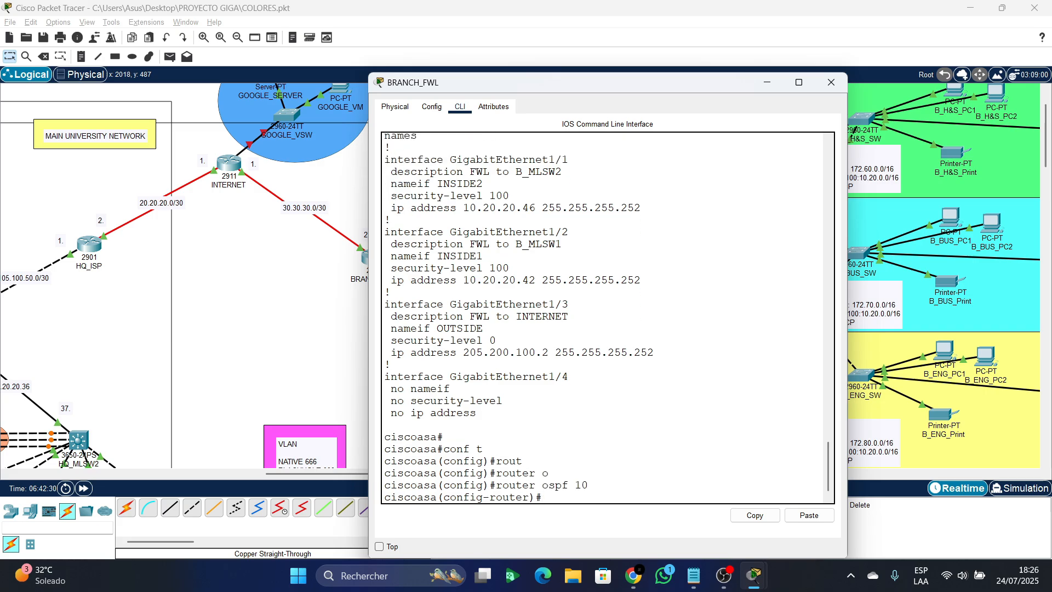
pyautogui.write('ro')
pyautogui.press('Tab')
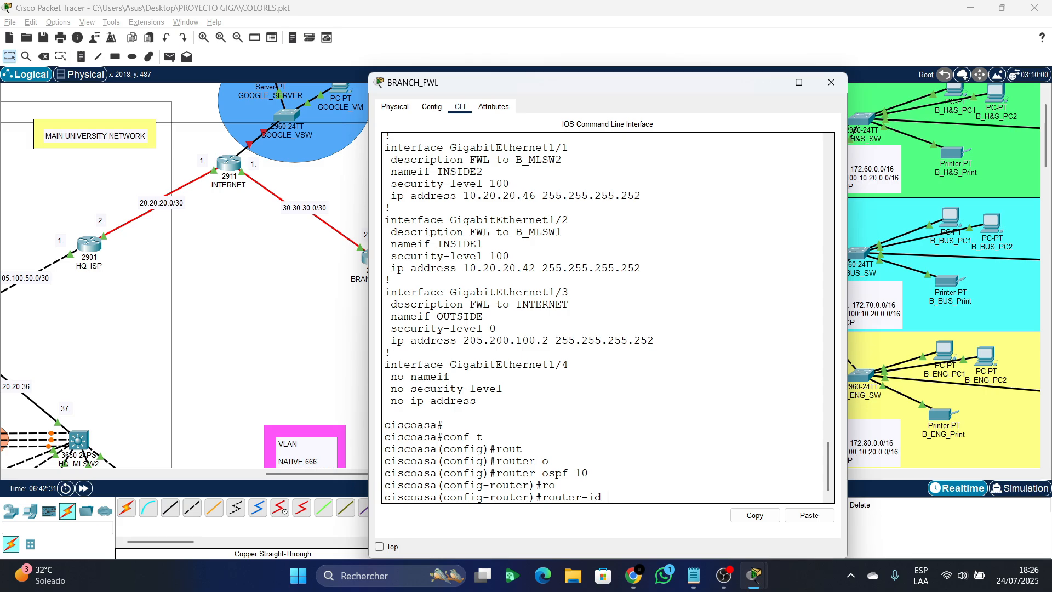
pyautogui.write('9.2.9.2')
pyautogui.press('Return')
# - Advertise network 10.20.20.40 with mask 255.255.255.252 in OSPF area 0 on BRANCH_FWL
pyautogui.write('net')
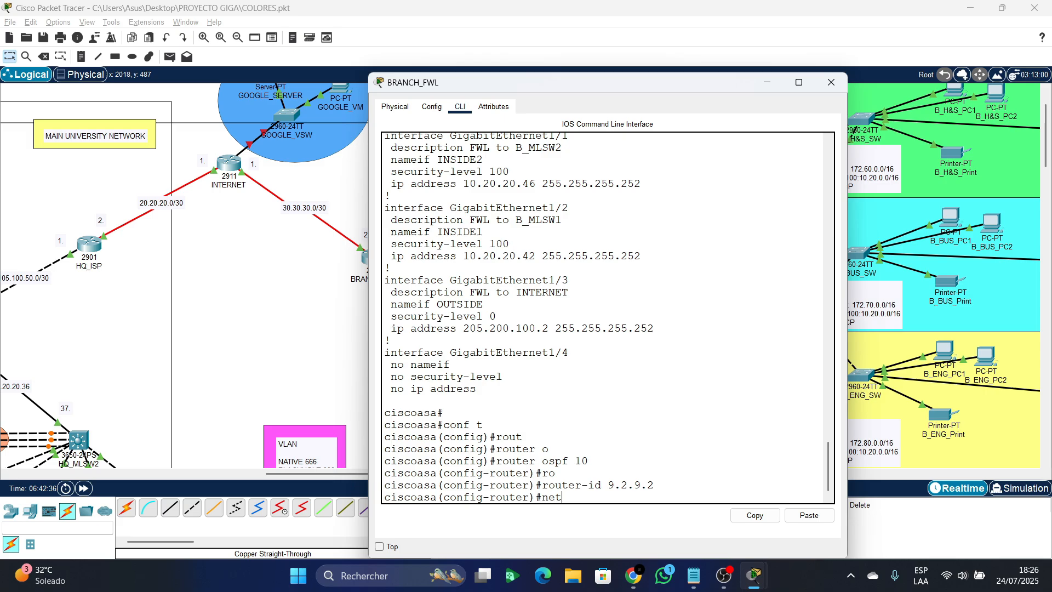
pyautogui.press('Tab')
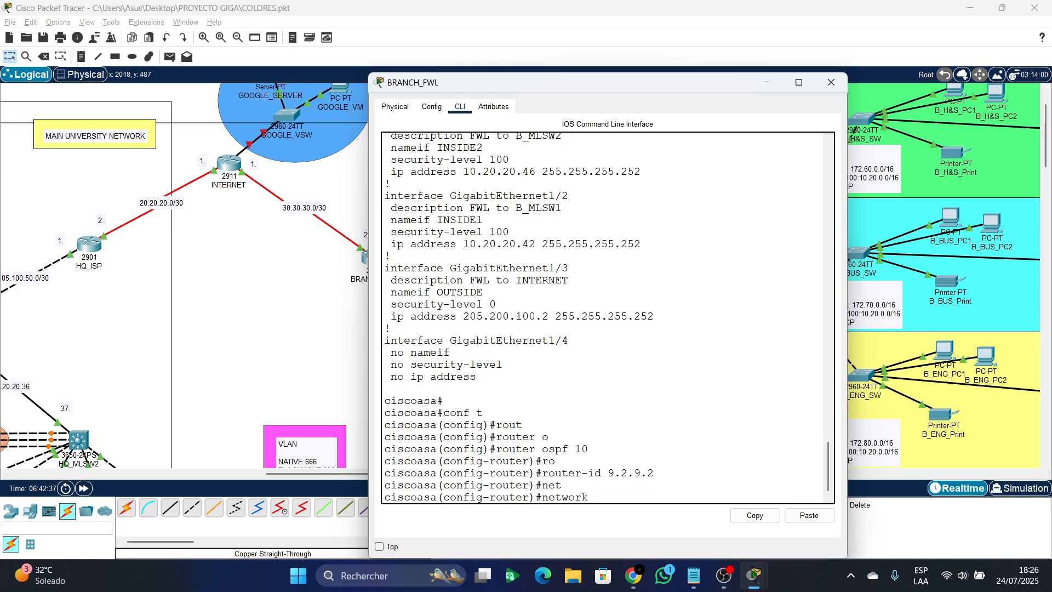
pyautogui.moveTo(581, 82); pyautogui.dragTo(284, 74)
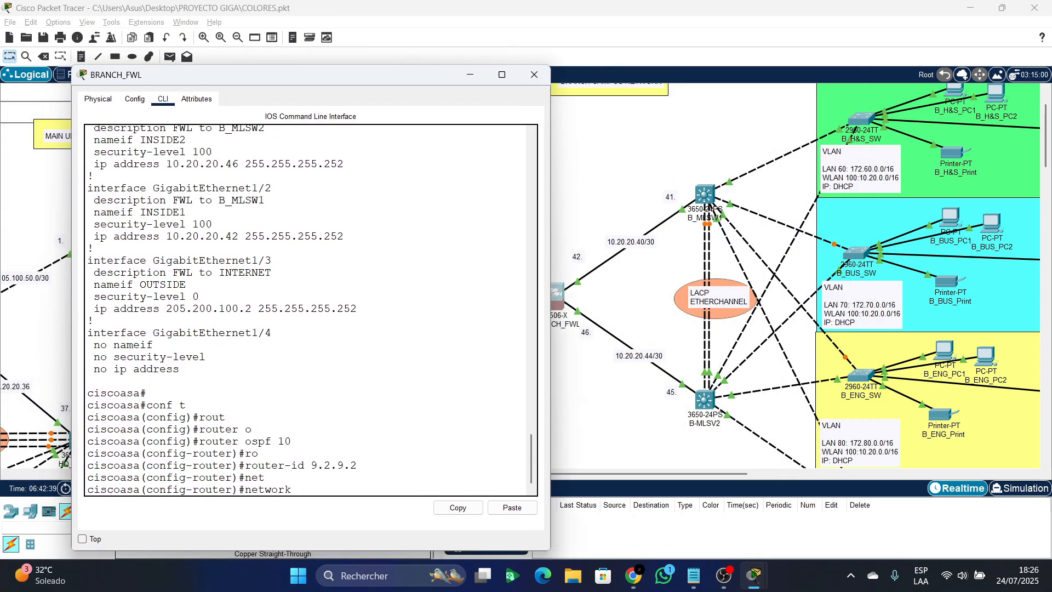
pyautogui.write('10.20.20.40 255.255.225')
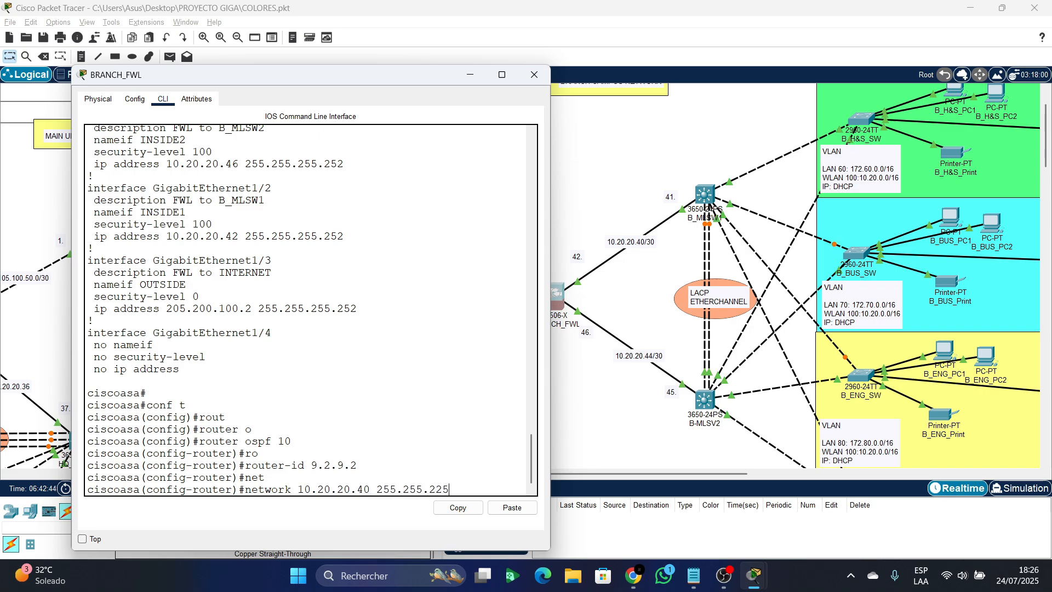
pyautogui.press('BackSpace')
pyautogui.press('BackSpace')
pyautogui.write('55.252 area 0')
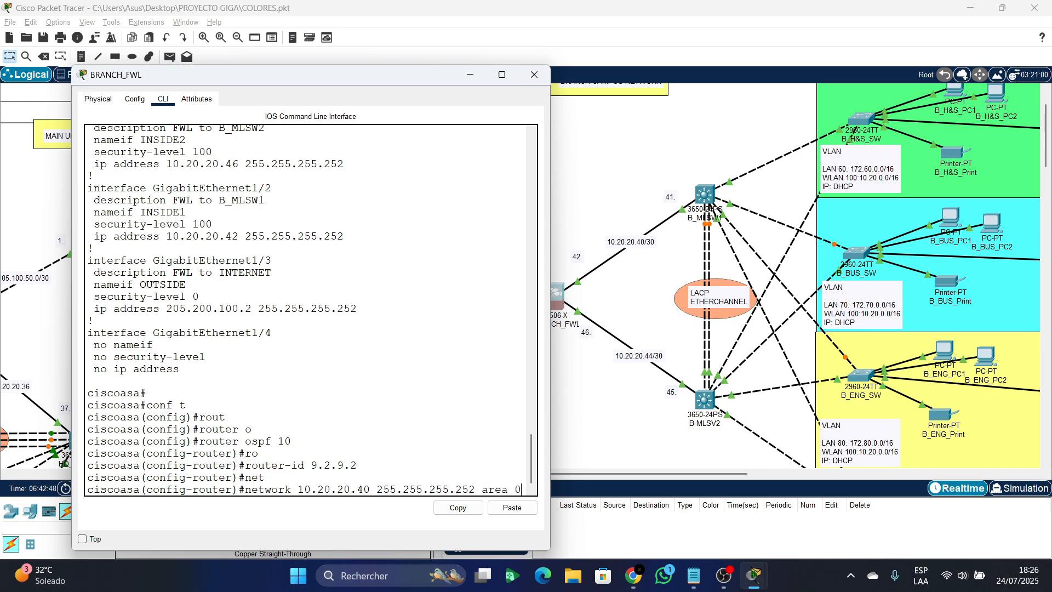
pyautogui.press('Return')
# - Advertise network 10.20.20.44 with mask 255.255.255.252 in OSPF area 0 on BRANCH_FWL
pyautogui.write('net')
pyautogui.press('Tab')
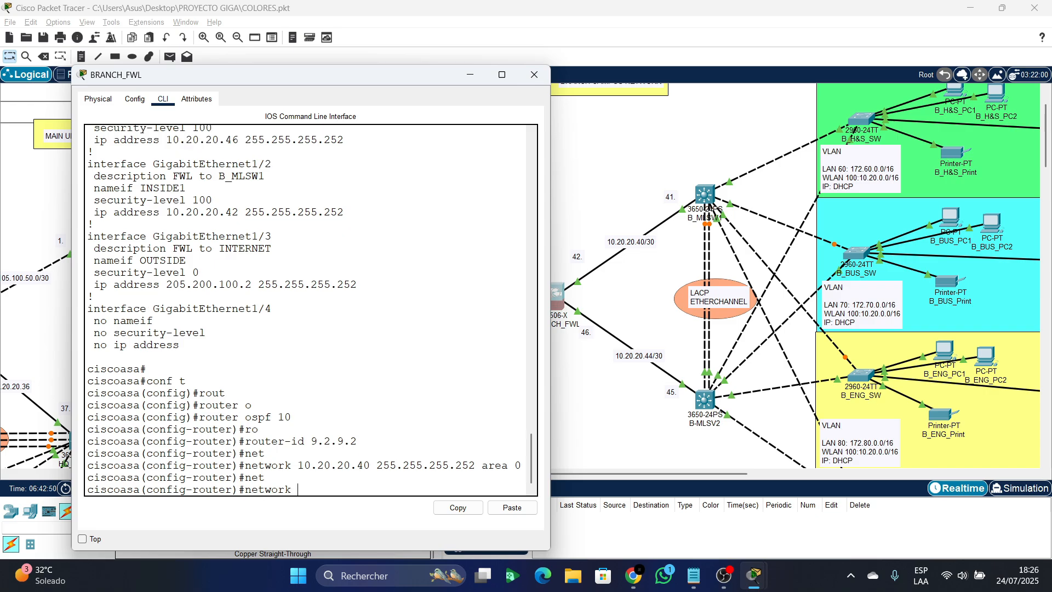
pyautogui.write('10.20.20.44 255.255.')
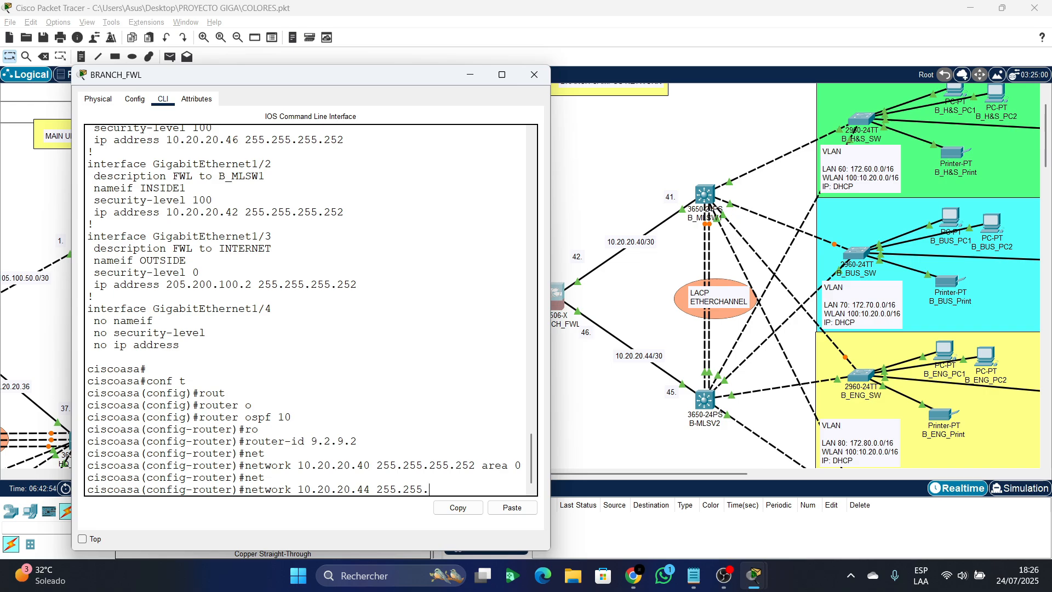
pyautogui.write('255.252 area 0')
pyautogui.press('Return')
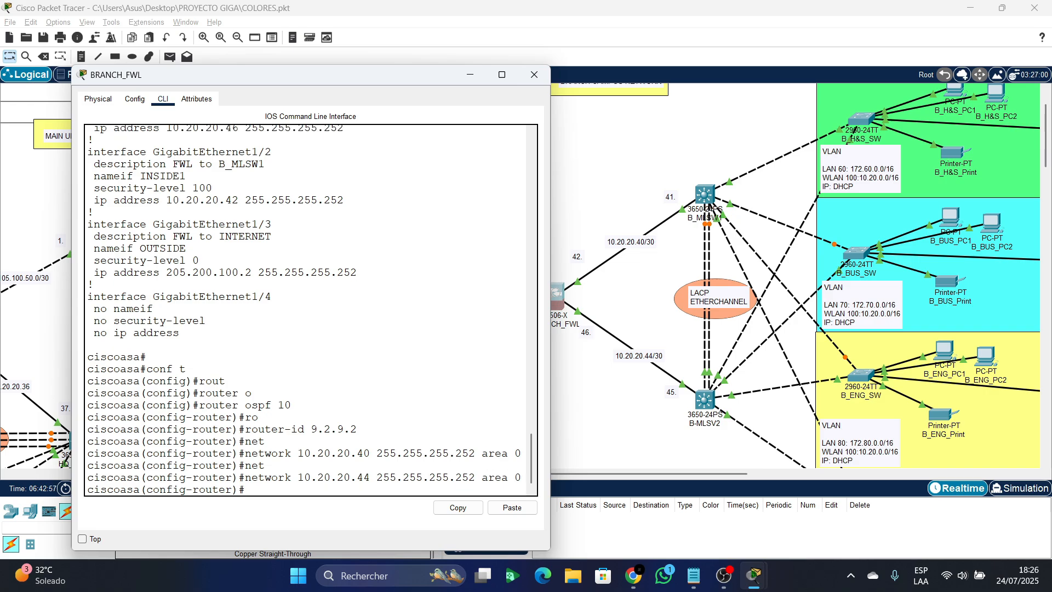
pyautogui.write('net')
pyautogui.press('Tab')
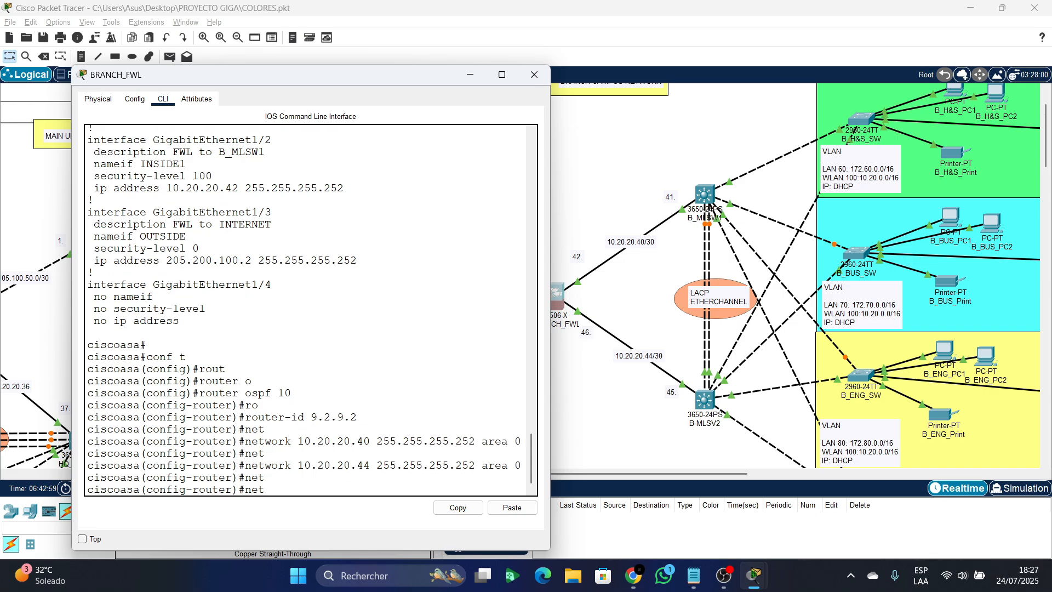
pyautogui.moveTo(274, 75); pyautogui.dragTo(779, 96)
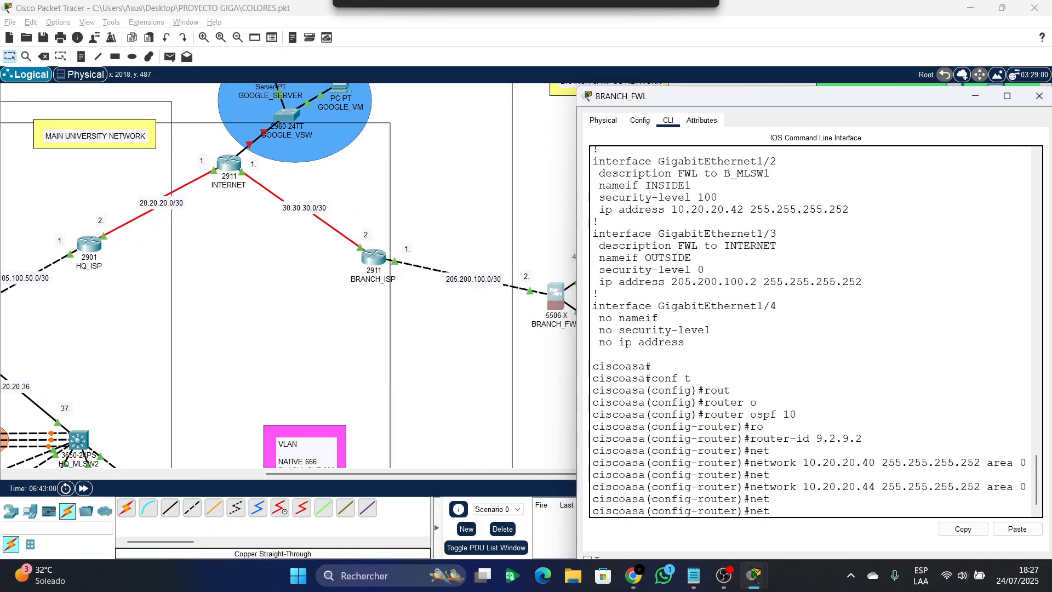
pyautogui.press('Tab')
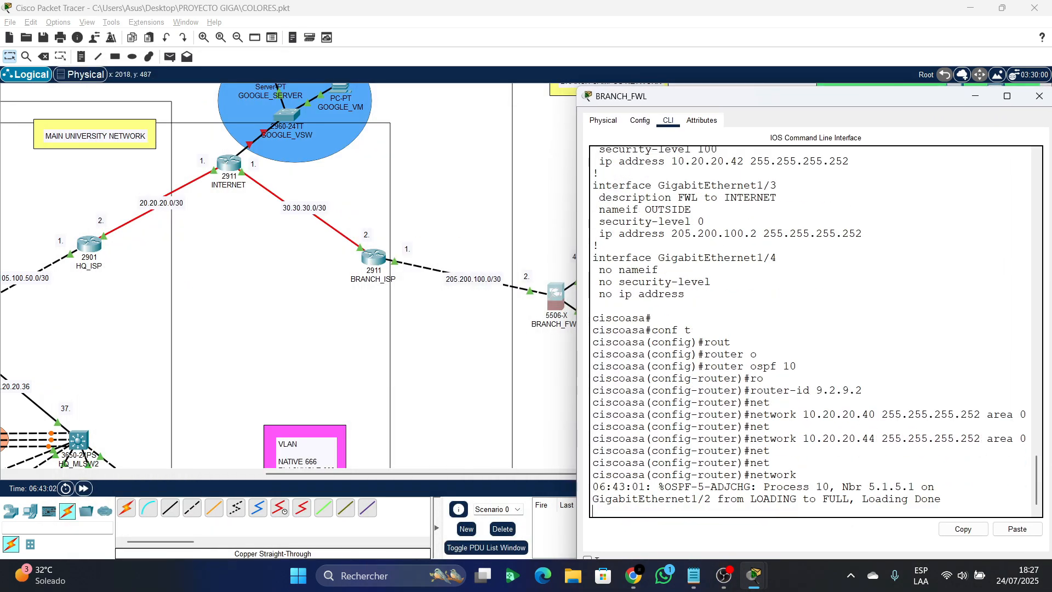
pyautogui.press('Return')
pyautogui.press('Return')
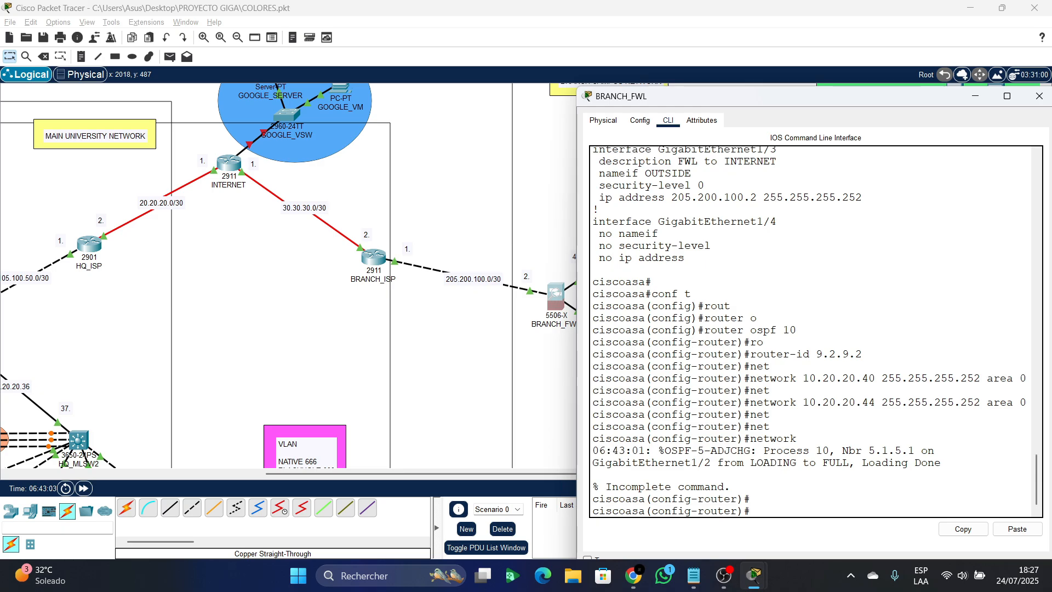
# - Advertise the ISP link network 205.200.100.0 with mask 255.255.255.252 in OSPF area 0 on BRANCH_FWL
pyautogui.write('net')
pyautogui.press('Tab')
pyautogui.write('20')
pyautogui.write('5.200.100')
pyautogui.write('.0')
pyautogui.press('Return')
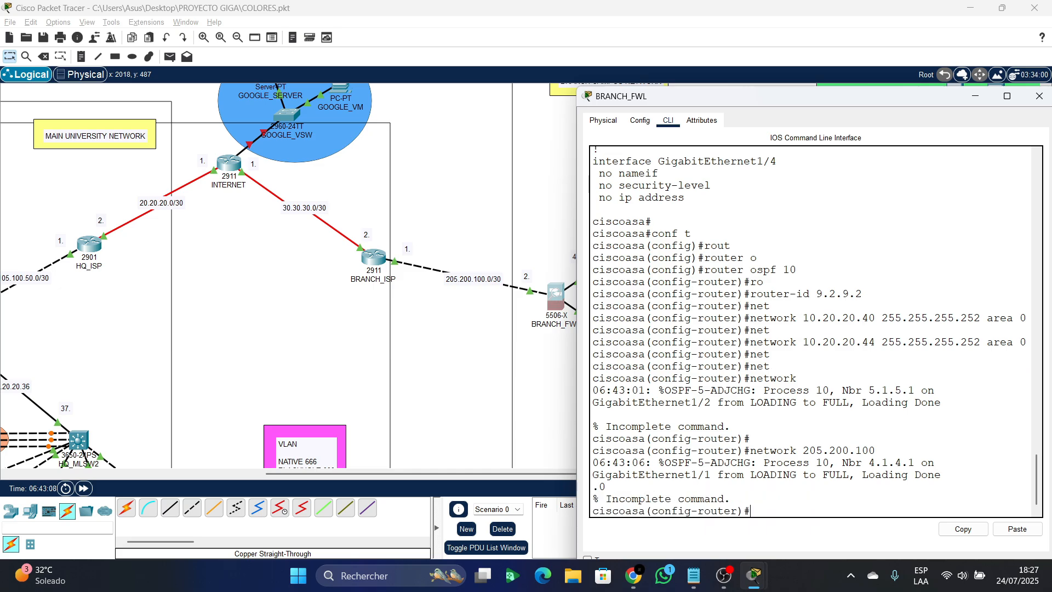
pyautogui.press('Up')
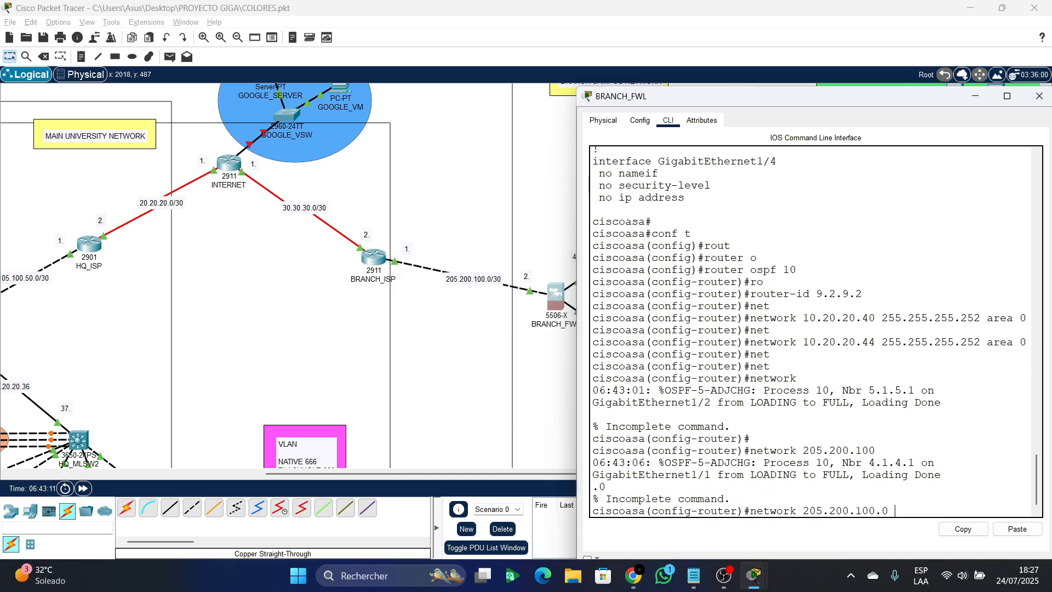
pyautogui.write('255.255.255.0')
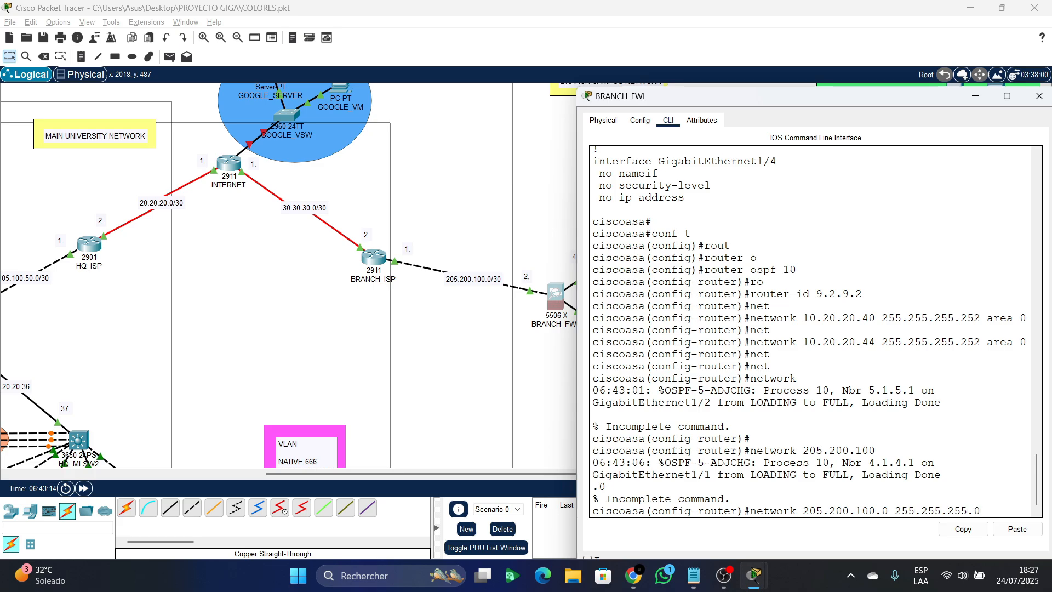
pyautogui.press('BackSpace')
pyautogui.write('252 area 0')
pyautogui.press('Return')
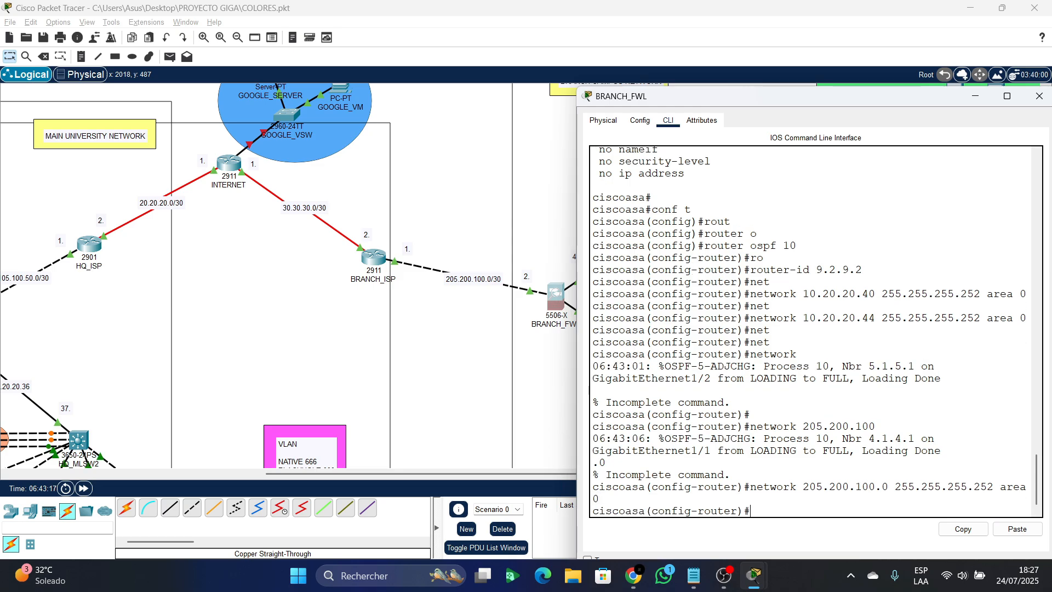
# - Leave OSPF router configuration on BRANCH_FWL and save the configuration with wr mem
pyautogui.write('do ert')
pyautogui.press('Return')
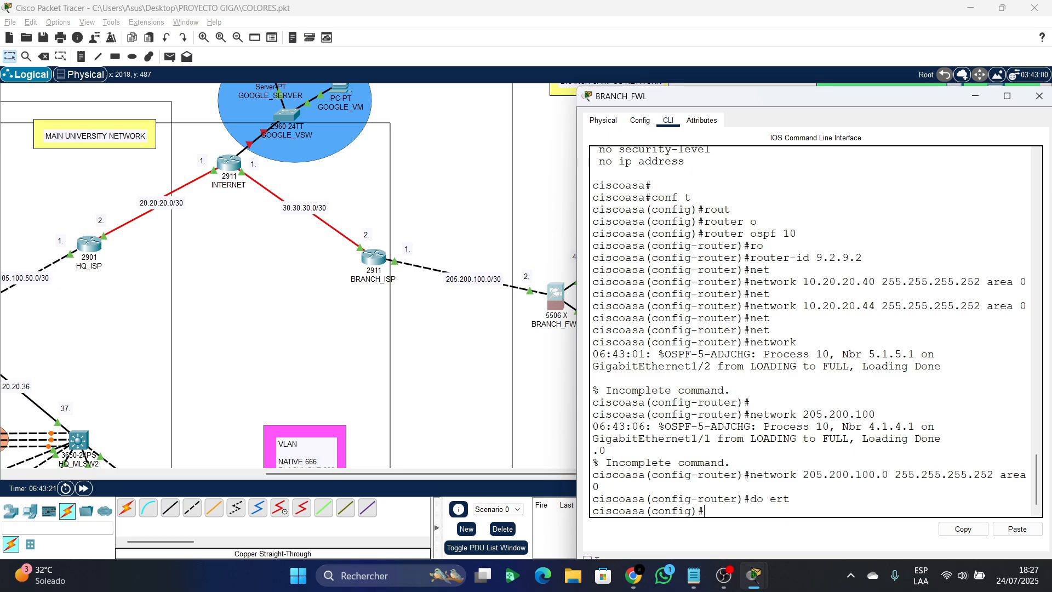
pyautogui.write('wr mwm')
pyautogui.press('BackSpace')
pyautogui.write('em')
pyautogui.press('Return')
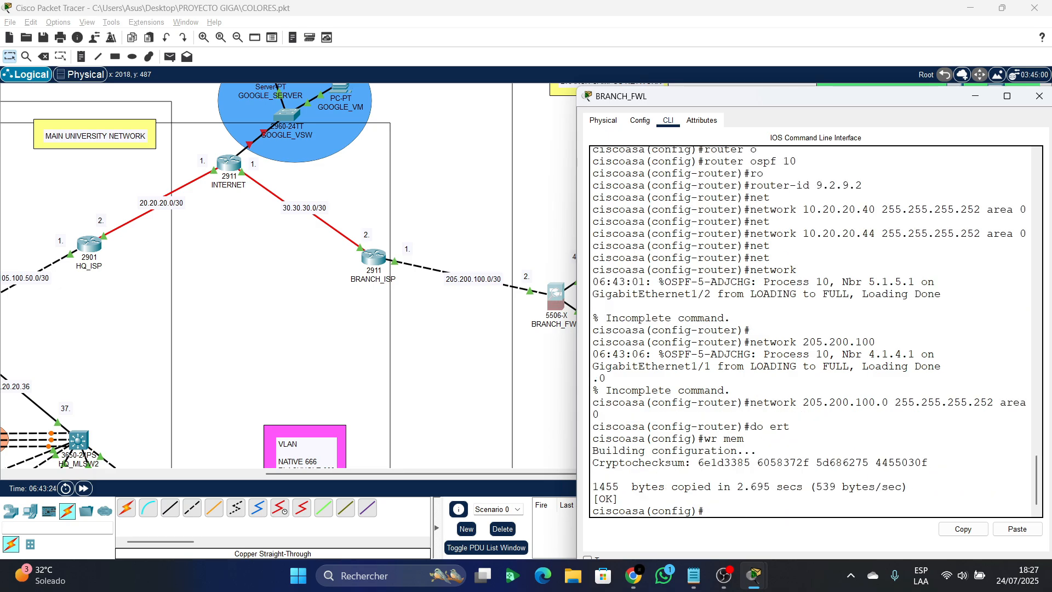
# - Return BRANCH_FWL to privileged EXEC mode and display the OSPF section of its running configuration
pyautogui.hotkey('ctrl', 'z')
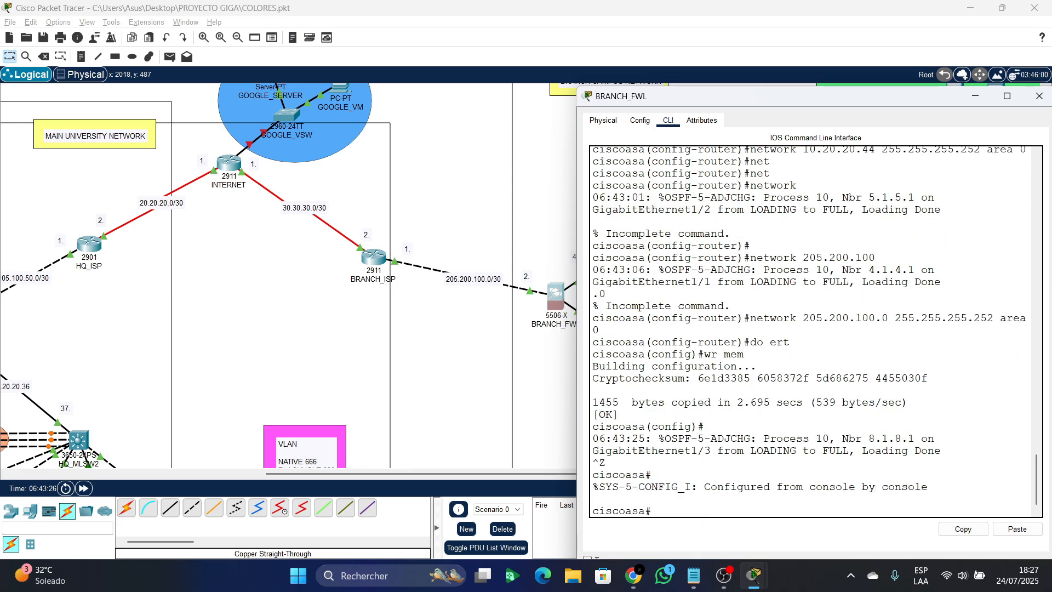
pyautogui.write('show run | section ospf')
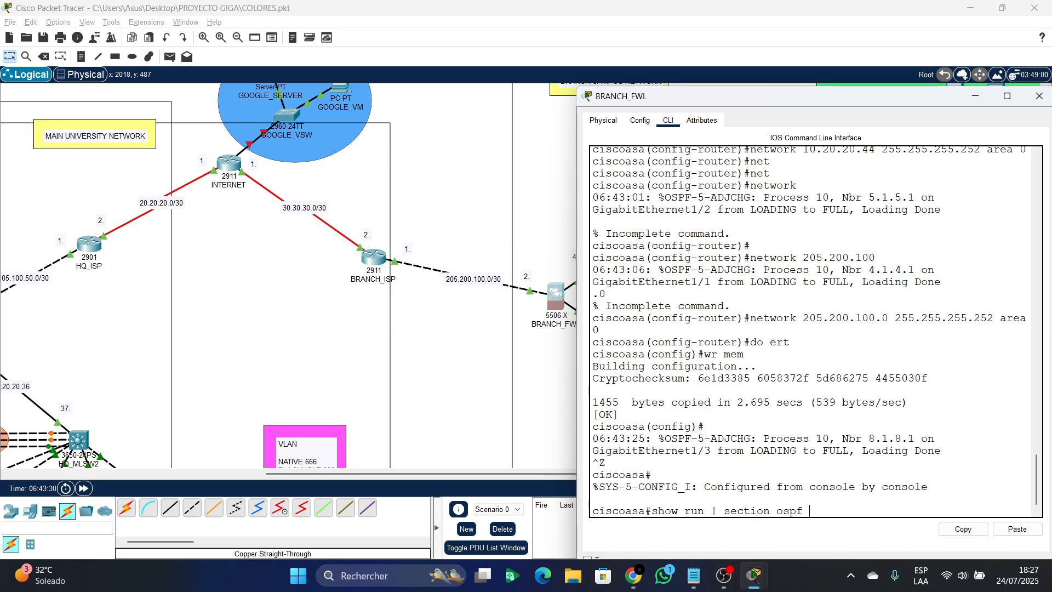
pyautogui.press('Return')
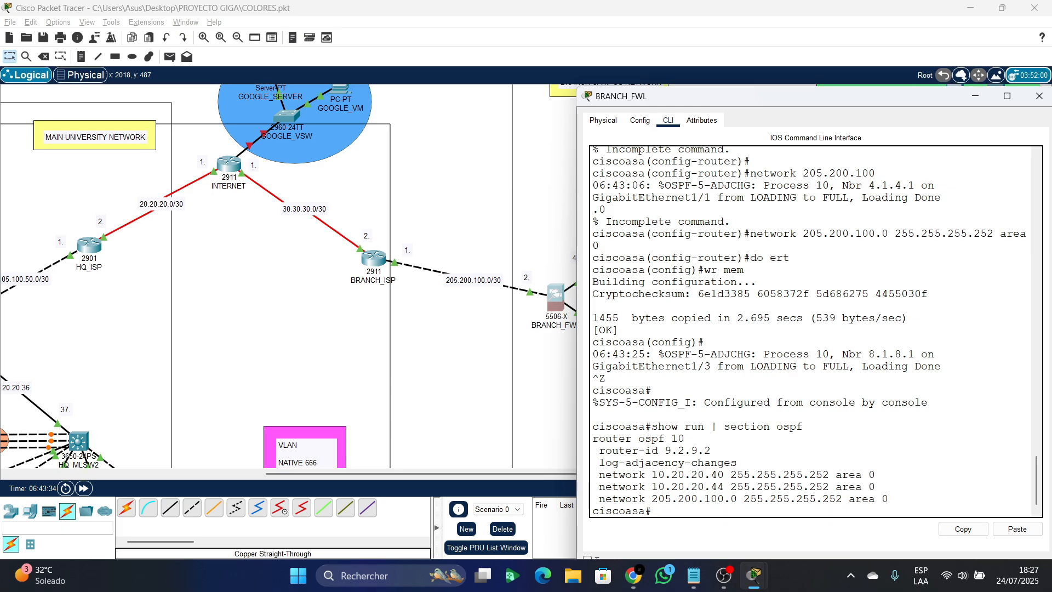
# - Close the BRANCH_FWL window and open the INTERNET router's command line in configuration mode for GigabitEthernet0/1
pyautogui.click(1039, 96)
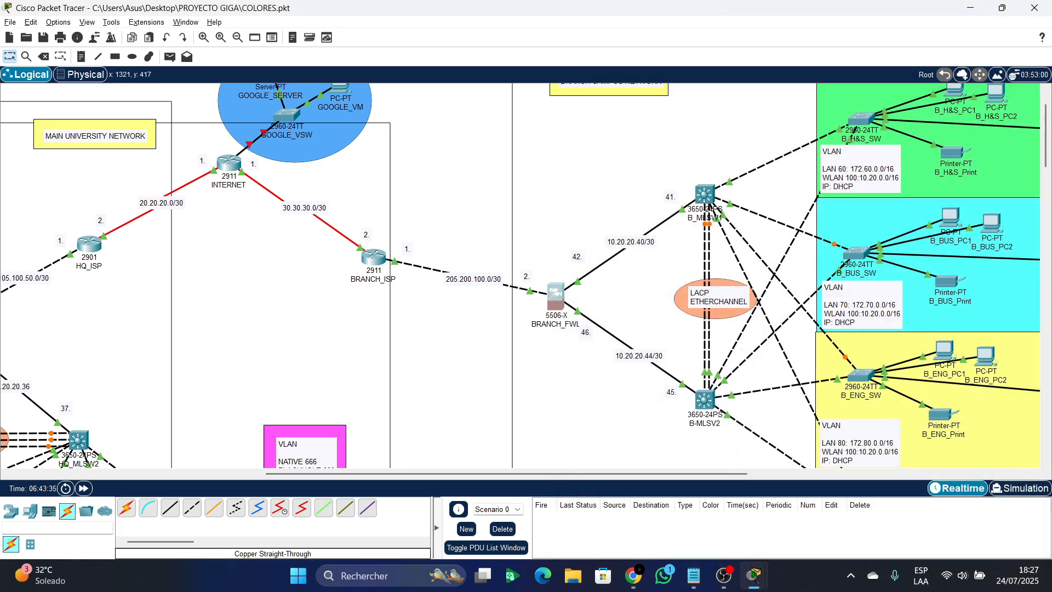
pyautogui.click(229, 163)
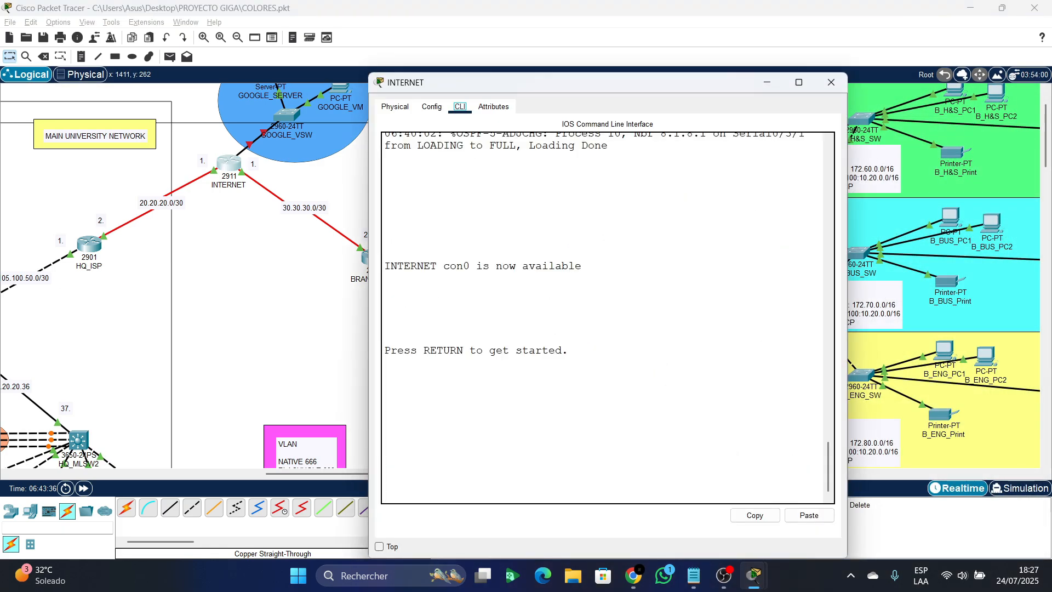
pyautogui.click(432, 106)
pyautogui.click(422, 247)
pyautogui.click(460, 107)
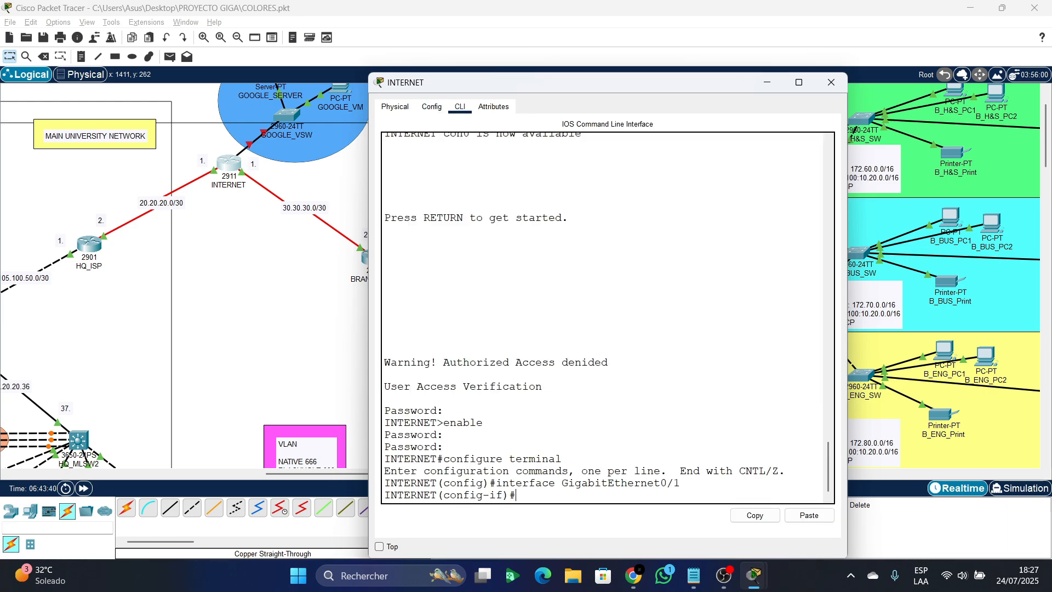
# - Enter router configuration for OSPF process 10 on INTERNET
pyautogui.write('router os')
pyautogui.press('Tab')
pyautogui.write('p')
pyautogui.press('Tab')
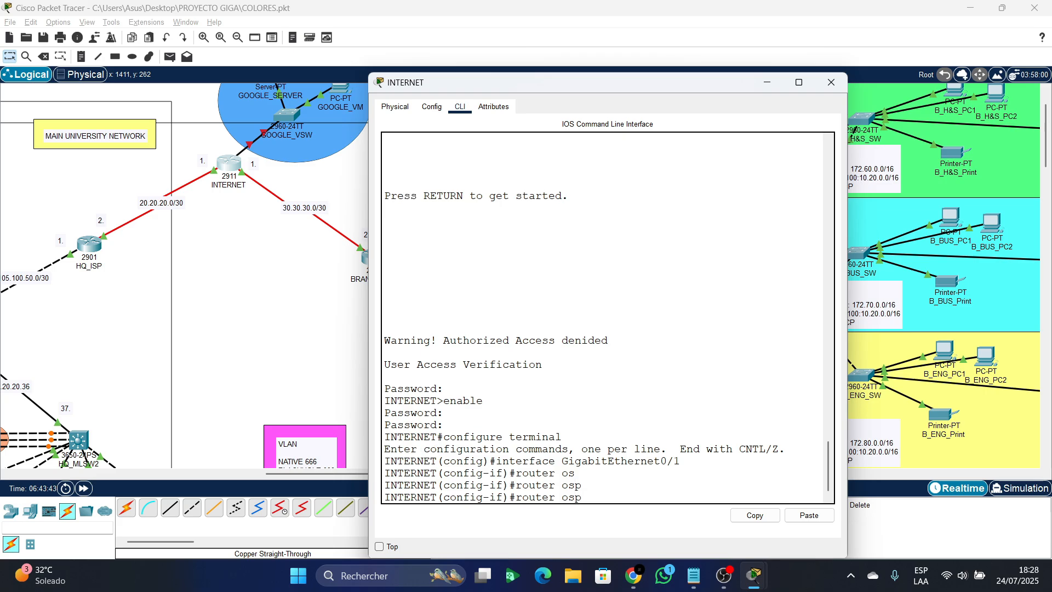
pyautogui.write('f 10')
pyautogui.press('Return')
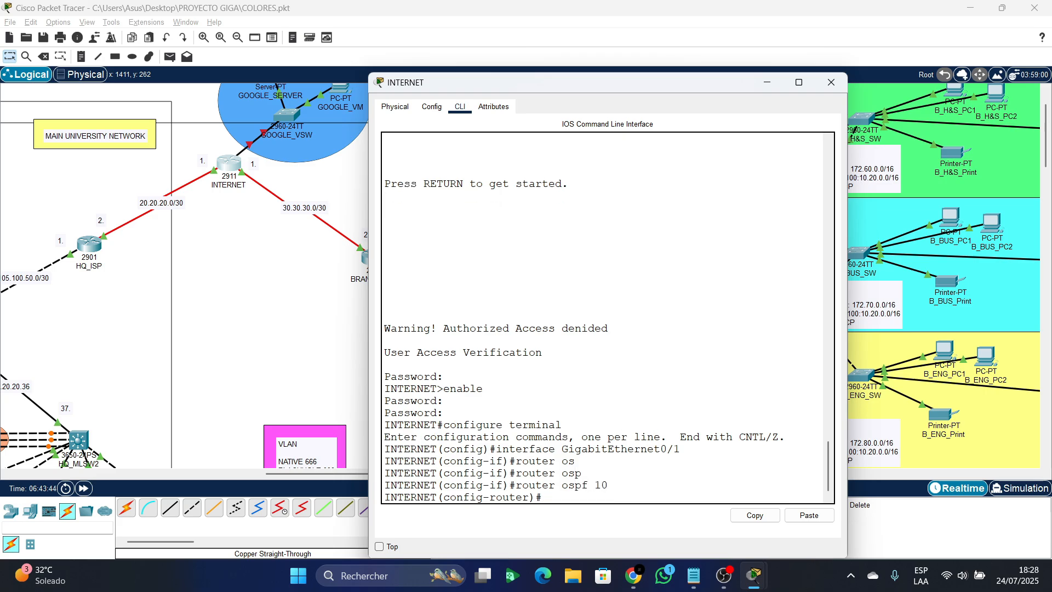
# - Advertise the cloud network 8.0.0.0 with wildcard mask 0.255.255.255 in OSPF area 0 on INTERNET
pyautogui.write('net')
pyautogui.press('Tab')
pyautogui.write('8.0.0.0')
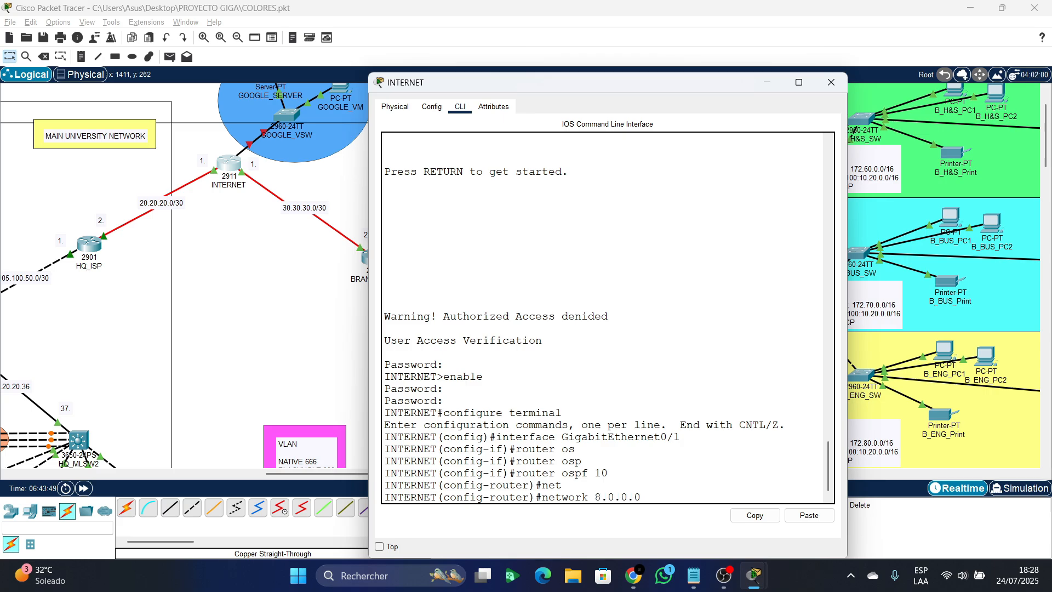
pyautogui.write(' 0.0.0')
pyautogui.press('BackSpace')
pyautogui.moveTo(439, 82); pyautogui.dragTo(380, 198)
pyautogui.scroll(1, 416, 154)
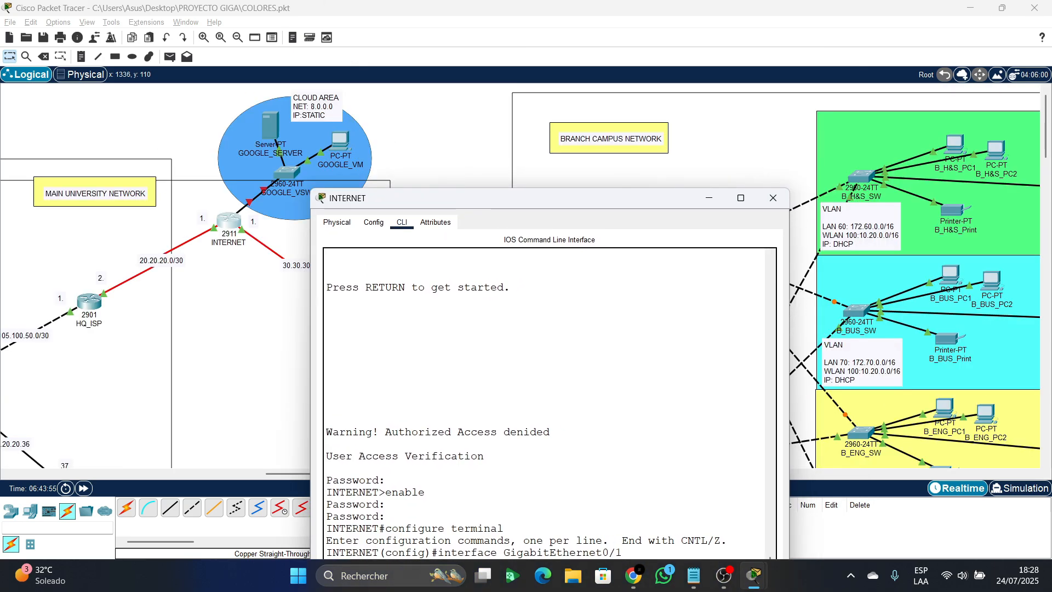
pyautogui.scroll(-1, 548, 403)
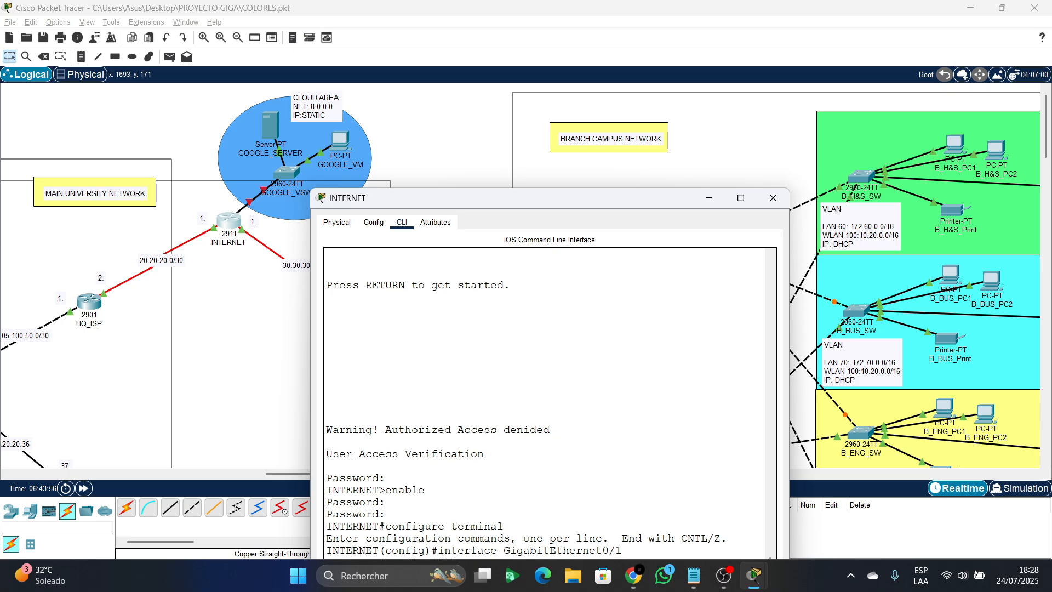
pyautogui.moveTo(383, 198); pyautogui.dragTo(384, 39)
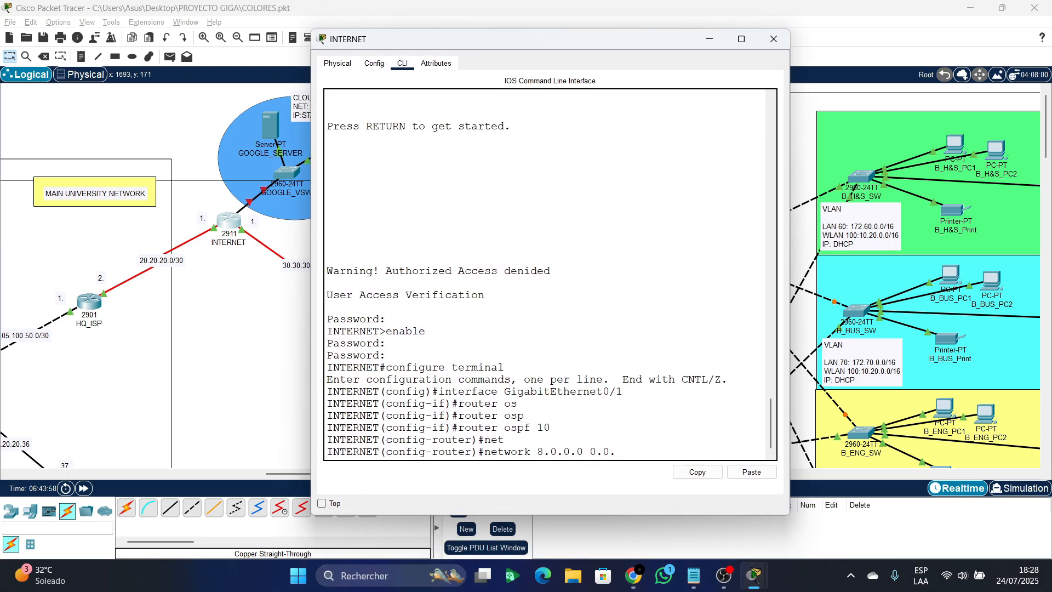
pyautogui.write('255.255.255 area 0')
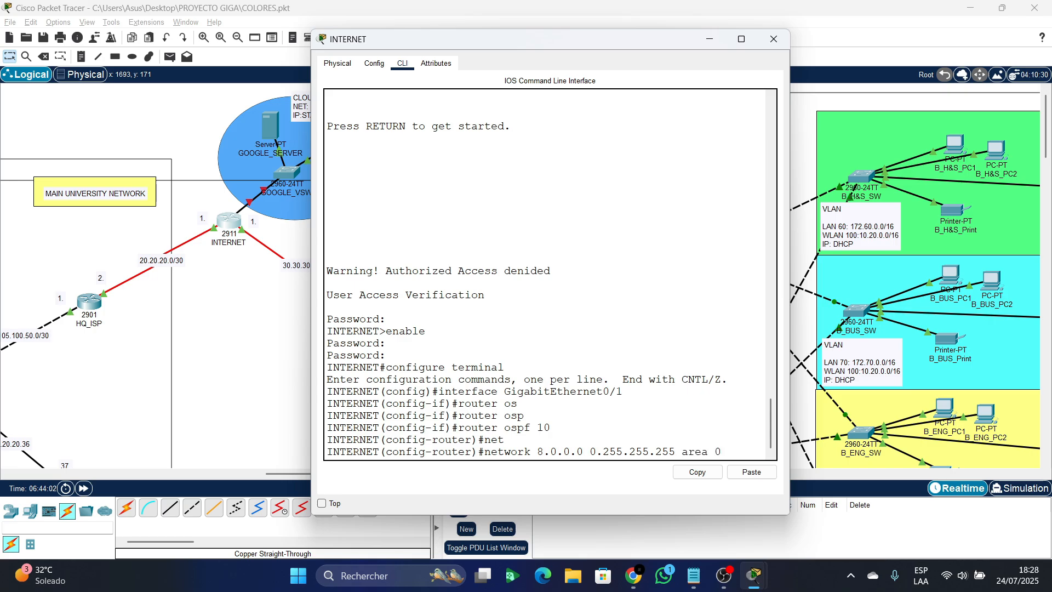
pyautogui.press('Return')
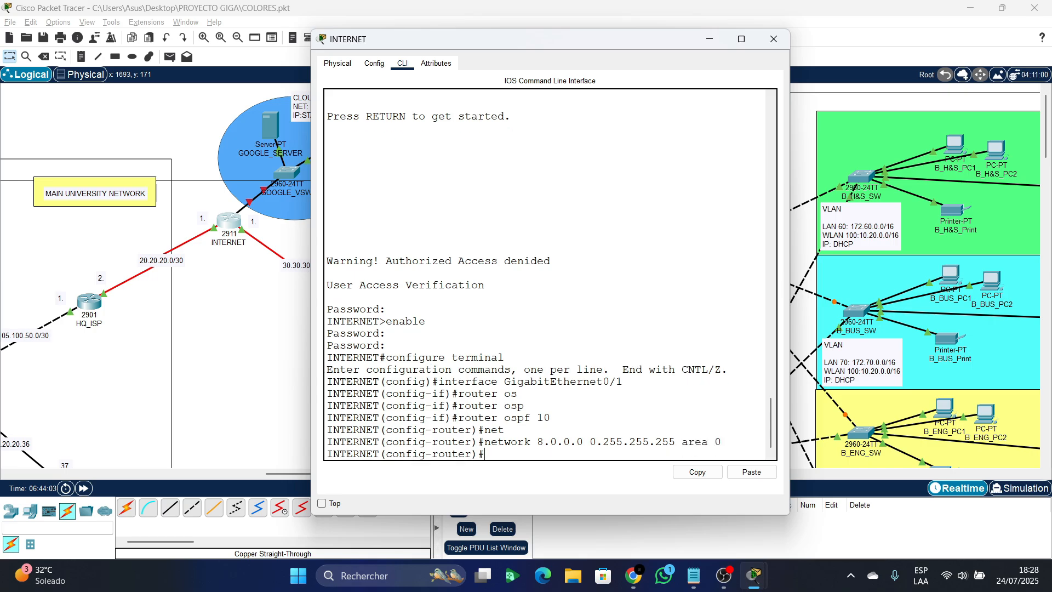
# - Save the INTERNET router's configuration with do wr and close its window
pyautogui.write('do wr')
pyautogui.press('Return')
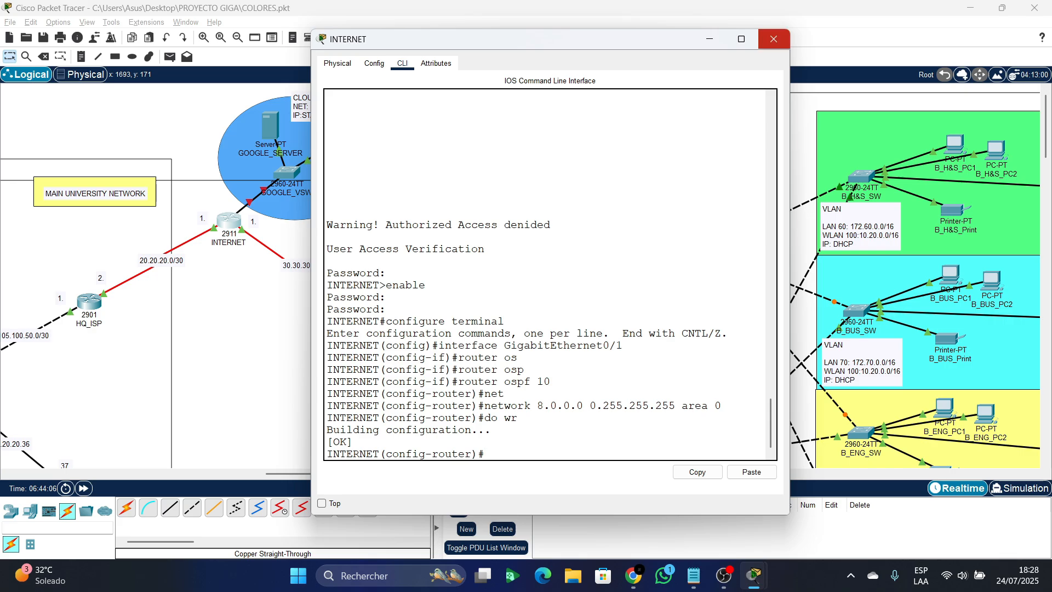
pyautogui.click(774, 39)
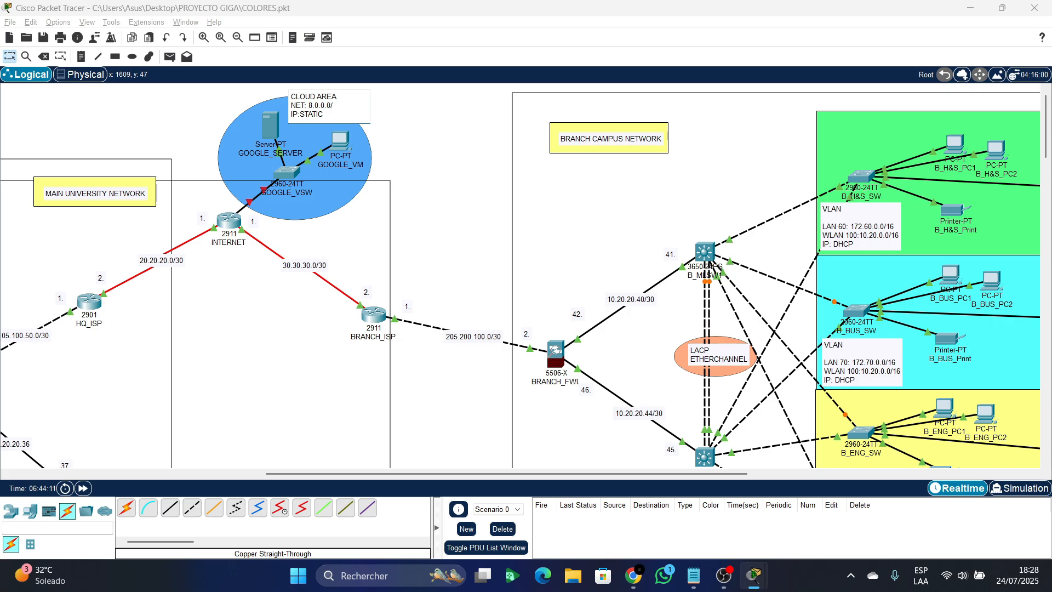
# - Complete the network address in the cloud area note as 8.0.0.0/8
pyautogui.write('8')
pyautogui.scroll(-5, 527, 274)
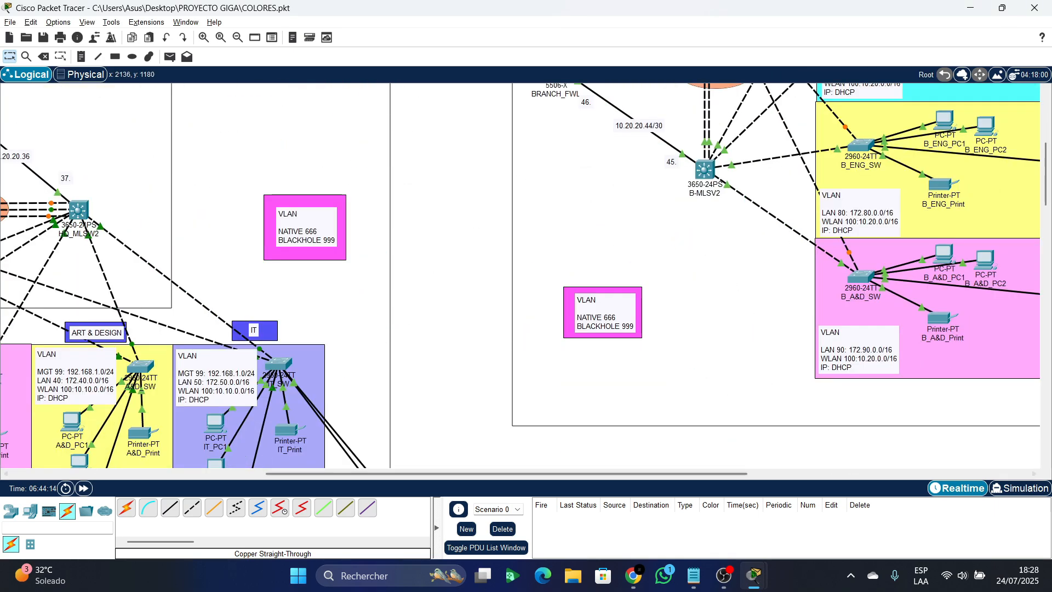
pyautogui.moveTo(622, 474); pyautogui.dragTo(368, 474)
pyautogui.scroll(4, 478, 241)
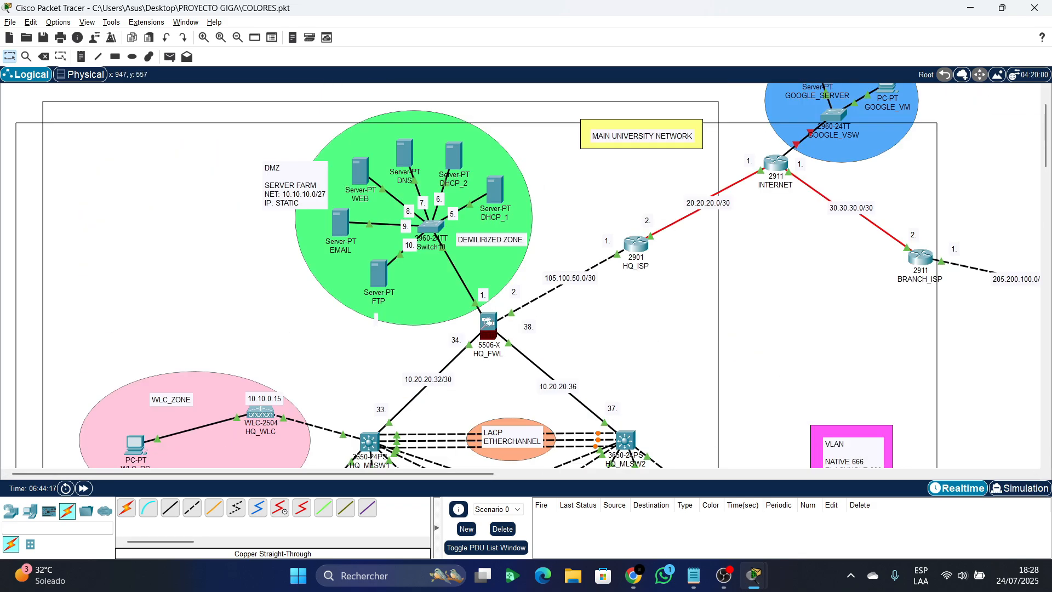
pyautogui.scroll(-1, 526, 274)
pyautogui.scroll(2, 526, 274)
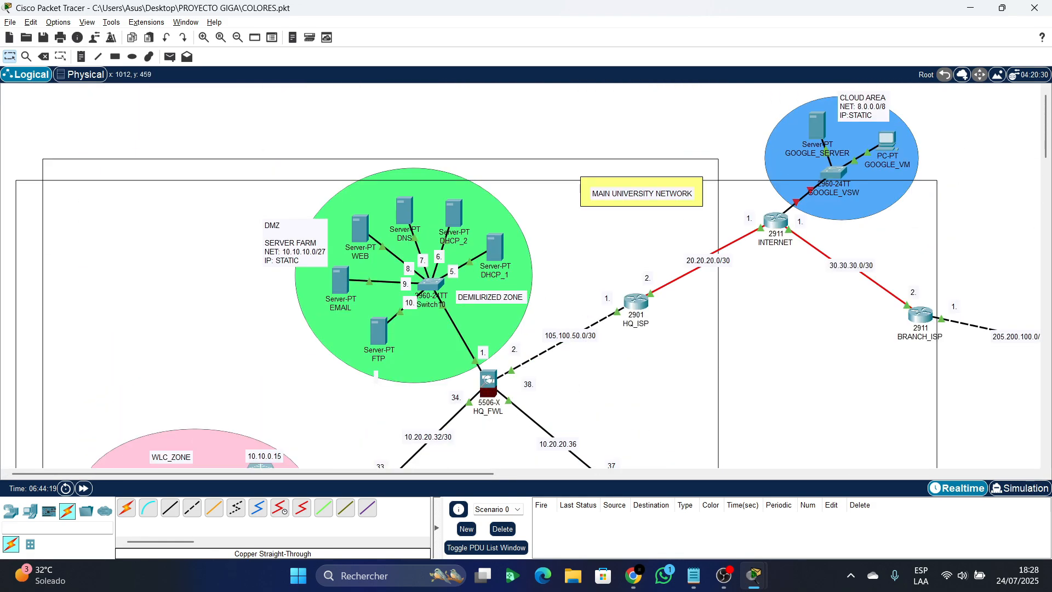
# - Review the DHCP service pools on the DHCP_2 server and close its window
pyautogui.scroll(-3, 526, 276)
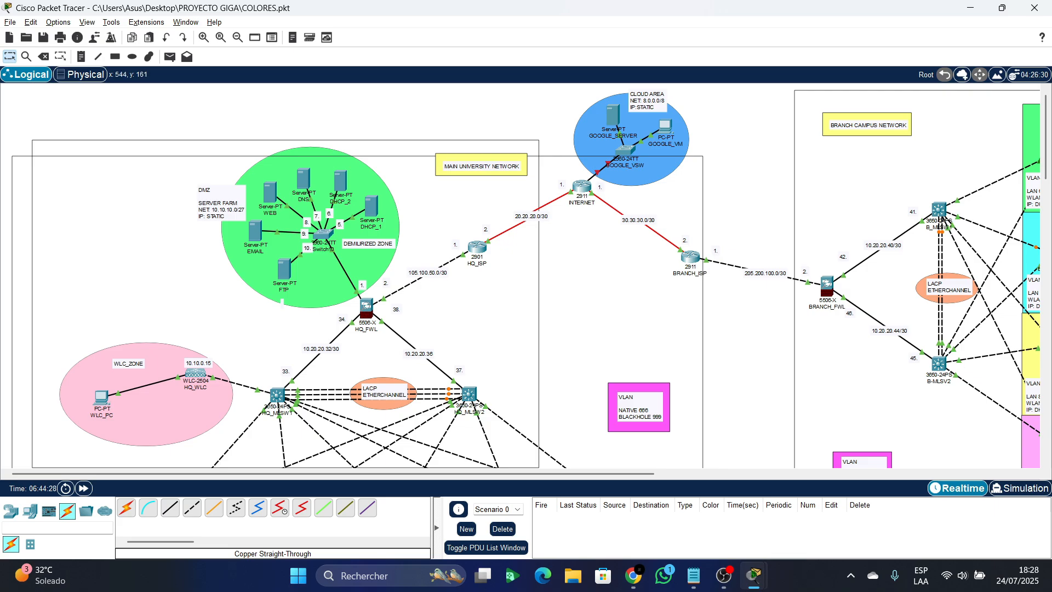
pyautogui.click(340, 181)
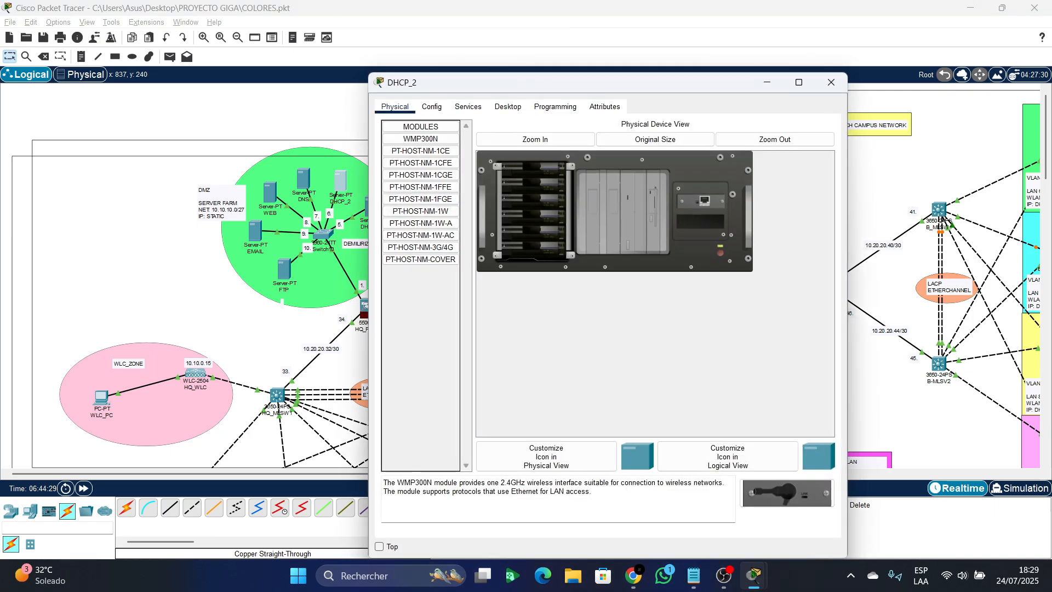
pyautogui.click(508, 106)
pyautogui.click(468, 106)
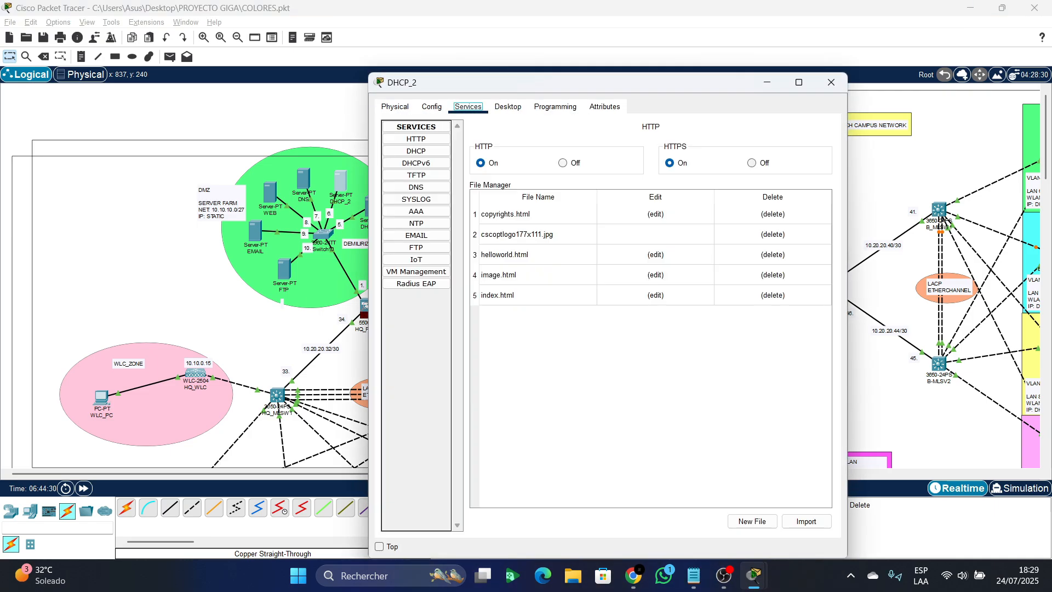
pyautogui.click(416, 152)
pyautogui.scroll(3, 647, 422)
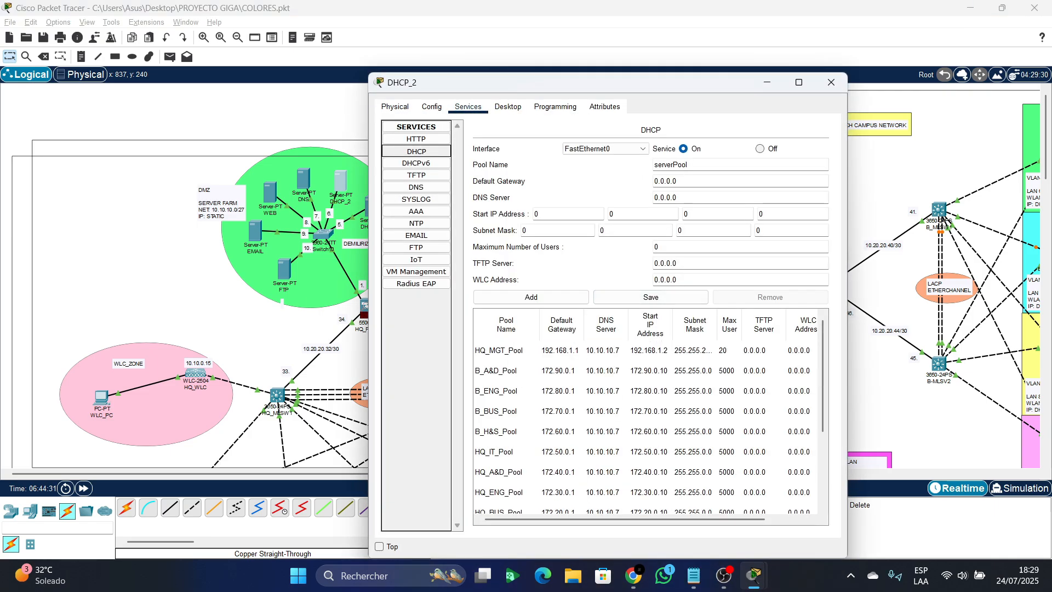
pyautogui.scroll(-3, 647, 422)
pyautogui.click(832, 82)
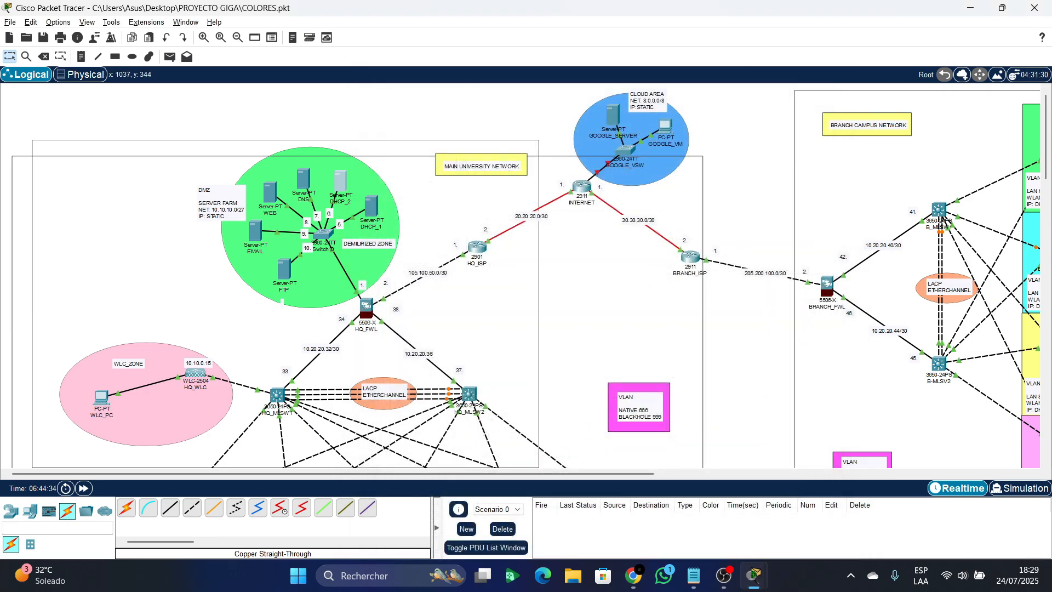
# - Look over the HQ and branch topology, including the DNS server's addressing details and the department networks
pyautogui.scroll(-4, 526, 274)
pyautogui.scroll(1, 526, 274)
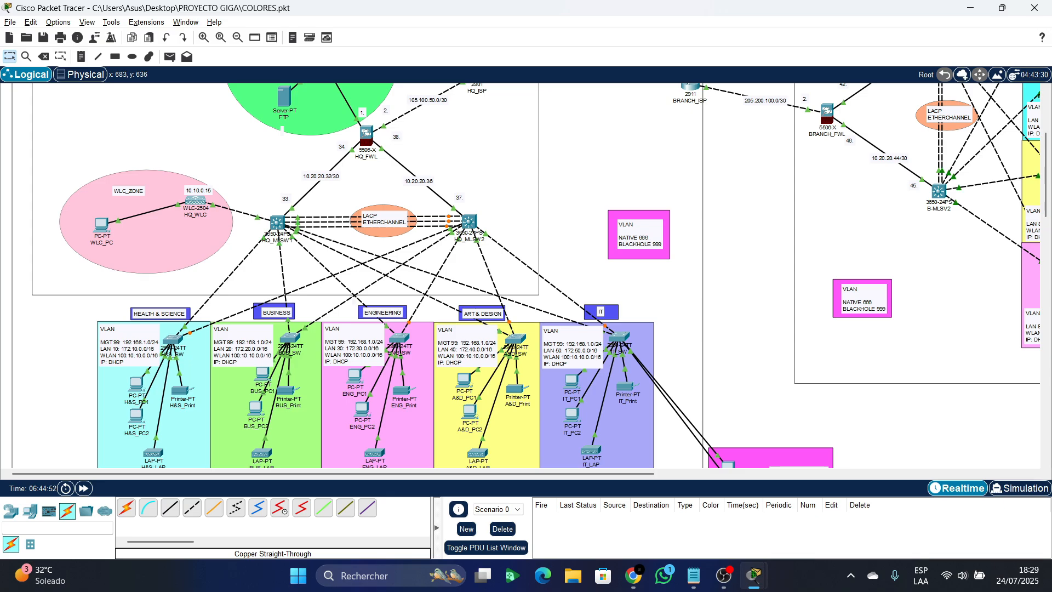
pyautogui.scroll(3, 526, 274)
pyautogui.moveTo(303, 184)
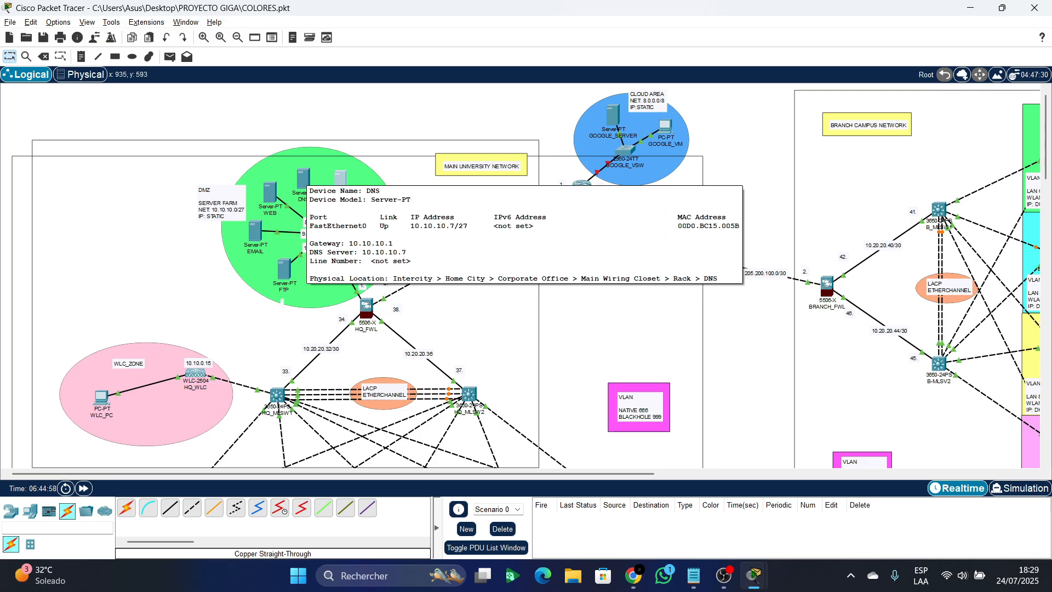
pyautogui.scroll(-5, 527, 274)
pyautogui.hscroll(3, 527, 274)
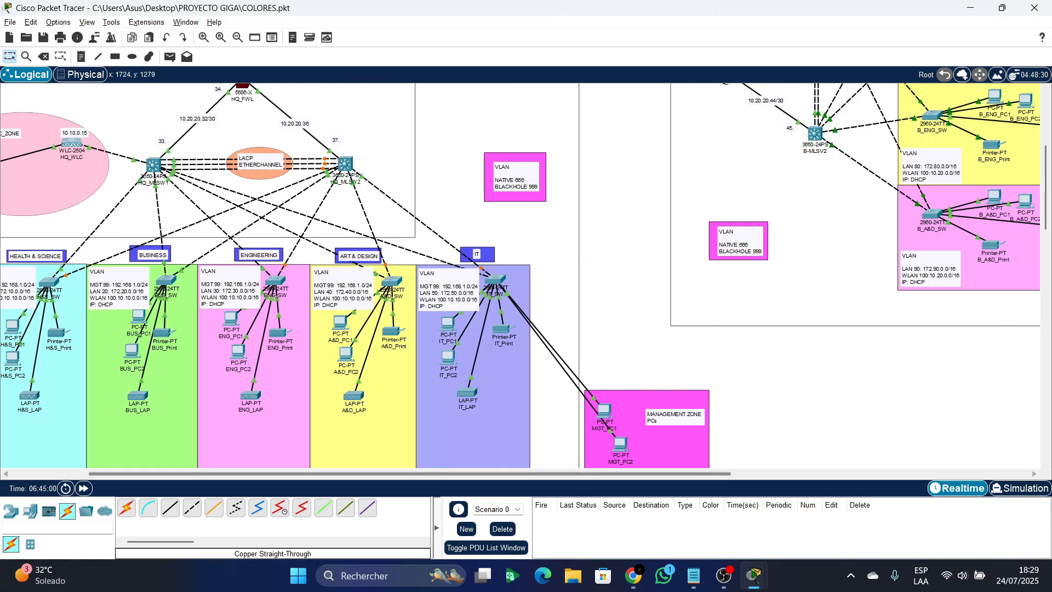
pyautogui.scroll(-5, 735, 307)
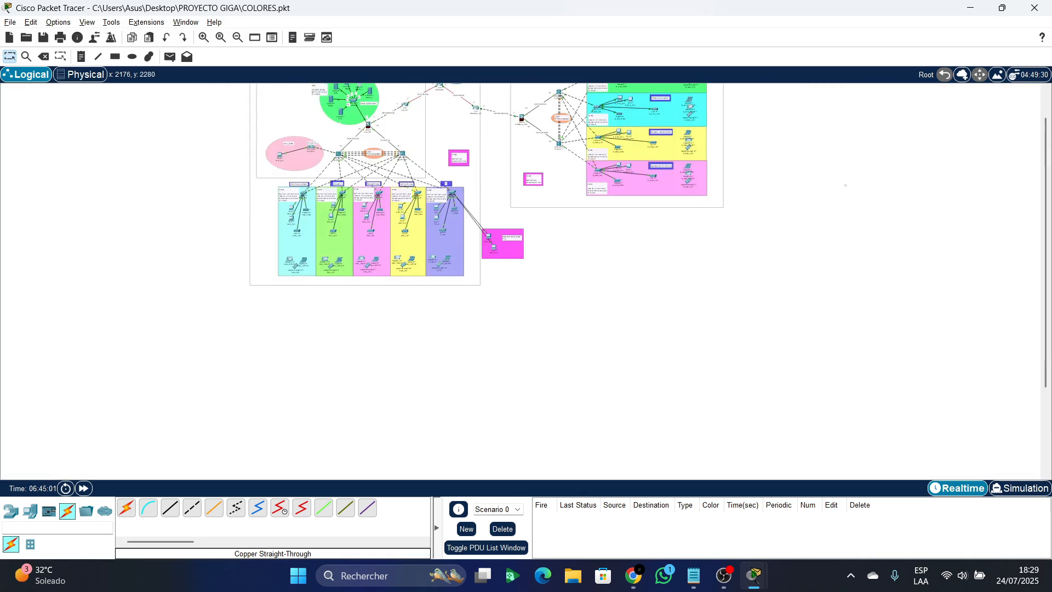
pyautogui.scroll(2, 724, 285)
pyautogui.scroll(5, 709, 250)
pyautogui.scroll(-5, 628, 174)
pyautogui.scroll(3, 629, 175)
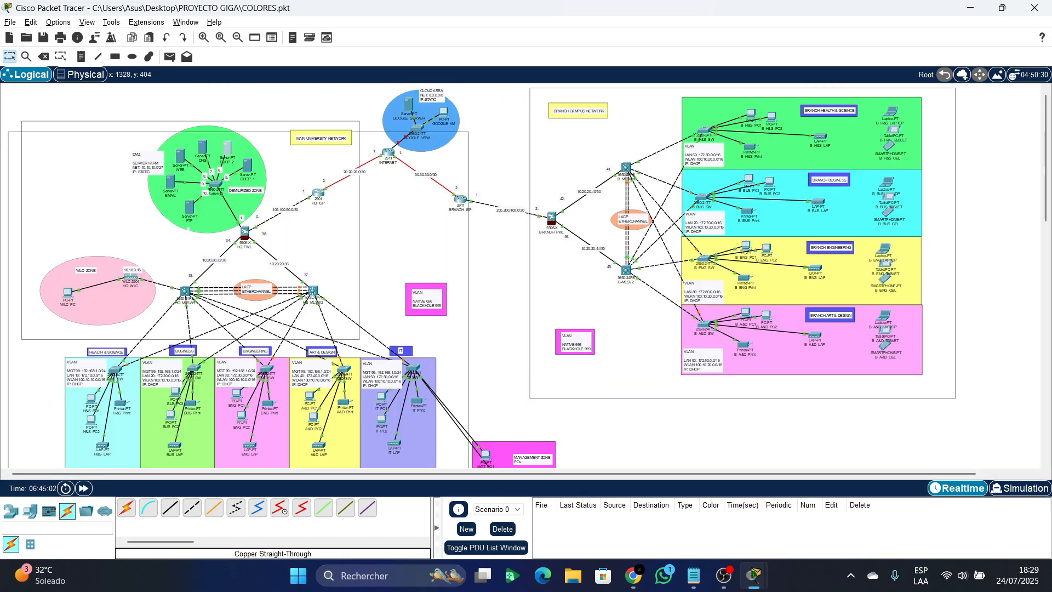